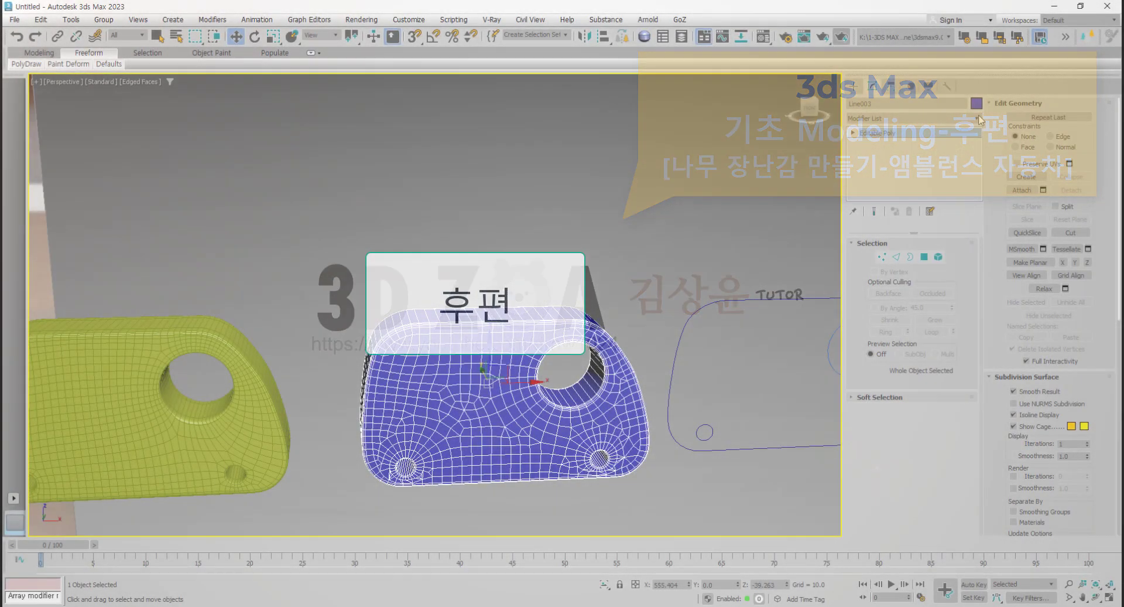
Step: Add TurboSmooth to the blue panel with 2 iterations and Isoline Display, hide edged faces, then deselect
left_click(976, 118)
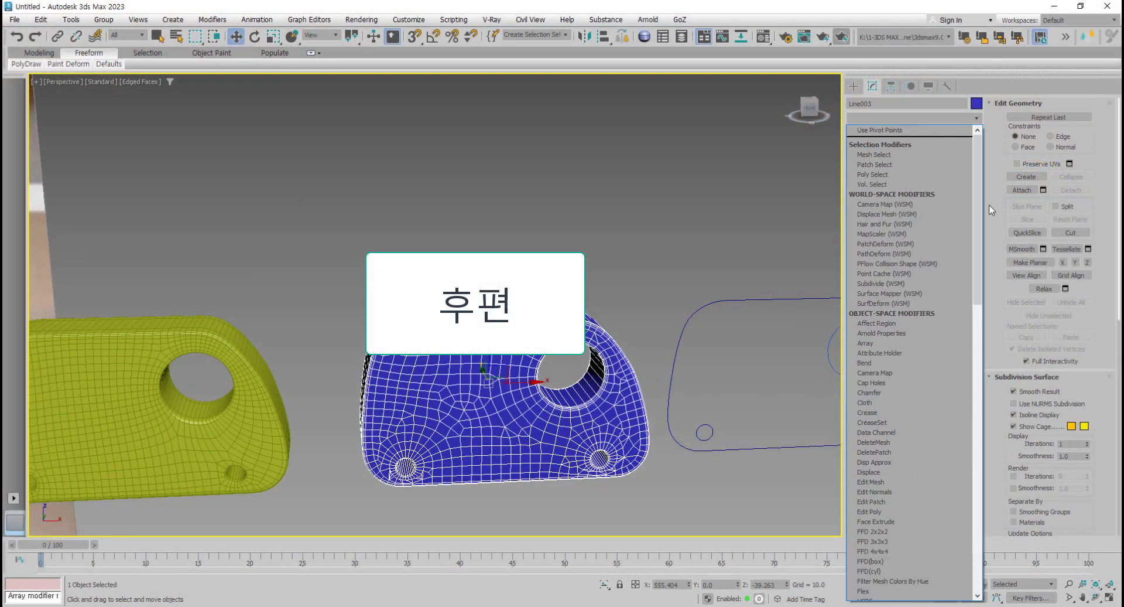
left_click_drag(977, 208, 999, 389)
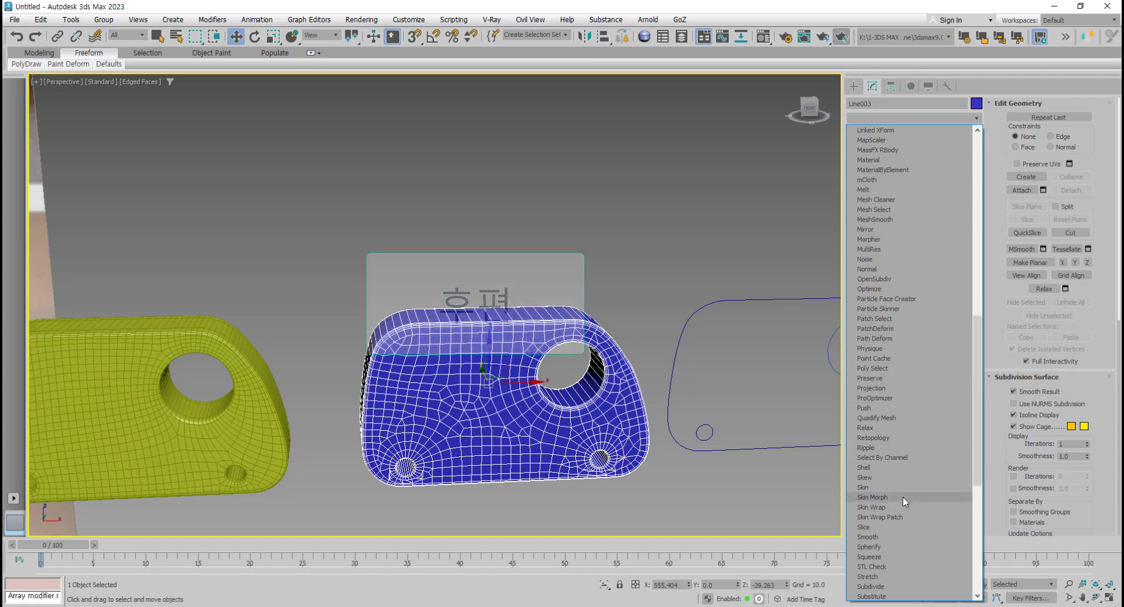
key("t")
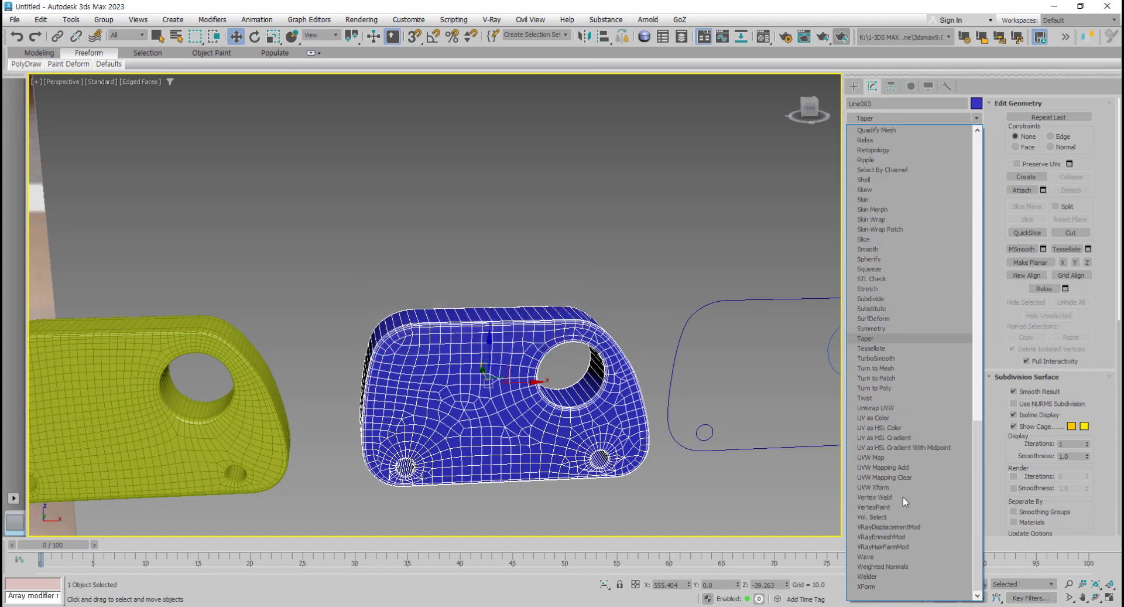
left_click(891, 357)
scroll(565, 401, "up", 1)
scroll(565, 400, "up", 1)
scroll(565, 401, "up", 2)
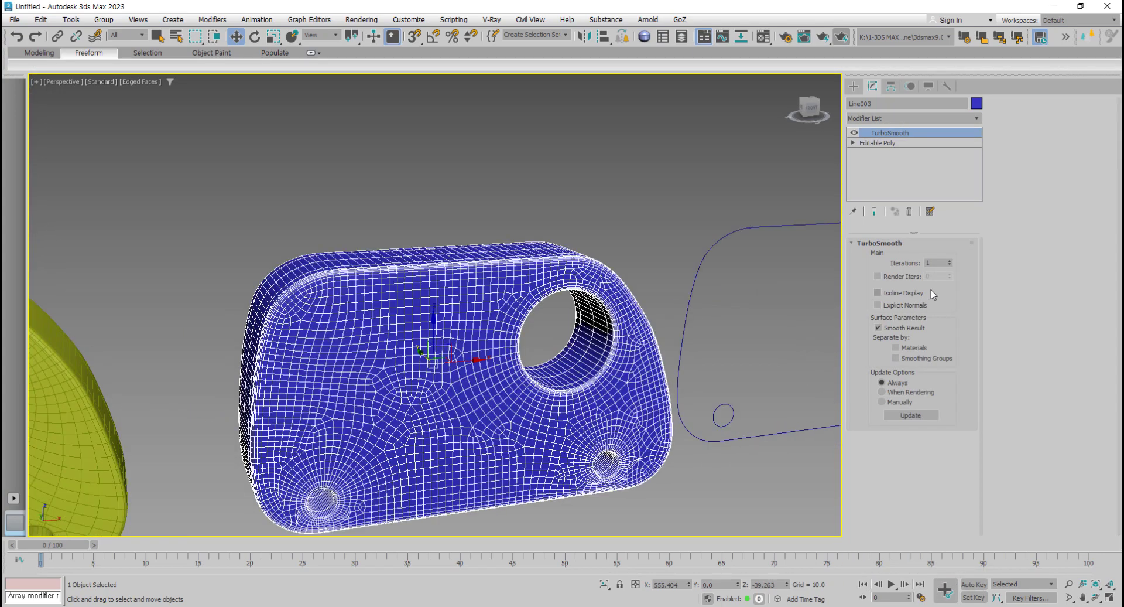
left_click(949, 260)
left_click(877, 292)
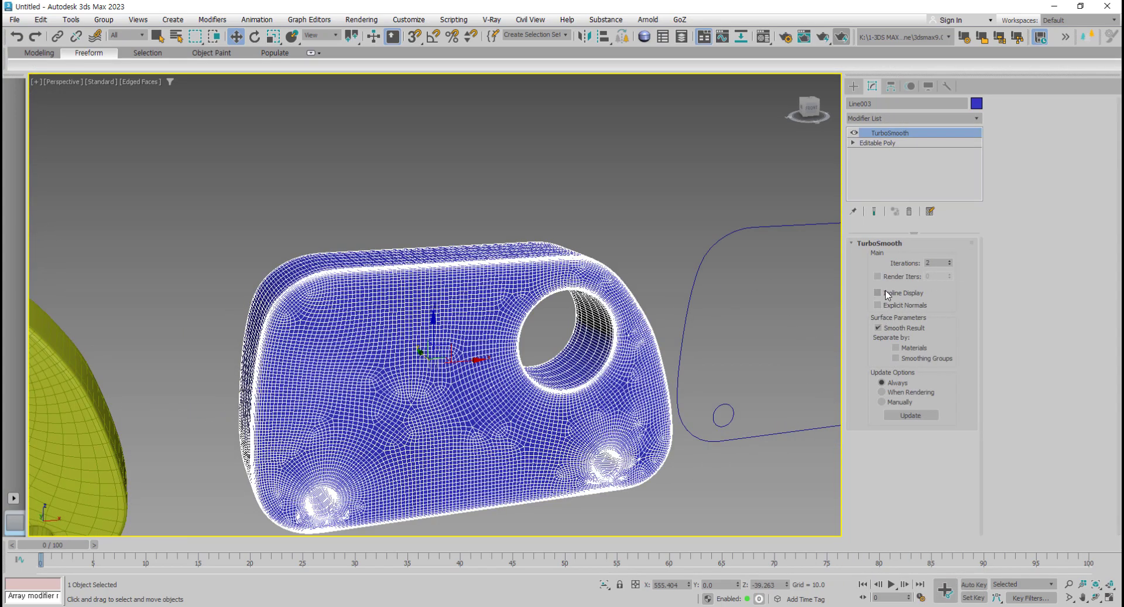
middle_click_drag(528, 407, 574, 406)
key("F4")
left_click(607, 351)
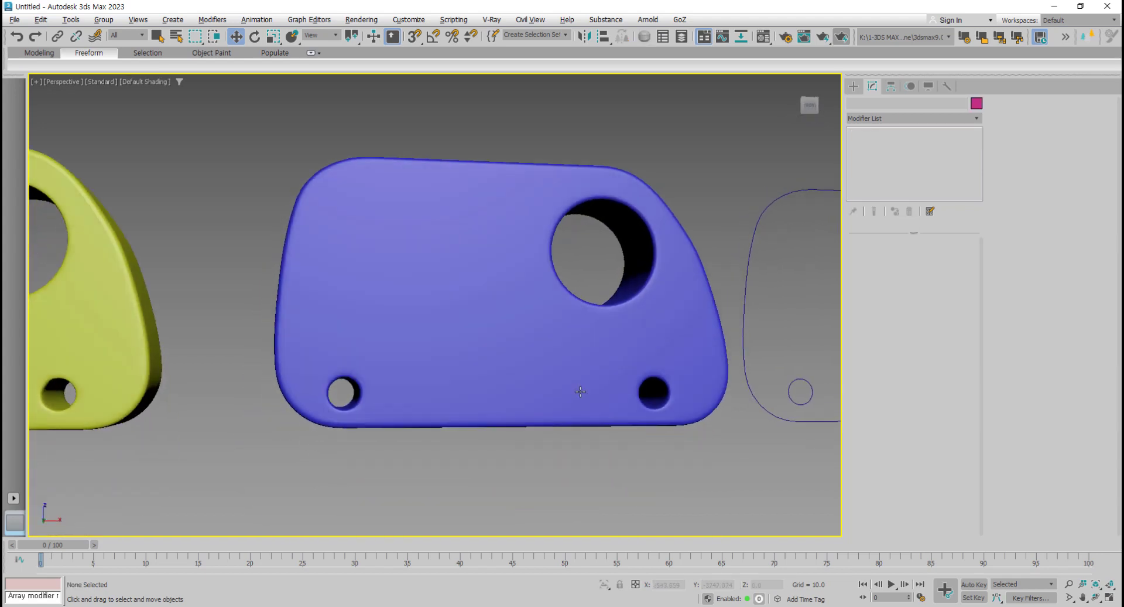
Step: Orbit and zoom past the smoothed blue panel to the flat outline and select Line004
scroll(498, 410, "up", 5)
scroll(473, 412, "up", 3)
scroll(392, 388, "up", 3)
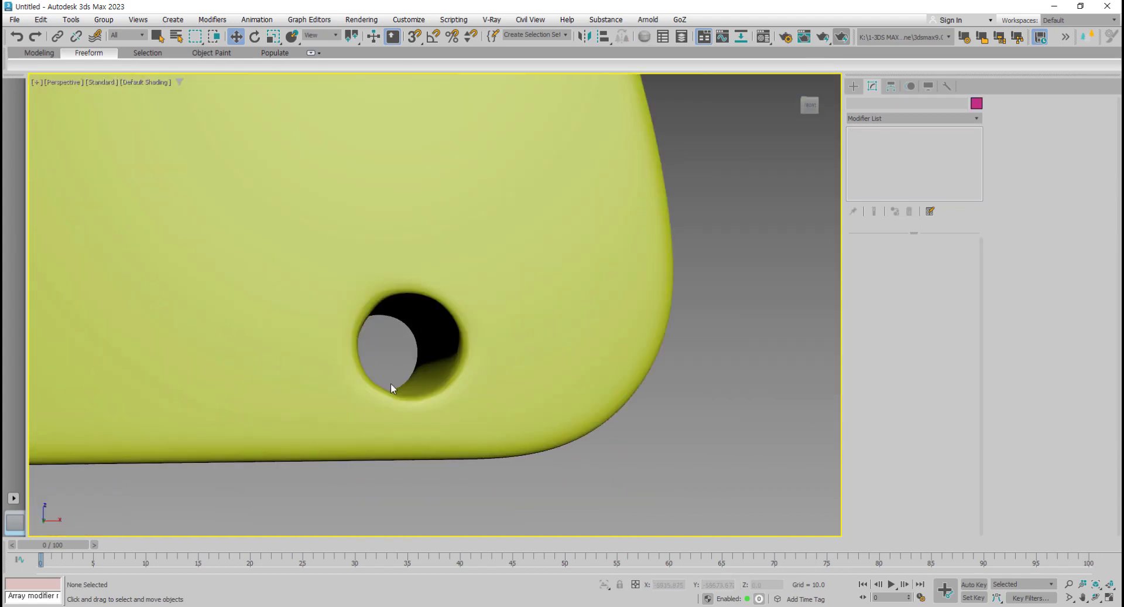
middle_click_drag(391, 389, 429, 394, "alt")
scroll(357, 449, "down", 5)
left_click(356, 449)
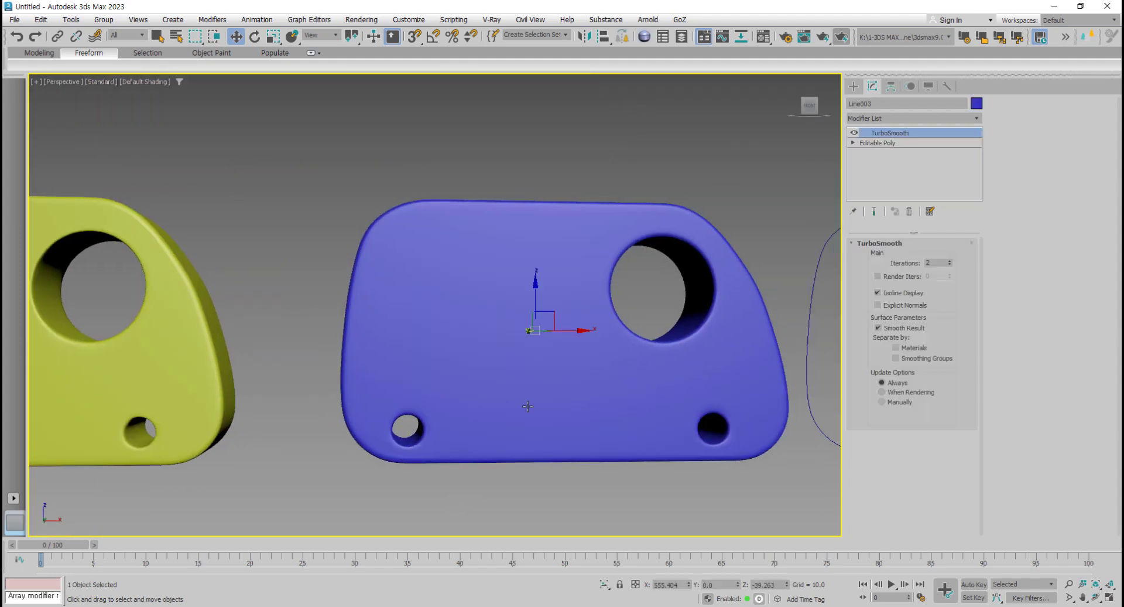
mouse_move(527, 410)
middle_mouse_down("alt")
mouse_move(636, 391)
mouse_move(368, 457)
middle_mouse_up("alt")
scroll(482, 401, "up", 5)
scroll(482, 402, "down", 5)
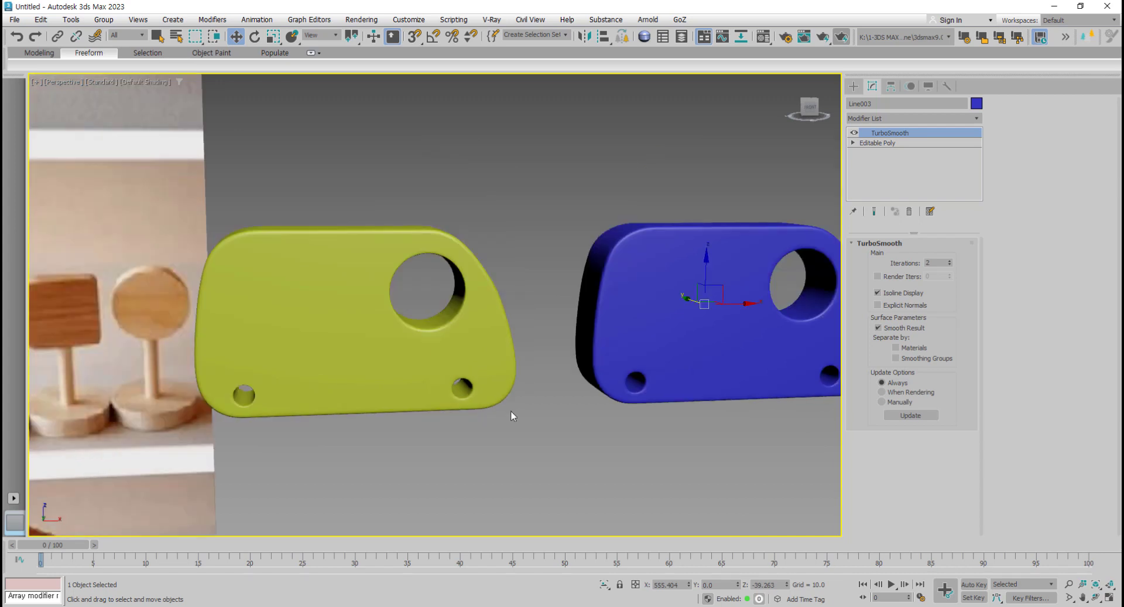
mouse_move(642, 419)
middle_mouse_down("alt")
mouse_move(460, 439)
mouse_move(498, 462)
middle_mouse_up("alt")
scroll(463, 440, "up", 3)
left_click(465, 433)
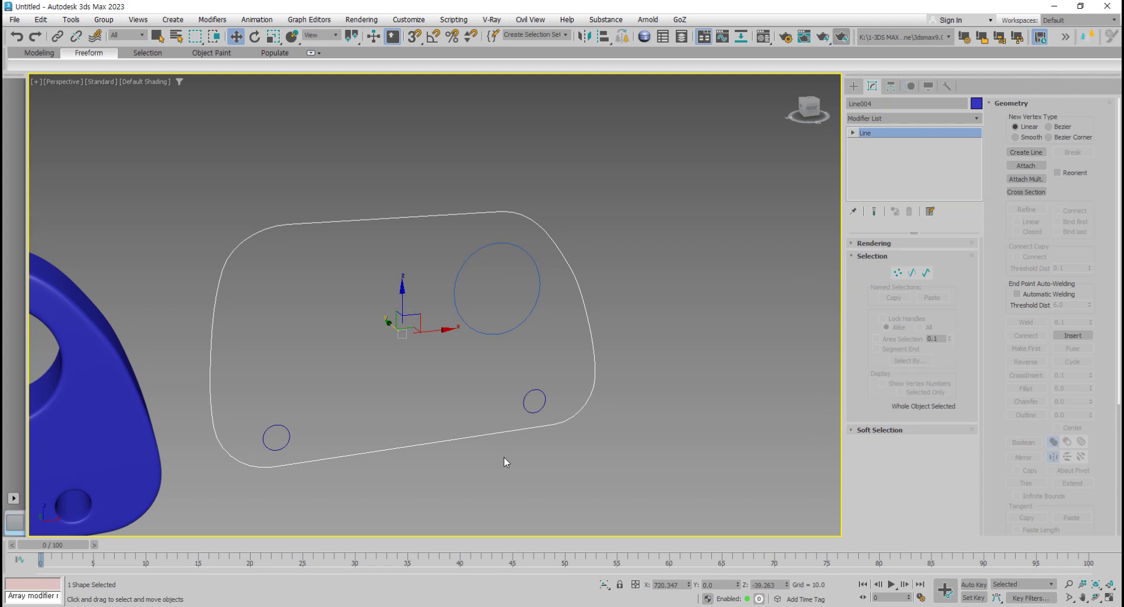
Step: Attach the large circle and both small circles to the Line004 outline
middle_click_drag(487, 452, 246, 446, "alt")
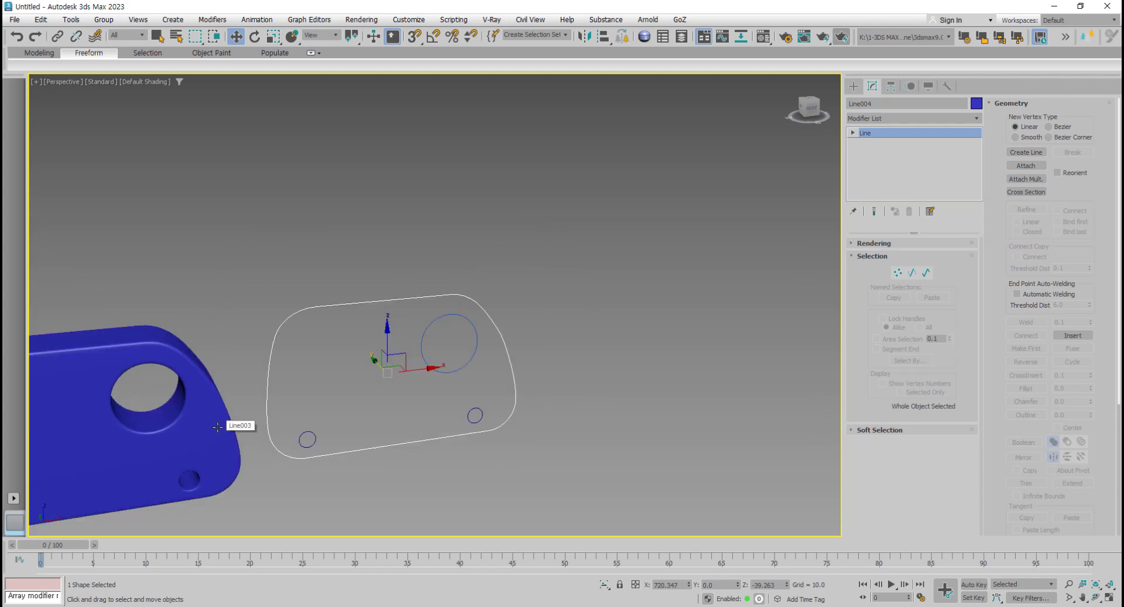
middle_click_drag(319, 428, 434, 414)
scroll(445, 424, "up", 2)
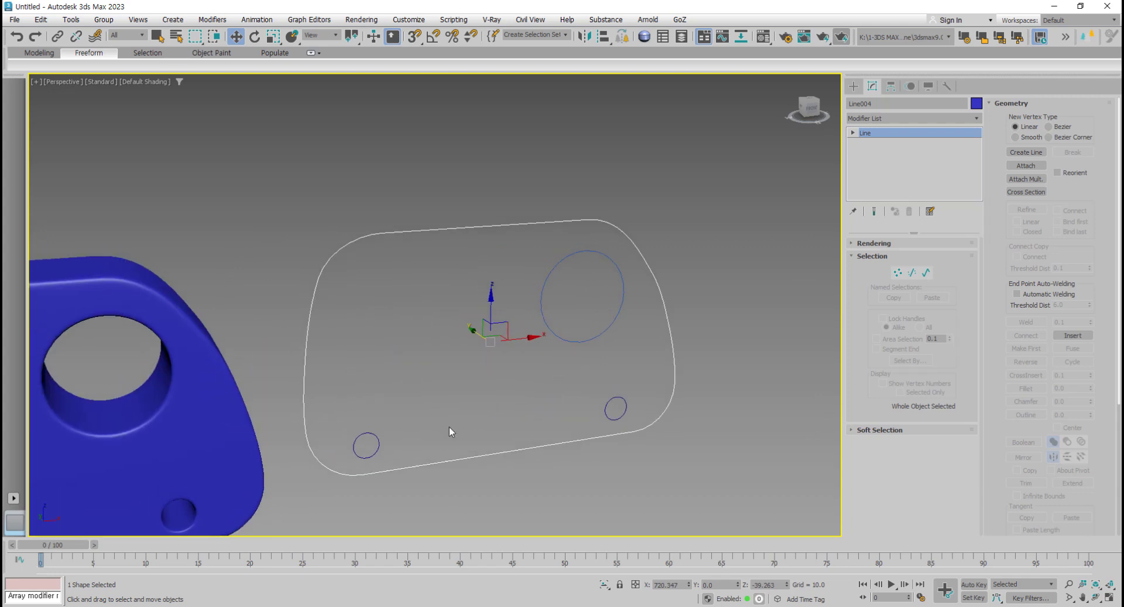
left_click(1027, 166)
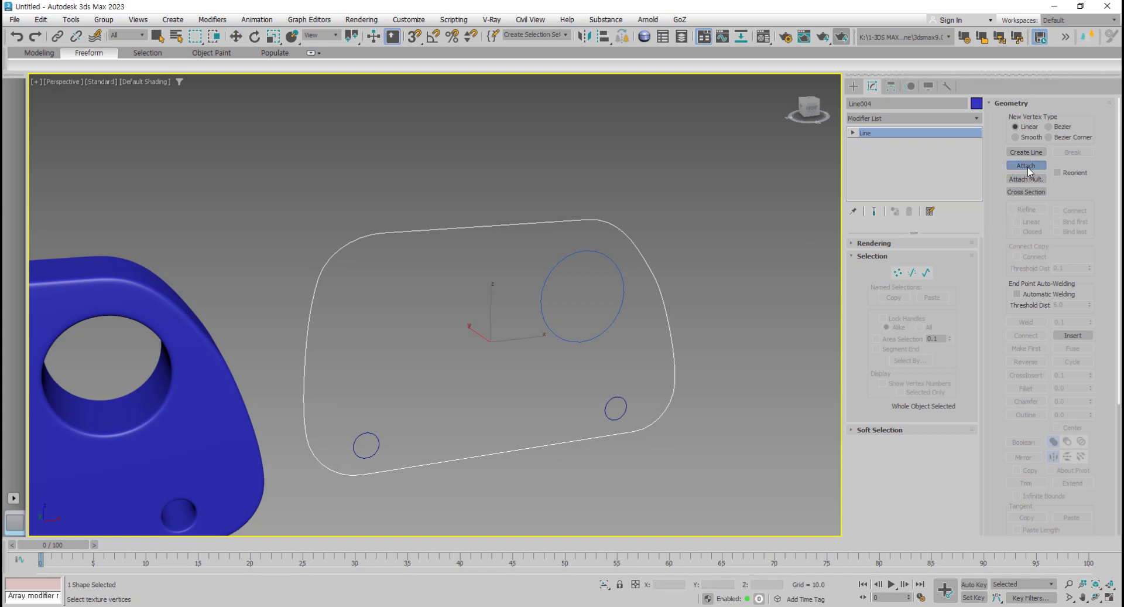
left_click(611, 326)
left_click(626, 403)
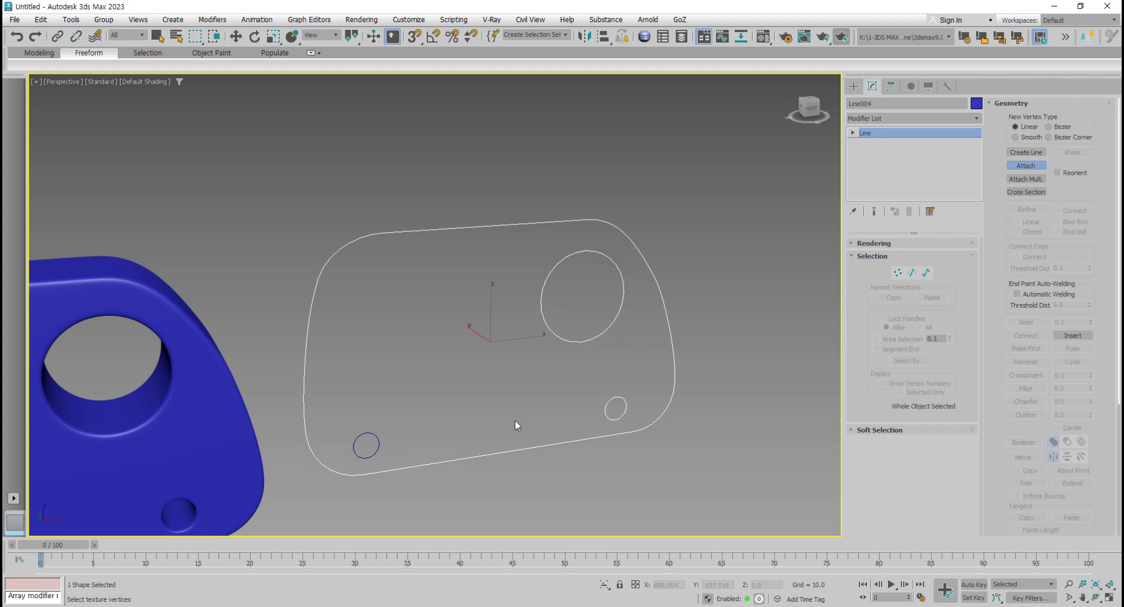
left_click(364, 434)
right_click(365, 437)
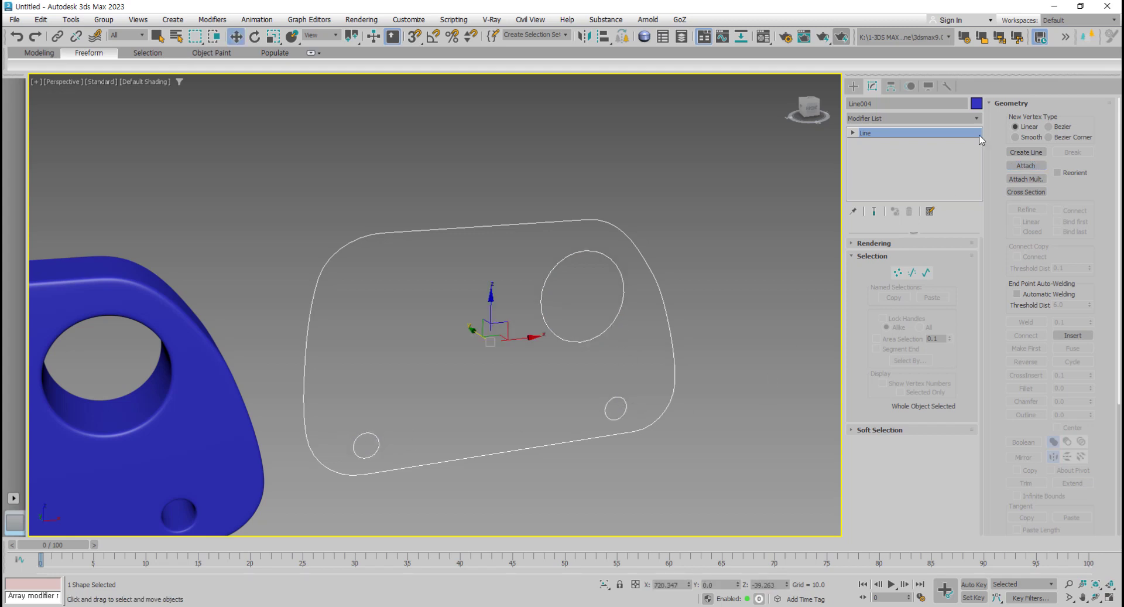
left_click(976, 118)
Step: Extrude Line004 by 30.0 with edged faces shown, comparing it against the yellow part
scroll(941, 382, "down", 1)
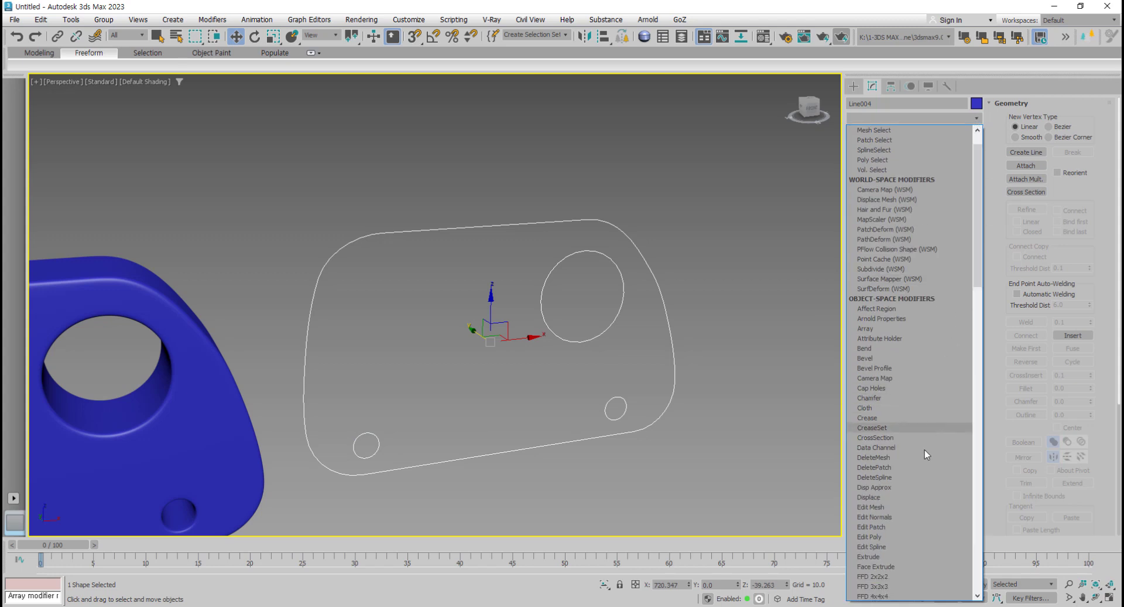
left_click(883, 556)
middle_click_drag(760, 481, 717, 471)
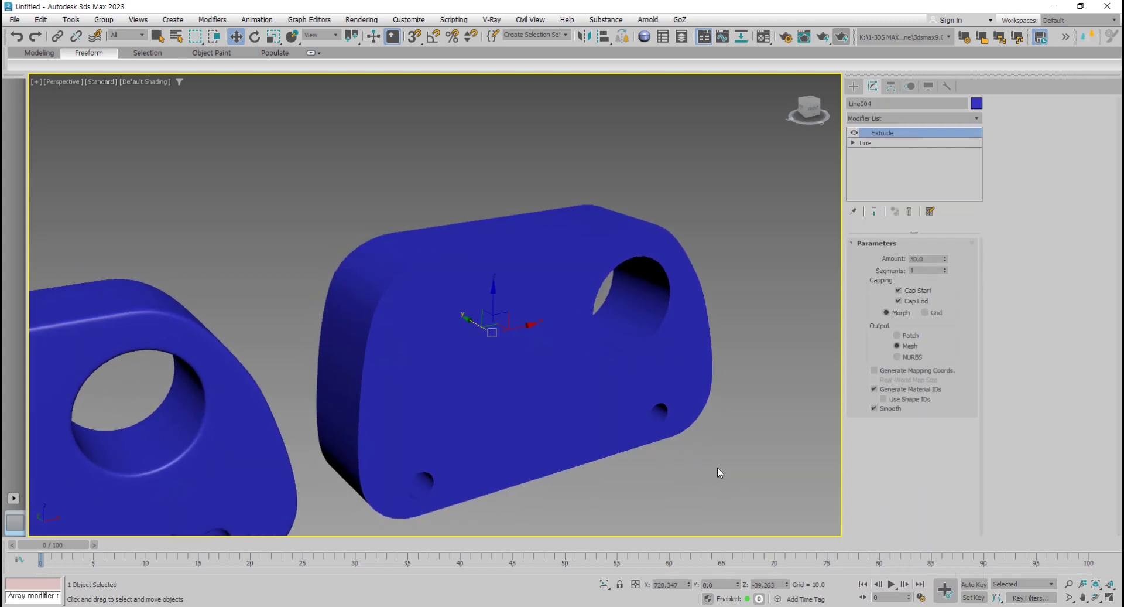
key("F4")
scroll(608, 427, "down", 5)
left_click(397, 409)
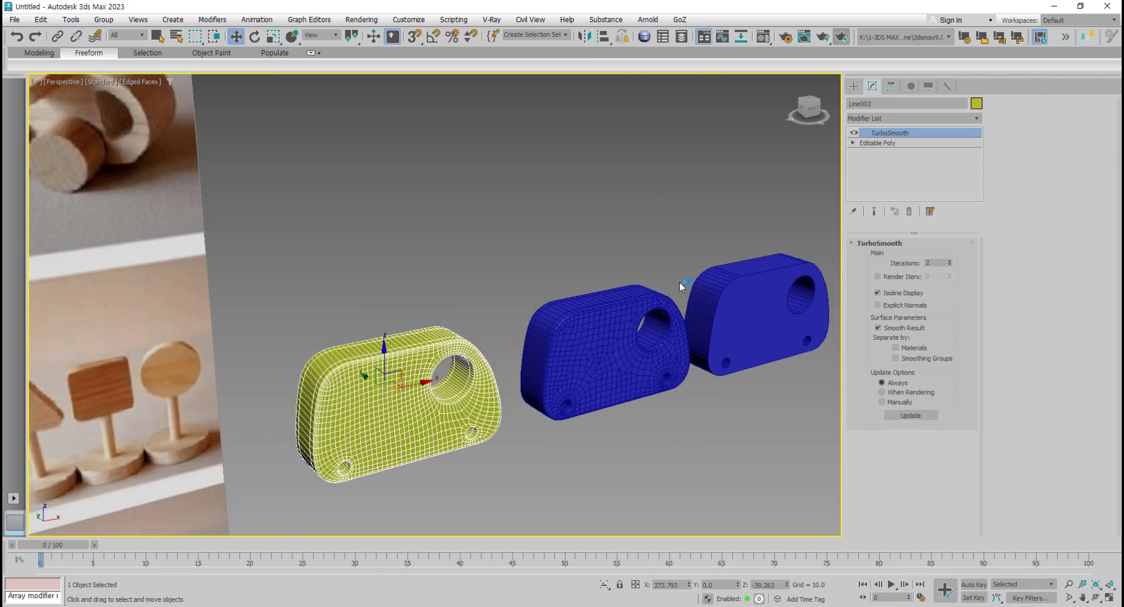
scroll(679, 281, "up", 4)
left_click(502, 389)
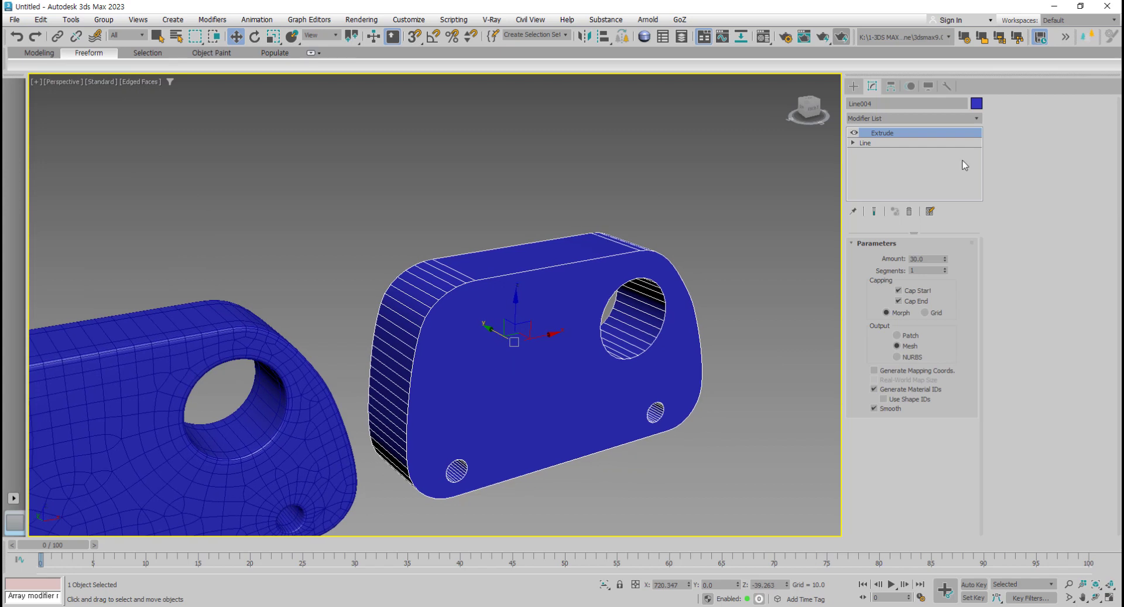
left_click(977, 119)
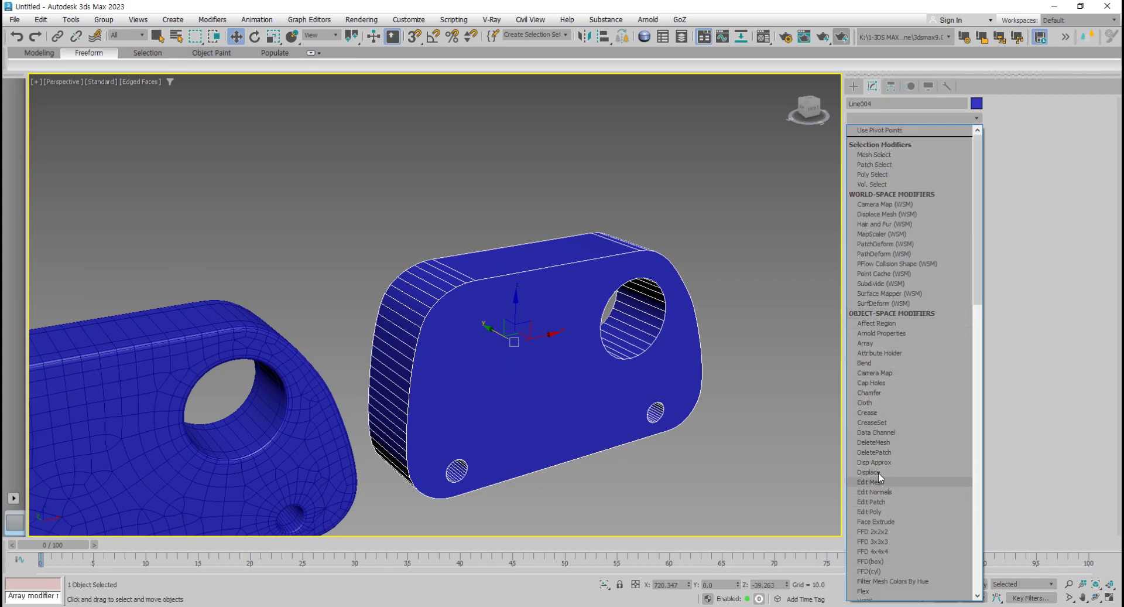
left_click(882, 392)
scroll(326, 406, "up", 2)
scroll(436, 326, "up", 2)
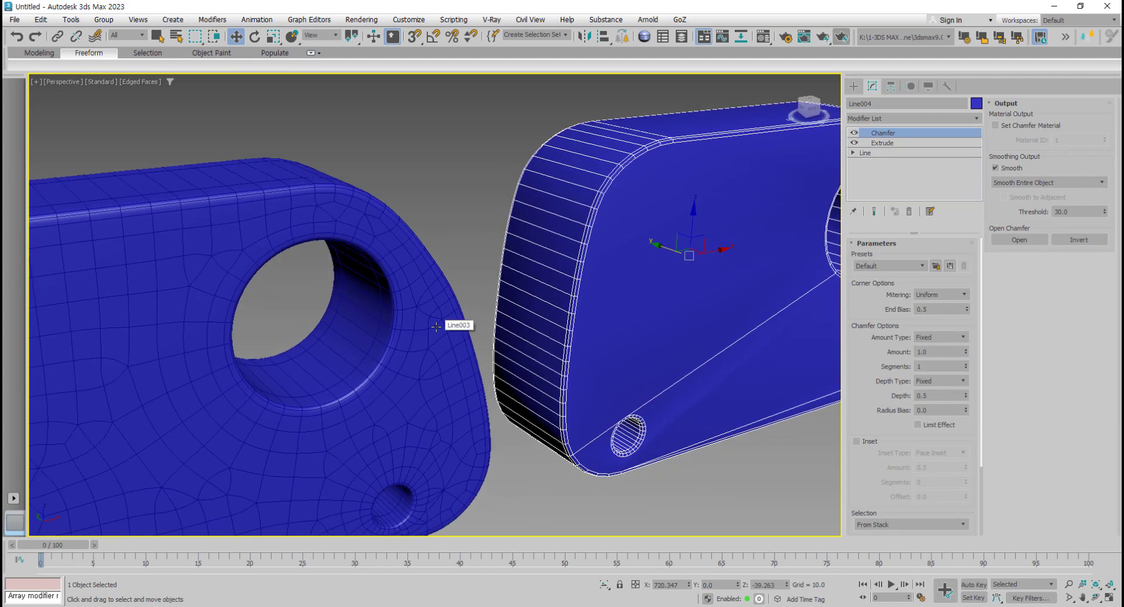
mouse_move(518, 290)
middle_mouse_down("alt")
mouse_move(501, 346)
mouse_move(459, 379)
mouse_move(492, 371)
mouse_move(464, 364)
mouse_move(793, 349)
mouse_move(736, 371)
mouse_move(909, 352)
mouse_move(946, 389)
middle_mouse_up("alt")
mouse_move(967, 353)
left_mouse_down()
mouse_move(968, 324)
mouse_move(963, 343)
left_mouse_up()
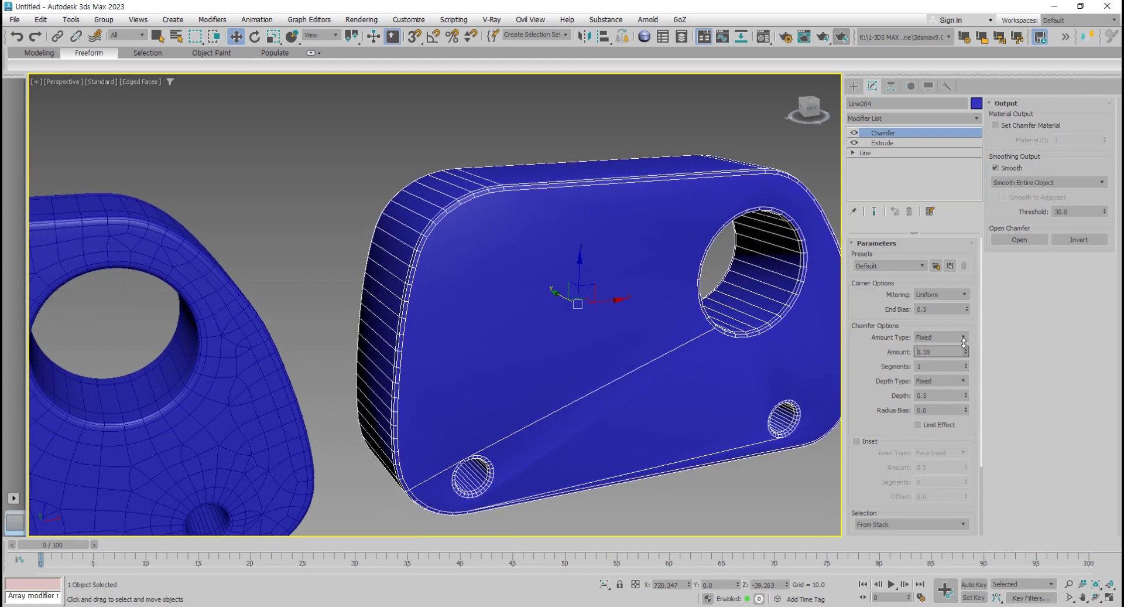
scroll(530, 384, "up", 3)
scroll(587, 338, "up", 1)
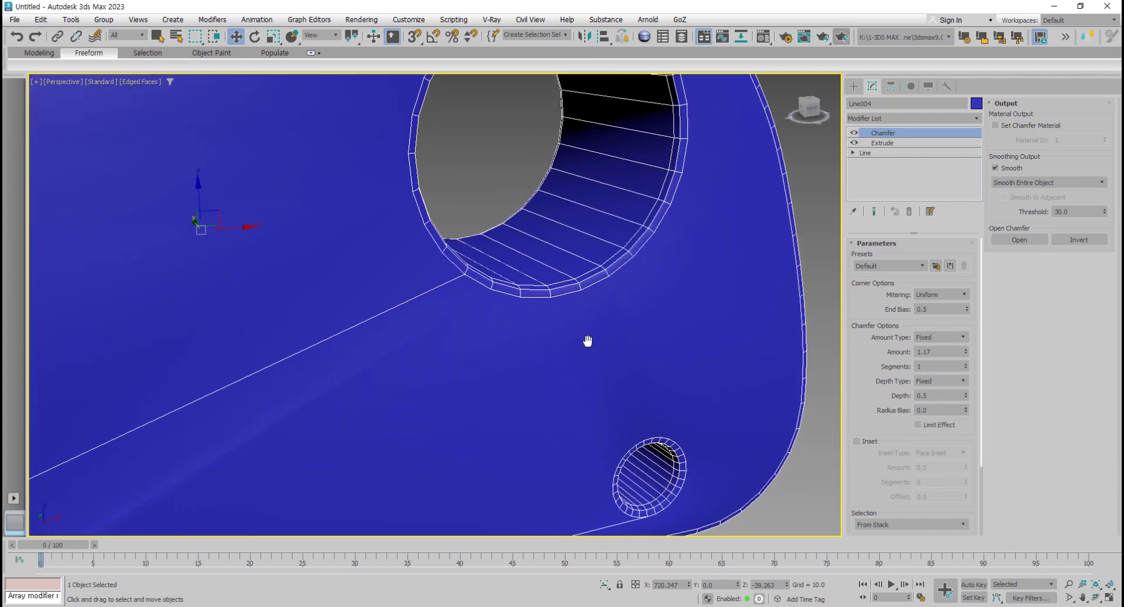
scroll(583, 355, "down", 3)
middle_click_drag(583, 355, 539, 364, "alt")
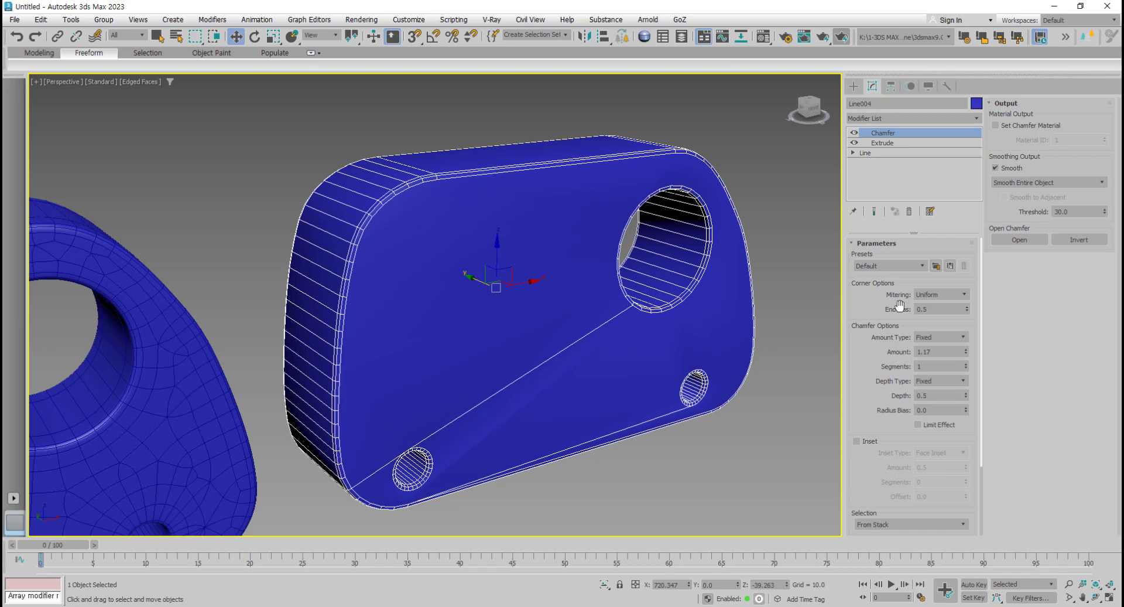
Step: Remove the Chamfer modifier and convert Line004 to an Editable Poly
left_click(909, 212)
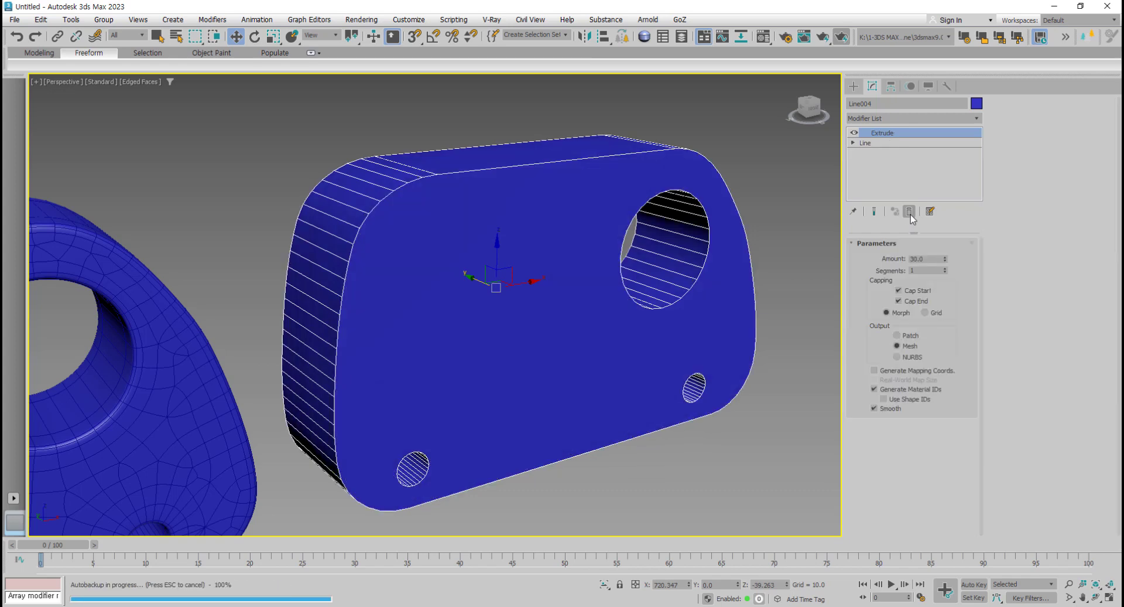
middle_click_drag(642, 413, 617, 397, "alt")
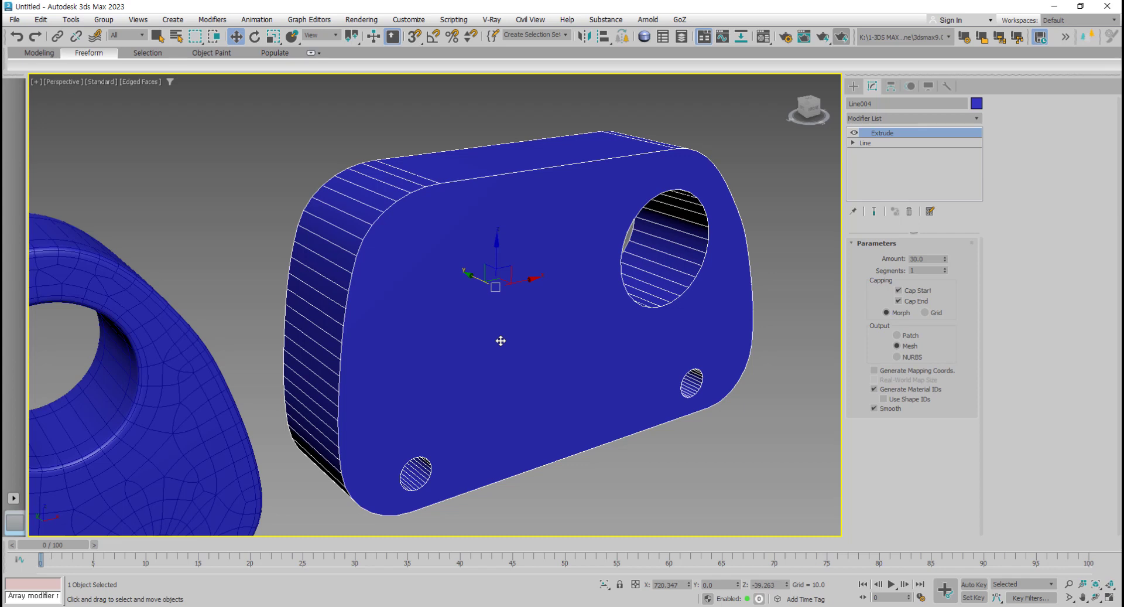
right_click(494, 289)
mouse_move(522, 445)
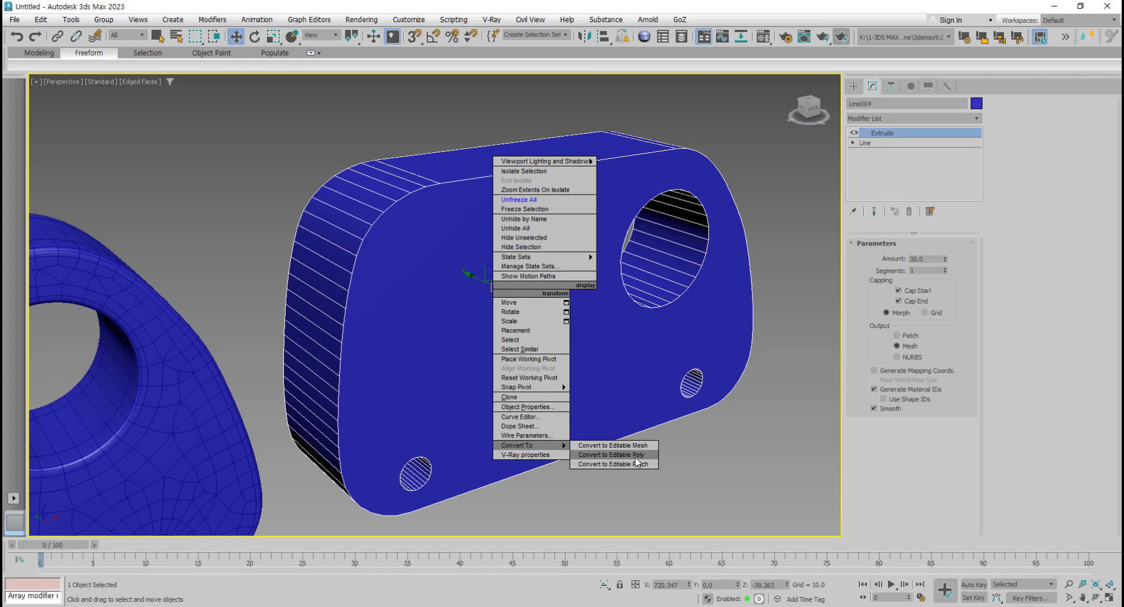
left_click(636, 456)
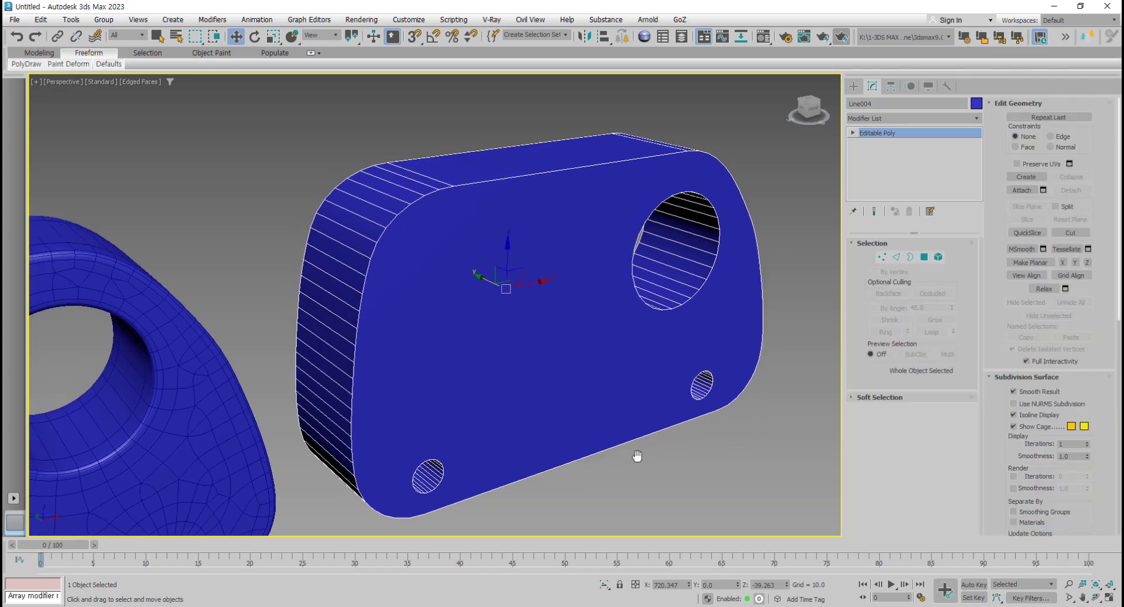
left_click(897, 257)
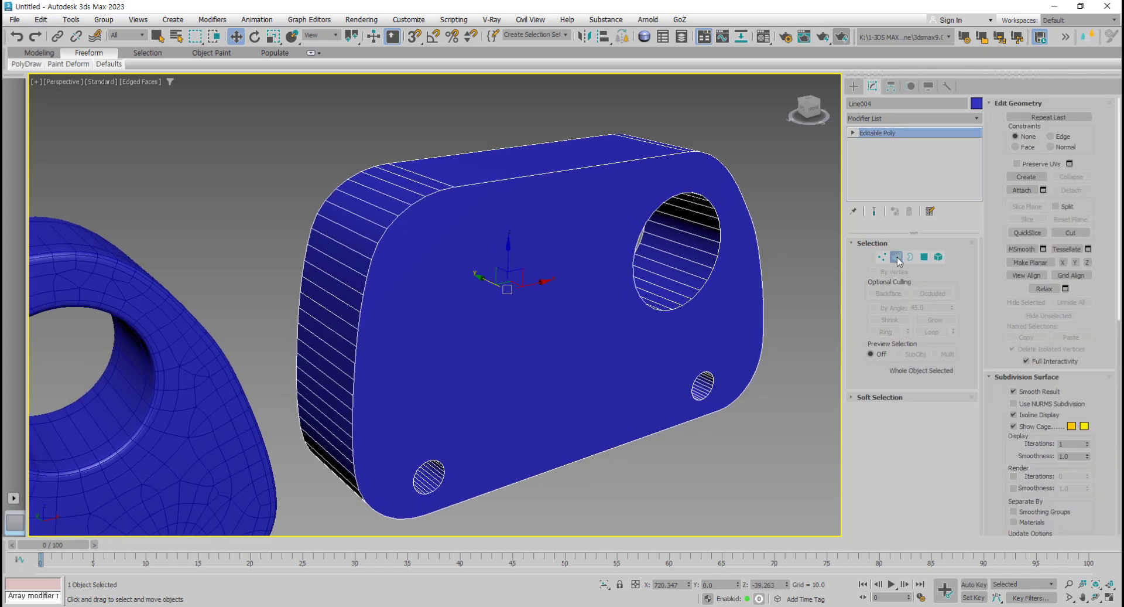
left_click(725, 326)
left_click(446, 281)
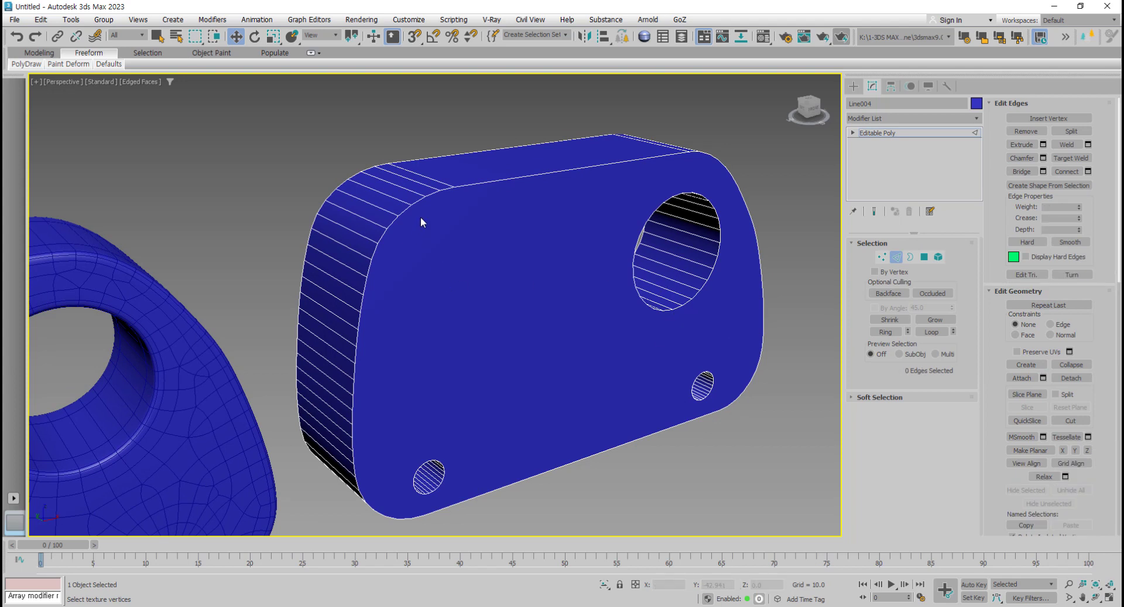
left_click(467, 186)
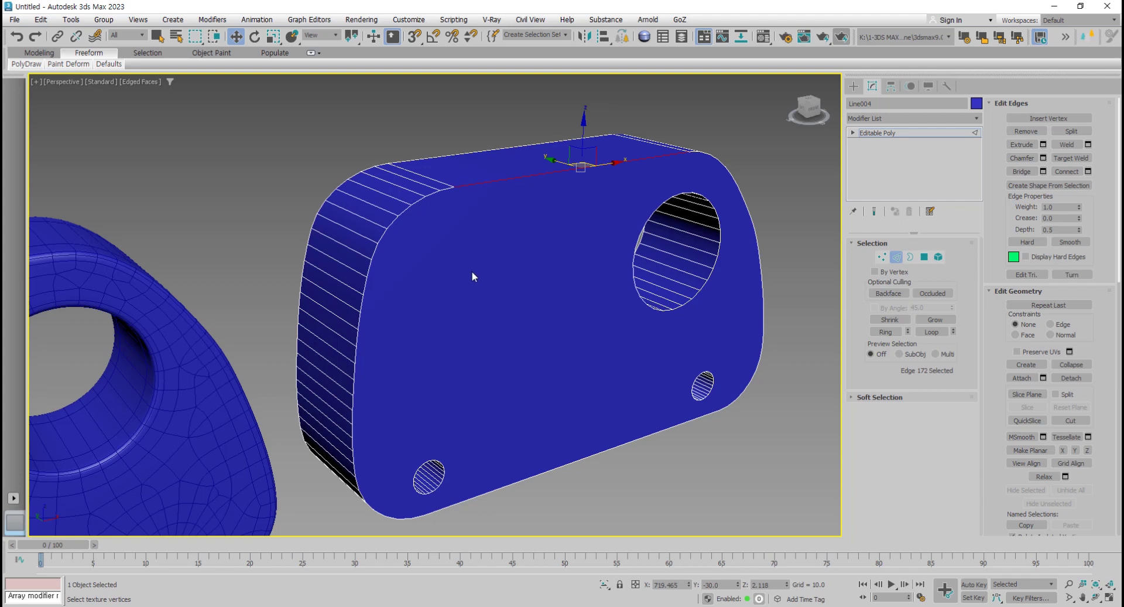
middle_click_drag(473, 273, 511, 281, "alt")
scroll(514, 216, "up", 2)
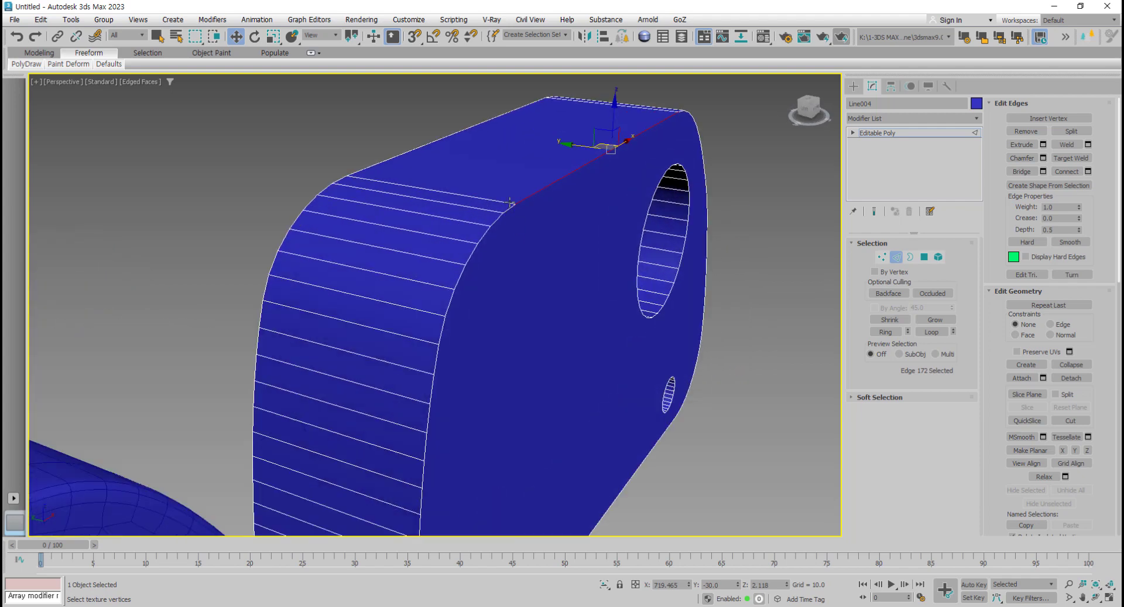
scroll(510, 217, "up", 2)
left_click(510, 207)
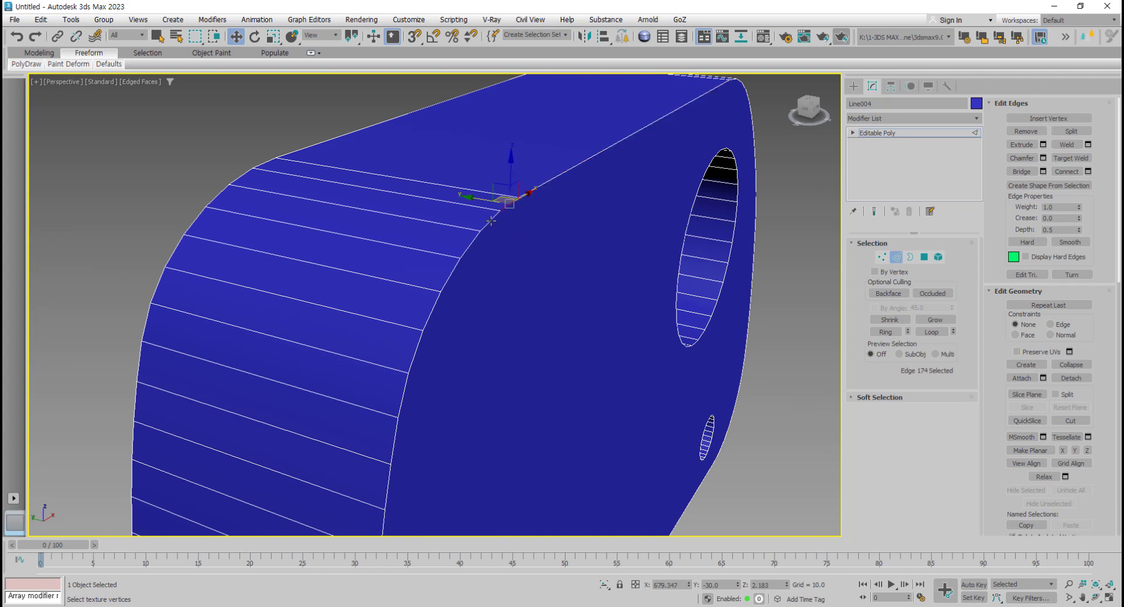
left_click(491, 220, "shift")
left_click(450, 279, "ctrl")
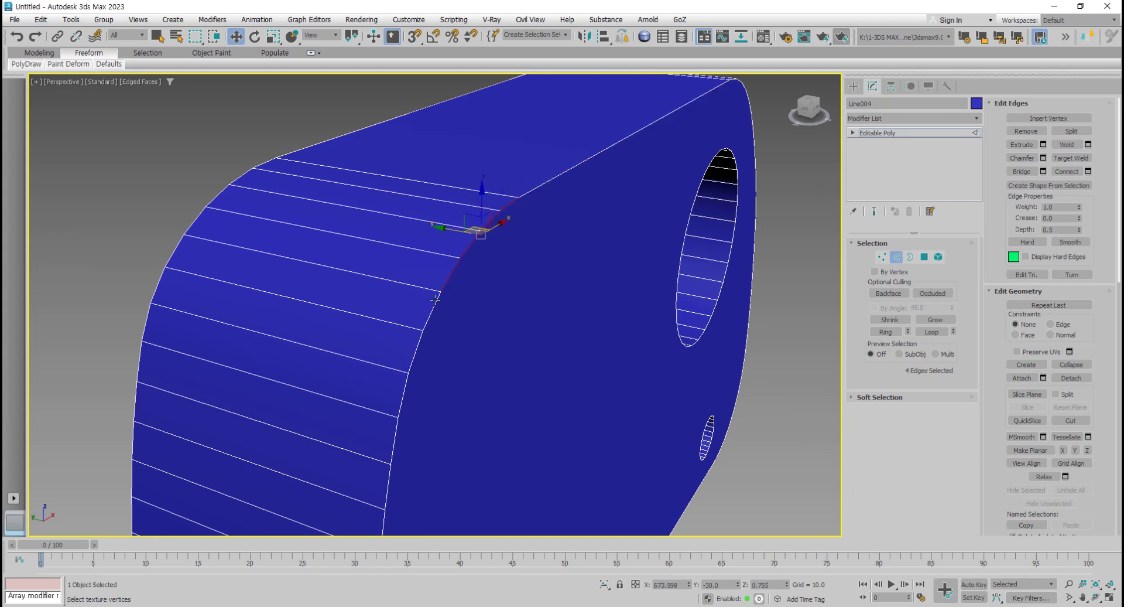
left_click(430, 317, "ctrl")
left_click(414, 357, "ctrl")
scroll(419, 278, "down", 2)
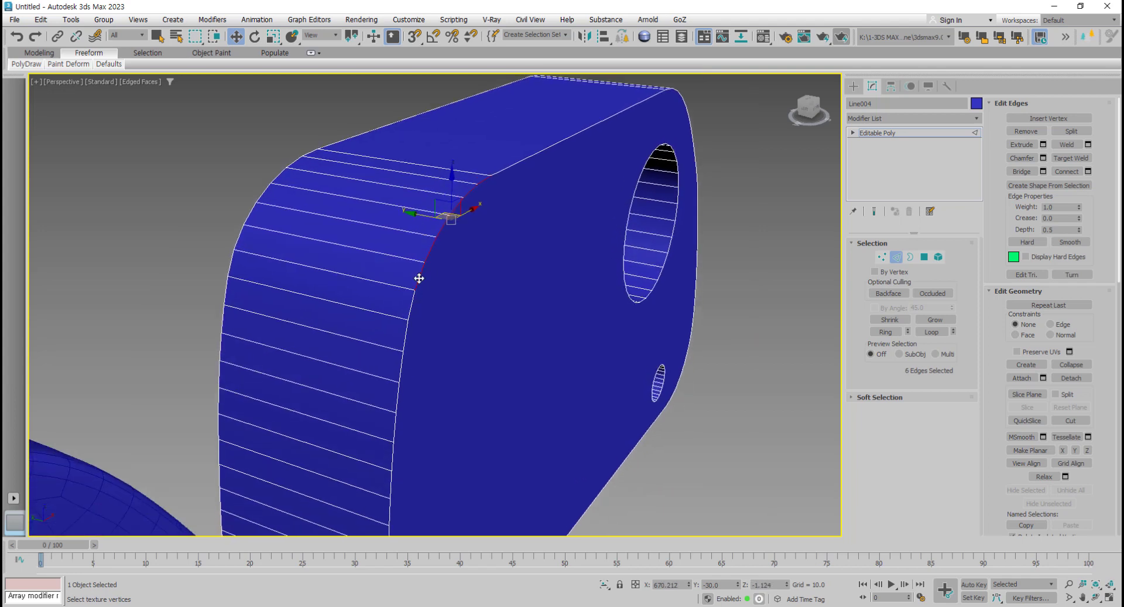
left_click(411, 306, "ctrl")
left_click(405, 340, "ctrl")
scroll(406, 340, "up", 2)
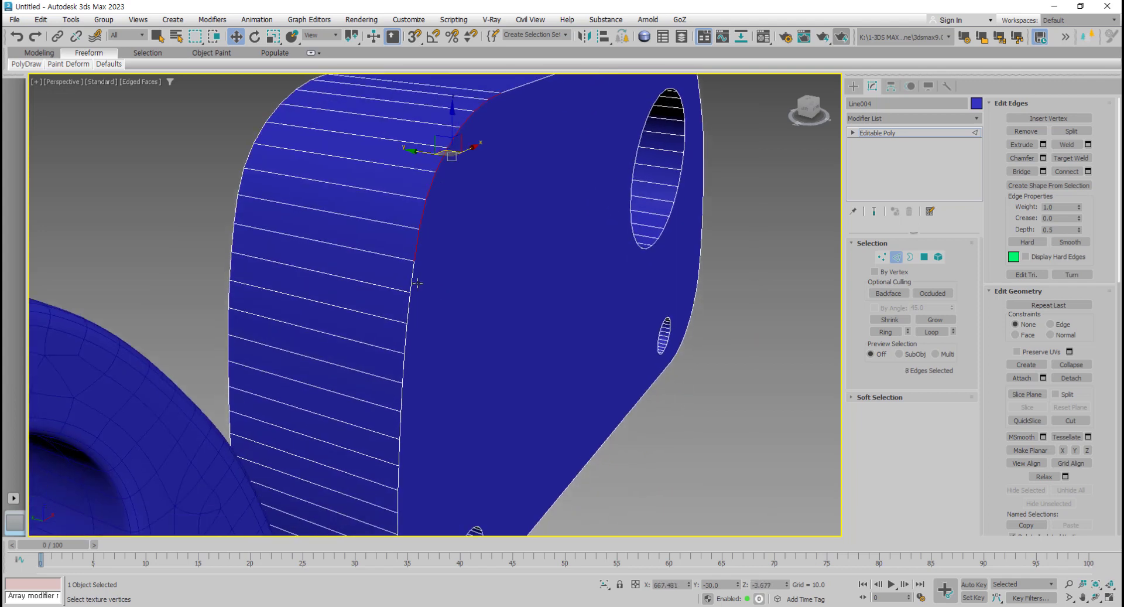
left_click(415, 281, "ctrl")
left_click(408, 307, "ctrl")
left_click(406, 346, "ctrl")
scroll(406, 346, "down", 2)
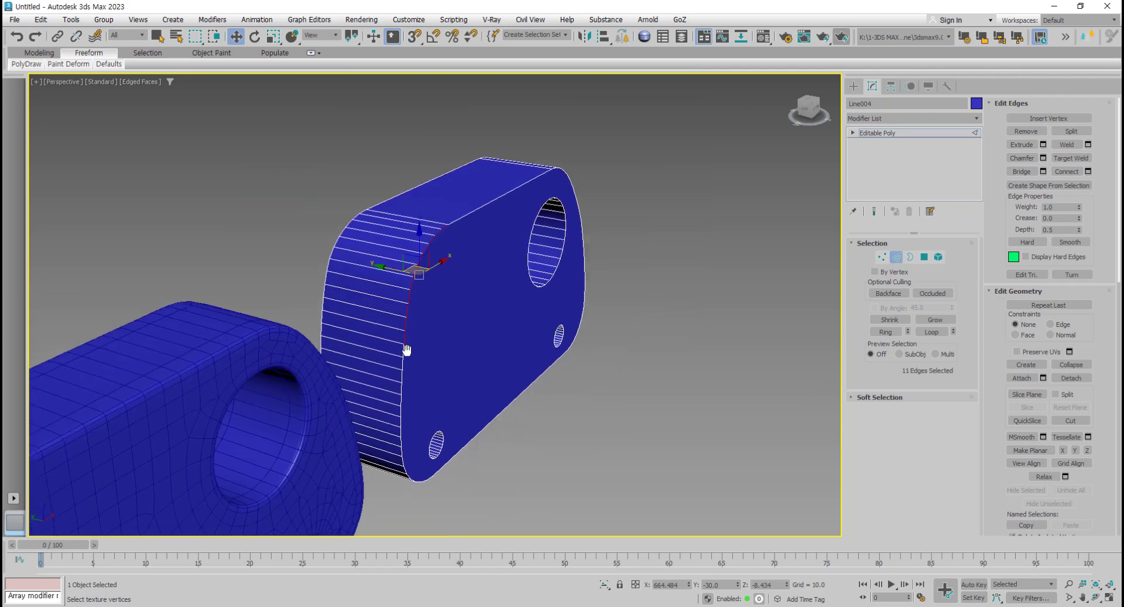
scroll(398, 348, "down", 1)
middle_click_drag(402, 387, 412, 378)
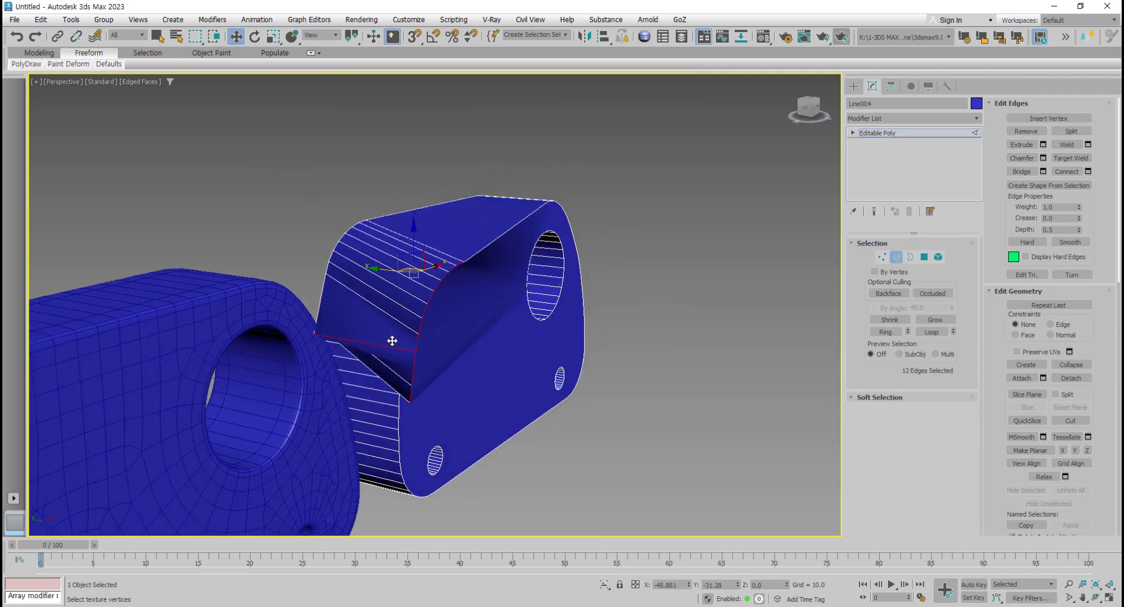
left_click(402, 308, "ctrl")
scroll(402, 309, "up", 1)
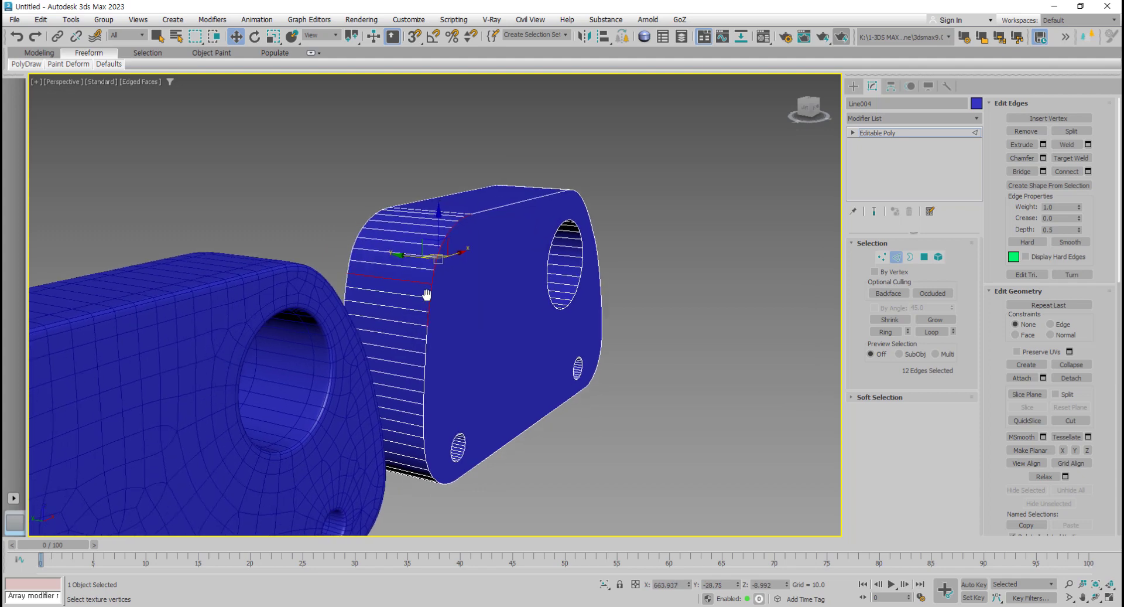
scroll(425, 299, "up", 1)
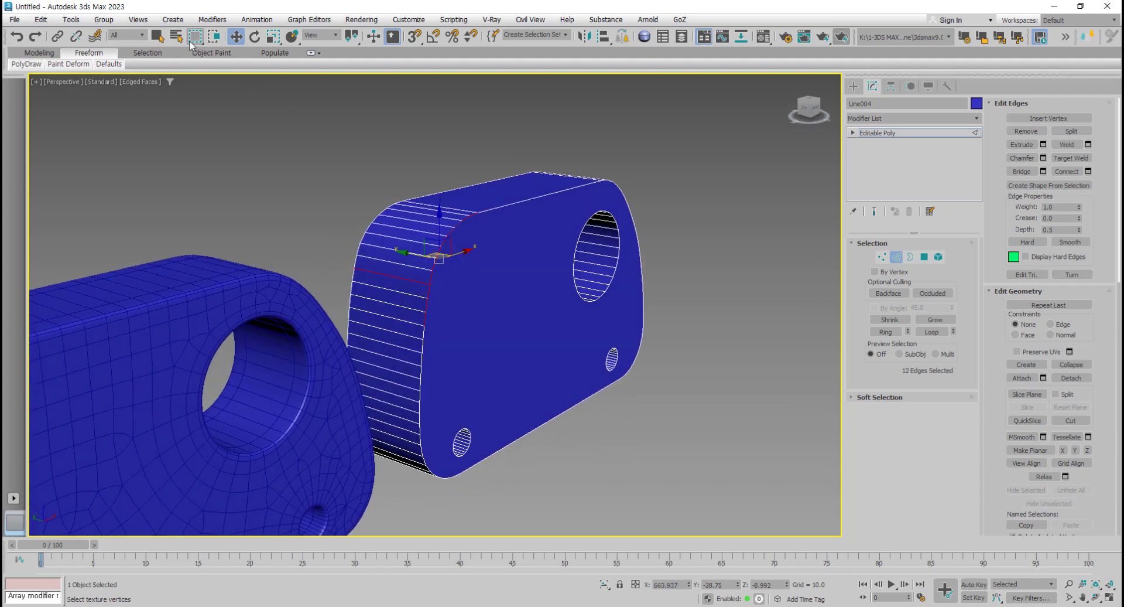
left_click(158, 38)
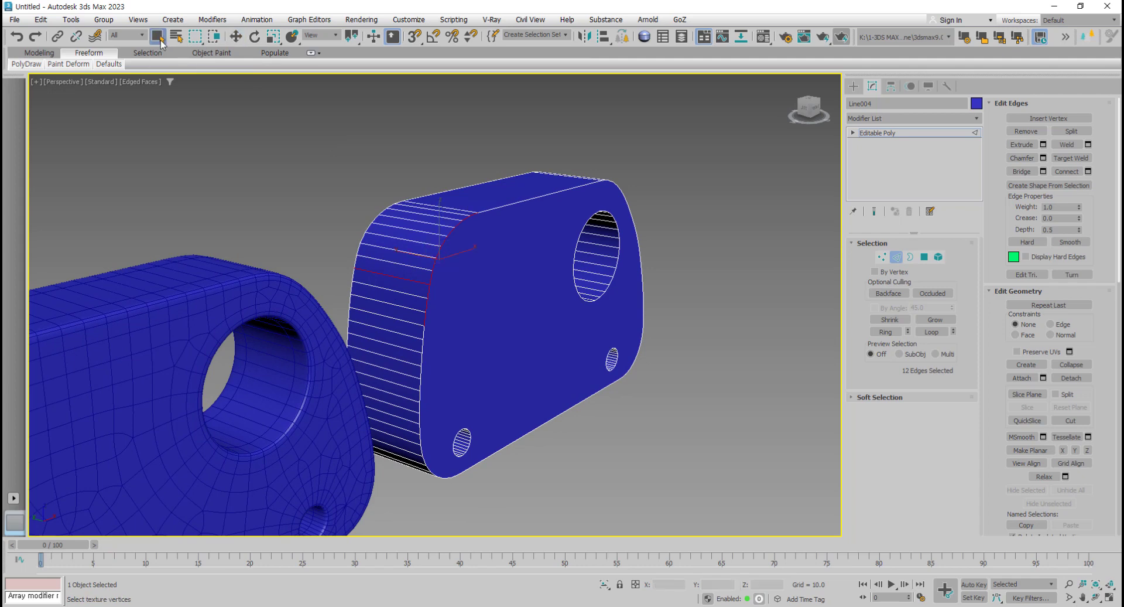
double_click(431, 366)
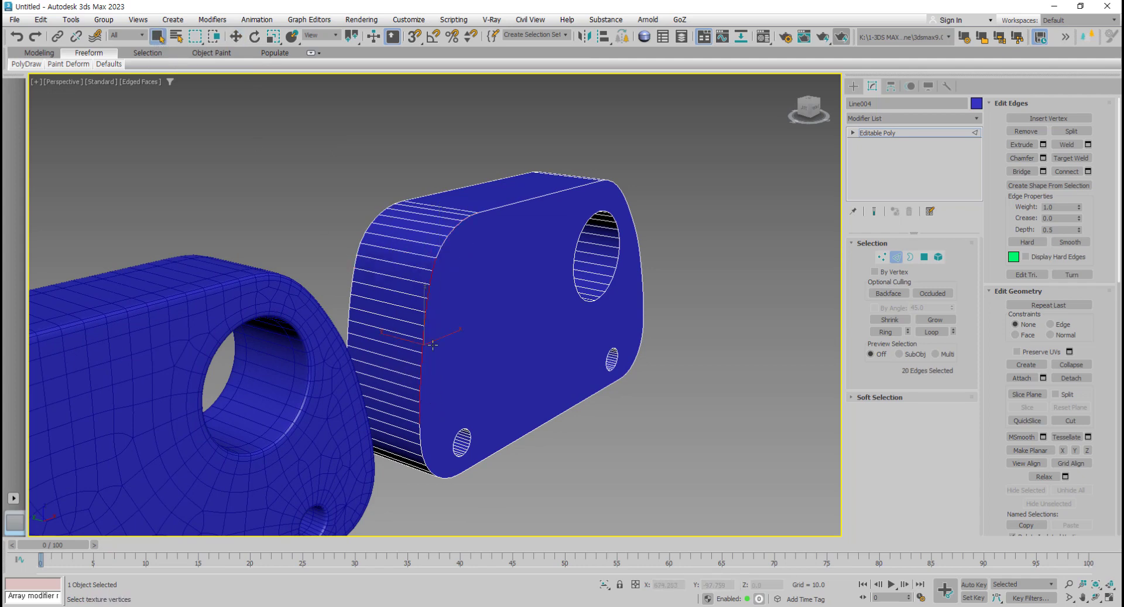
left_click(500, 343)
mouse_move(500, 343)
middle_mouse_down("alt")
mouse_move(515, 252)
mouse_move(469, 338)
middle_mouse_up("alt")
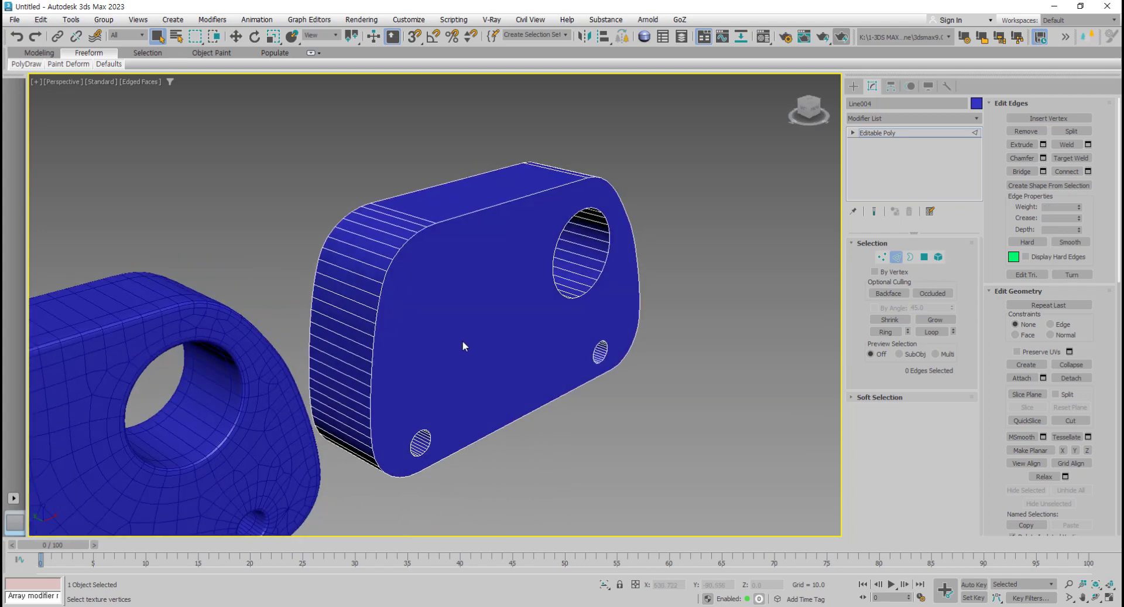
scroll(466, 334, "down", 5)
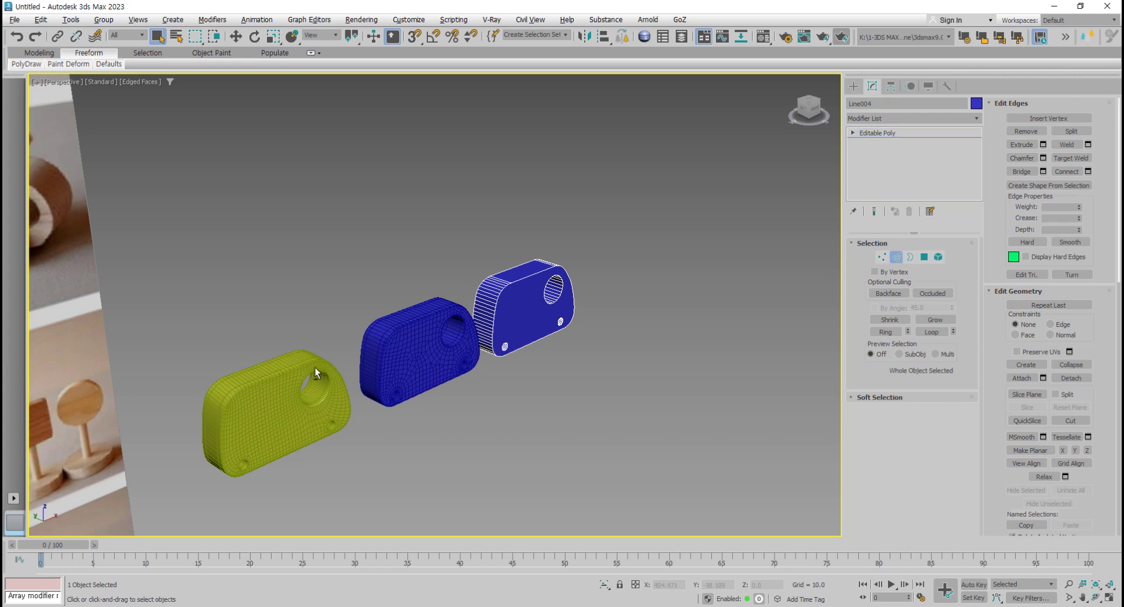
Step: Isolate and frame the blue panel, view it edge-on, and box-select its edges
key("alt+q")
key("alt+q")
key("alt+q")
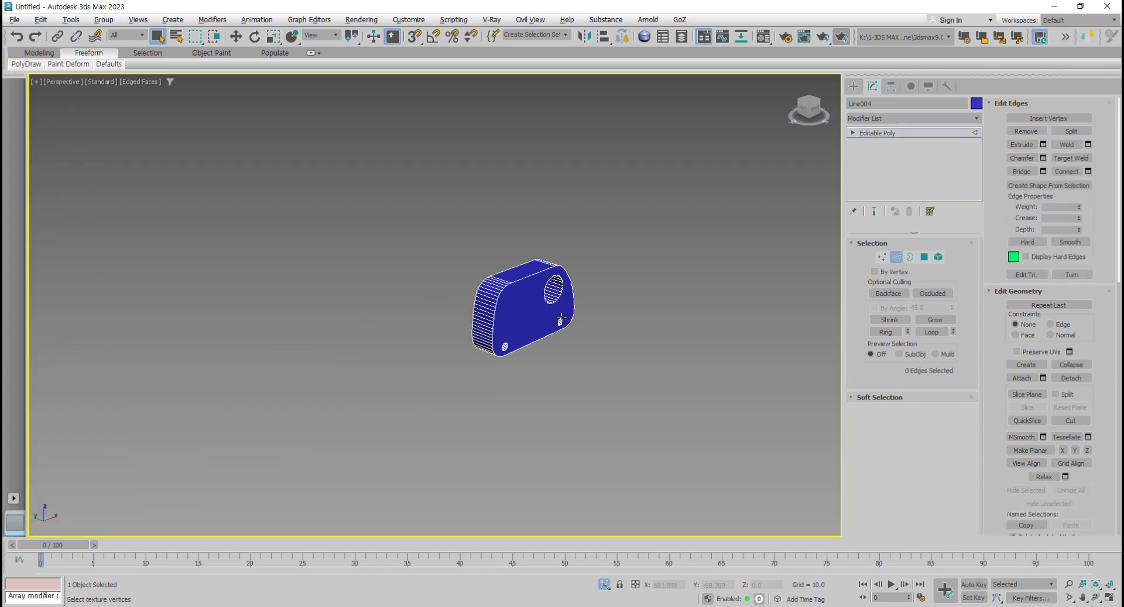
key("z")
scroll(476, 369, "up", 1)
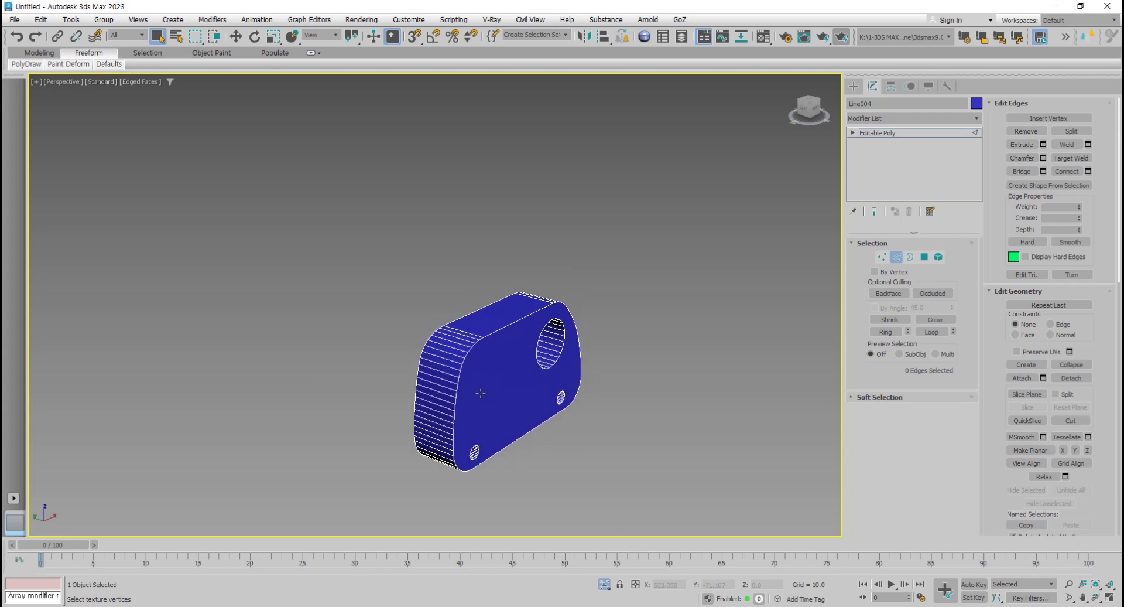
scroll(475, 370, "up", 2)
scroll(472, 371, "up", 1)
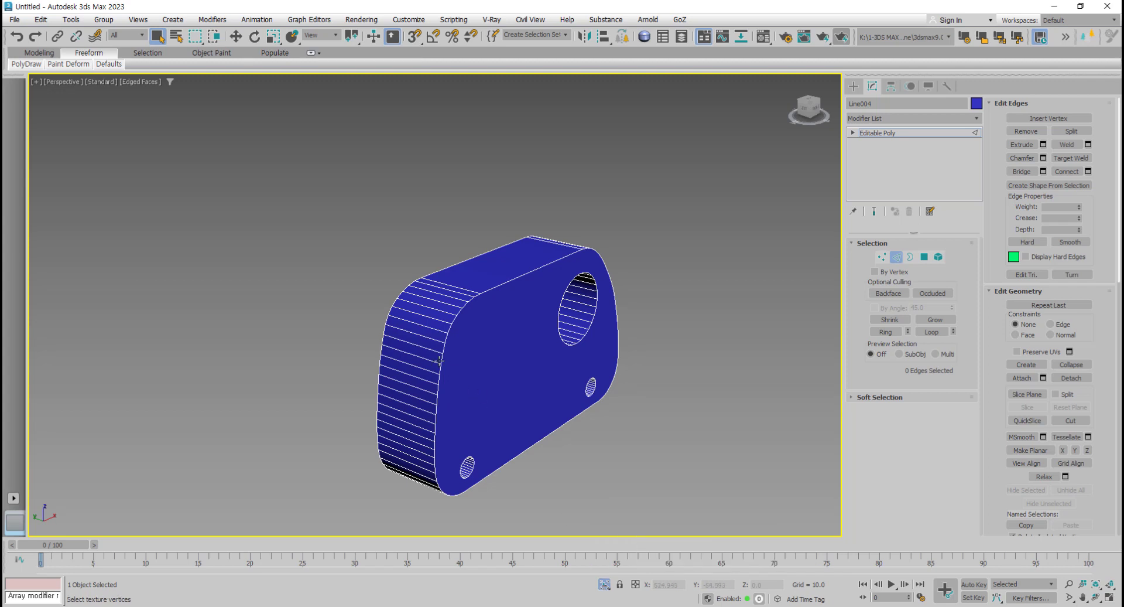
mouse_move(480, 394)
middle_mouse_down("alt")
mouse_move(457, 372)
mouse_move(491, 354)
mouse_move(523, 304)
middle_mouse_up("alt")
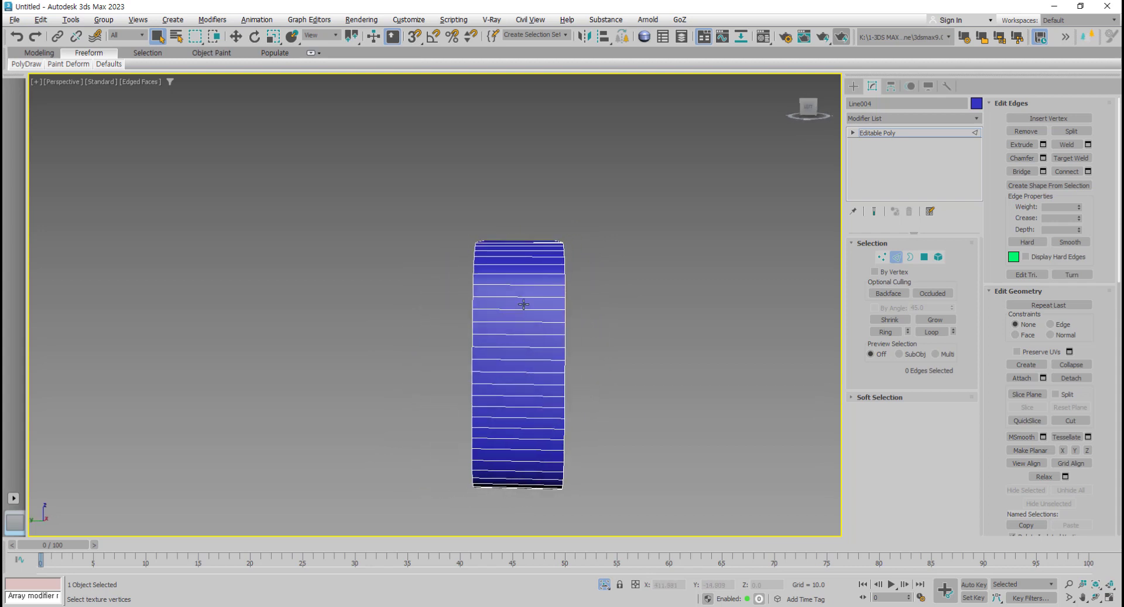
left_click_drag(526, 220, 627, 528)
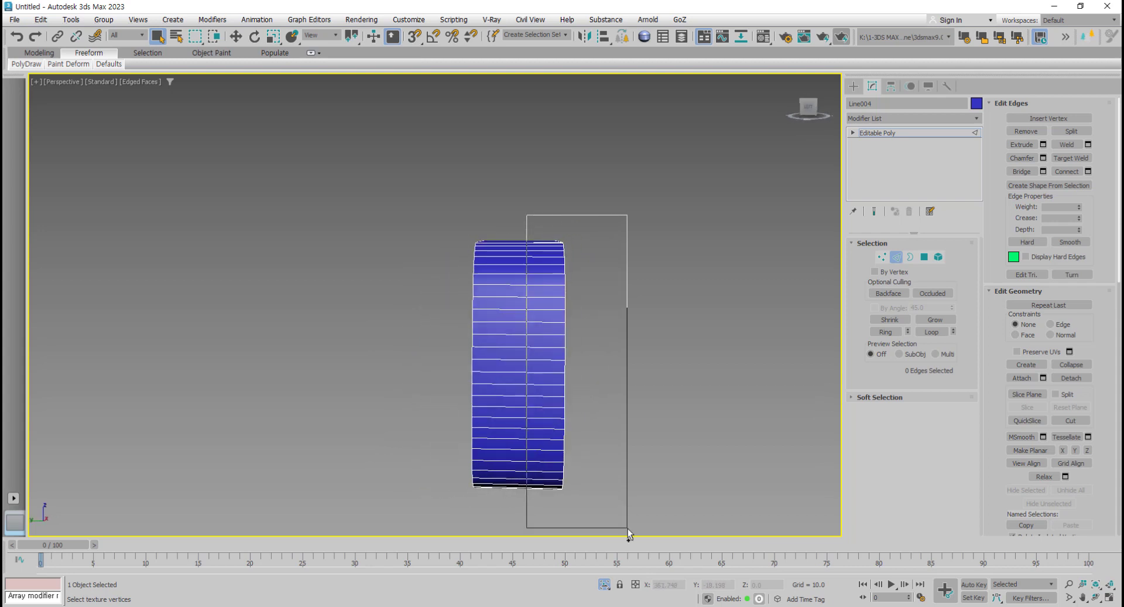
left_click_drag(424, 205, 517, 496, "ctrl")
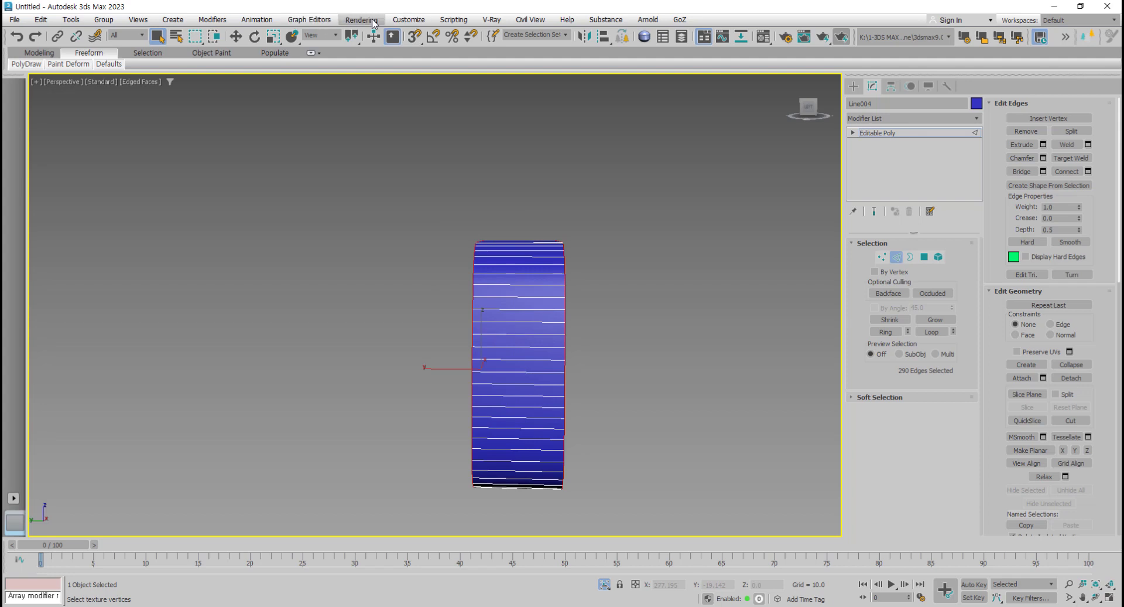
Step: Open Preferences, close it unchanged, and clear the edge selection
left_click(409, 20)
left_click(438, 248)
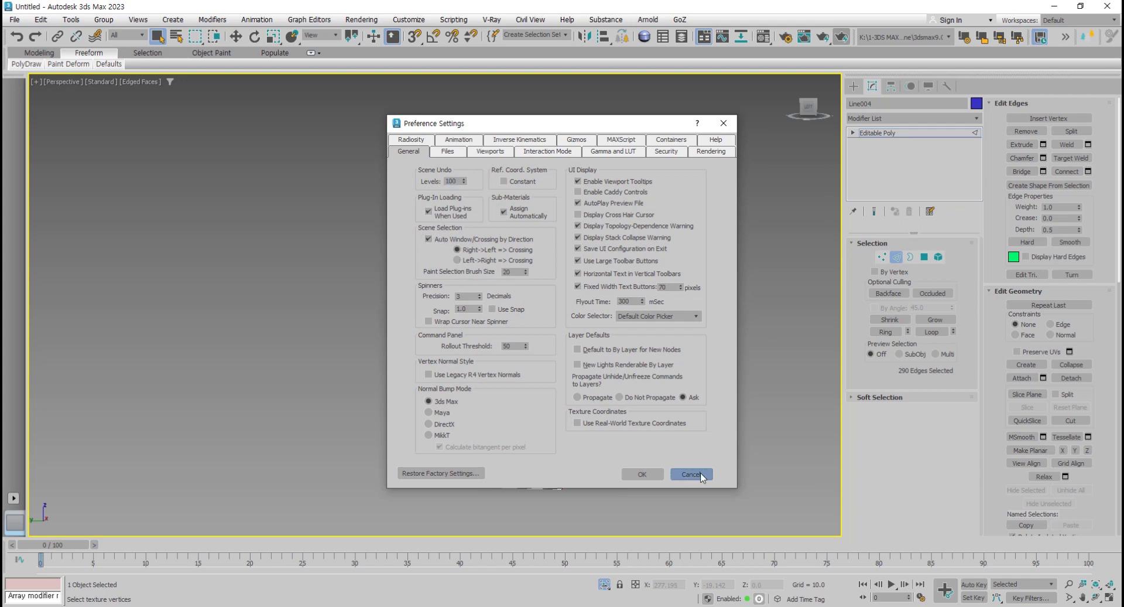
left_click(643, 473)
left_click_drag(411, 212, 502, 500)
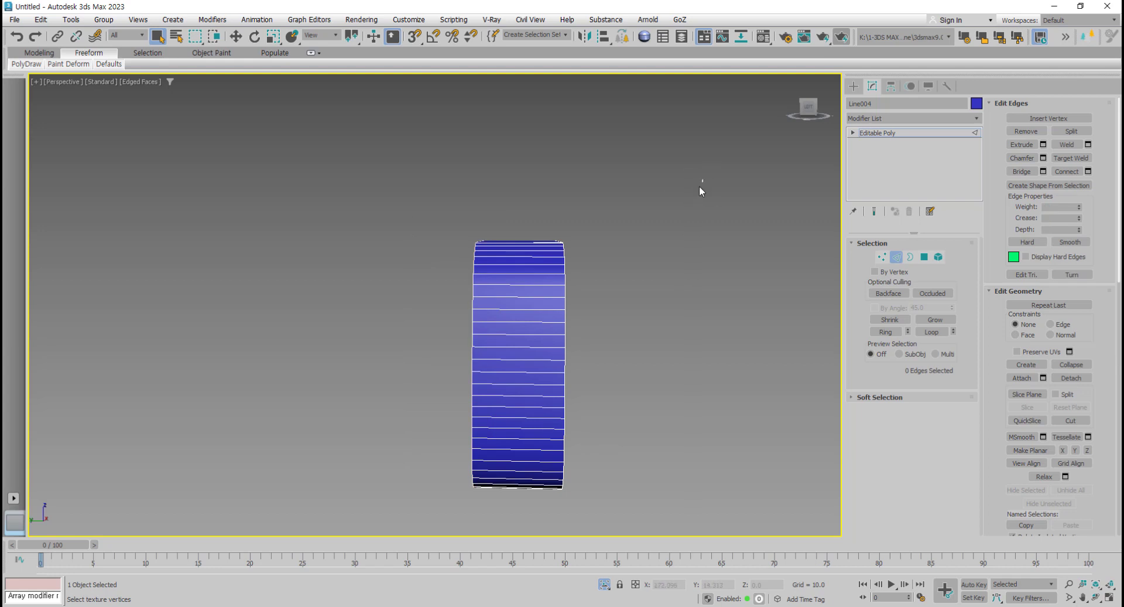
Step: Box-select all 290 panel edges and view the panel face-on
left_click_drag(554, 488, 553, 499)
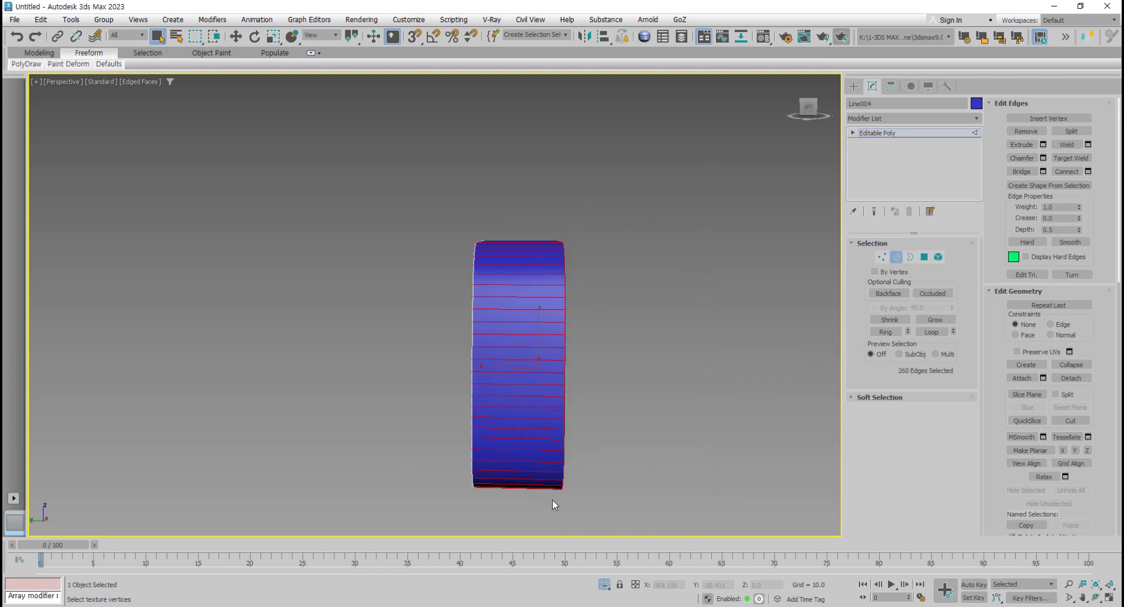
left_click(595, 431)
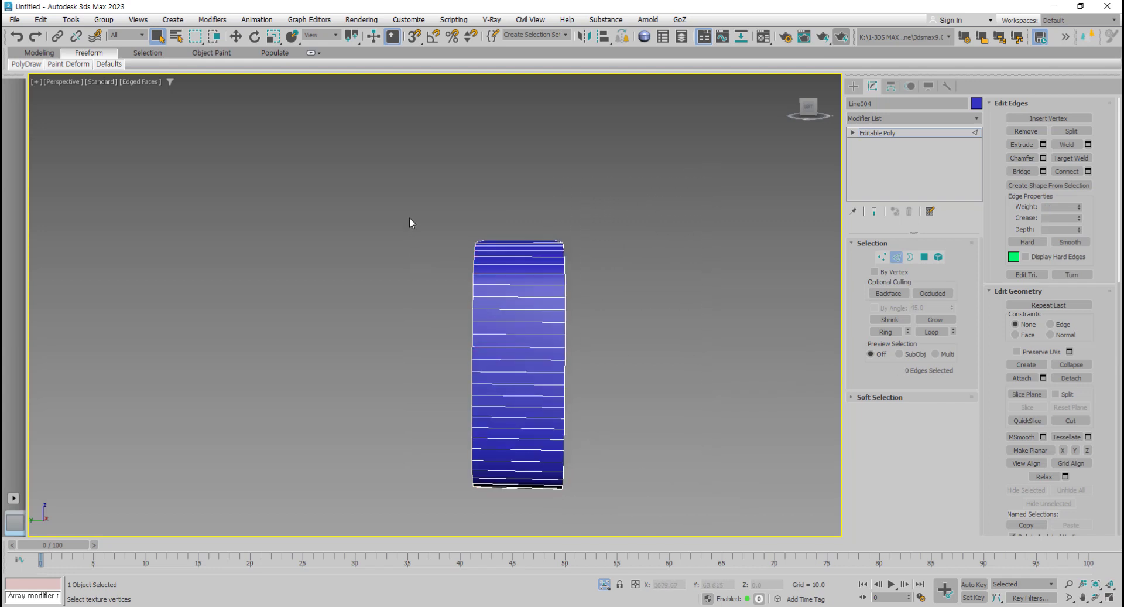
left_click_drag(409, 204, 502, 494)
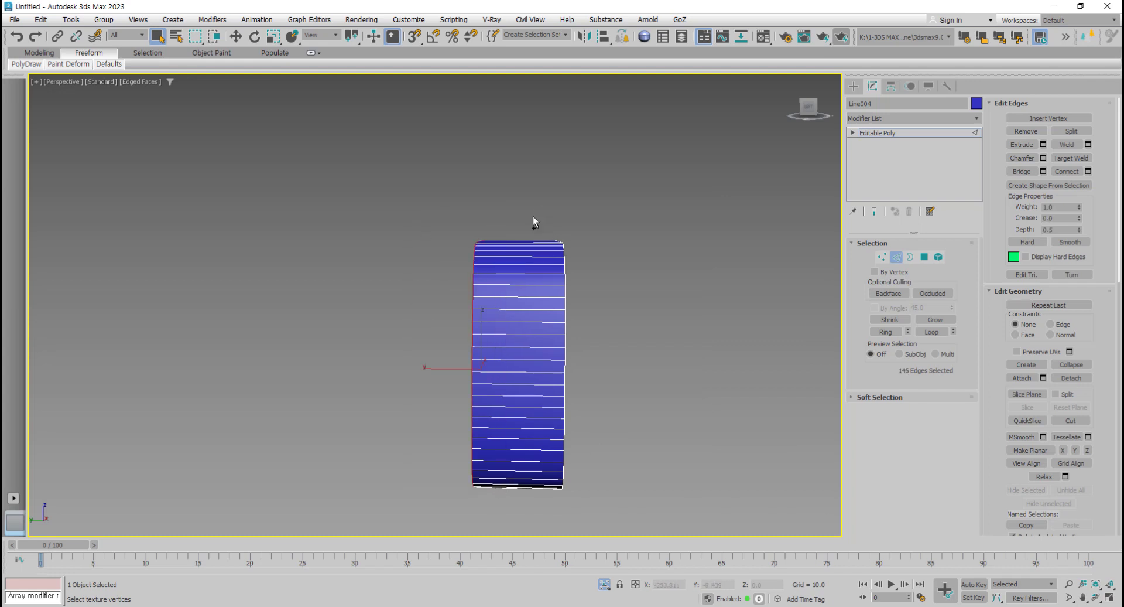
left_click_drag(533, 217, 623, 507)
mouse_move(600, 401)
middle_mouse_down("alt")
mouse_move(496, 385)
mouse_move(576, 382)
mouse_move(607, 397)
middle_mouse_up("alt")
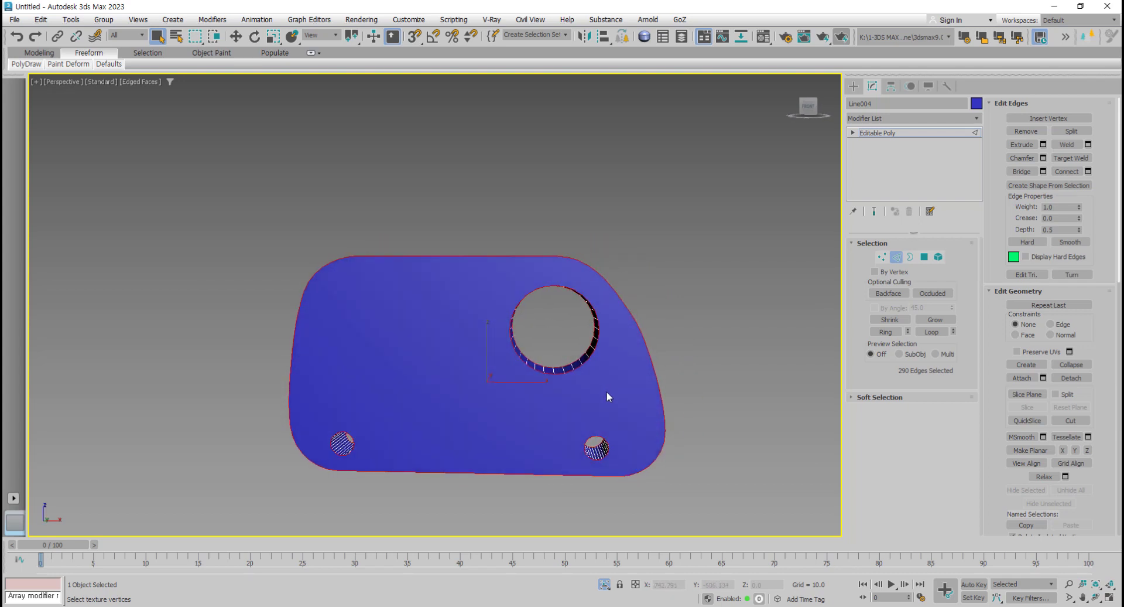
Step: Deselect the edges of the large hole and both small wheel holes
left_click_drag(518, 315, 495, 288, "alt")
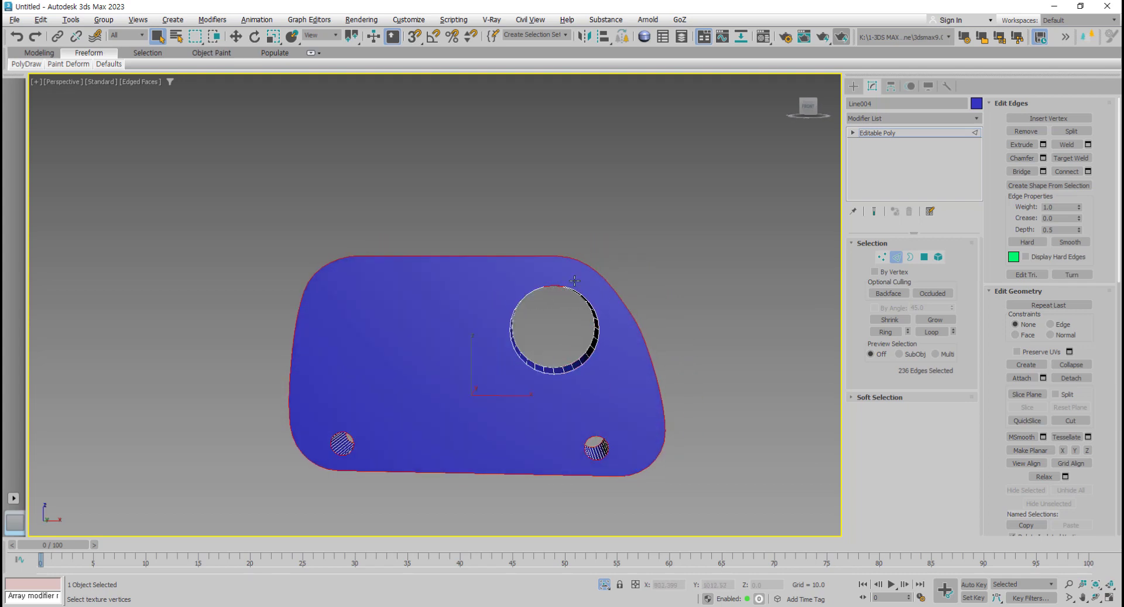
middle_click_drag(552, 362, 543, 346, "alt")
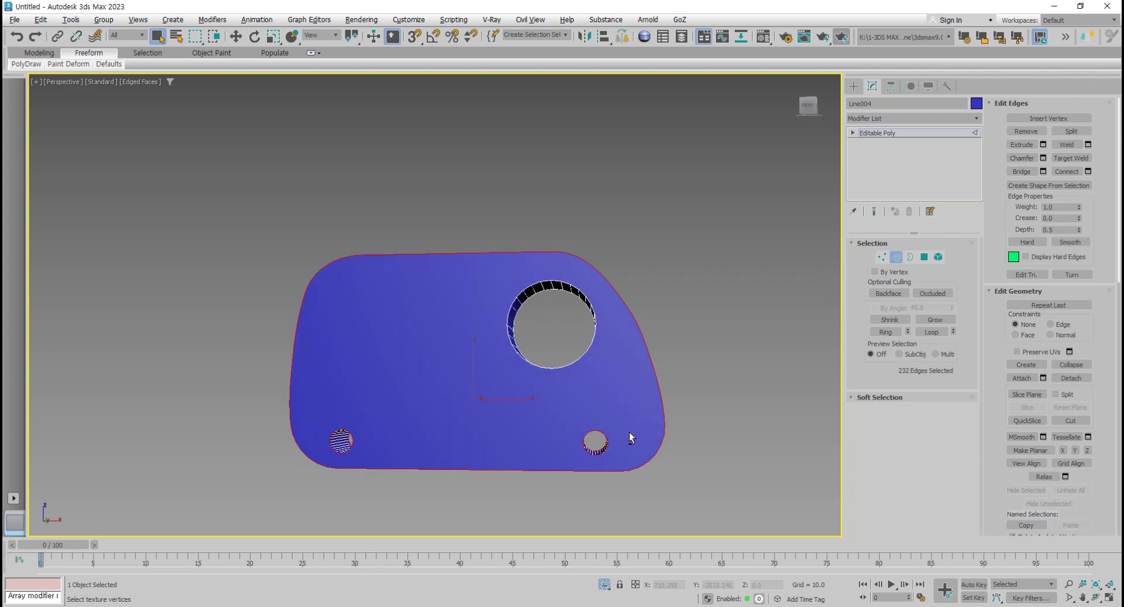
left_click_drag(631, 423, 555, 453, "alt")
left_click_drag(361, 426, 325, 464, "alt")
mouse_move(325, 464)
middle_mouse_down("alt")
mouse_move(406, 478)
mouse_move(455, 353)
middle_mouse_up("alt")
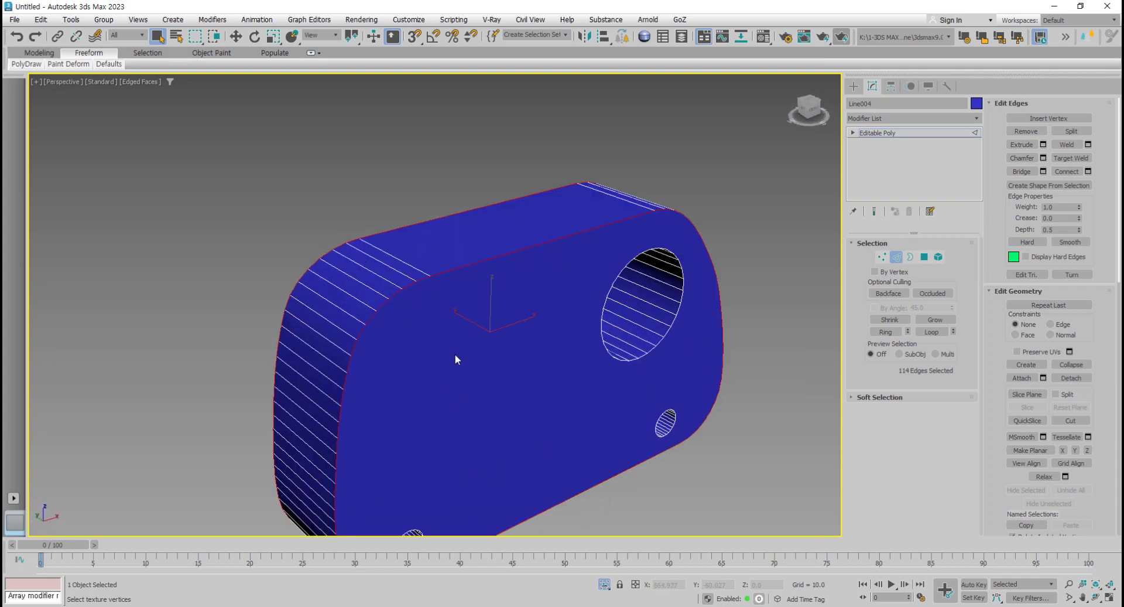
scroll(454, 354, "up", 2)
Step: Add a Chamfer modifier to the rim edges, trying 2 segments before returning to 1
left_click(977, 118)
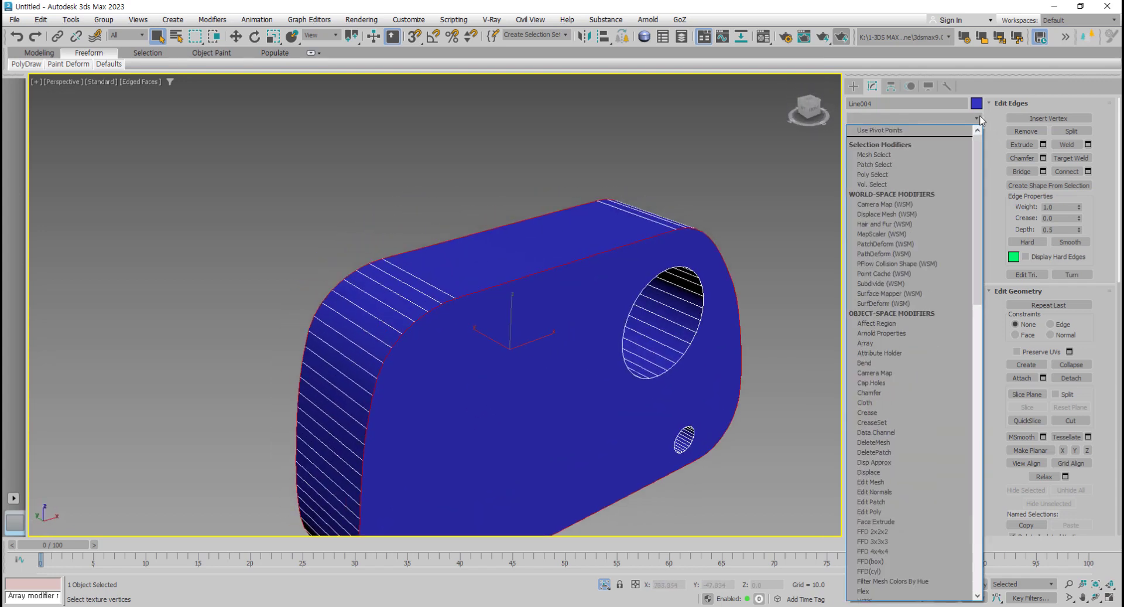
left_click(887, 392)
middle_click_drag(644, 345, 649, 320, "alt")
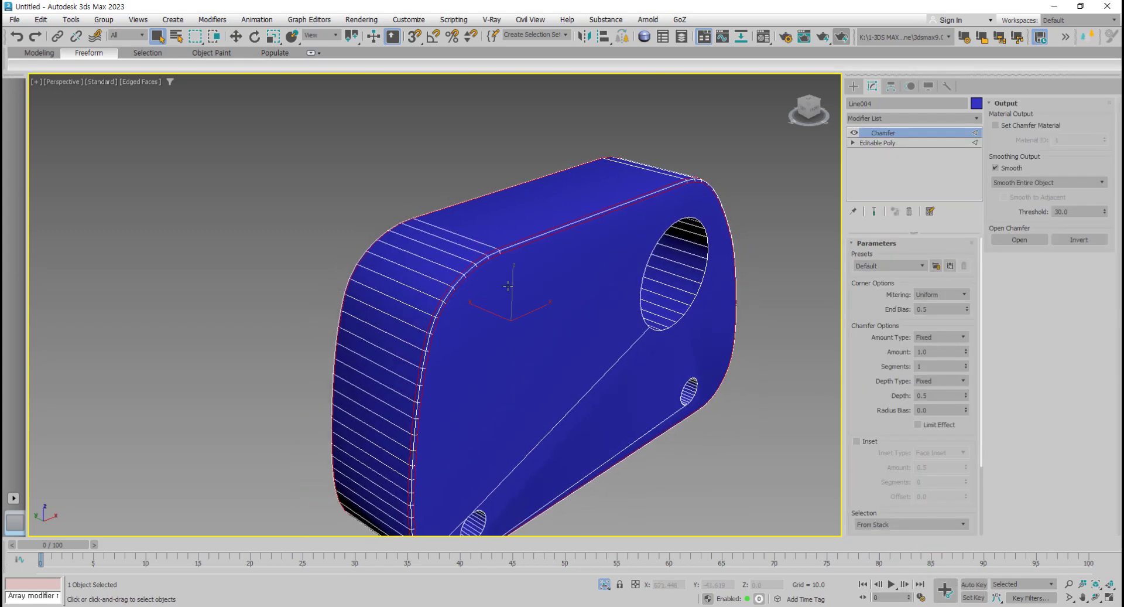
scroll(515, 264, "up", 3)
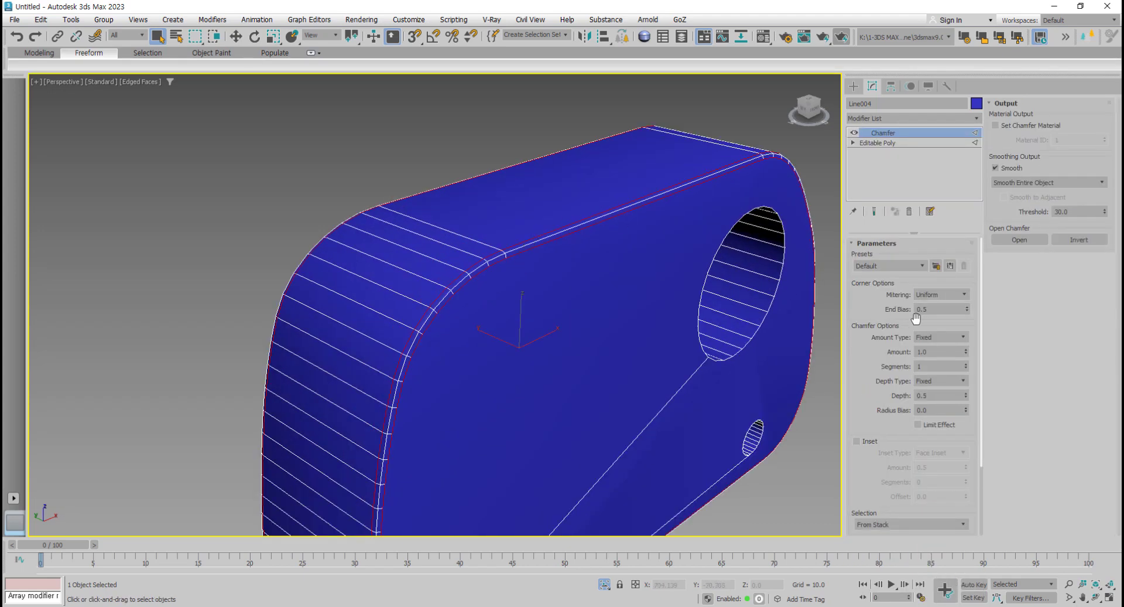
left_click_drag(967, 355, 974, 283)
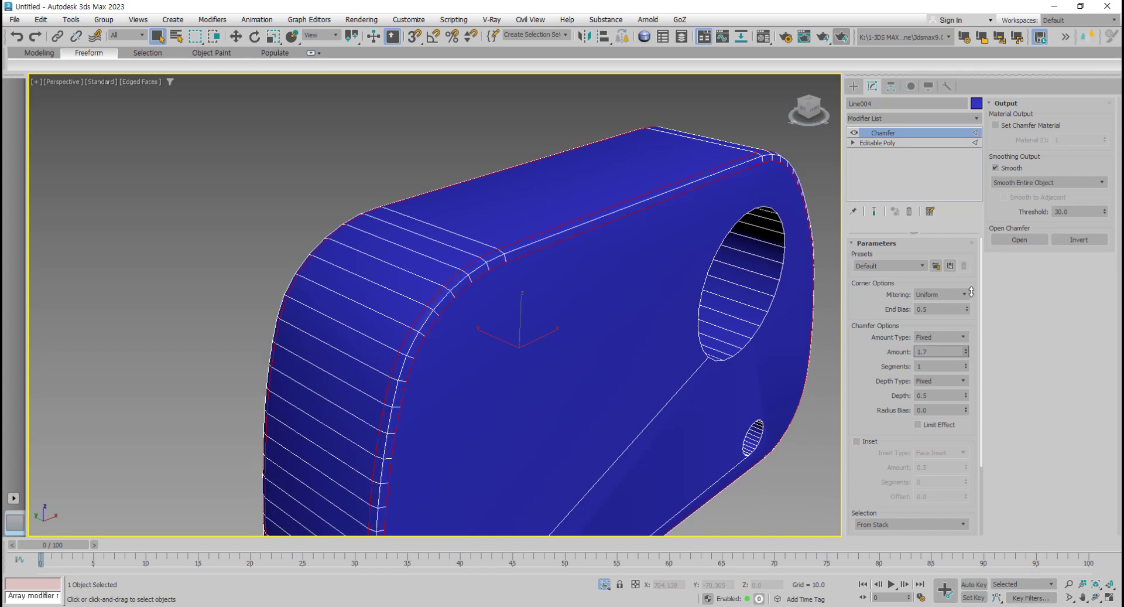
type("1.84")
left_click(965, 364)
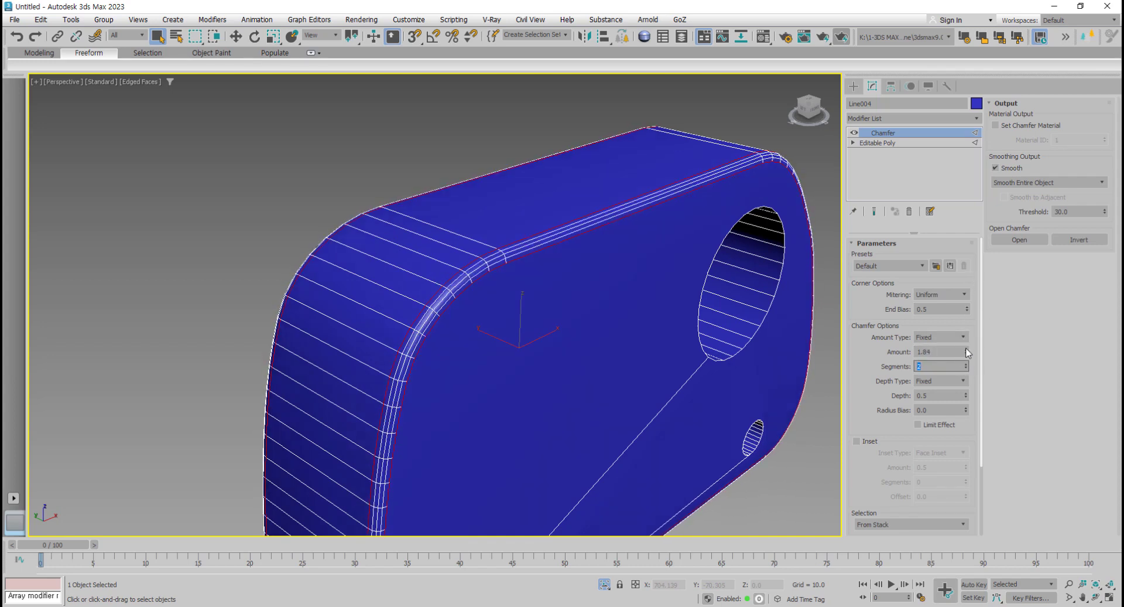
left_click_drag(966, 352, 969, 341)
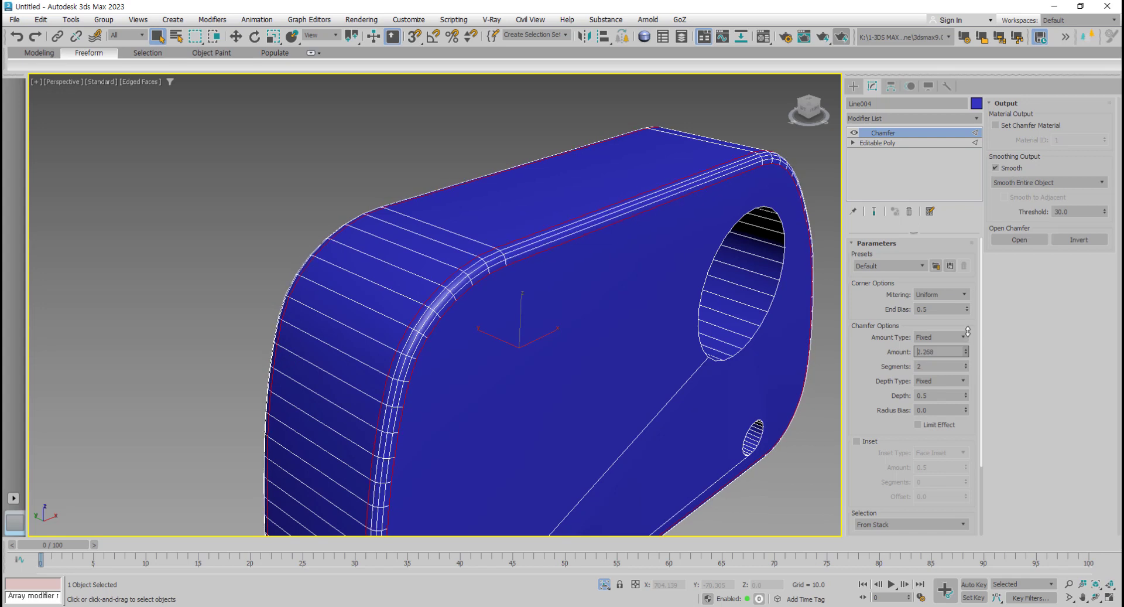
left_click(966, 369)
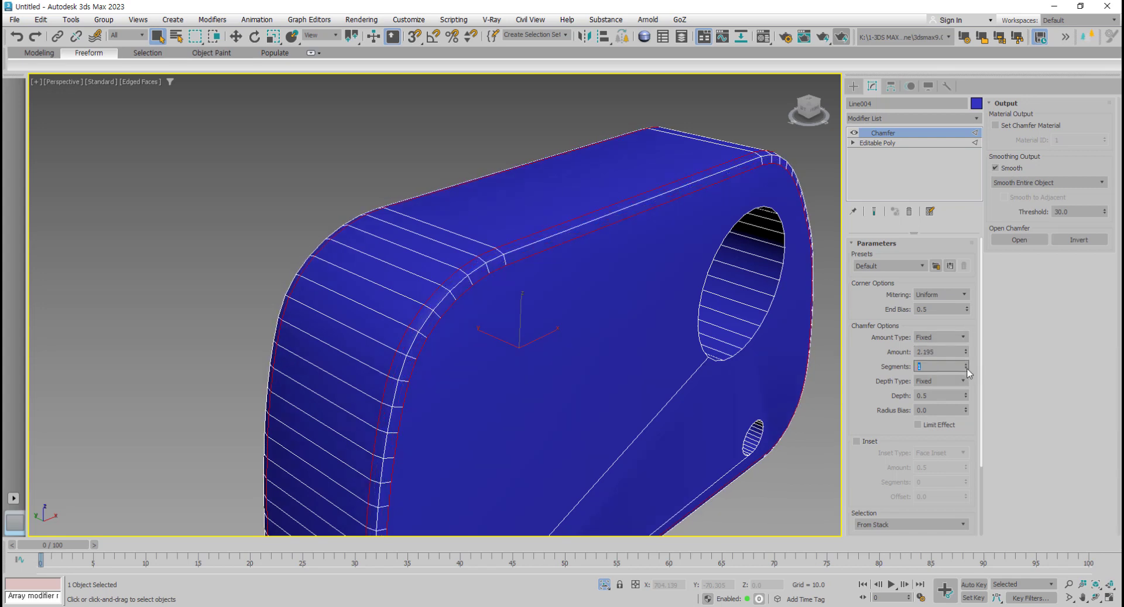
Step: Enable Inset and tune the chamfer to Amount 0.964 with Inset Amount 1.13
left_click(867, 442)
left_click(856, 440)
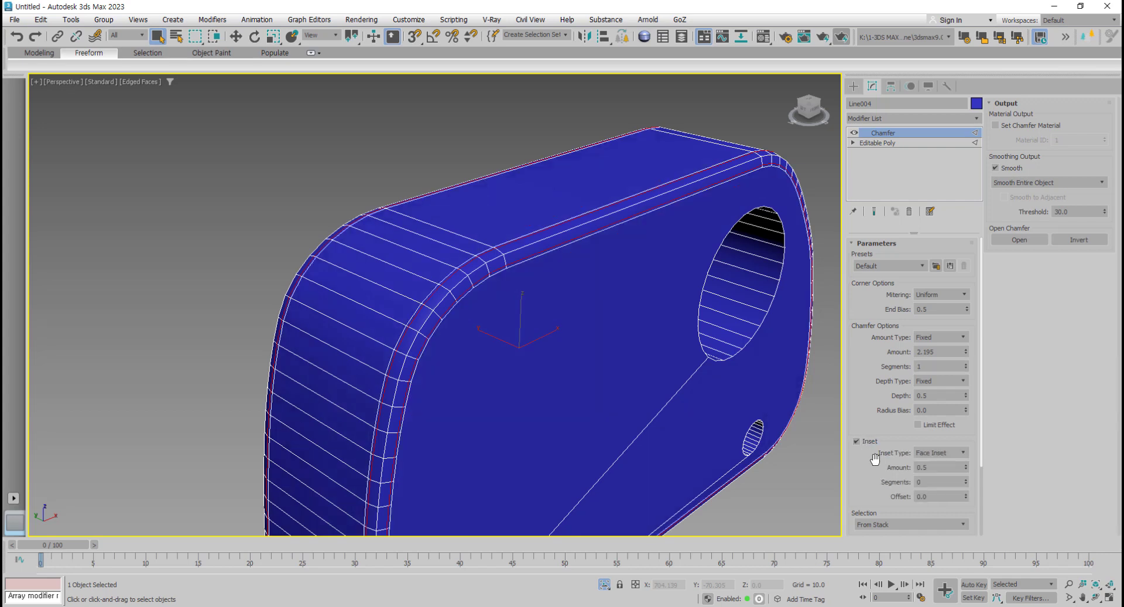
middle_click_drag(661, 429, 669, 396)
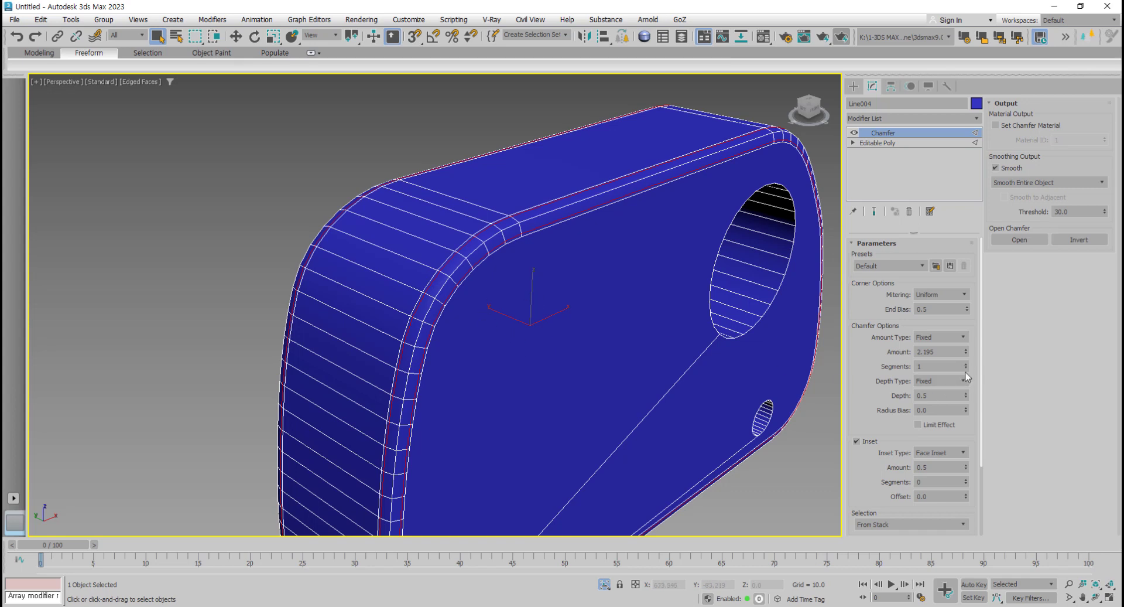
left_click_drag(966, 353, 967, 364)
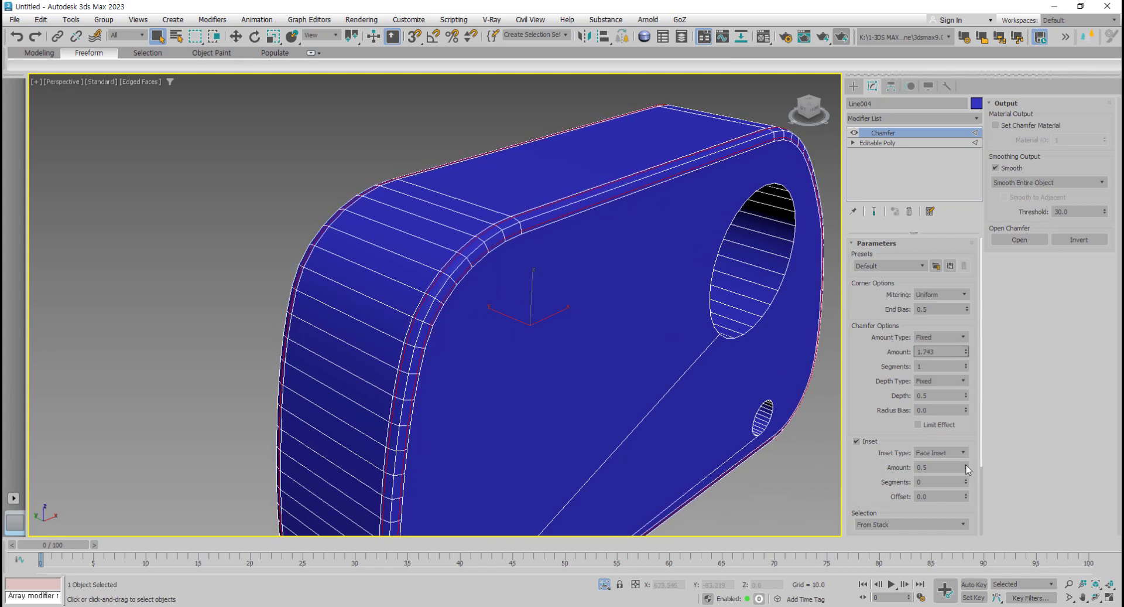
left_click_drag(966, 466, 970, 408)
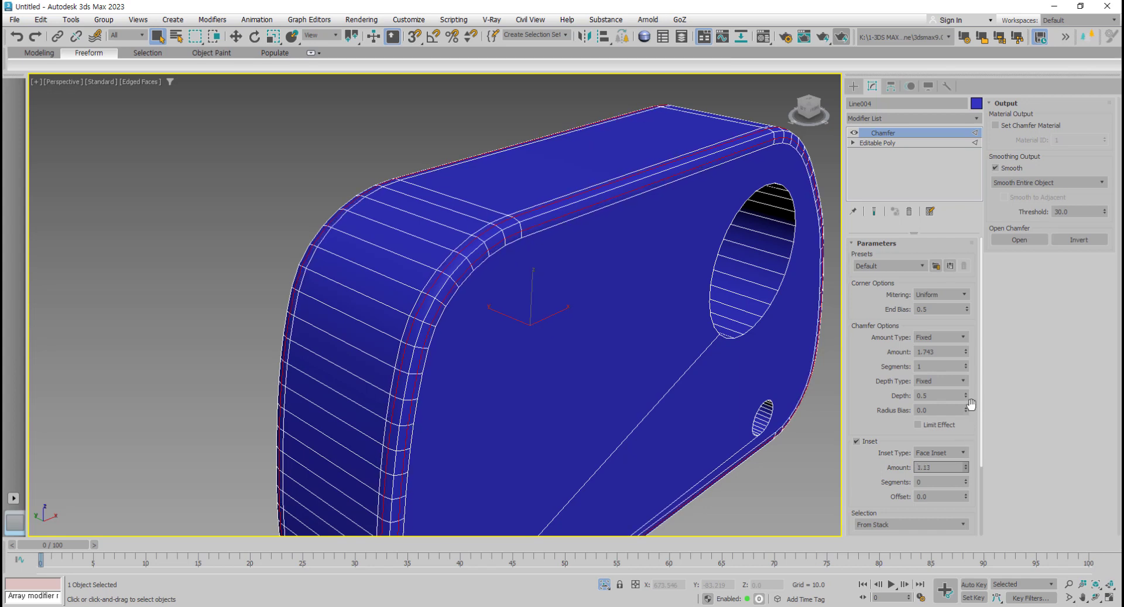
left_click_drag(964, 352, 972, 401)
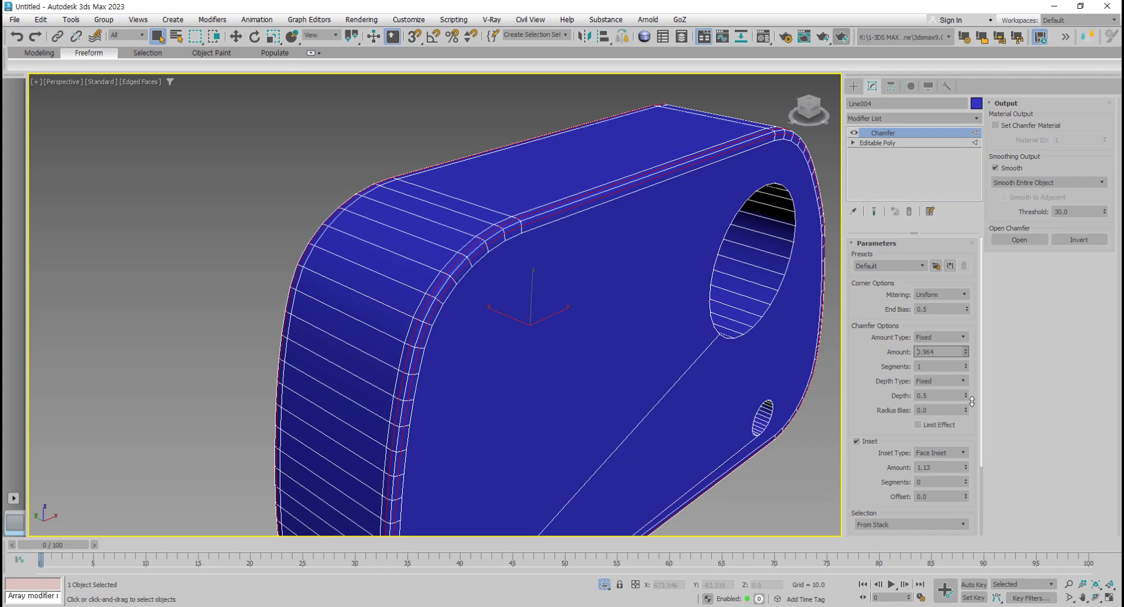
mouse_move(828, 406)
middle_mouse_down("alt")
mouse_move(473, 386)
mouse_move(672, 334)
mouse_move(635, 420)
middle_mouse_up("alt")
Step: Add two more lower-corner edges in the base Editable Poly, then return to the Chamfer
scroll(635, 420, "up", 2)
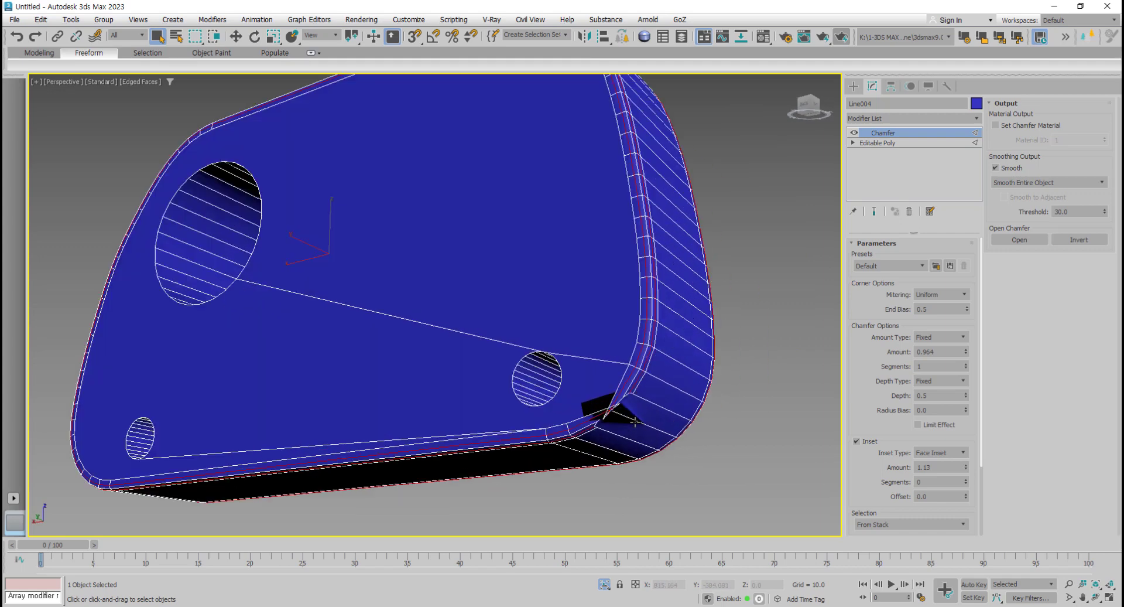
scroll(635, 420, "up", 2)
left_click(886, 143)
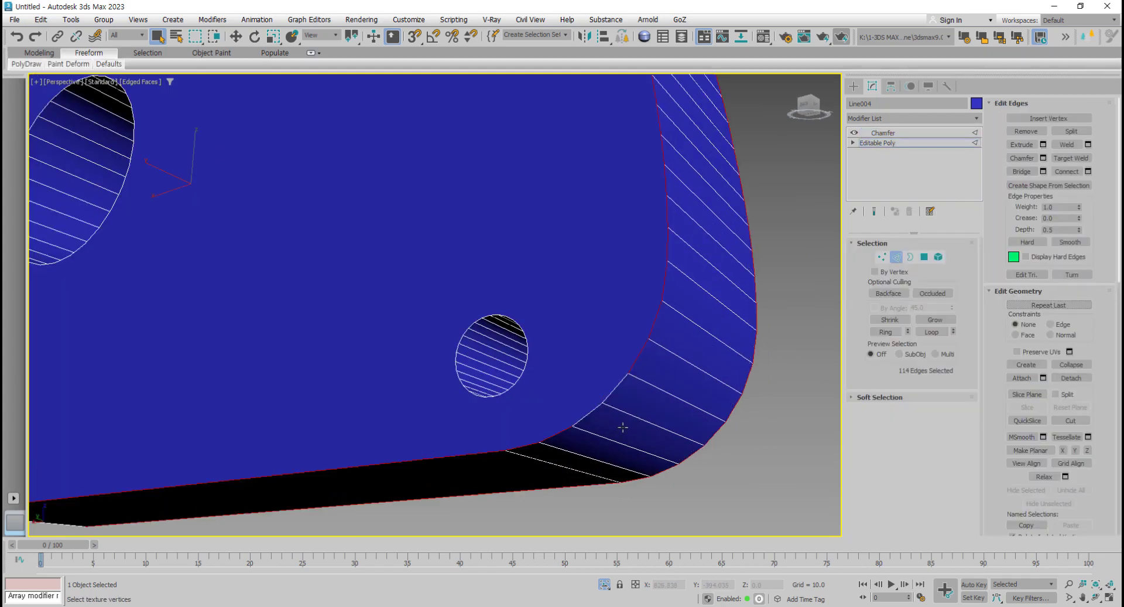
left_click(614, 391, "ctrl")
left_click(591, 413, "ctrl")
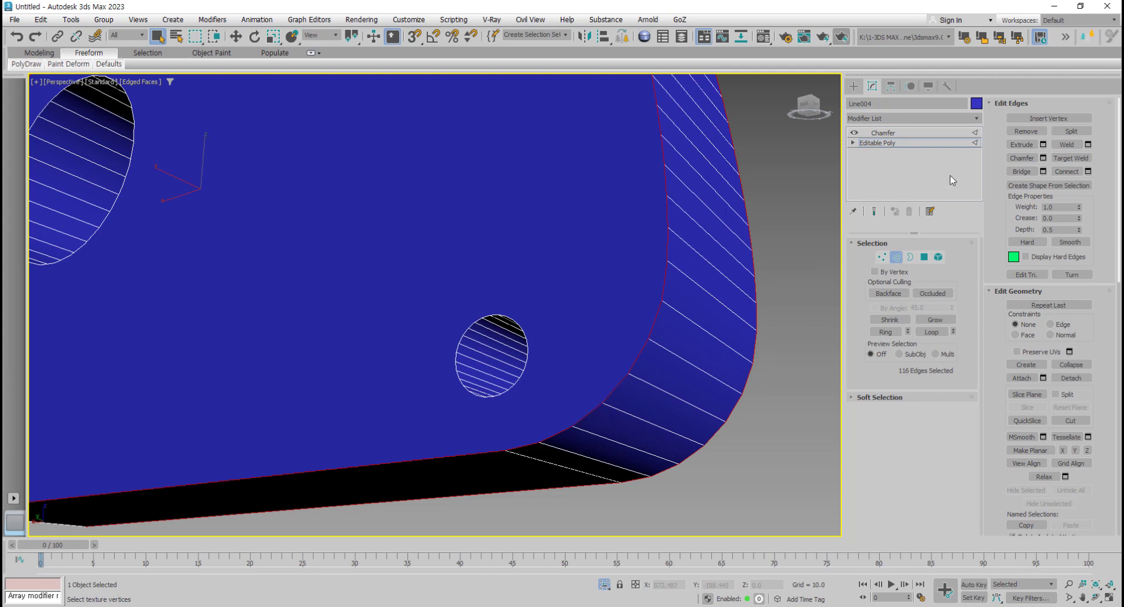
left_click(886, 133)
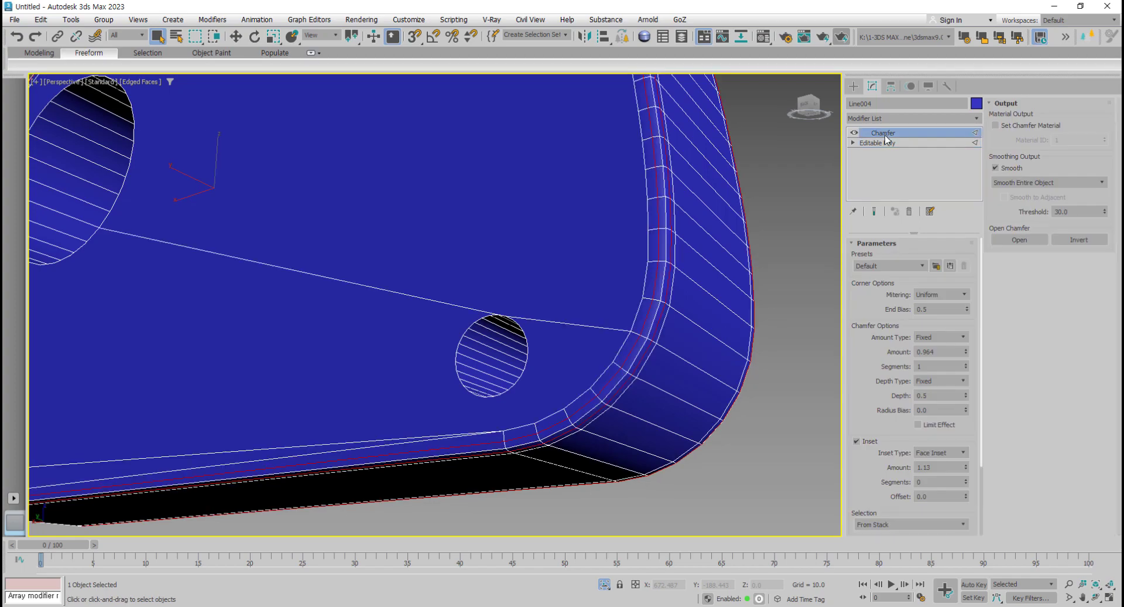
left_click(884, 143)
left_click(888, 133)
scroll(754, 324, "down", 5)
Step: Orbit to a side-on view, reselect the part and open the Modifier List
mouse_move(754, 324)
middle_mouse_down("alt")
mouse_move(843, 396)
mouse_move(582, 370)
mouse_move(595, 392)
middle_mouse_up("alt")
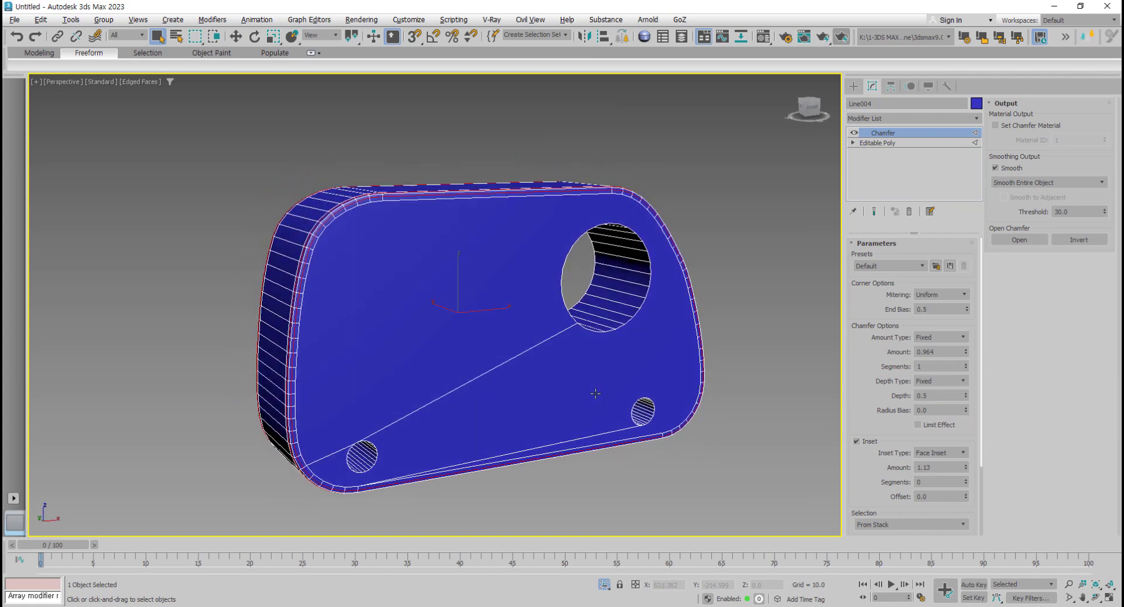
left_click(751, 276)
left_click(626, 287)
left_click(977, 119)
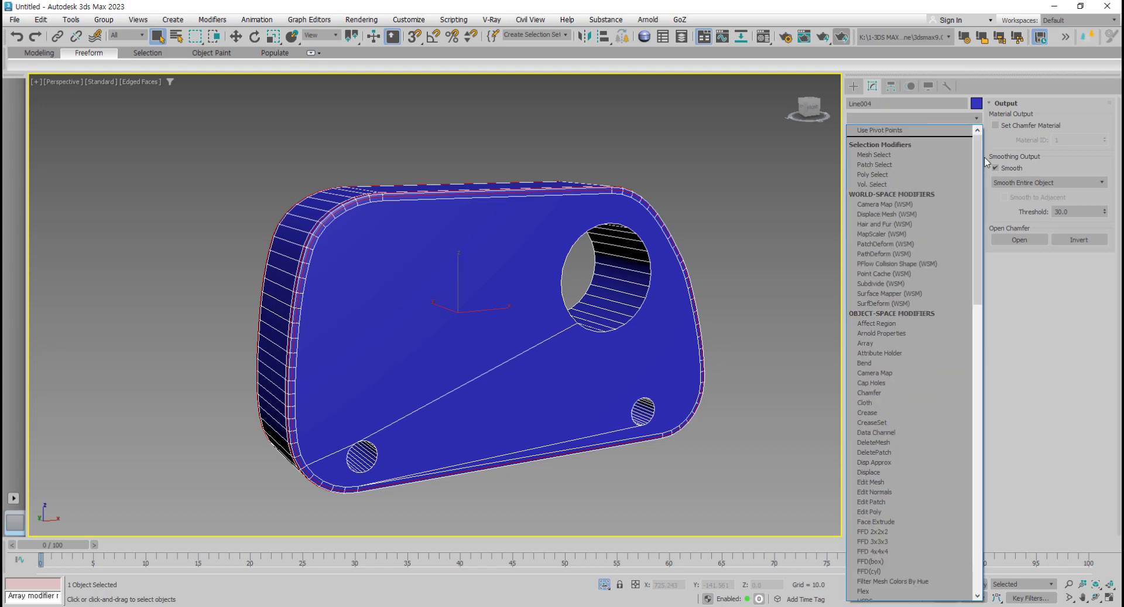
Step: Add an Edit Poly modifier, switch to Edge mode, clear the selection and zoom out
left_click(884, 510)
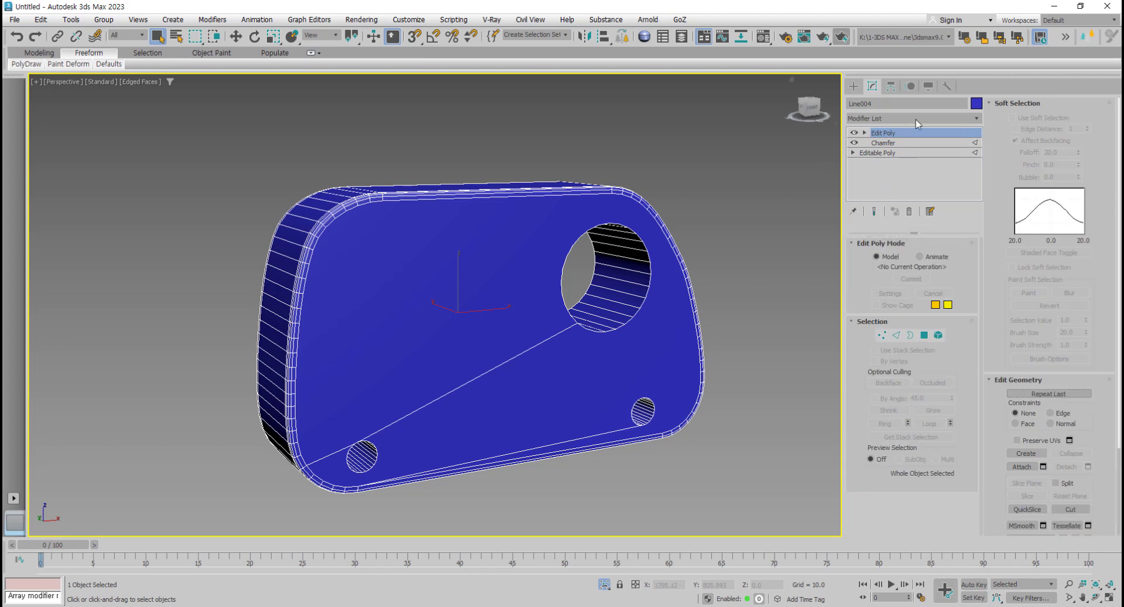
middle_click_drag(690, 316, 703, 338)
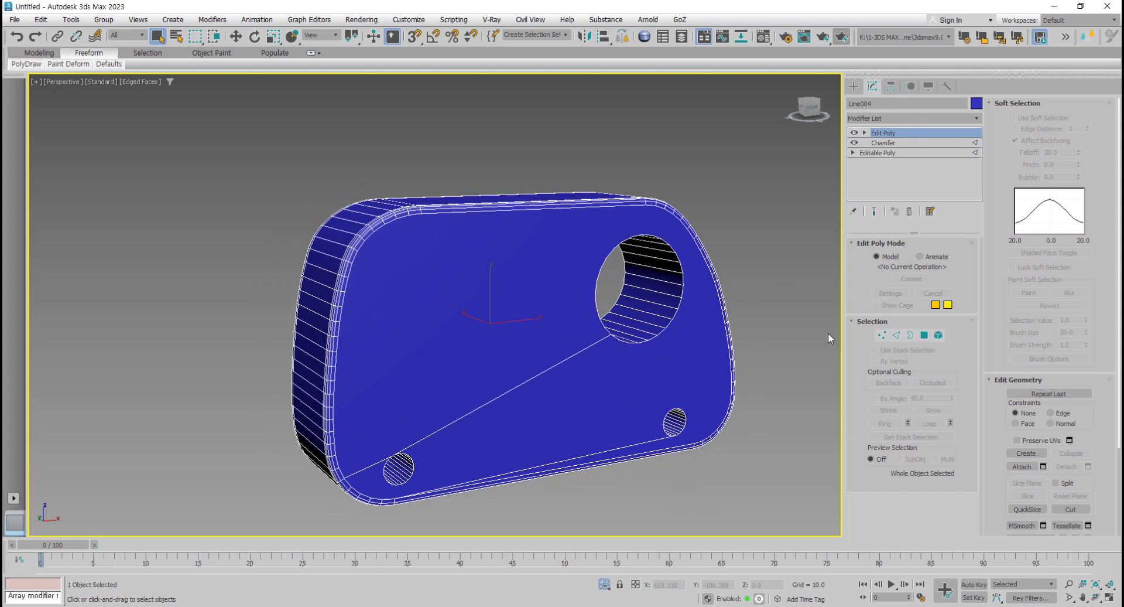
left_click(897, 335)
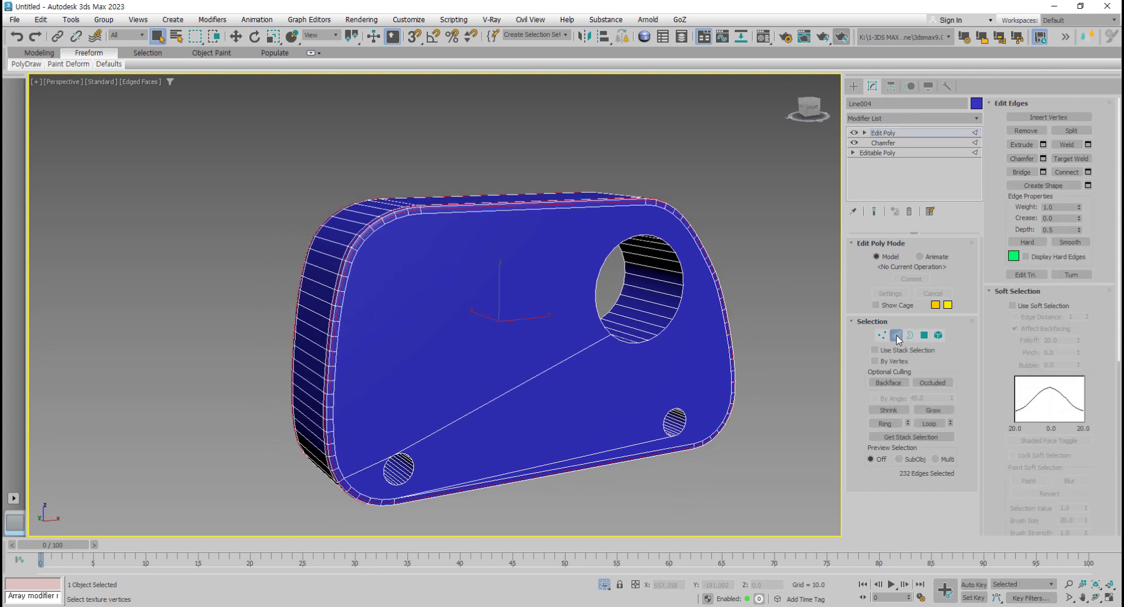
scroll(684, 347, "up", 5)
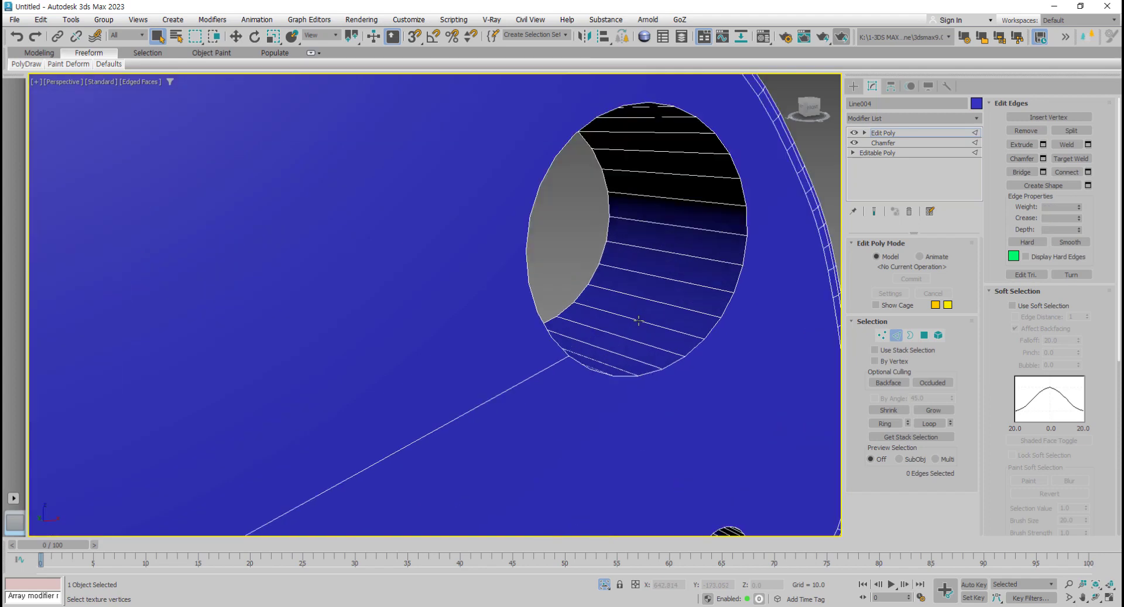
left_click(695, 349)
scroll(694, 349, "down", 4)
mouse_move(694, 349)
middle_mouse_down("alt")
mouse_move(643, 343)
mouse_move(491, 367)
middle_mouse_up("alt")
Step: Box-select the edges around the large wheel hole from several angles
left_click_drag(514, 221, 621, 423)
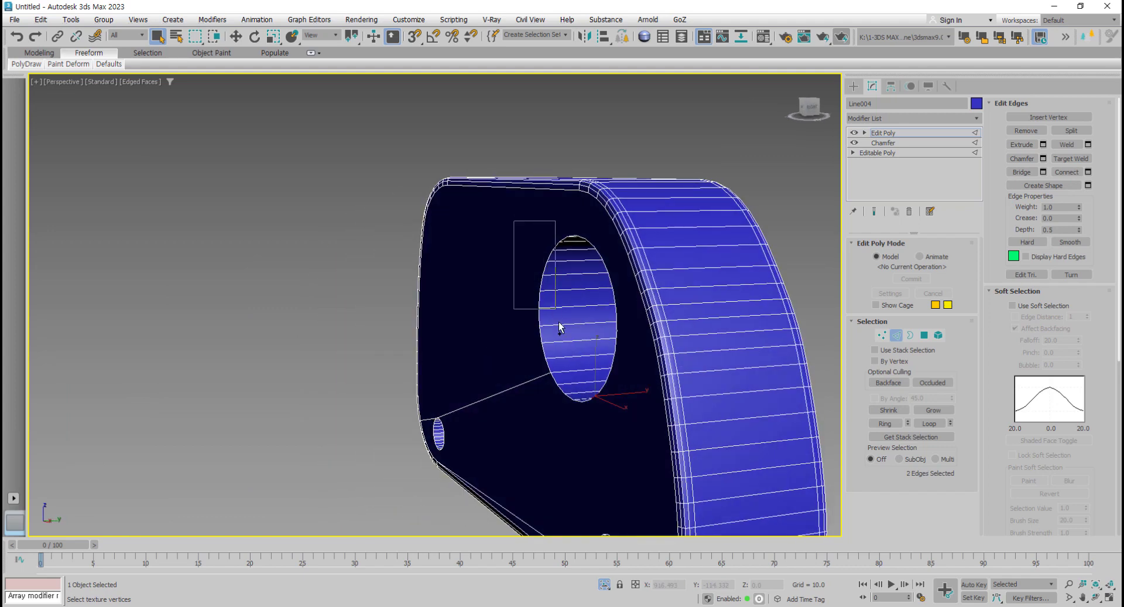
mouse_move(631, 424)
middle_mouse_down("alt")
mouse_move(532, 375)
mouse_move(432, 213)
middle_mouse_up("alt")
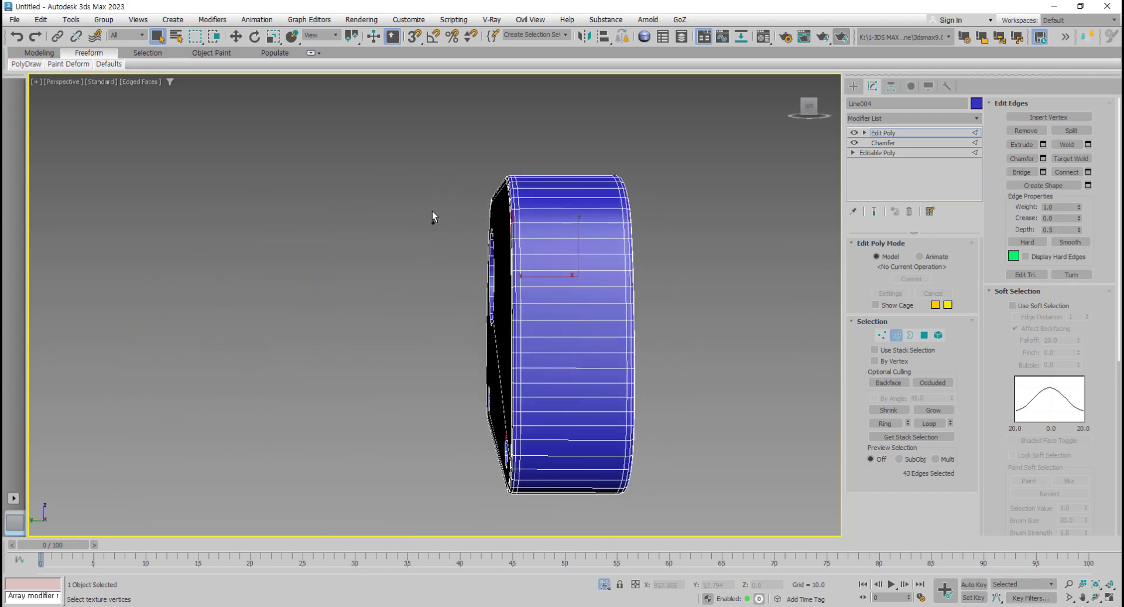
left_click_drag(432, 213, 500, 334)
middle_click_drag(500, 334, 746, 236, "alt")
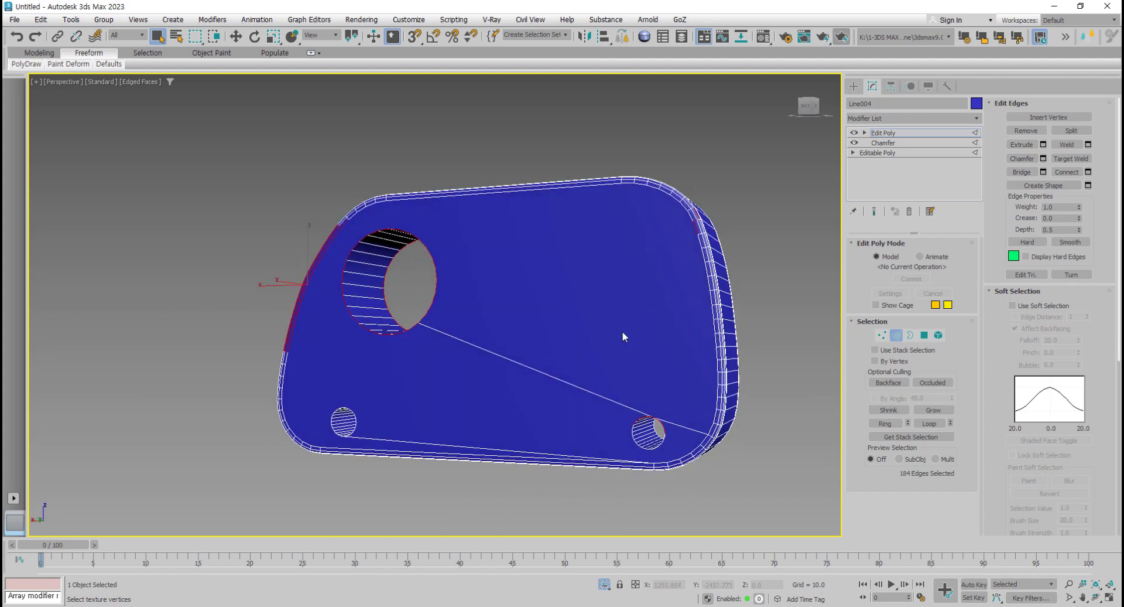
Step: Deselect the stray rim edges so only the large hole's edge rings stay selected
left_click_drag(675, 270, 639, 299, "alt")
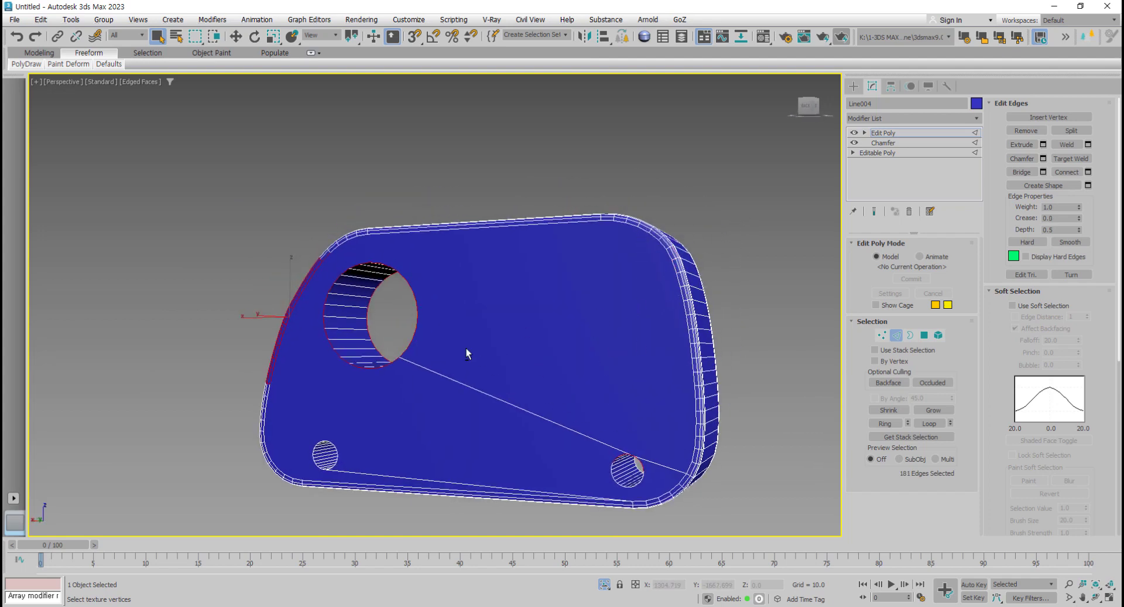
mouse_move(467, 353)
middle_mouse_down("alt")
mouse_move(500, 356)
mouse_move(316, 249)
middle_mouse_up("alt")
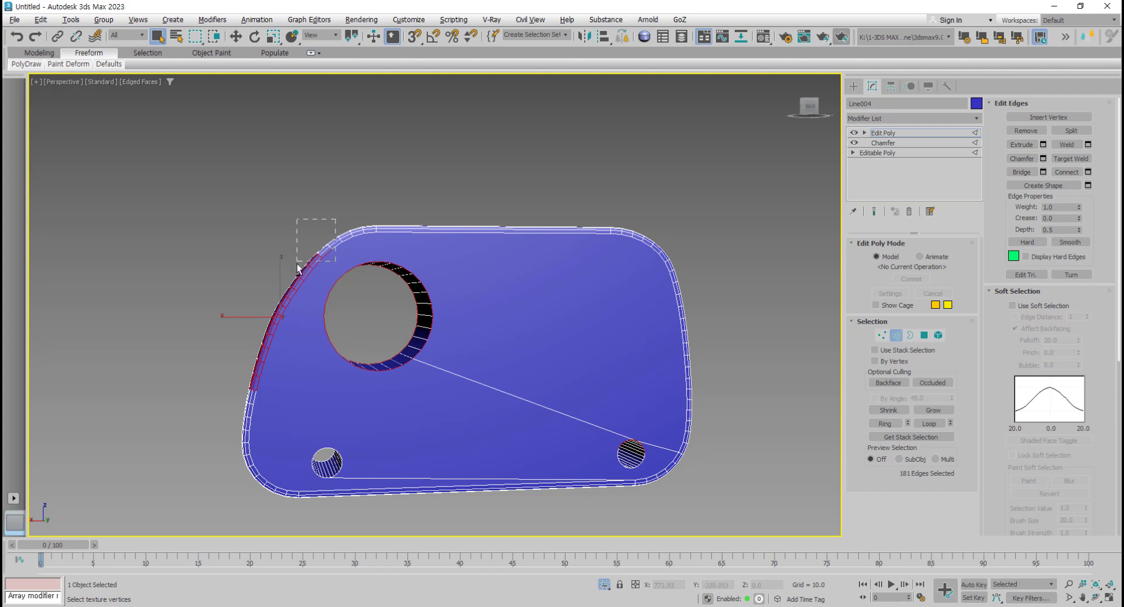
left_click_drag(316, 246, 249, 383, "alt")
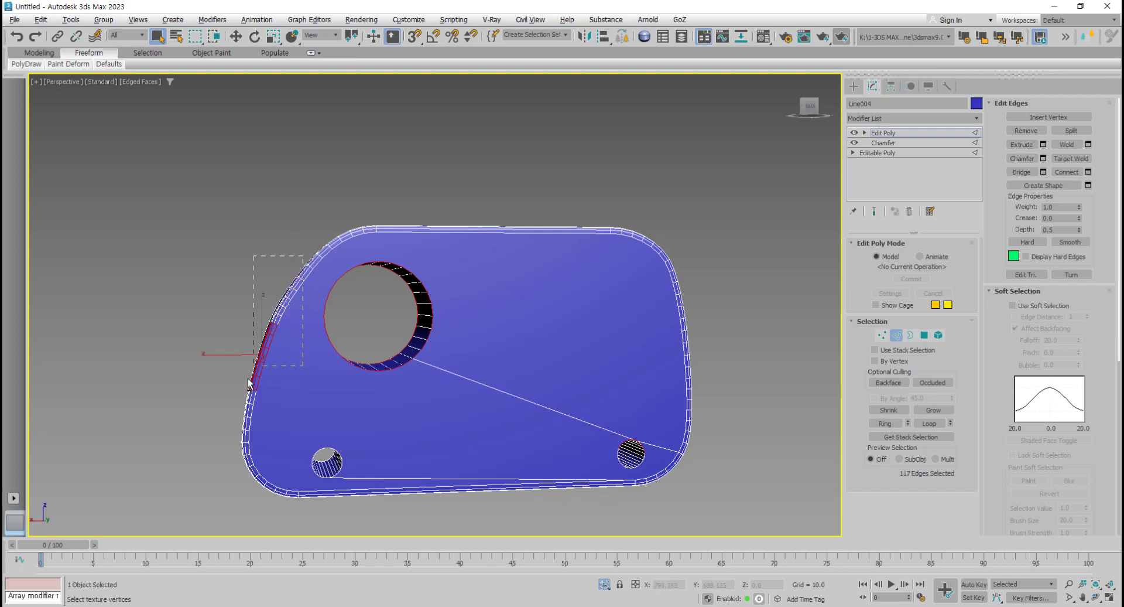
left_click_drag(222, 427, 219, 424, "alt")
mouse_move(219, 423)
middle_mouse_down("alt")
mouse_move(510, 384)
mouse_move(655, 393)
mouse_move(720, 311)
mouse_move(729, 351)
middle_mouse_up("alt")
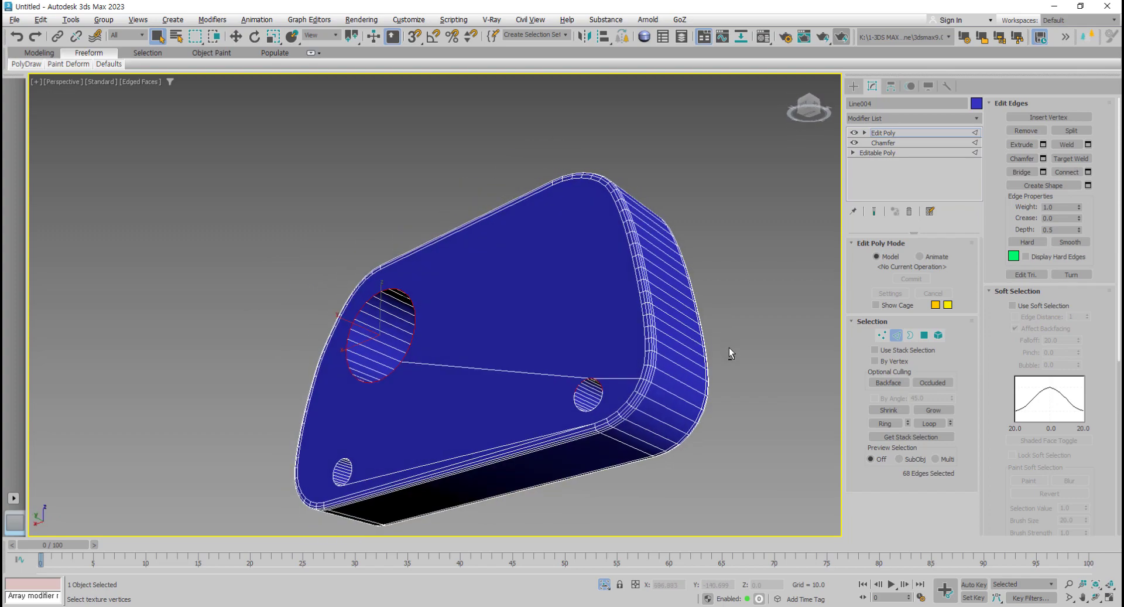
left_click_drag(553, 463, 546, 454, "alt")
mouse_move(545, 455)
middle_mouse_down("alt")
mouse_move(527, 410)
mouse_move(456, 374)
mouse_move(494, 343)
mouse_move(489, 351)
mouse_move(677, 298)
middle_mouse_up("alt")
scroll(441, 366, "up", 5)
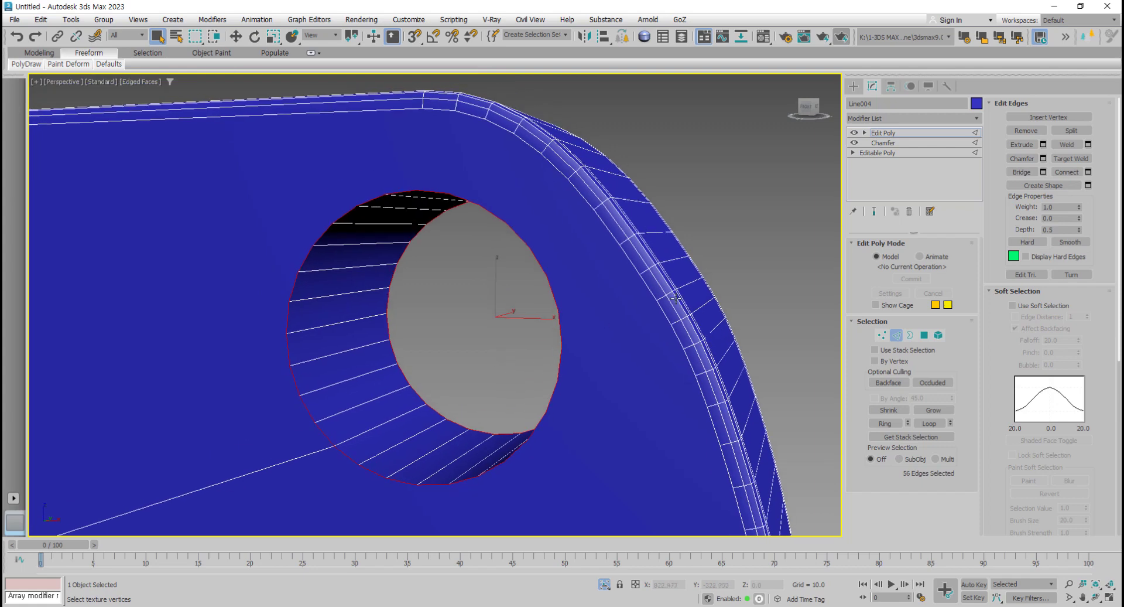
left_click(976, 118)
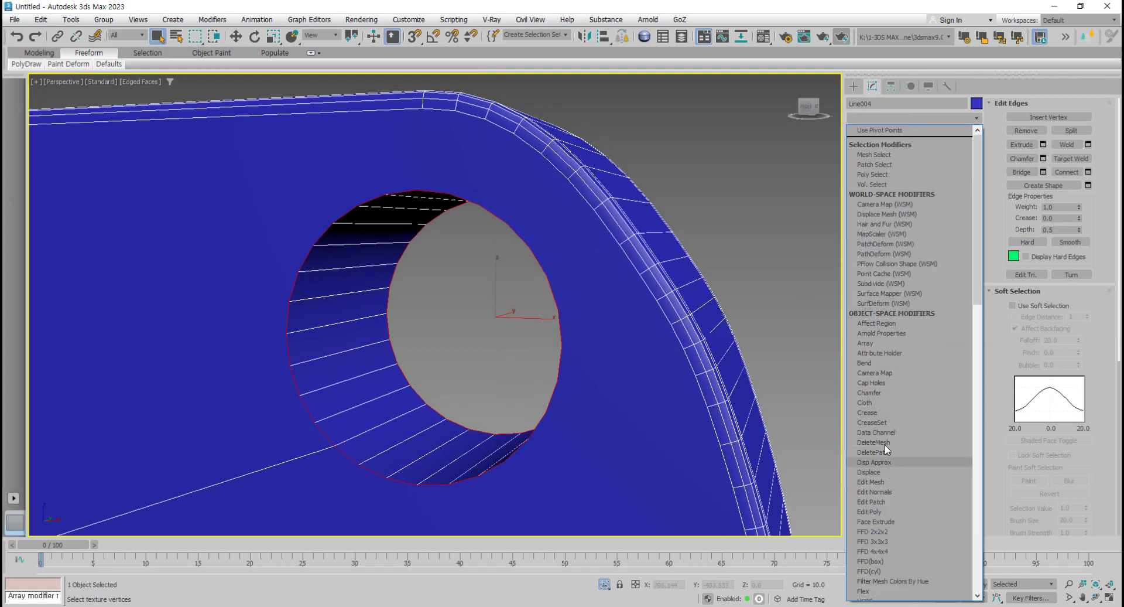
Step: Add a Chamfer to the large hole's edges with Amount 1.05 and Inset Amount 0.68
left_click(883, 392)
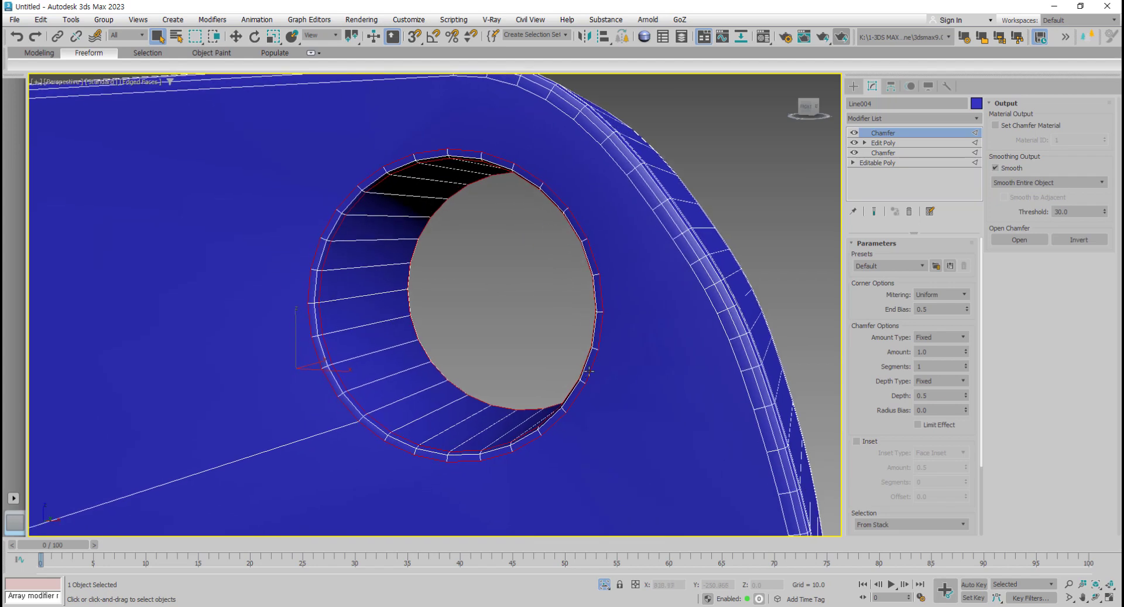
scroll(567, 381, "down", 3)
scroll(567, 382, "up", 3)
middle_click_drag(566, 381, 583, 387, "alt")
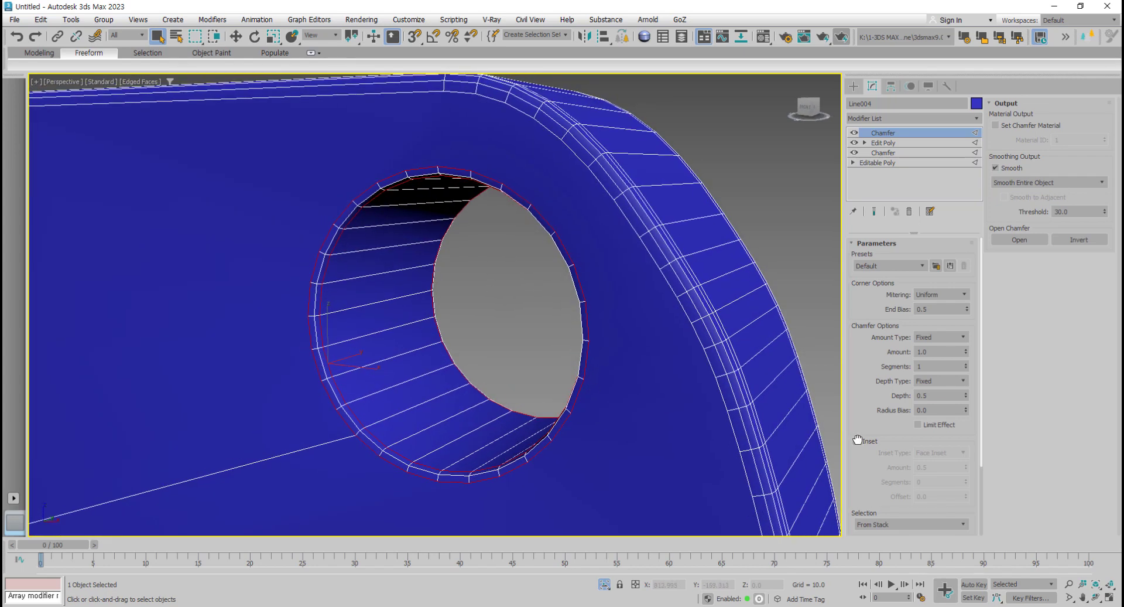
left_click(856, 441)
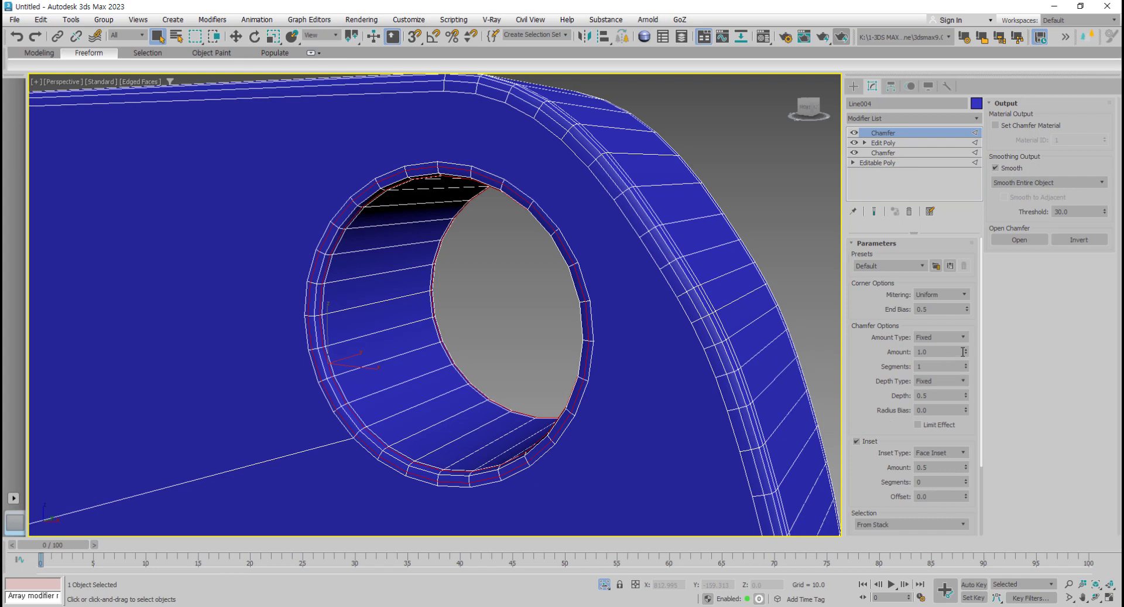
left_click_drag(967, 353, 967, 352)
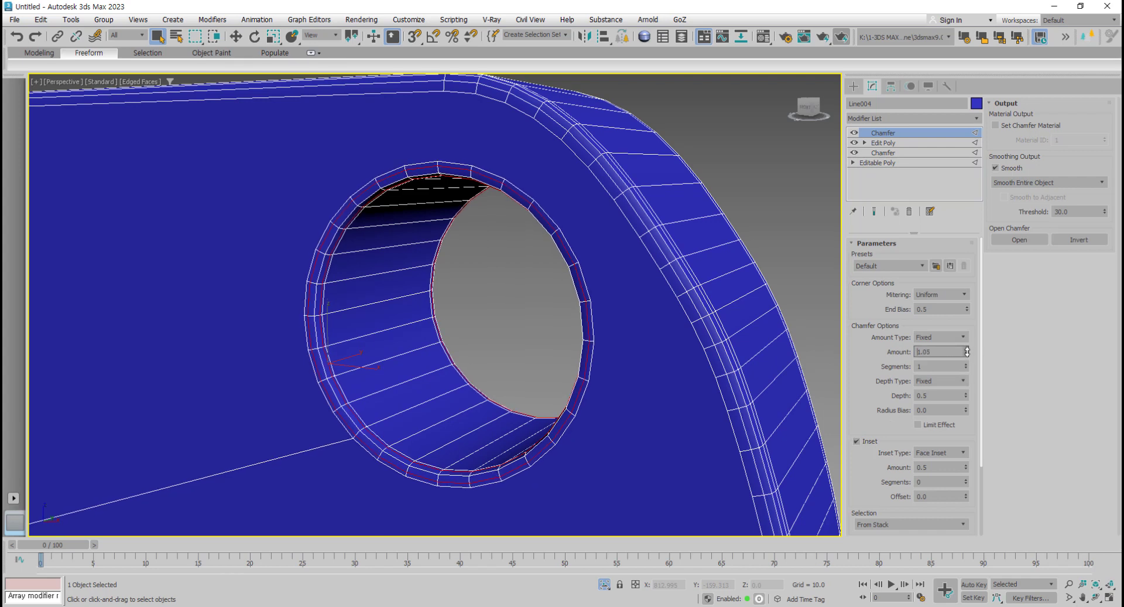
mouse_move(967, 467)
left_mouse_down()
mouse_move(966, 482)
mouse_move(964, 445)
left_mouse_up()
Step: Try 1 inset segment, revert Inset Segments to 0, and reselect the side panel
scroll(474, 333, "down", 3)
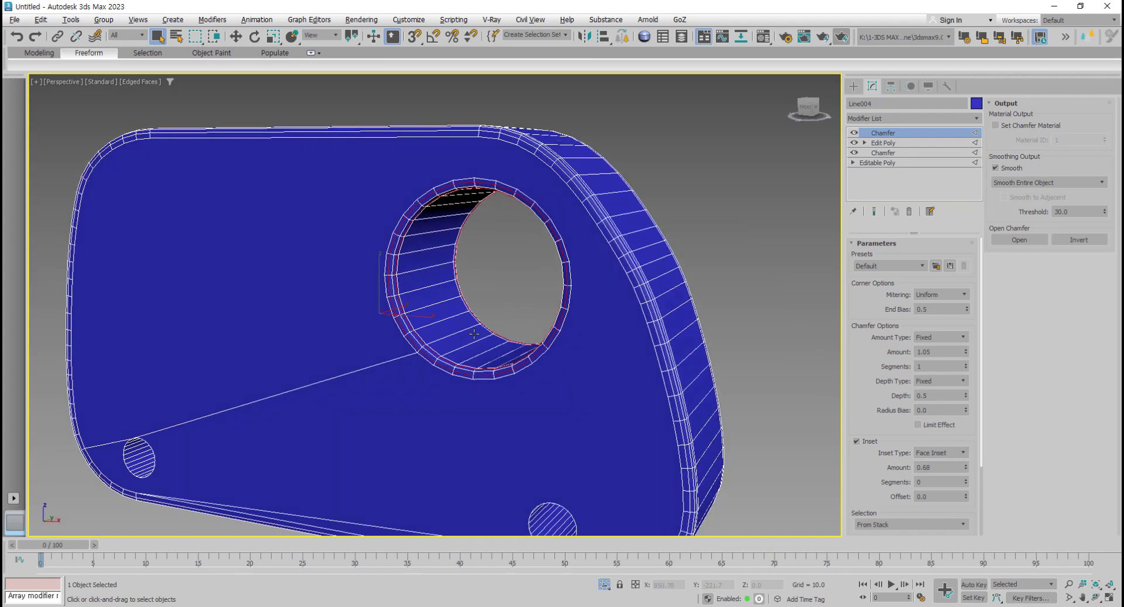
middle_click_drag(474, 334, 883, 454, "alt")
left_click(966, 478)
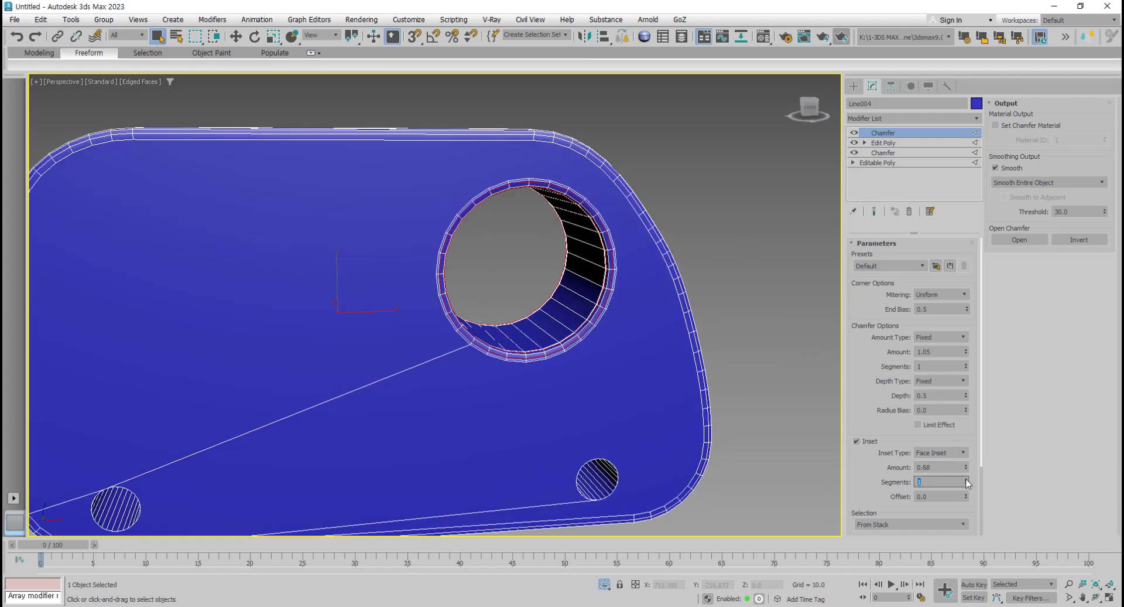
left_click(966, 485)
scroll(417, 378, "down", 2)
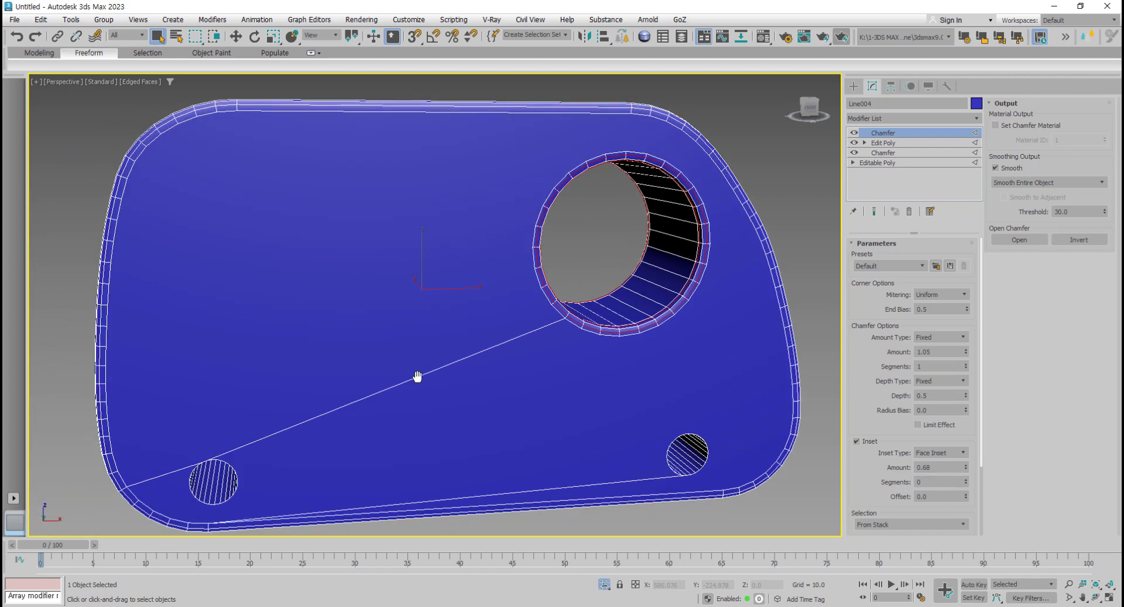
middle_click_drag(416, 378, 368, 373, "alt")
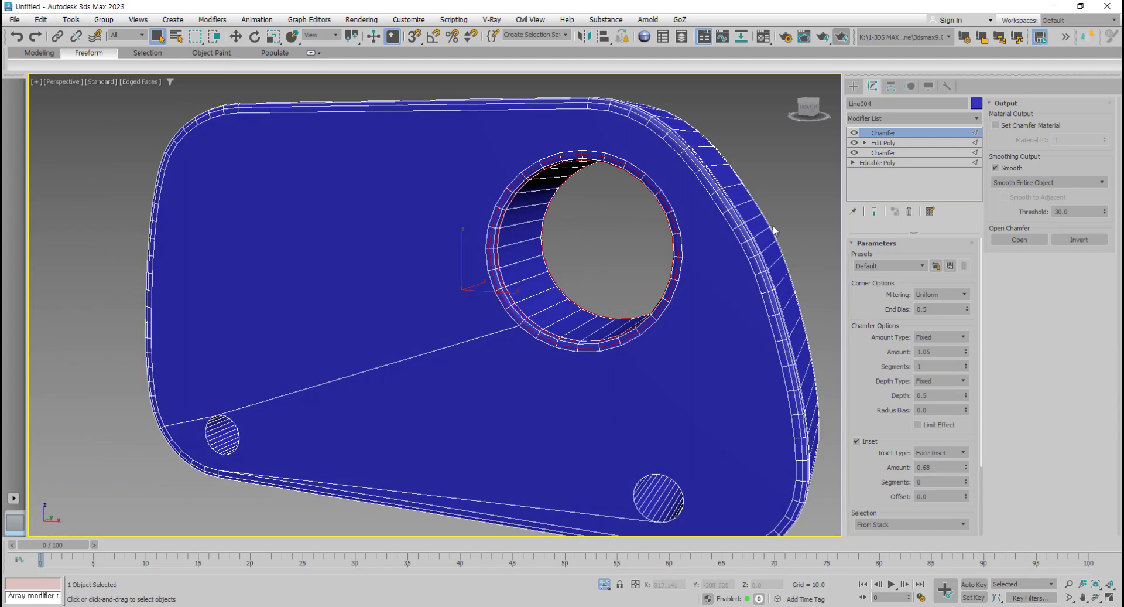
left_click(775, 230)
left_click(761, 234)
middle_click_drag(761, 234, 808, 228, "alt")
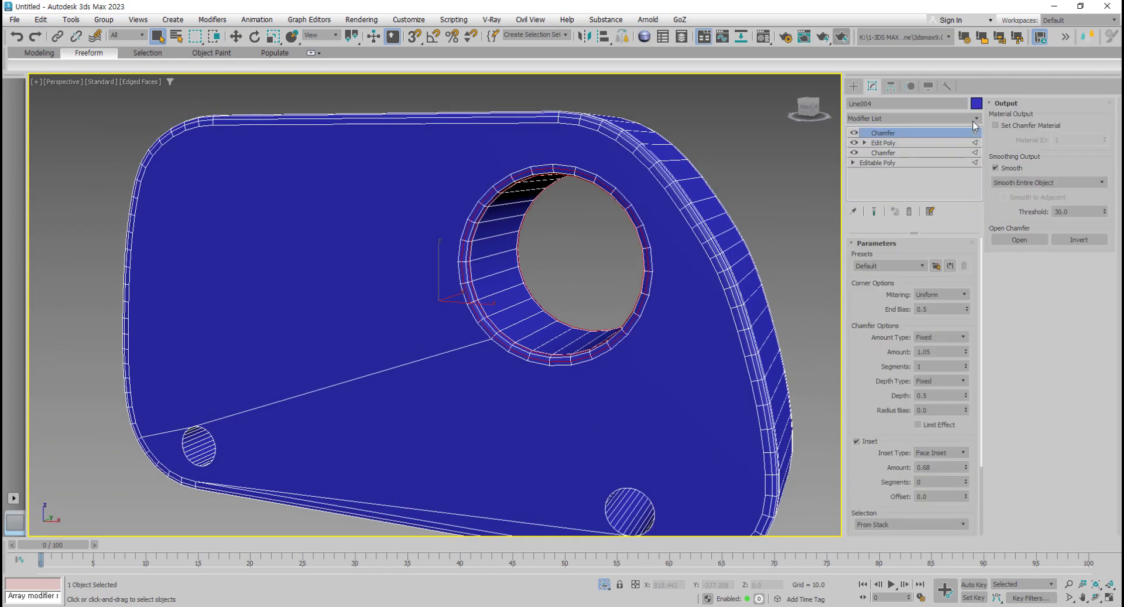
left_click(974, 121)
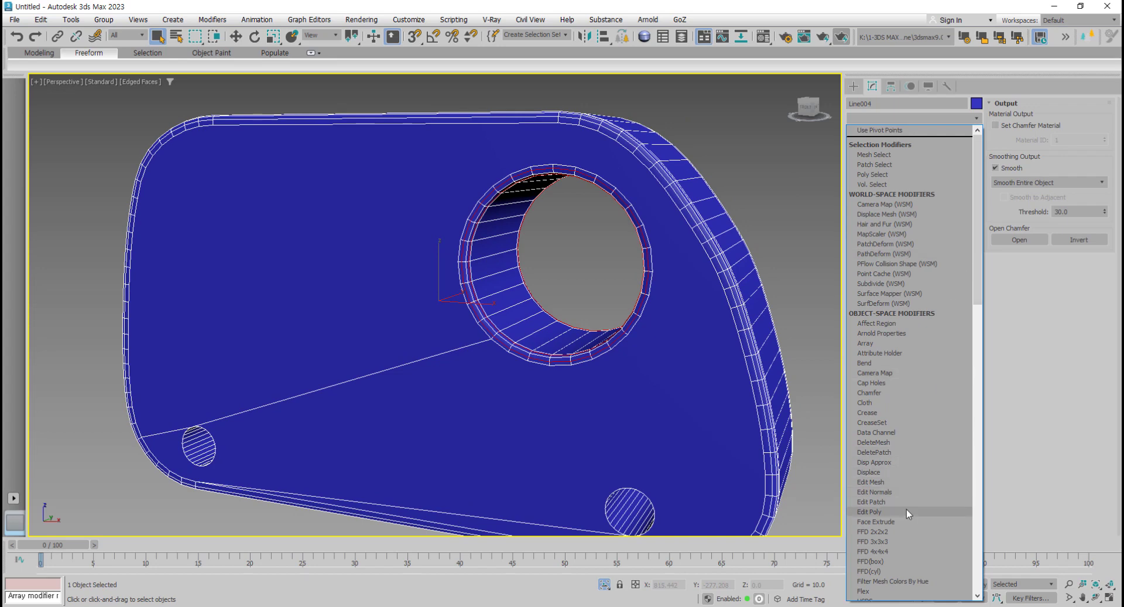
Step: Add an Edit Poly modifier above the chamfer and orbit to inspect the holes' inner walls
left_click(906, 512)
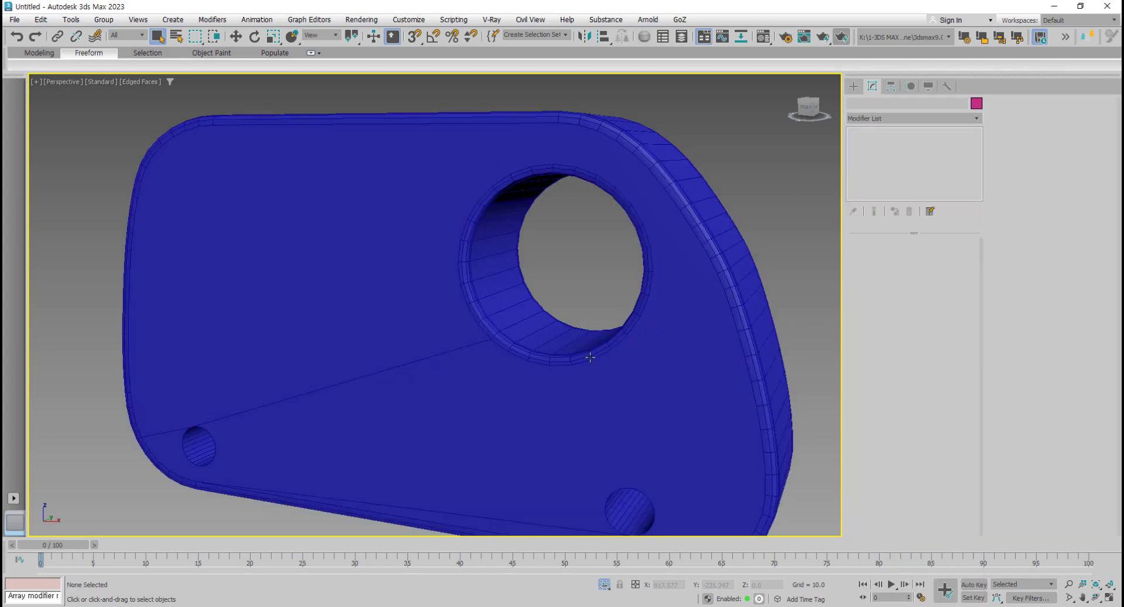
scroll(798, 319, "down", 3)
mouse_move(798, 319)
middle_mouse_down("alt")
mouse_move(615, 374)
mouse_move(426, 376)
middle_mouse_up("alt")
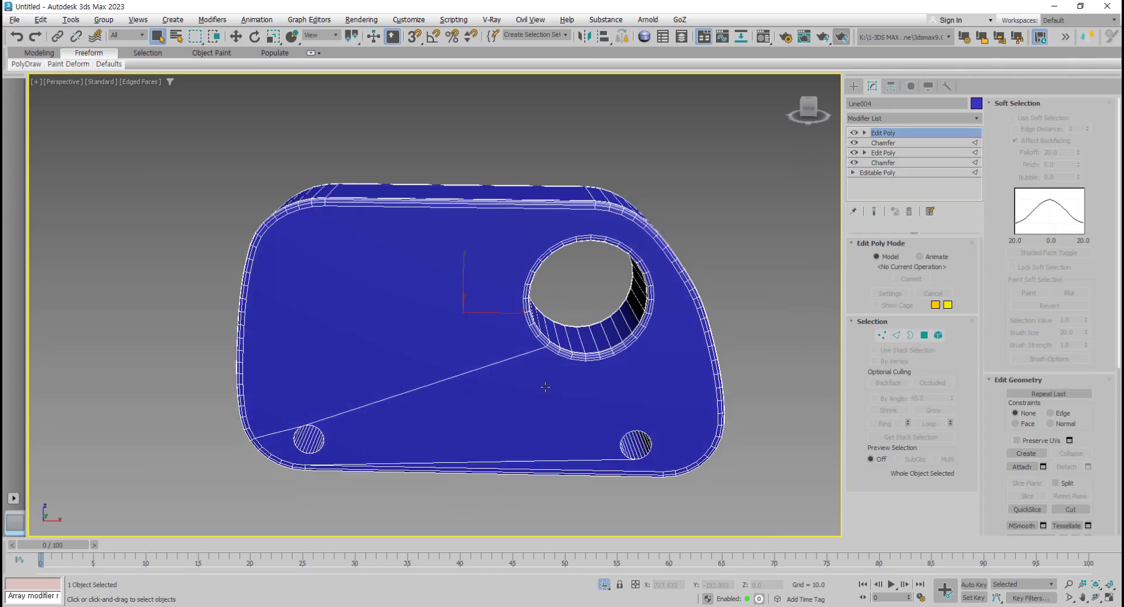
scroll(427, 376, "up", 5)
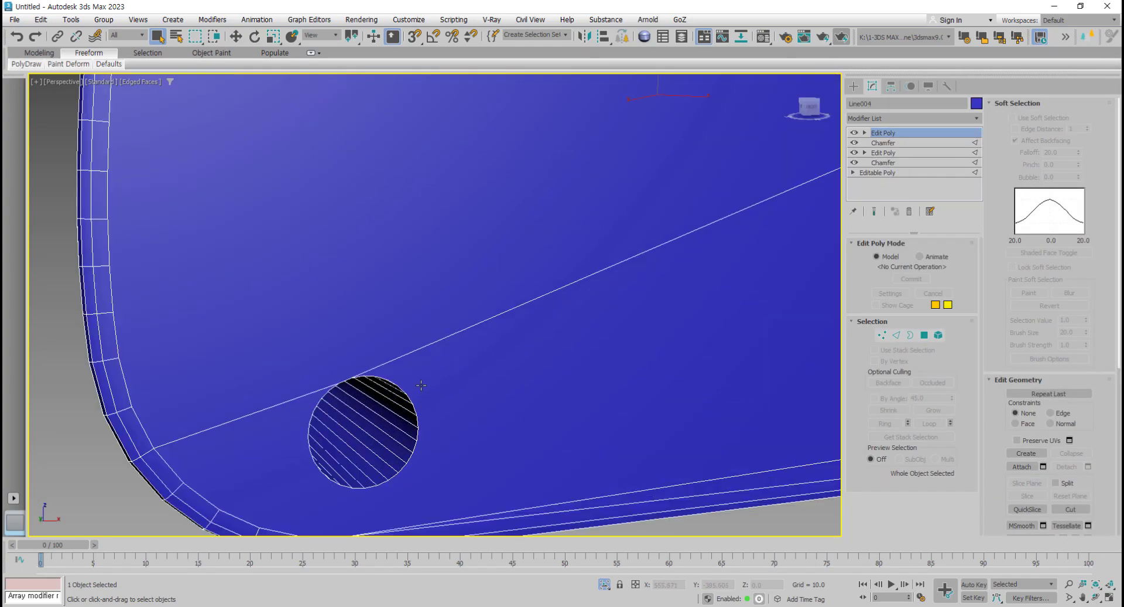
middle_click_drag(422, 384, 446, 386, "alt")
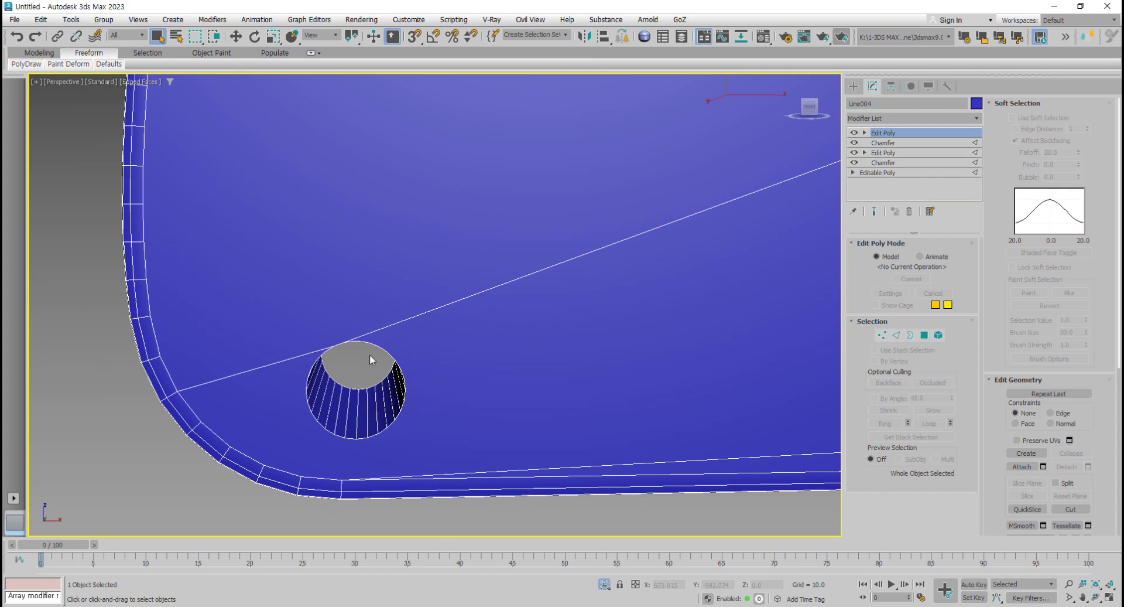
scroll(370, 356, "down", 2)
scroll(370, 355, "down", 5)
middle_click_drag(370, 356, 540, 372, "alt")
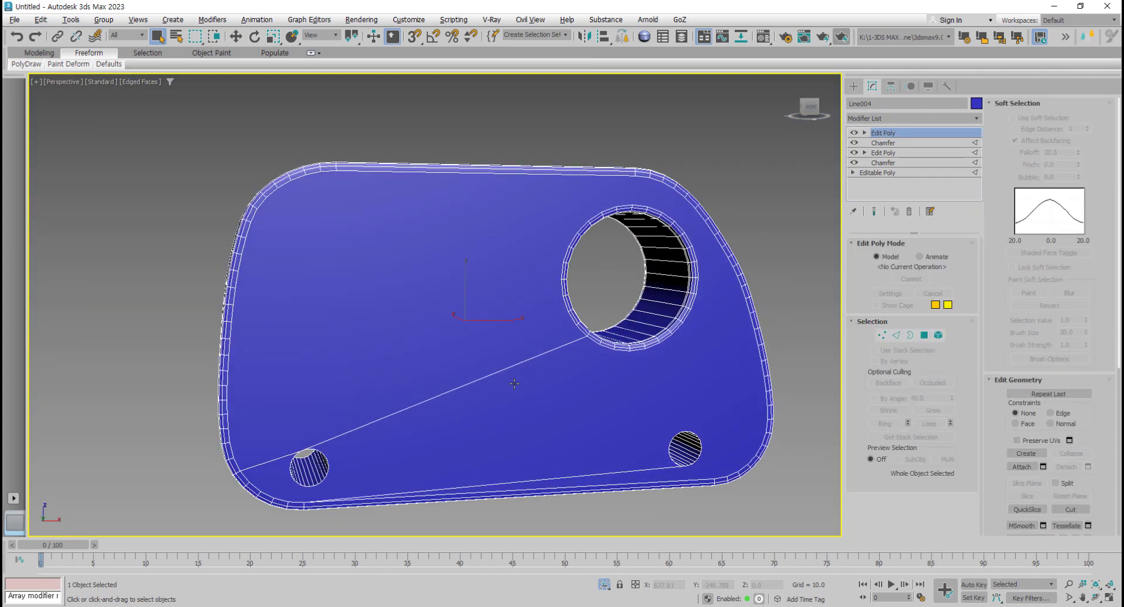
Step: Turn the plate to face the view and select its diagonal edge at Edge level
mouse_move(498, 383)
middle_mouse_down("alt")
mouse_move(642, 368)
mouse_move(691, 381)
mouse_move(680, 385)
middle_mouse_up("alt")
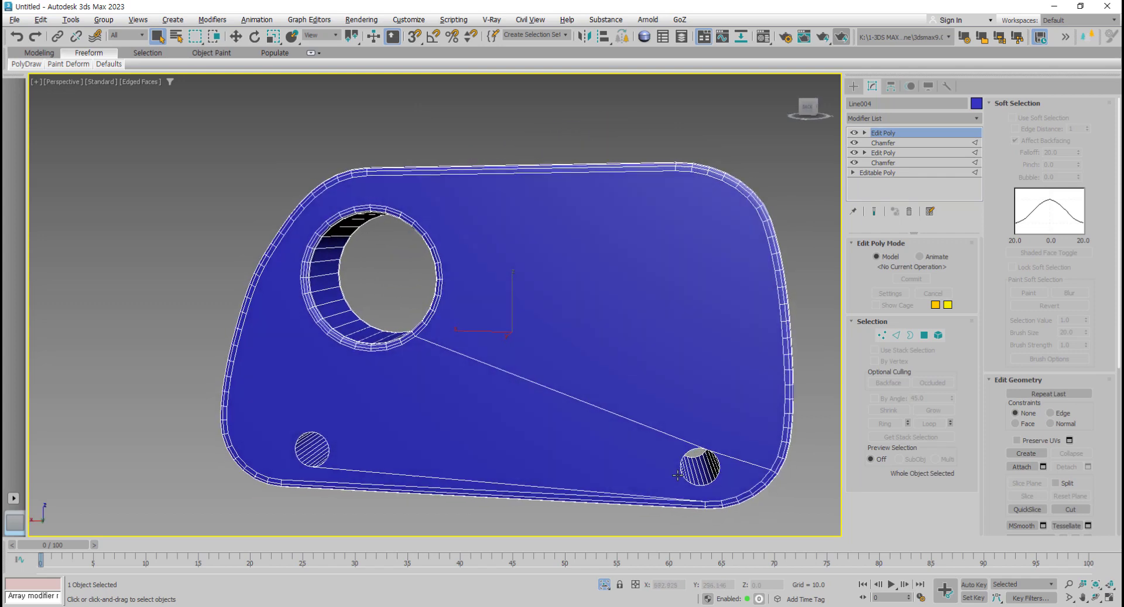
middle_click_drag(692, 475, 711, 463, "alt")
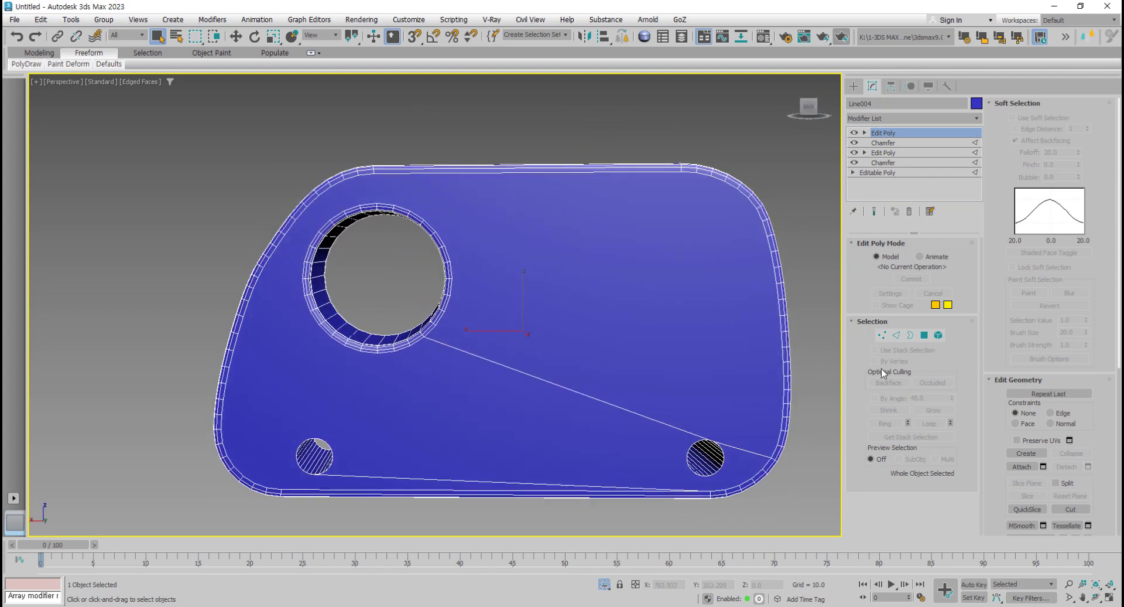
left_click(896, 335)
left_click(631, 410)
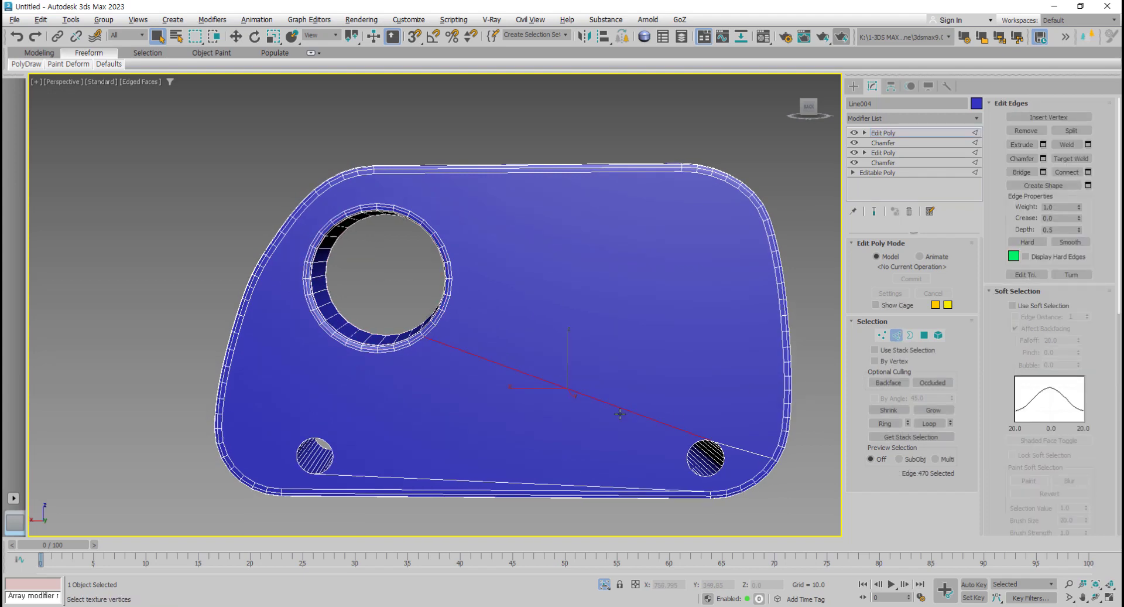
Step: Add a second diagonal edge, clear the selection, reframe the plate, and enter Vertex level
middle_click_drag(630, 412, 625, 414, "alt")
scroll(625, 413, "up", 3)
left_click(804, 474, "ctrl")
scroll(598, 418, "up", 1)
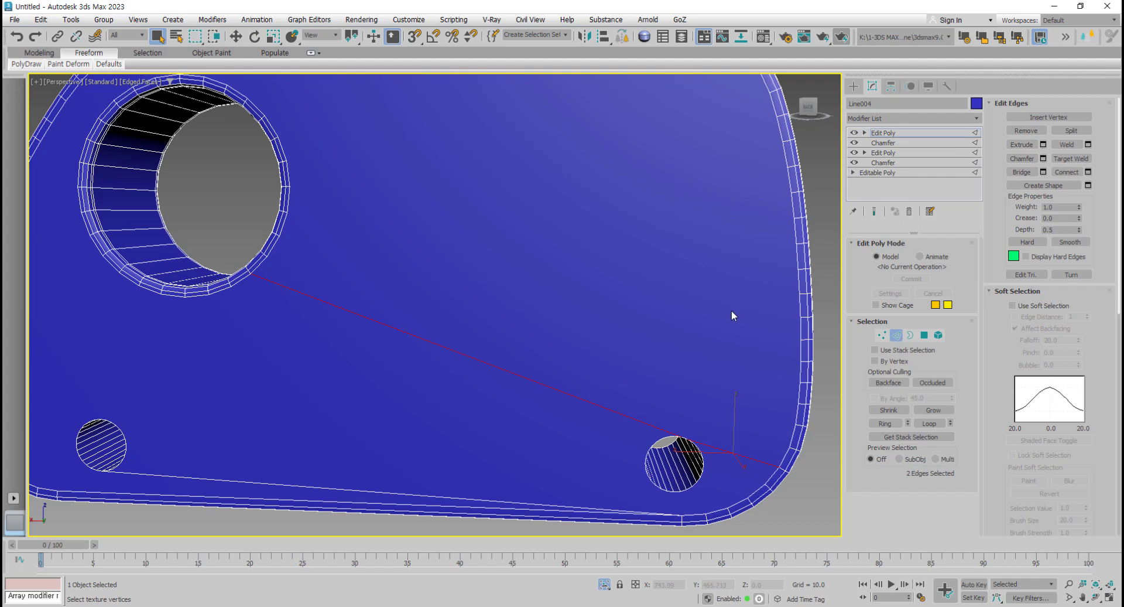
left_click(827, 356)
mouse_move(603, 298)
middle_mouse_down()
mouse_move(510, 342)
mouse_move(290, 284)
middle_mouse_up()
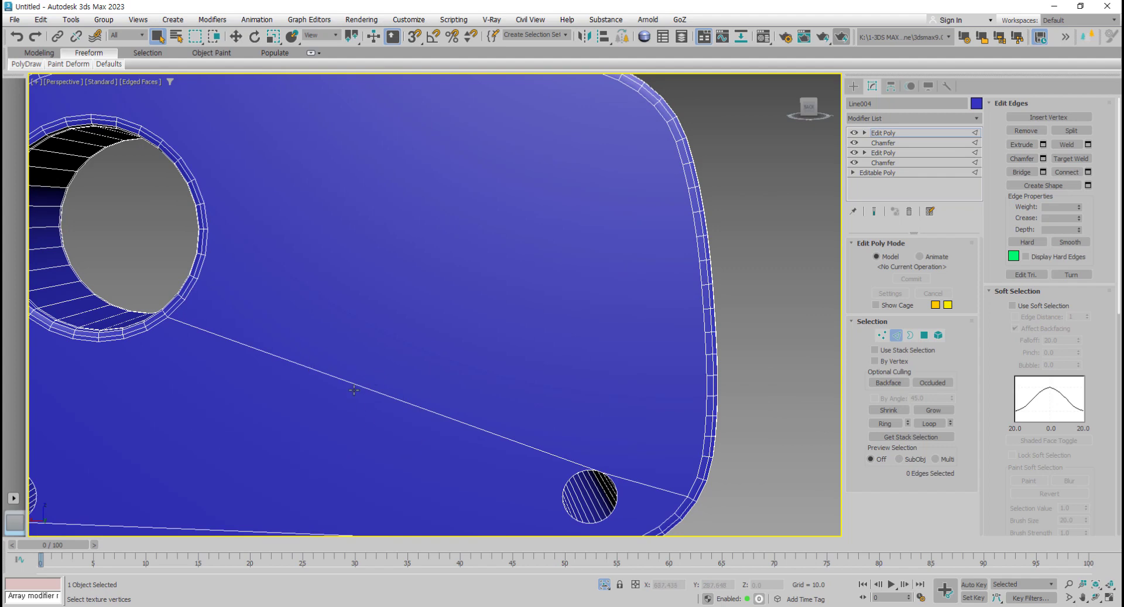
middle_click_drag(302, 267, 319, 270)
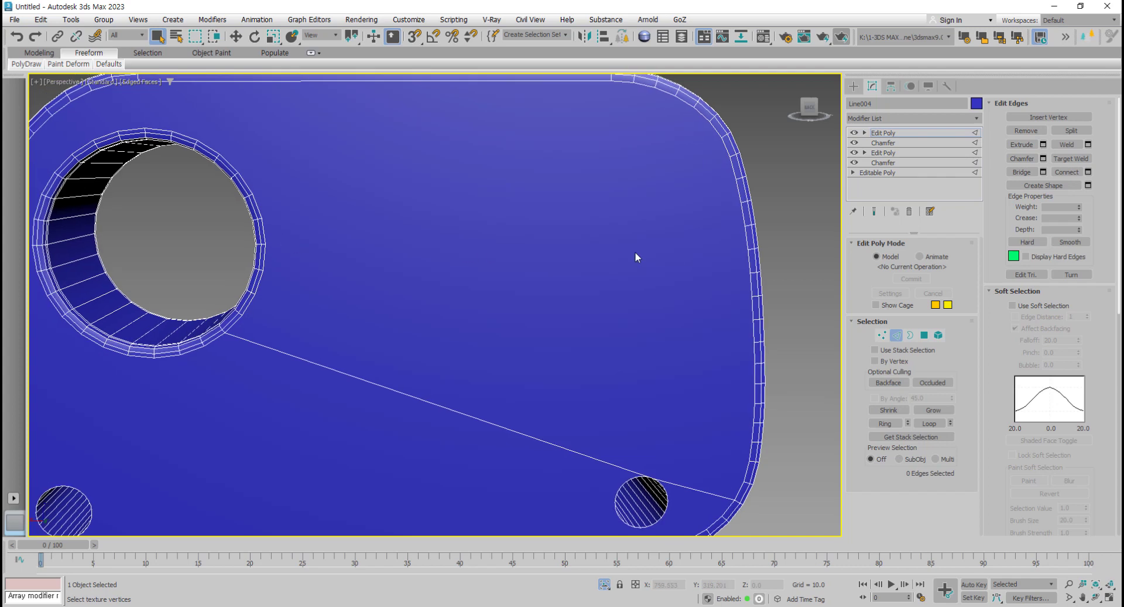
left_click(882, 336)
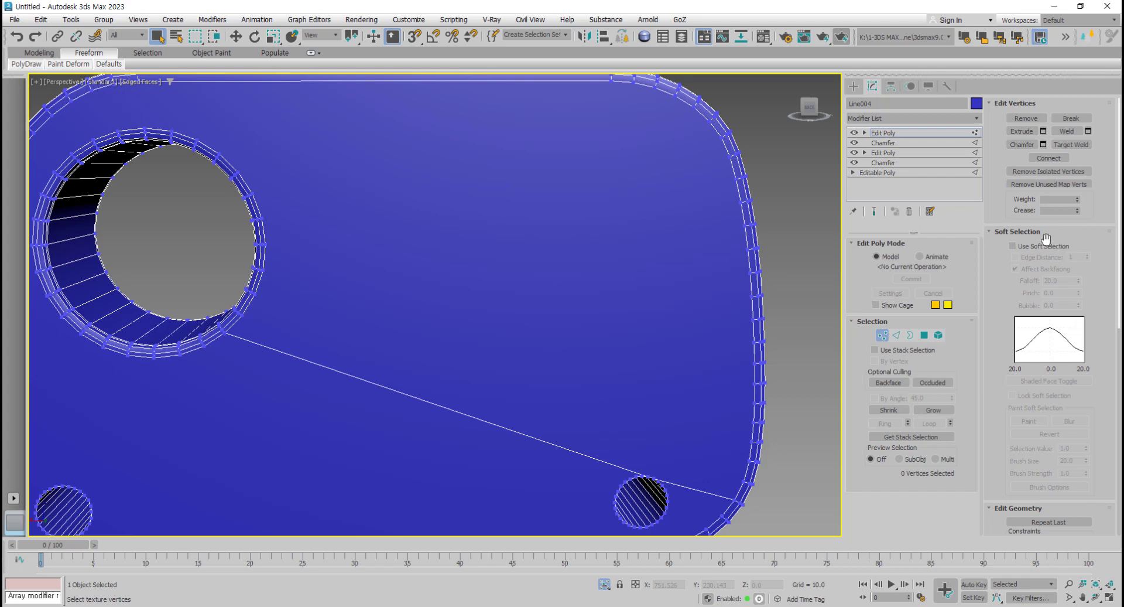
Step: Cut edges from the large hole to the plate's outer edge and between the two small holes
left_click(1024, 233)
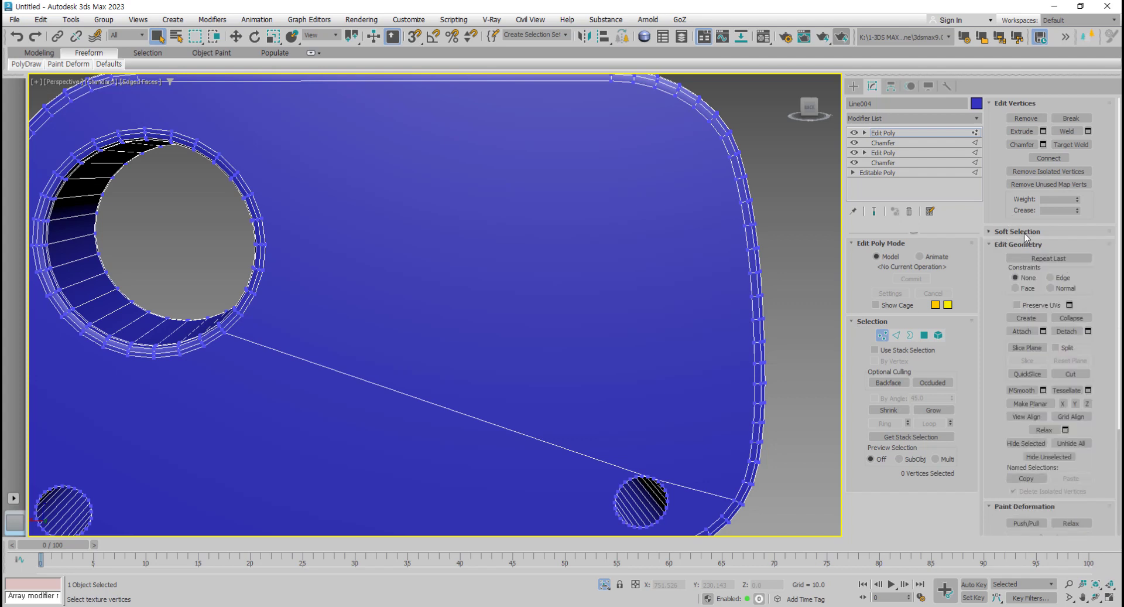
left_click(1075, 374)
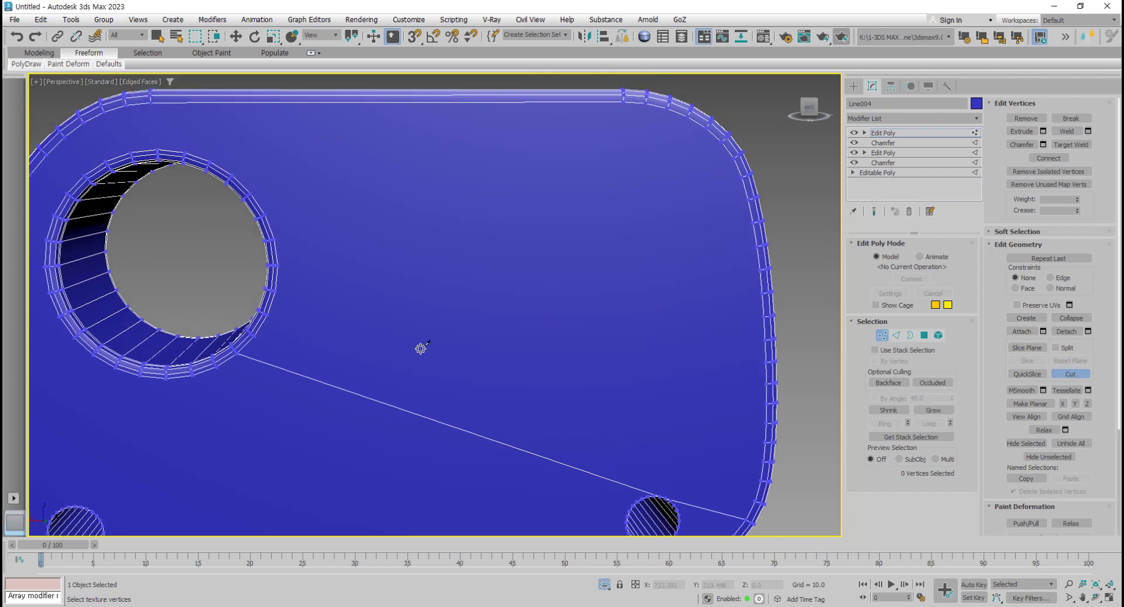
left_click(281, 264)
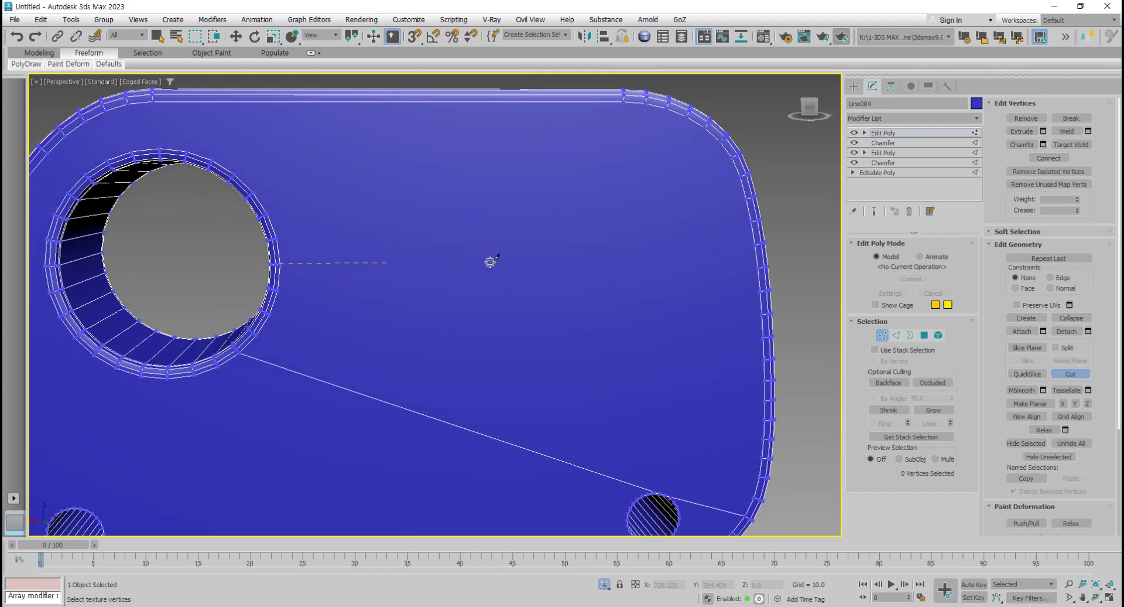
left_click(755, 245)
scroll(607, 349, "down", 4)
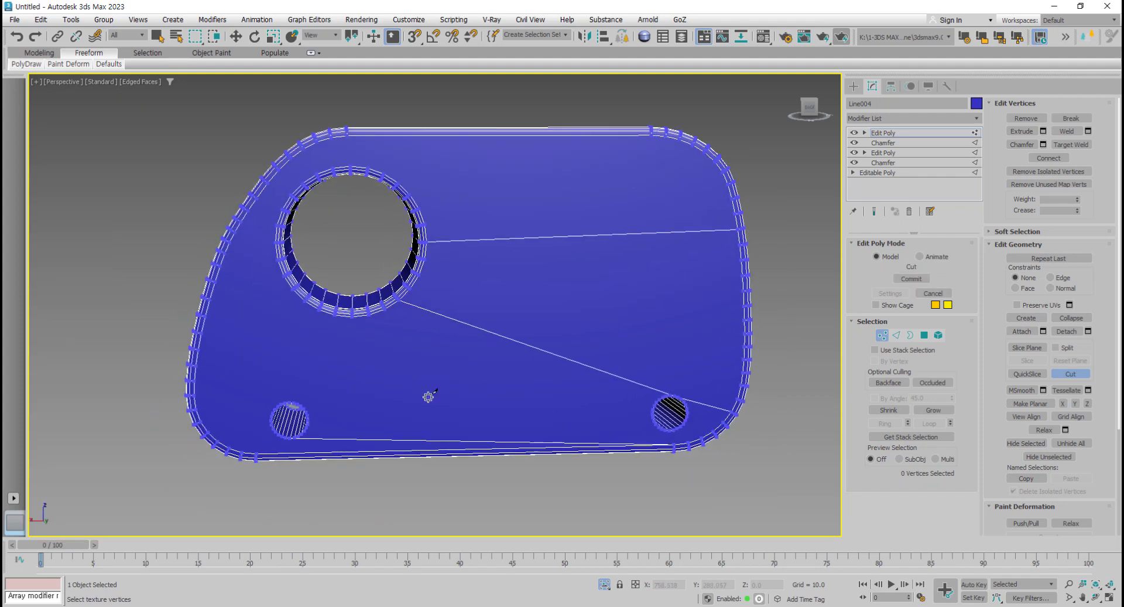
scroll(429, 397, "up", 3)
scroll(252, 422, "up", 3)
left_click(251, 426)
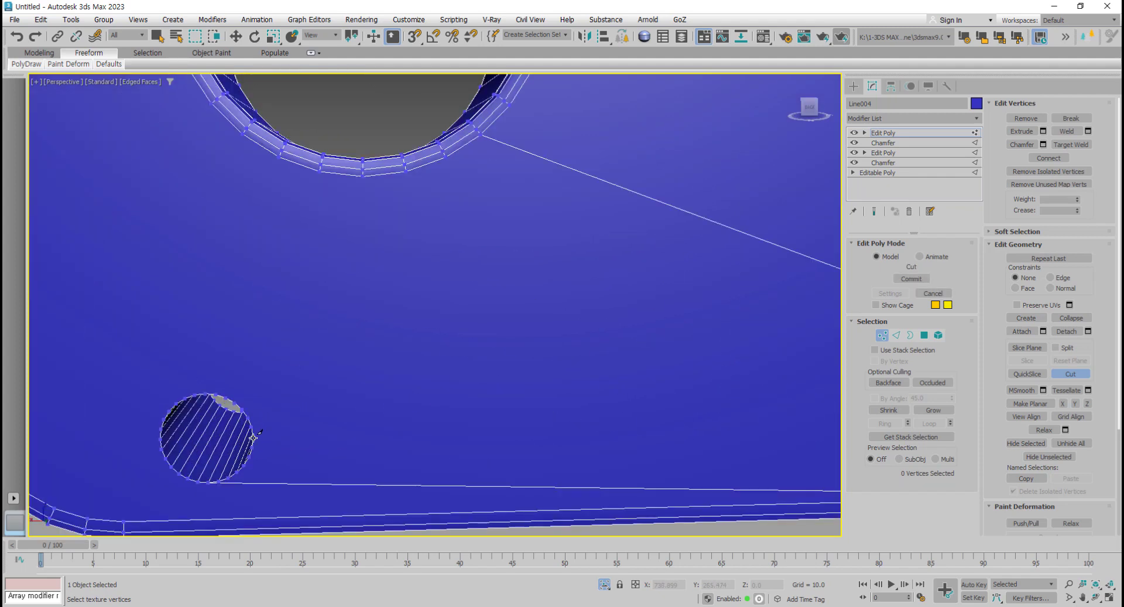
middle_click_drag(625, 411, 278, 391)
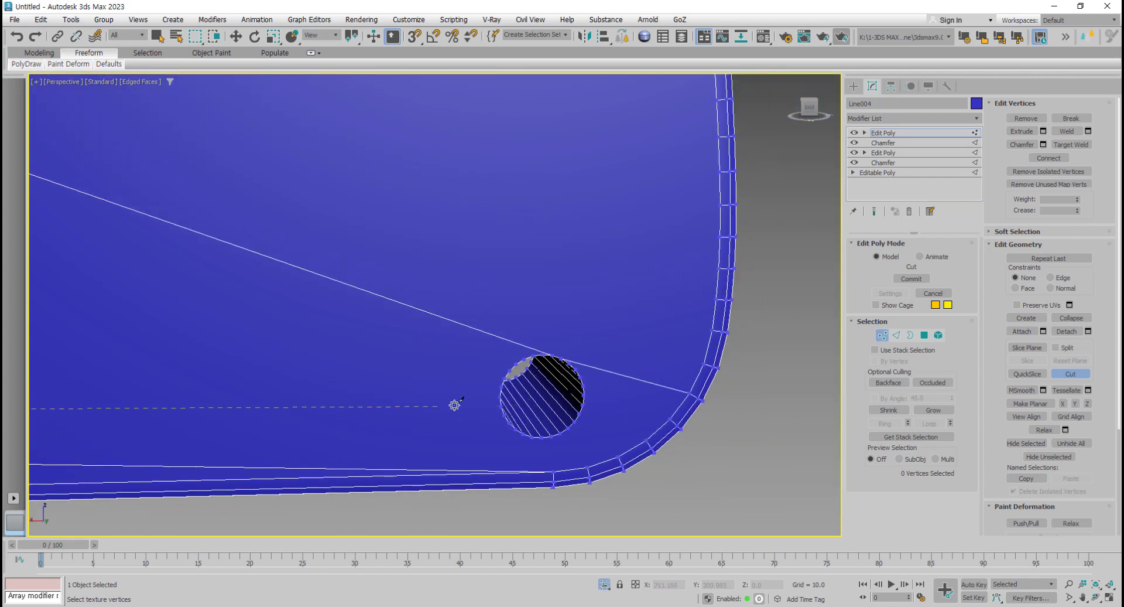
left_click(500, 396)
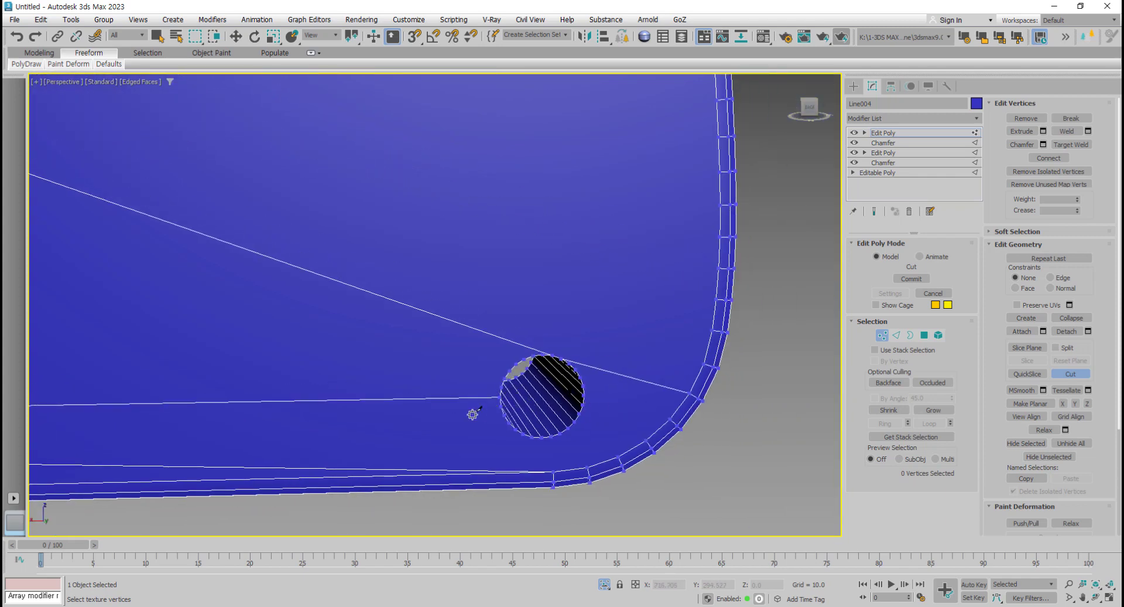
scroll(565, 407, "down", 3)
scroll(565, 407, "down", 2)
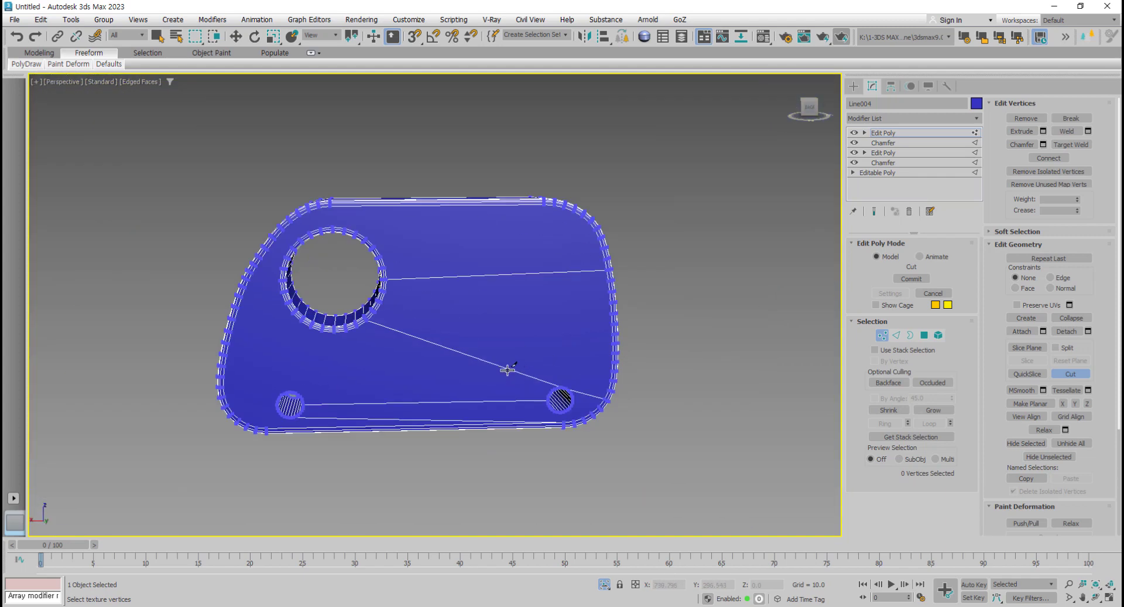
Step: Select the diagonal, between-hole and lower edges at Edge level, then clear the selection
left_click(895, 334)
left_click(479, 358)
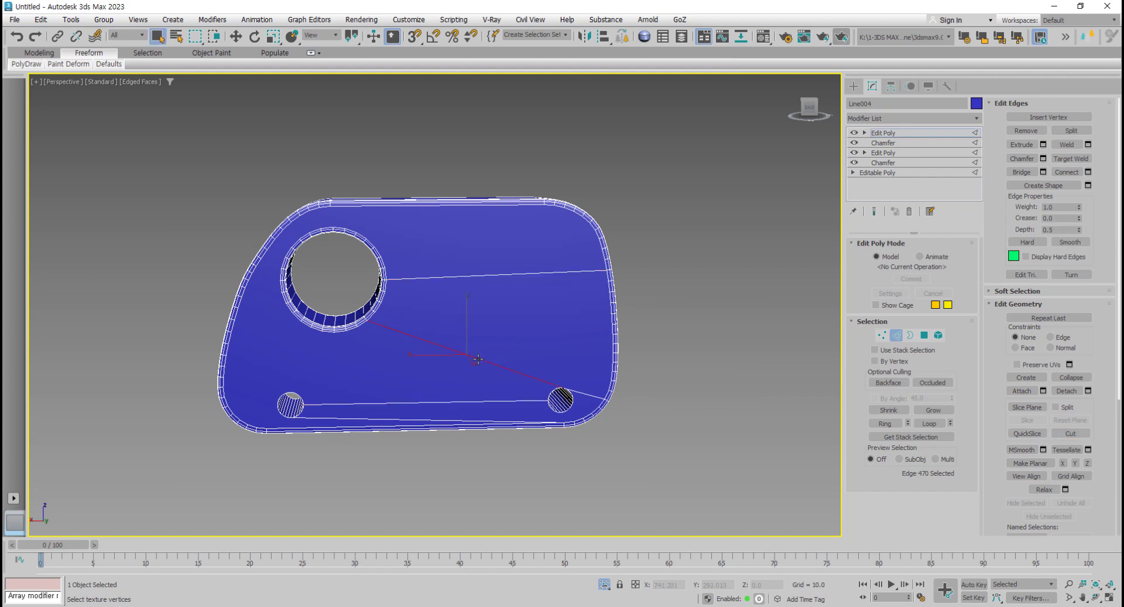
scroll(478, 358, "up", 2)
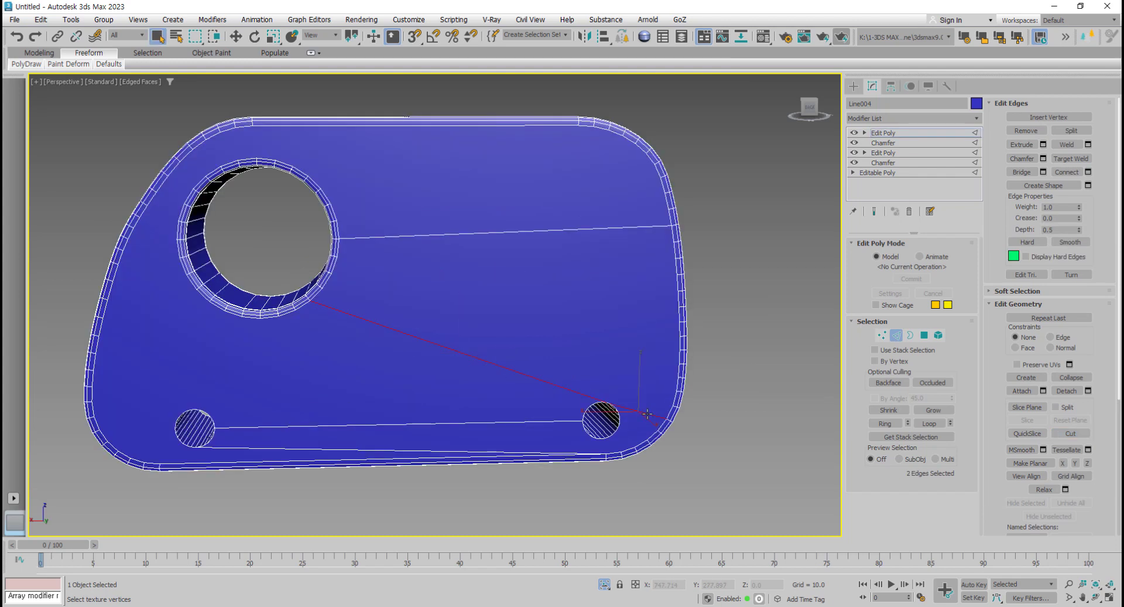
left_click(436, 424)
left_click(281, 447)
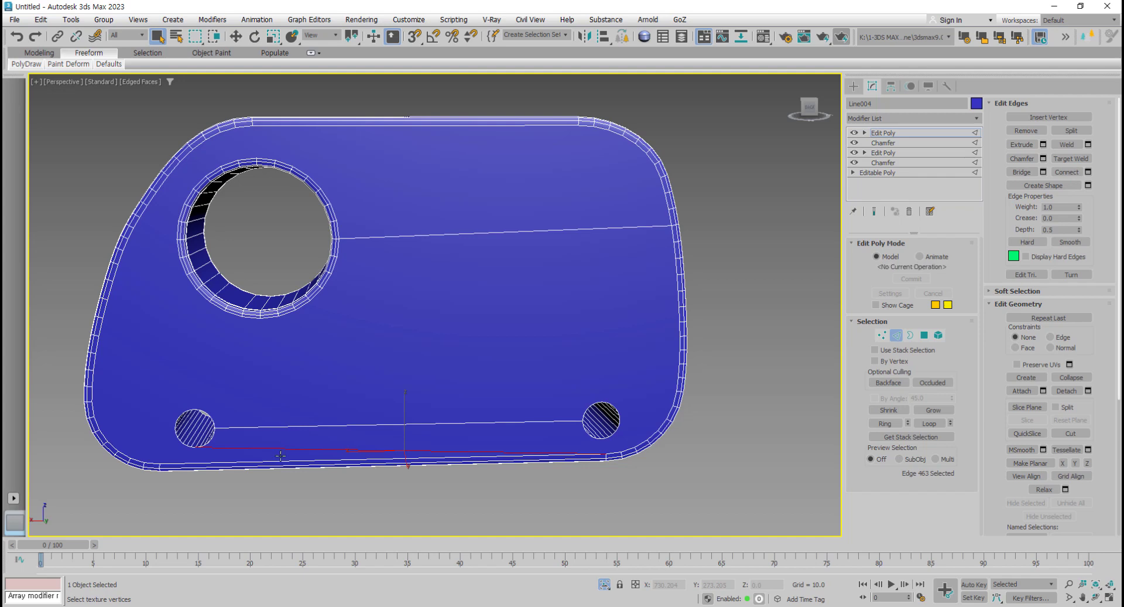
left_click(283, 489)
scroll(252, 451, "up", 3)
middle_click_drag(743, 433, 316, 431)
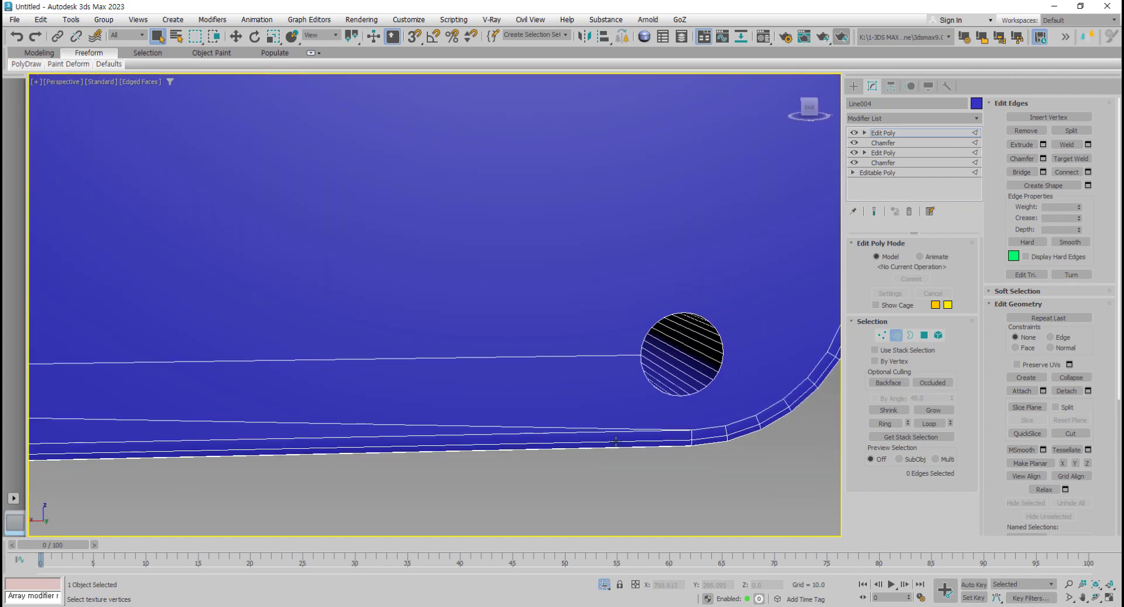
left_click(598, 428)
scroll(573, 451, "down", 4)
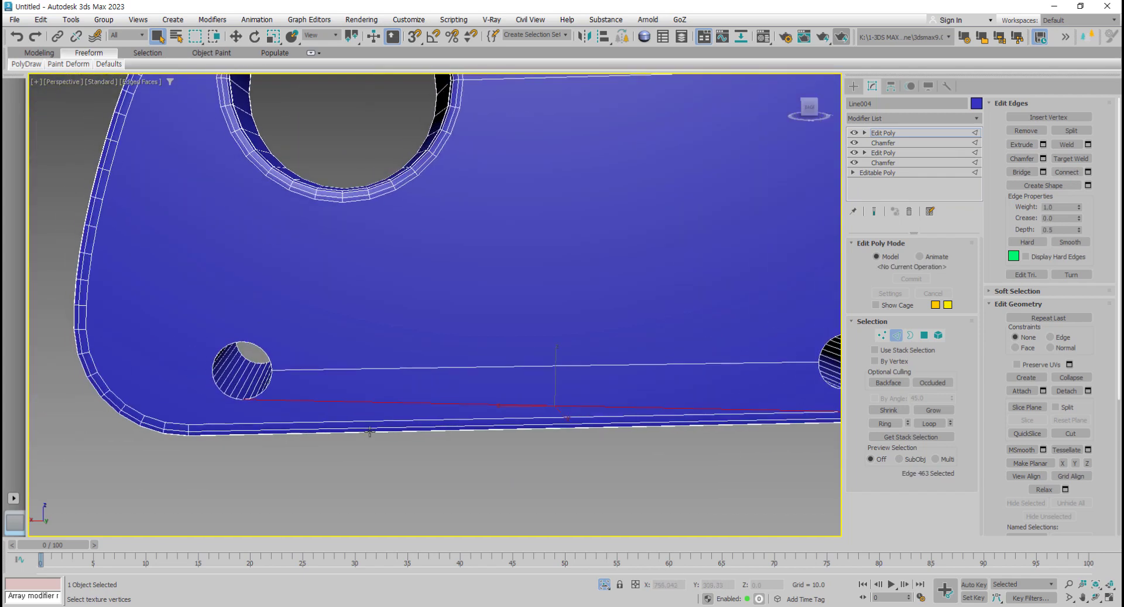
mouse_move(535, 480)
middle_mouse_down()
mouse_move(462, 486)
mouse_move(378, 437)
mouse_move(363, 404)
middle_mouse_up()
left_click(461, 486)
scroll(341, 395, "up", 1)
Step: Cut an edge from the small hole's rim to the bottom edge and delete the stray long edge
key("alt+c")
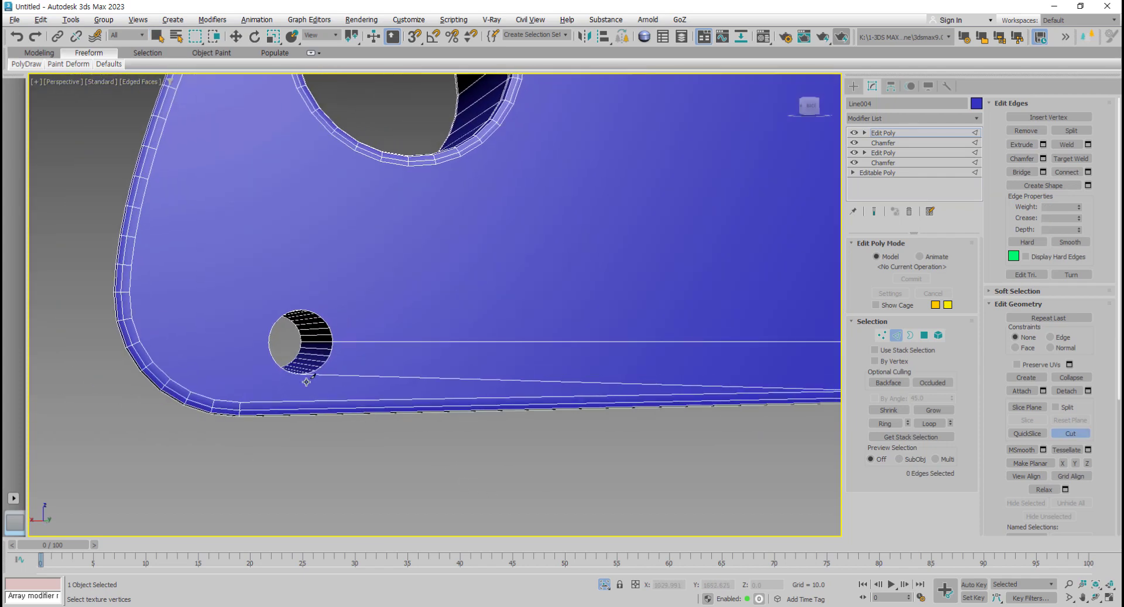
scroll(317, 380, "up", 1)
left_click(881, 335)
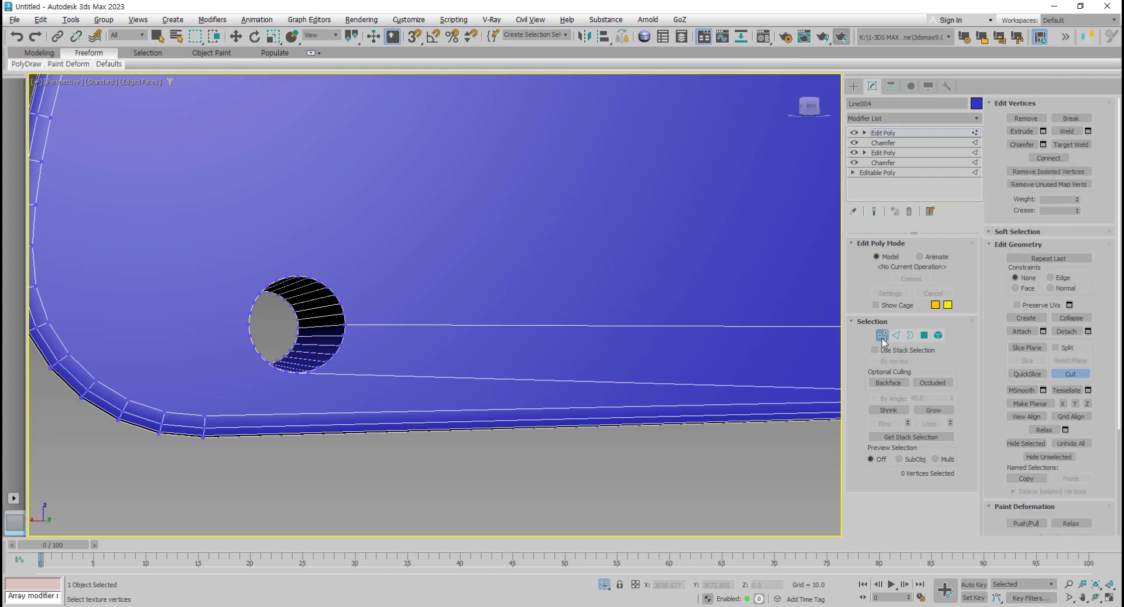
middle_click_drag(452, 454, 322, 448, "alt")
scroll(322, 449, "up", 2)
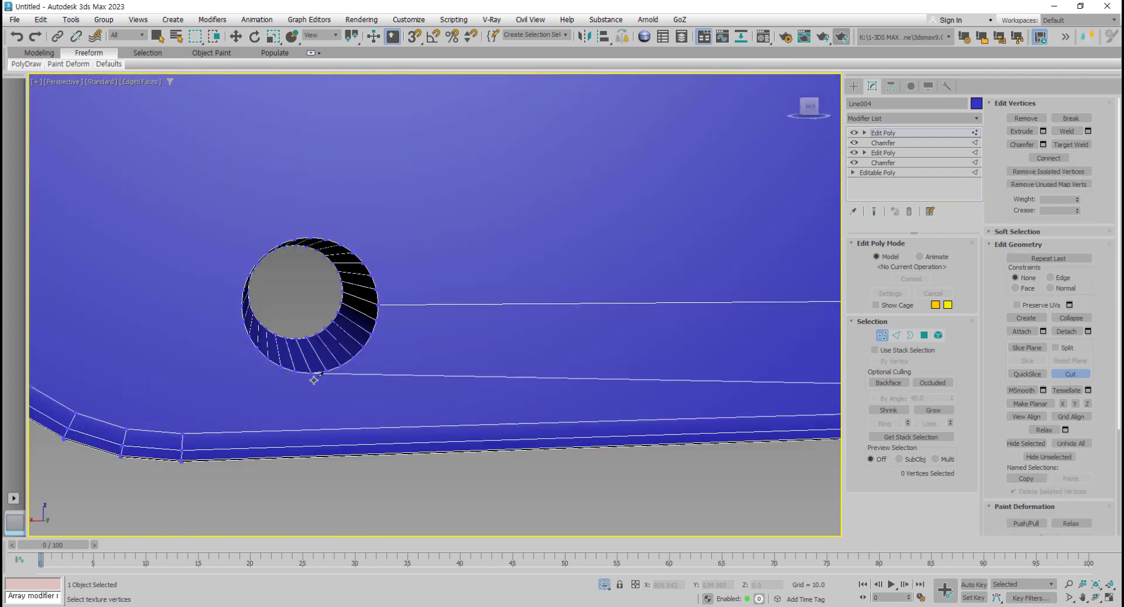
left_click(267, 359)
left_click(184, 434)
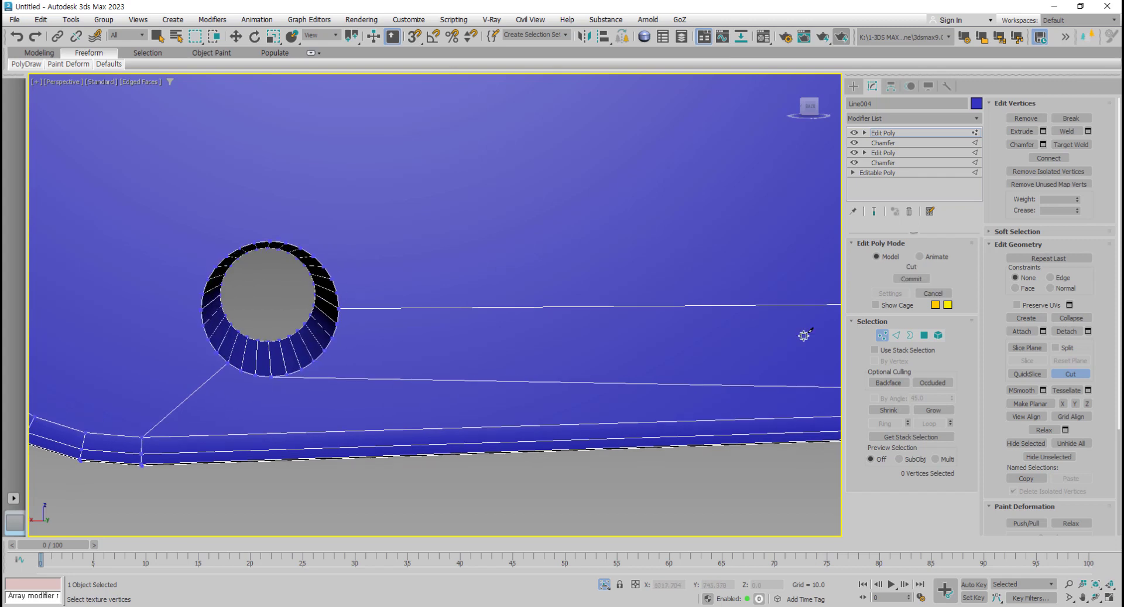
right_click(649, 390)
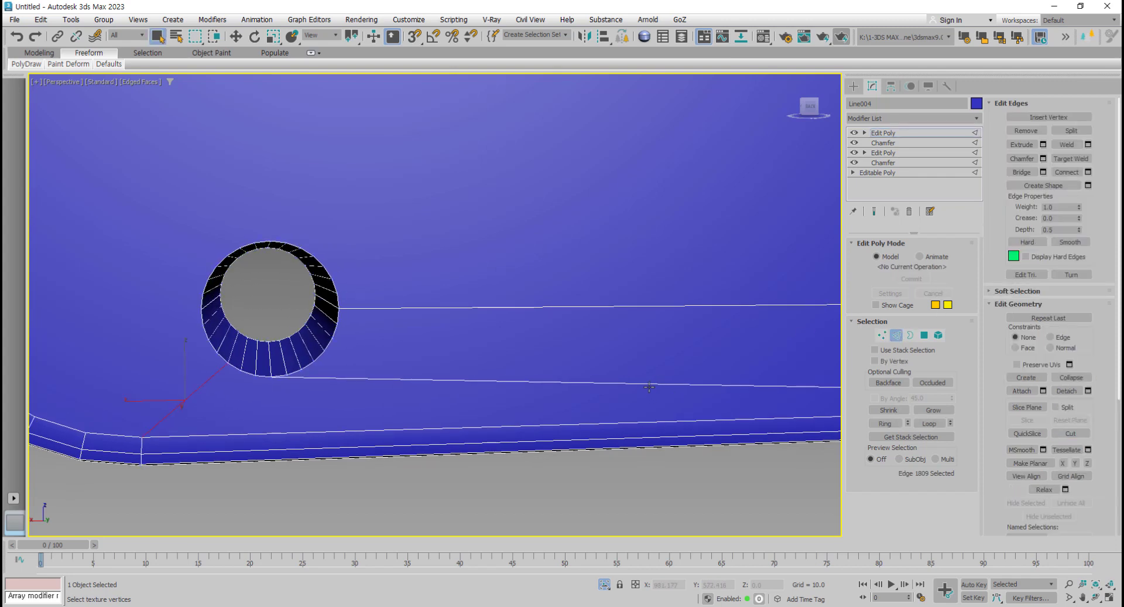
left_click(648, 384)
key("BackSpace")
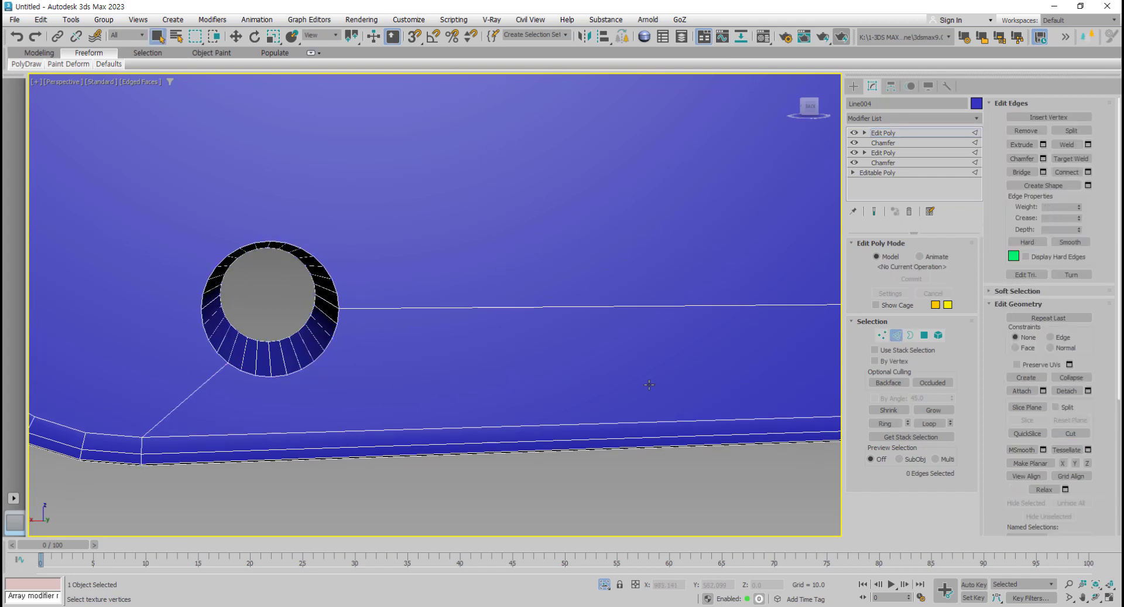
Step: Orbit around the holes to check the new edges and return to Vertex level
scroll(617, 353, "down", 3)
scroll(477, 371, "down", 3)
scroll(476, 372, "down", 3)
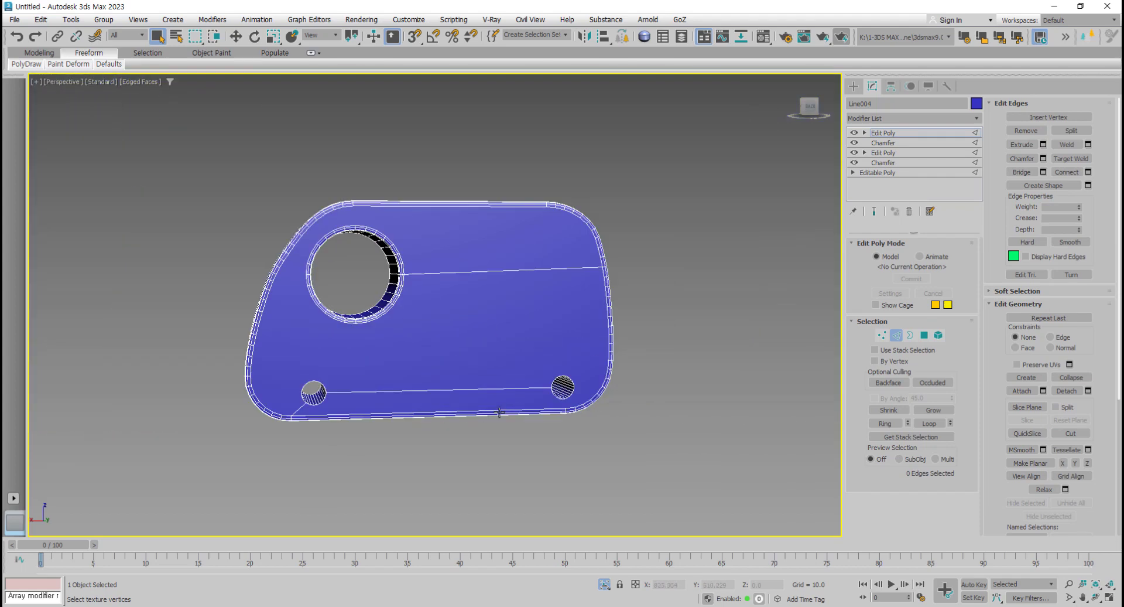
middle_click_drag(513, 428, 336, 418, "alt")
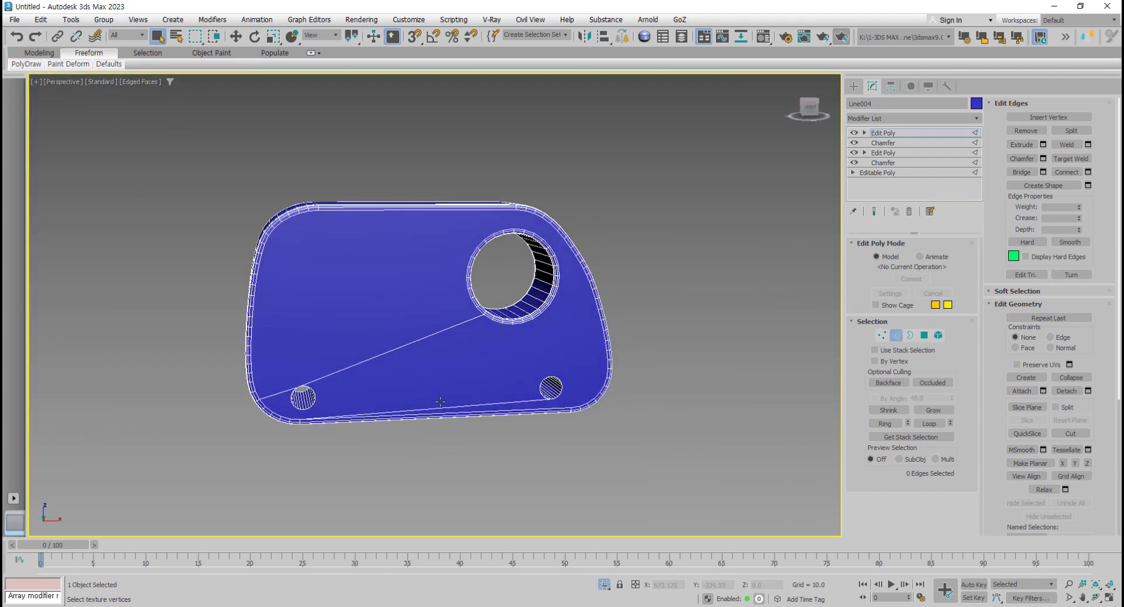
middle_click_drag(440, 401, 622, 333, "alt")
scroll(586, 352, "up", 3)
scroll(553, 381, "up", 2)
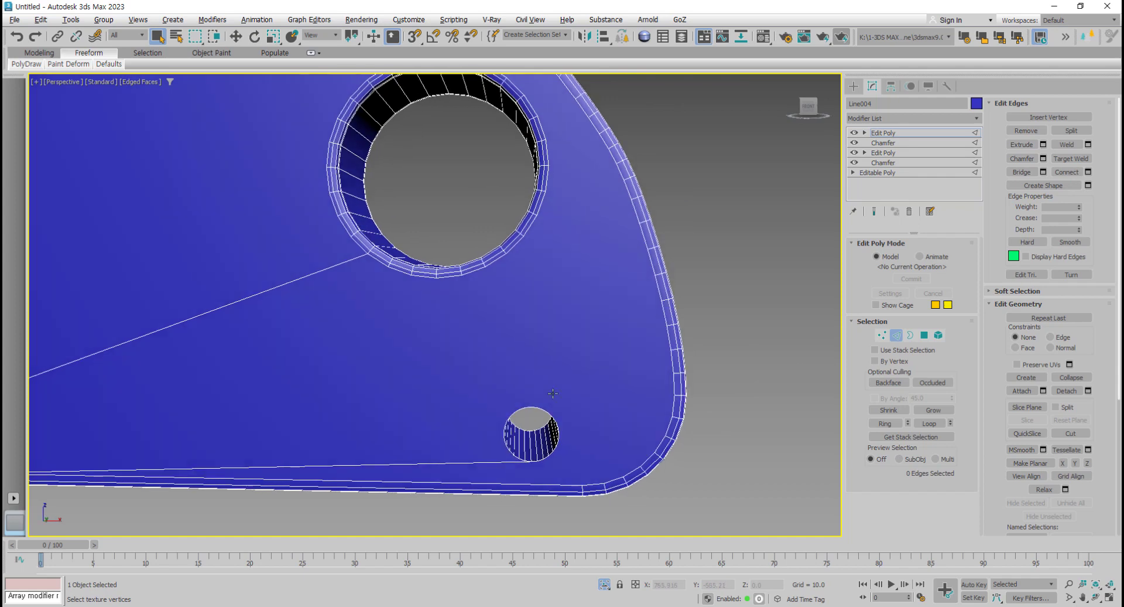
mouse_move(553, 393)
middle_mouse_down("alt")
mouse_move(502, 442)
mouse_move(556, 419)
middle_mouse_up("alt")
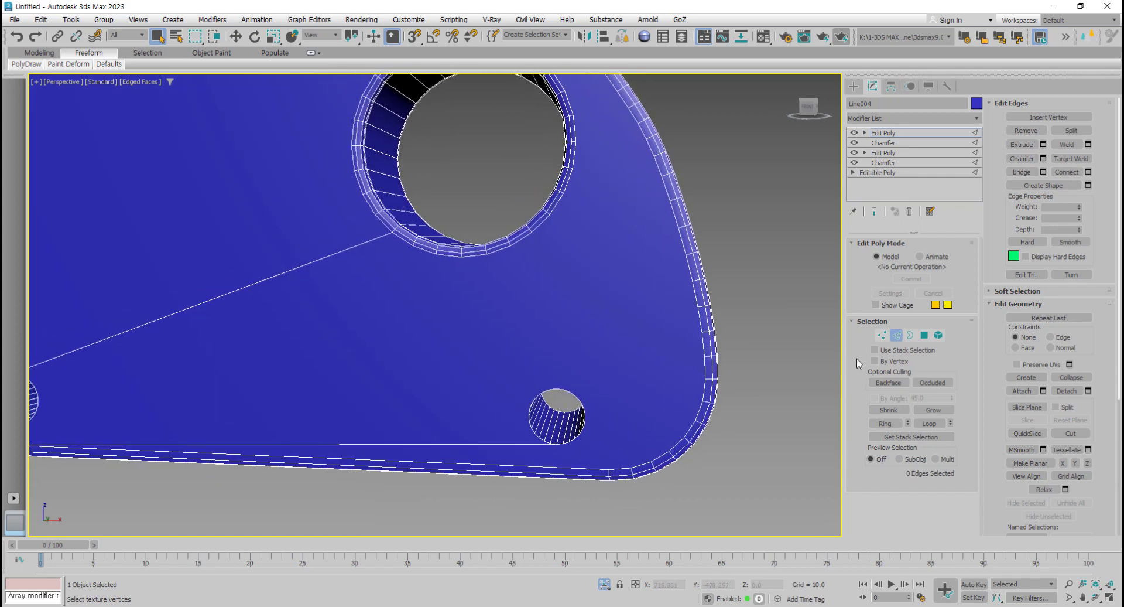
left_click(882, 335)
middle_click_drag(645, 364, 645, 369)
Step: Cut edges from the small holes to the large hole's rim and to the panel's bottom edge
key("alt+c")
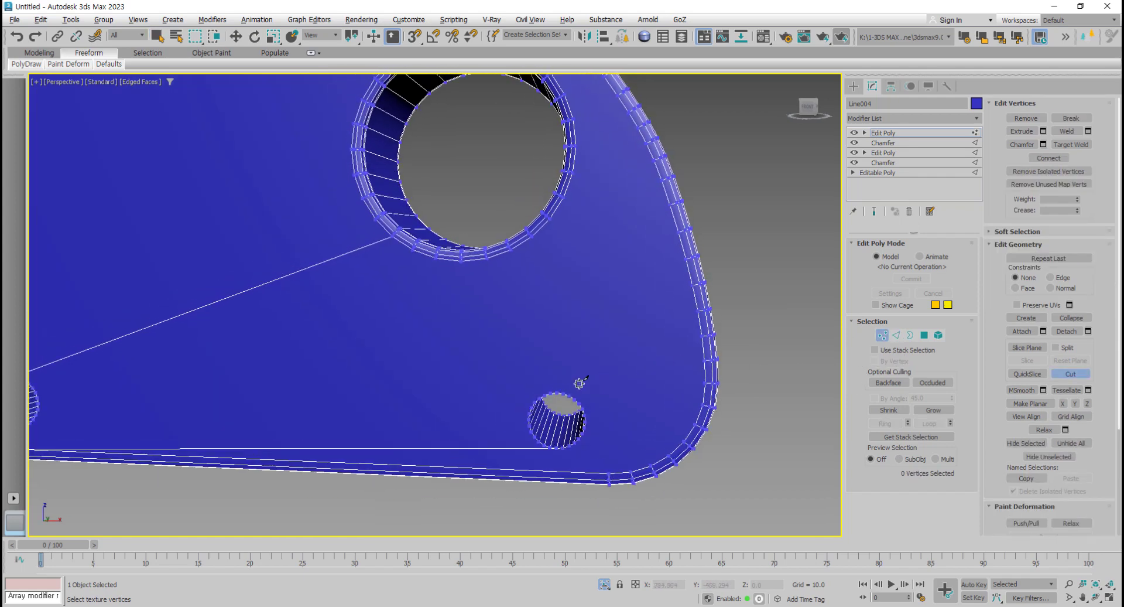
left_click(550, 393)
left_click(511, 251)
scroll(572, 457, "up", 4)
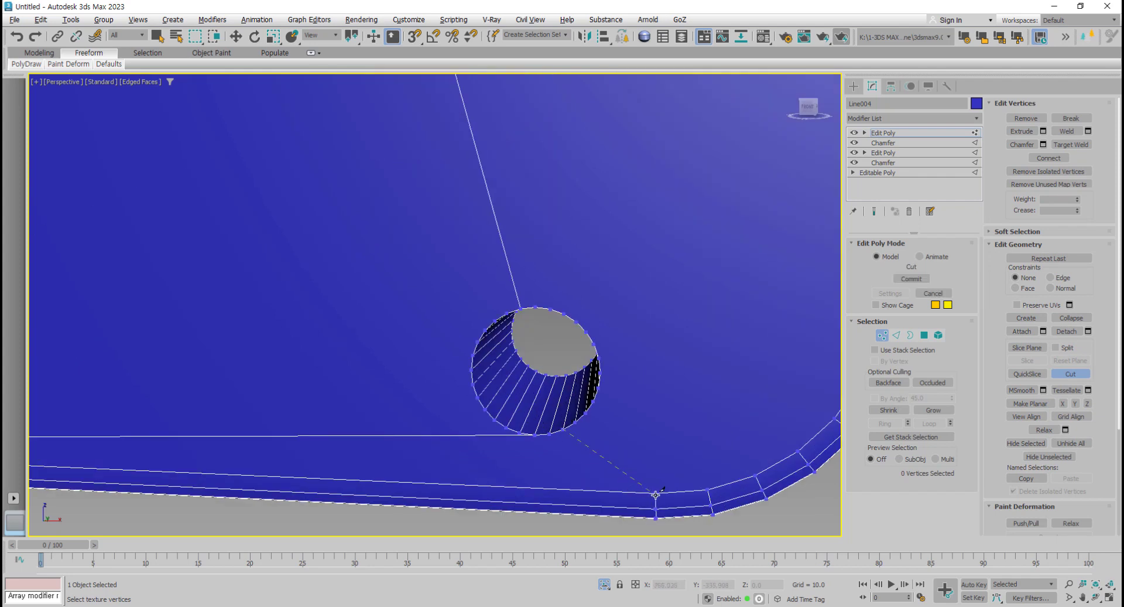
left_click(593, 402)
left_click(656, 493)
scroll(484, 447, "down", 3)
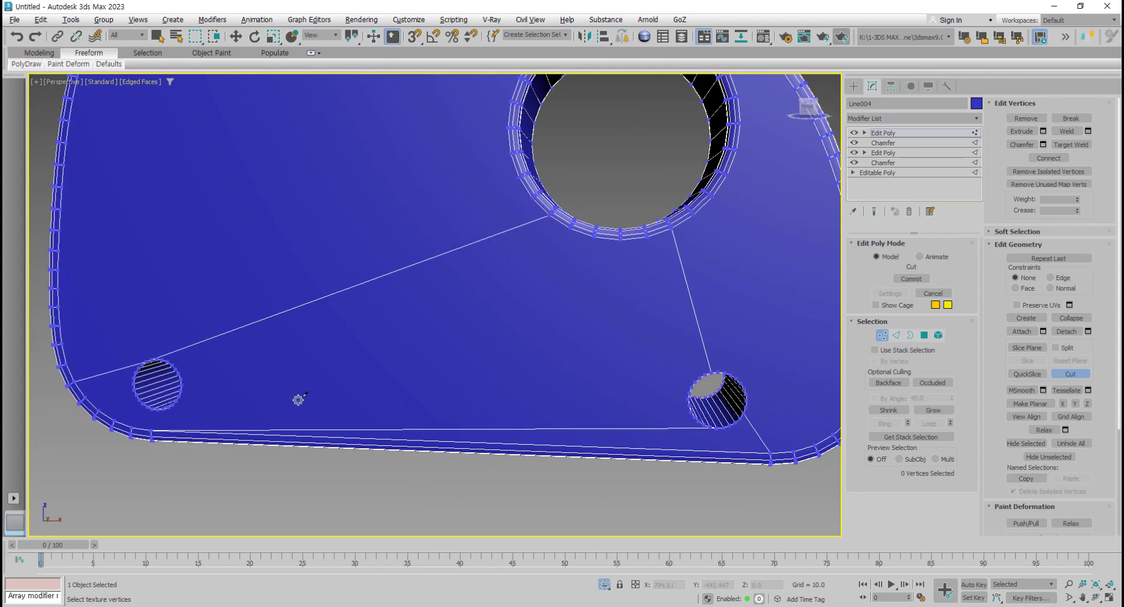
middle_click_drag(296, 396, 518, 382)
scroll(404, 417, "up", 3)
left_click(404, 410)
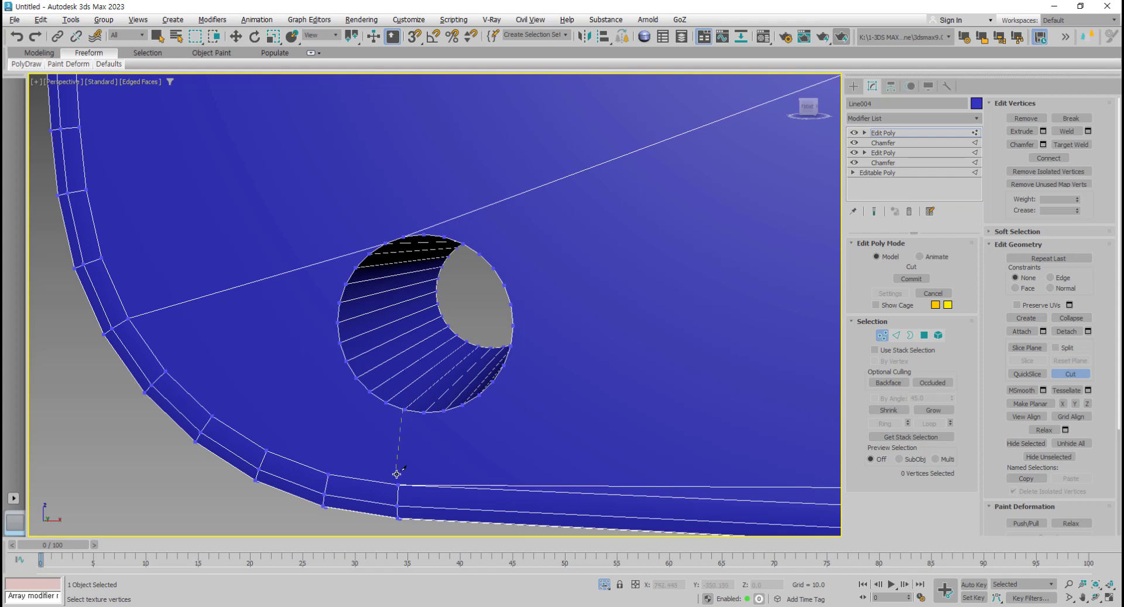
left_click(398, 483)
scroll(425, 431, "down", 3)
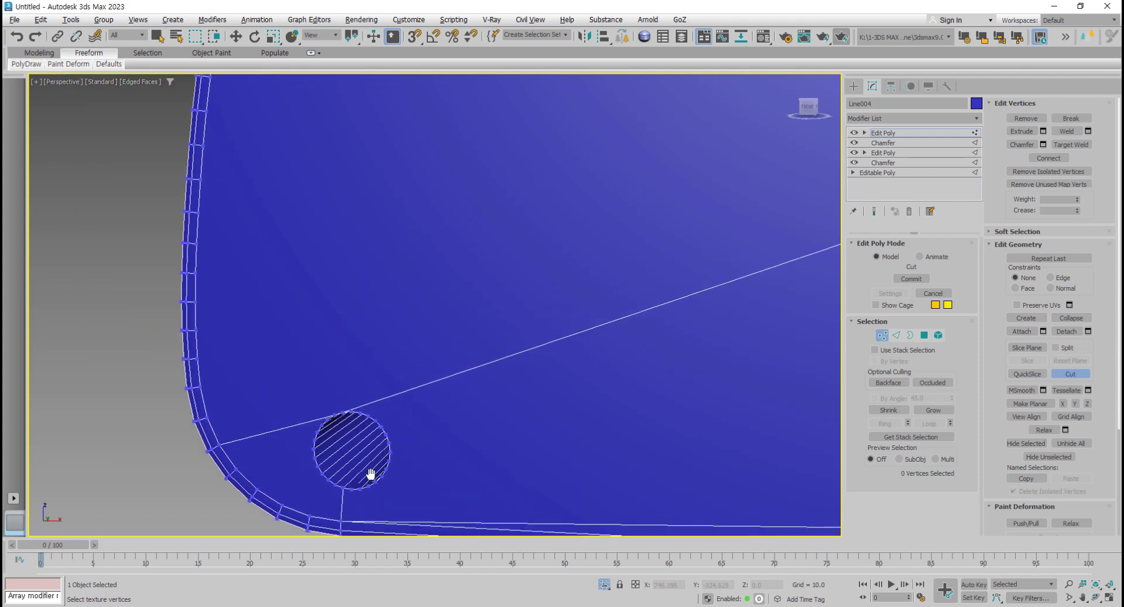
scroll(444, 434, "down", 2)
scroll(566, 323, "up", 3)
scroll(567, 324, "up", 2)
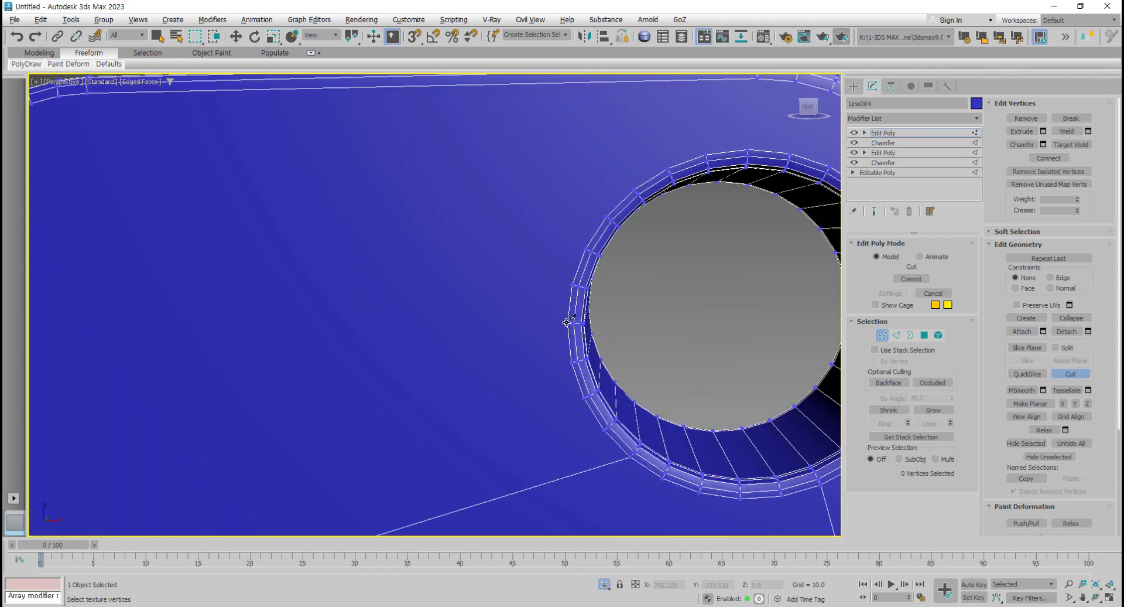
Step: Cut edges from the large hole's rim to the panel's left and top edges
left_click(567, 324)
scroll(346, 339, "down", 2)
scroll(351, 345, "up", 3)
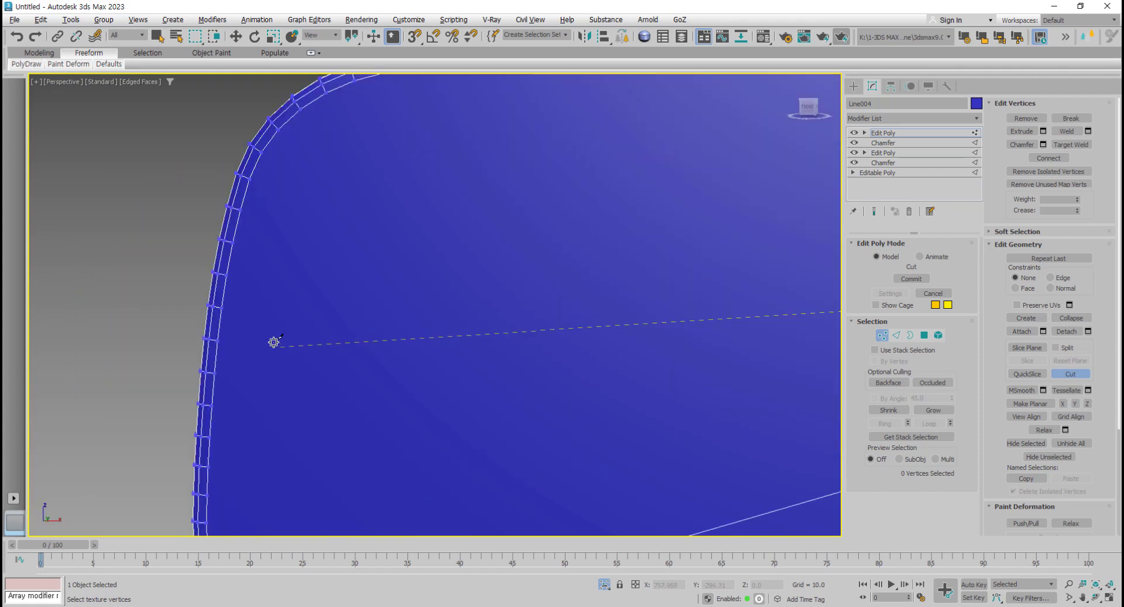
left_click(222, 307)
scroll(498, 328, "down", 3)
scroll(498, 326, "up", 1)
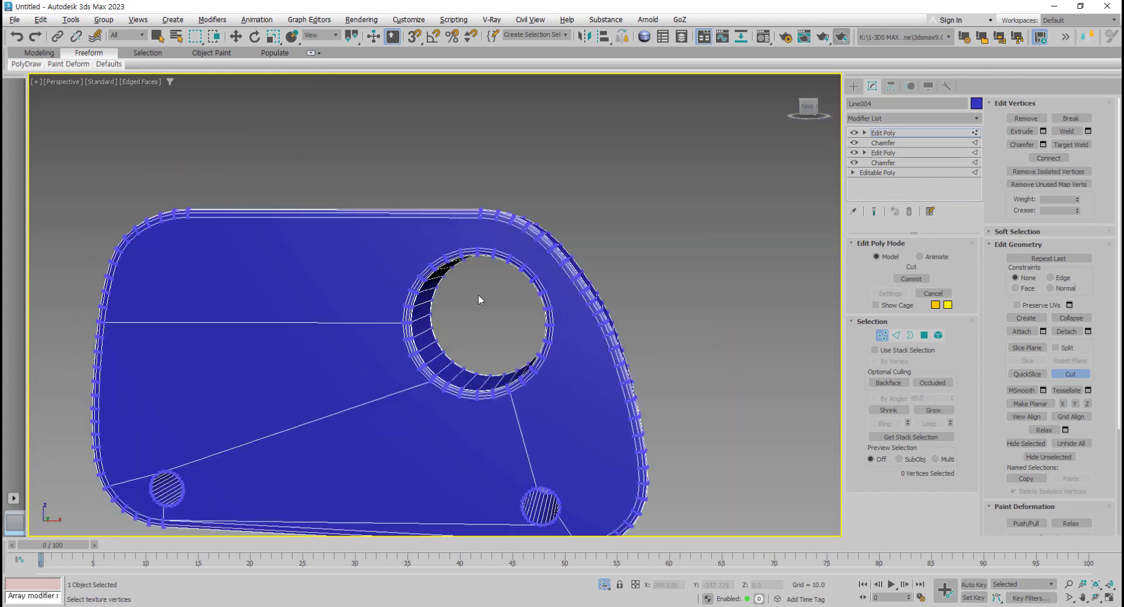
scroll(458, 303, "up", 1)
scroll(458, 303, "up", 3)
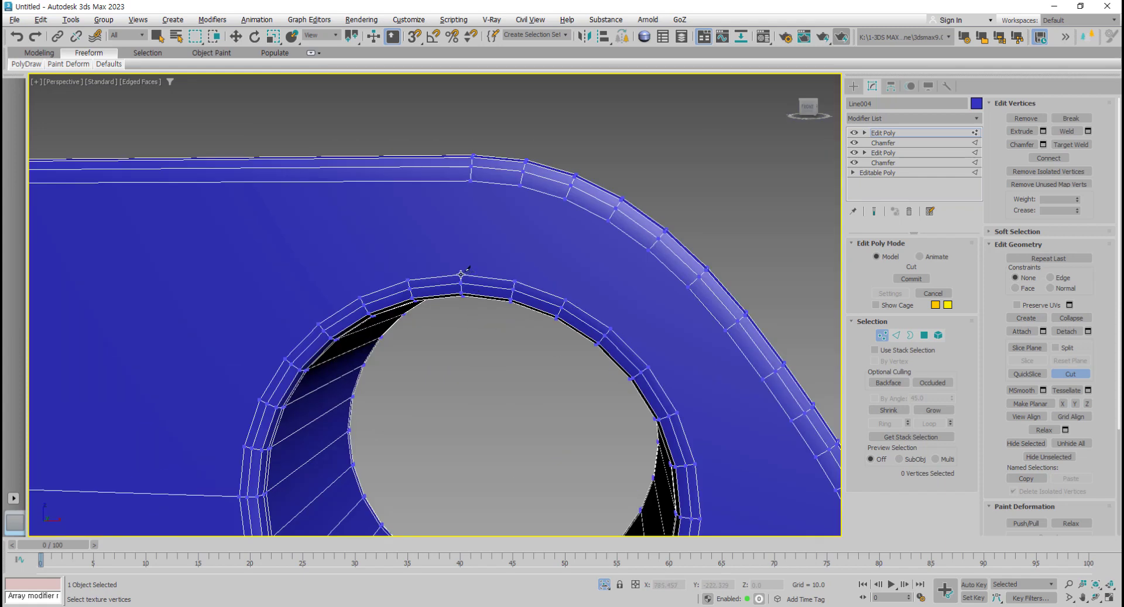
left_click(461, 274)
left_click(471, 181)
scroll(471, 183, "down", 5)
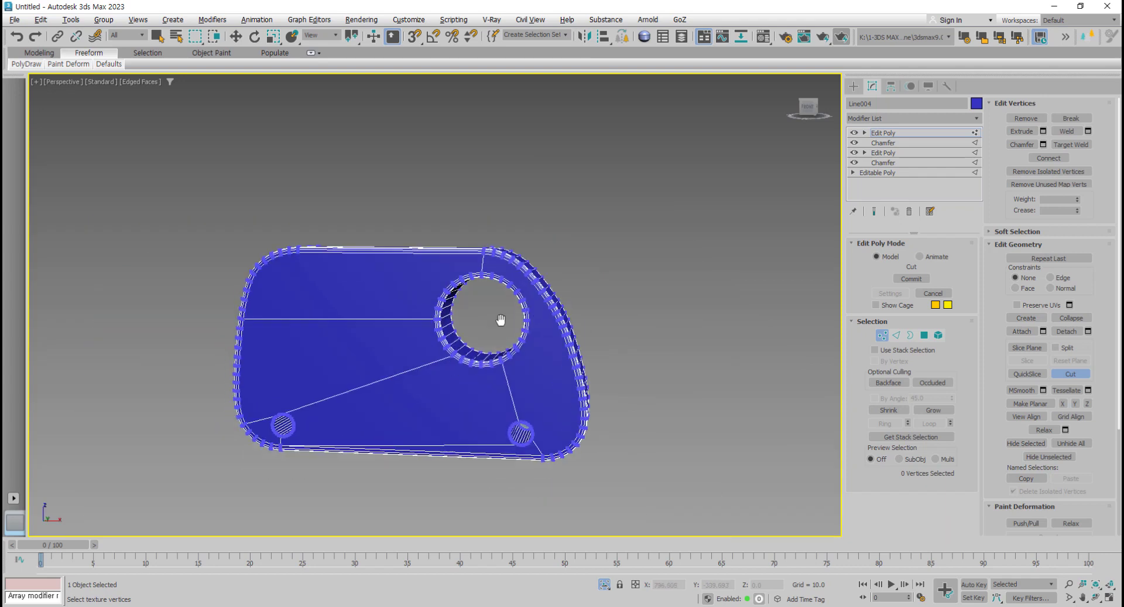
right_click(700, 352)
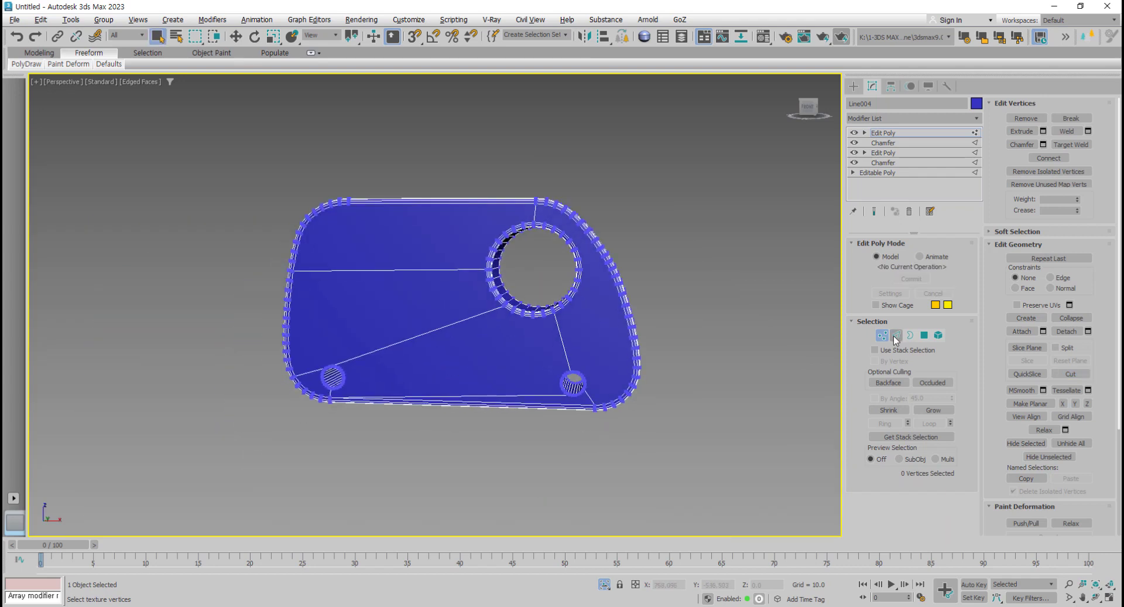
Step: Delete the long diagonal edge and a short edge from the lower-left hole area
left_click(895, 337)
scroll(406, 345, "up", 2)
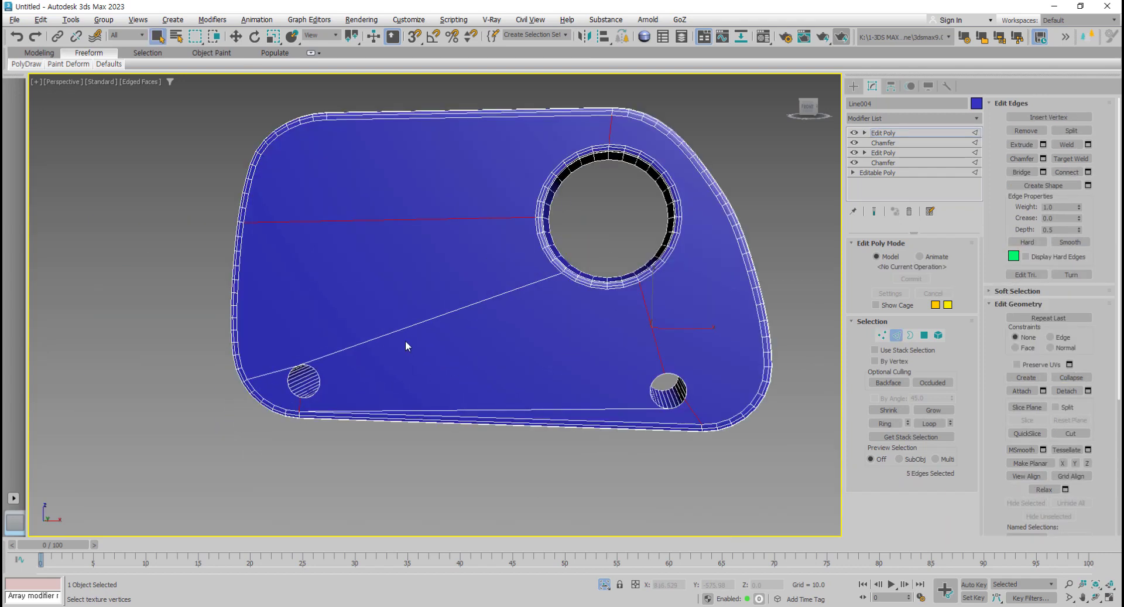
left_click(404, 331)
scroll(275, 374, "up", 2)
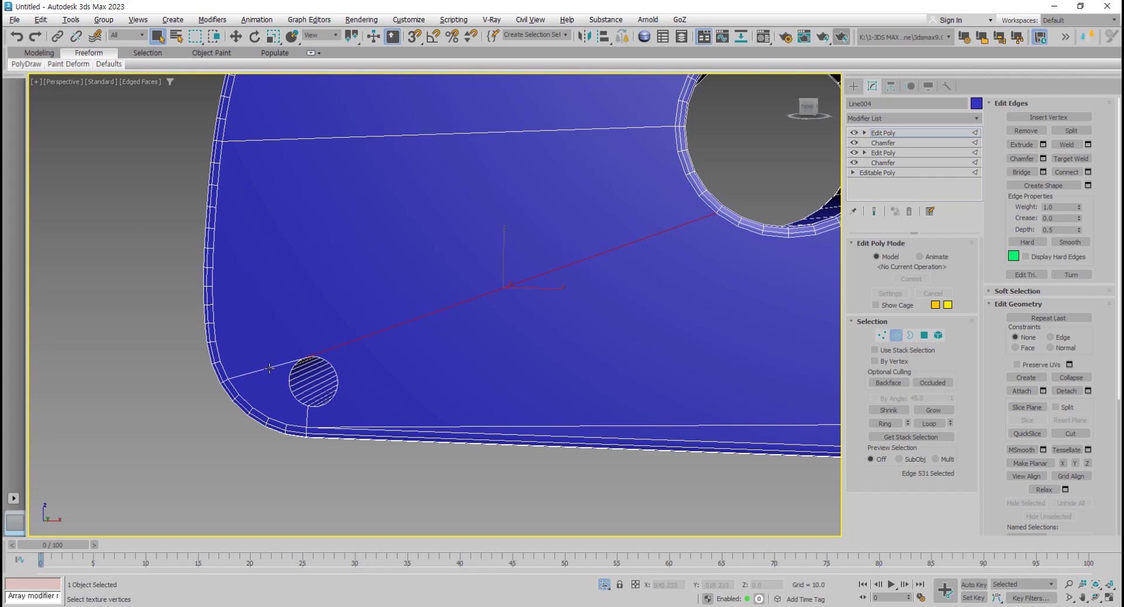
left_click(269, 368, "ctrl")
key("BackSpace")
scroll(393, 378, "down", 3)
scroll(576, 448, "up", 3)
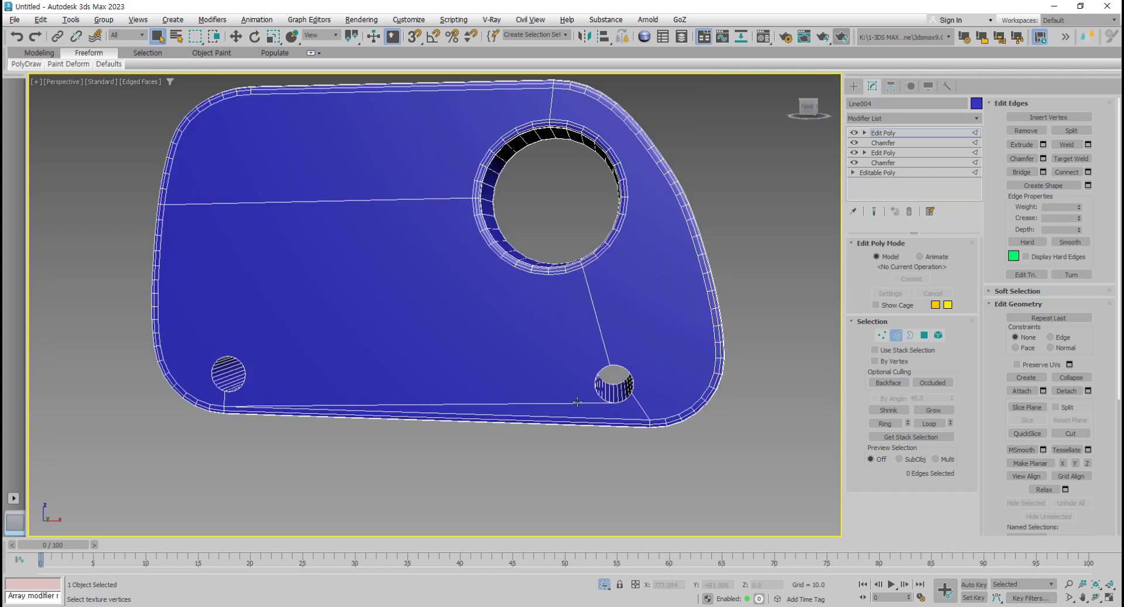
Step: Remove the extra edge near the bottom and orbit to check the lower-left hole
left_click(578, 402)
key("ctrl+d")
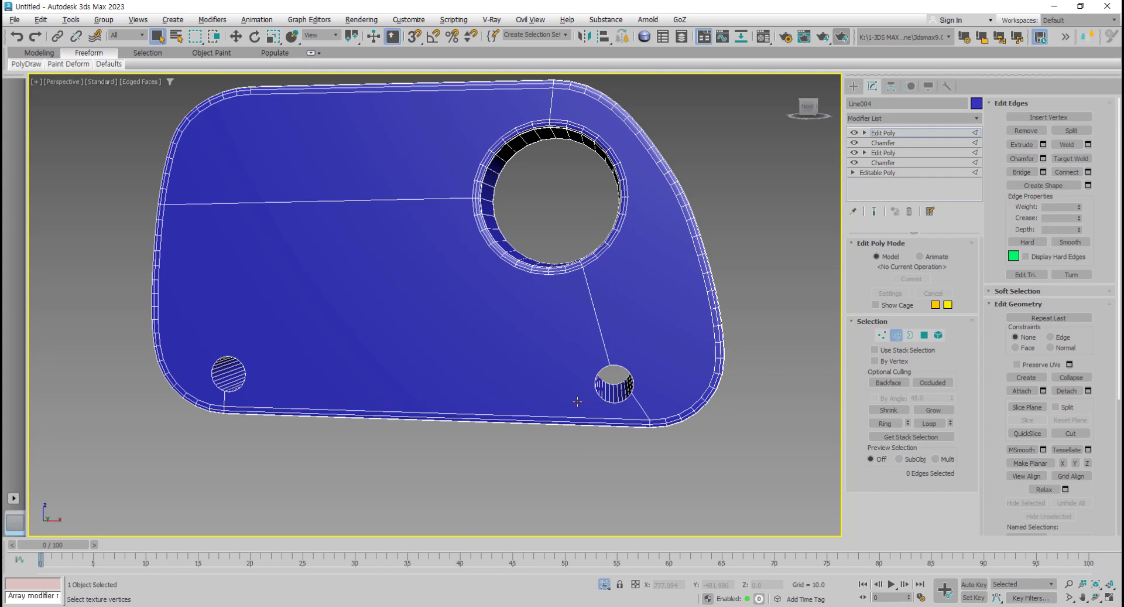
mouse_move(578, 403)
middle_mouse_down("alt")
mouse_move(588, 413)
mouse_move(281, 399)
middle_mouse_up("alt")
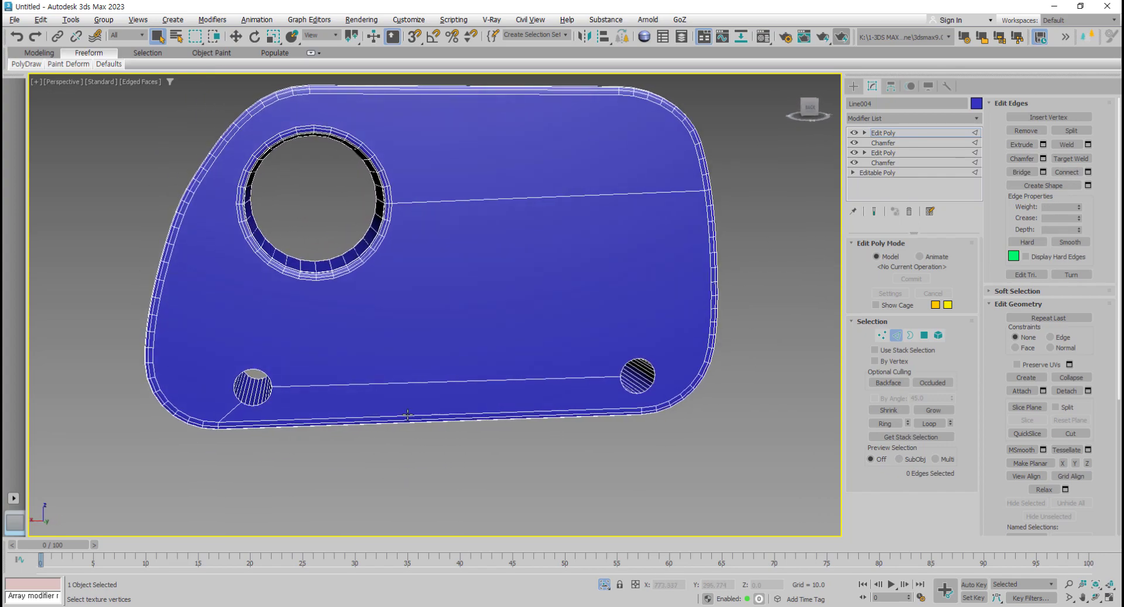
scroll(284, 398, "up", 4)
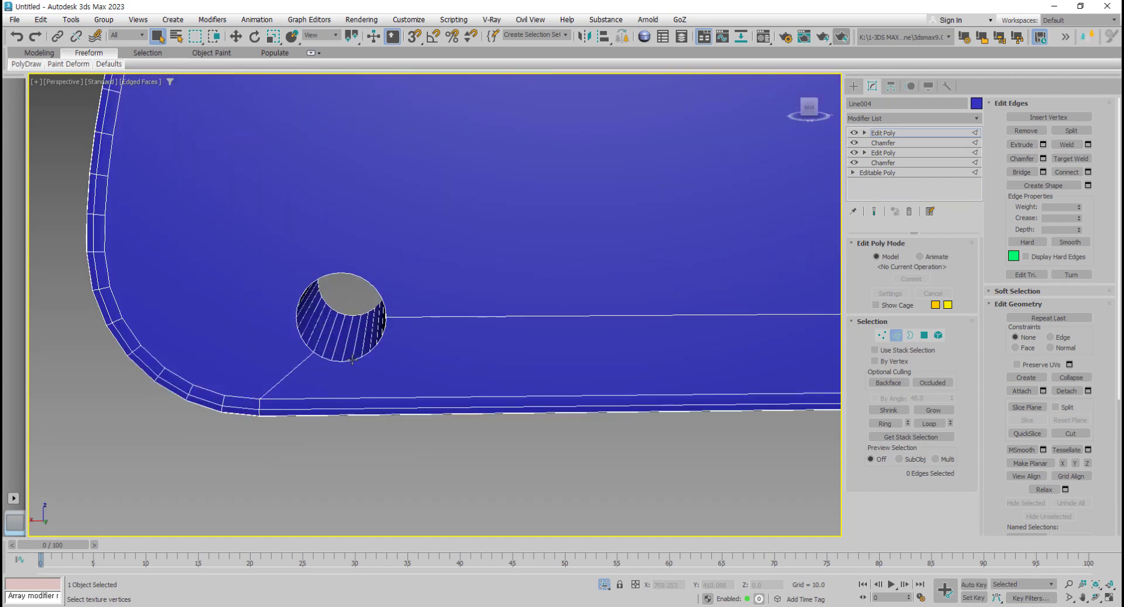
middle_click_drag(328, 375, 354, 352)
scroll(354, 351, "up", 2)
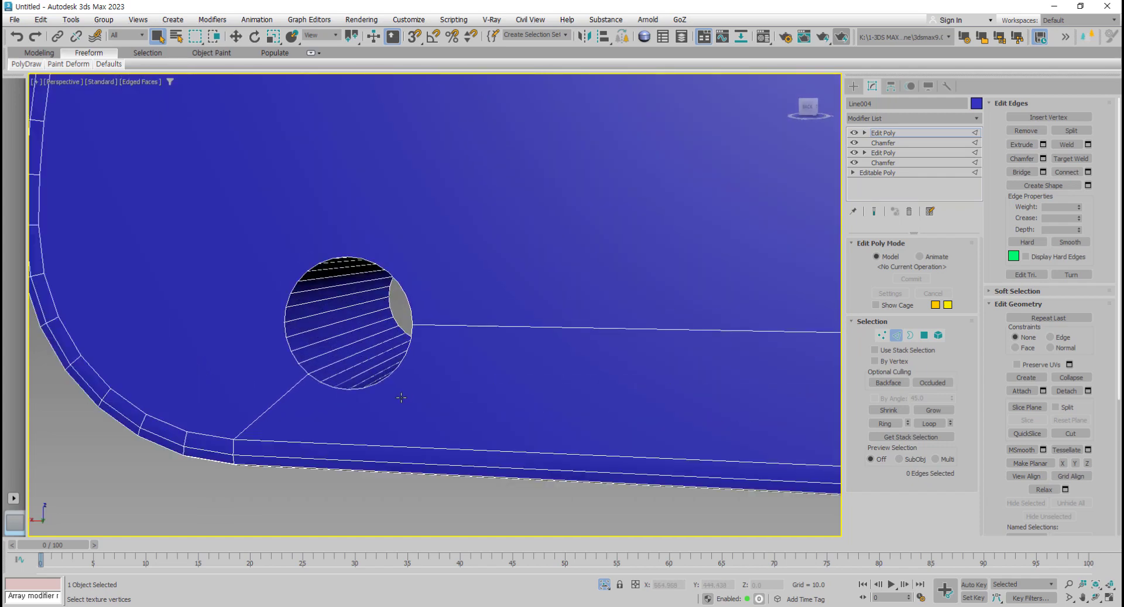
scroll(303, 293, "down", 2)
scroll(350, 342, "down", 4)
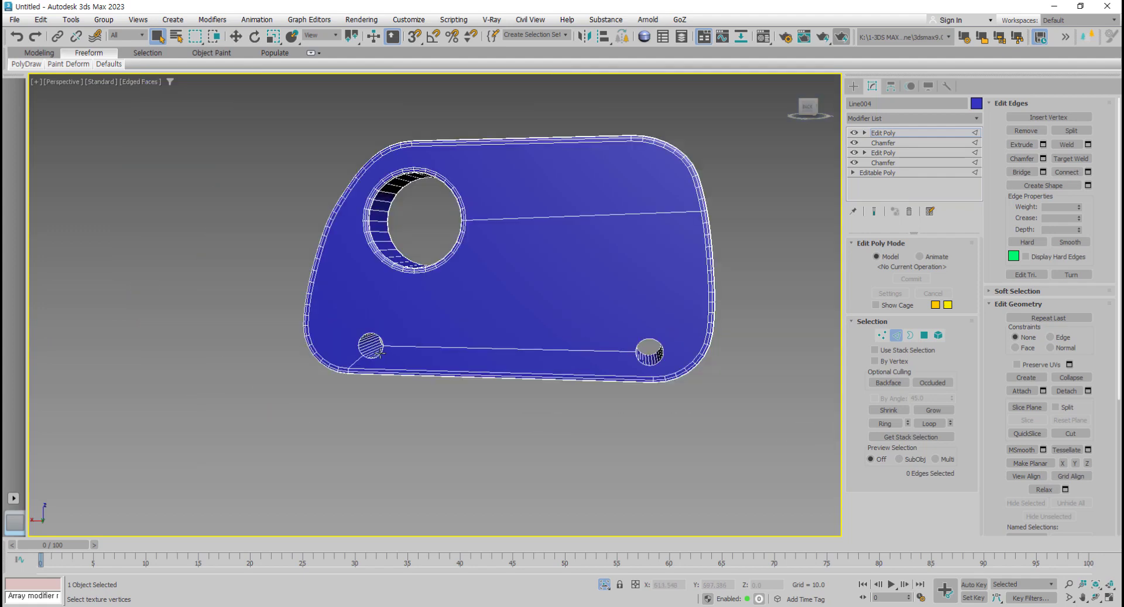
scroll(376, 344, "up", 1)
Step: Box-select the edges of the lower-left hole and the right small hole
scroll(368, 332, "up", 2)
left_click_drag(349, 317, 416, 373)
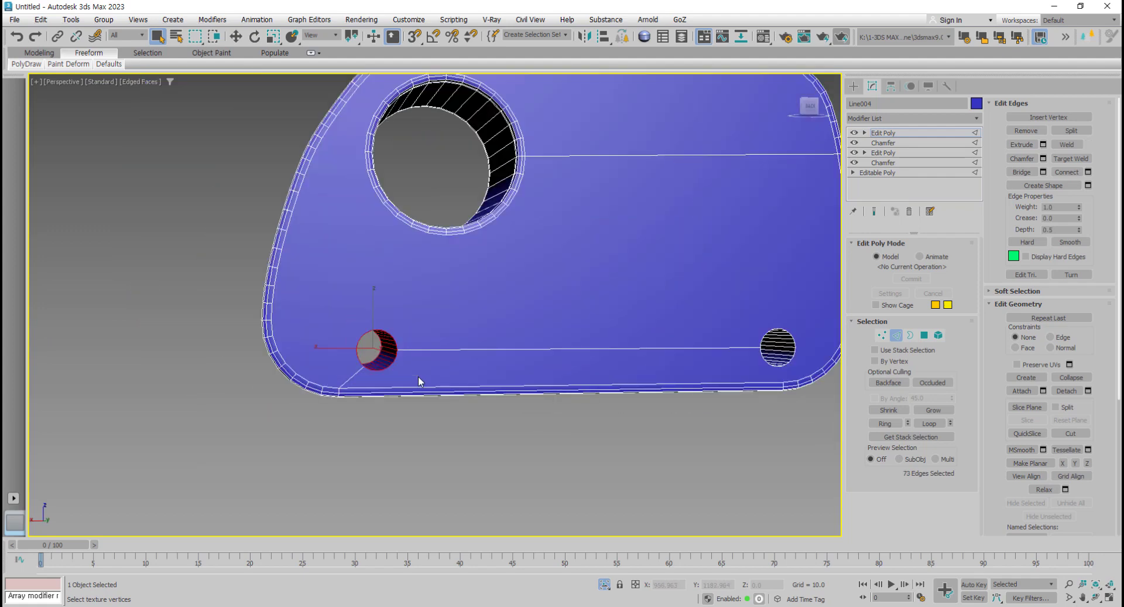
middle_click_drag(419, 382, 615, 351, "alt")
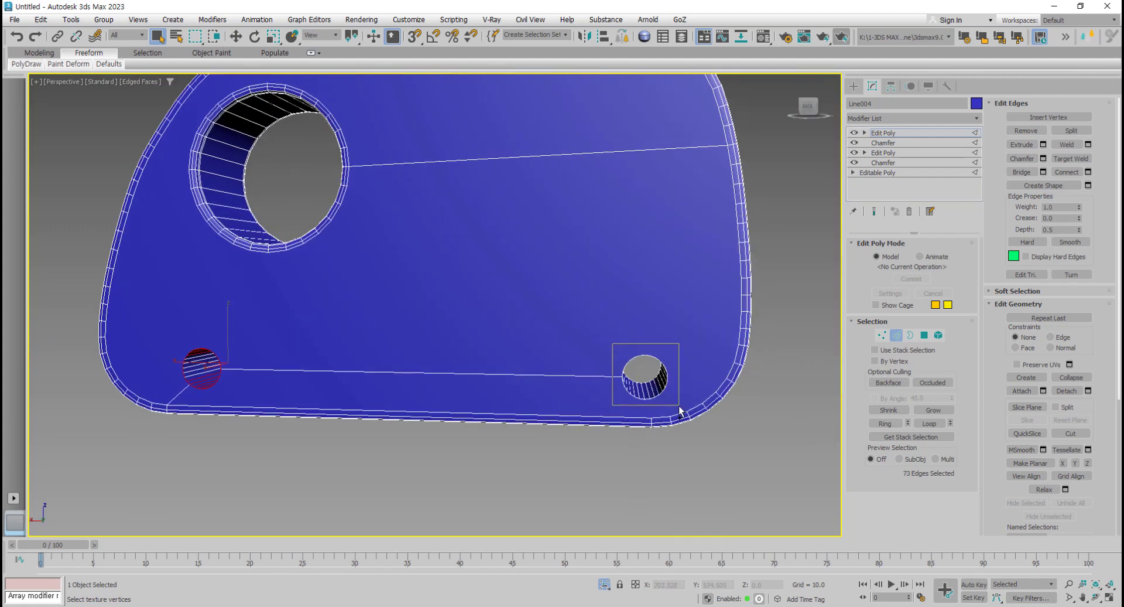
left_click_drag(613, 346, 685, 418, "ctrl")
scroll(446, 375, "up", 2)
scroll(446, 375, "up", 1)
scroll(446, 375, "down", 2)
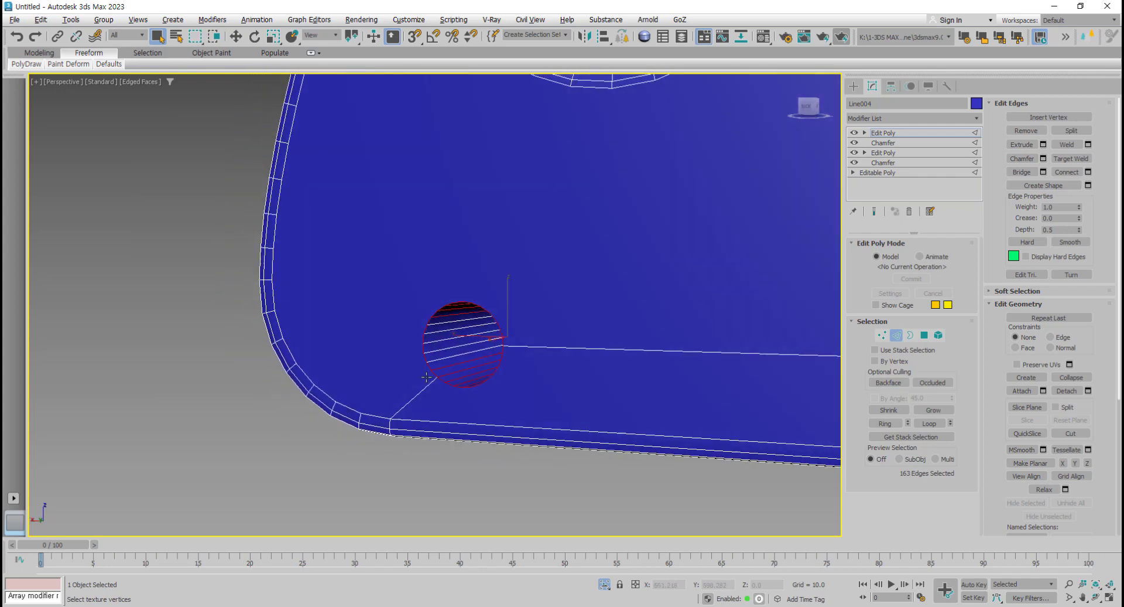
Step: In the Top view, Alt-drag across the panel to deselect edges, leaving 112 selected
key("alt+w")
middle_click_drag(368, 187, 318, 243)
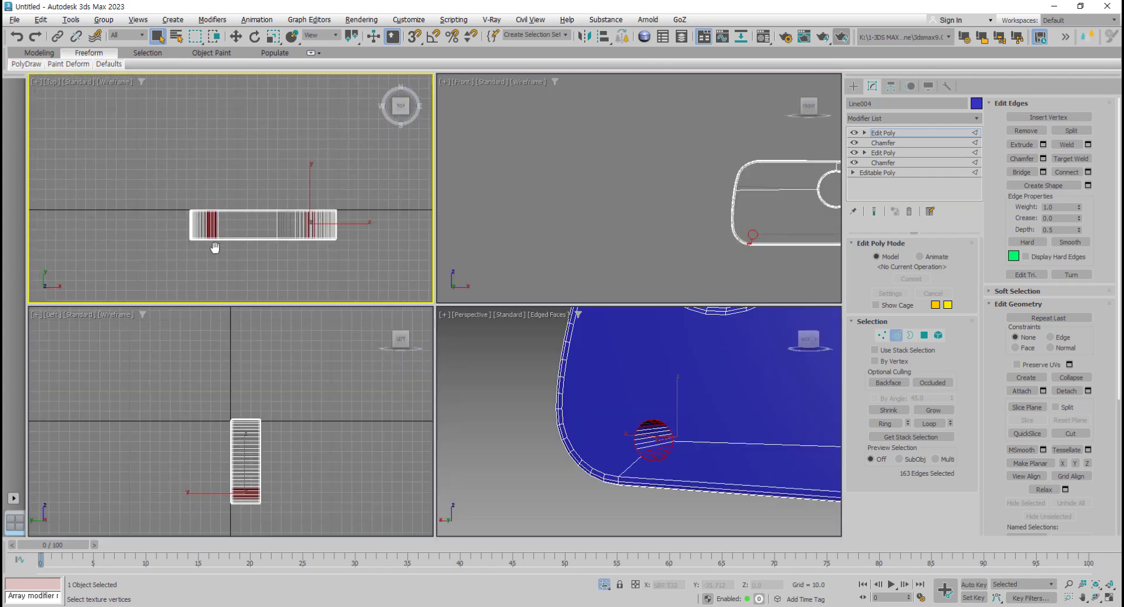
scroll(212, 497, "up", 2)
middle_click_drag(217, 477, 279, 433)
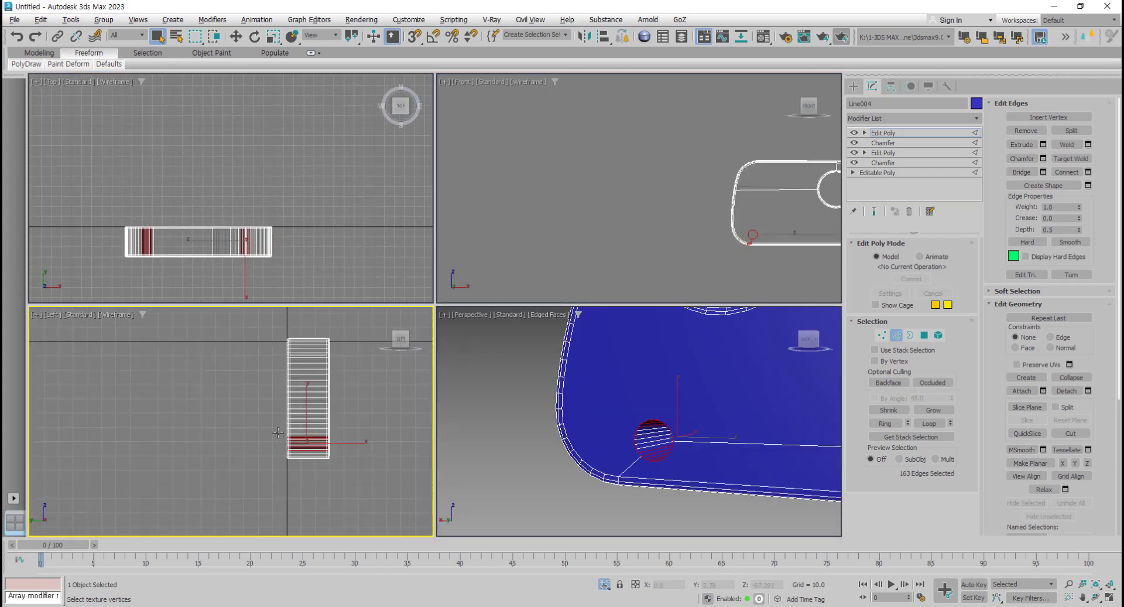
scroll(182, 258, "up", 2)
middle_click_drag(244, 235, 256, 237)
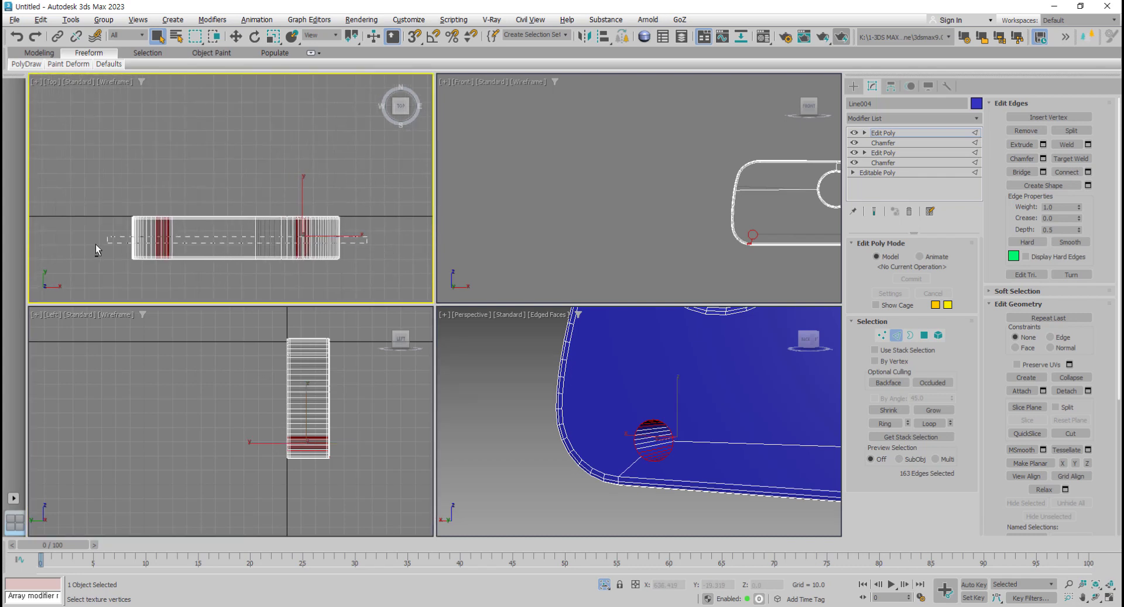
left_click_drag(333, 250, 92, 244, "alt")
left_click_drag(262, 250, 108, 245)
scroll(761, 468, "up", 3)
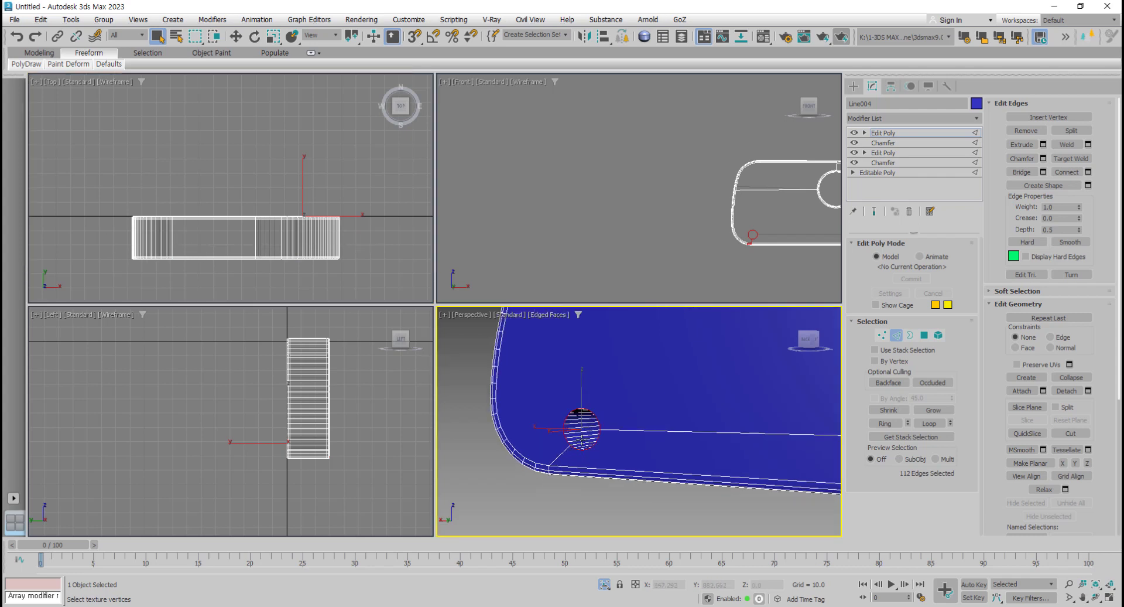
Step: In the maximized Perspective view, undo a stray wheel-hole selection to restore the 112-edge selection
key("alt+w")
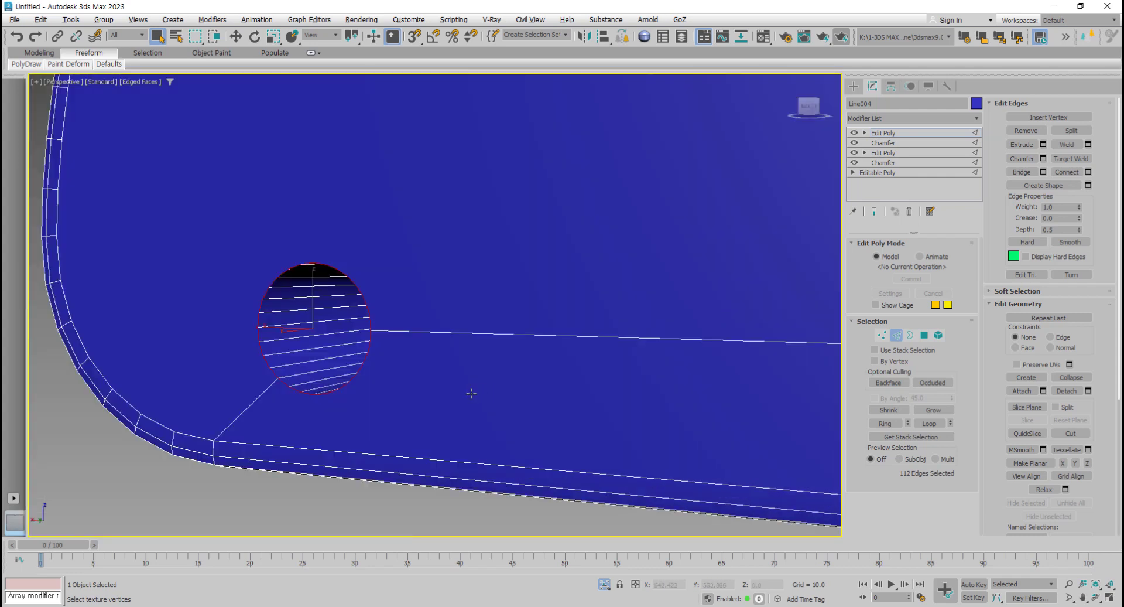
middle_click_drag(332, 398, 263, 229, "alt")
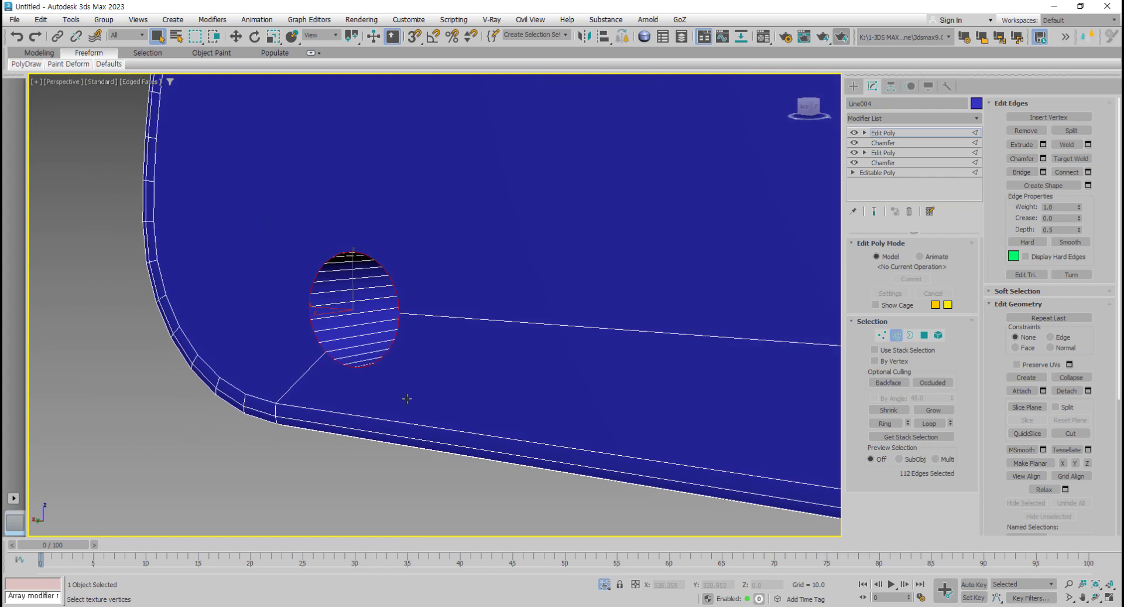
left_click_drag(272, 223, 410, 392)
key("ctrl+z")
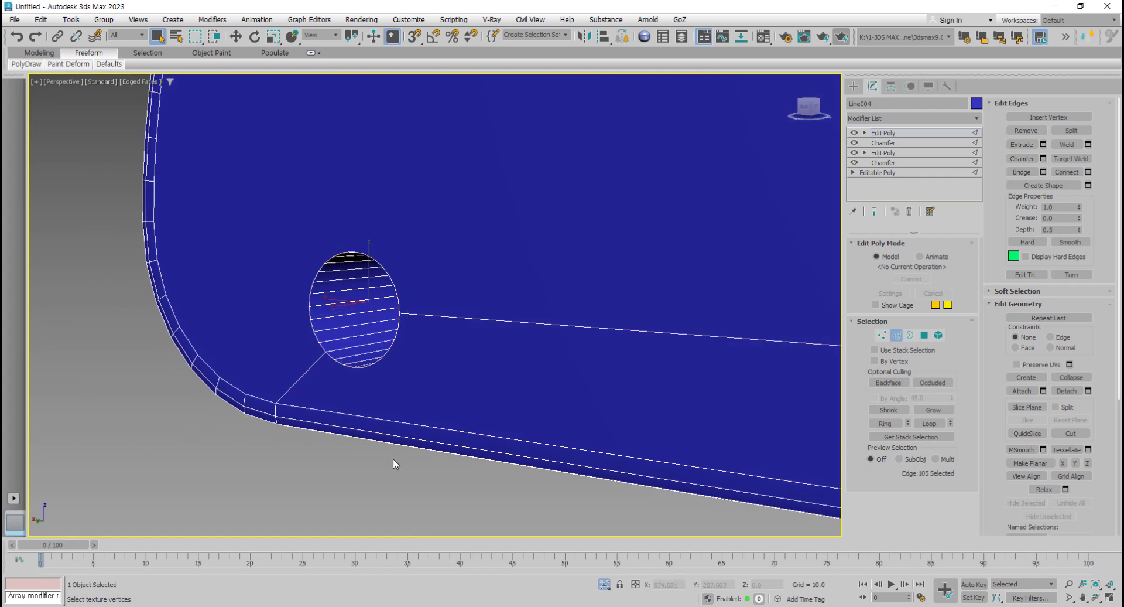
key("ctrl+z")
Step: Zoom out to the whole blue panel and open the Modifier List dropdown
scroll(299, 438, "down", 2)
scroll(299, 437, "down", 6)
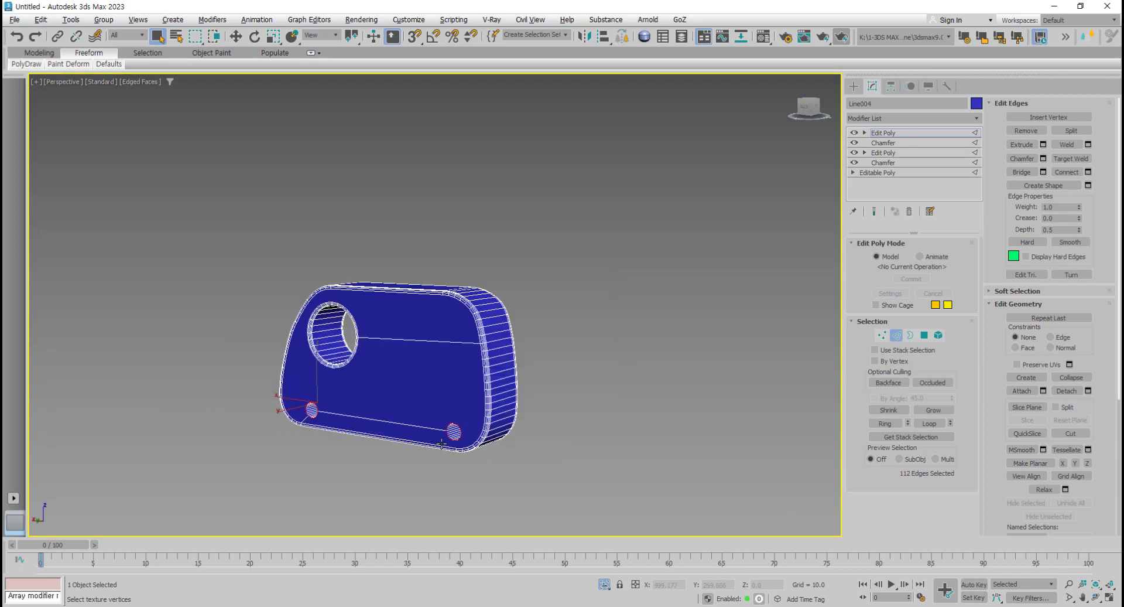
mouse_move(298, 438)
middle_mouse_down("alt")
mouse_move(474, 444)
mouse_move(402, 426)
mouse_move(429, 431)
middle_mouse_up("alt")
scroll(402, 426, "up", 5)
left_click(977, 117)
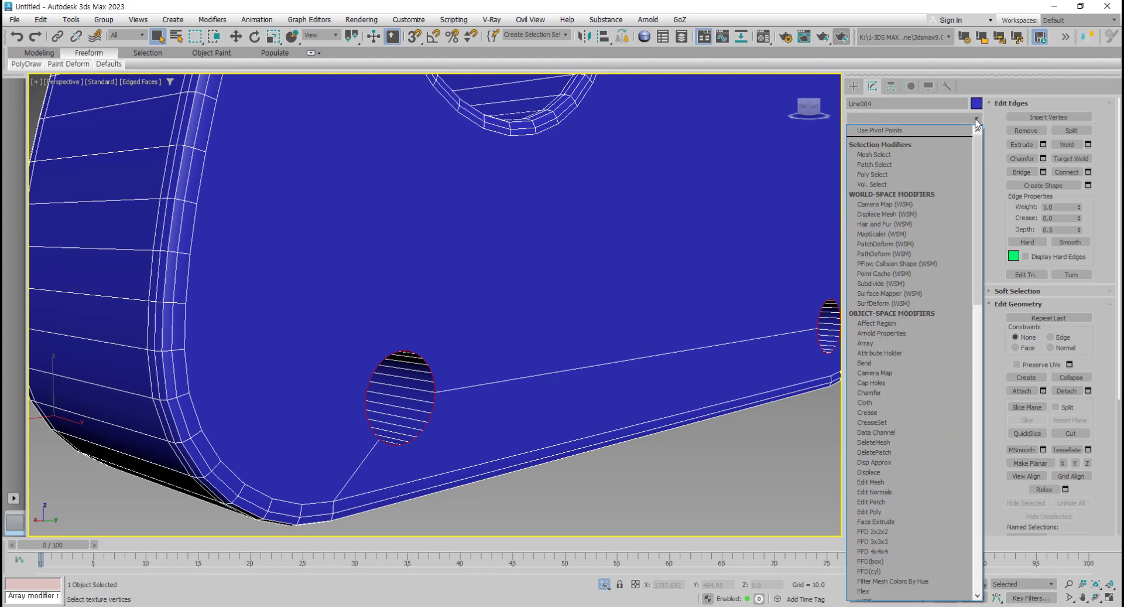
scroll(898, 455, "down", 2)
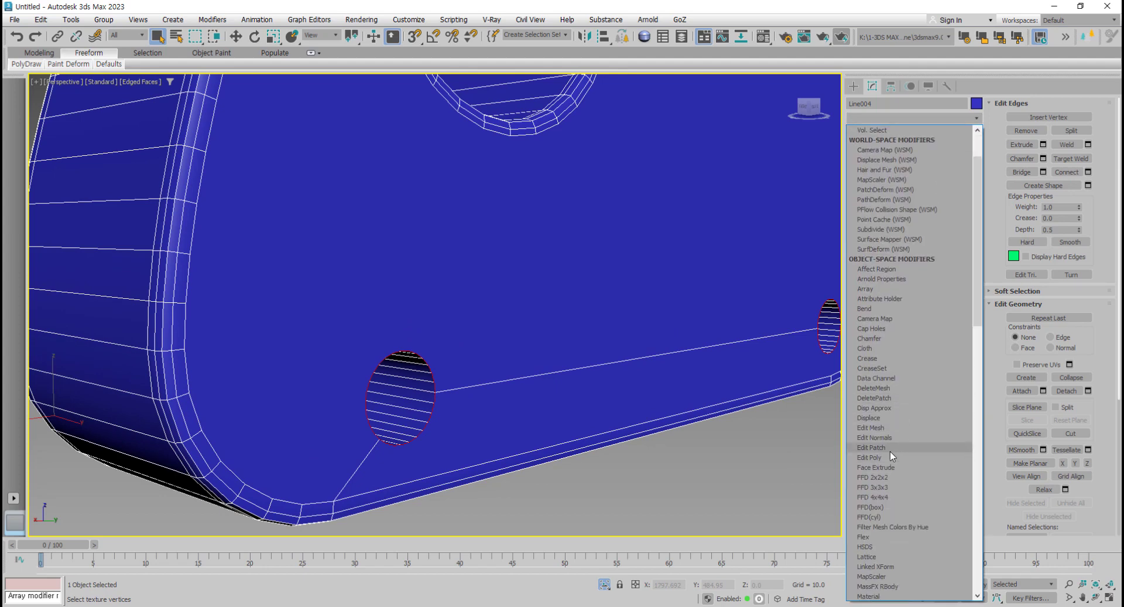
Step: Add a Chamfer modifier on the small-hole edges: Amount 0.27, Segments 1, Inset on at 0.12
left_click(880, 337)
middle_click_drag(626, 418, 608, 404, "alt")
scroll(582, 406, "up", 2)
left_click_drag(966, 355, 967, 389)
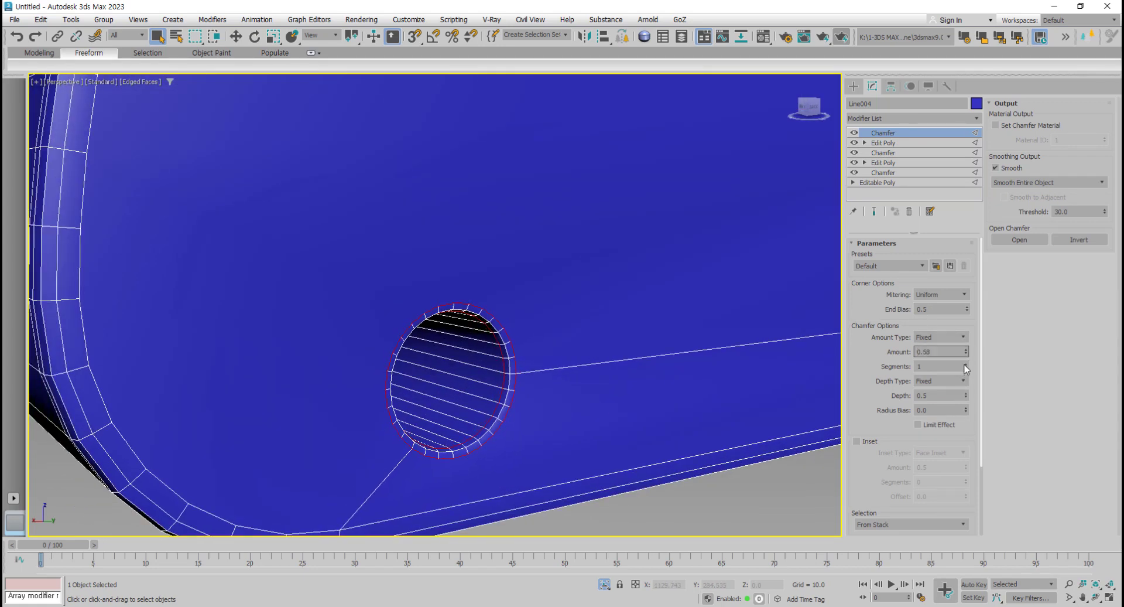
left_click(966, 363)
scroll(550, 408, "up", 3)
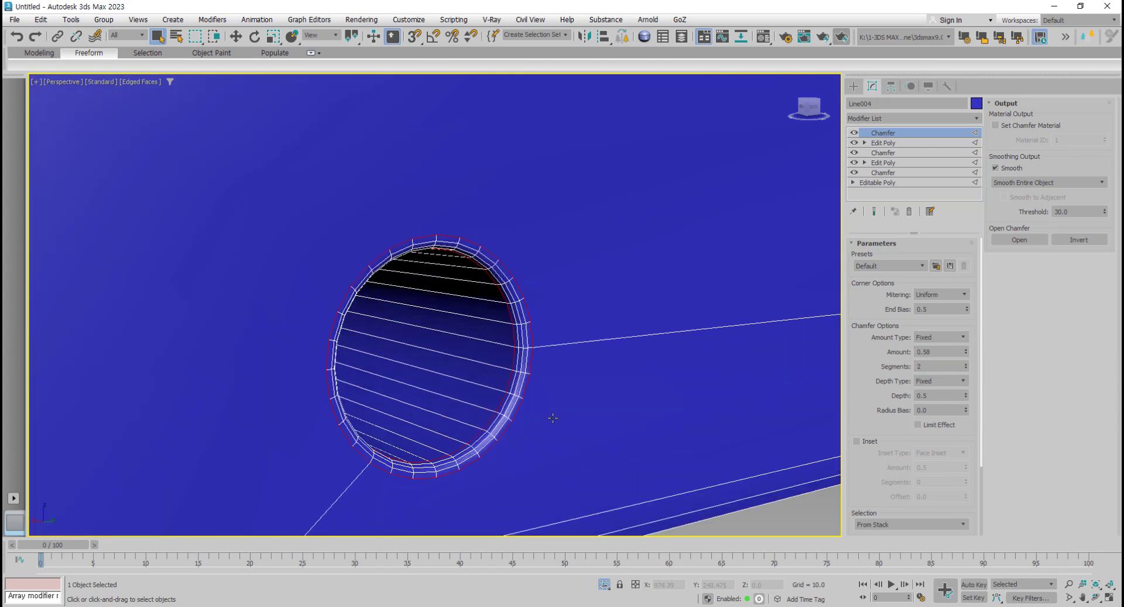
left_click(857, 441)
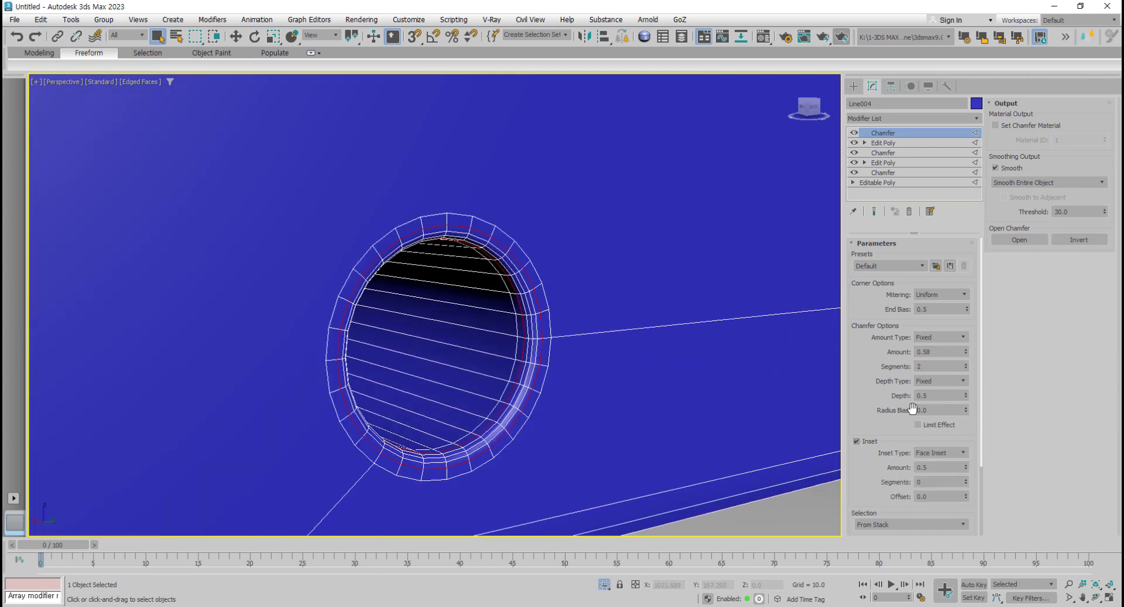
left_click(966, 368)
middle_click_drag(660, 454, 667, 456)
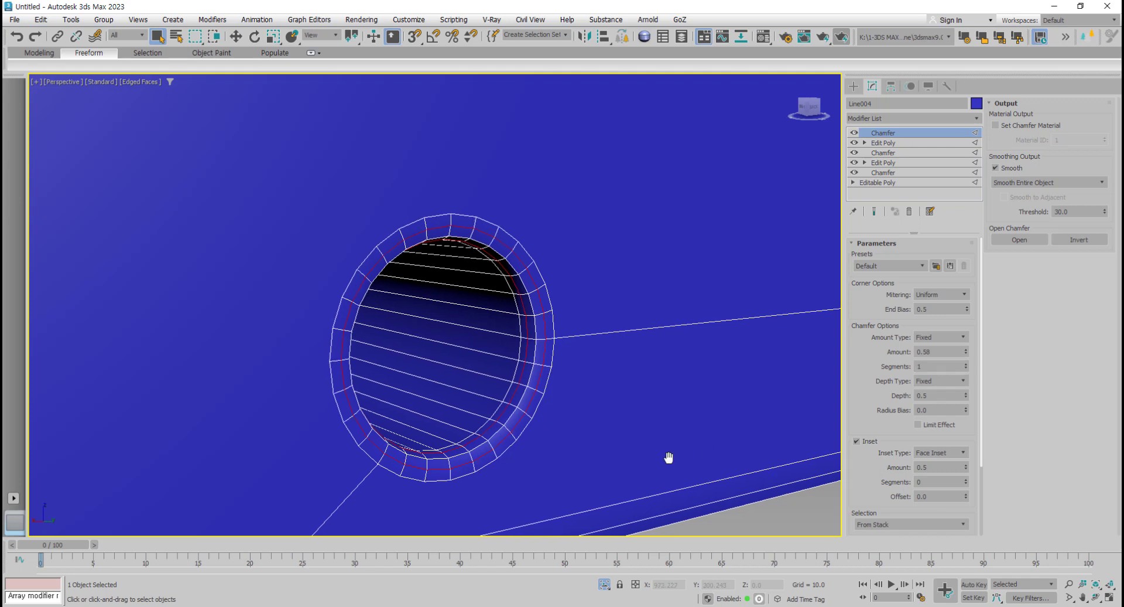
left_click_drag(966, 470, 964, 500)
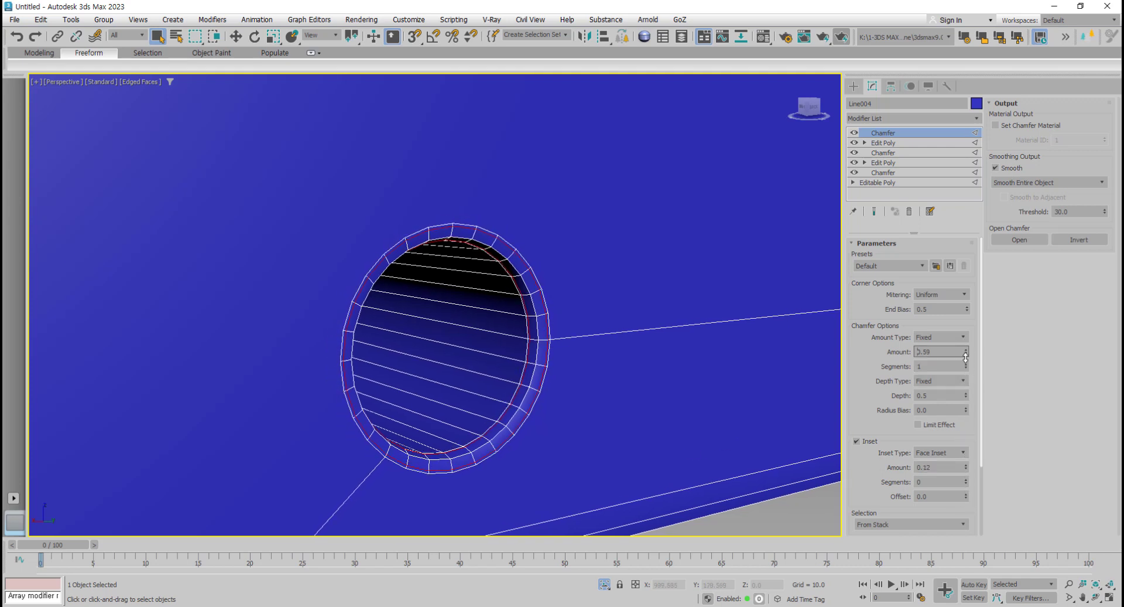
left_click_drag(966, 354, 965, 379)
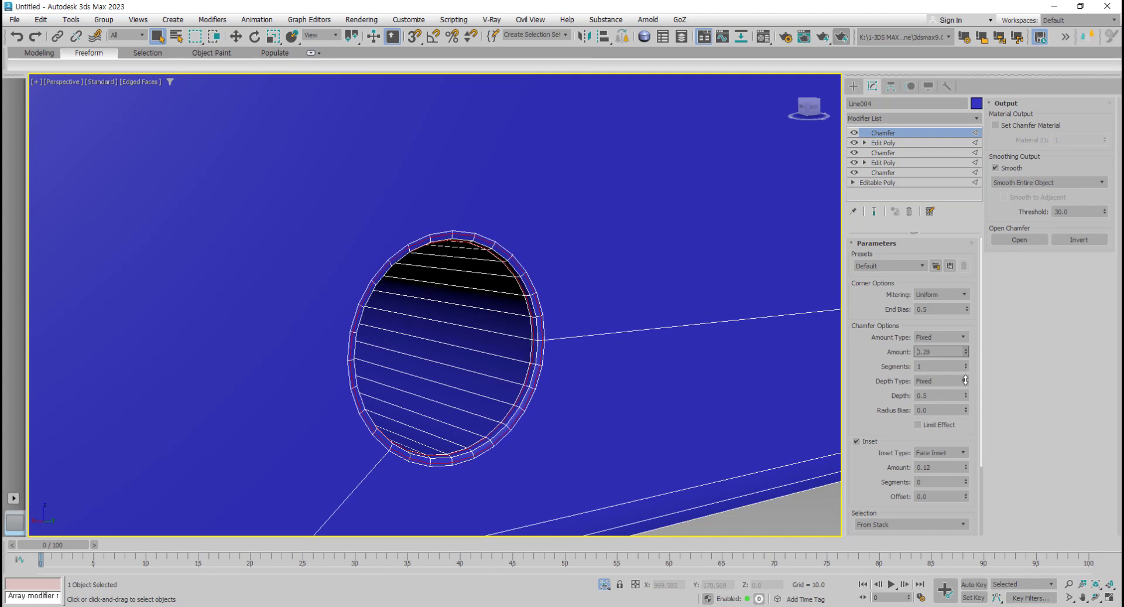
key("z")
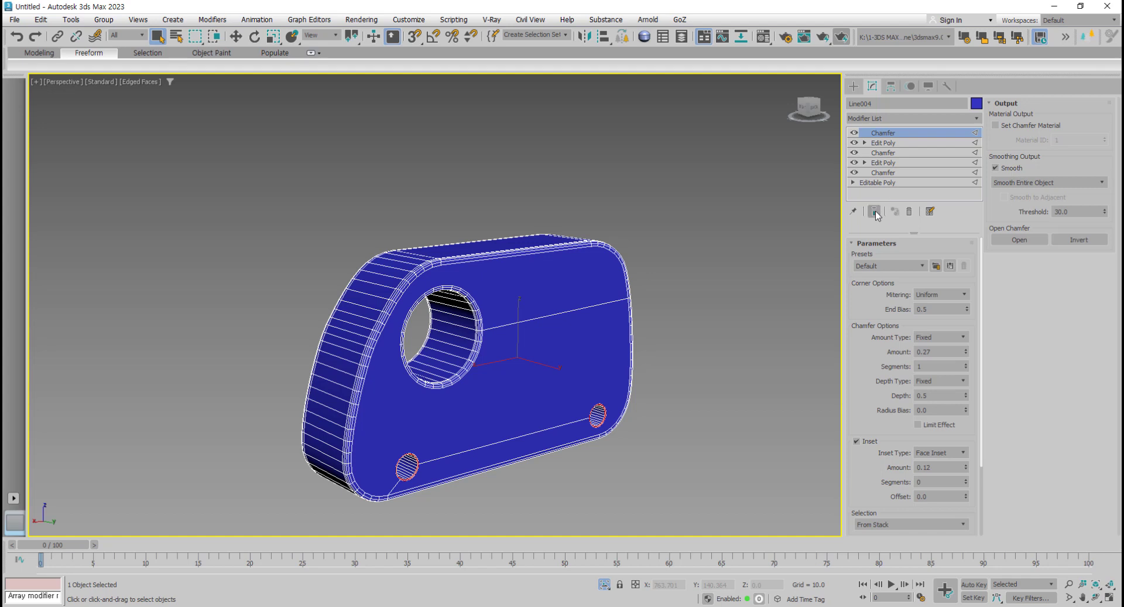
Step: Collapse Line004's entire modifier stack with Collapse All, confirming with Yes
right_click(878, 193)
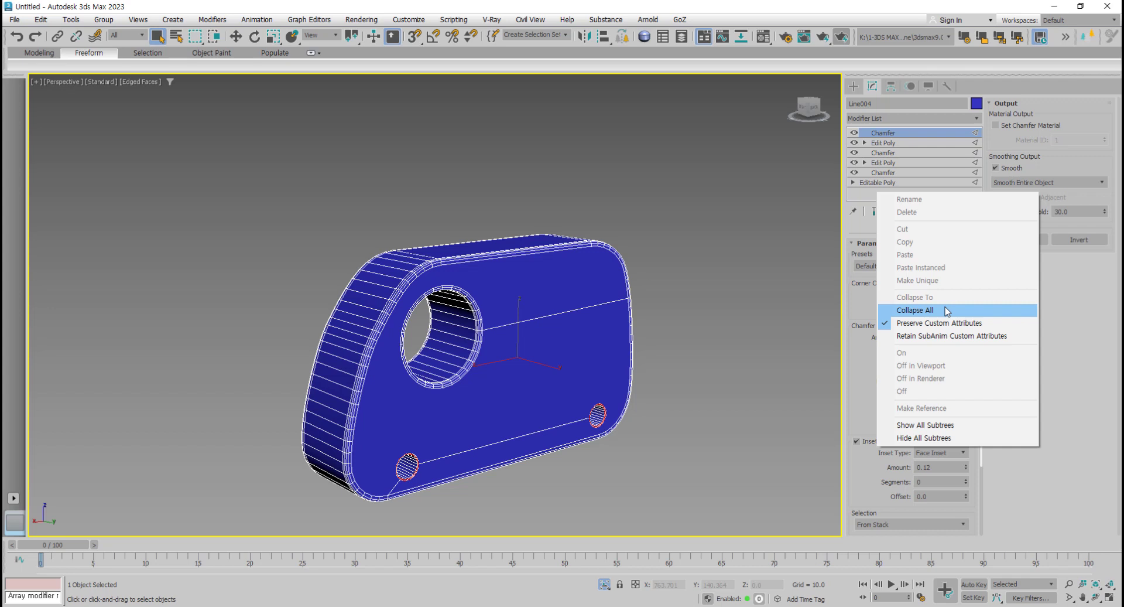
left_click(946, 311)
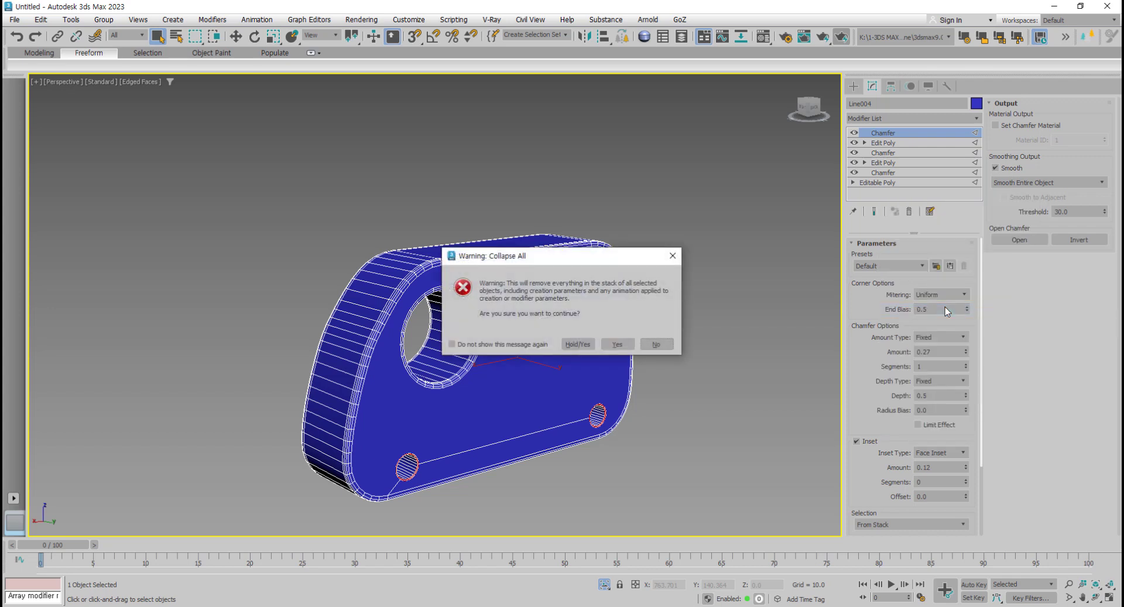
left_click(617, 344)
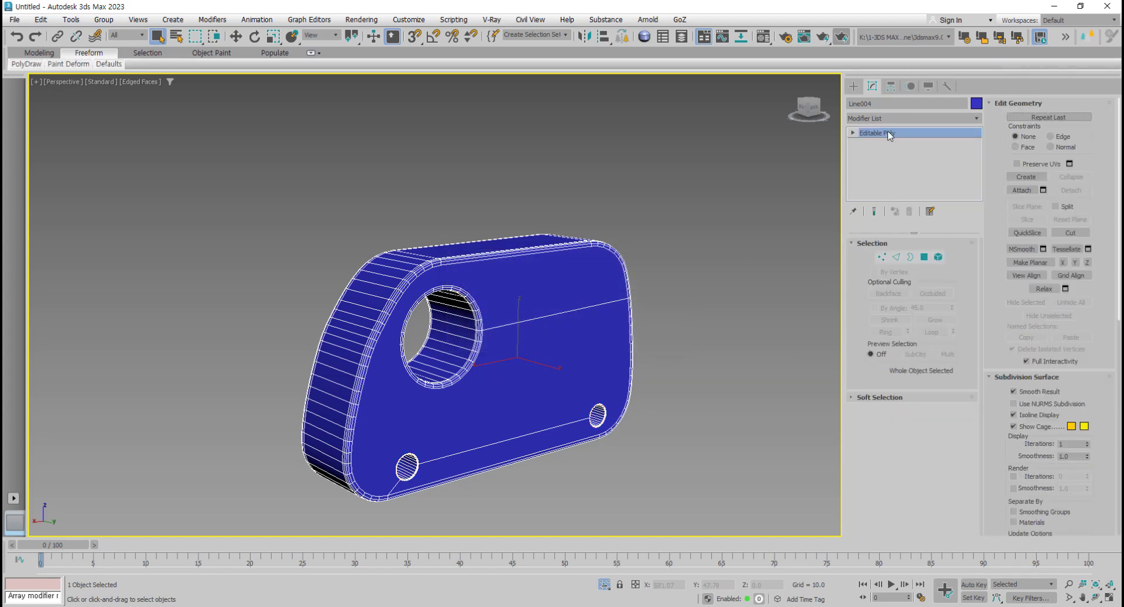
mouse_move(691, 404)
middle_mouse_down("alt")
mouse_move(706, 409)
mouse_move(686, 397)
mouse_move(714, 407)
mouse_move(681, 407)
middle_mouse_up("alt")
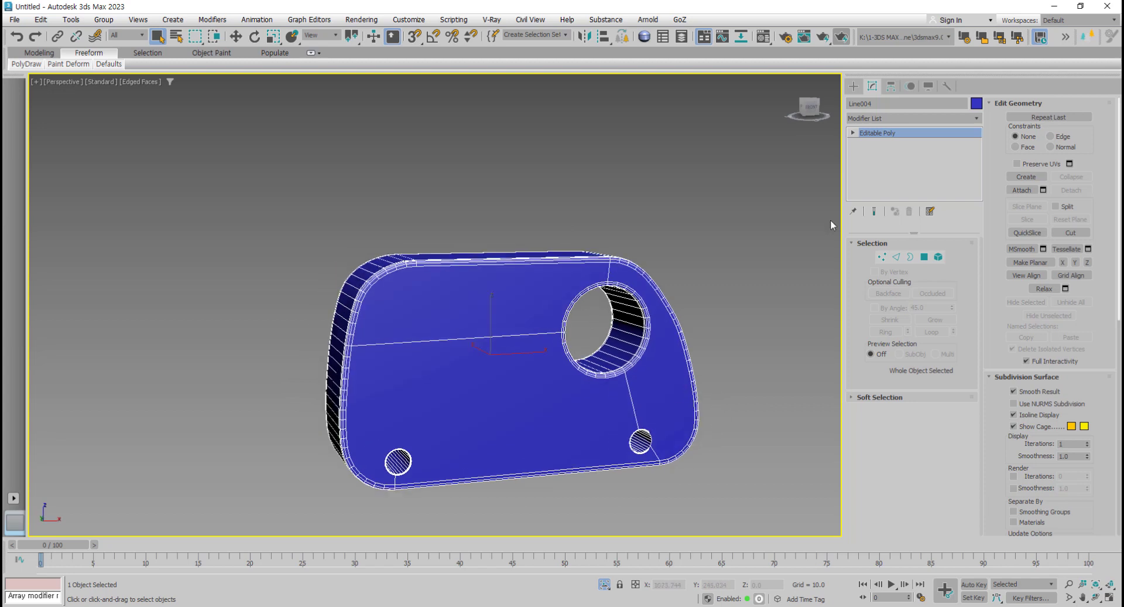
Step: Add a TurboSmooth modifier, delete it again, and deselect the panel
left_click(977, 119)
scroll(913, 427, "down", 5)
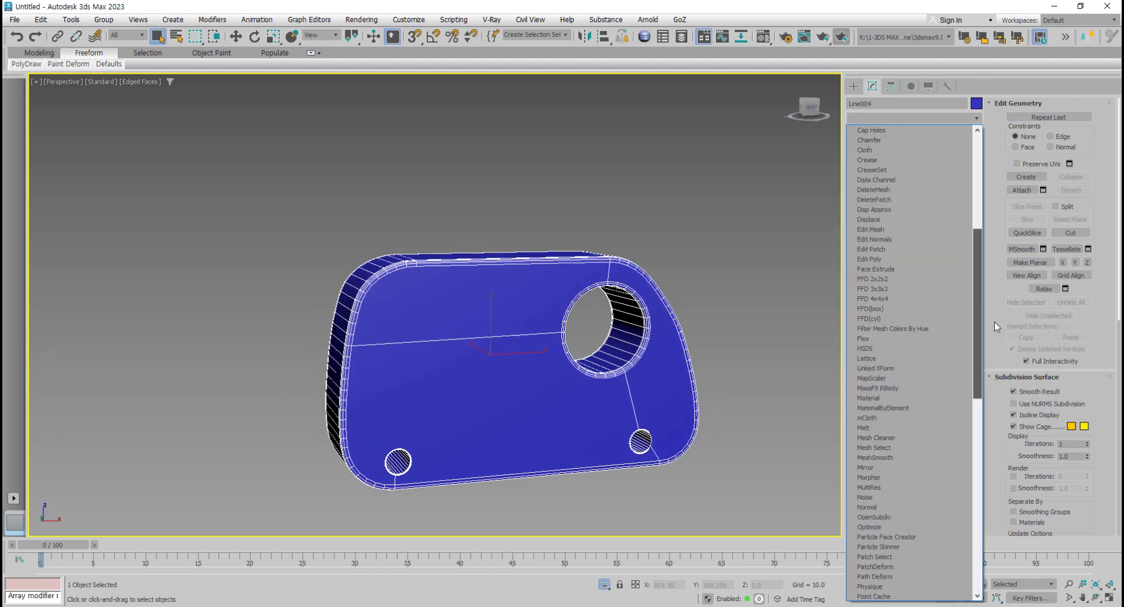
scroll(914, 427, "down", 5)
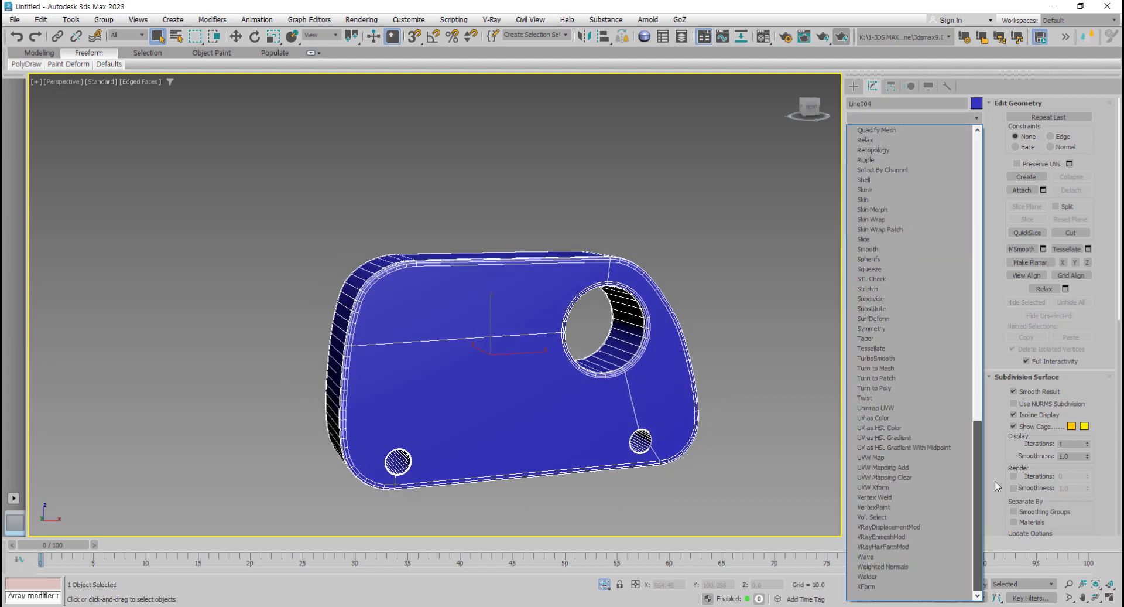
left_click(893, 358)
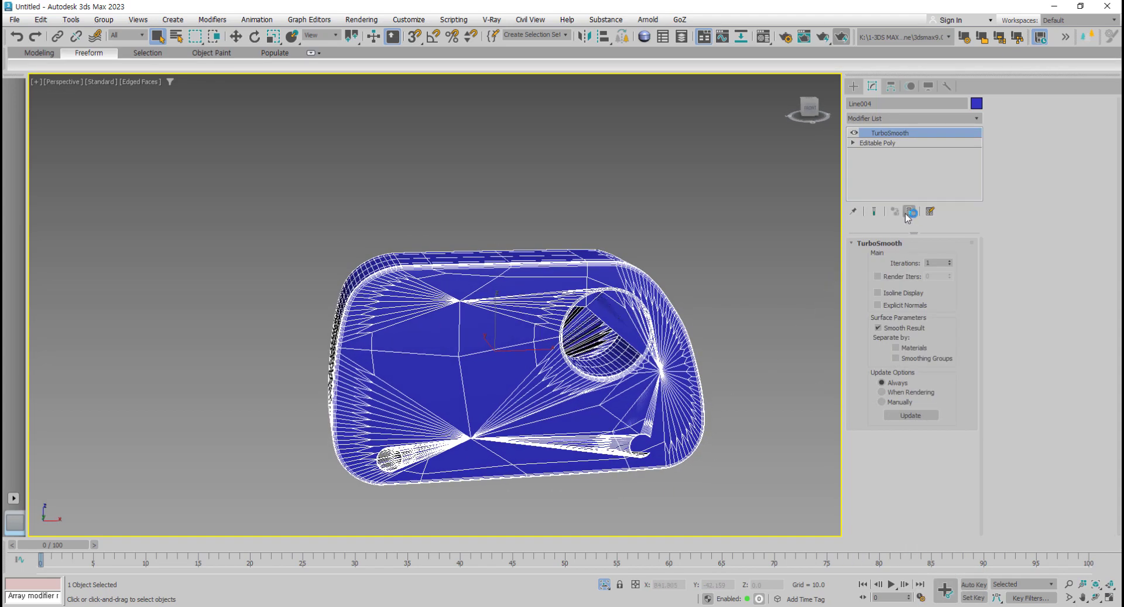
left_click(909, 211)
left_click(736, 402)
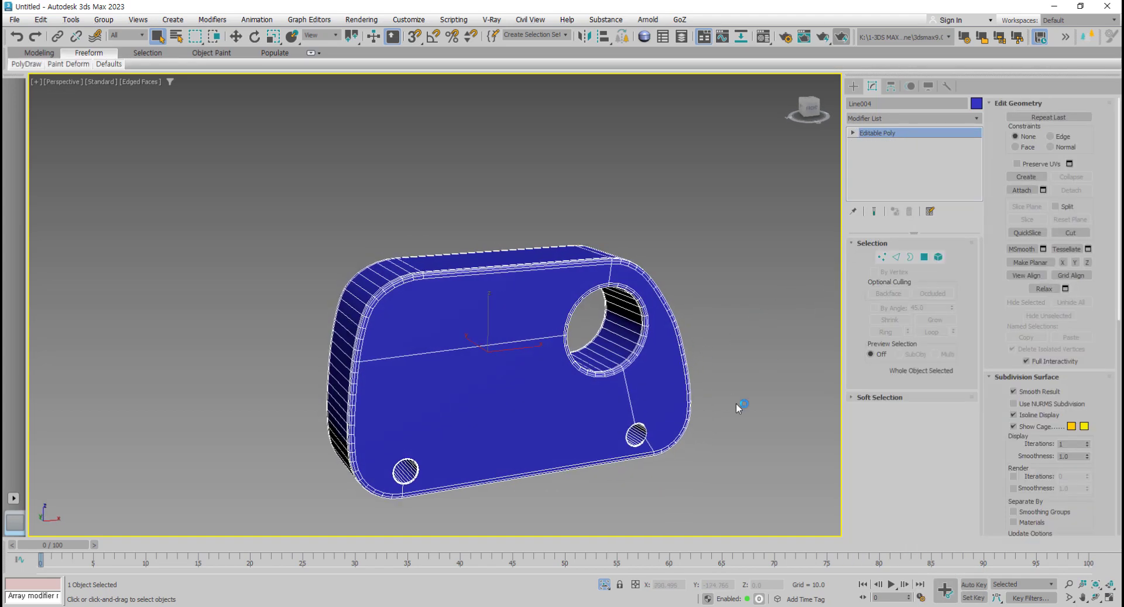
Step: Orbit toward the panel, turn Edged Faces on with F4, and select Line004
key("F4")
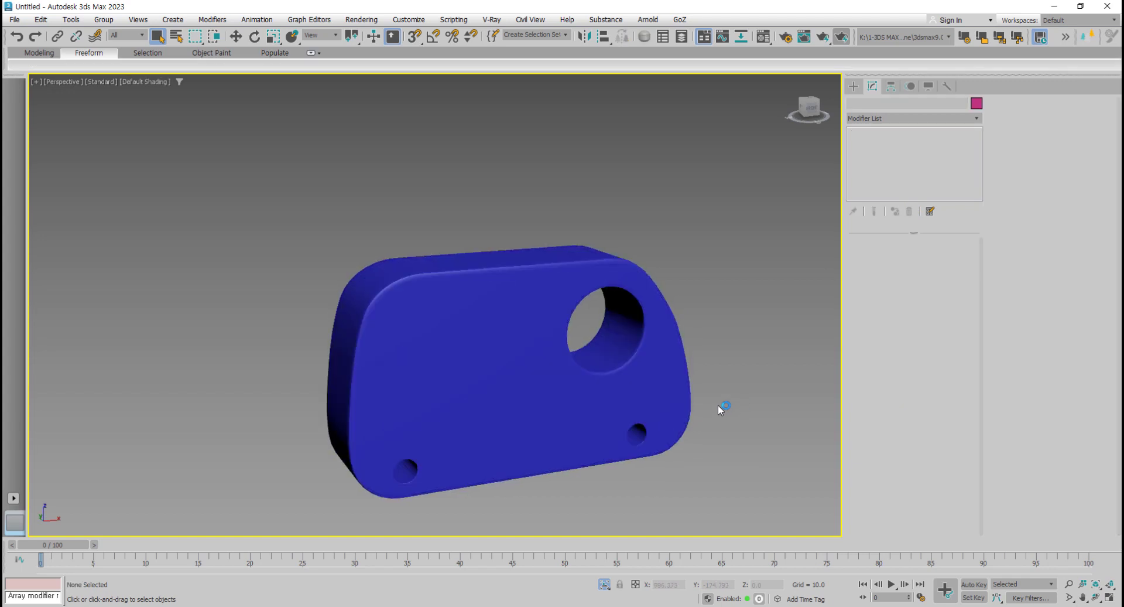
mouse_move(720, 410)
middle_mouse_down("alt")
mouse_move(623, 384)
mouse_move(425, 403)
mouse_move(464, 359)
mouse_move(382, 416)
mouse_move(403, 391)
mouse_move(459, 369)
mouse_move(339, 381)
middle_mouse_up("alt")
scroll(358, 379, "down", 5)
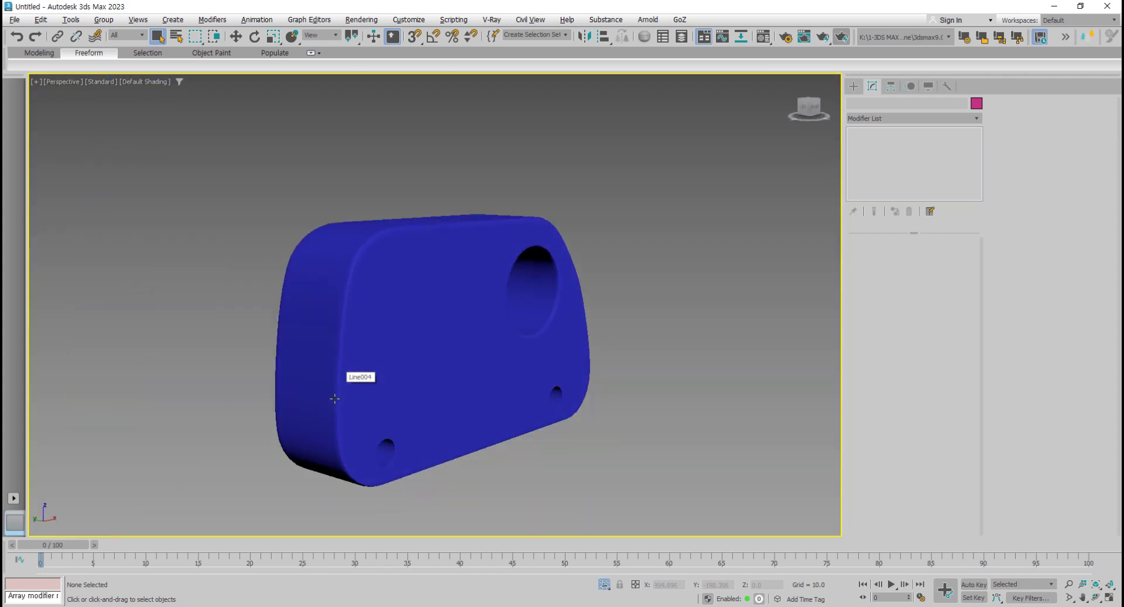
scroll(360, 351, "up", 4)
scroll(360, 332, "down", 1)
key("F4")
left_click(381, 371)
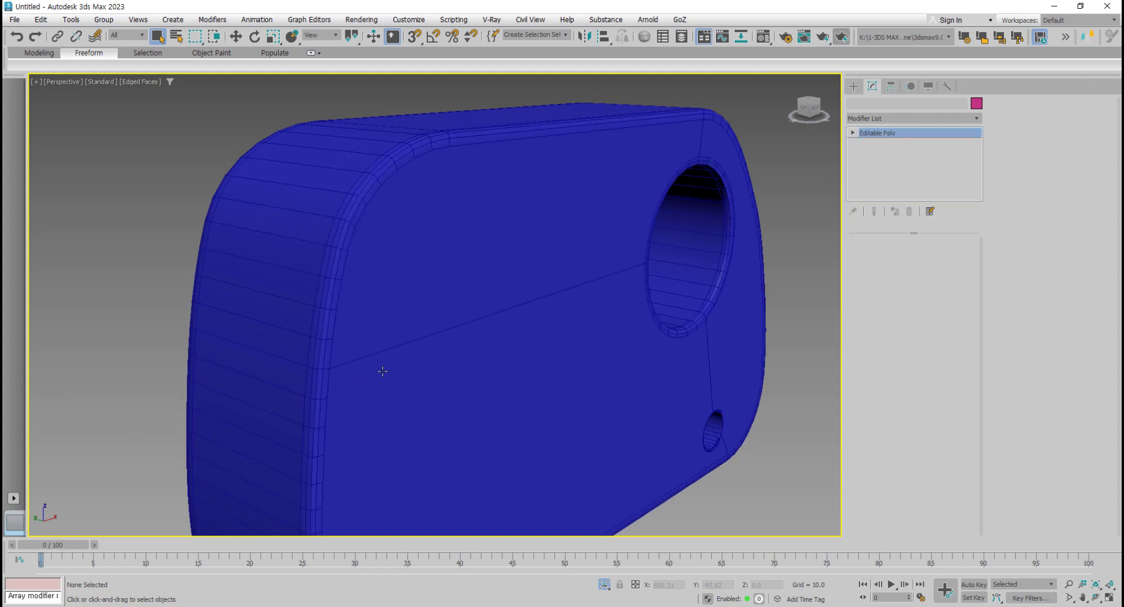
key("F4")
key("F4")
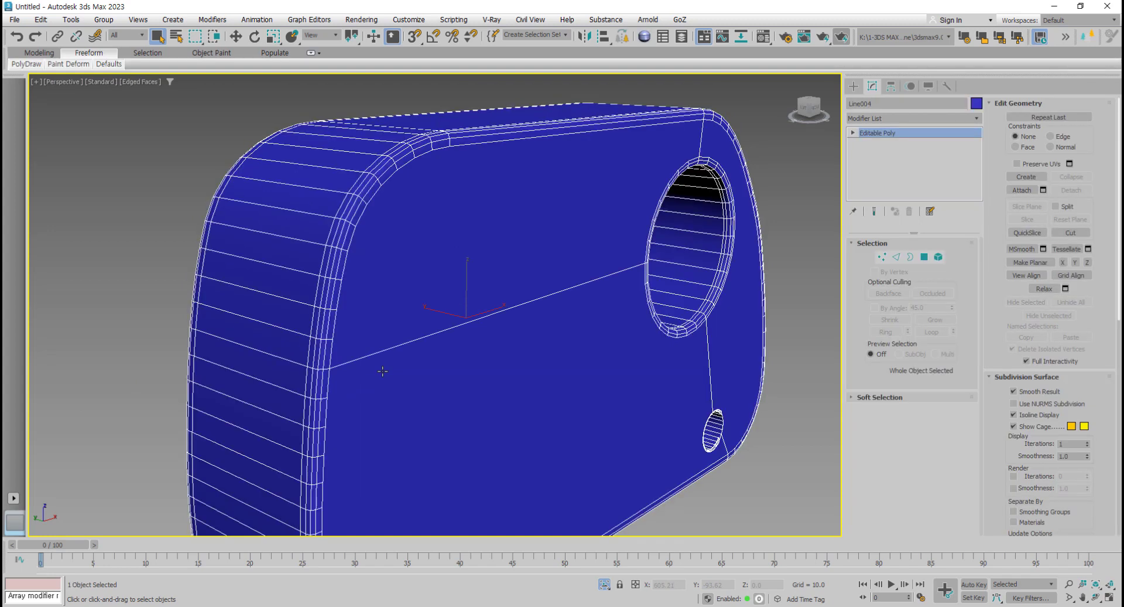
scroll(432, 376, "down", 3)
scroll(477, 375, "down", 1)
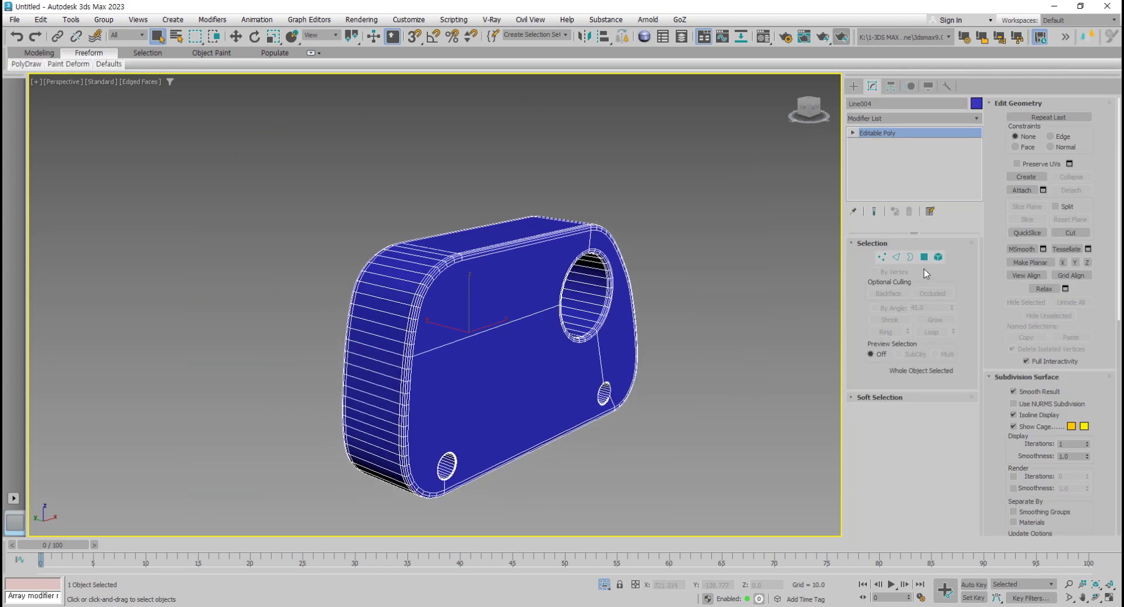
Step: Switch to Polygon sub-object mode and box-select every polygon of the panel
left_click(938, 256)
left_click_drag(740, 176, 284, 541)
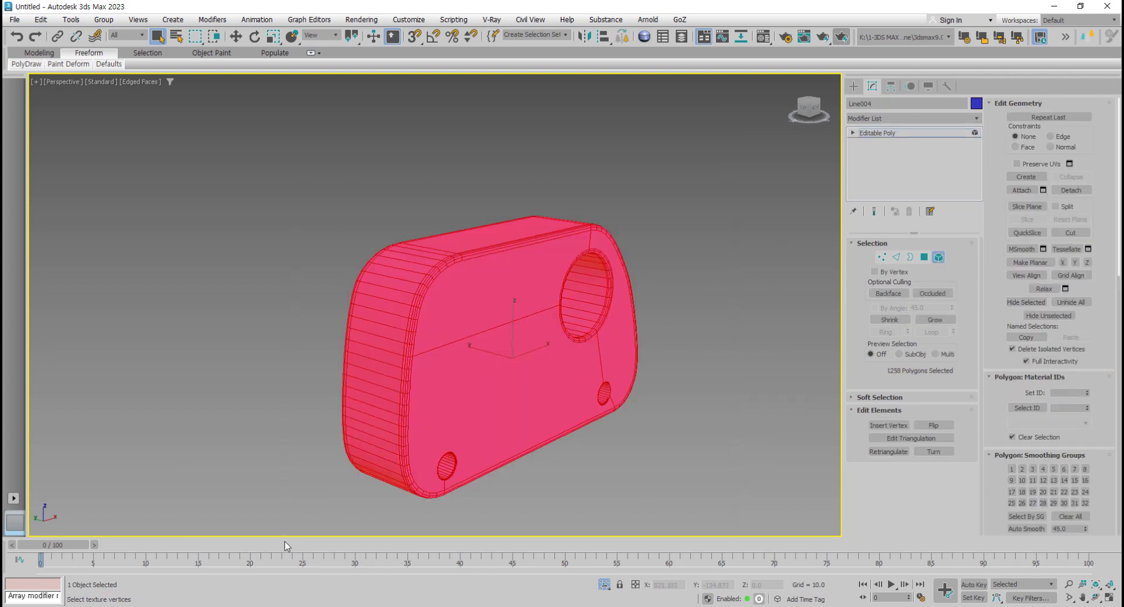
left_click(924, 256)
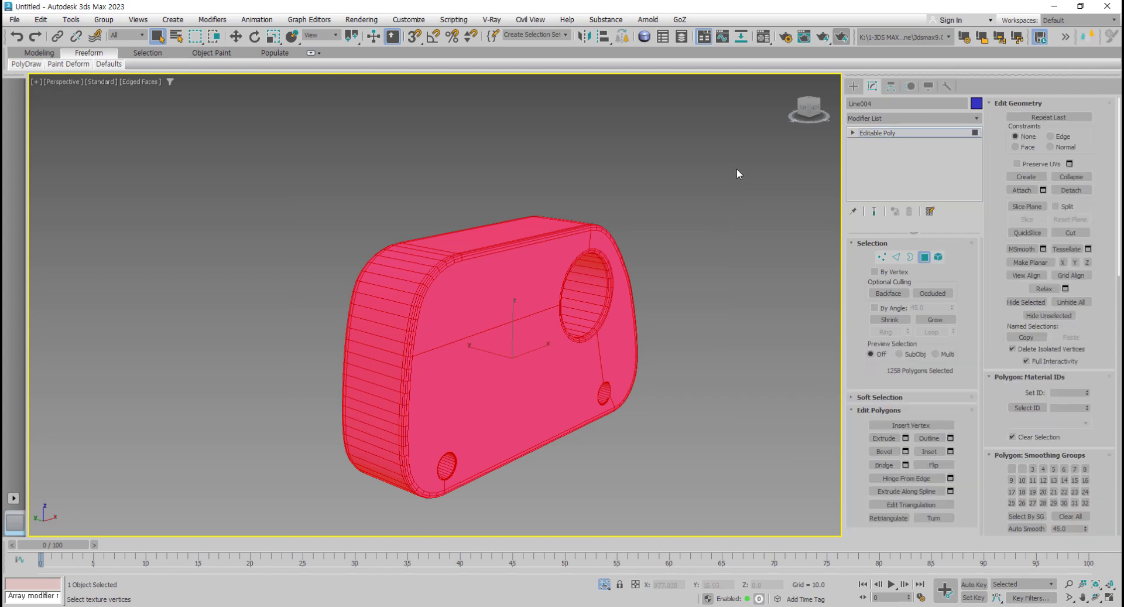
left_click_drag(736, 167, 271, 536)
middle_click_drag(525, 368, 640, 406, "alt")
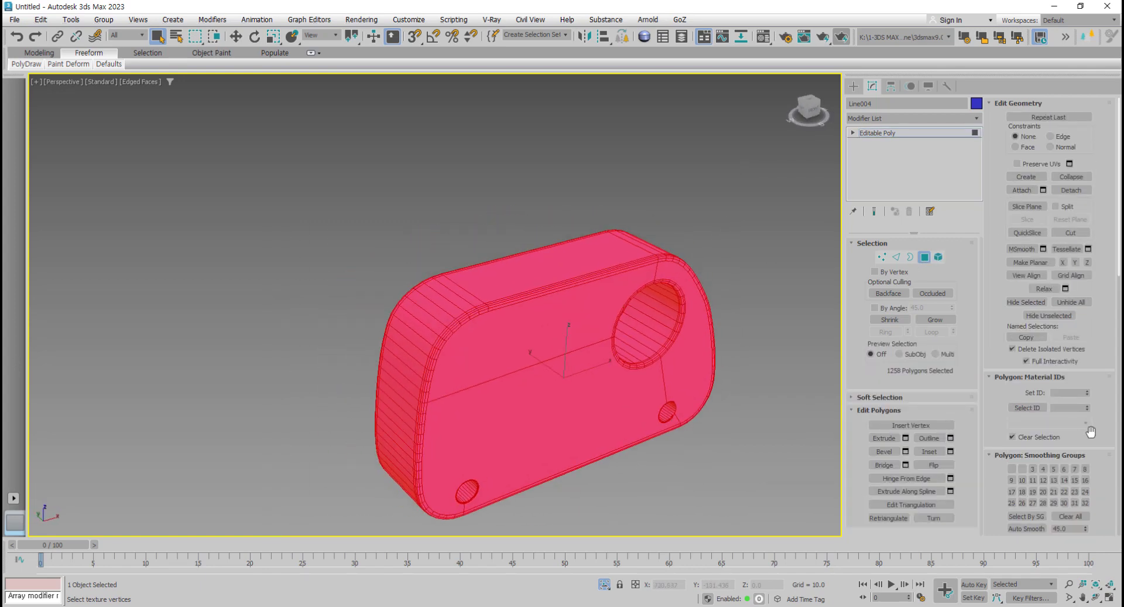
scroll(1091, 441, "down", 1)
scroll(1067, 493, "down", 1)
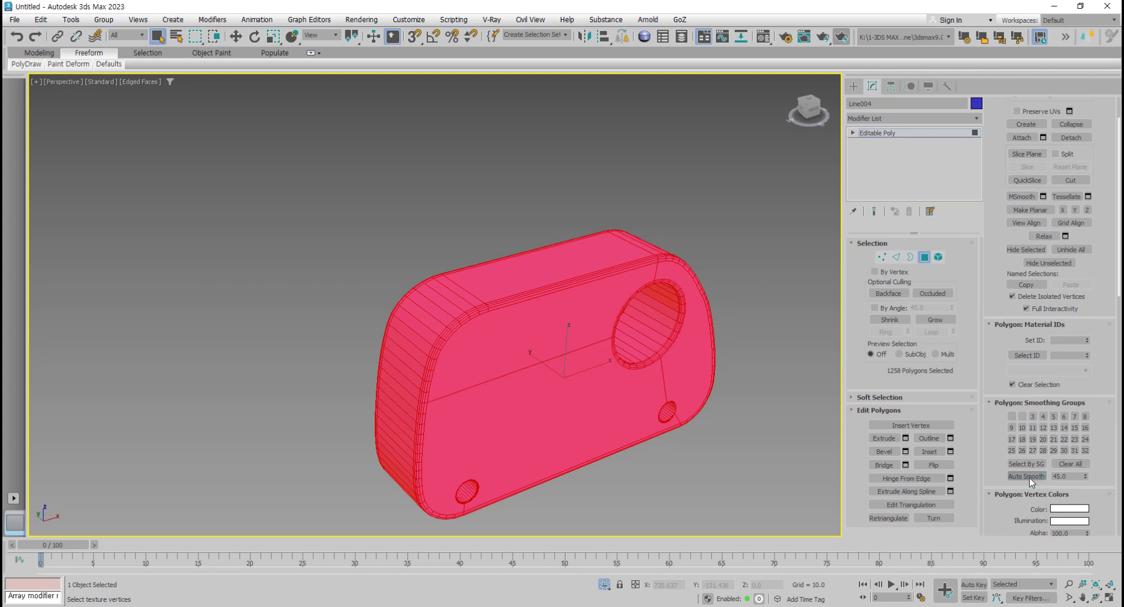
Step: Clear the selection and inspect the panel's shading without edges from the top and front
left_click(751, 507)
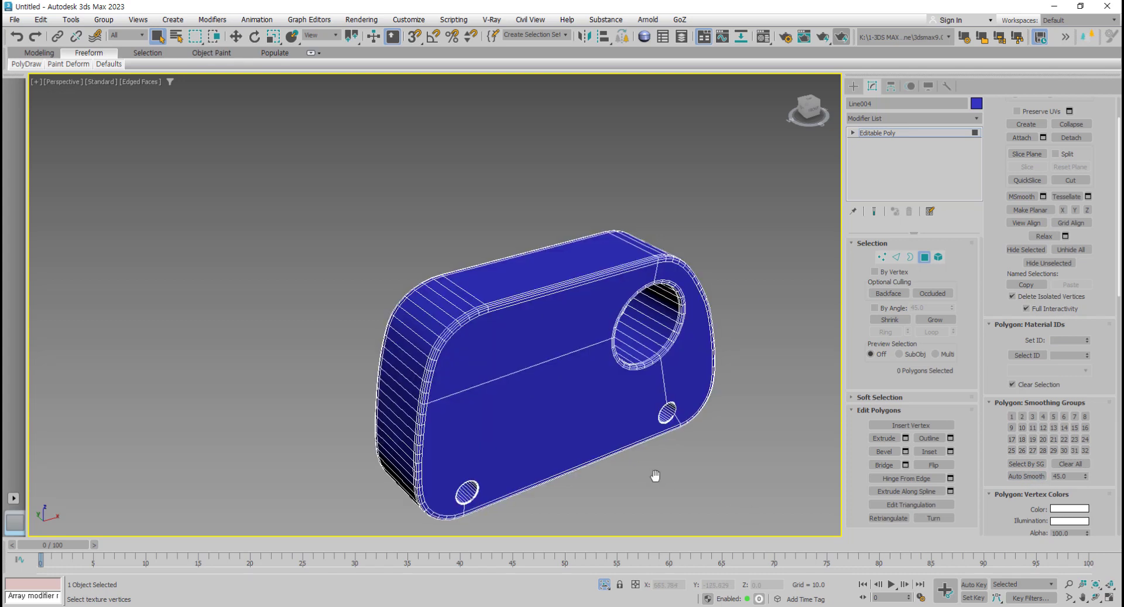
key("F4")
scroll(656, 475, "up", 2)
scroll(656, 475, "up", 2)
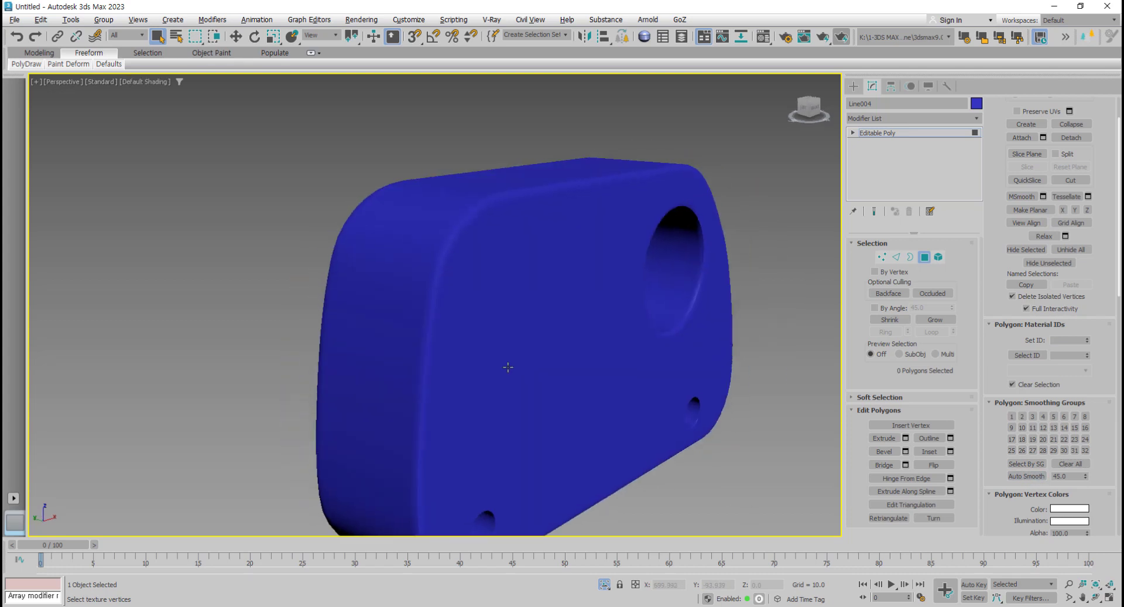
scroll(460, 319, "up", 4)
mouse_move(459, 319)
middle_mouse_down("alt")
mouse_move(426, 303)
mouse_move(456, 299)
mouse_move(464, 368)
middle_mouse_up("alt")
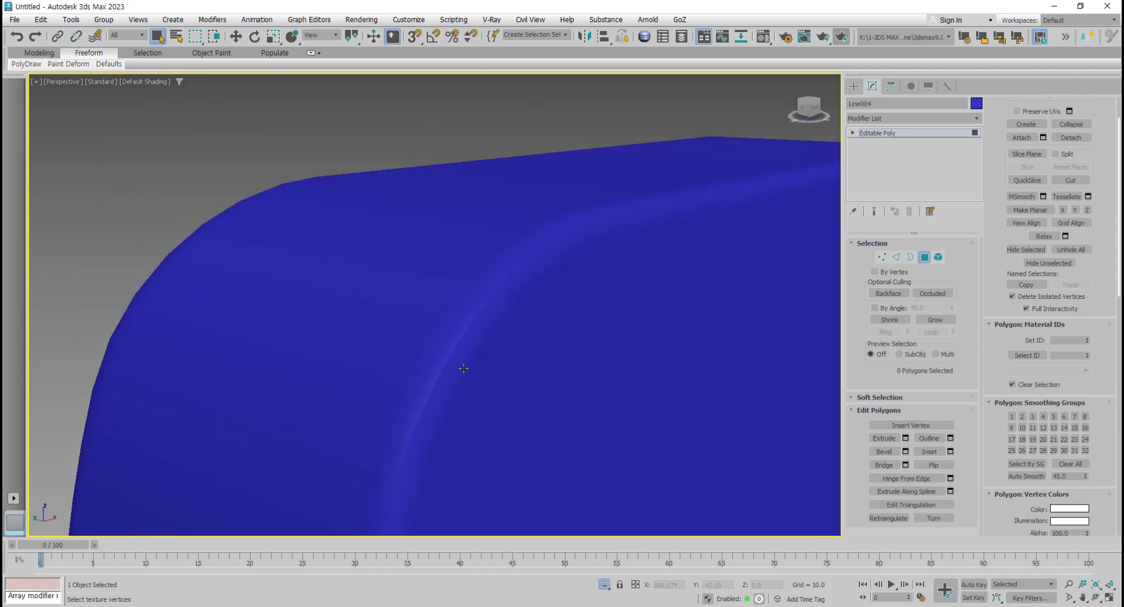
scroll(536, 251, "down", 4)
middle_click_drag(527, 305, 431, 293, "alt")
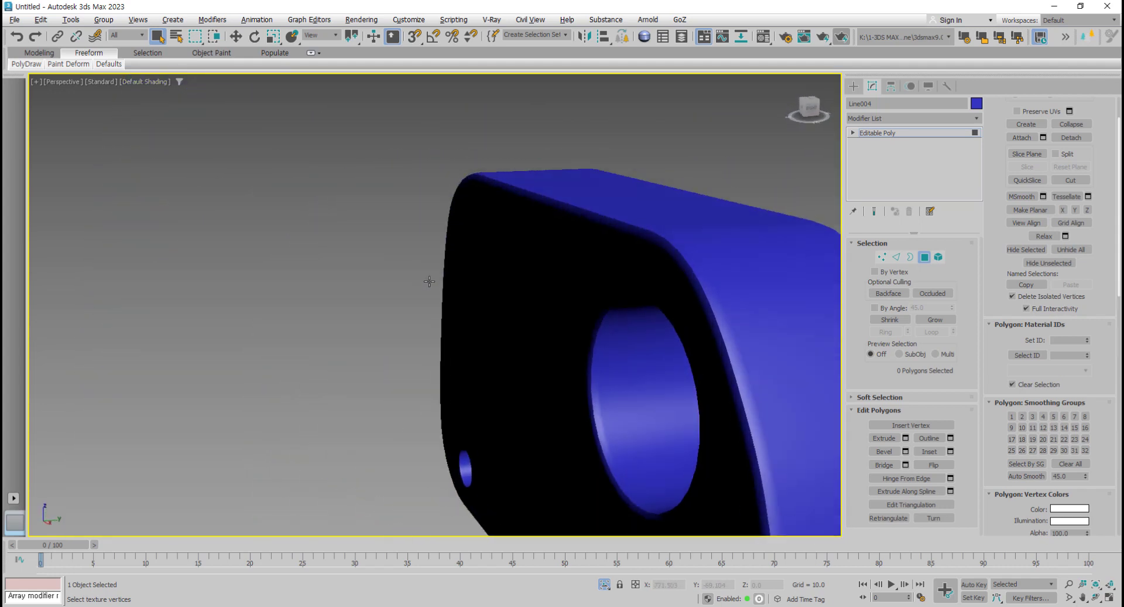
scroll(563, 317, "up", 2)
scroll(564, 318, "up", 2)
scroll(620, 351, "up", 2)
Step: Check the large hole's edge with Edged Faces toggled, then select all 1258 polygons with Ctrl+A
key("F4")
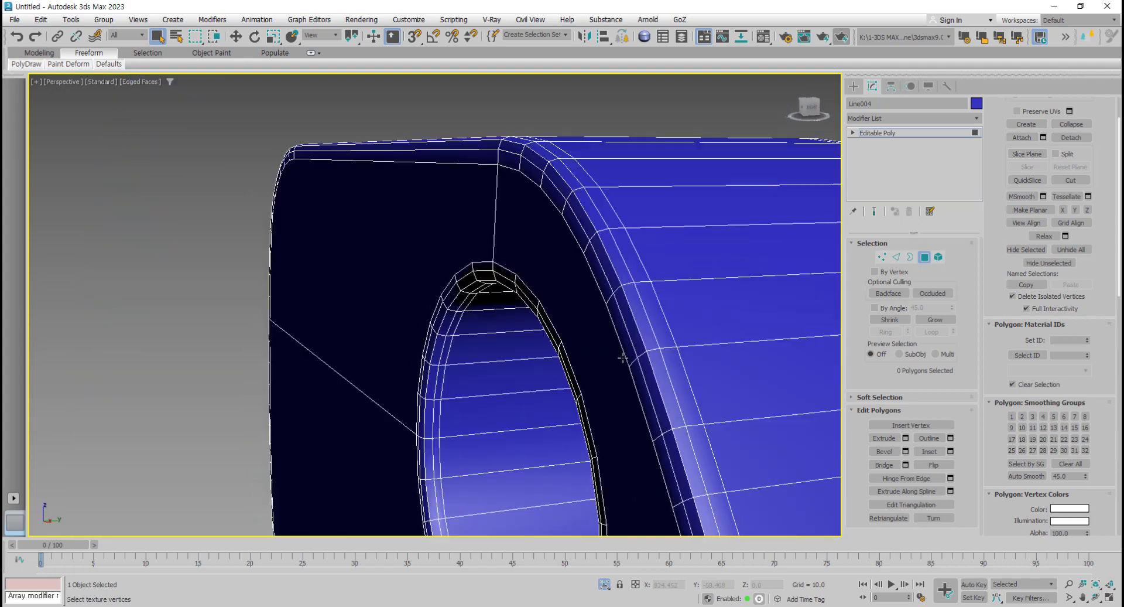
scroll(676, 357, "up", 1)
middle_click_drag(676, 358, 597, 370)
key("F4")
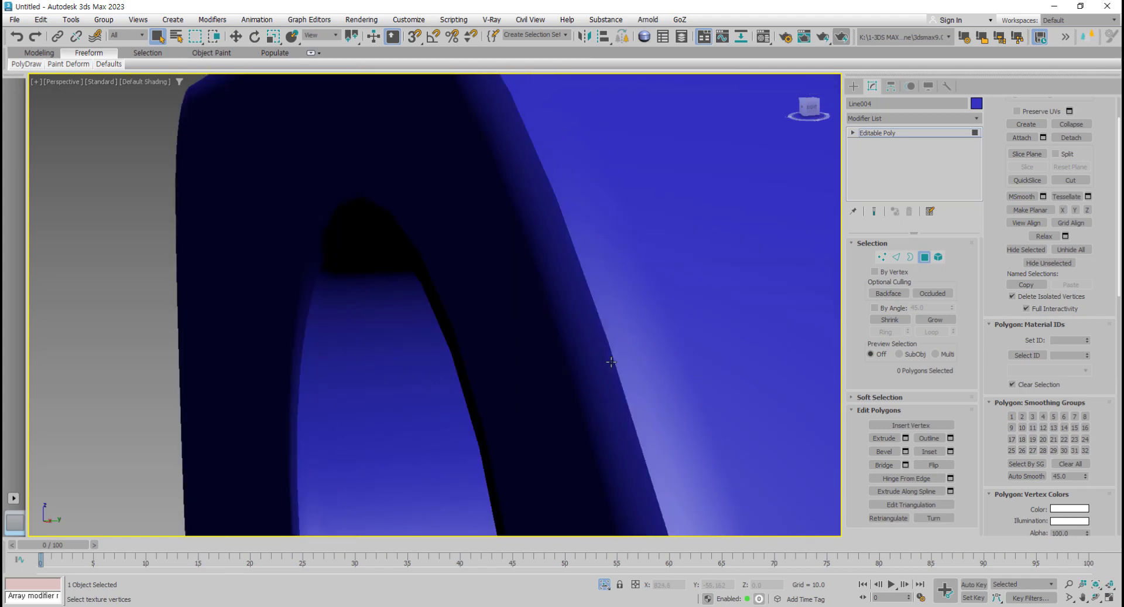
scroll(610, 362, "down", 8)
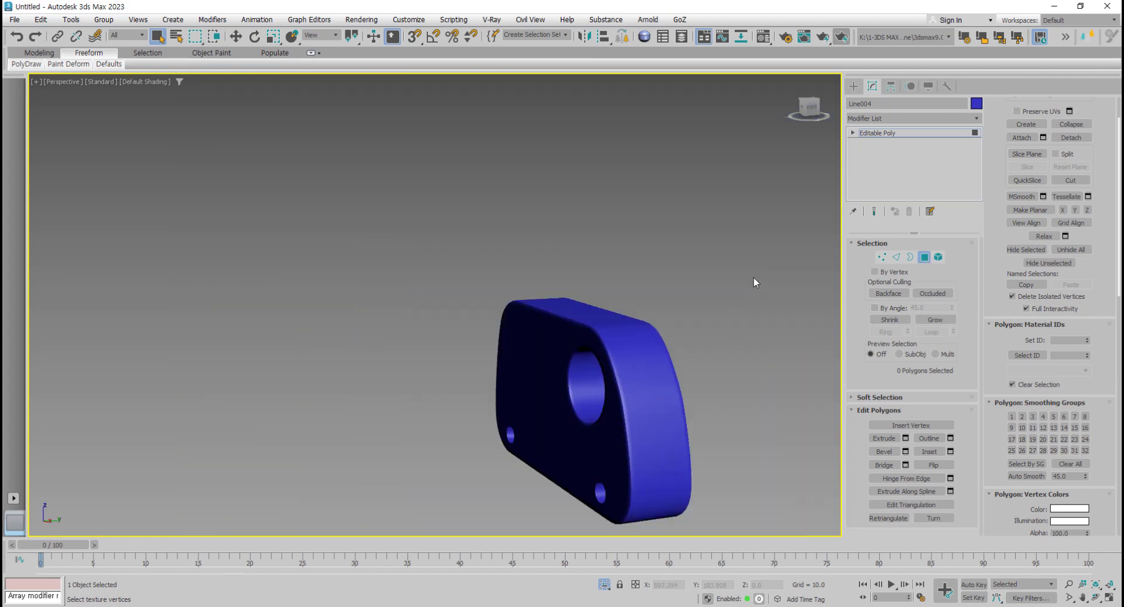
key("ctrl+a")
middle_click_drag(529, 504, 643, 515, "alt")
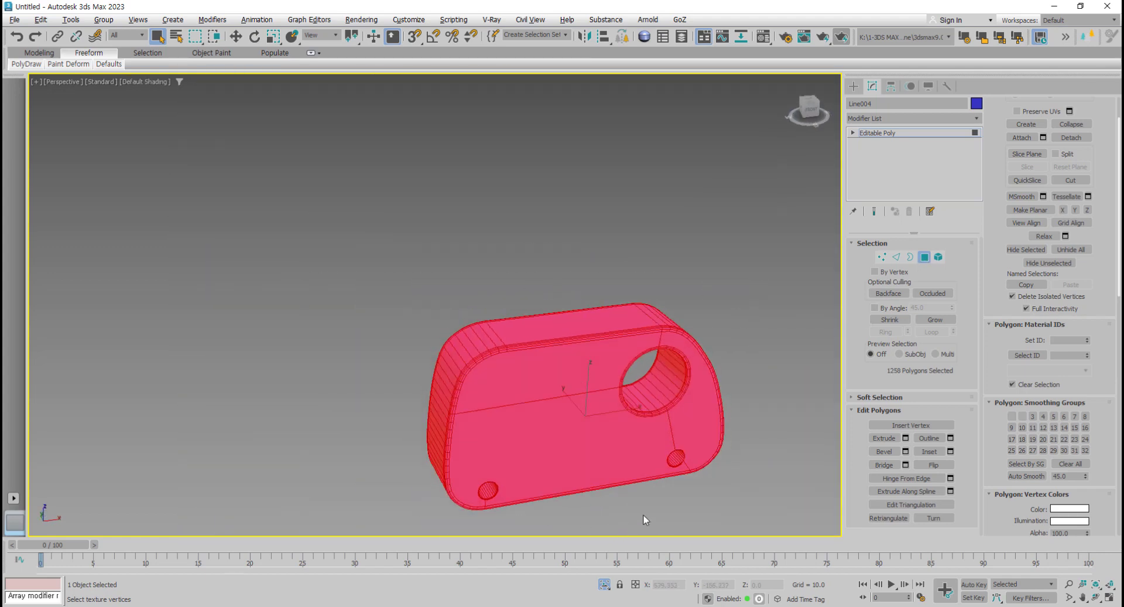
Step: Auto Smooth all the panel's polygons at a 90° threshold, then clear the selection
double_click(1071, 476)
left_click(1019, 477)
left_click(757, 479)
scroll(486, 367, "up", 3)
scroll(489, 369, "up", 3)
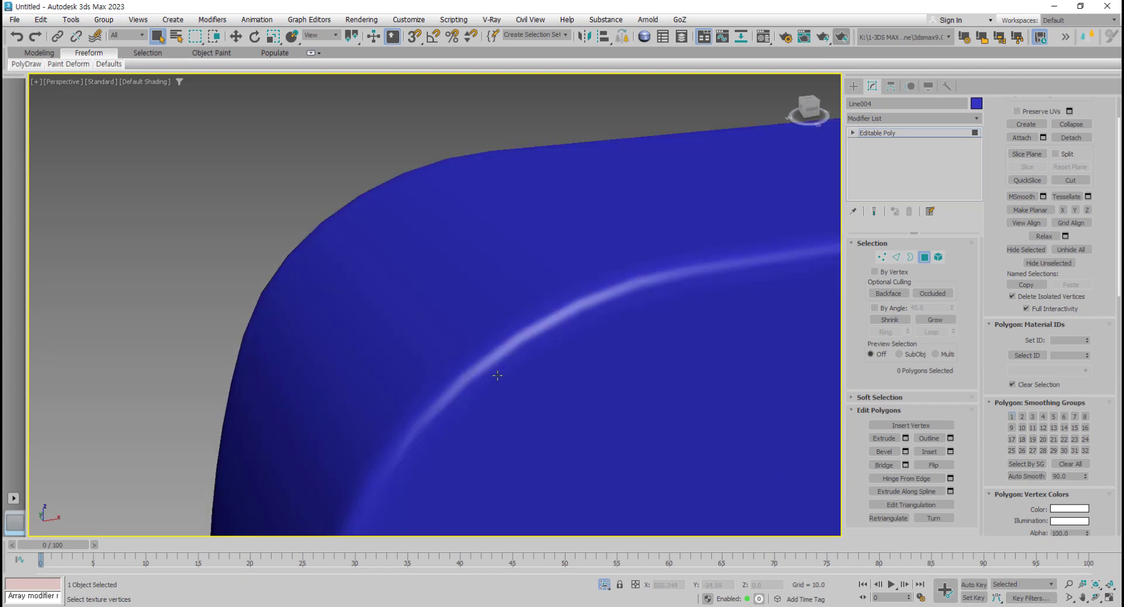
scroll(494, 372, "down", 4)
middle_click_drag(527, 372, 741, 396, "alt")
scroll(741, 397, "up", 3)
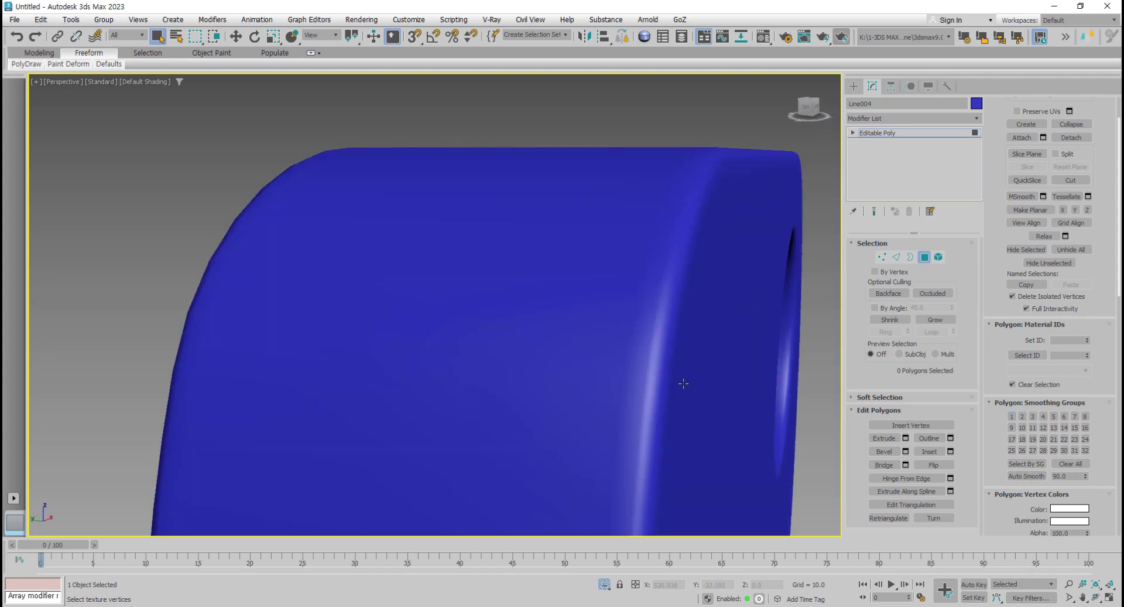
scroll(682, 381, "up", 3)
scroll(622, 384, "down", 2)
scroll(379, 358, "up", 1)
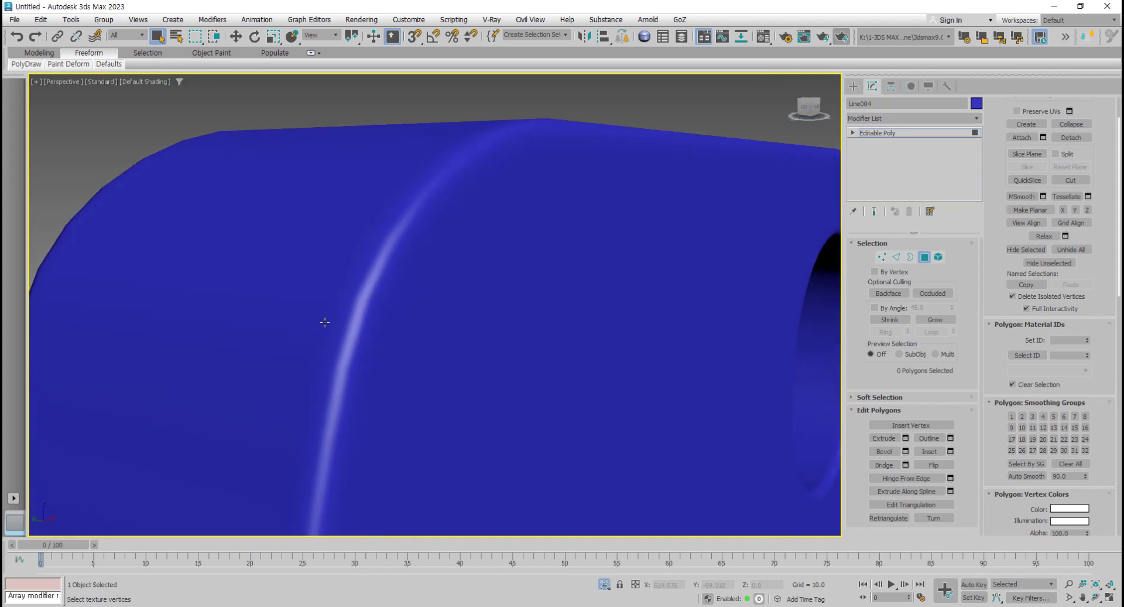
scroll(325, 321, "down", 3)
scroll(325, 322, "down", 2)
Step: Select the four large flat front polygons of the panel
left_click(346, 375)
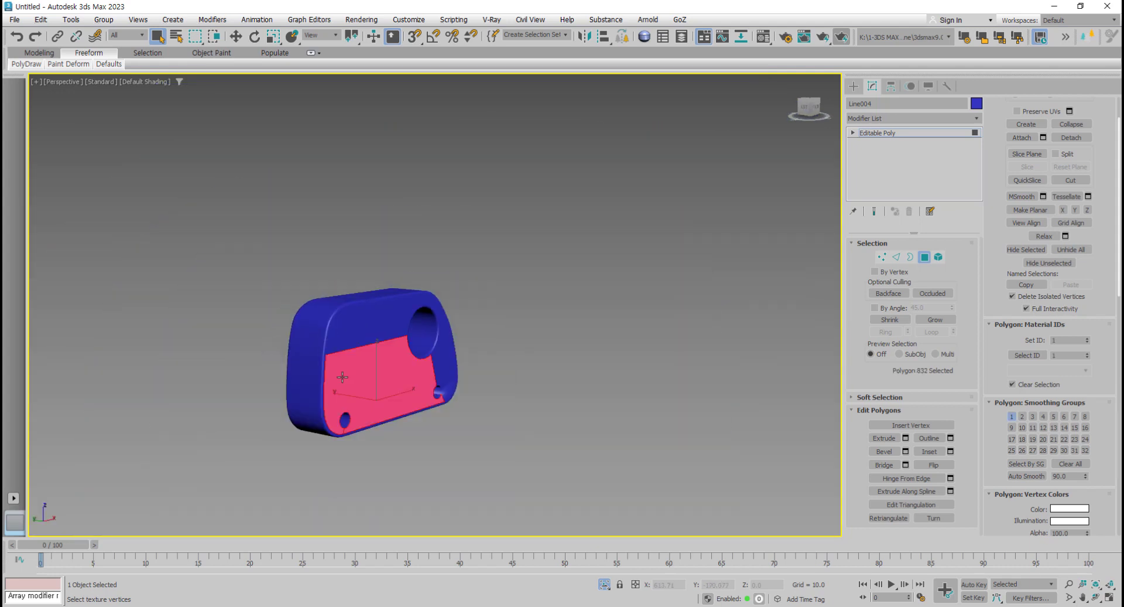
left_click(672, 437)
middle_click_drag(671, 437, 562, 445, "alt")
scroll(559, 449, "up", 2)
scroll(559, 449, "up", 1)
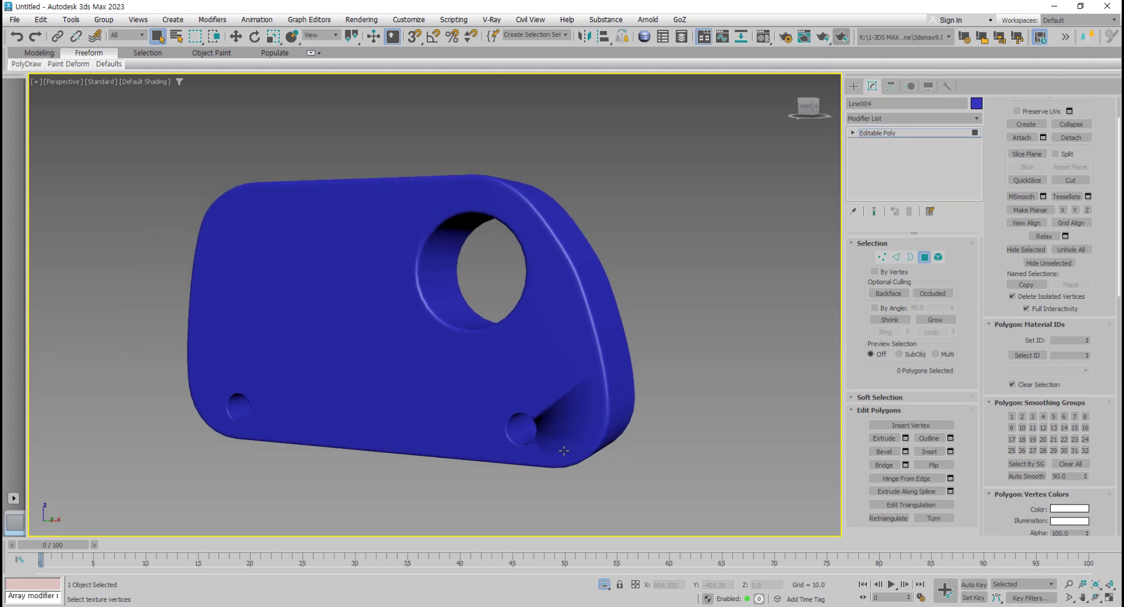
mouse_move(564, 451)
middle_mouse_down("alt")
mouse_move(417, 462)
mouse_move(474, 439)
mouse_move(556, 447)
middle_mouse_up("alt")
left_click(387, 406)
key("F4")
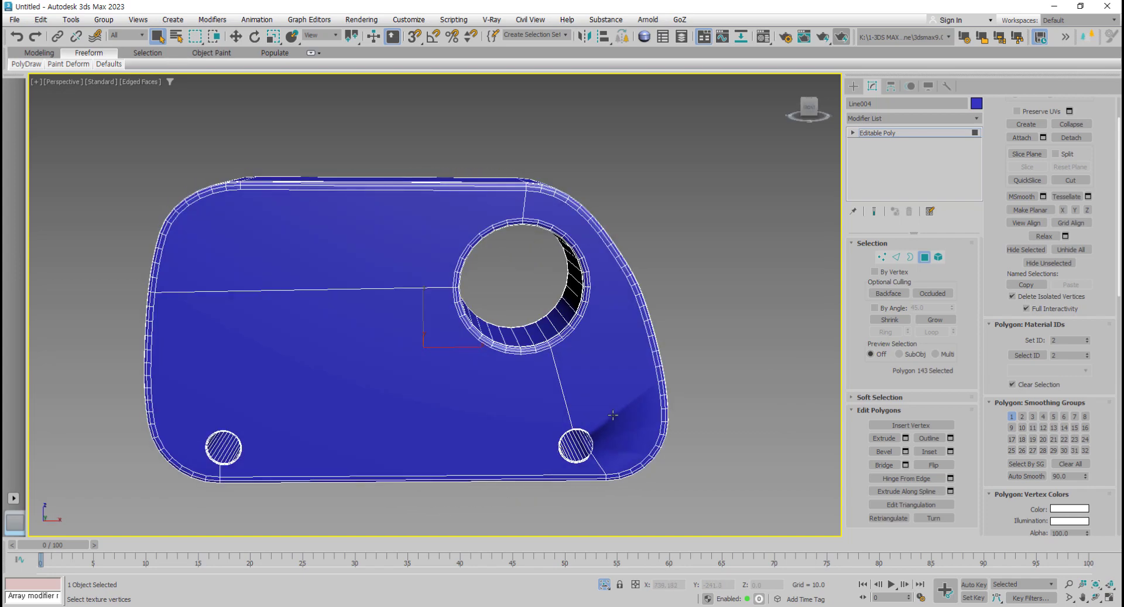
middle_click_drag(613, 415, 593, 400, "alt")
left_click(594, 400)
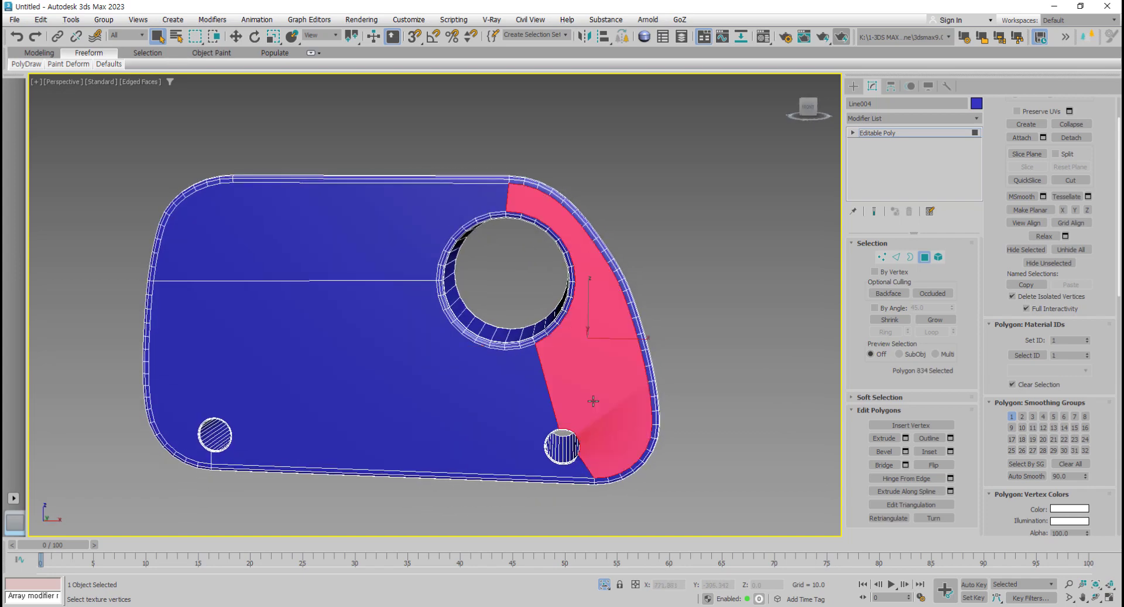
left_click(515, 412, "ctrl")
left_click(359, 259, "ctrl")
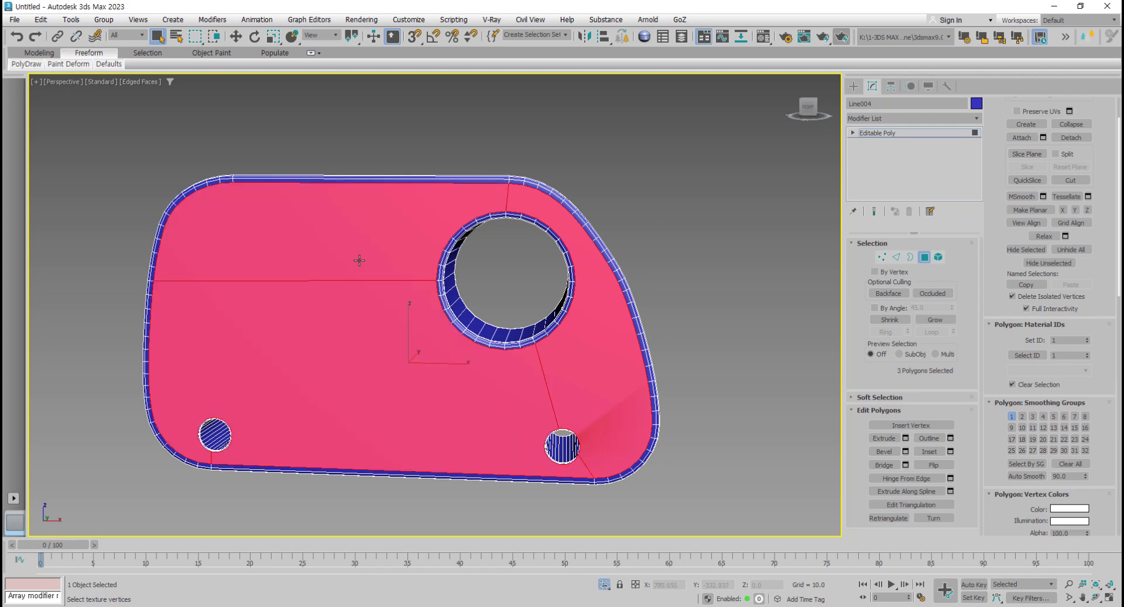
middle_click_drag(359, 260, 489, 422, "alt")
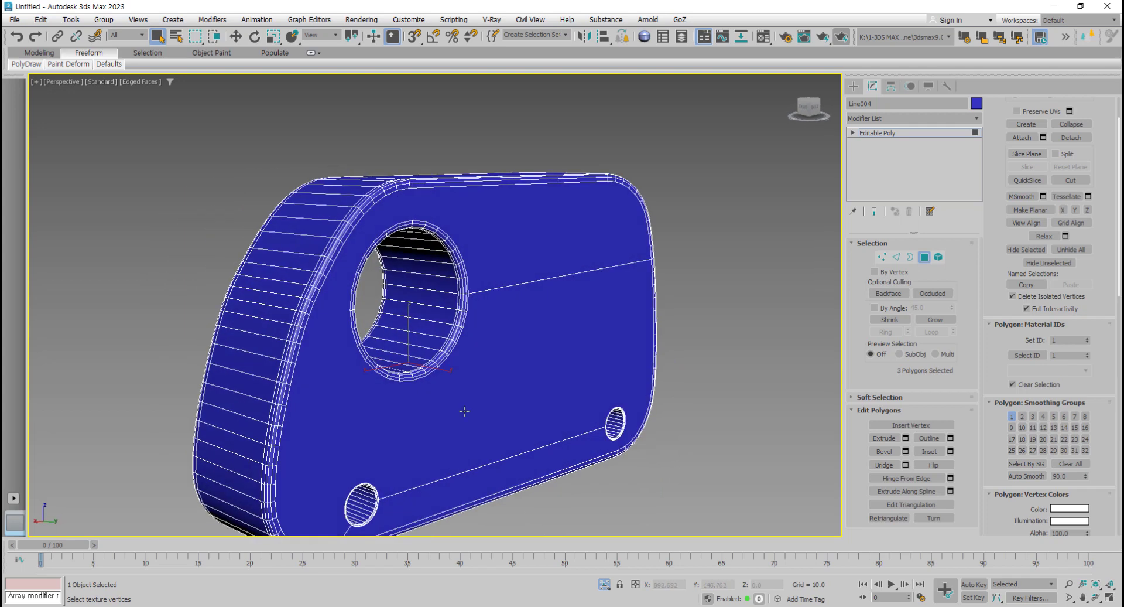
left_click(460, 413, "ctrl")
middle_click_drag(513, 366, 657, 363, "alt")
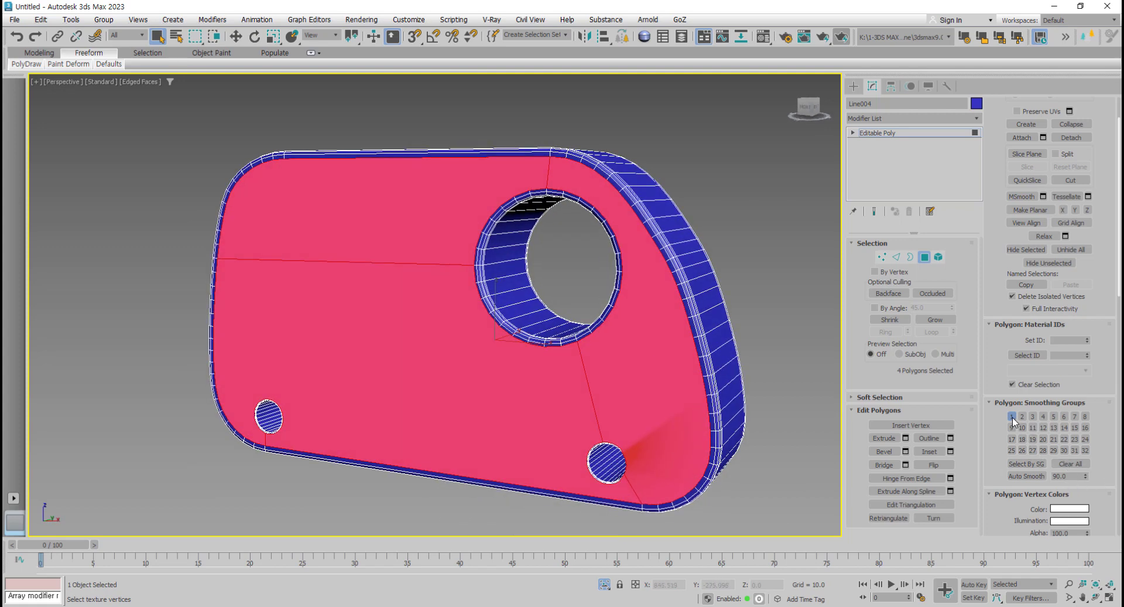
Step: Clear All smoothing groups on those front faces, then deselect and hide edged faces
left_click(1071, 464)
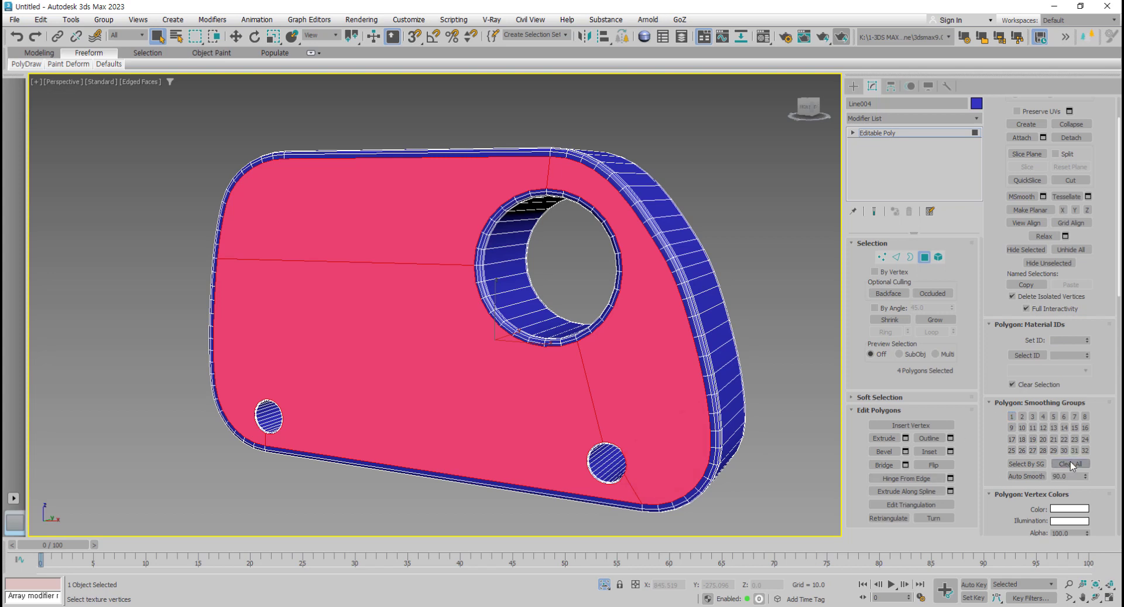
left_click(807, 483)
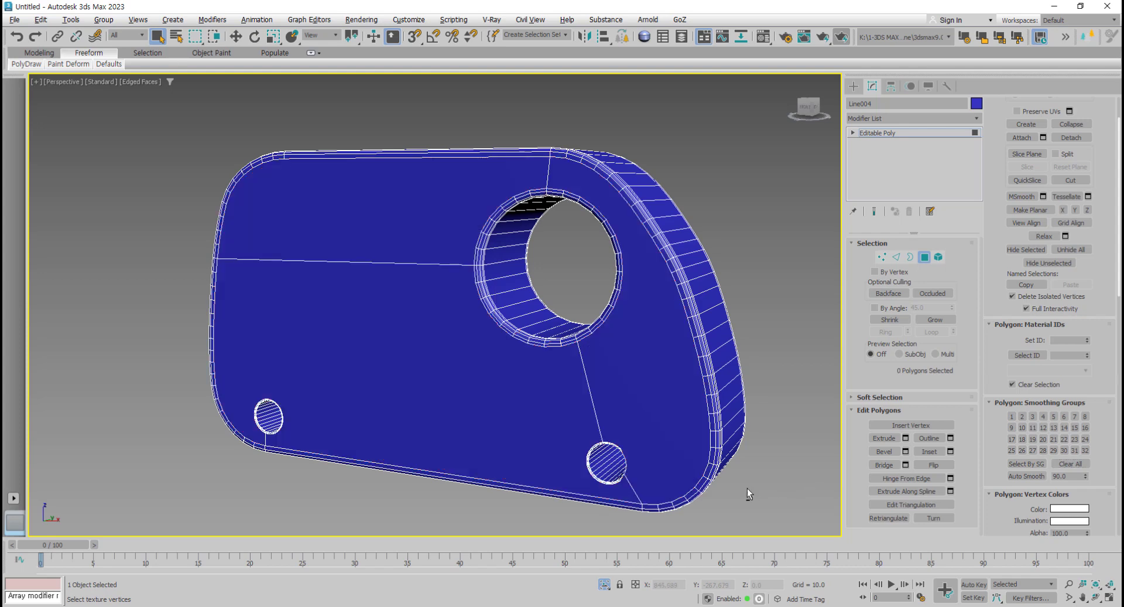
mouse_move(747, 488)
middle_mouse_down("alt")
mouse_move(485, 454)
mouse_move(582, 441)
mouse_move(688, 403)
mouse_move(740, 446)
mouse_move(680, 445)
middle_mouse_up("alt")
key("F4")
scroll(593, 433, "down", 4)
Step: Exit polygon editing, deselect the side panel, and frame the three plates in a maximized front view
middle_click_drag(593, 433, 610, 440, "alt")
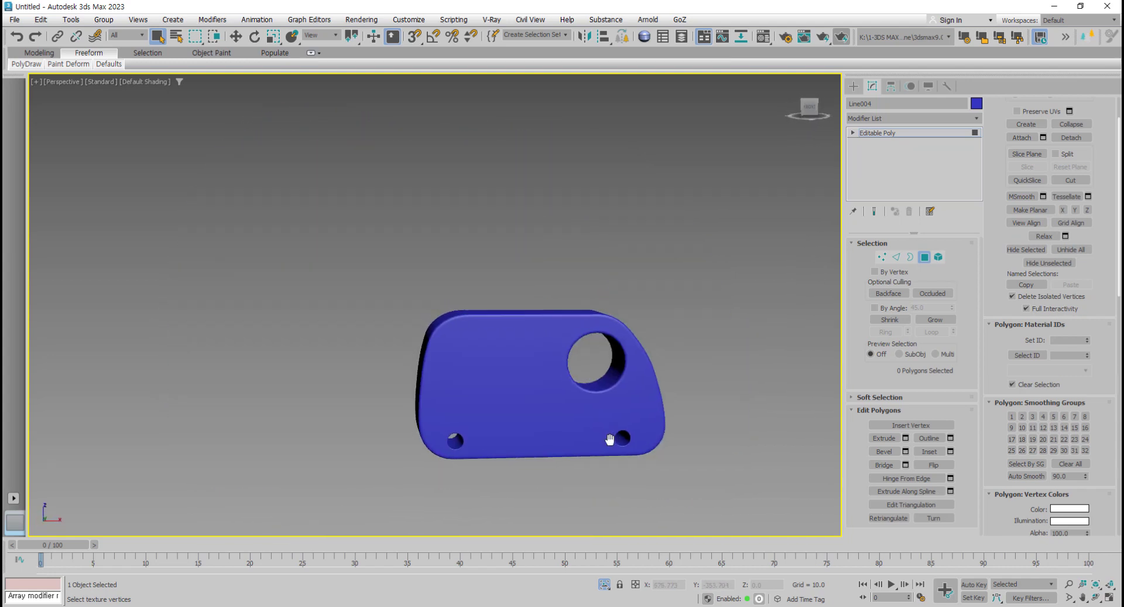
key("alt+w")
middle_click_drag(622, 485, 555, 464)
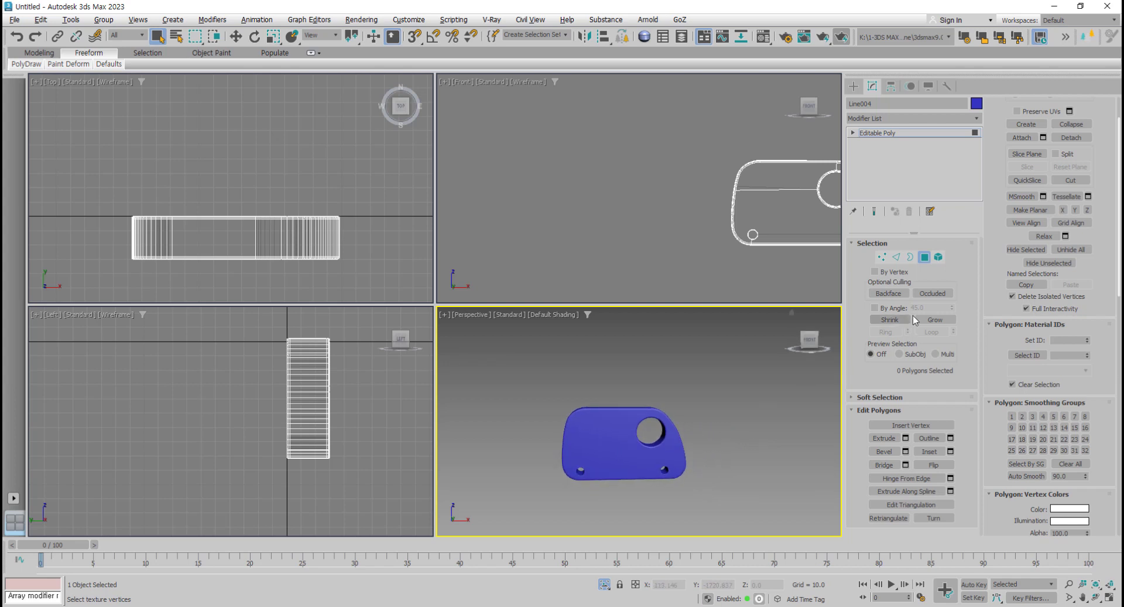
left_click(924, 256)
left_click(751, 443)
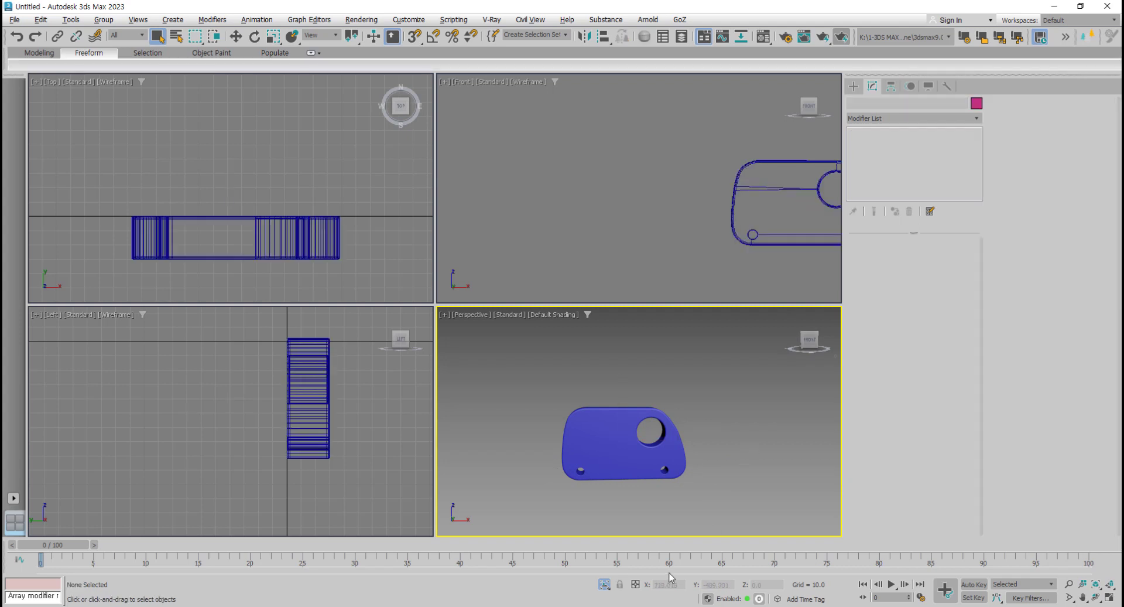
mouse_move(651, 512)
middle_mouse_down()
mouse_move(642, 514)
mouse_move(658, 482)
middle_mouse_up()
middle_click(644, 217)
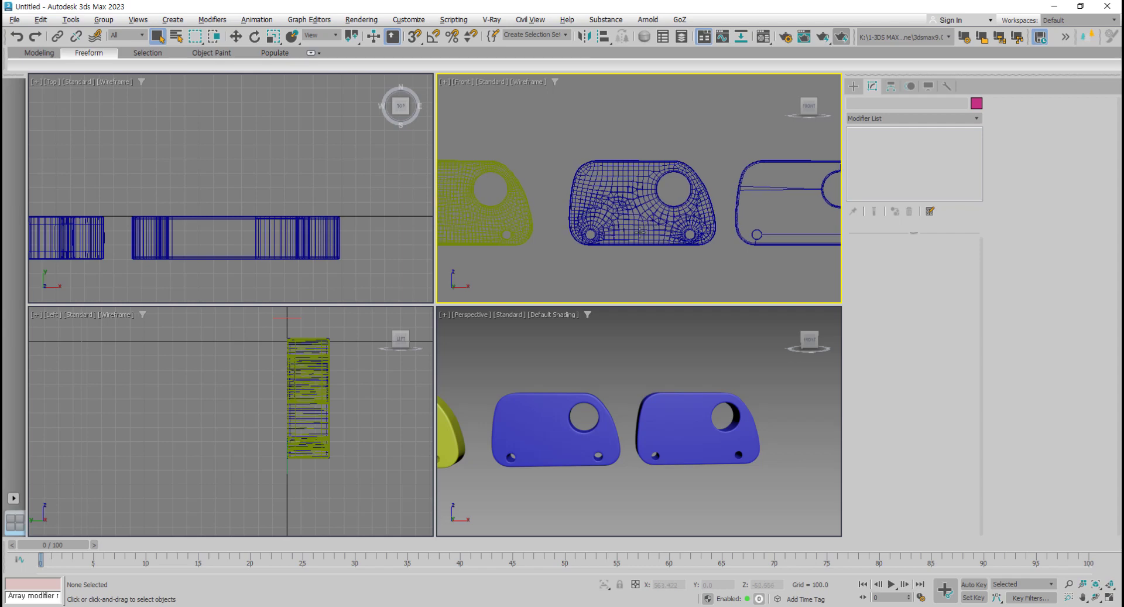
key("alt+w")
scroll(429, 391, "up", 3)
scroll(454, 391, "down", 4)
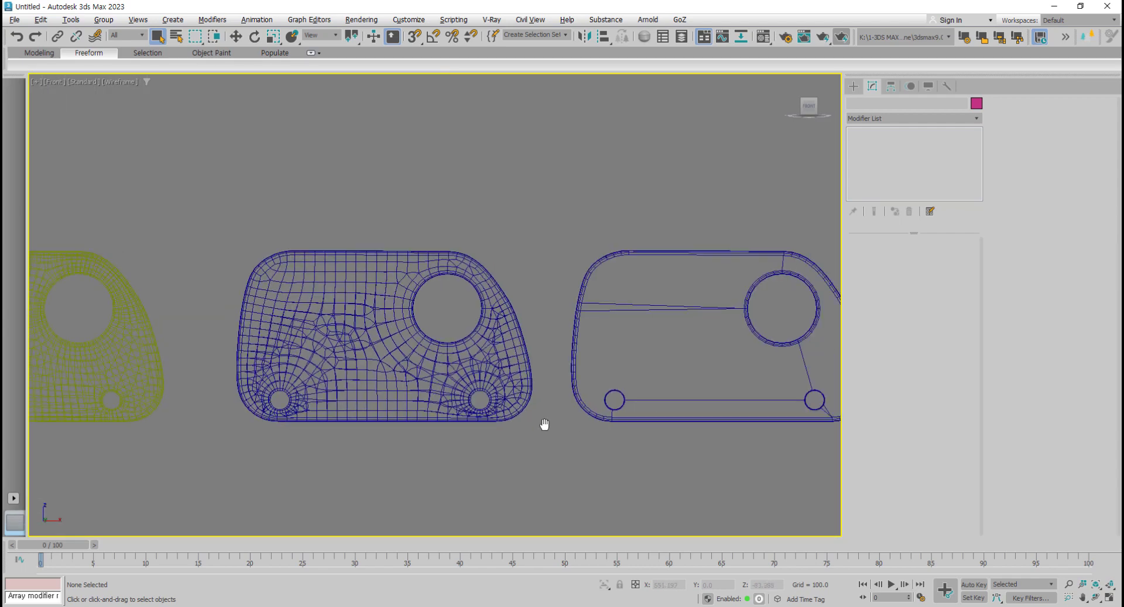
mouse_move(545, 424)
middle_mouse_down()
mouse_move(369, 422)
mouse_move(525, 388)
mouse_move(416, 423)
middle_mouse_up()
Step: Delete the two white wireframe panel copies, then select the blue side panel
scroll(367, 421, "down", 2)
scroll(525, 387, "up", 2)
scroll(525, 386, "up", 2)
left_click(538, 366)
scroll(591, 392, "down", 1)
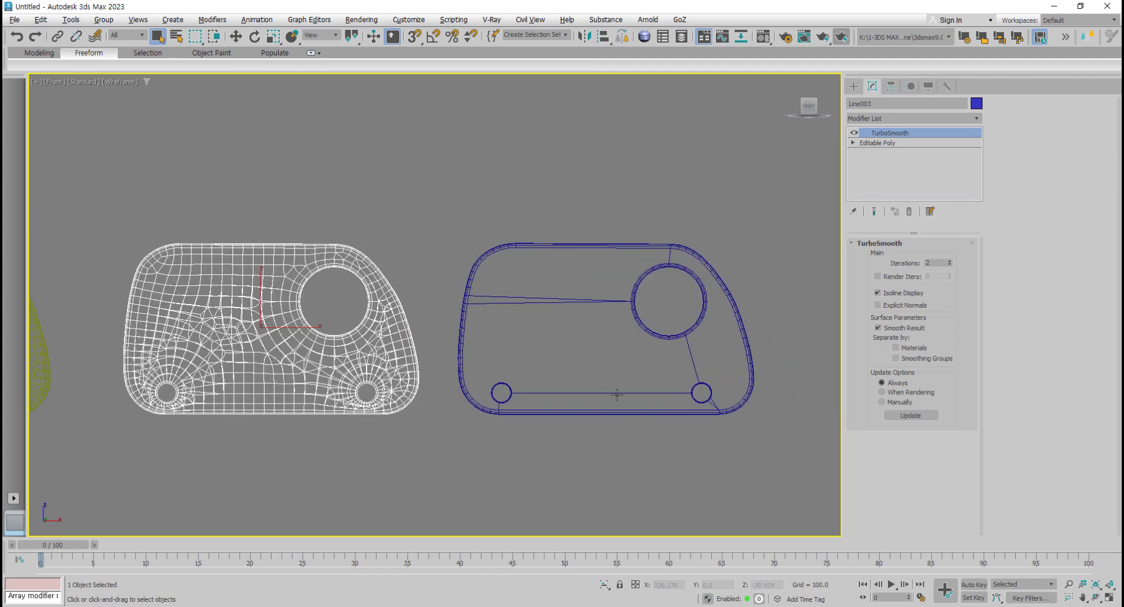
left_click_drag(445, 202, 445, 203)
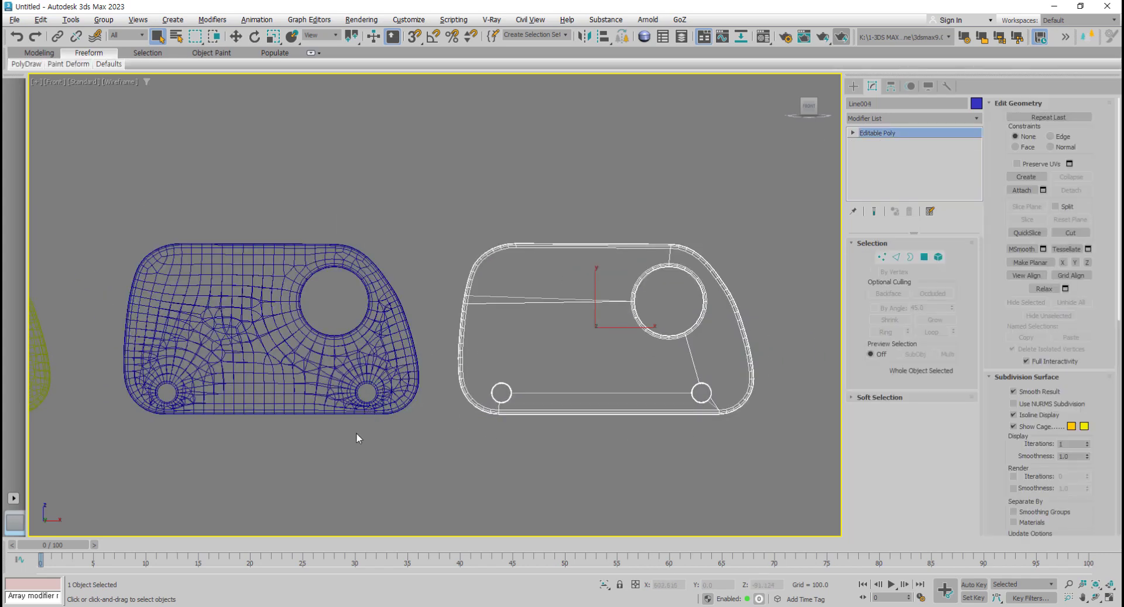
left_click(356, 432)
left_click(333, 390)
scroll(363, 398, "down", 4)
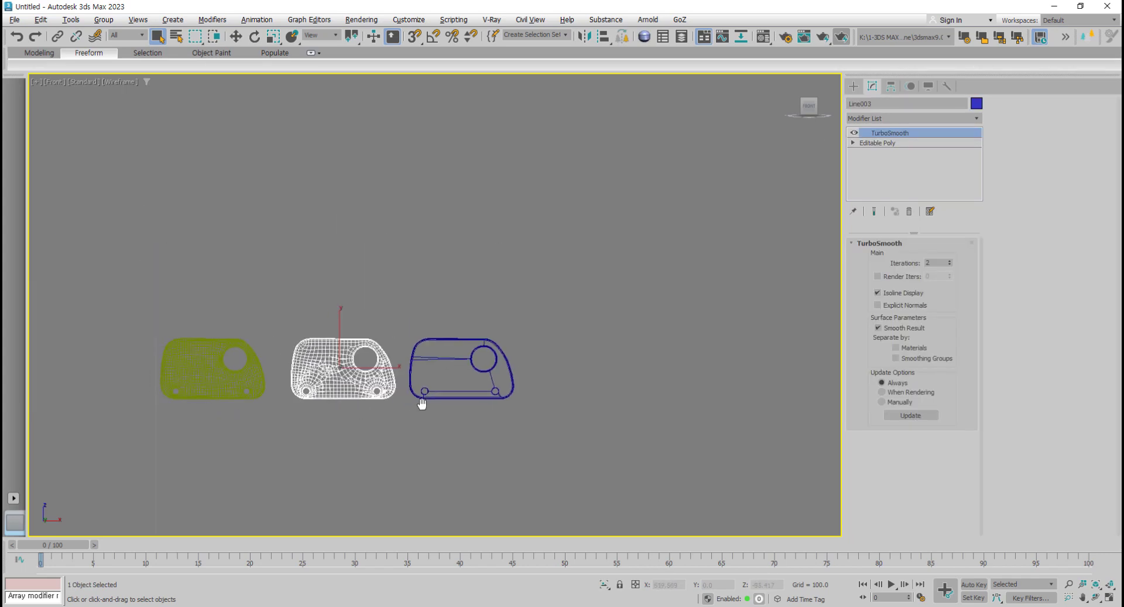
scroll(379, 399, "up", 2)
left_click(319, 341, "ctrl")
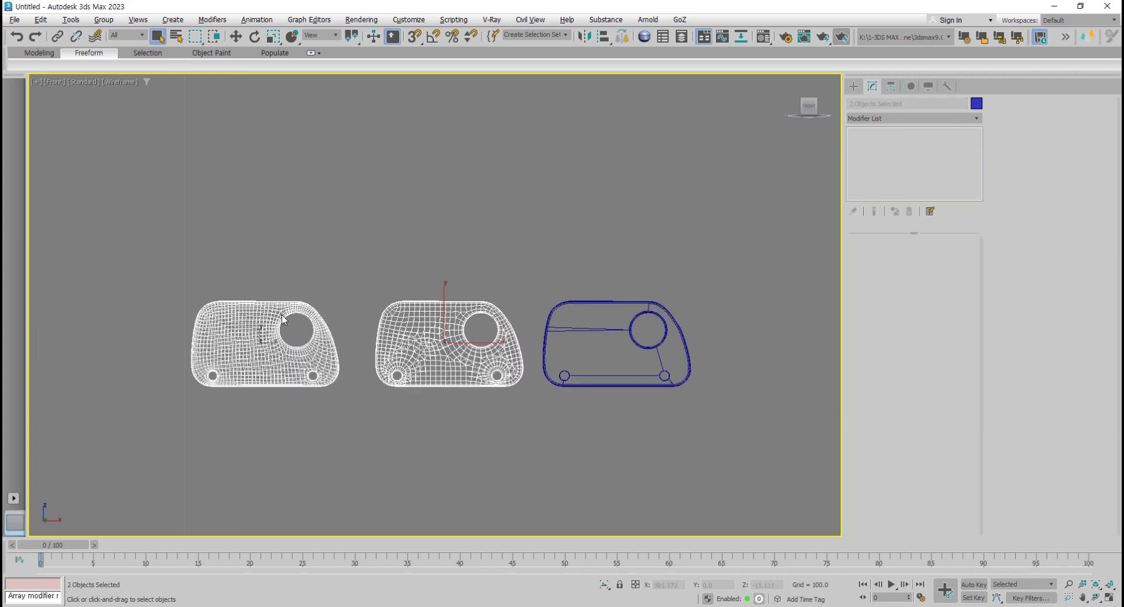
key("Delete")
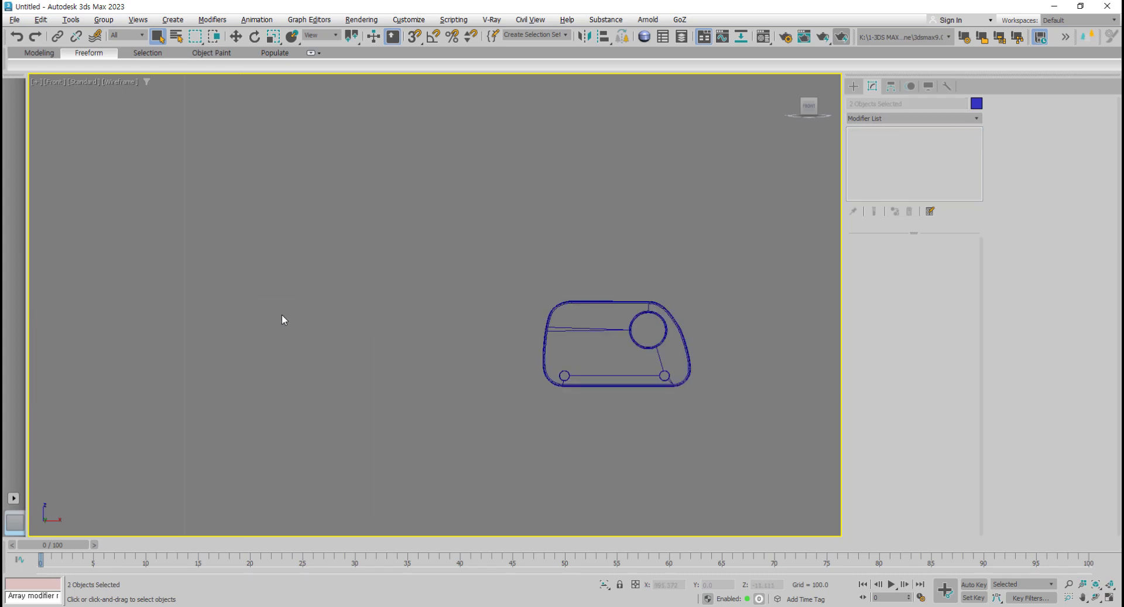
left_click_drag(487, 413, 489, 412)
Step: Move the blue side panel along X beside the ambulance photo in Default Shading
key("w")
scroll(644, 382, "down", 2)
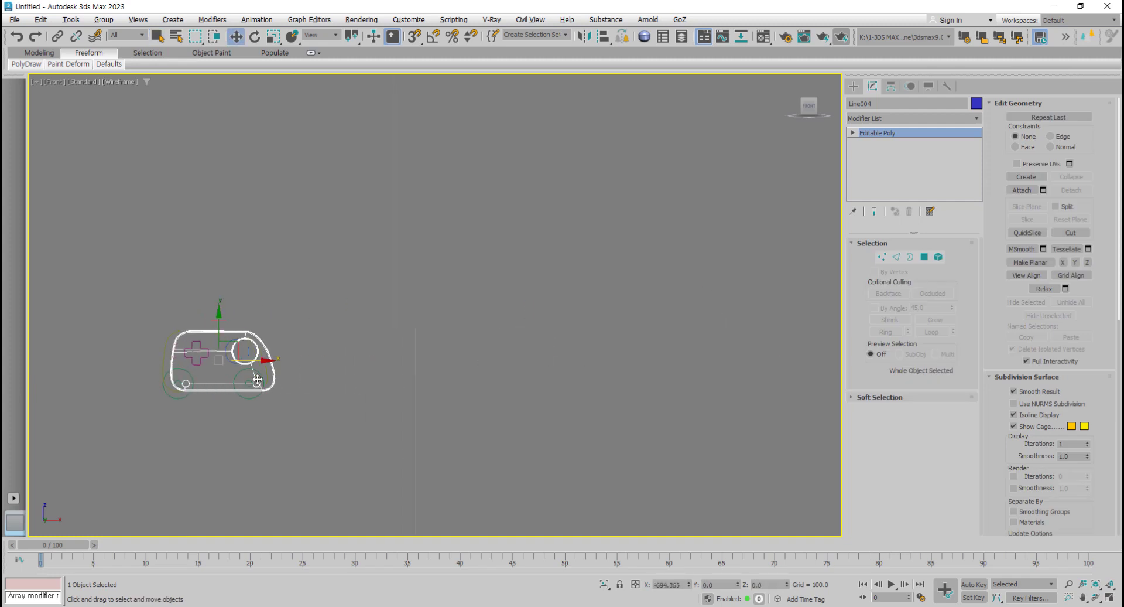
left_click_drag(753, 362, 478, 443)
key("F3")
scroll(439, 430, "up", 2)
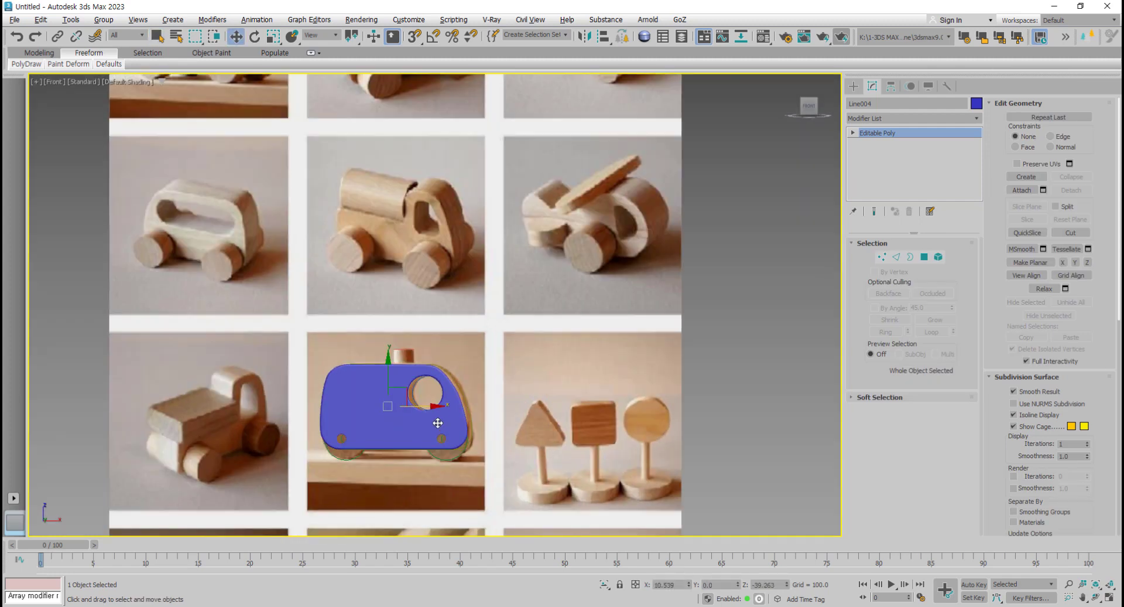
scroll(441, 431, "up", 2)
scroll(487, 390, "up", 2)
scroll(455, 351, "up", 1)
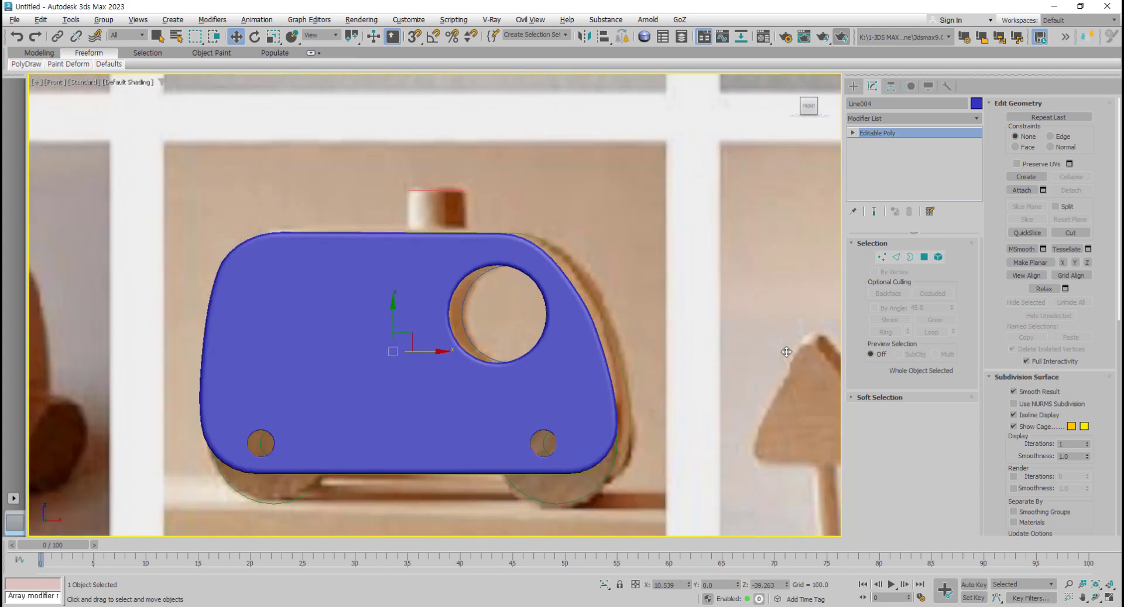
mouse_move(455, 350)
left_mouse_down()
mouse_move(477, 390)
mouse_move(664, 376)
left_mouse_up()
scroll(477, 391, "down", 3)
scroll(336, 407, "up", 3)
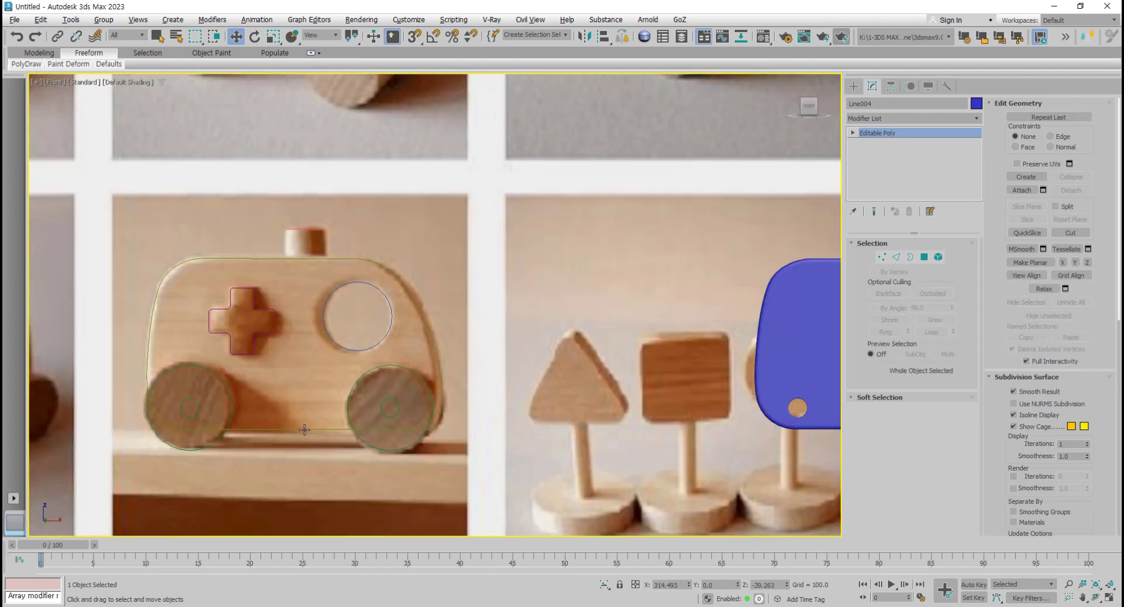
Step: Region-select the two wheel circles and their hubs and move them onto the side panel
left_click(304, 429)
left_click(304, 429)
scroll(305, 429, "down", 3)
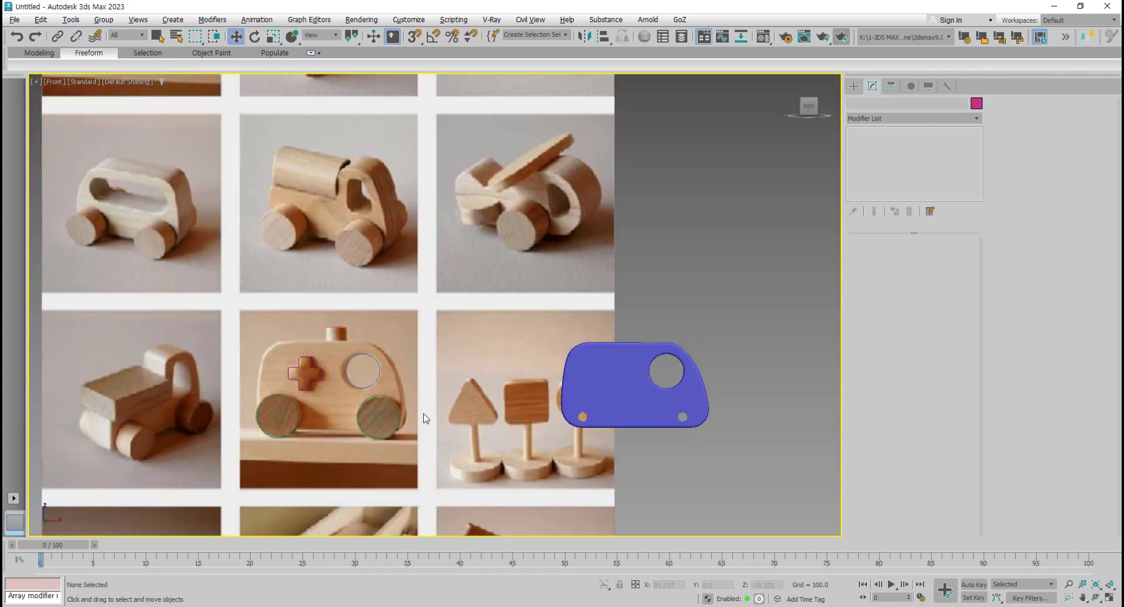
middle_click_drag(159, 355, 181, 359)
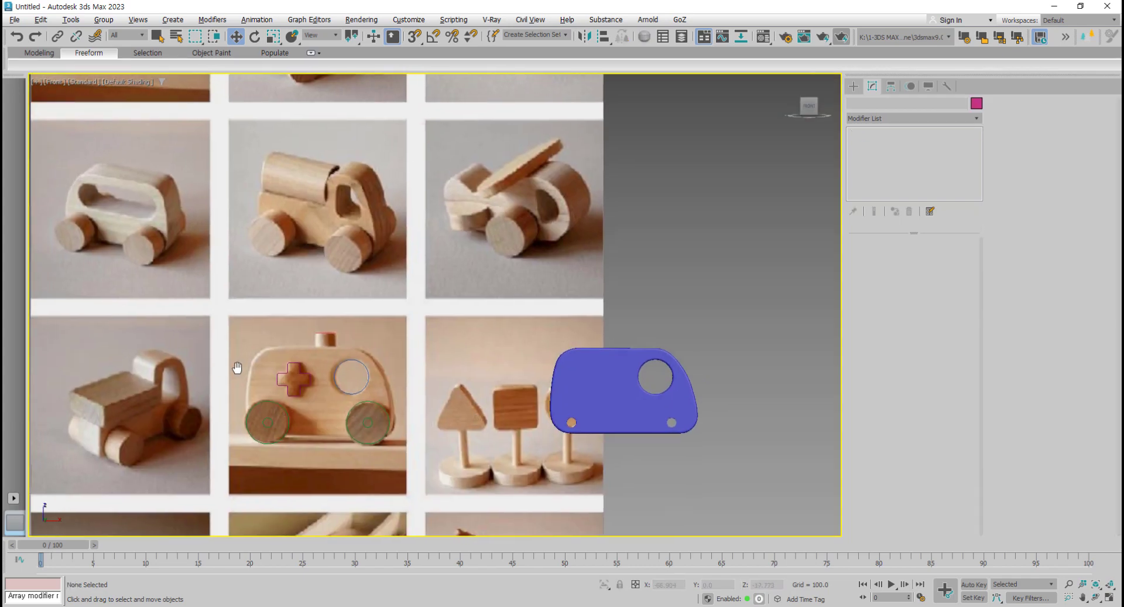
left_click_drag(241, 395, 439, 473)
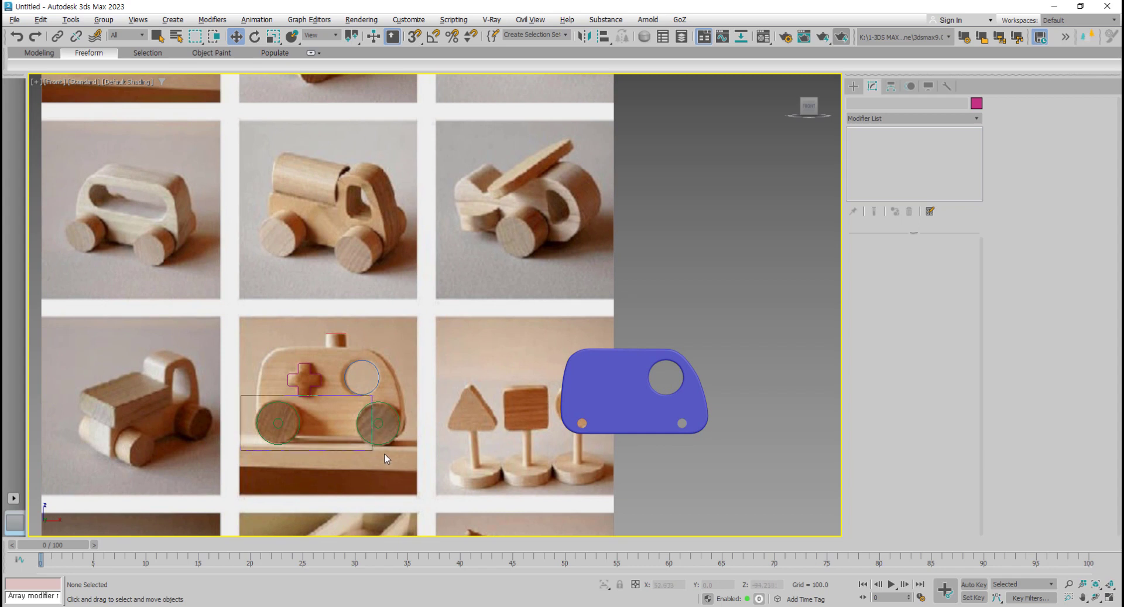
left_click_drag(353, 425, 663, 394)
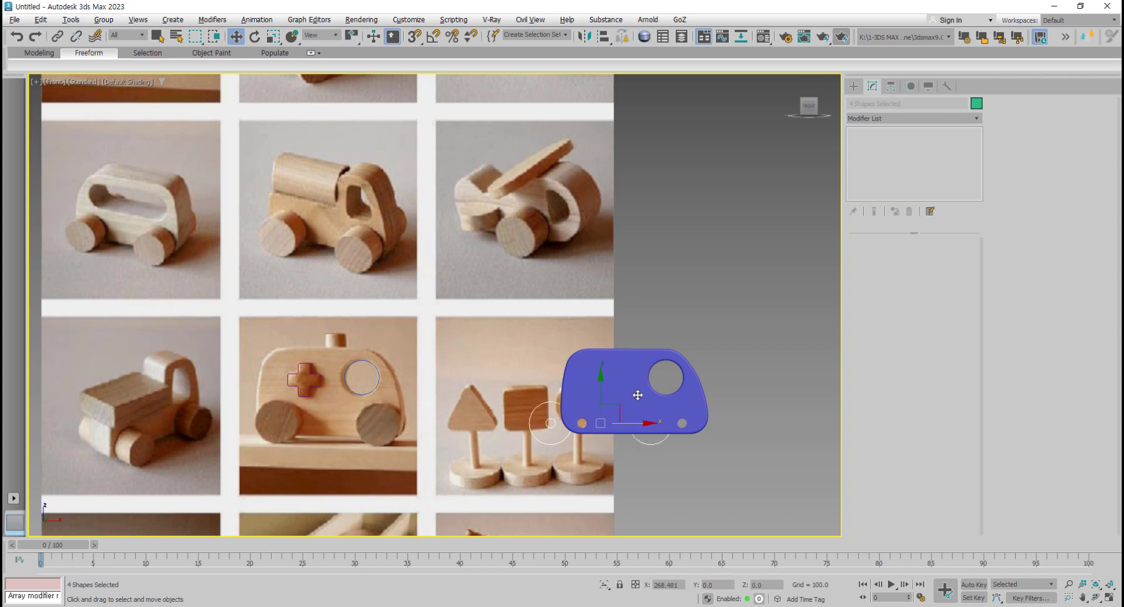
Step: In wireframe, undo the wheel move and add the cross, top line and window circle to the selection
key("F3")
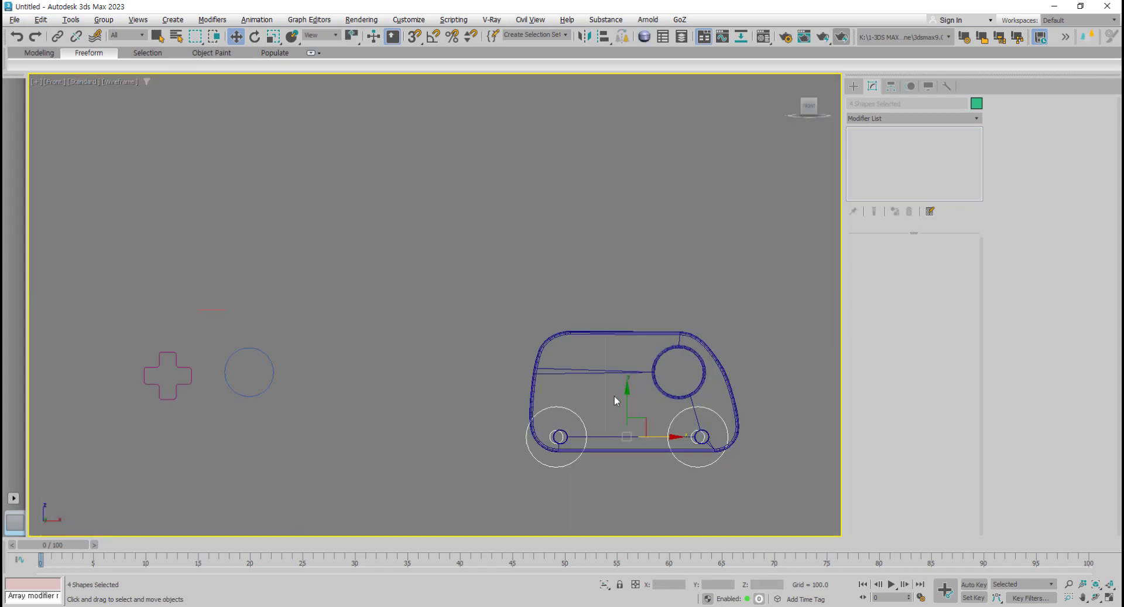
key("ctrl+z")
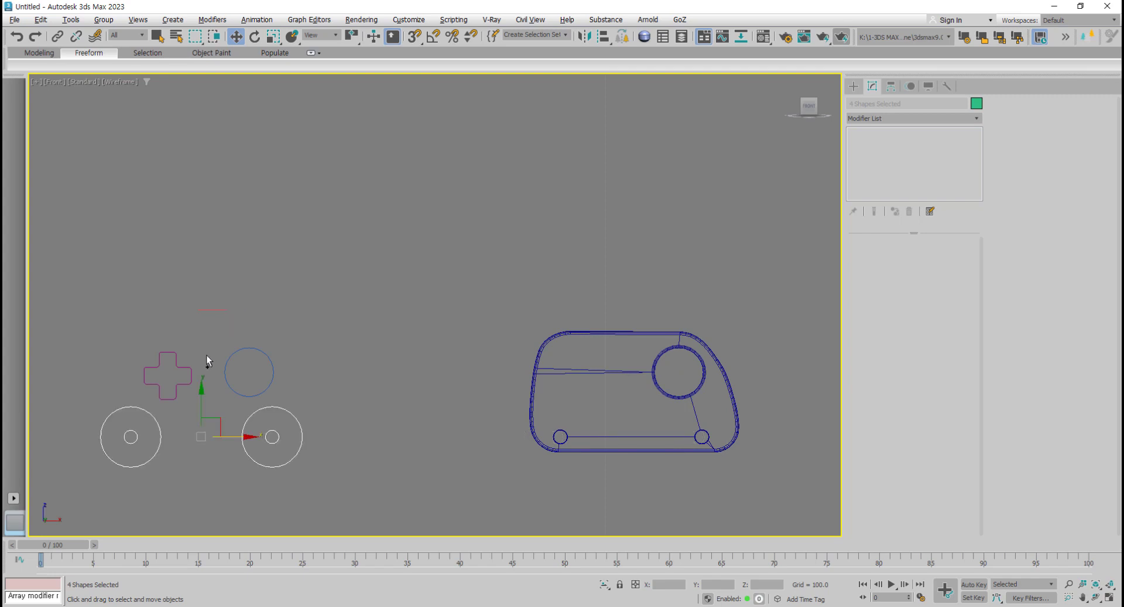
left_click_drag(197, 352, 143, 414, "ctrl")
mouse_move(236, 299)
left_mouse_down("ctrl")
mouse_move(217, 373)
mouse_move(703, 406)
left_mouse_up("ctrl")
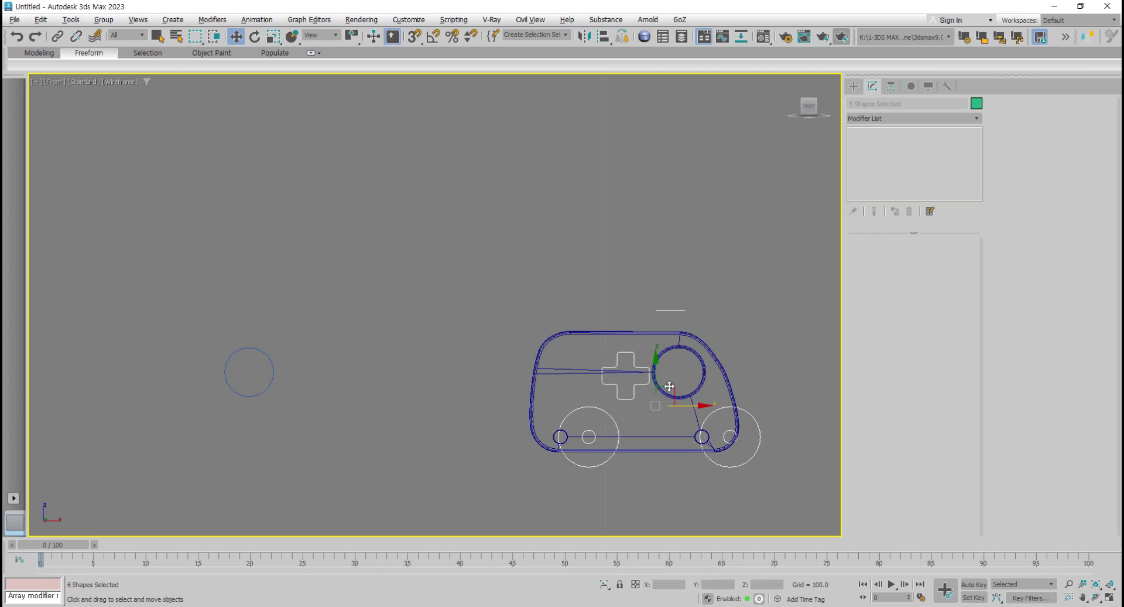
key("ctrl+z")
mouse_move(293, 332)
left_mouse_down("ctrl")
mouse_move(241, 402)
mouse_move(668, 390)
left_mouse_up("ctrl")
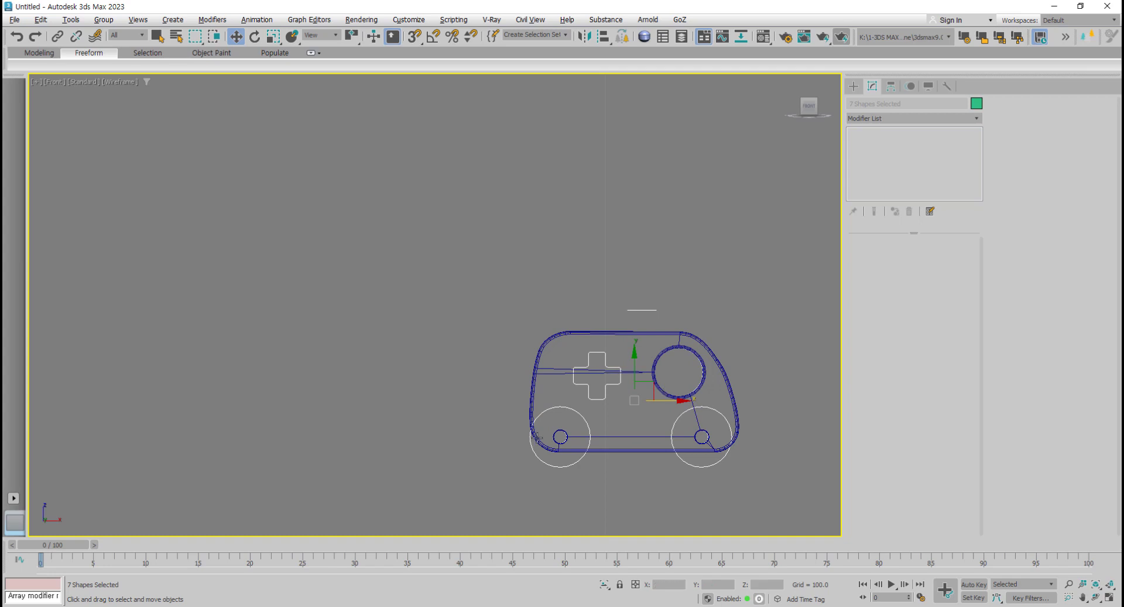
scroll(537, 445, "up", 5)
middle_click_drag(663, 447, 520, 447)
scroll(520, 447, "up", 3)
left_click(520, 444)
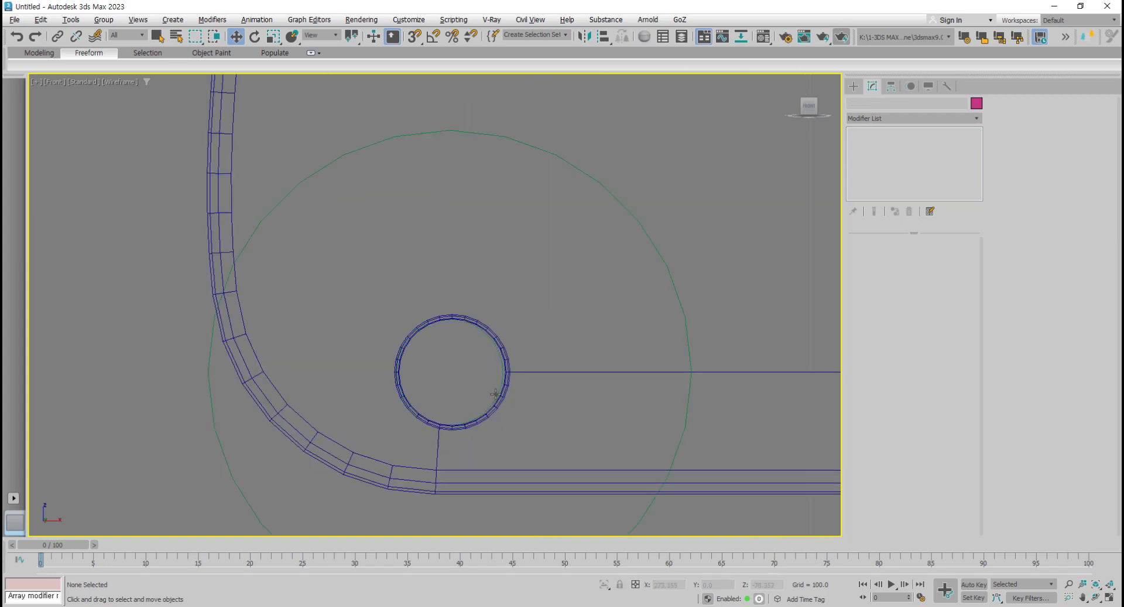
Step: Colour the wheel circles, cross and short top line magenta
left_click(502, 392)
scroll(504, 403, "down", 3)
scroll(504, 403, "down", 3)
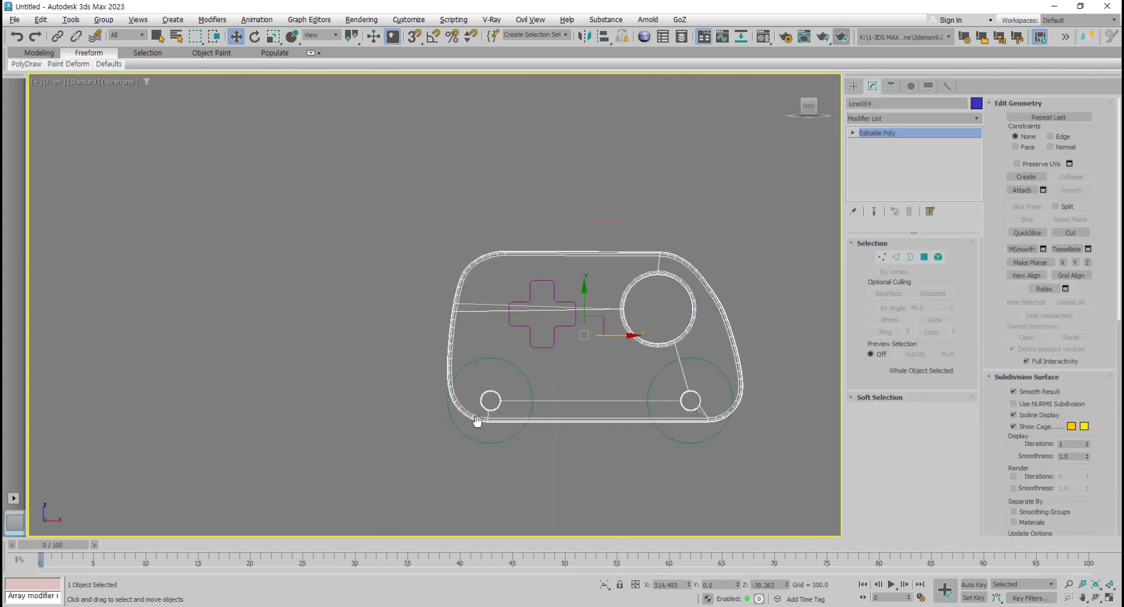
left_click(303, 371)
left_click_drag(296, 343, 683, 490)
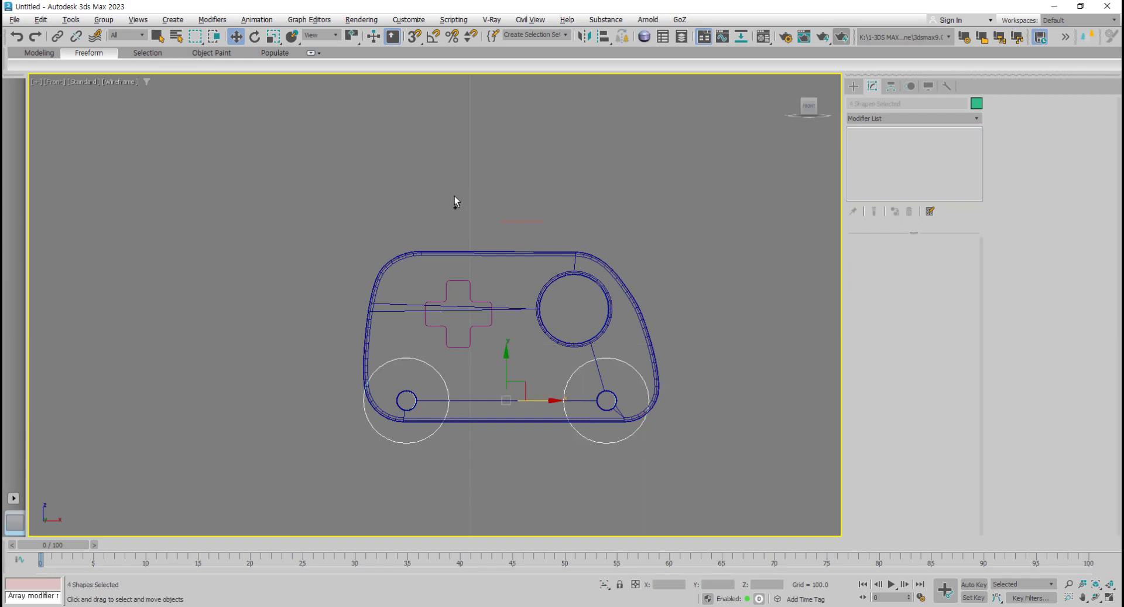
left_click_drag(457, 195, 608, 381, "ctrl")
left_click_drag(555, 168, 388, 306, "ctrl")
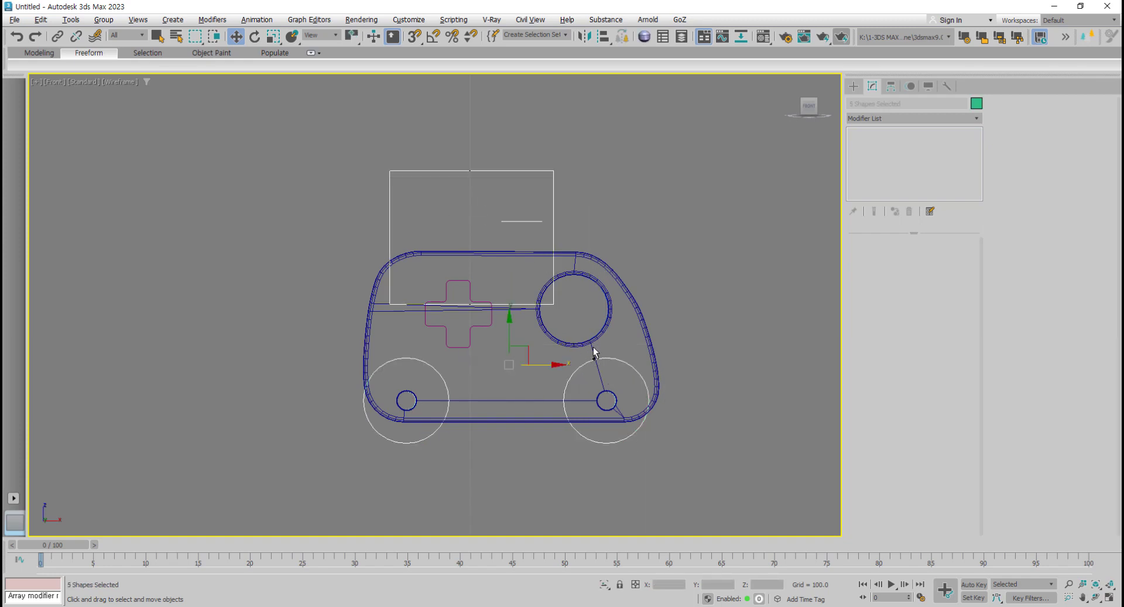
left_click(976, 103)
left_click(666, 303)
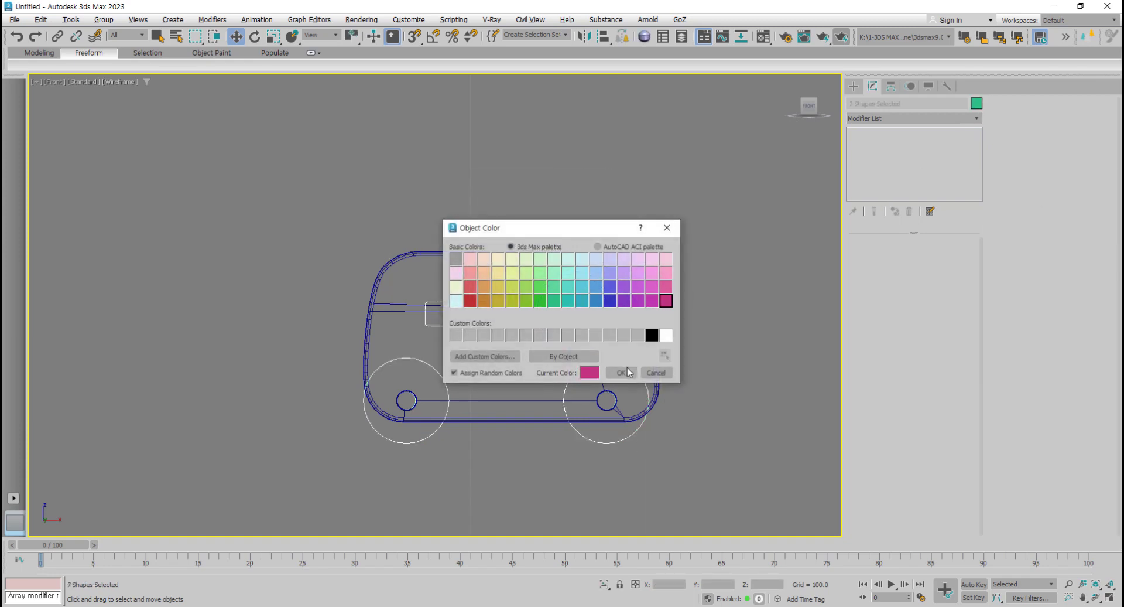
left_click(621, 373)
Step: Reframe the front view on the panel and select the large left wheel circle
left_click(730, 426)
scroll(464, 384, "up", 2)
middle_click_drag(587, 426, 537, 398)
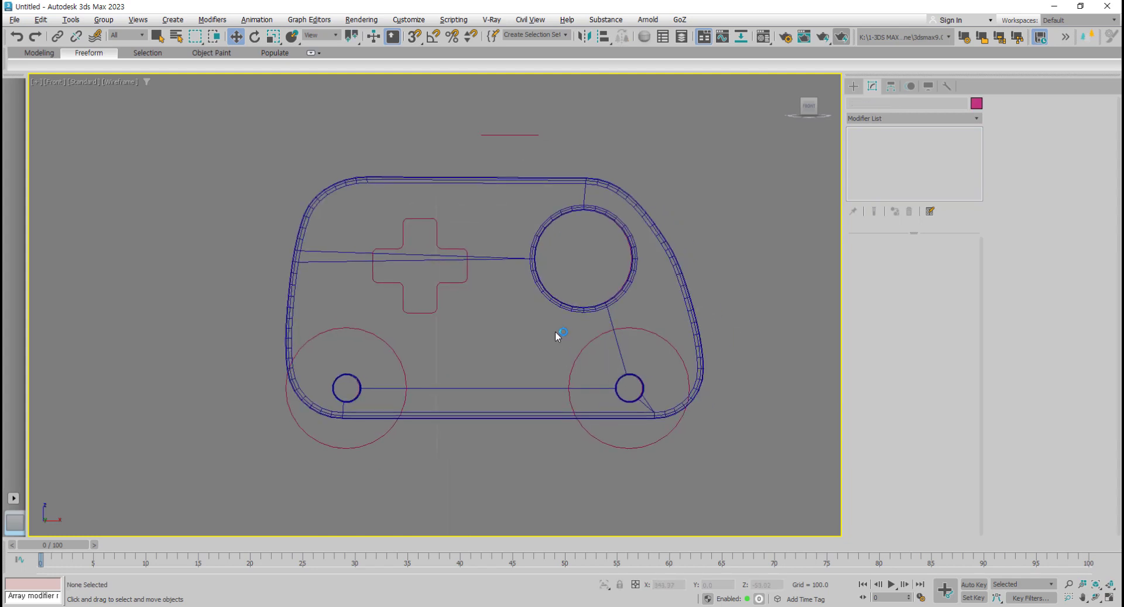
left_click_drag(565, 332, 763, 497)
left_click(696, 448)
scroll(350, 377, "up", 5)
left_click(350, 349)
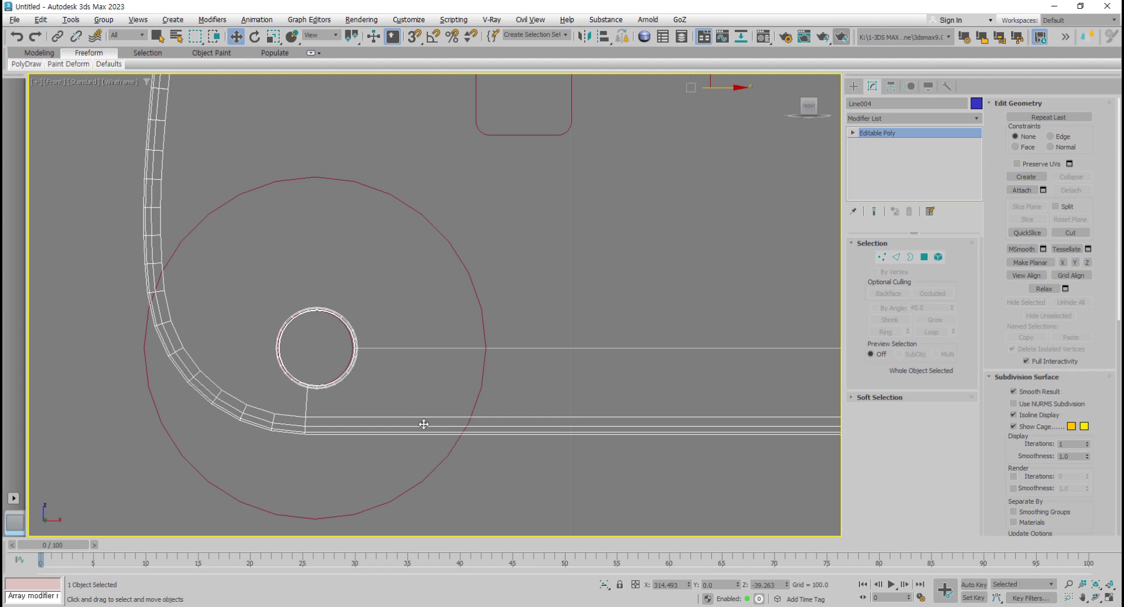
left_click_drag(335, 451, 339, 445)
middle_click_drag(339, 445, 372, 438)
Step: In the Left viewport, give Circle003 an Extrude modifier with Amount -19.0
key("alt+w")
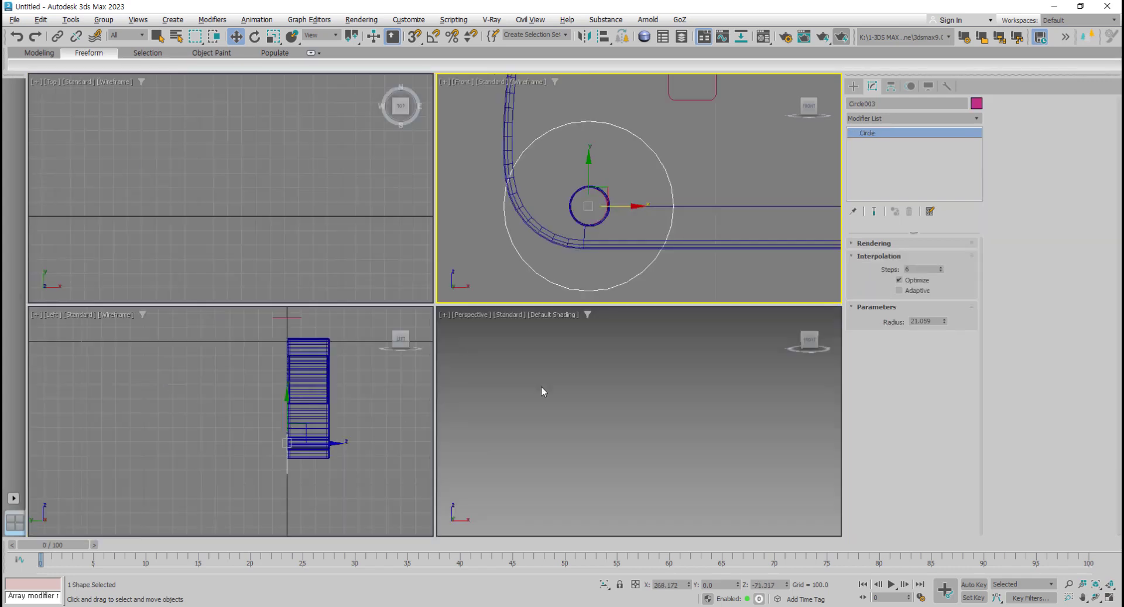
right_click(573, 363)
middle_click_drag(299, 432, 328, 432)
scroll(328, 431, "up", 2)
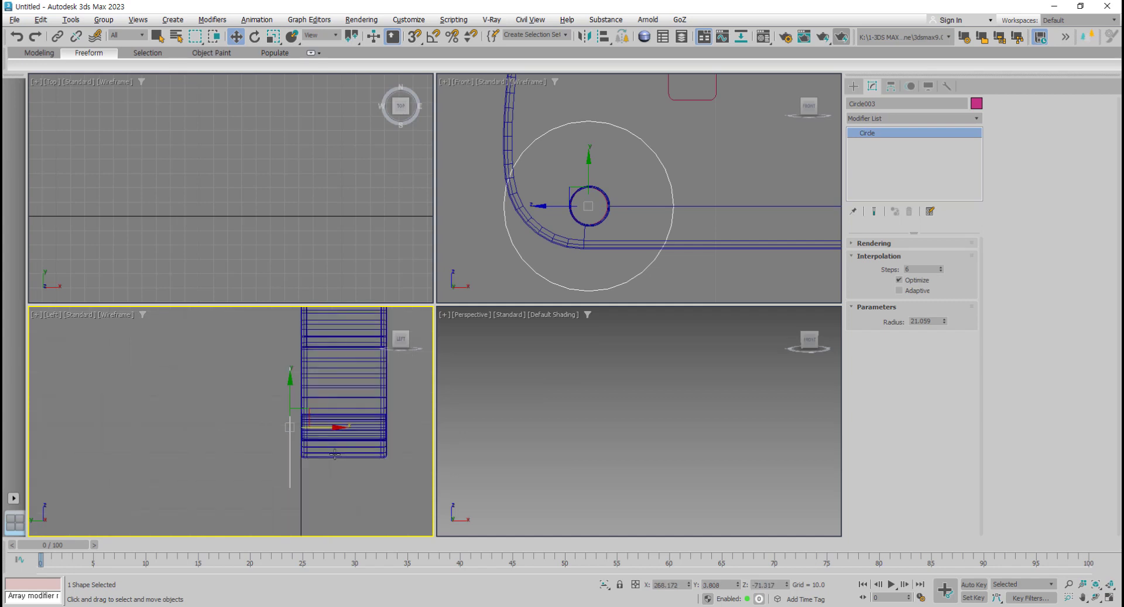
scroll(325, 446, "up", 3)
left_click(976, 118)
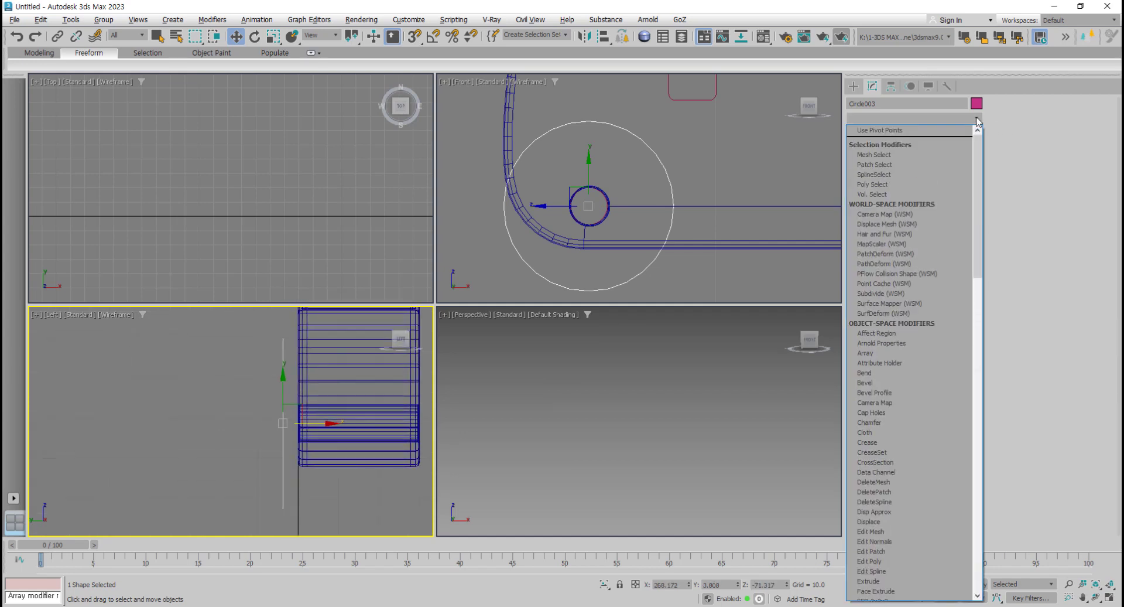
type("ext")
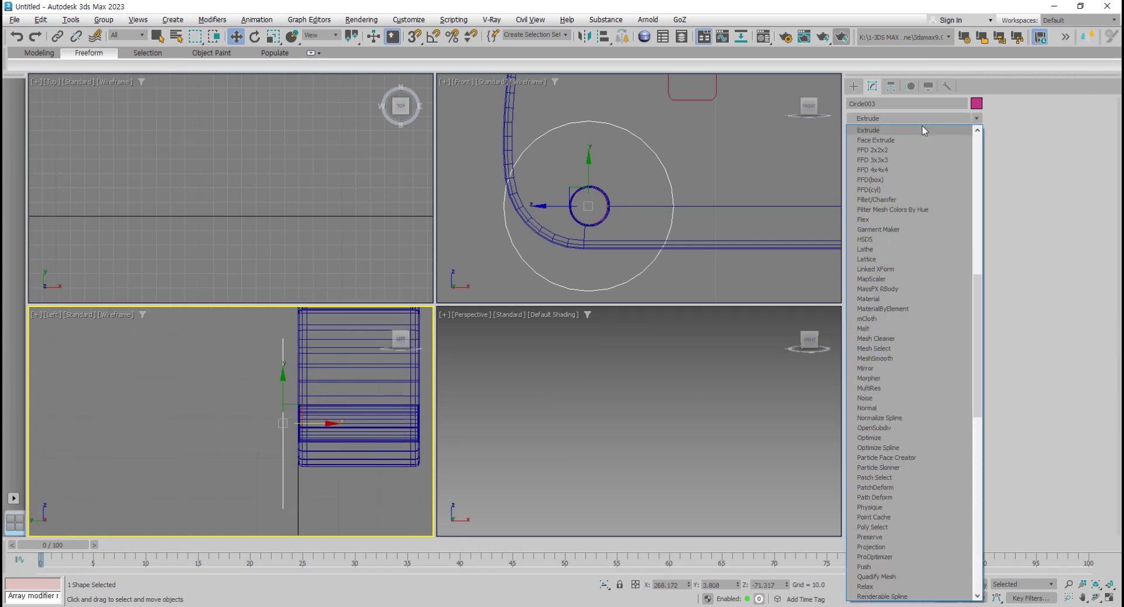
left_click(924, 130)
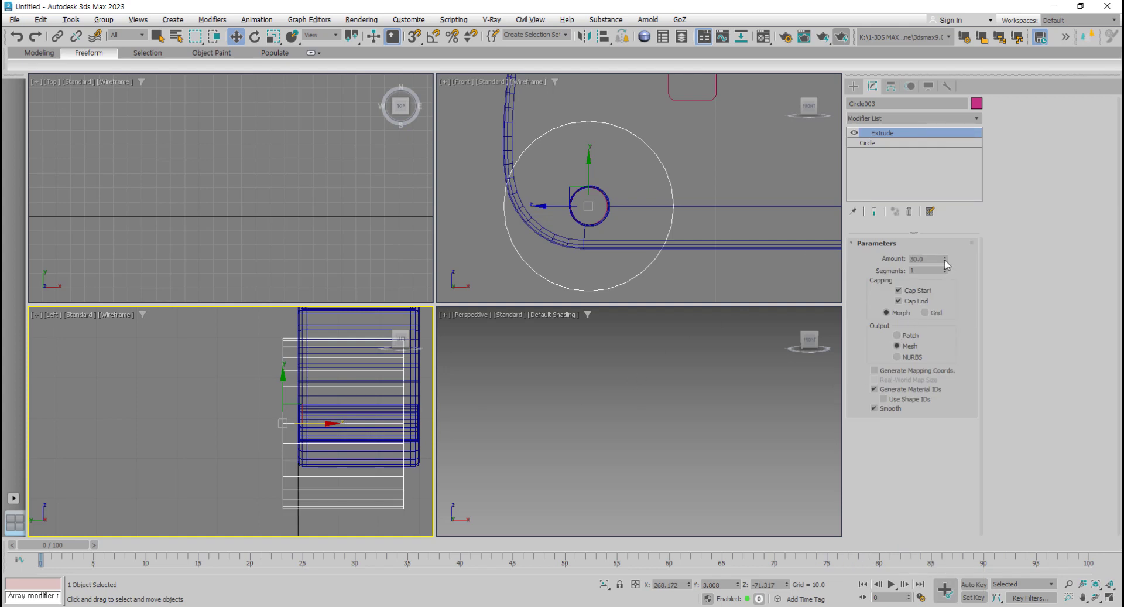
left_click_drag(945, 261, 955, 314)
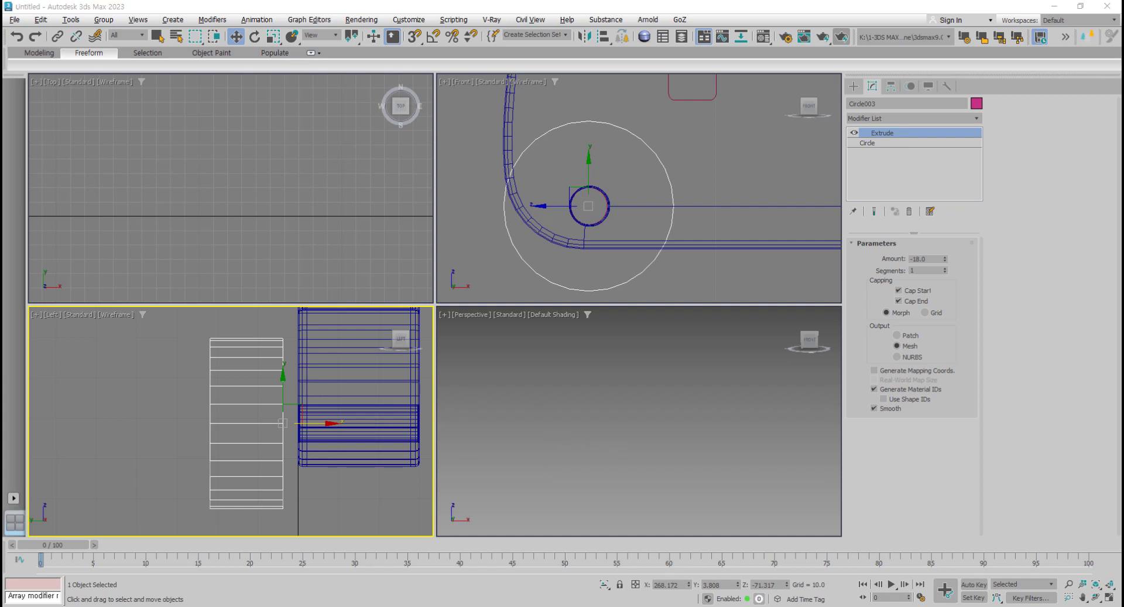
Step: Maximize the Perspective viewport and zoom in on the pink wheel and blue body
scroll(616, 430, "up", 1)
scroll(644, 445, "up", 2)
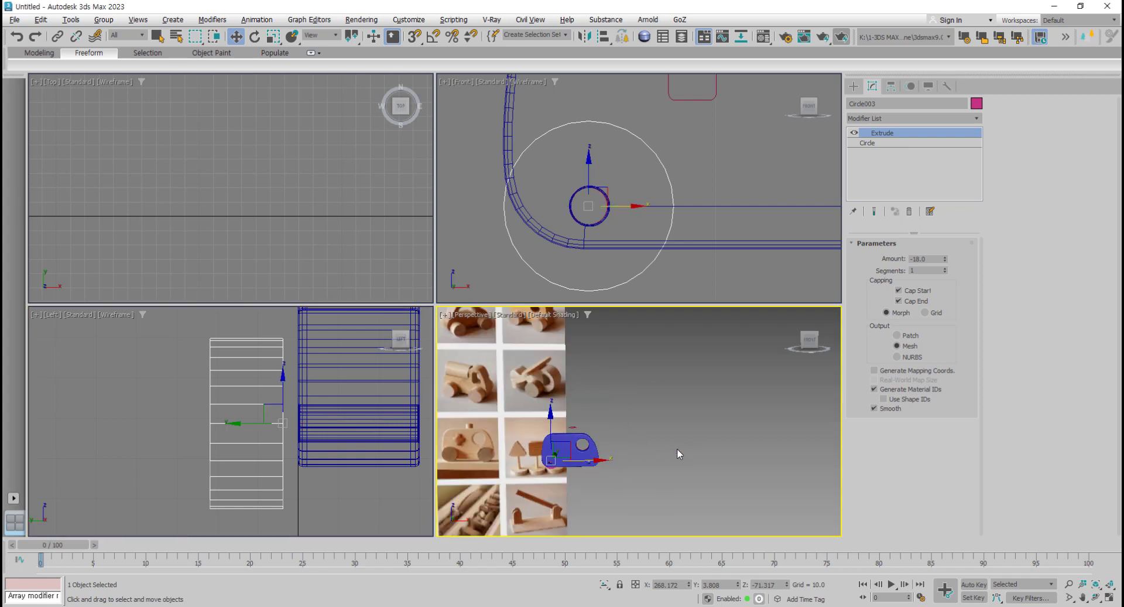
key("alt+w")
mouse_move(518, 471)
middle_mouse_down("alt")
mouse_move(445, 394)
mouse_move(382, 403)
mouse_move(469, 387)
mouse_move(434, 388)
mouse_move(449, 383)
middle_mouse_up("alt")
scroll(438, 395, "up", 2)
scroll(445, 392, "up", 2)
scroll(478, 385, "up", 3)
scroll(475, 381, "down", 2)
Step: Turn on Edged Faces (F4) and orbit the view to face the wheel
key("F4")
scroll(469, 379, "down", 1)
scroll(464, 386, "up", 1)
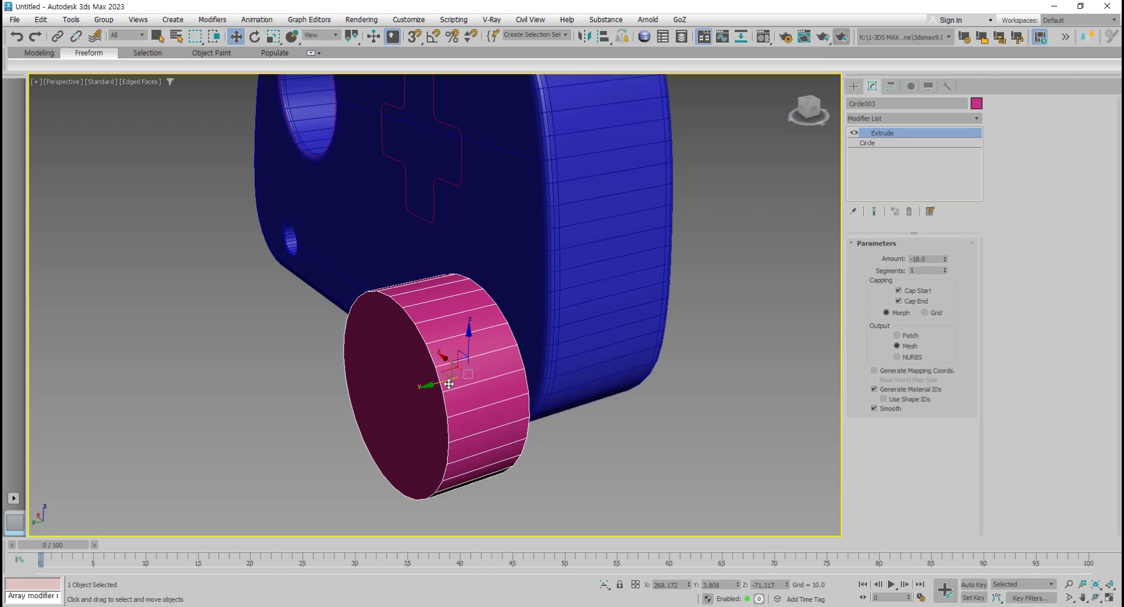
middle_click_drag(452, 379, 433, 388, "alt")
Step: Convert the wheel to Editable Poly and add a Chamfer modifier
right_click(430, 345)
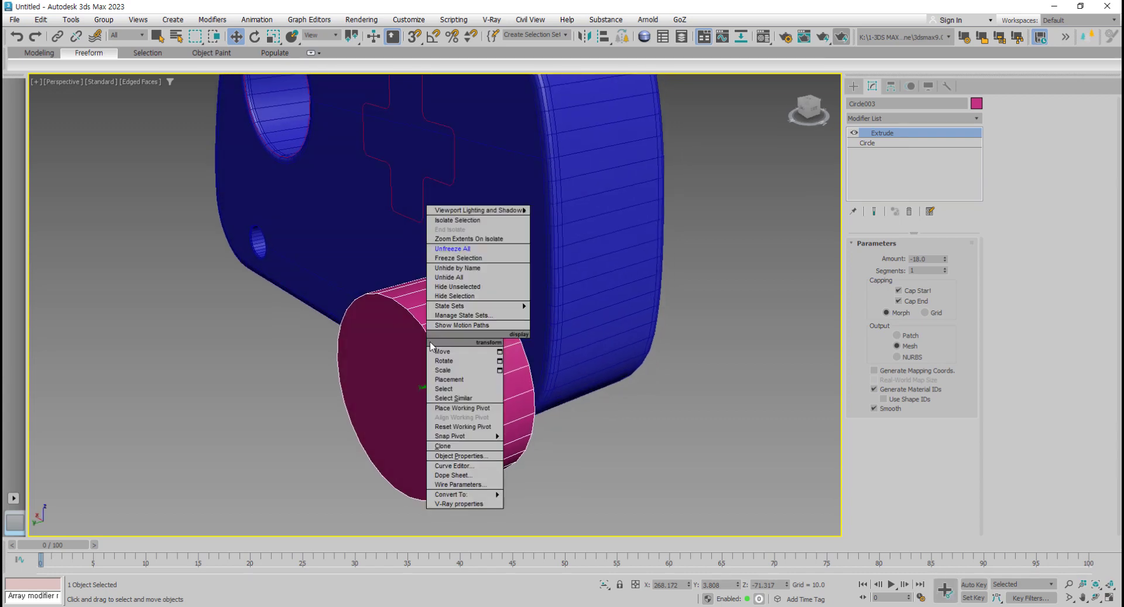
left_click(544, 503)
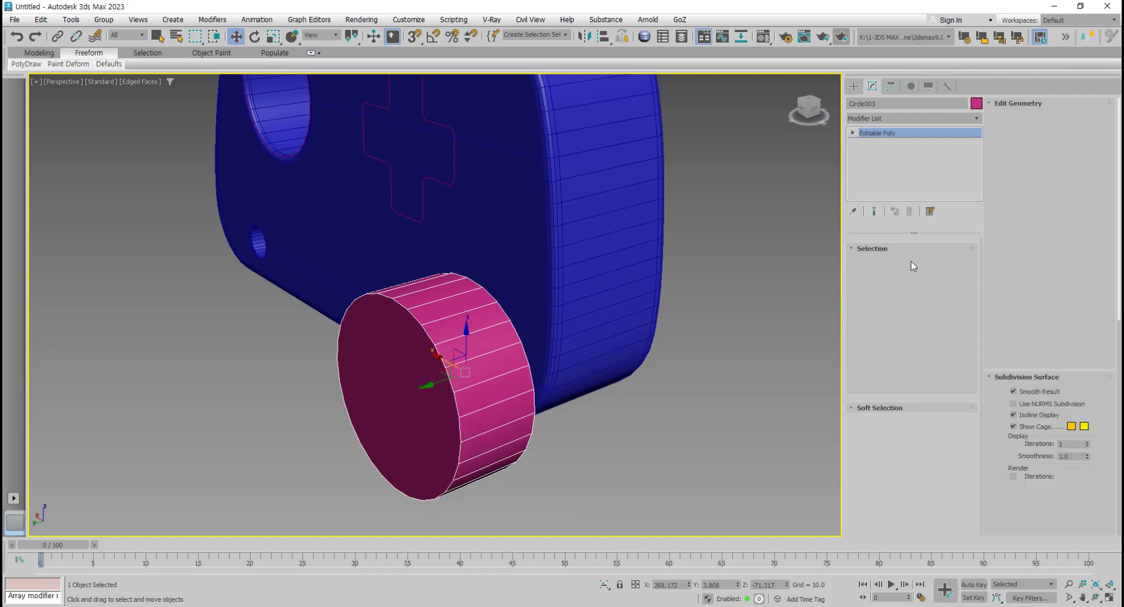
left_click(977, 119)
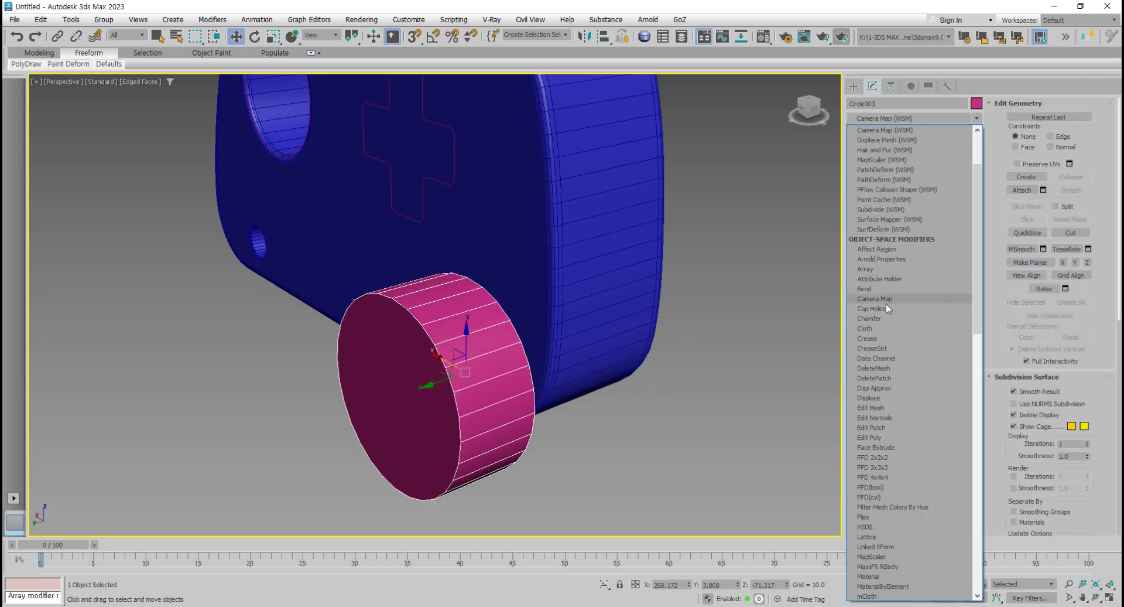
left_click(881, 318)
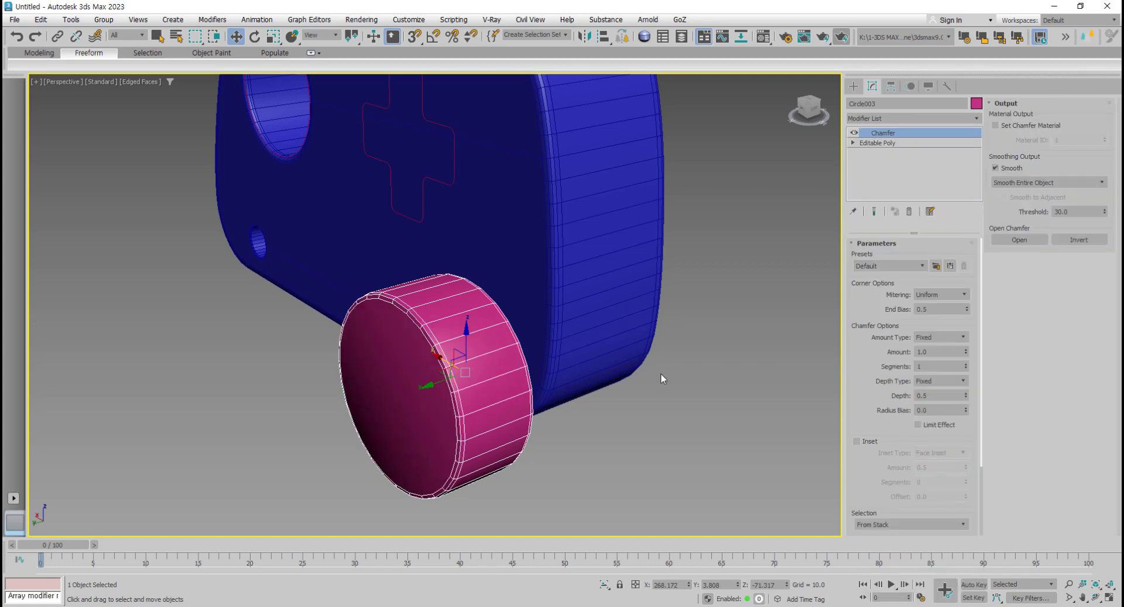
middle_click_drag(661, 374, 646, 382, "alt")
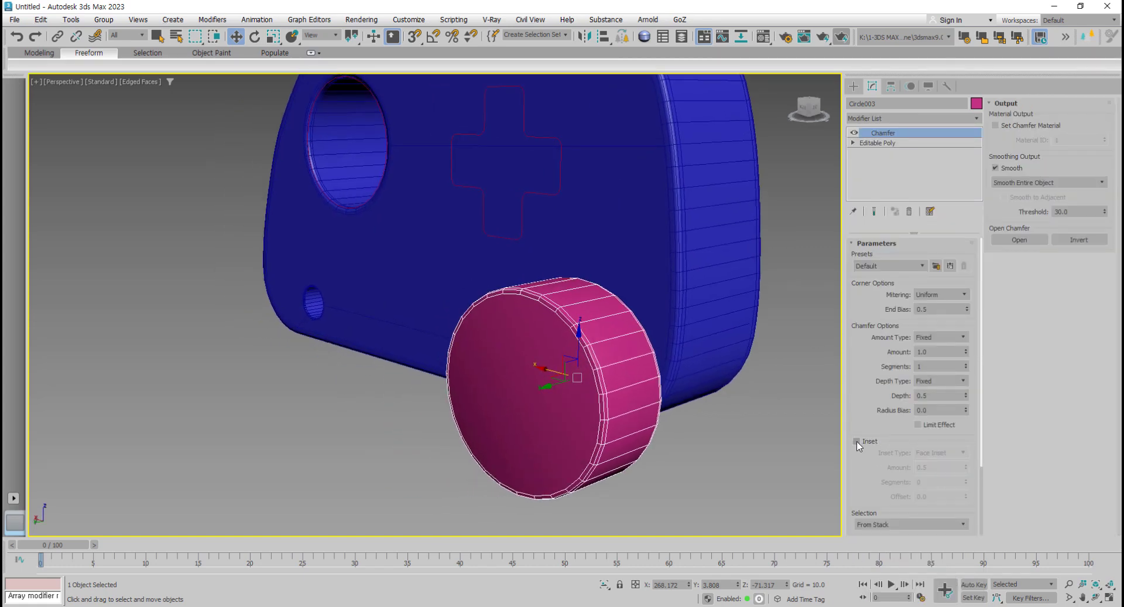
Step: Enable the chamfer's 0.5 face Inset, keep 1 segment, and set Amount to 0.94
left_click(856, 441)
scroll(658, 432, "up", 3)
middle_click_drag(648, 432, 608, 415)
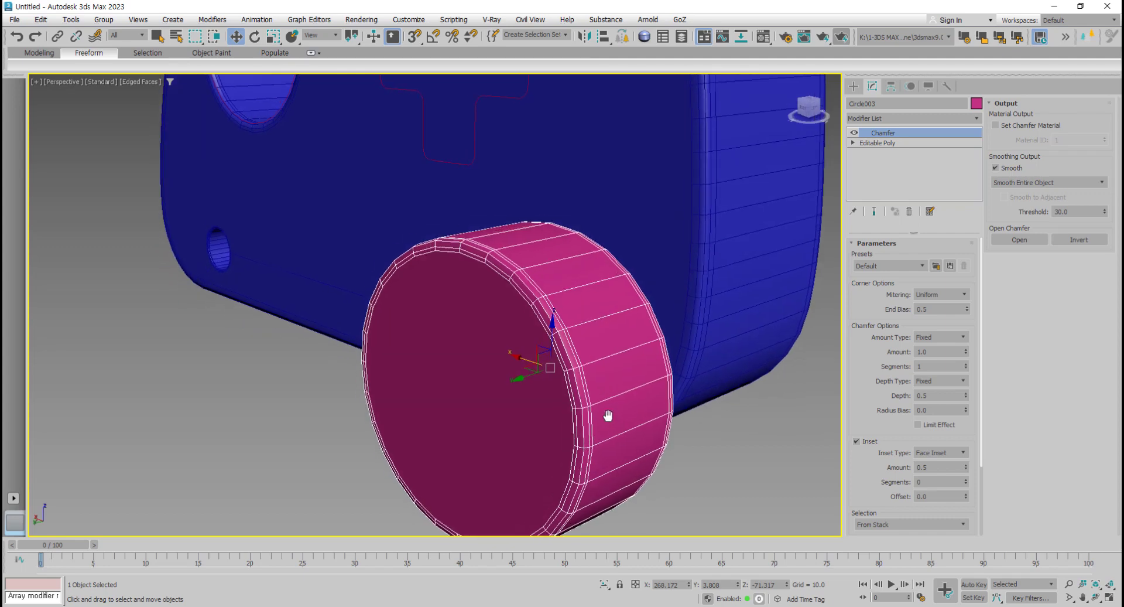
scroll(588, 393, "up", 2)
scroll(592, 397, "up", 3)
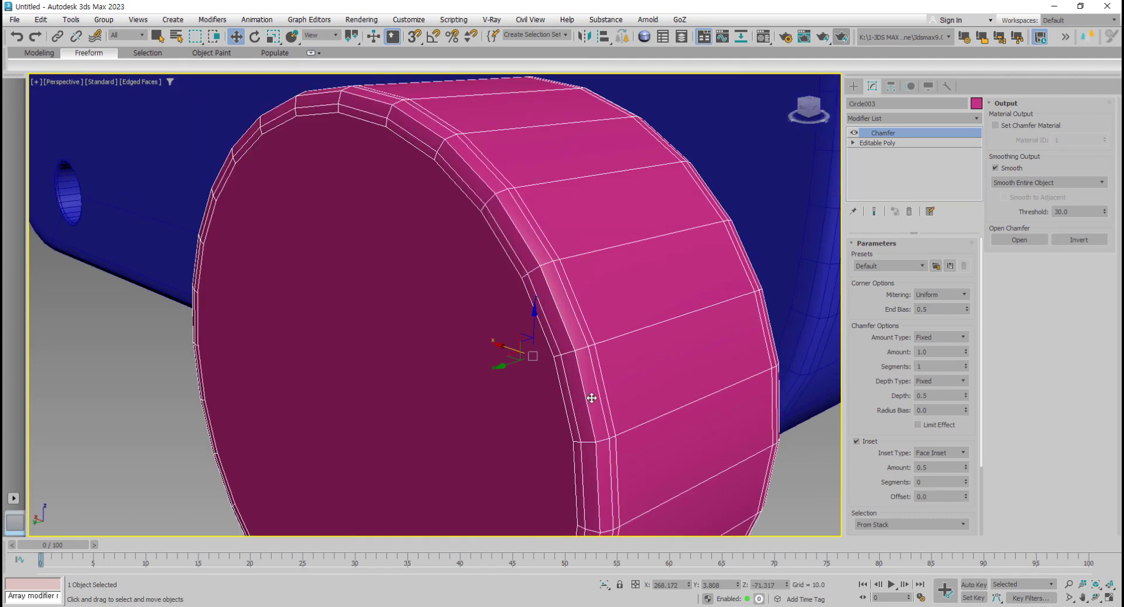
left_click(967, 365)
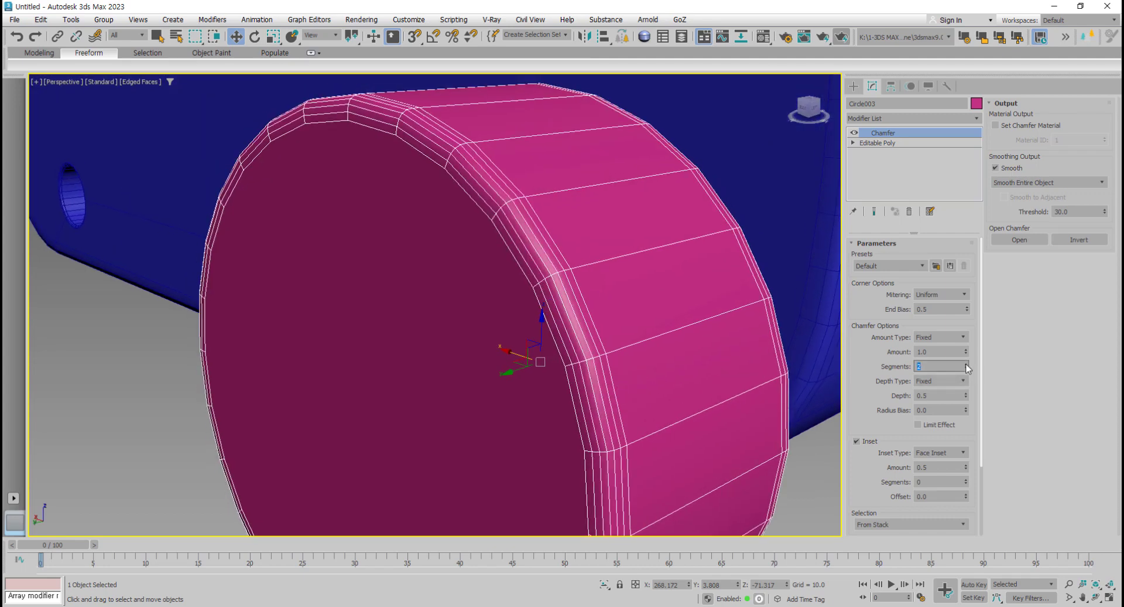
left_click(966, 368)
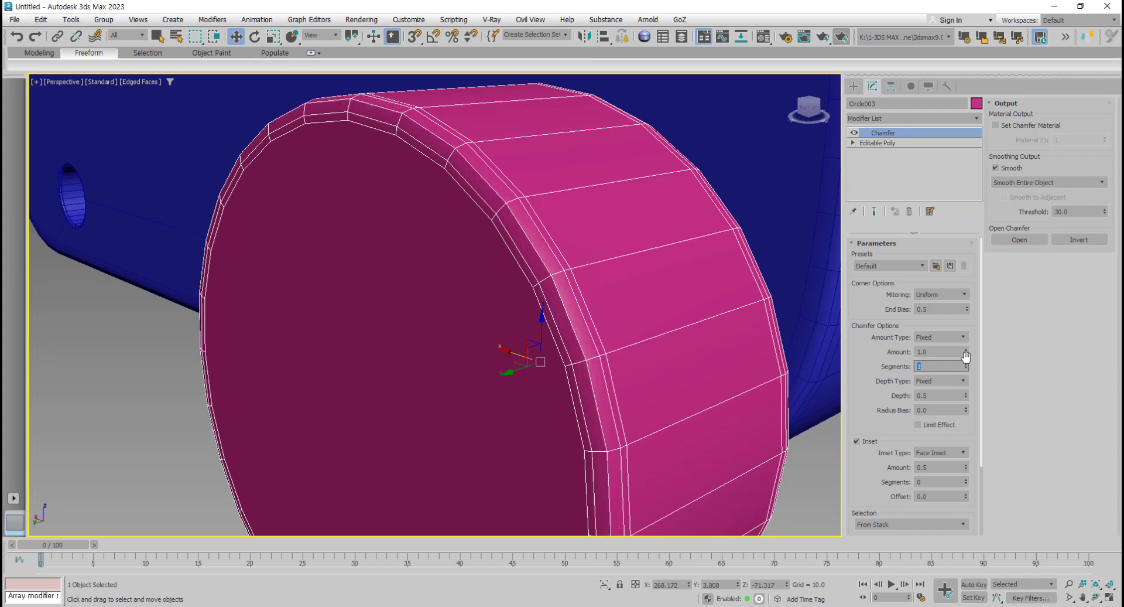
left_click_drag(968, 354, 968, 353)
scroll(512, 423, "down", 3)
scroll(507, 409, "up", 2)
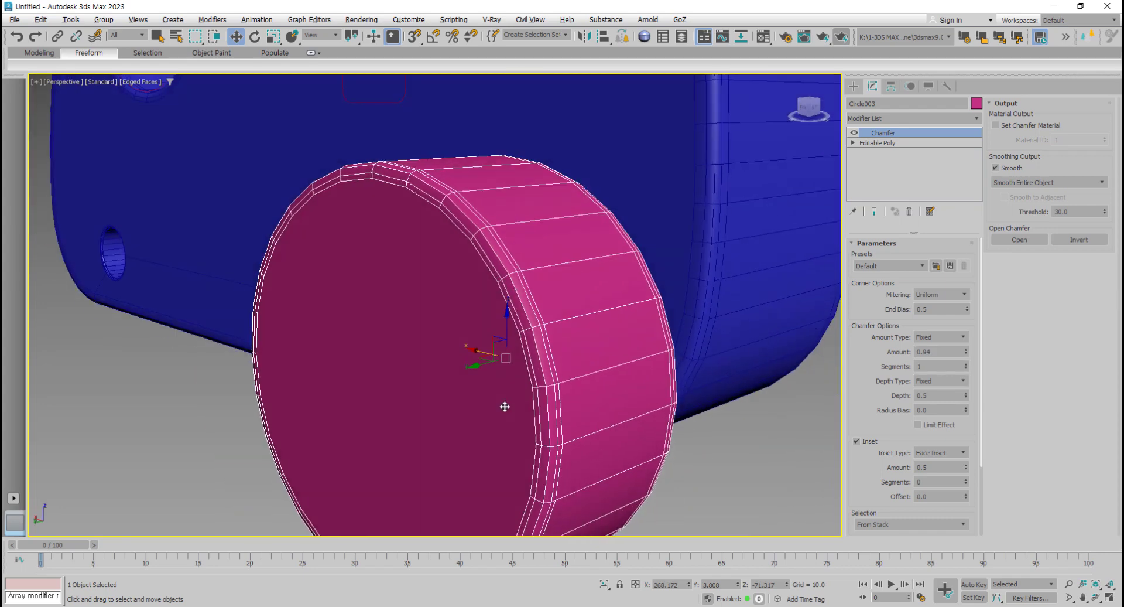
middle_click_drag(505, 407, 523, 402)
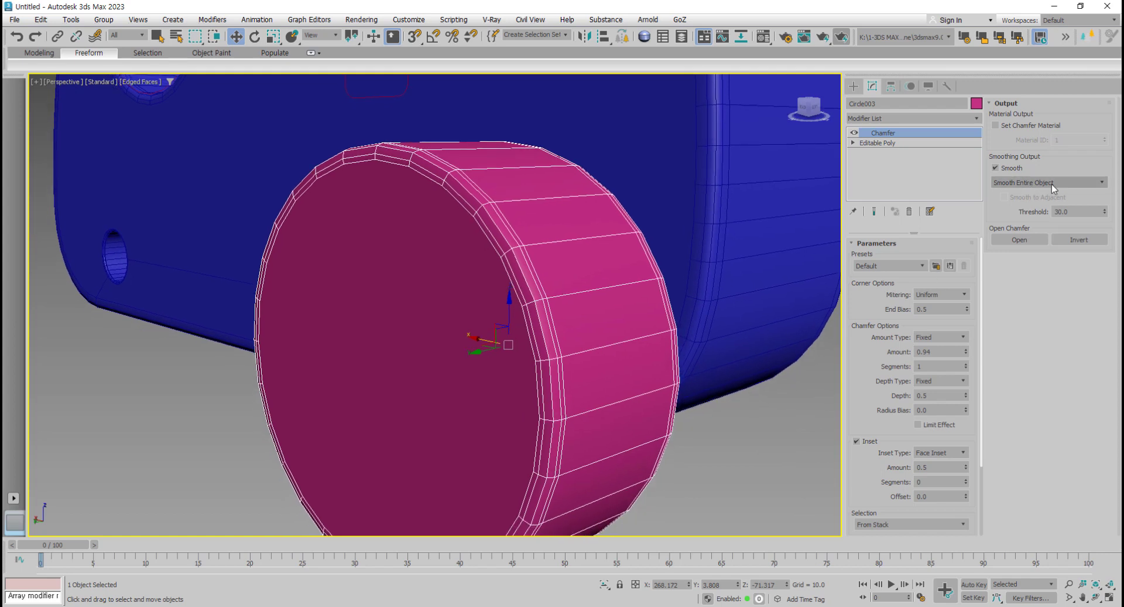
Step: Keep Smooth Entire Object and confirm a smoothing Threshold of 100
left_click(1068, 184)
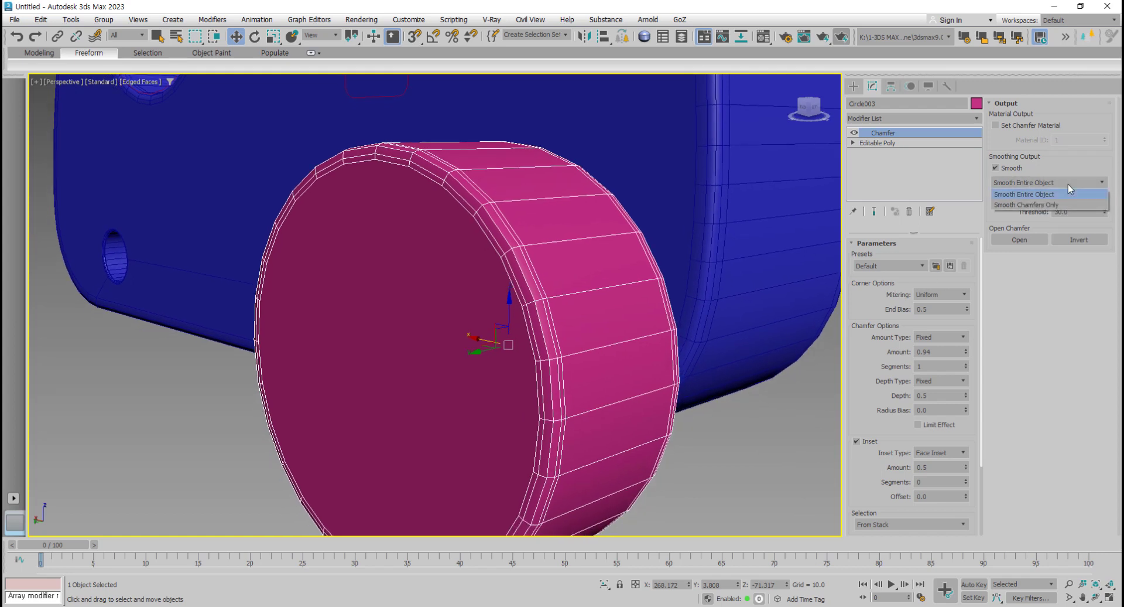
left_click(1059, 194)
type("100")
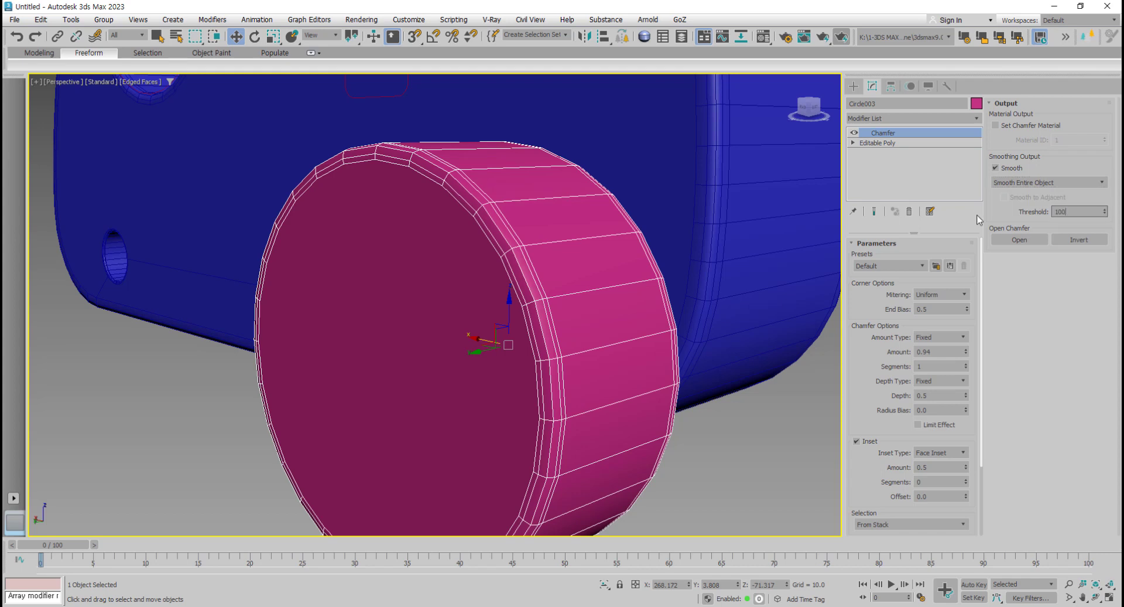
key("Return")
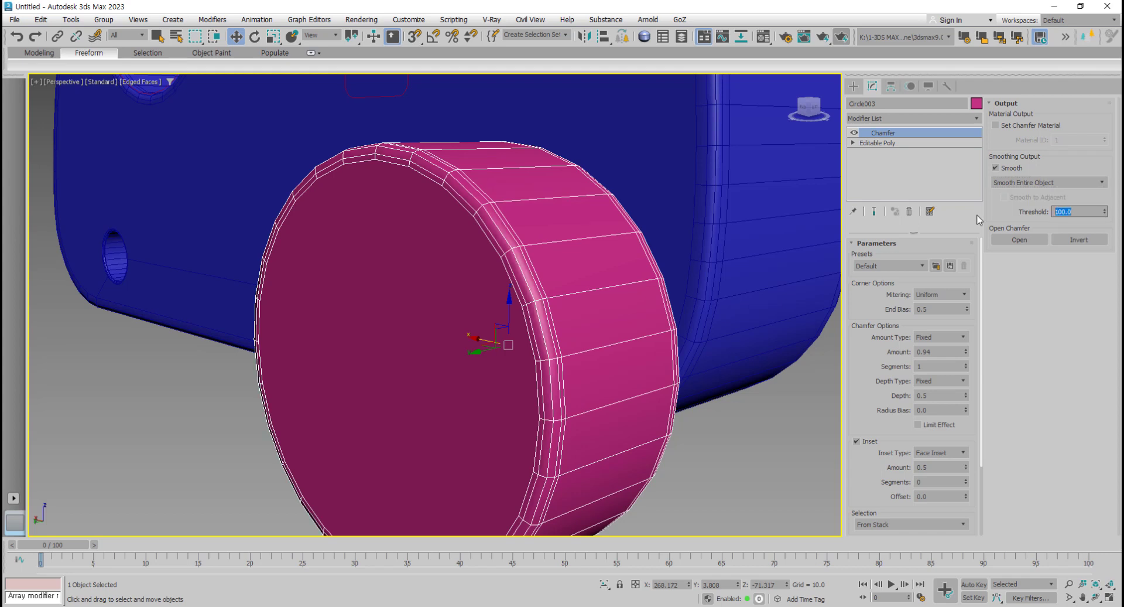
scroll(519, 326, "up", 1)
scroll(577, 346, "up", 2)
scroll(557, 354, "up", 1)
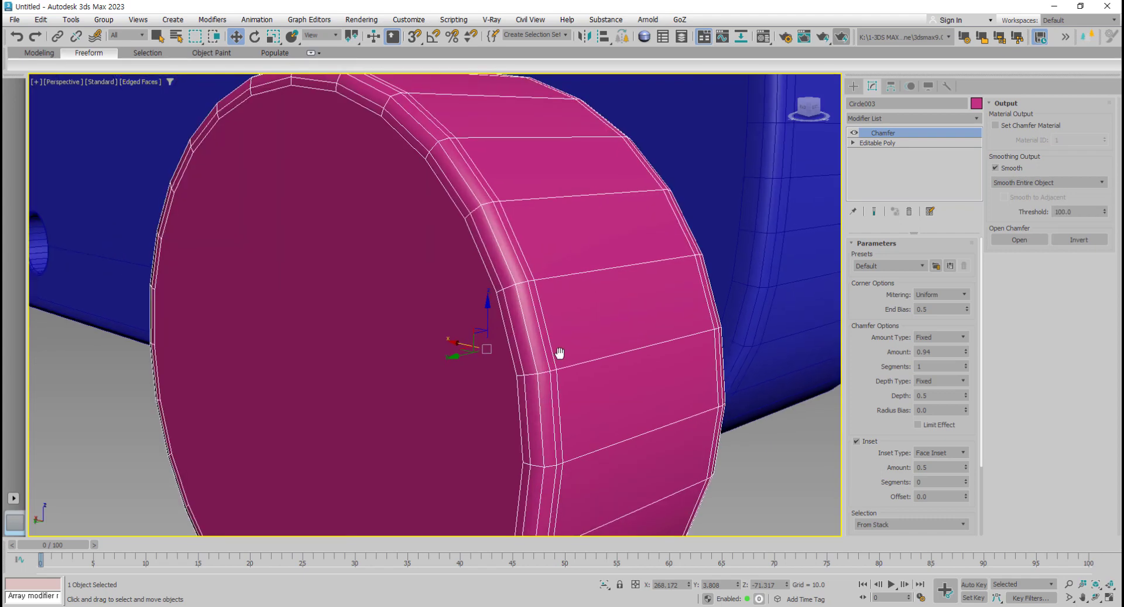
key("F4")
key("F4")
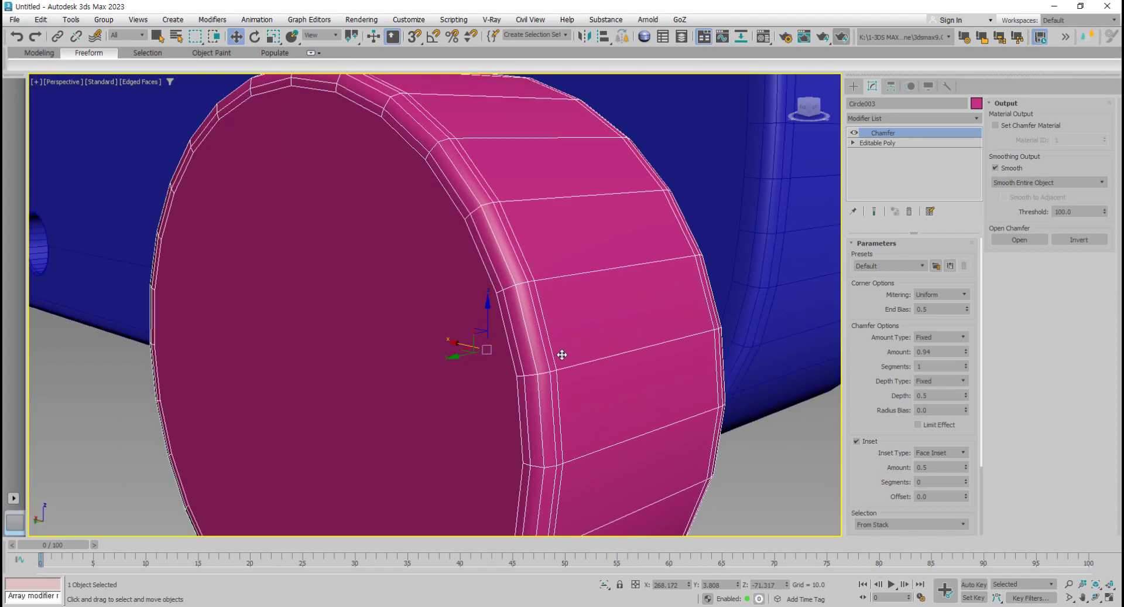
key("F4")
key("F4")
Step: Compare chamfer smoothing off/on and Chamfers Only, settling back on Smooth Entire Object
left_click(1078, 212)
left_click(995, 168)
left_click(996, 168)
left_click(995, 169)
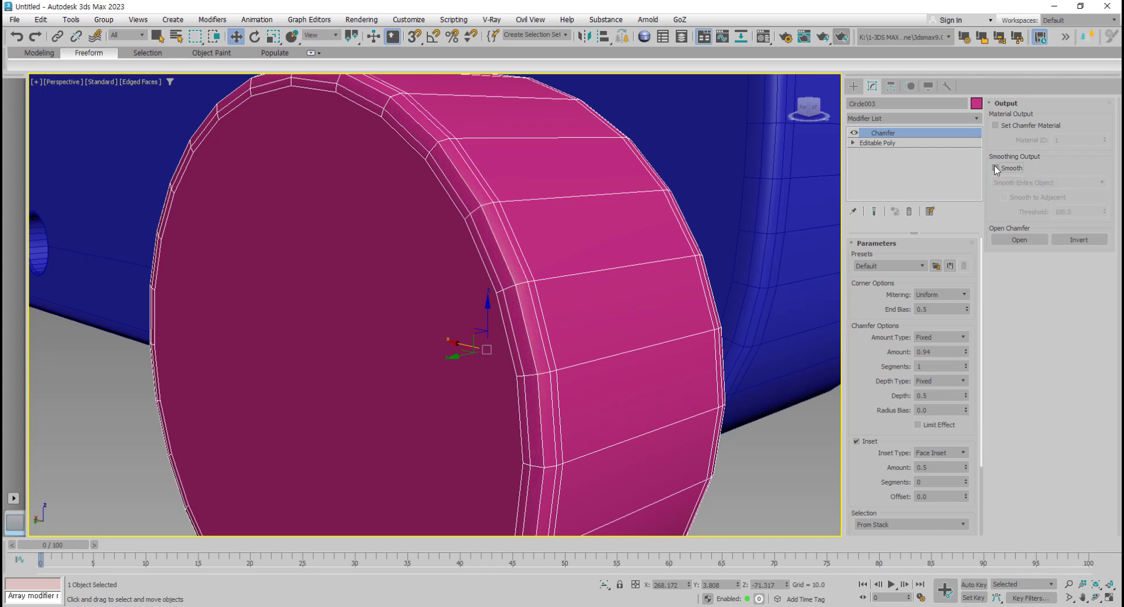
left_click(995, 168)
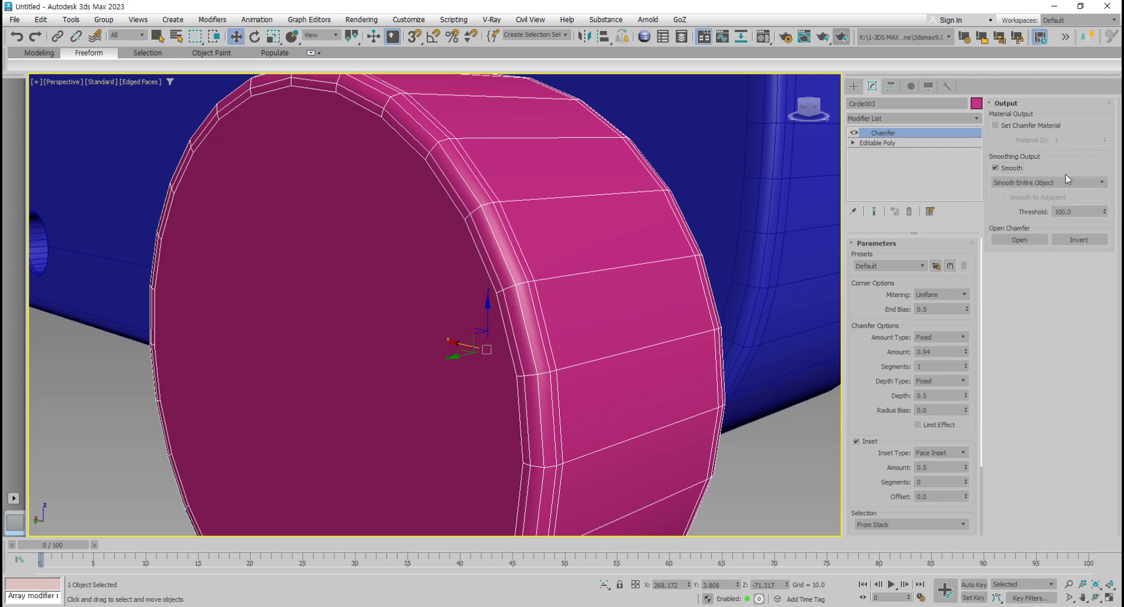
left_click(1063, 182)
left_click(1058, 205)
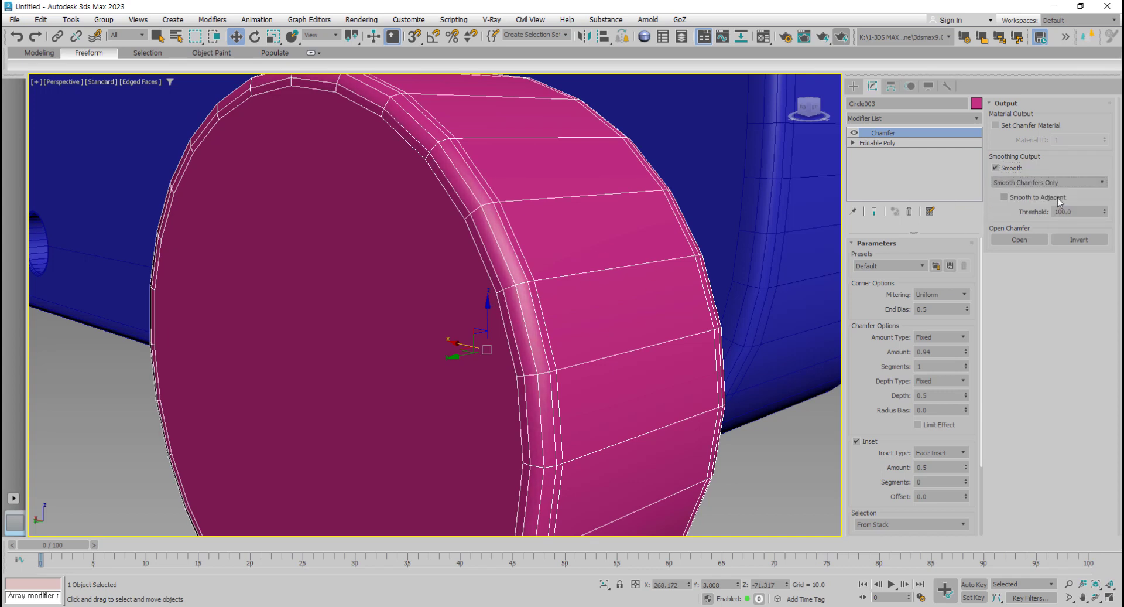
left_click(1052, 182)
left_click(1030, 190)
scroll(515, 419, "down", 2)
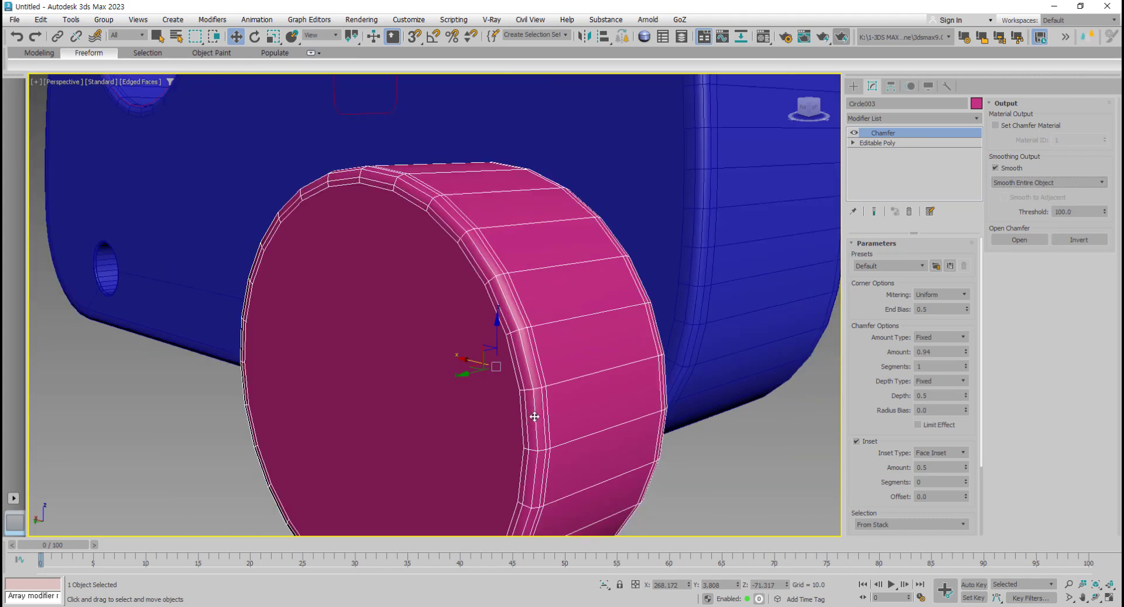
mouse_move(535, 416)
middle_mouse_down("alt")
mouse_move(472, 431)
mouse_move(512, 427)
mouse_move(413, 417)
middle_mouse_up("alt")
Step: In the maximized Left view, Shift-drag a copy of the wheel to the body's opposite side
key("alt+w")
right_click(305, 344)
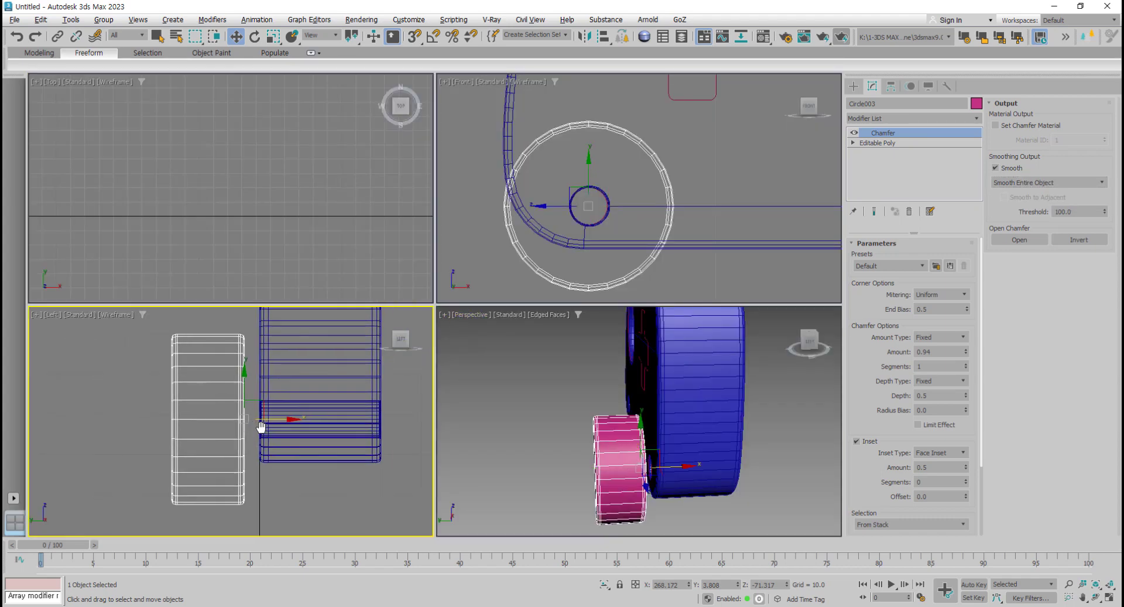
key("alt+w")
middle_click_drag(504, 319, 375, 343)
left_click_drag(356, 326, 803, 317, "shift")
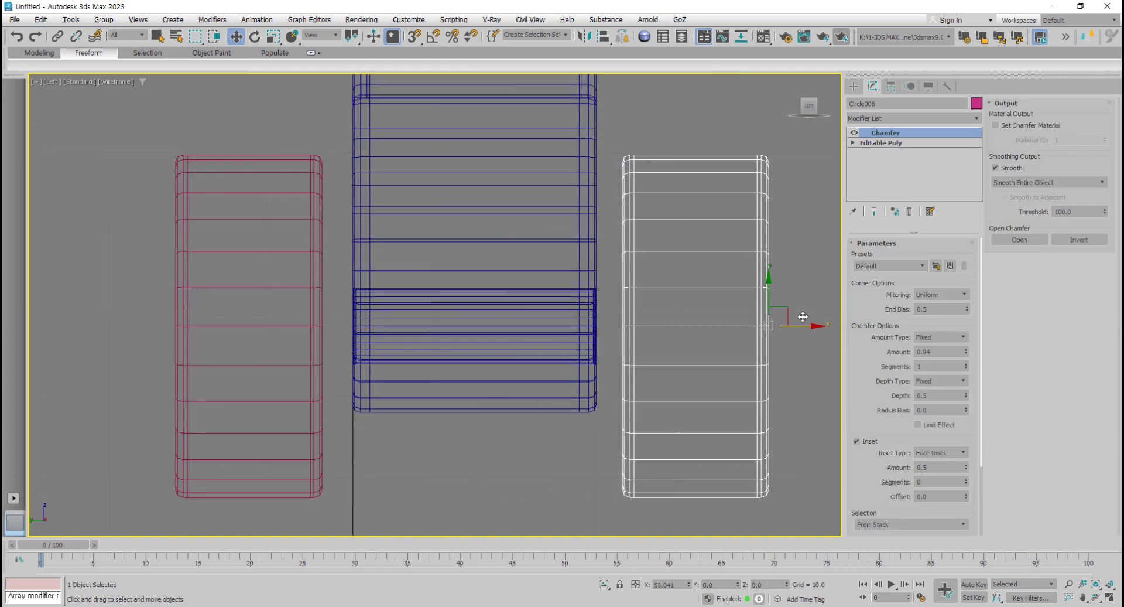
left_click(547, 356)
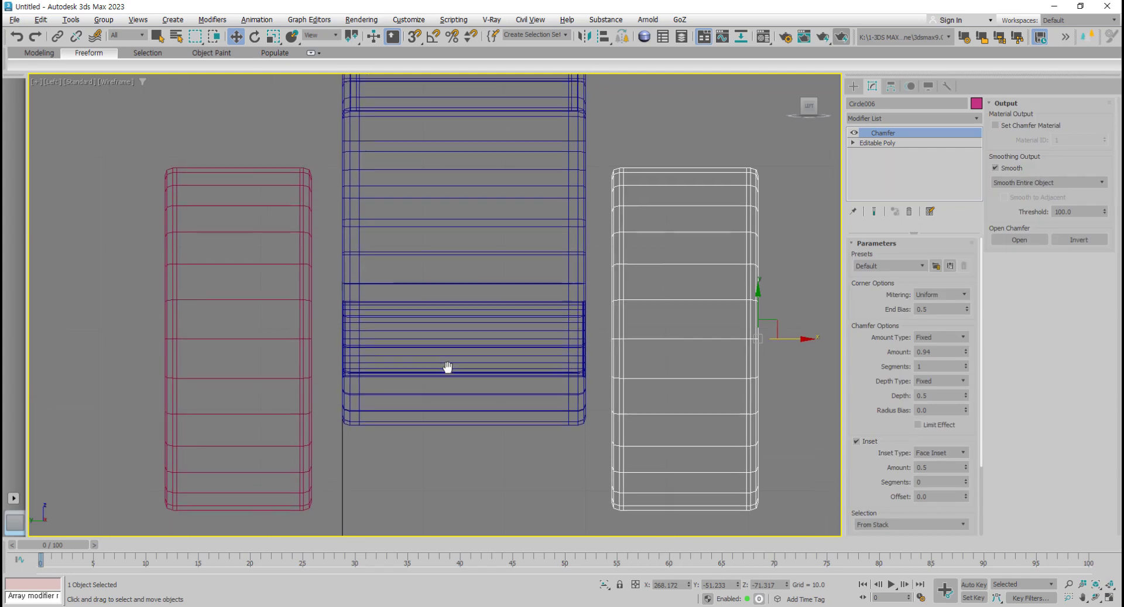
Step: Return to four viewports and select the ambulance body
scroll(447, 369, "down", 3)
scroll(444, 373, "up", 2)
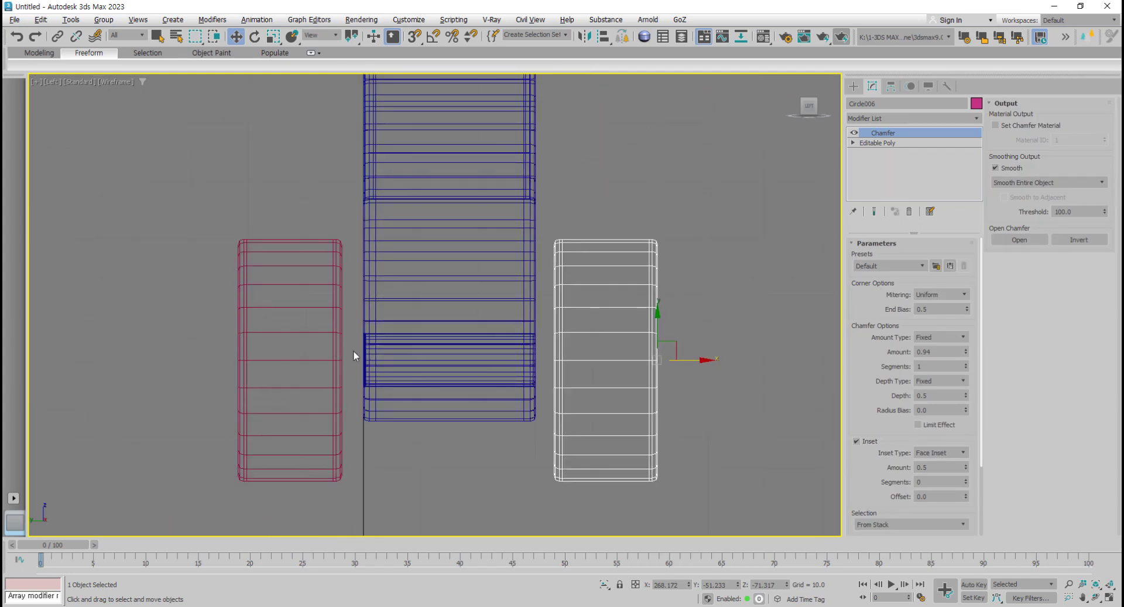
key("alt+w")
scroll(596, 210, "up", 2)
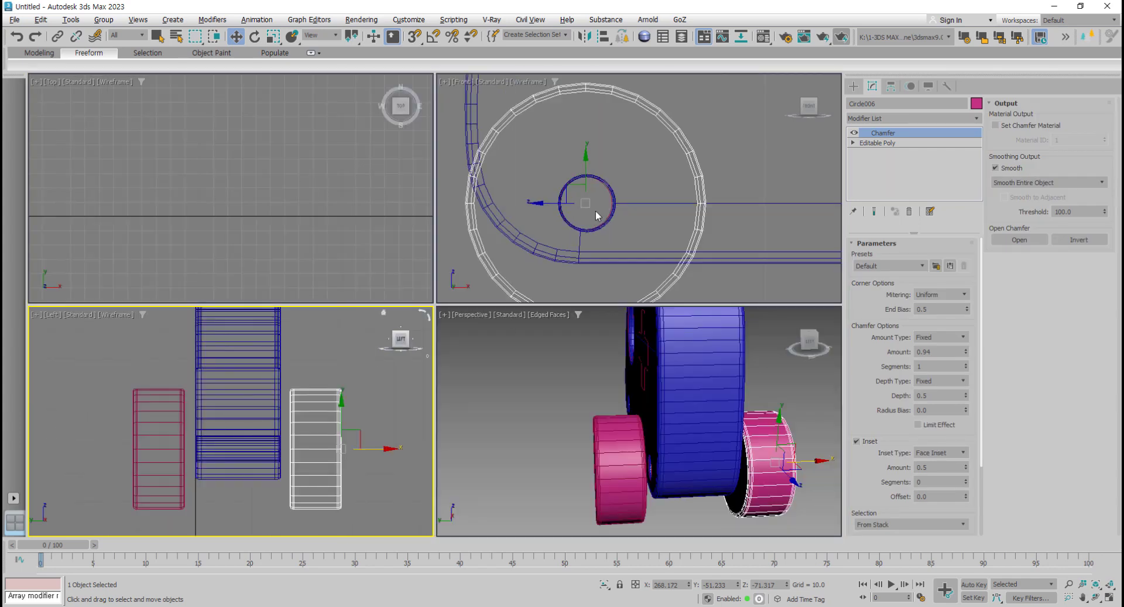
scroll(619, 192, "up", 2)
left_click(623, 191)
scroll(609, 199, "up", 2)
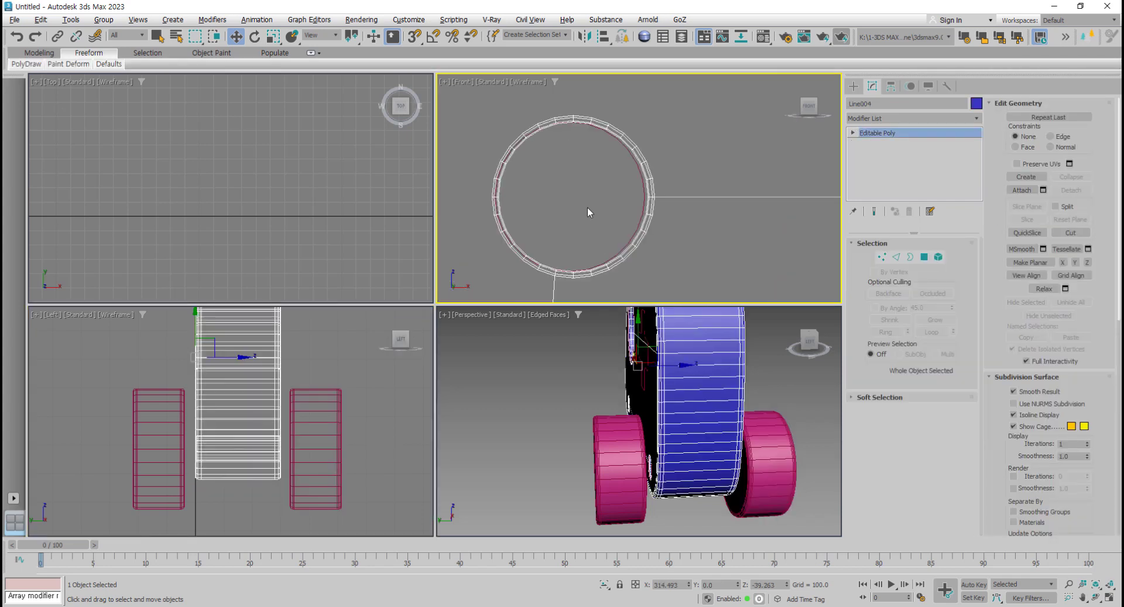
Step: Select the circle shape inside the wheel and scale it down slightly
left_click(643, 192)
middle_click_drag(601, 215, 603, 226)
key("r")
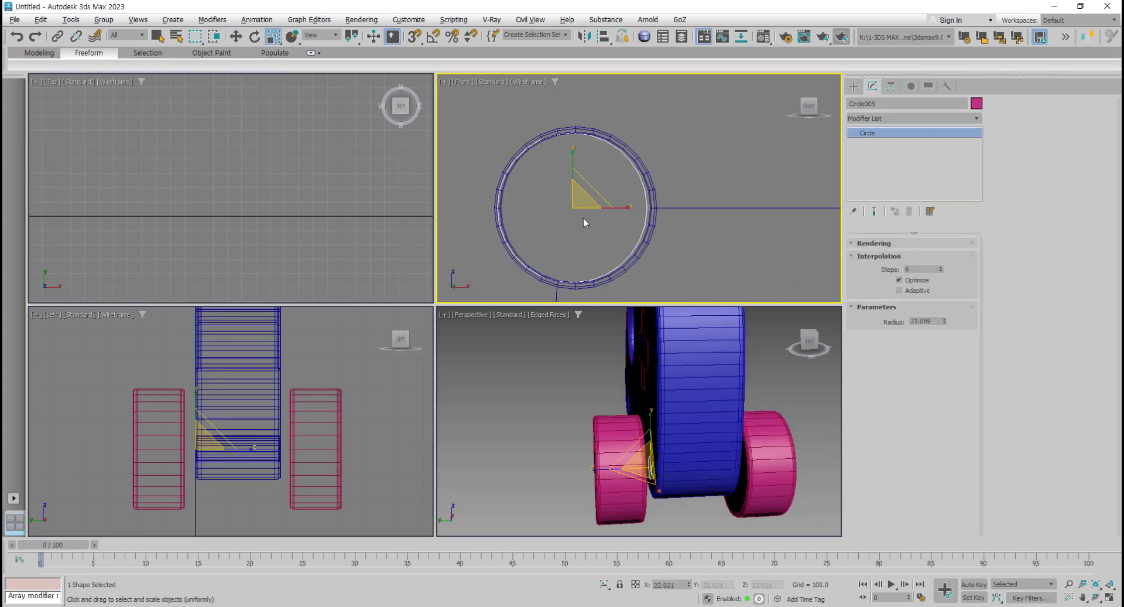
left_click_drag(576, 202, 579, 216)
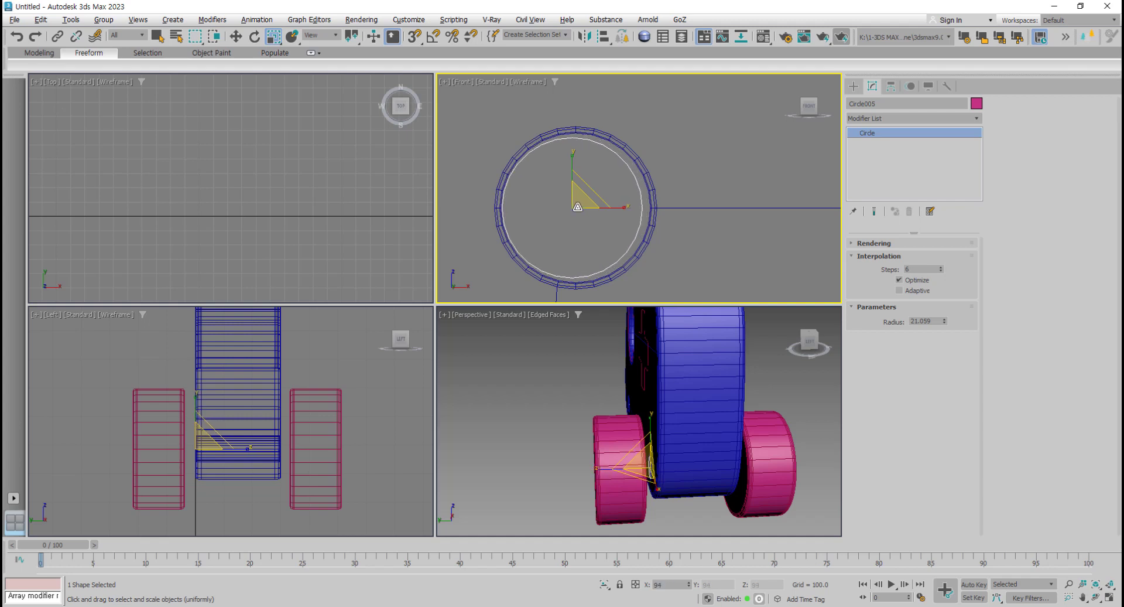
key("w")
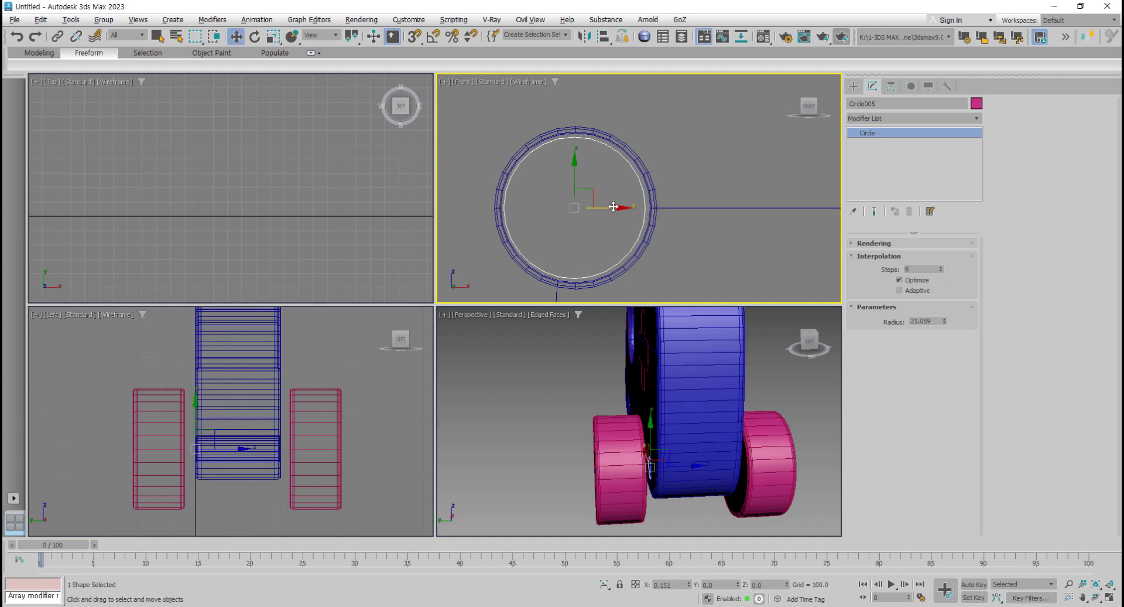
Step: In the maximized Top view, move Circle005 up along Y onto the upper wheel
middle_click_drag(674, 445, 656, 439)
key("alt+w")
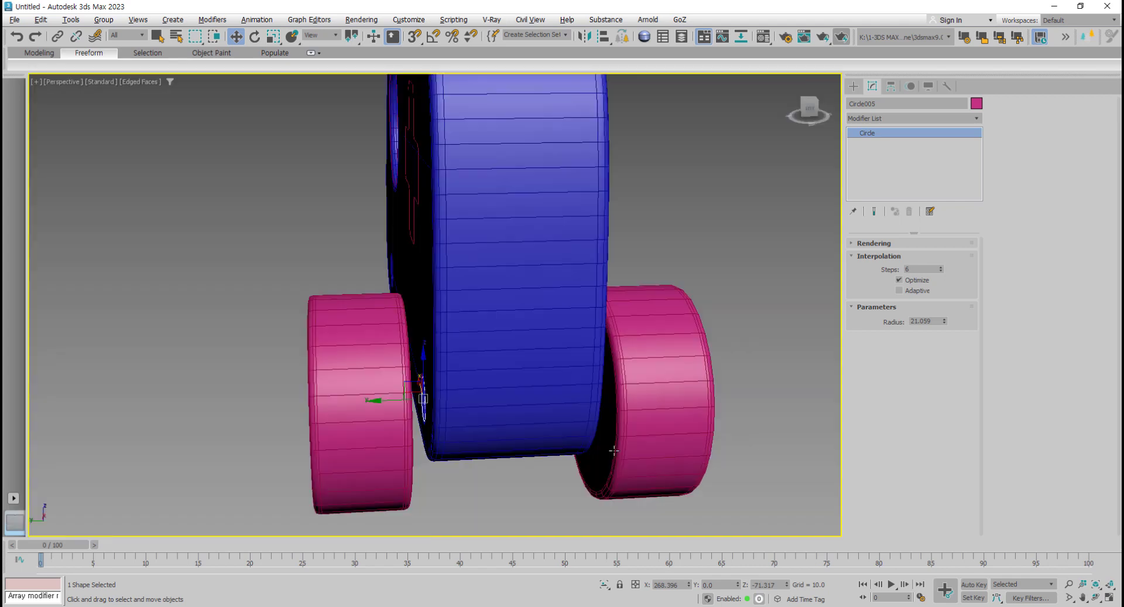
mouse_move(548, 430)
middle_mouse_down()
mouse_move(556, 437)
mouse_move(537, 438)
middle_mouse_up()
key("alt+w")
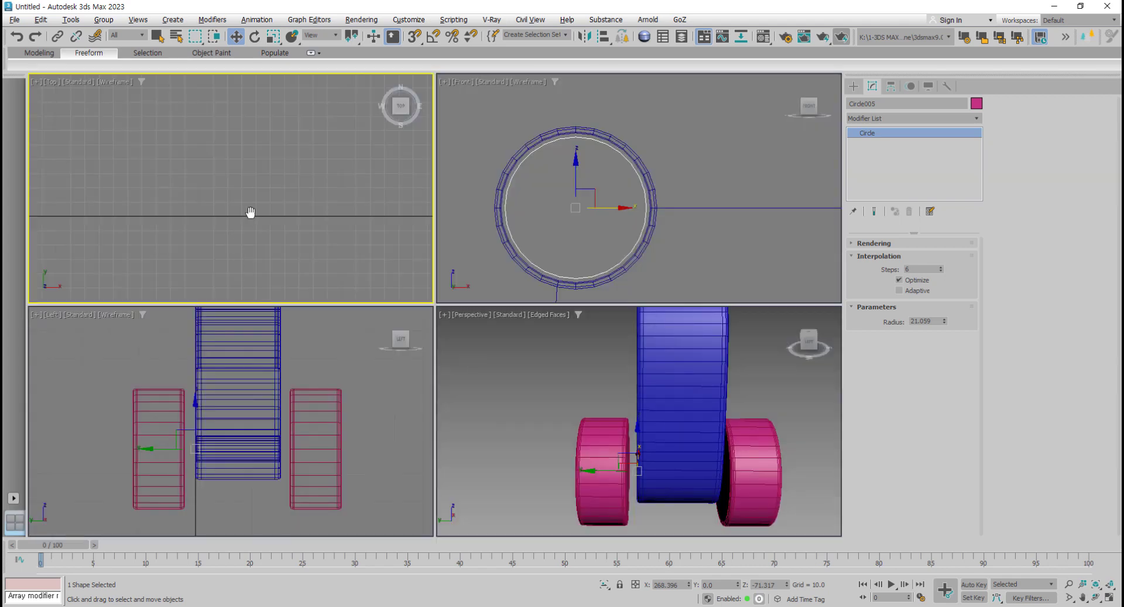
mouse_move(231, 220)
middle_mouse_down()
mouse_move(334, 212)
mouse_move(224, 217)
middle_mouse_up()
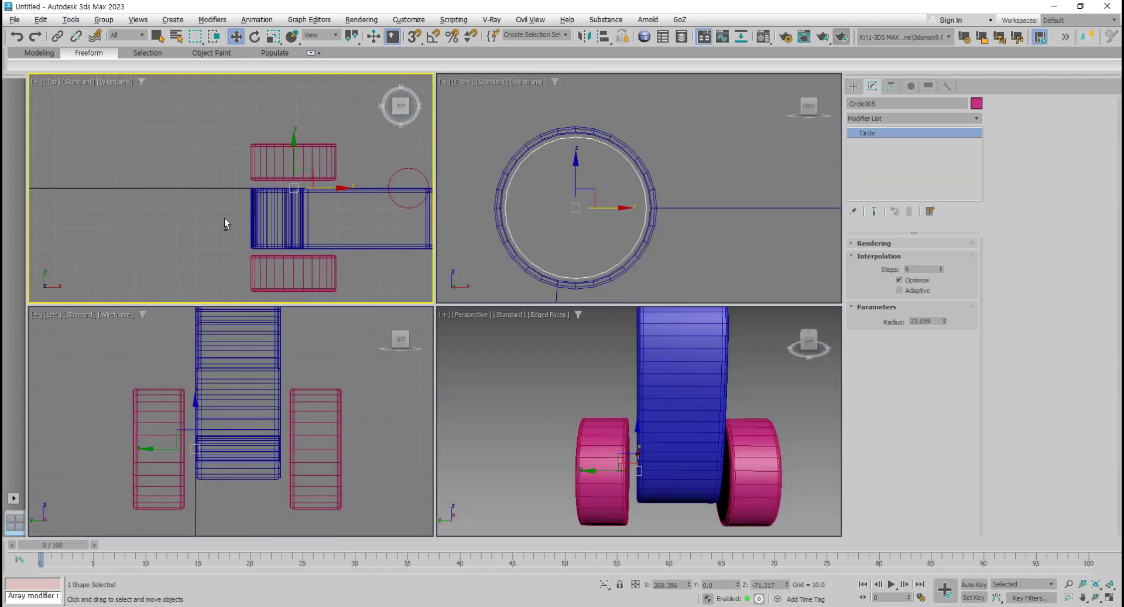
key("alt+w")
scroll(401, 237, "up", 2)
left_click_drag(401, 236, 402, 189)
middle_click_drag(551, 209, 534, 190)
Step: Extrude Circle005 by 224.5, then move and scale it along Y to span both wheels
left_click(976, 118)
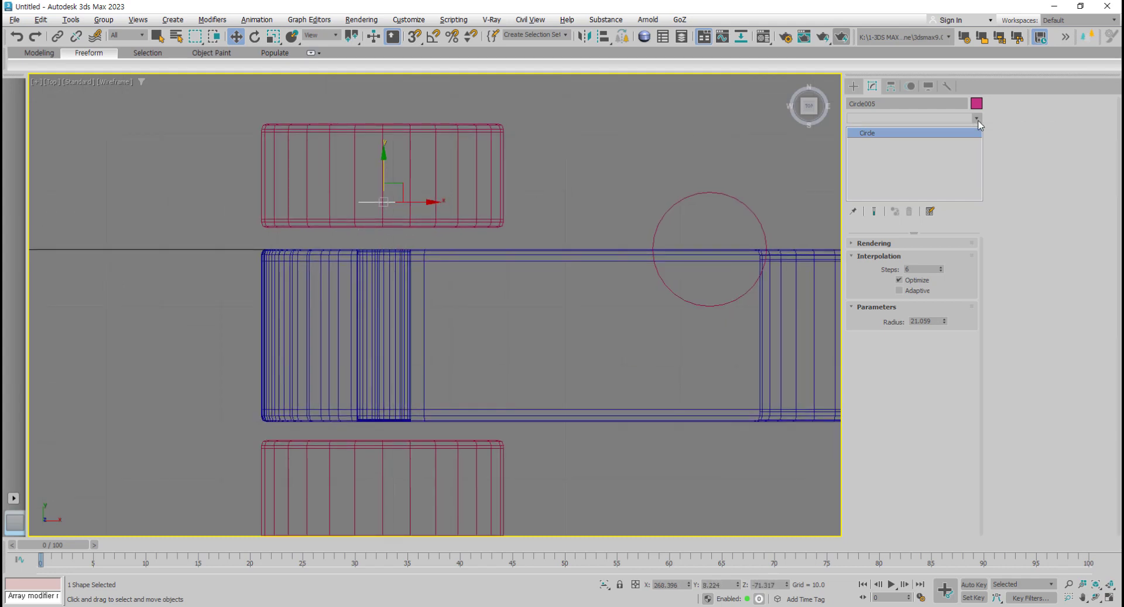
left_click(976, 118)
type("ex")
left_click(911, 131)
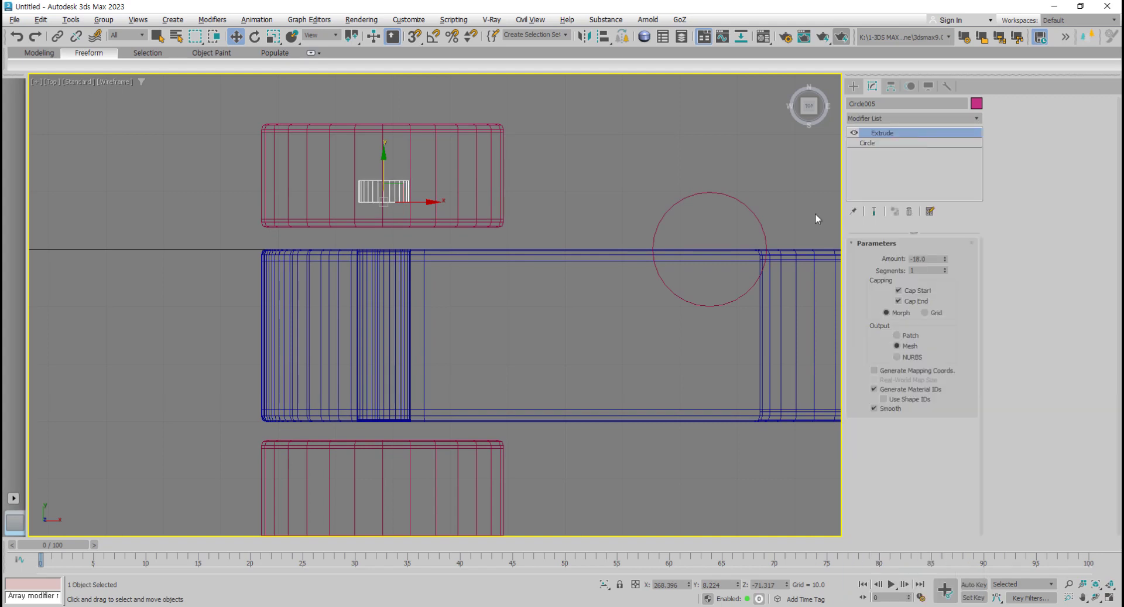
mouse_move(944, 258)
left_mouse_down()
mouse_move(924, 596)
mouse_move(925, 572)
left_mouse_up()
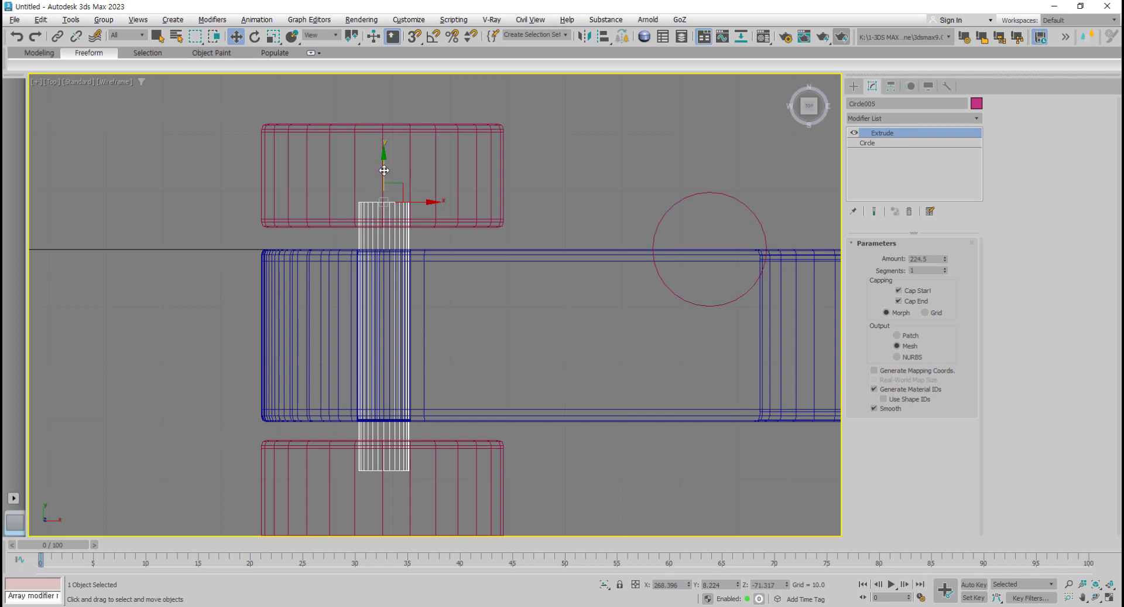
left_click_drag(384, 170, 384, 168)
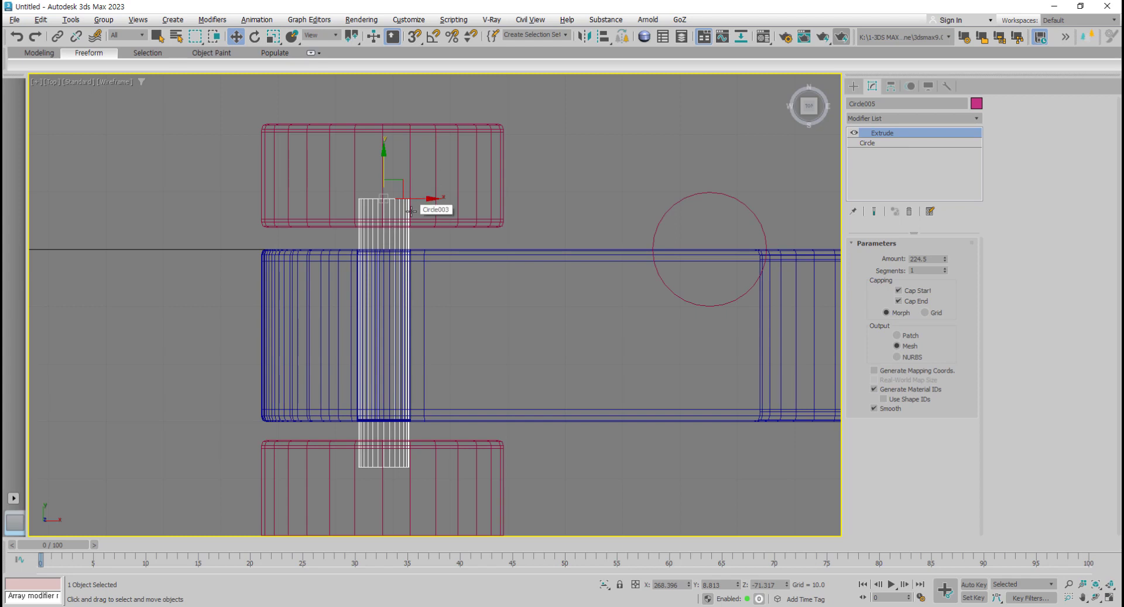
left_click_drag(384, 169, 384, 191)
key("r")
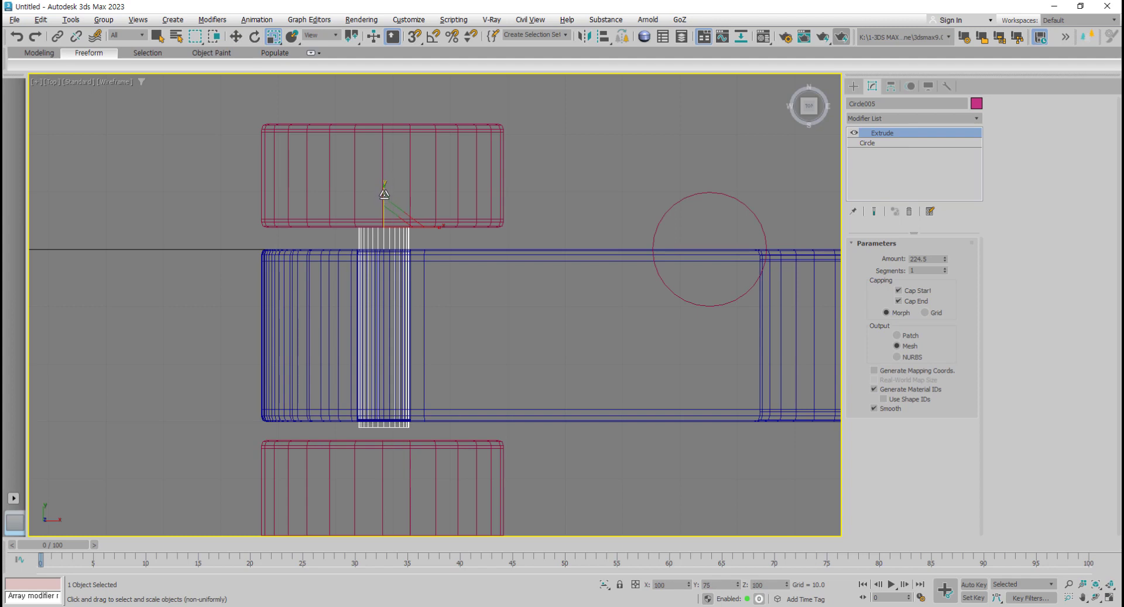
key("alt+w")
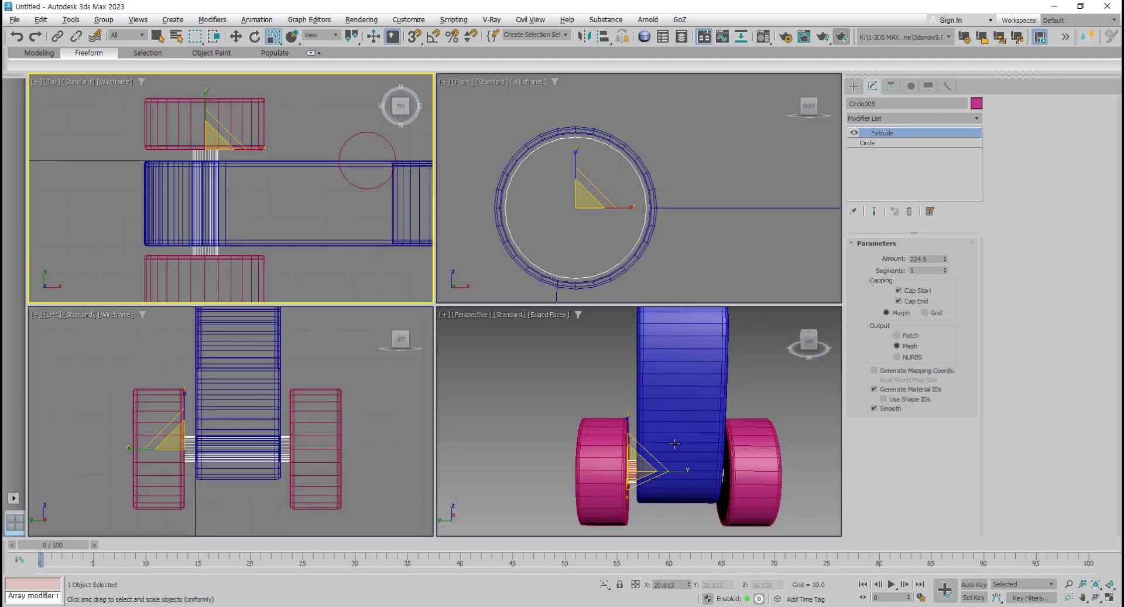
Step: Select the axle together with both wheels in the Perspective view
middle_click_drag(649, 446, 700, 439, "alt")
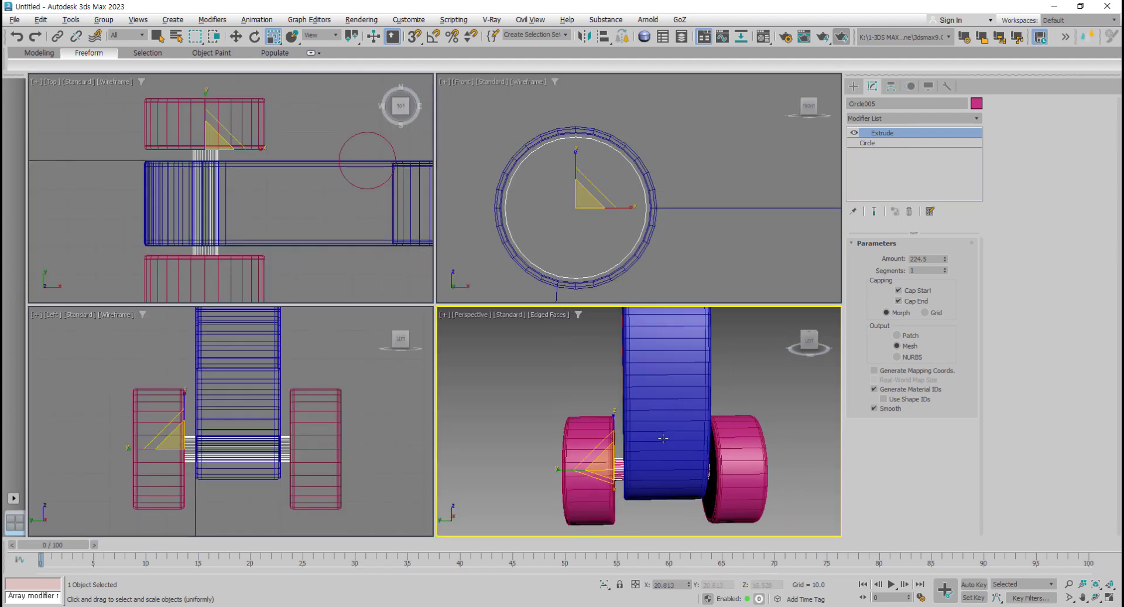
key("alt+w")
mouse_move(692, 463)
middle_mouse_down("alt")
mouse_move(532, 418)
mouse_move(512, 422)
middle_mouse_up("alt")
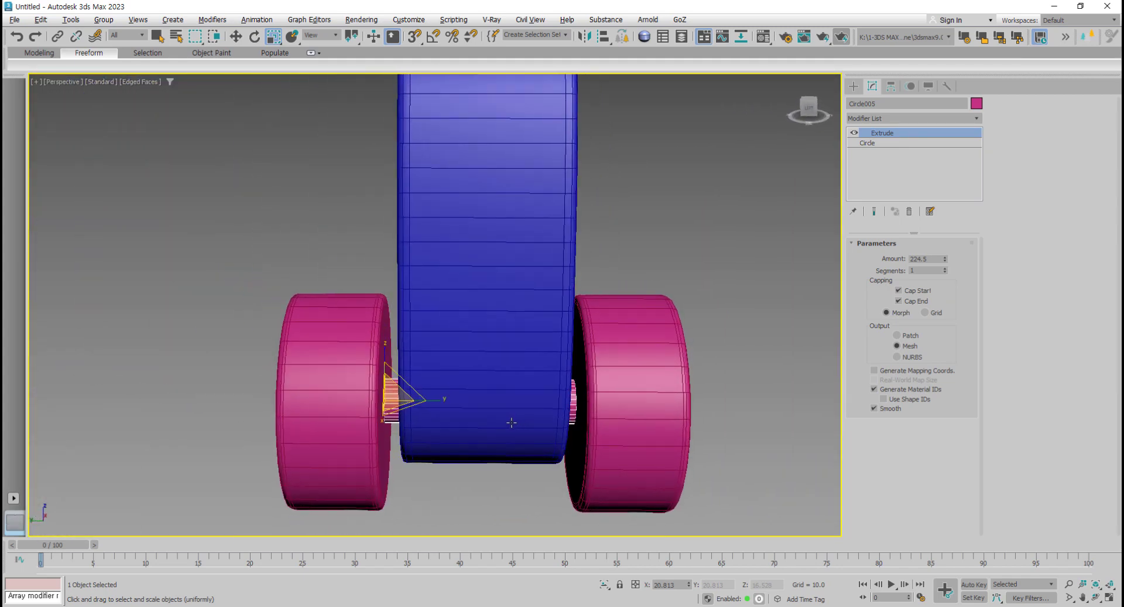
left_click(337, 414, "ctrl")
left_click(626, 414, "ctrl")
left_click_drag(232, 238, 736, 521)
key("alt+w")
Step: In the maximized Front view, Shift-drag the wheel set toward the rear hub
scroll(655, 228, "up", 3)
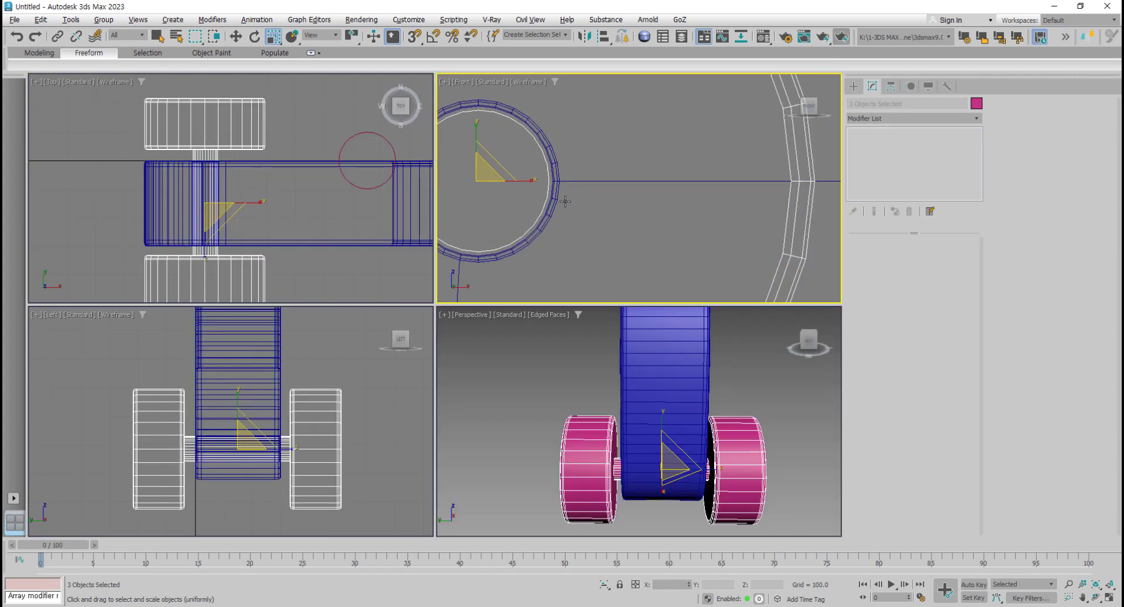
scroll(585, 207, "down", 4)
scroll(585, 208, "down", 4)
key("alt+w")
scroll(281, 363, "up", 3)
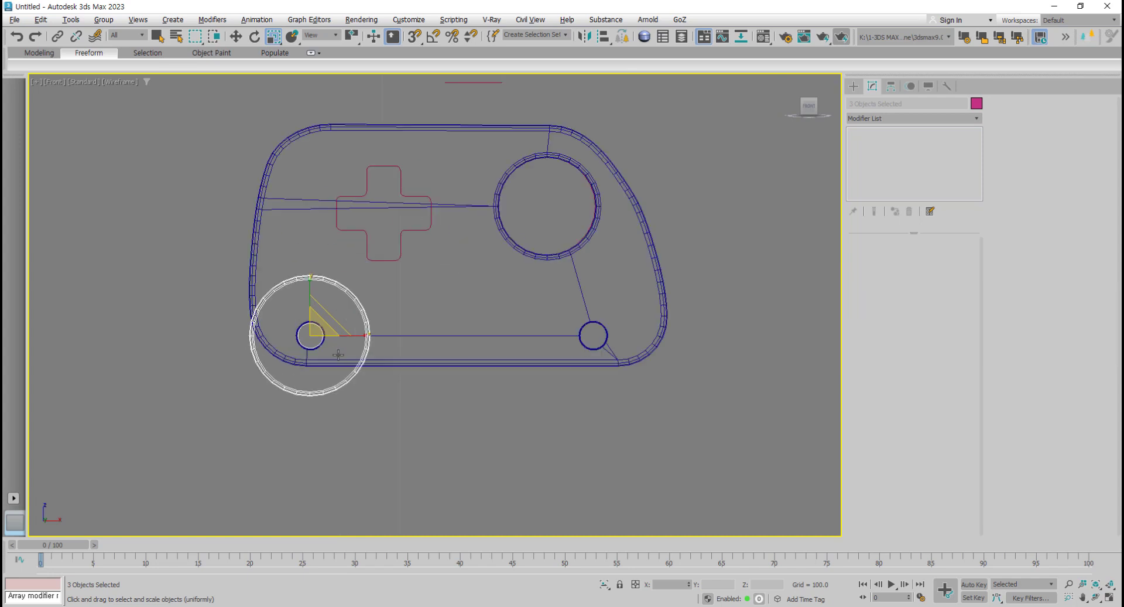
key("w")
left_click_drag(354, 335, 637, 336, "shift")
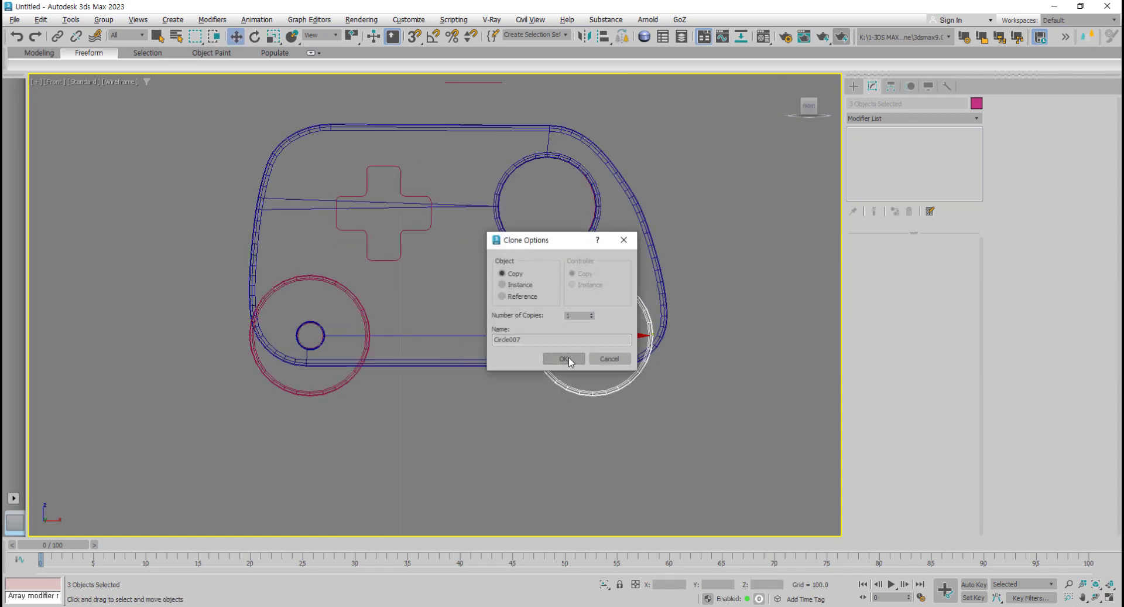
Step: Confirm the Copy so a second wheel-and-axle set sits at the rear hub
left_click(564, 358)
left_click(570, 361)
scroll(550, 339, "up", 4)
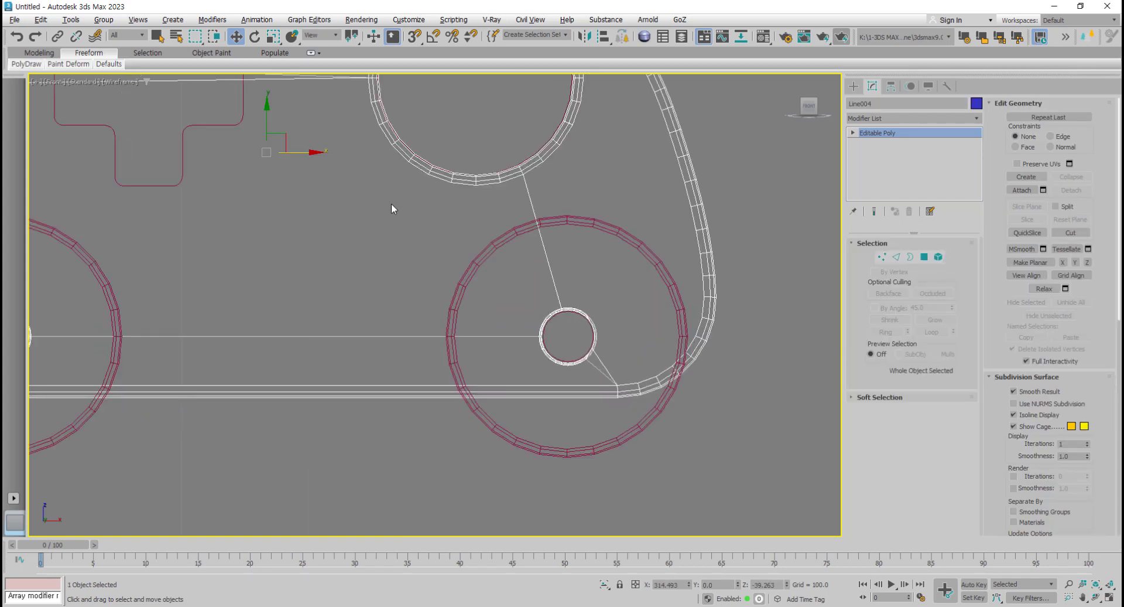
left_click_drag(391, 208, 563, 328)
scroll(560, 319, "up", 3)
scroll(575, 344, "up", 2)
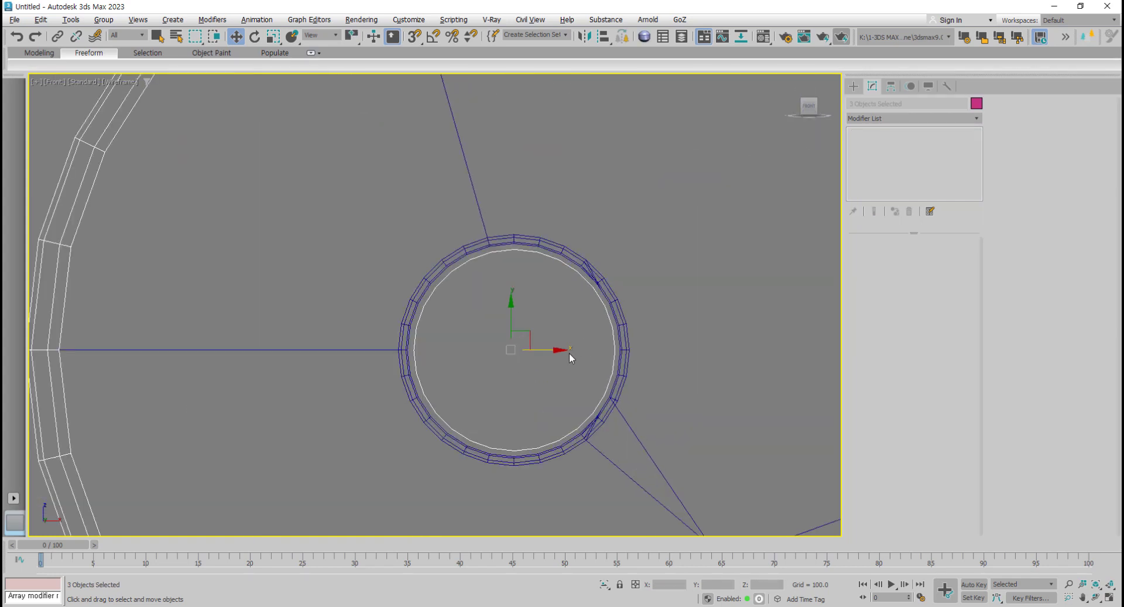
Step: Clear the selection and maximize the Perspective view to check the four-wheeled toy
left_click(564, 350)
scroll(549, 356, "down", 8)
key("alt+w")
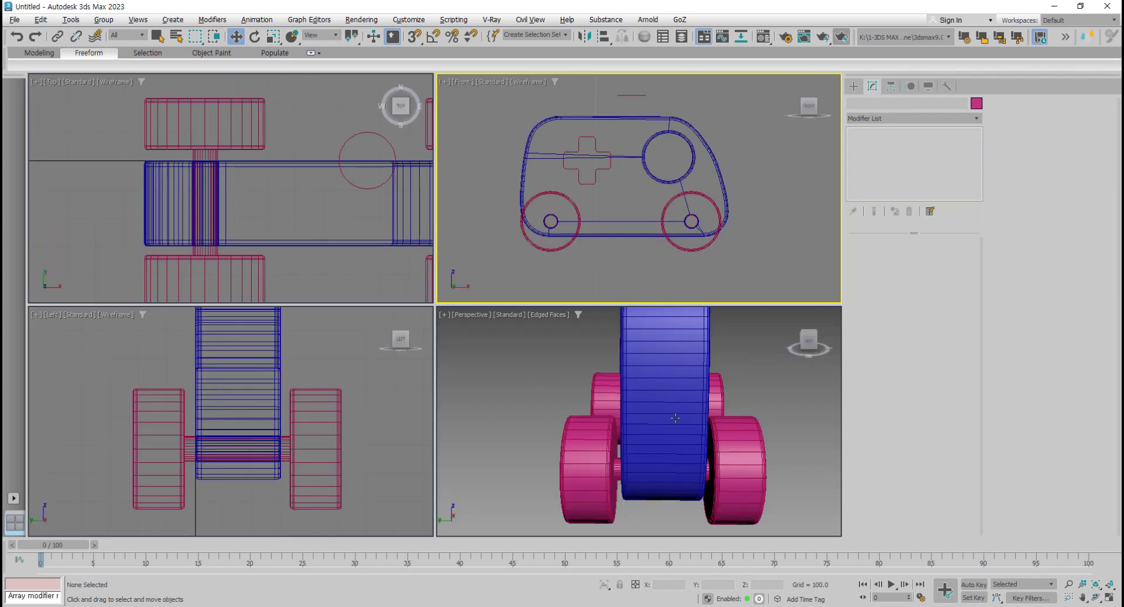
right_click(675, 417)
key("alt+w")
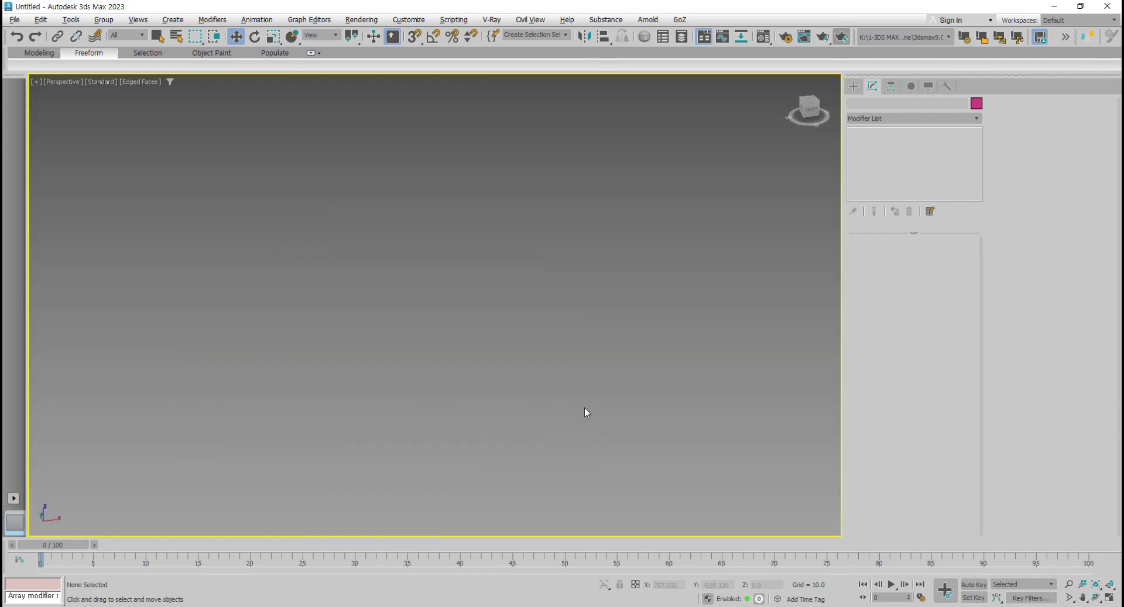
Step: Select the front wheel Circle006 and convert it to an Editable Poly
scroll(591, 388, "up", 5)
left_click(489, 376)
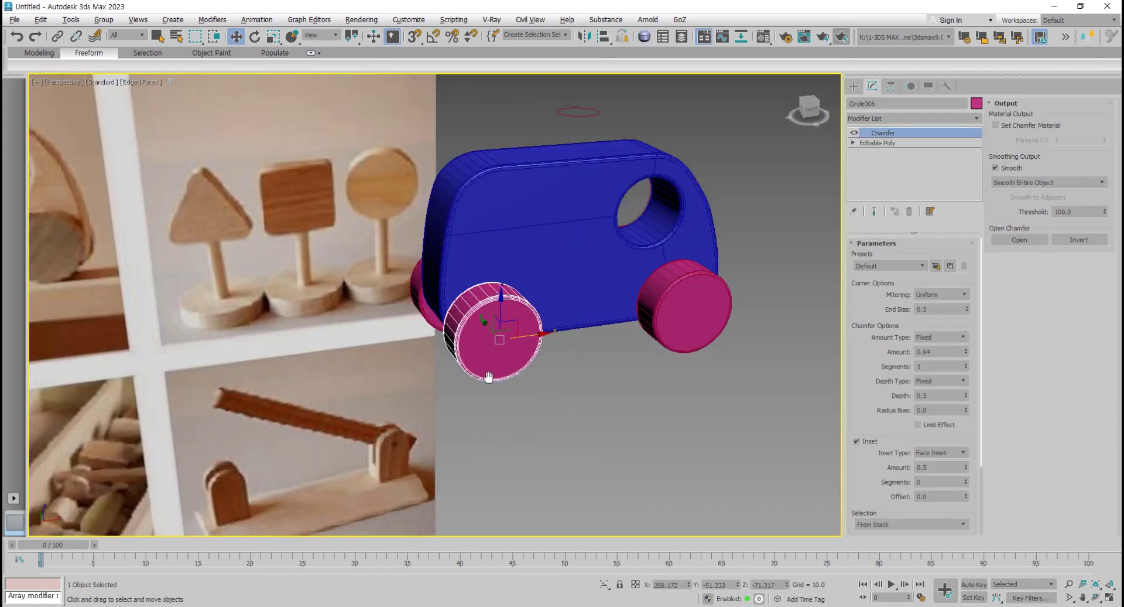
scroll(492, 381, "up", 4)
middle_click_drag(501, 398, 572, 398, "alt")
middle_click_drag(491, 388, 495, 398, "alt")
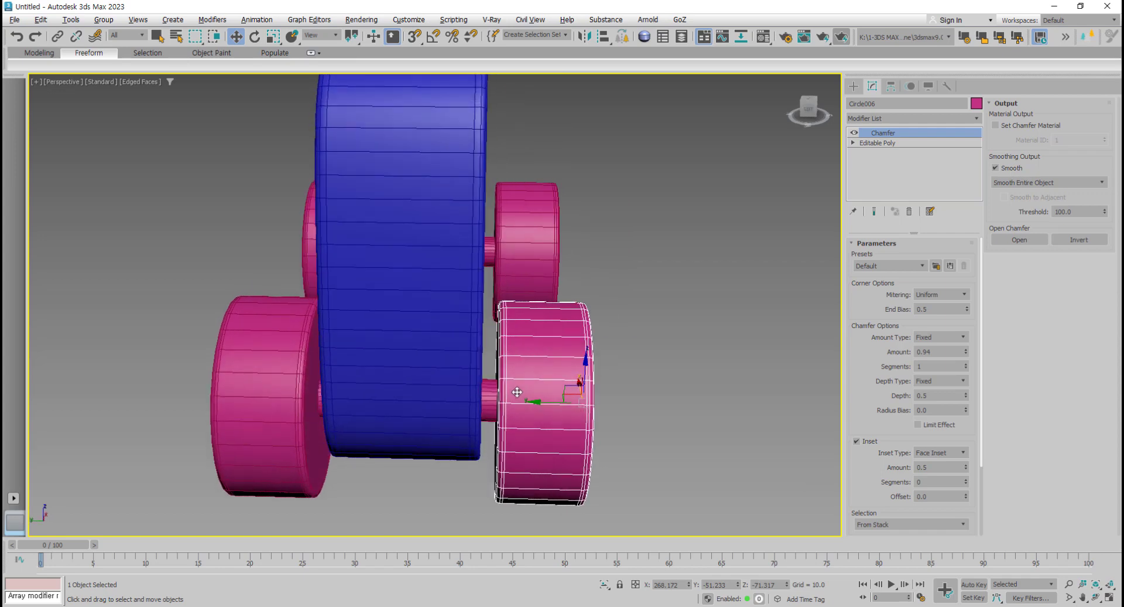
scroll(494, 398, "up", 2)
left_click(494, 396)
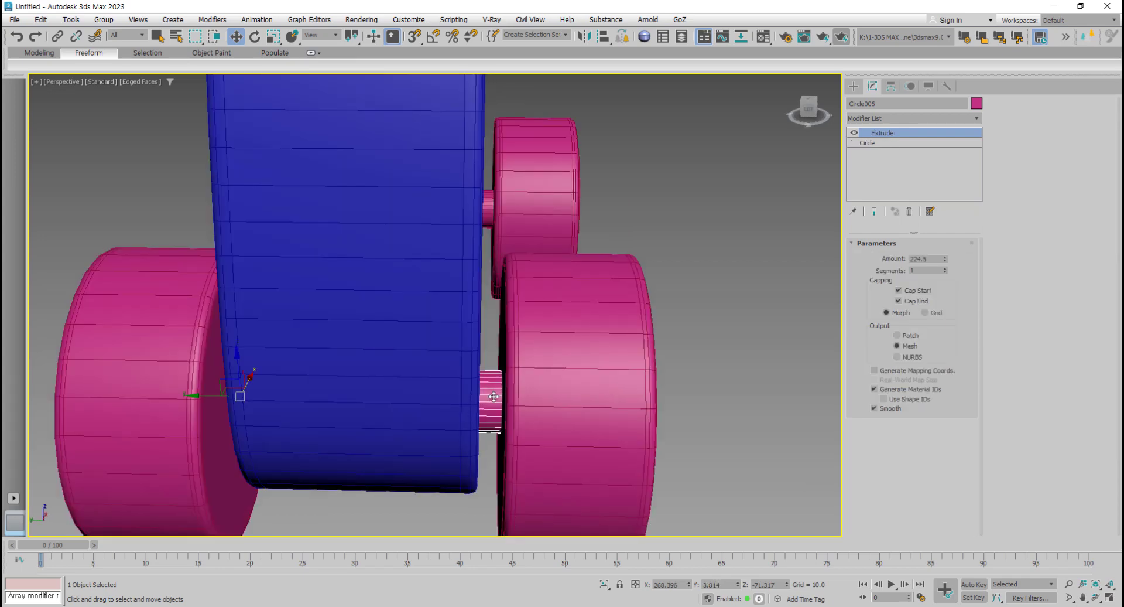
left_click(565, 405)
mouse_move(568, 403)
middle_mouse_down("alt")
mouse_move(588, 389)
mouse_move(583, 368)
middle_mouse_up("alt")
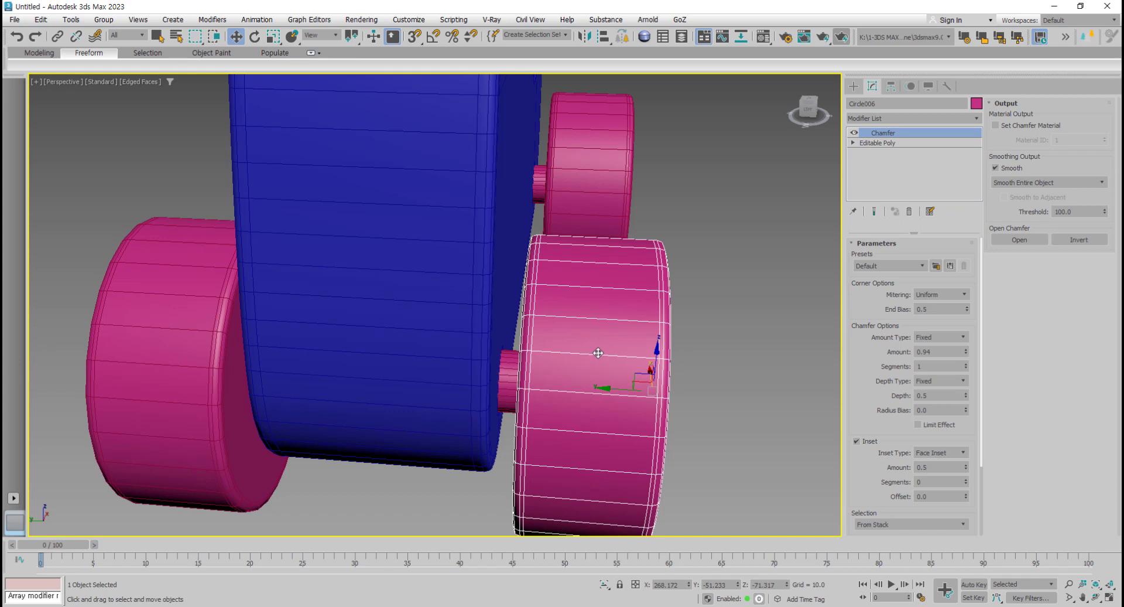
right_click(598, 352)
mouse_move(620, 505)
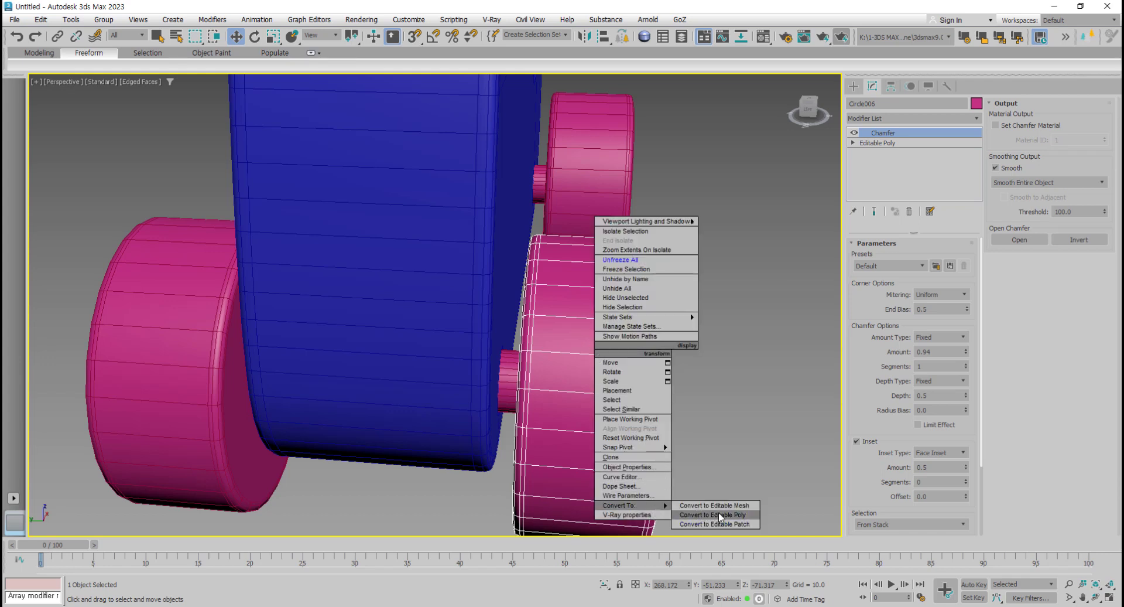
left_click(736, 515)
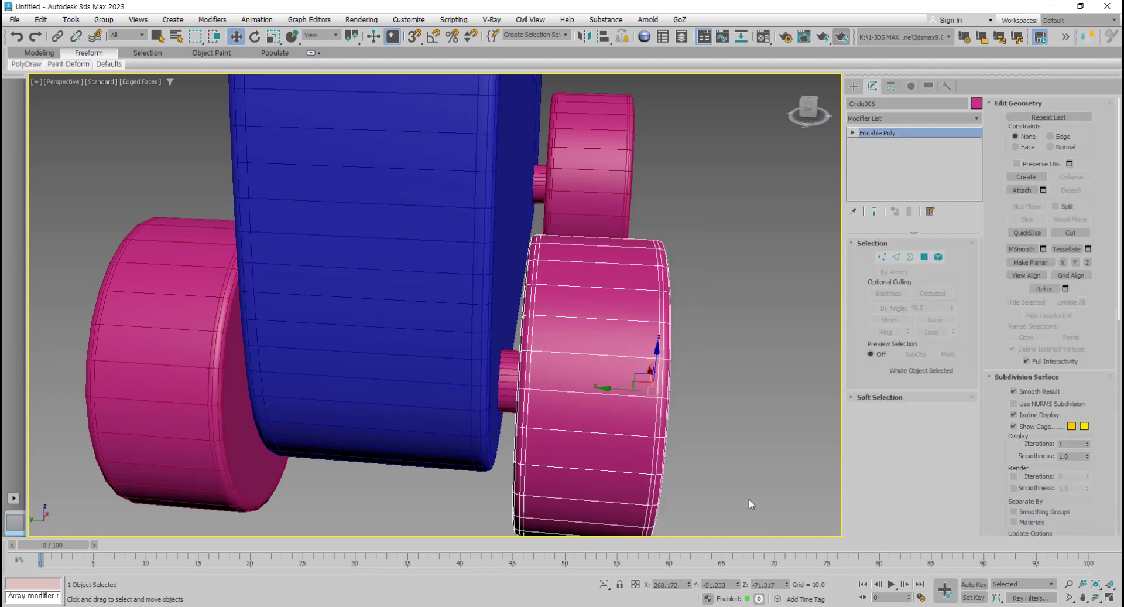
Step: Start Attach on the wheel, then exit Attach without picking anything
left_click(1022, 190)
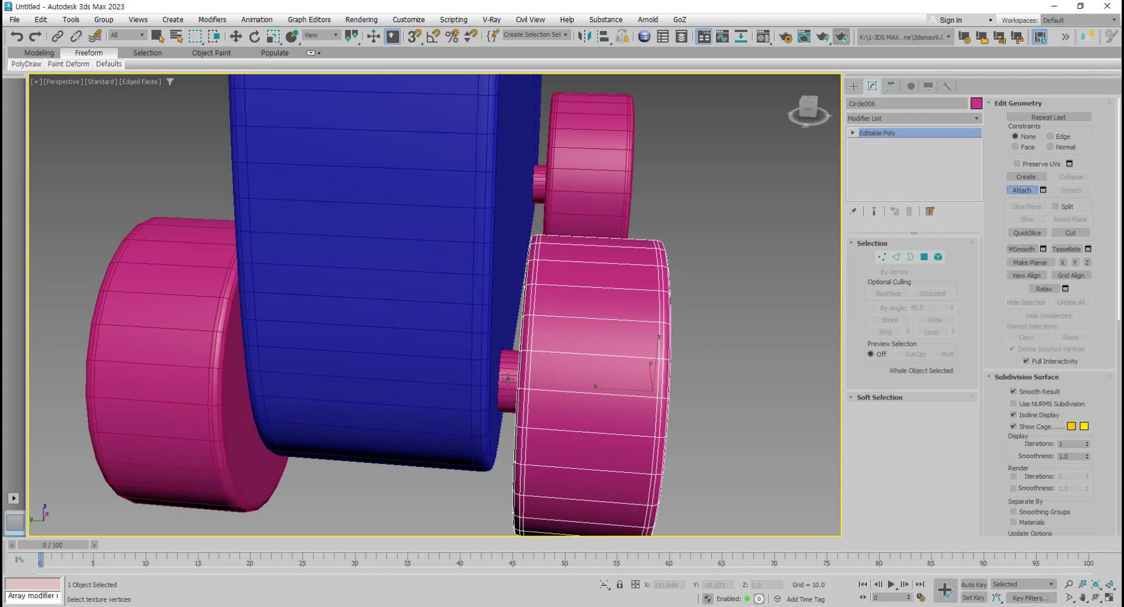
middle_click_drag(421, 444, 231, 426, "alt")
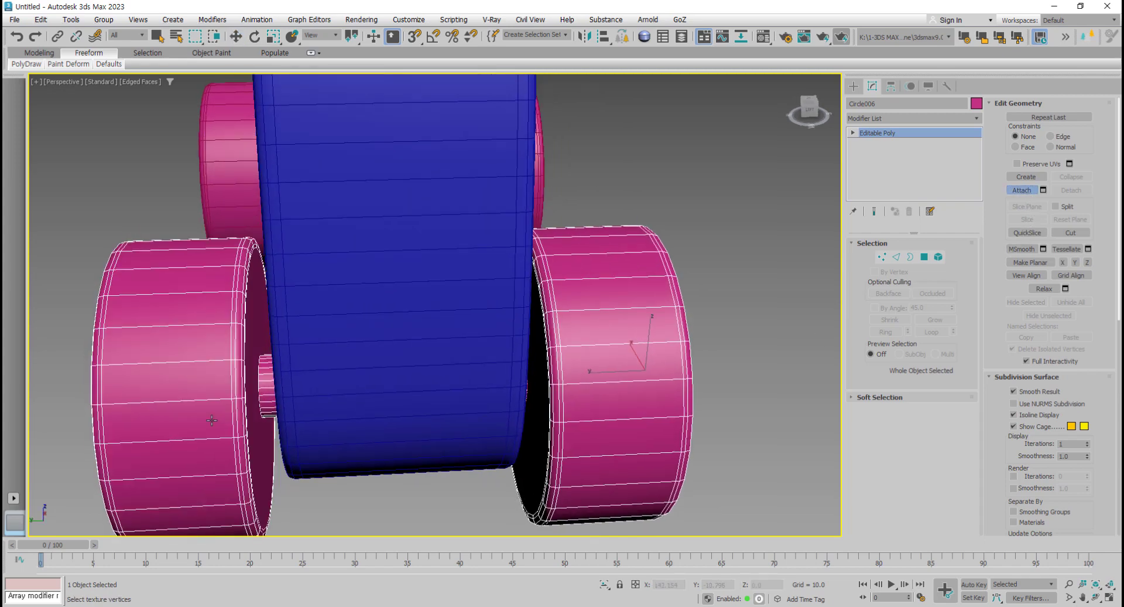
right_click(211, 420)
left_click(873, 398)
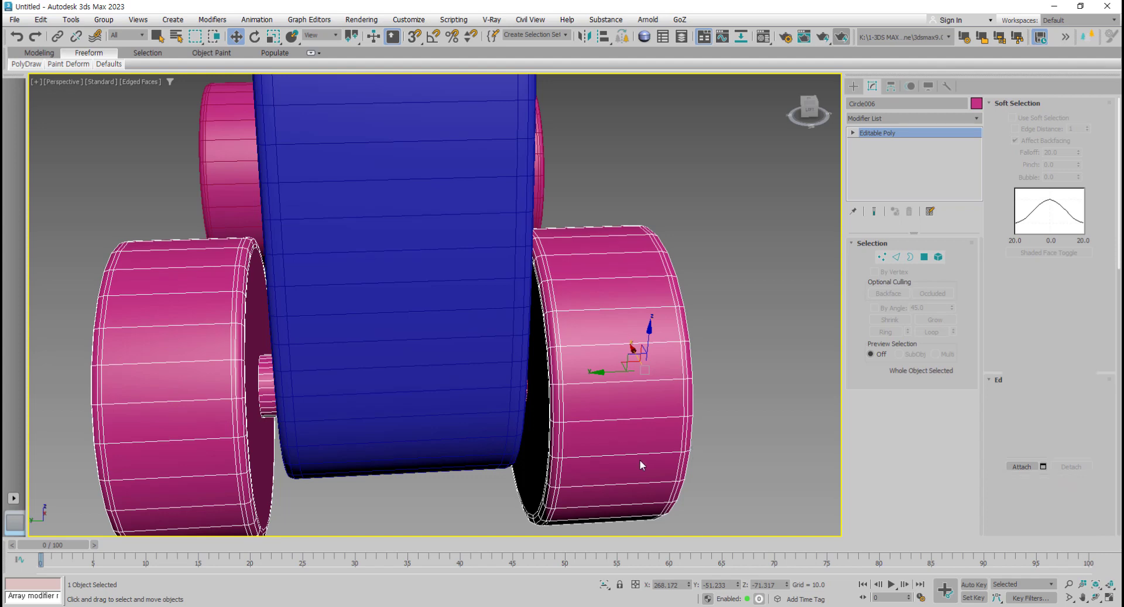
Step: Convert the rear wheel to Editable Poly and attach the loose wheel into one wheel pair
middle_click_drag(640, 448, 440, 482, "alt")
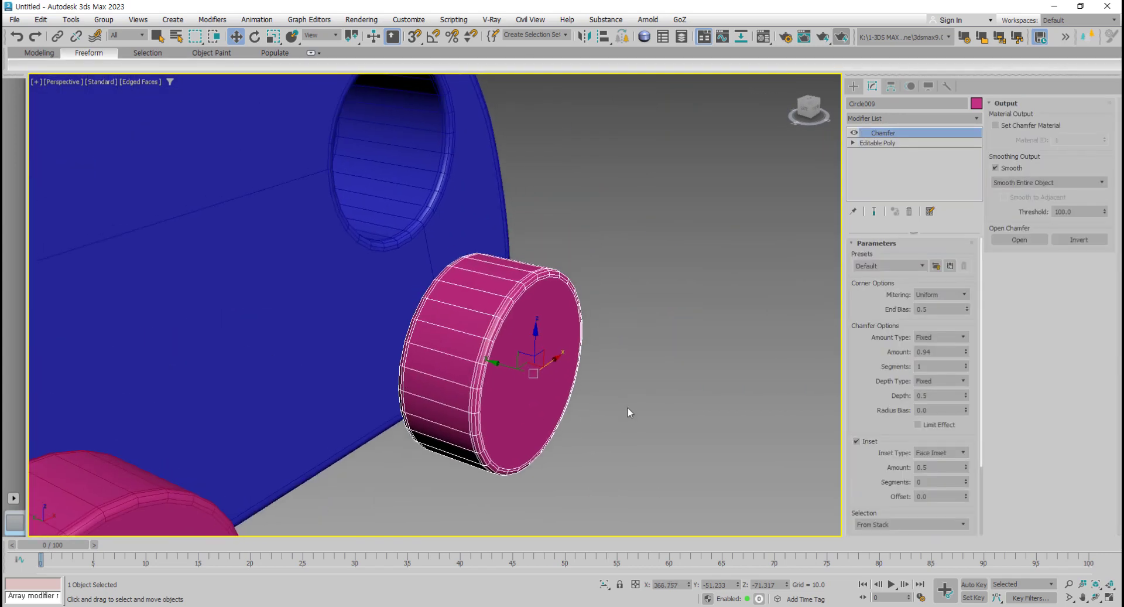
middle_click_drag(515, 364, 516, 351, "alt")
right_click(514, 349)
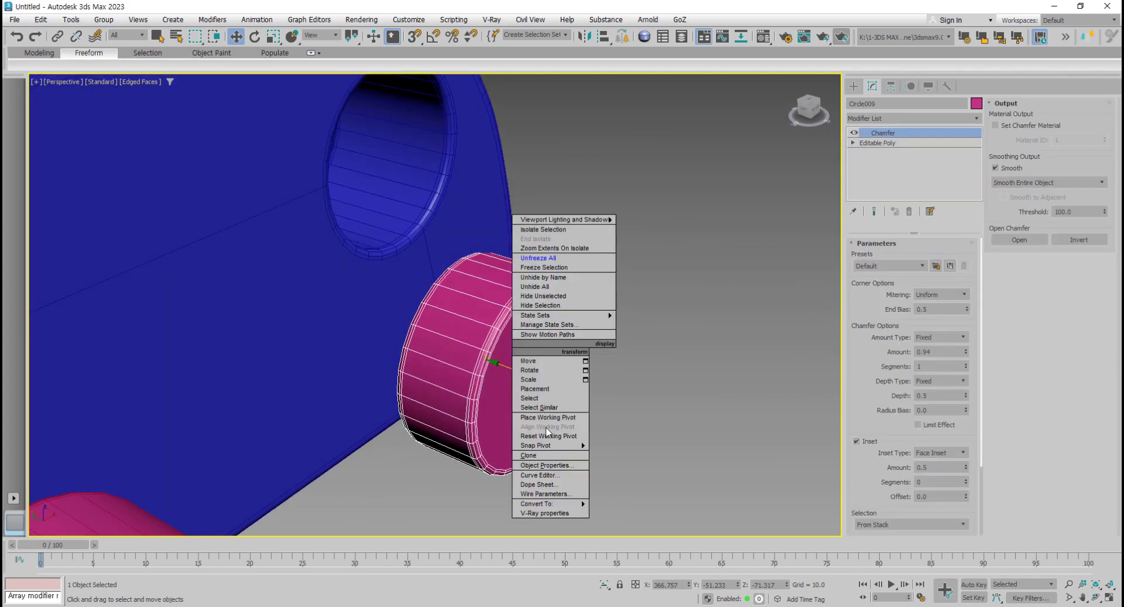
mouse_move(544, 503)
left_click(666, 510)
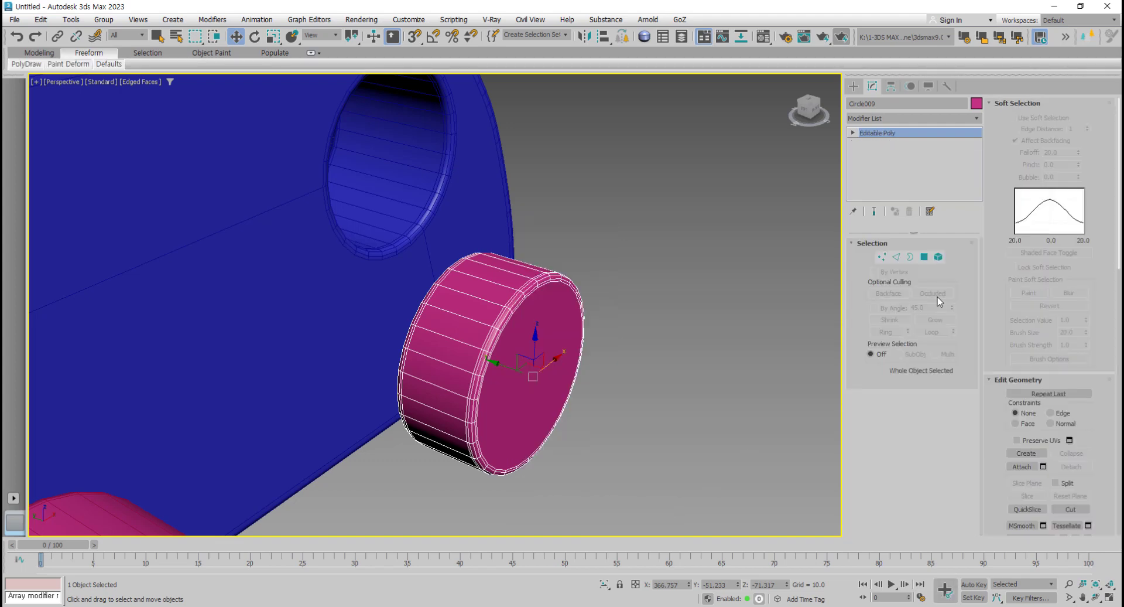
left_click(1012, 107)
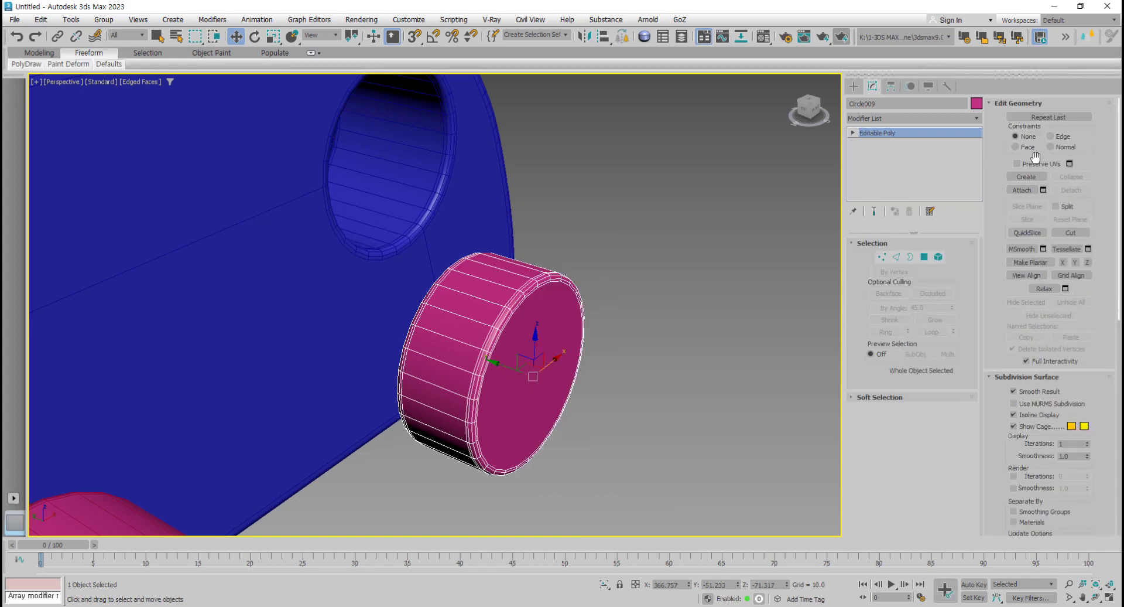
left_click(1021, 190)
mouse_move(571, 405)
middle_mouse_down("alt")
mouse_move(600, 399)
mouse_move(566, 391)
middle_mouse_up("alt")
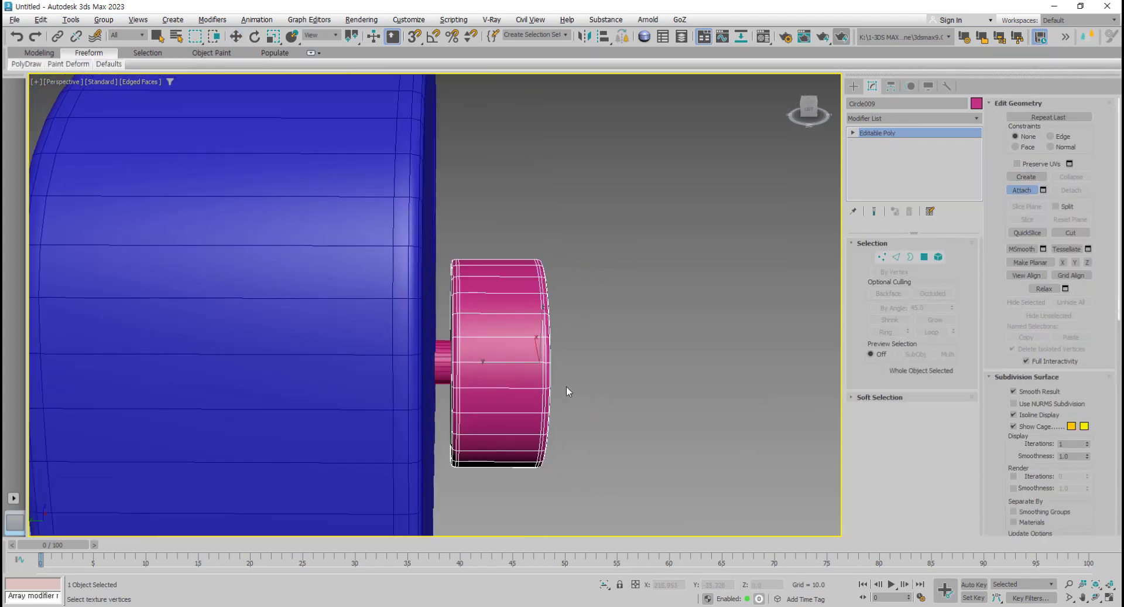
middle_click_drag(441, 358, 483, 358, "alt")
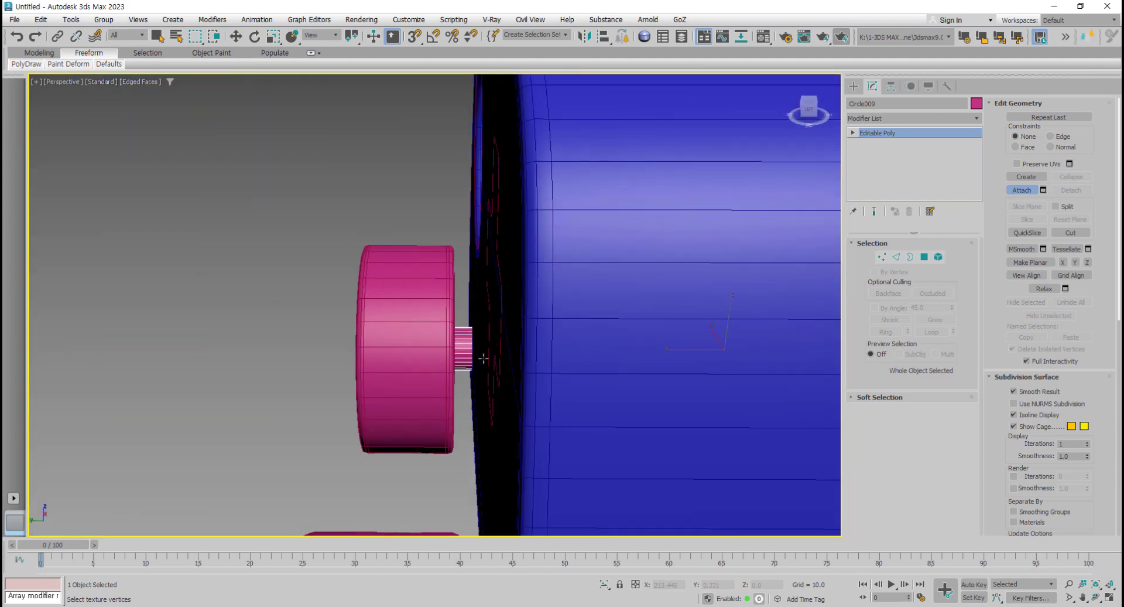
left_click(418, 339)
right_click(418, 339)
Step: Move one wheel pair out to the right beside the car, undoing the other pair's move
scroll(502, 388, "down", 5)
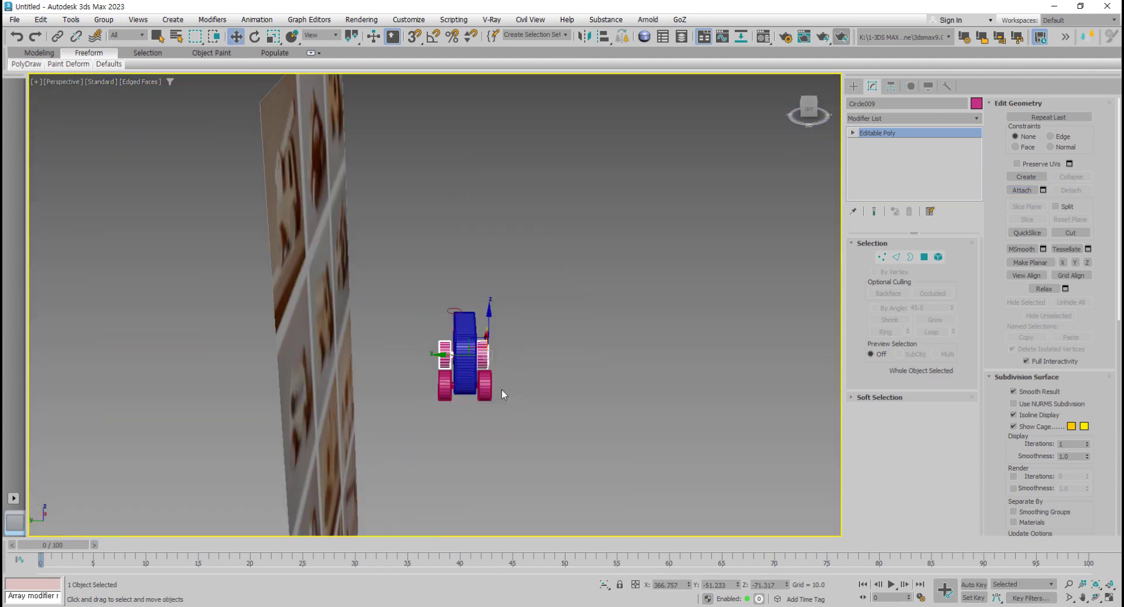
middle_click_drag(501, 388, 428, 392, "alt")
scroll(428, 392, "up", 3)
scroll(490, 353, "up", 3)
left_click_drag(490, 352, 646, 355)
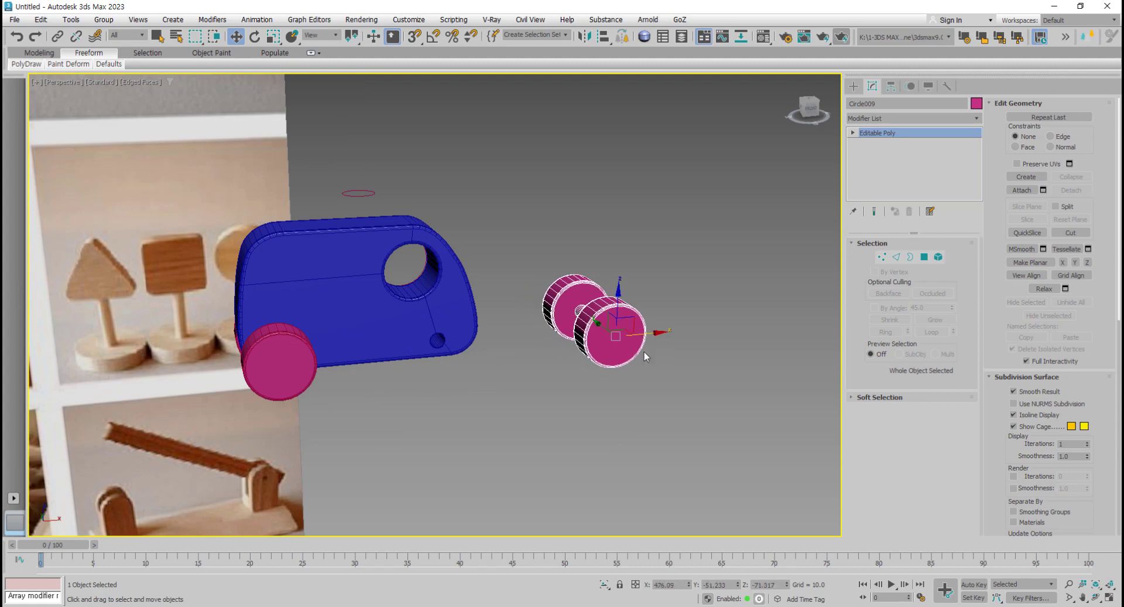
middle_click_drag(645, 355, 518, 444, "alt")
left_click(518, 444)
mouse_move(305, 437)
left_mouse_down()
mouse_move(607, 408)
mouse_move(538, 437)
left_mouse_up()
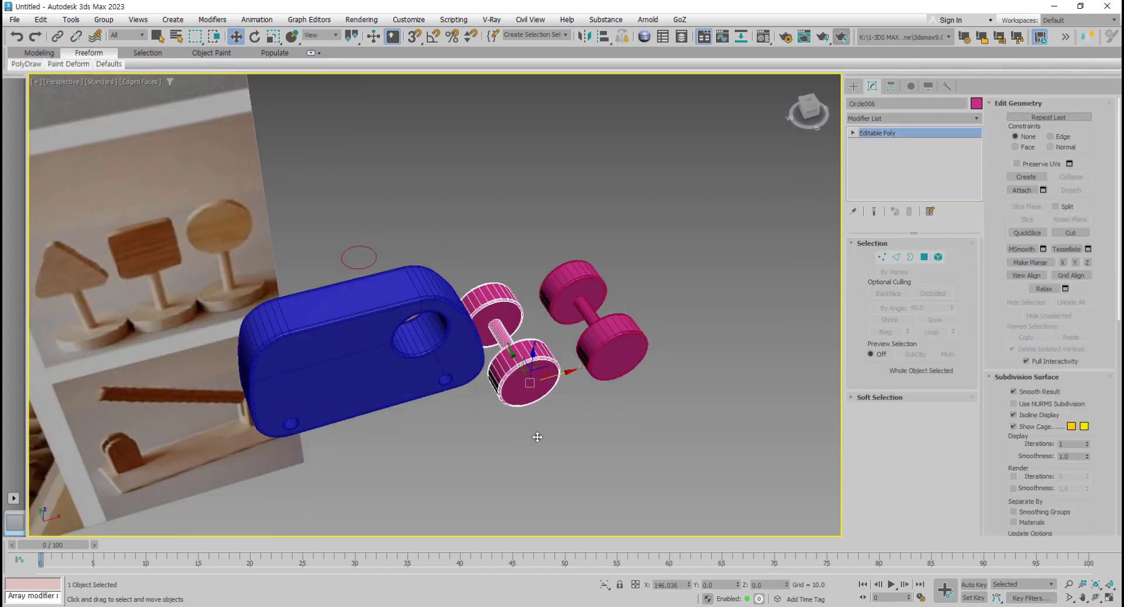
key("ctrl+z")
Step: Reselect the loose wheel pair Circle009 and rotate it into place under the car
key("ctrl+z")
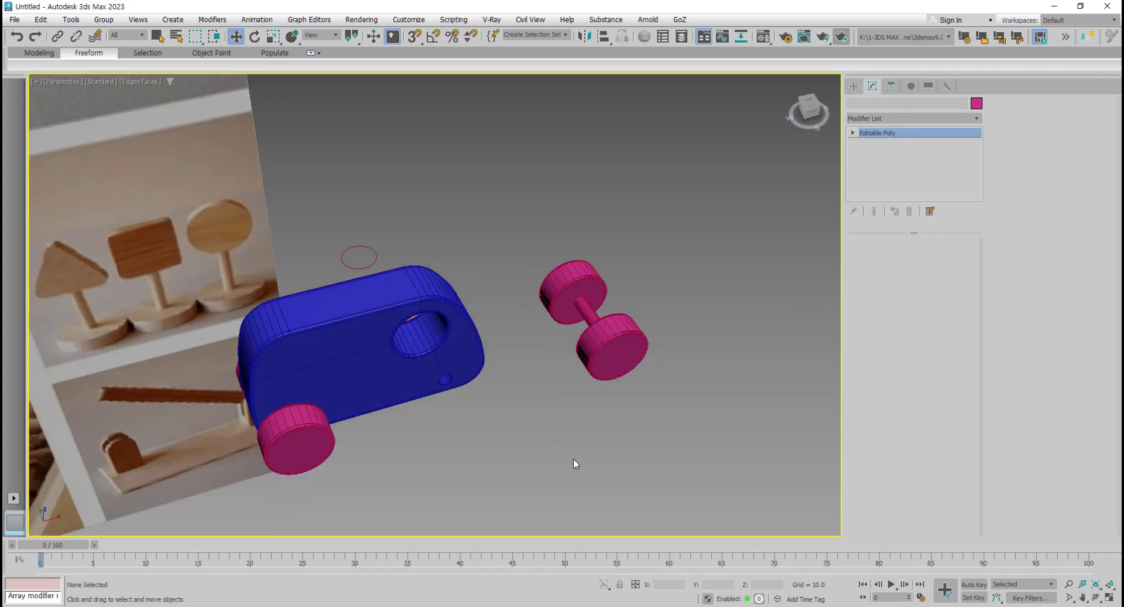
key("ctrl+z")
left_click(514, 445)
left_click(451, 389)
middle_click_drag(452, 389, 460, 352, "alt")
scroll(460, 352, "up", 3)
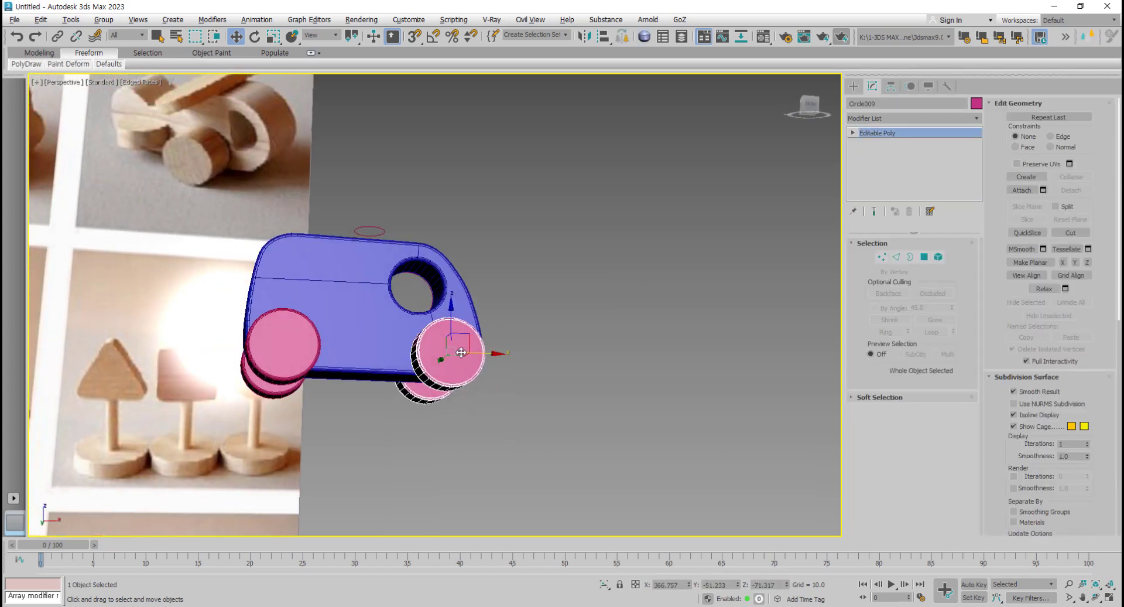
scroll(460, 352, "up", 2)
key("e")
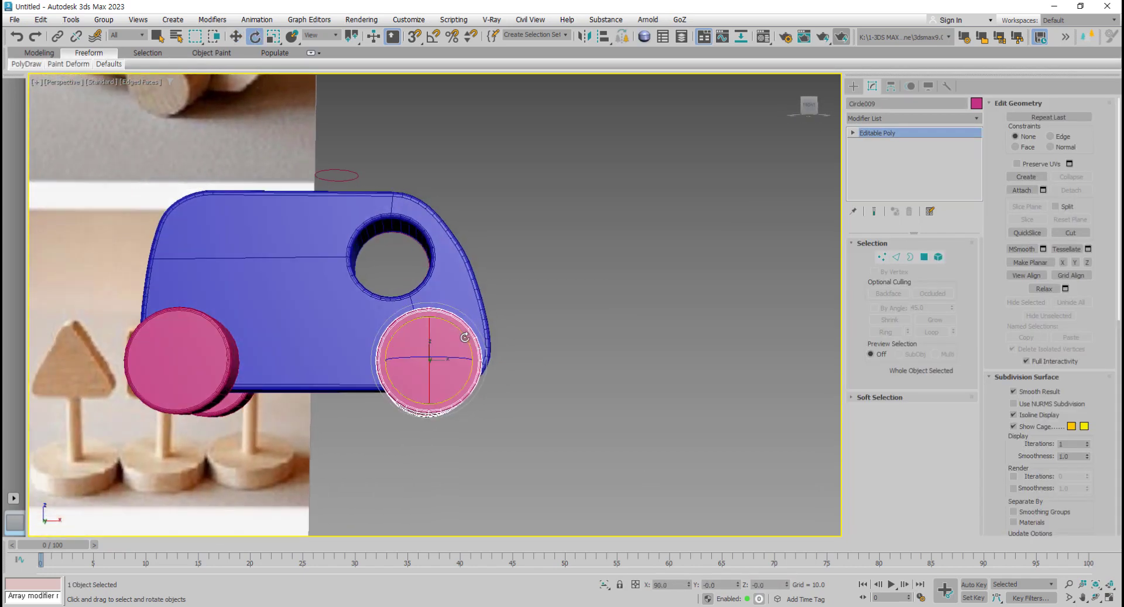
left_click_drag(474, 341, 475, 421)
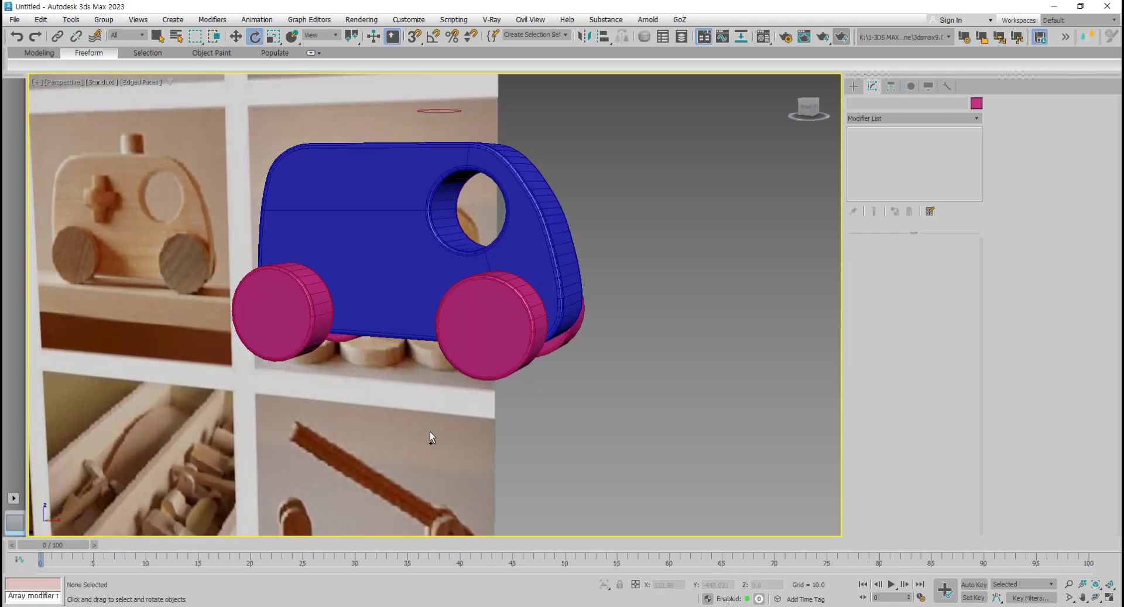
Step: Orbit and pan the view to compare the four-wheeled car with the reference photo
middle_click_drag(430, 441, 484, 428, "alt")
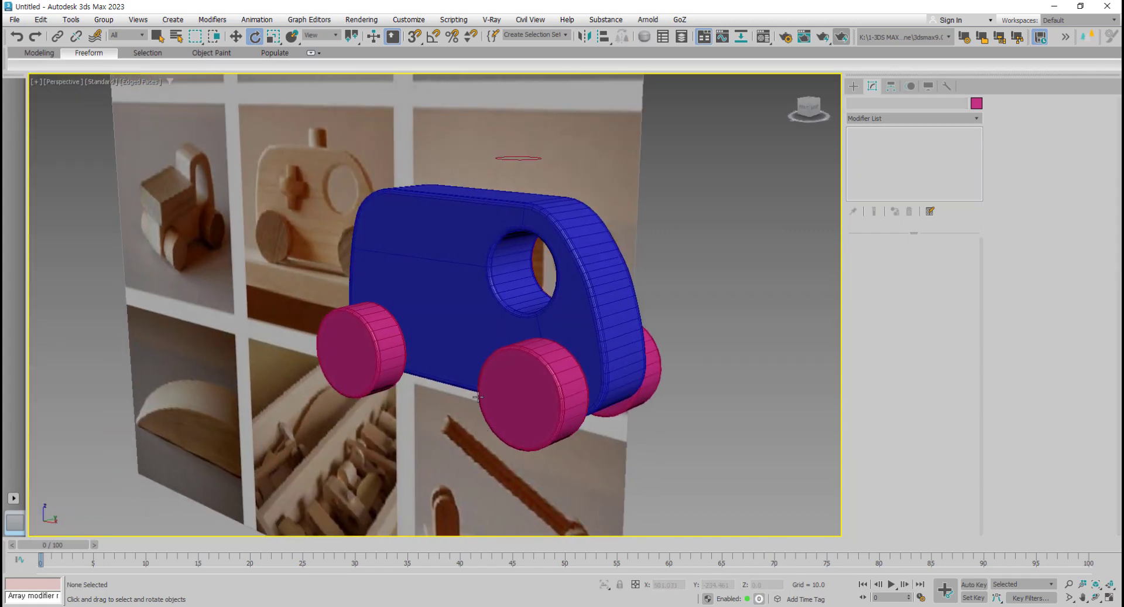
middle_click_drag(499, 347, 470, 329, "alt")
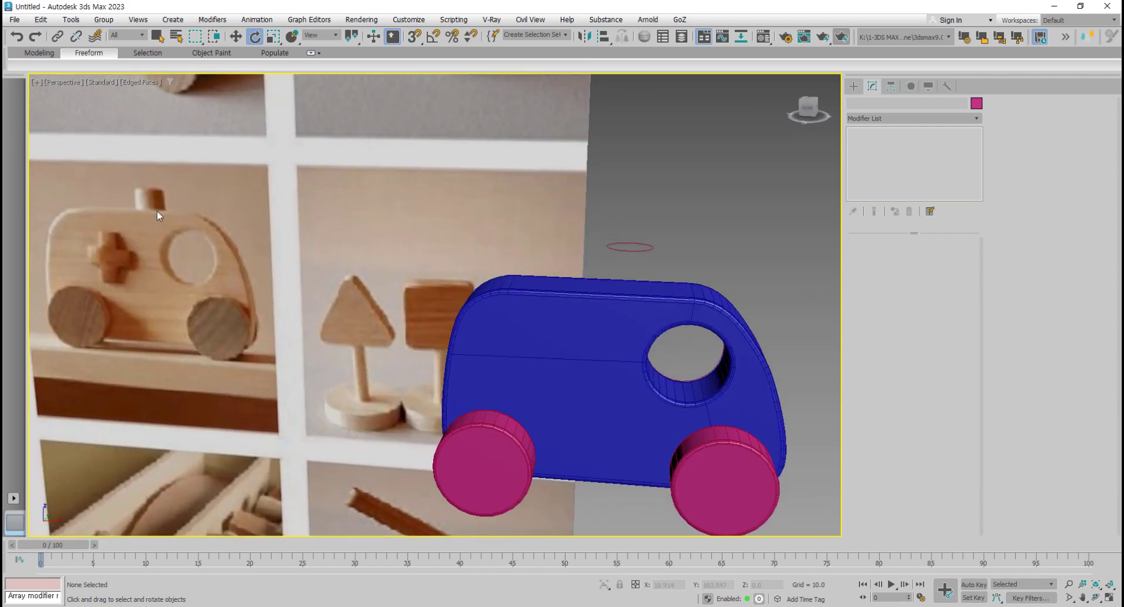
middle_click_drag(156, 215, 184, 216)
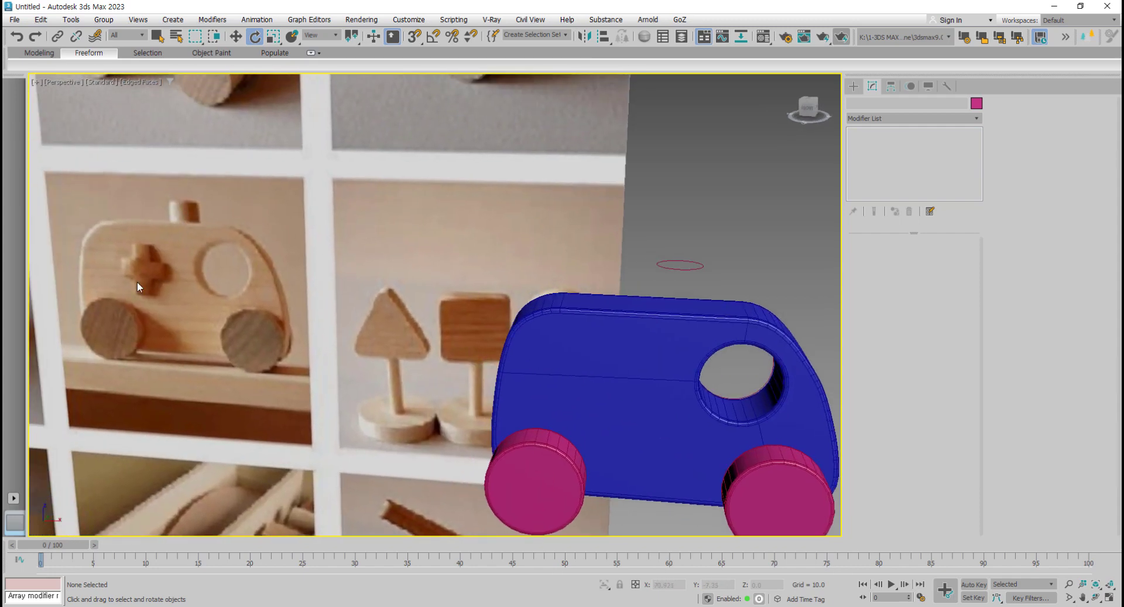
Step: Add an Extrude modifier to Circle002 and reset its Amount to zero
left_click(702, 264)
scroll(679, 264, "up", 5)
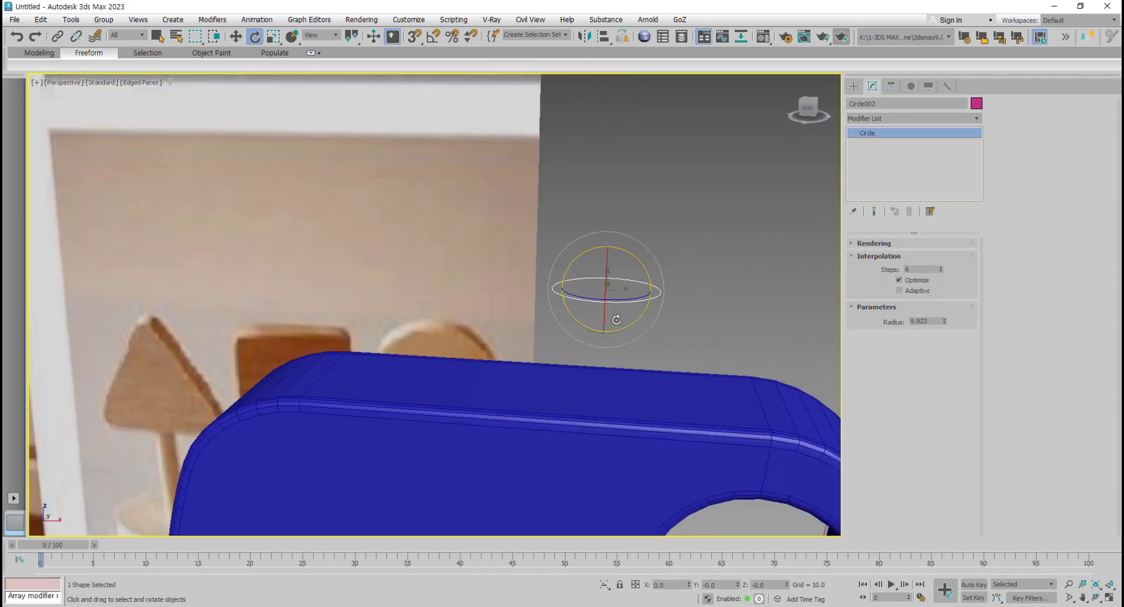
key("w")
key("e")
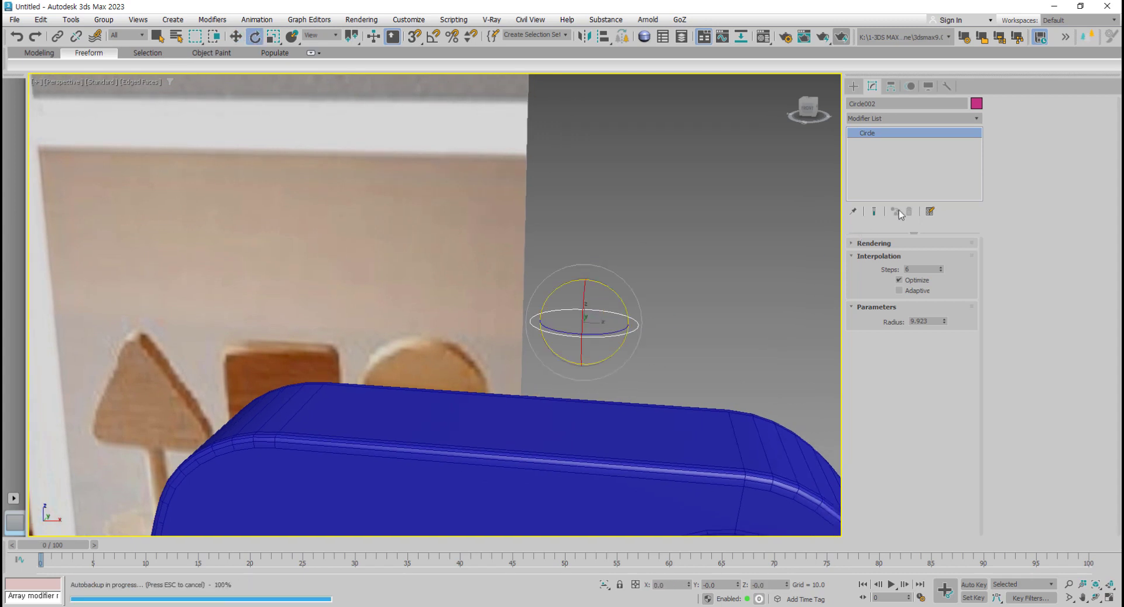
left_click(977, 118)
scroll(910, 352, "down", 10)
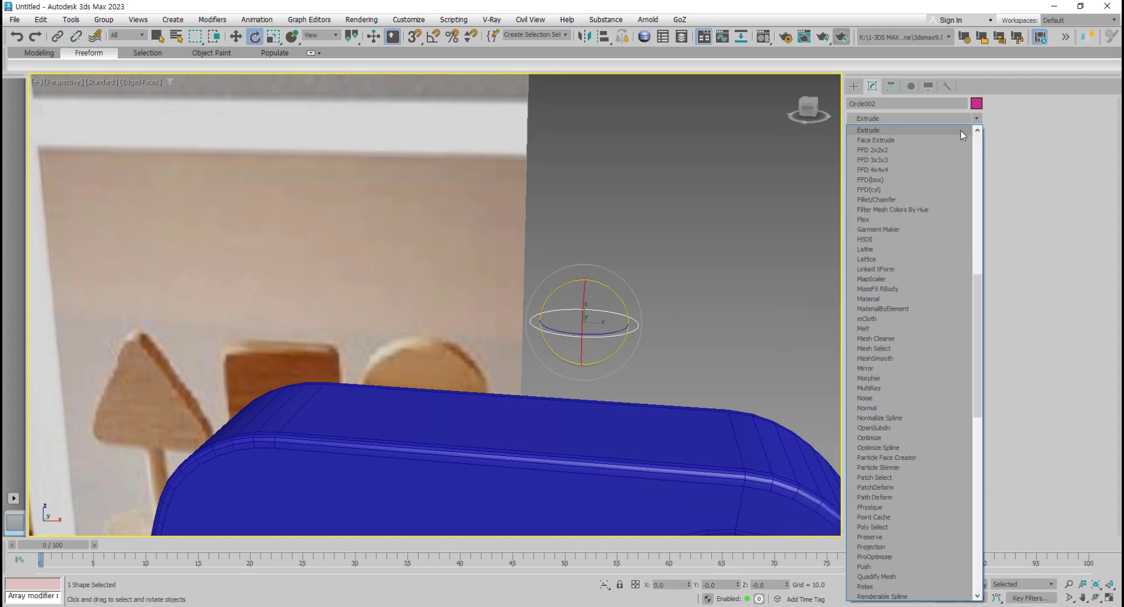
left_click(892, 131)
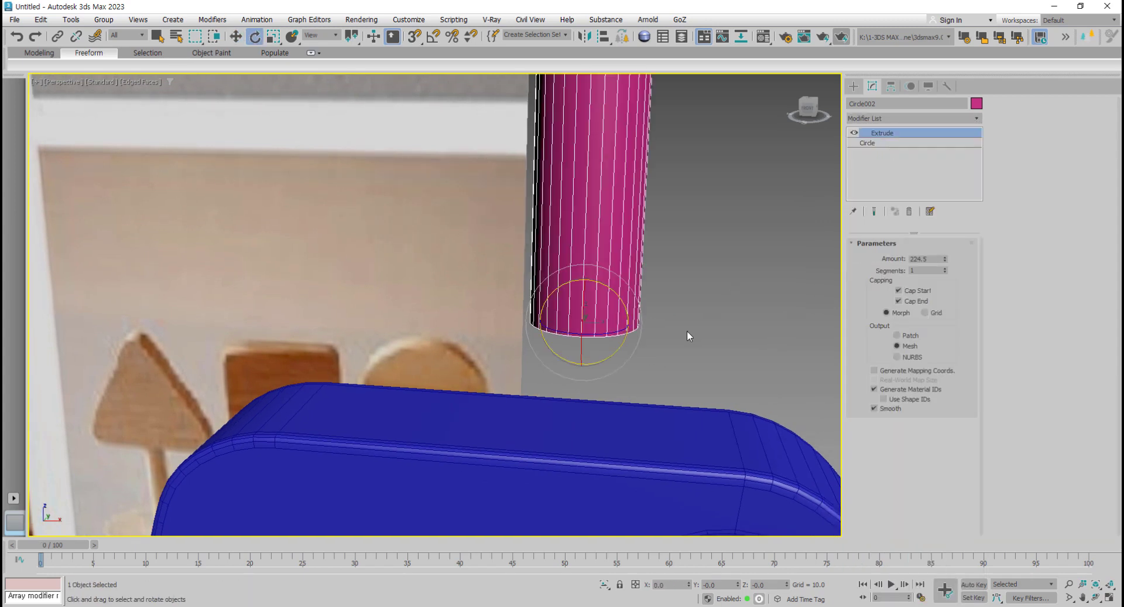
right_click(925, 258)
left_click(991, 242)
right_click(945, 259)
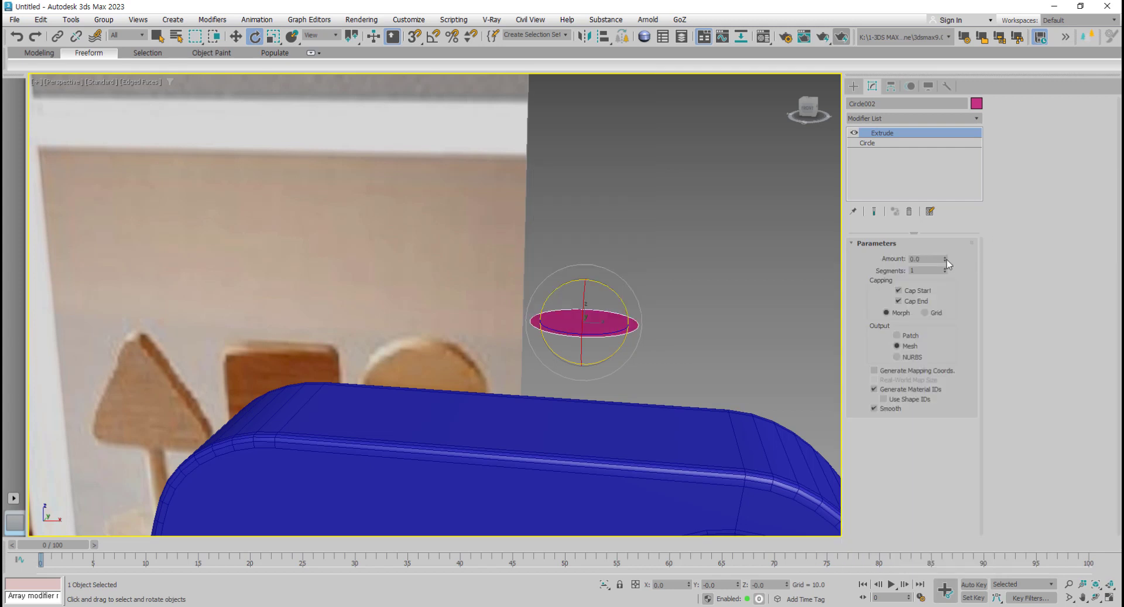
Step: Set the Extrude Amount to -14.5 and move the cylinder down along Y
key("alt+w")
middle_click_drag(654, 172, 666, 230)
key("w")
scroll(649, 187, "up", 3)
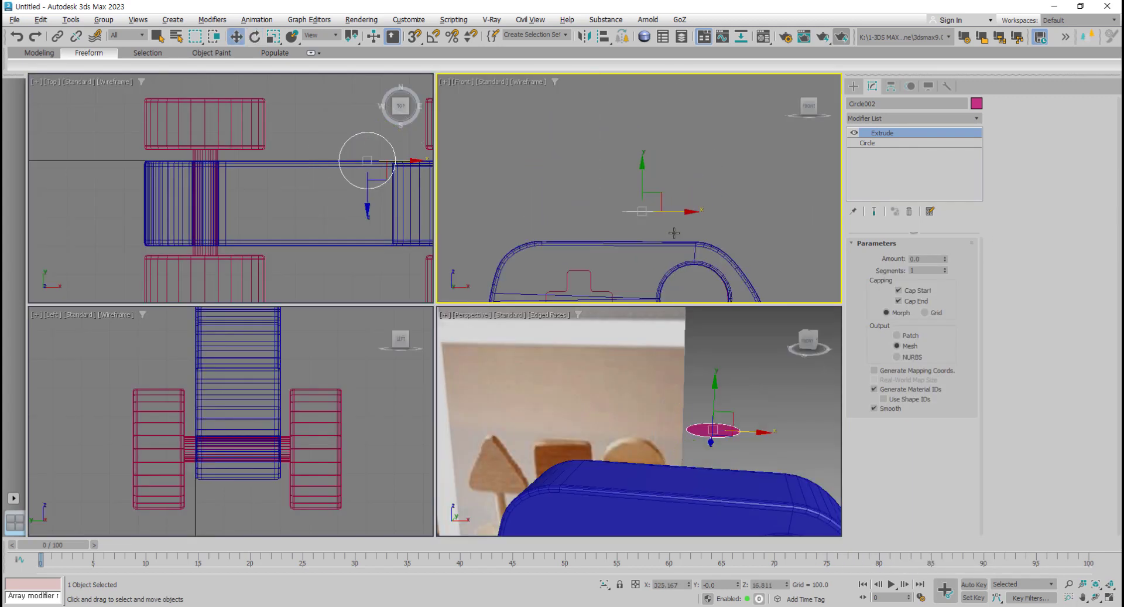
left_click_drag(946, 263, 933, 275)
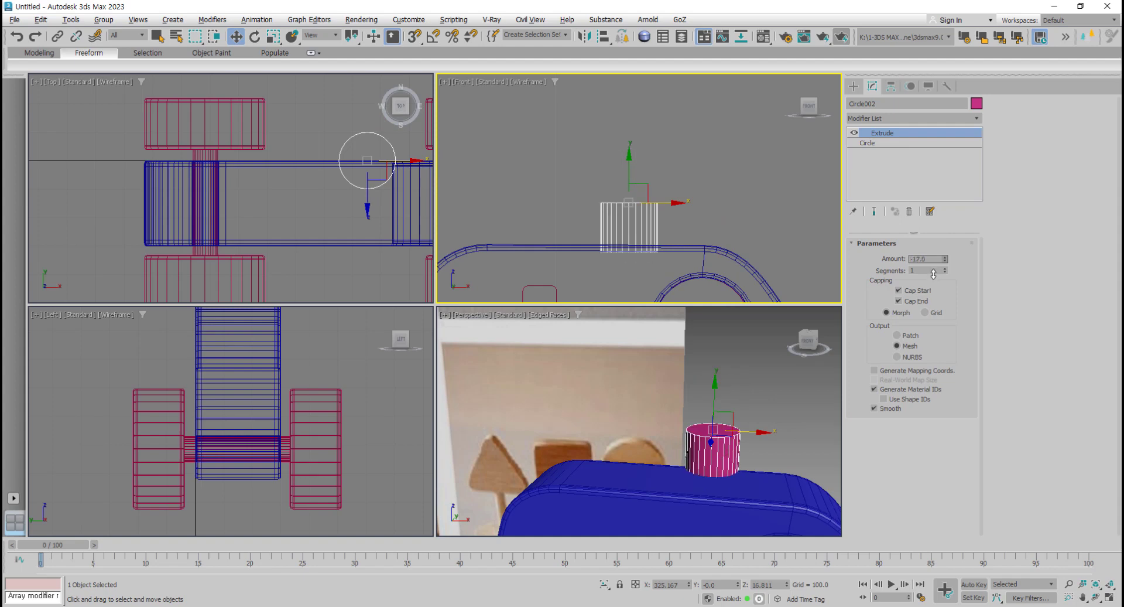
middle_click_drag(778, 427, 667, 434, "alt")
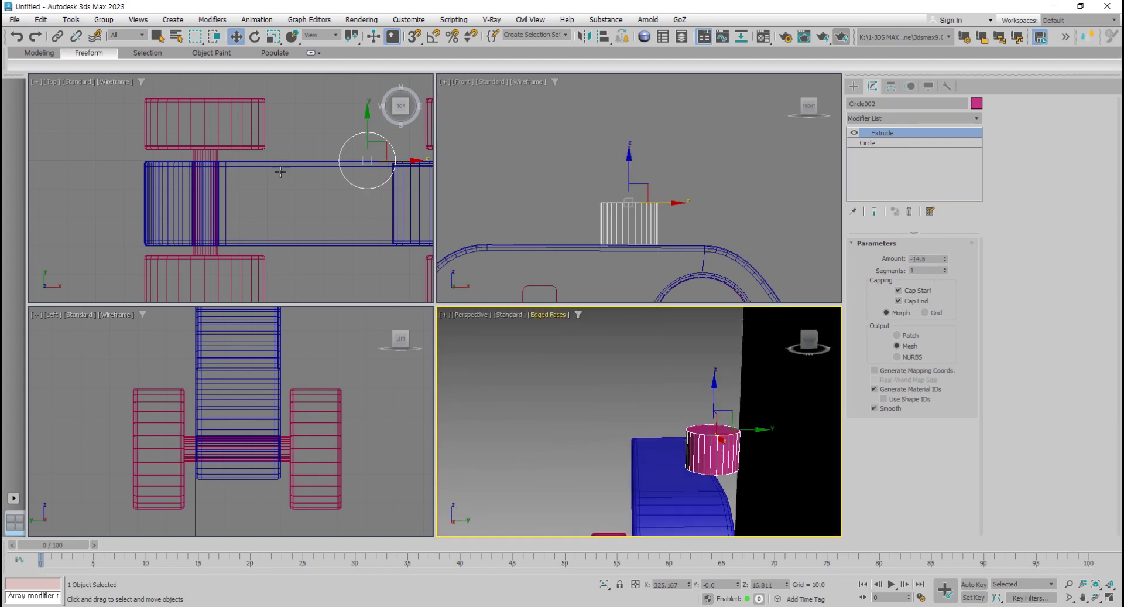
middle_click_drag(281, 172, 213, 188)
left_click_drag(300, 142, 300, 183)
Step: In the maximized Top view, move the cylinder along Y to just above the body
key("alt+w")
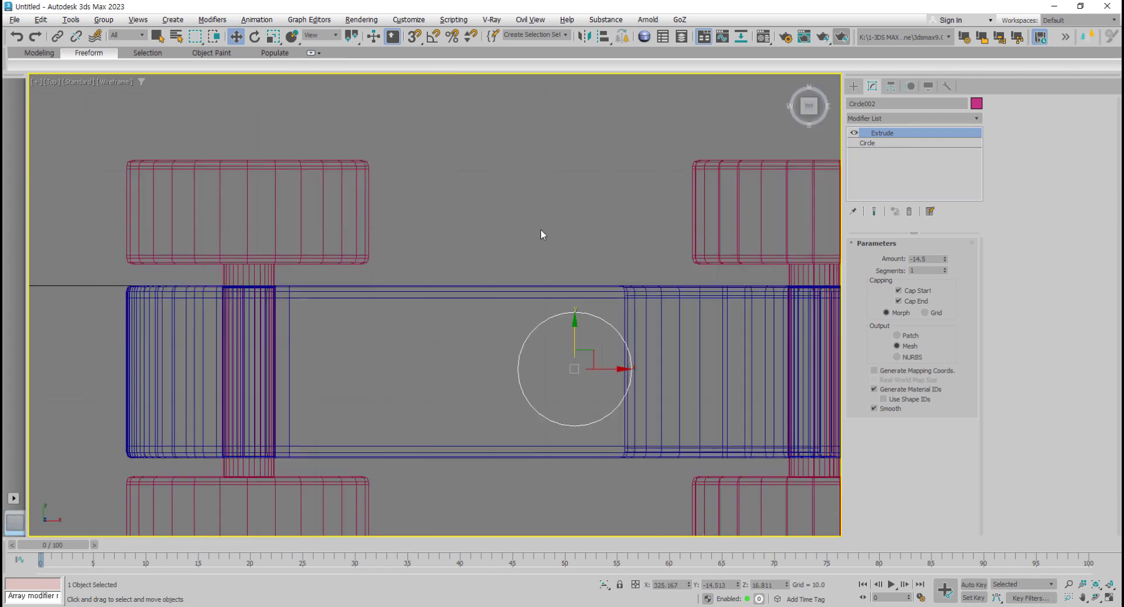
middle_click_drag(540, 234, 397, 180)
left_click_drag(434, 282, 428, 286)
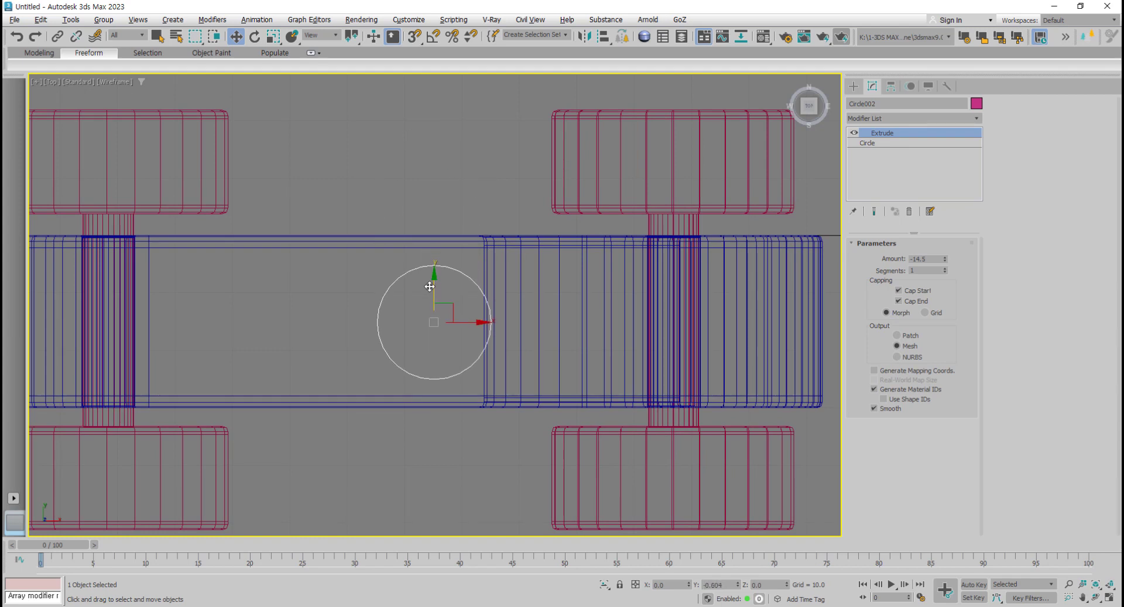
left_click_drag(428, 286, 436, 129)
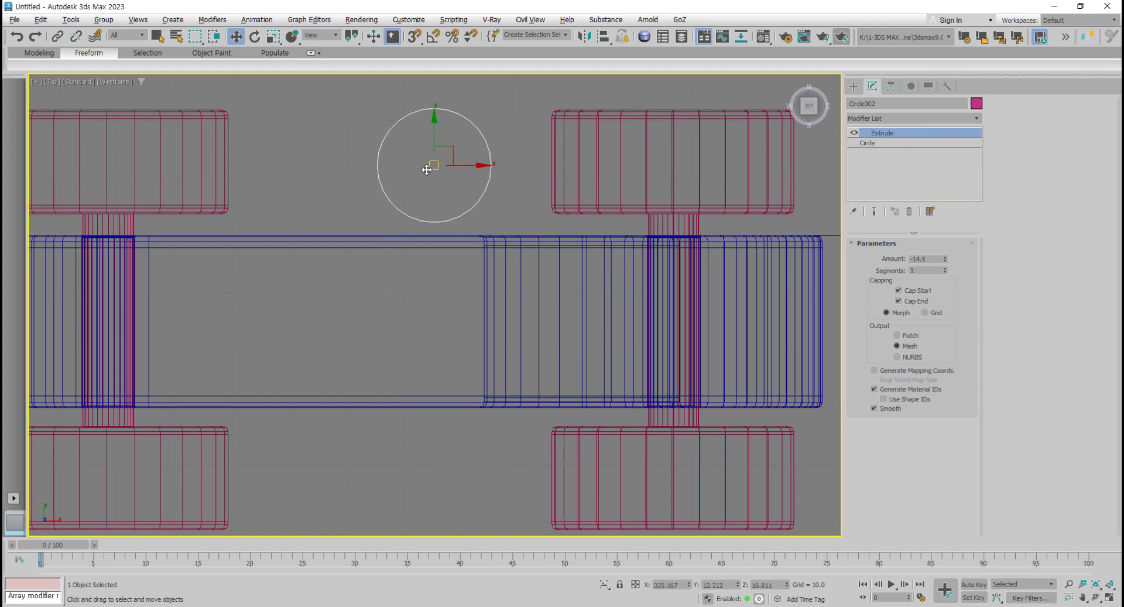
middle_click_drag(438, 165, 411, 193)
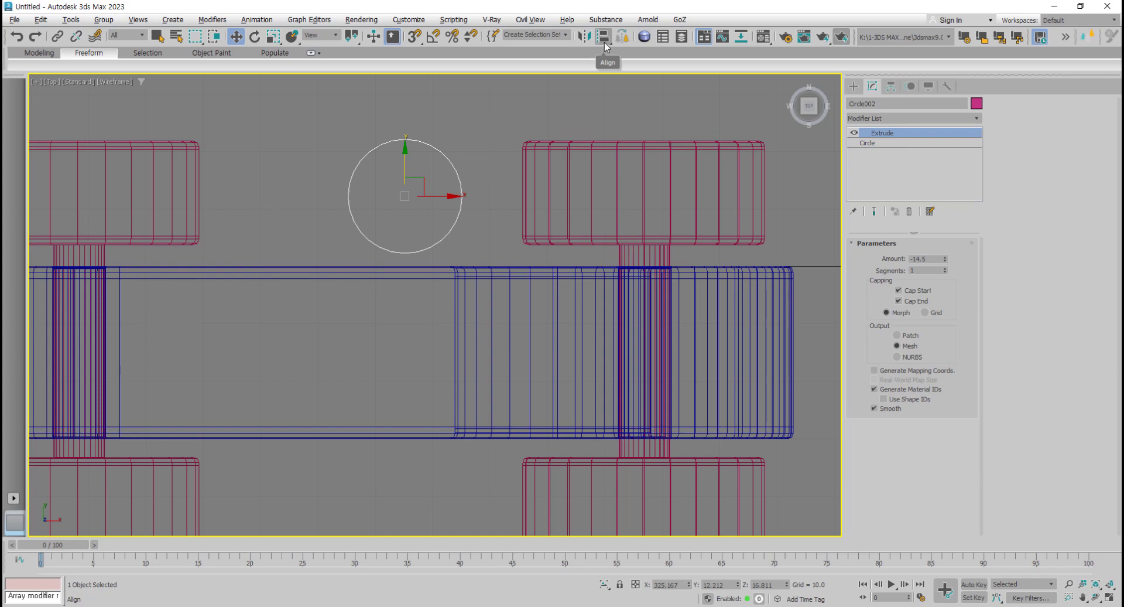
left_click_drag(456, 142, 415, 173)
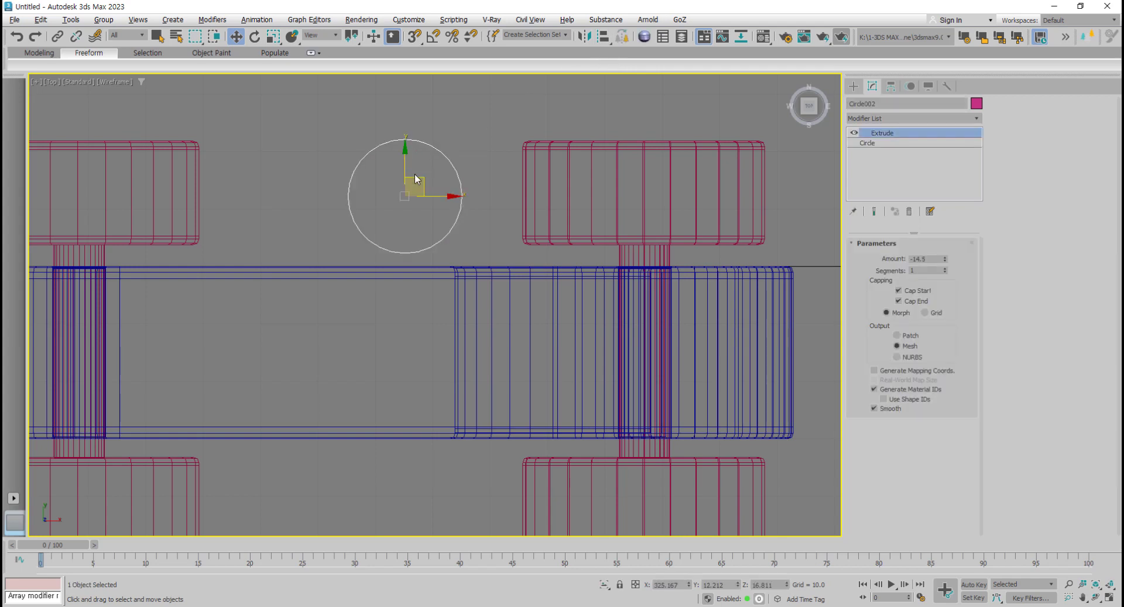
Step: Align Circle002 to body Line004, toggling Y Position with Center for both objects
left_click(604, 37)
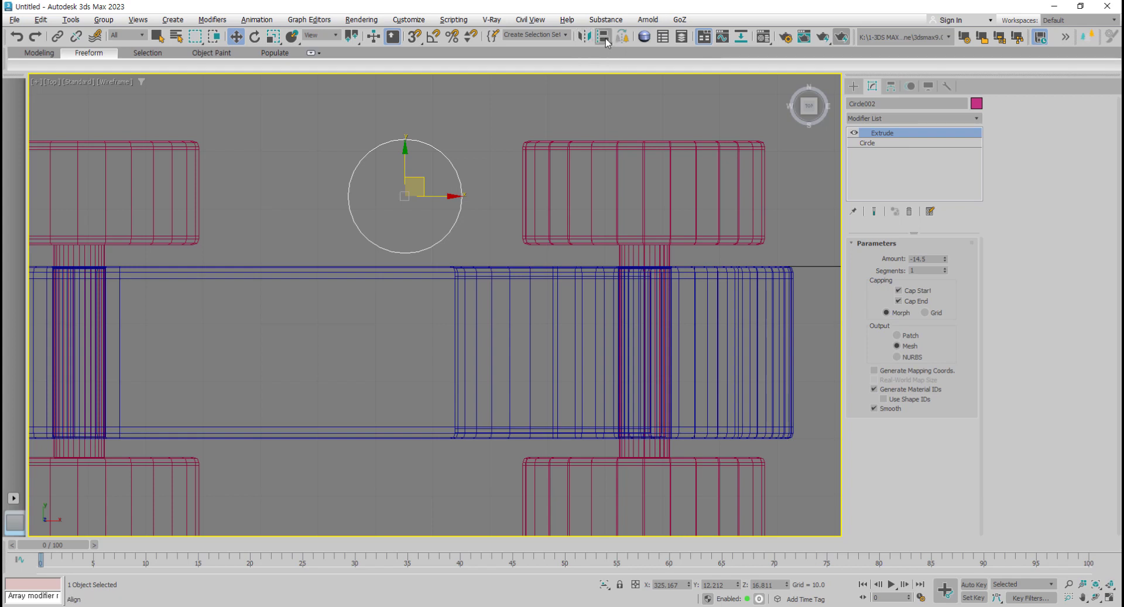
left_click(457, 275)
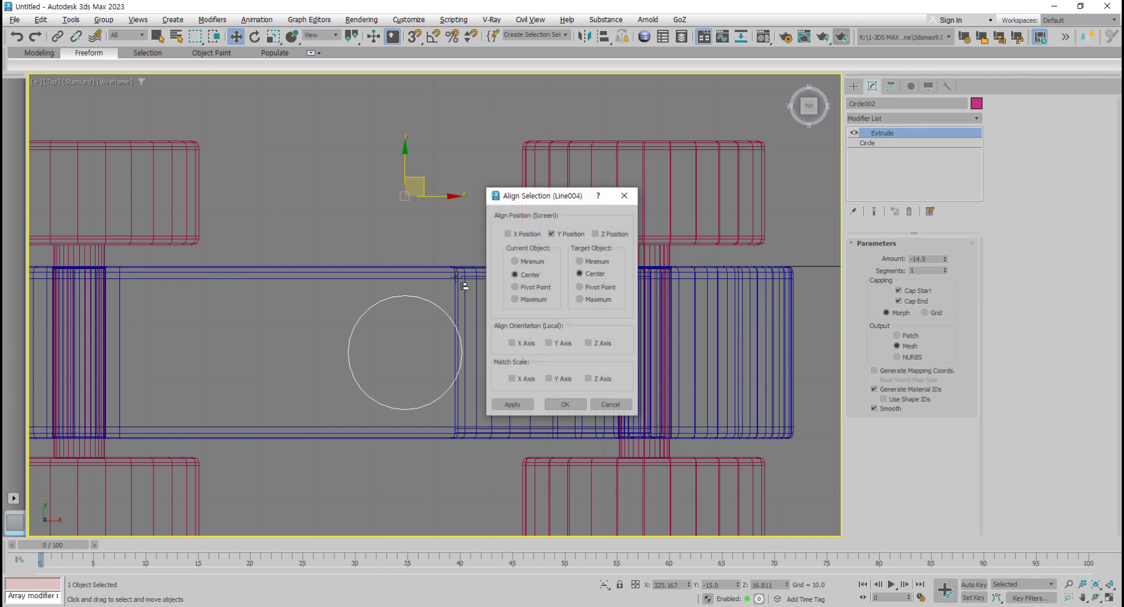
left_click_drag(546, 201, 598, 199)
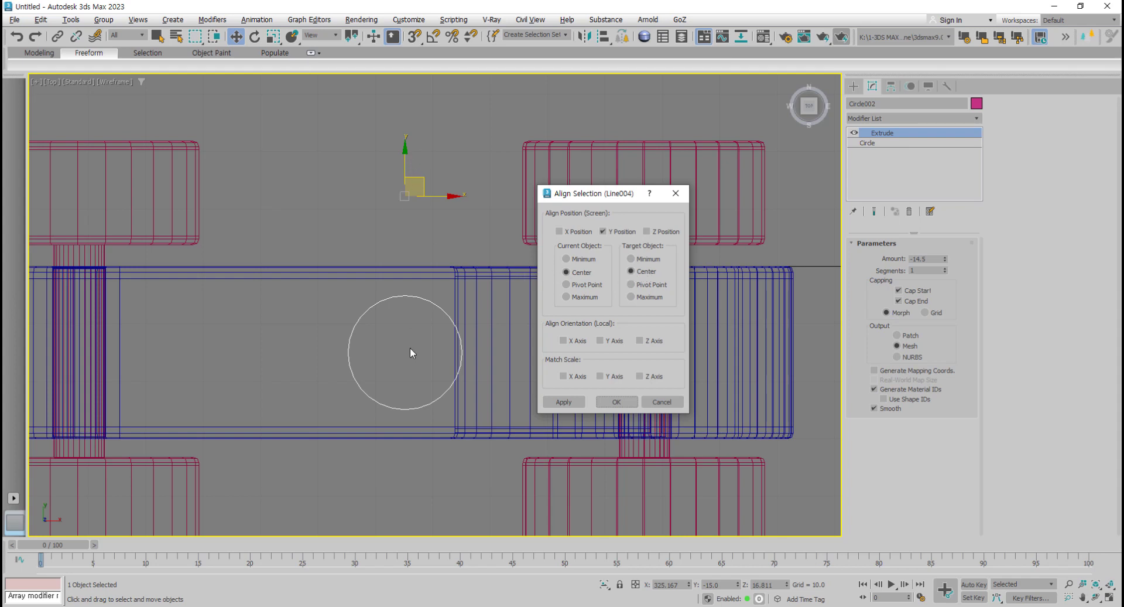
left_click(606, 233)
left_click(606, 233)
left_click(606, 233)
left_click(606, 234)
left_click(606, 233)
Step: Confirm the Y-centre alignment and select the left wheel set Circle006
left_click(606, 233)
left_click(616, 403)
mouse_move(530, 397)
middle_mouse_down()
mouse_move(622, 427)
mouse_move(634, 419)
middle_mouse_up()
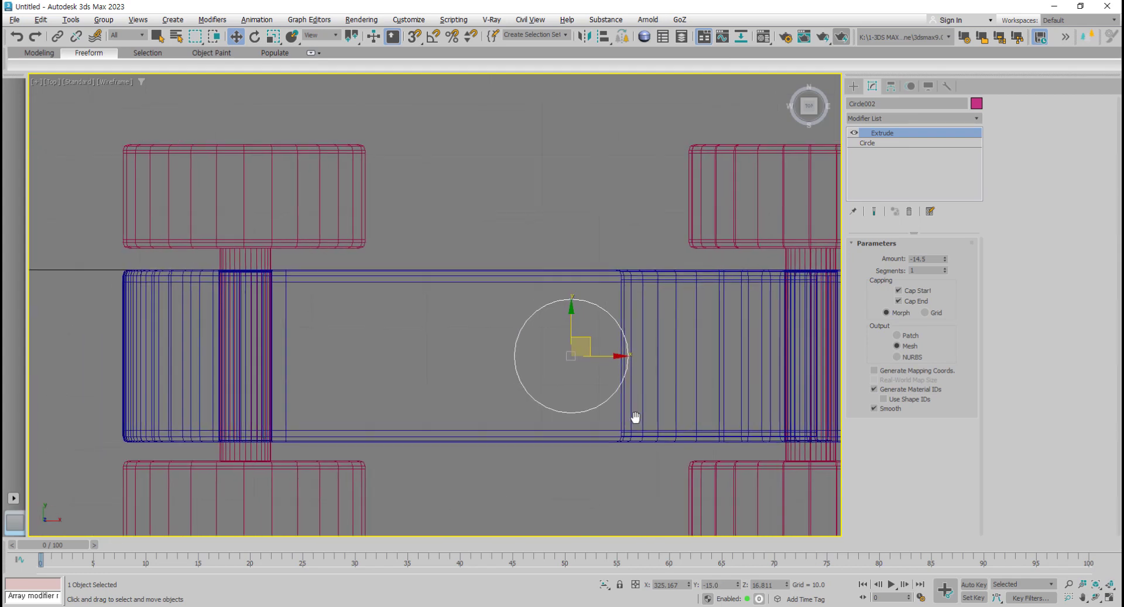
left_click(354, 203)
Step: Try small nudges of wheel set Circle006 in the Top view, undoing them
scroll(353, 203, "down", 7)
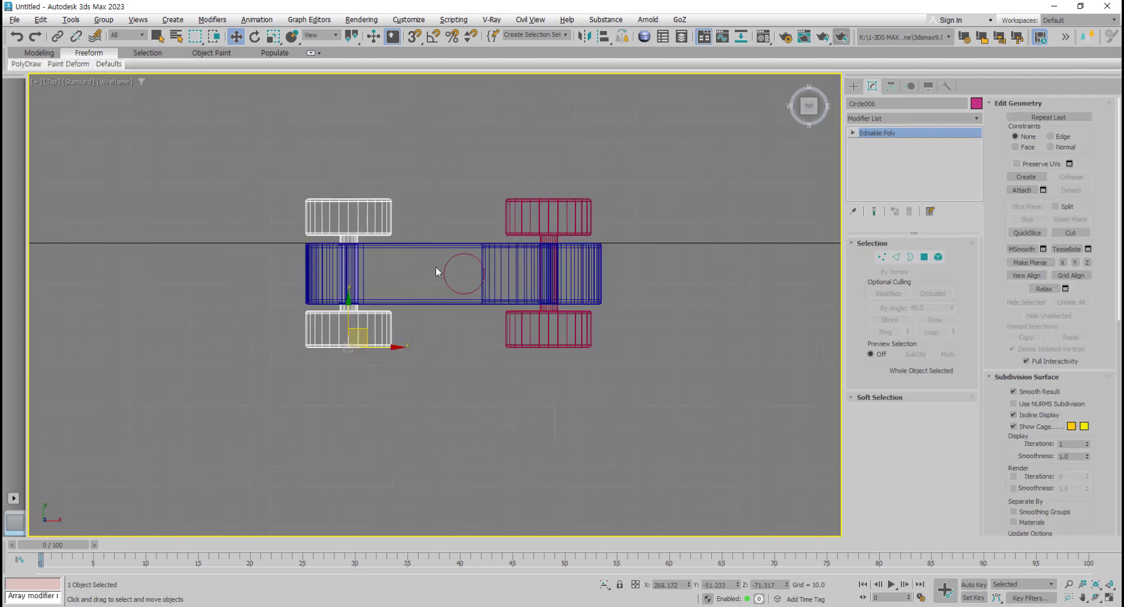
scroll(437, 266, "up", 4)
scroll(275, 303, "up", 3)
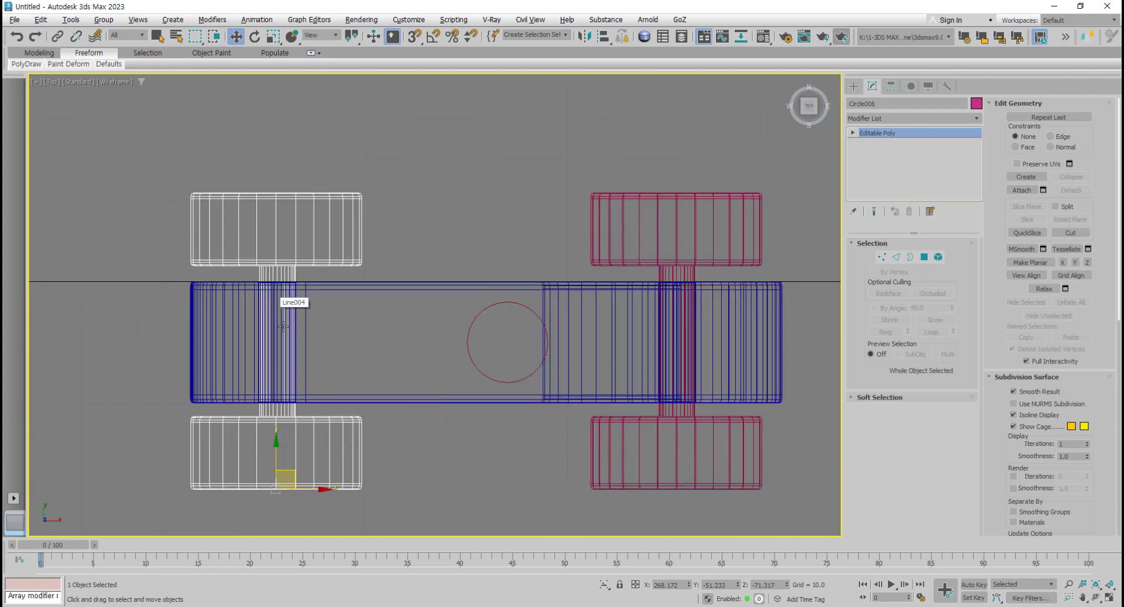
left_click_drag(306, 256, 309, 255)
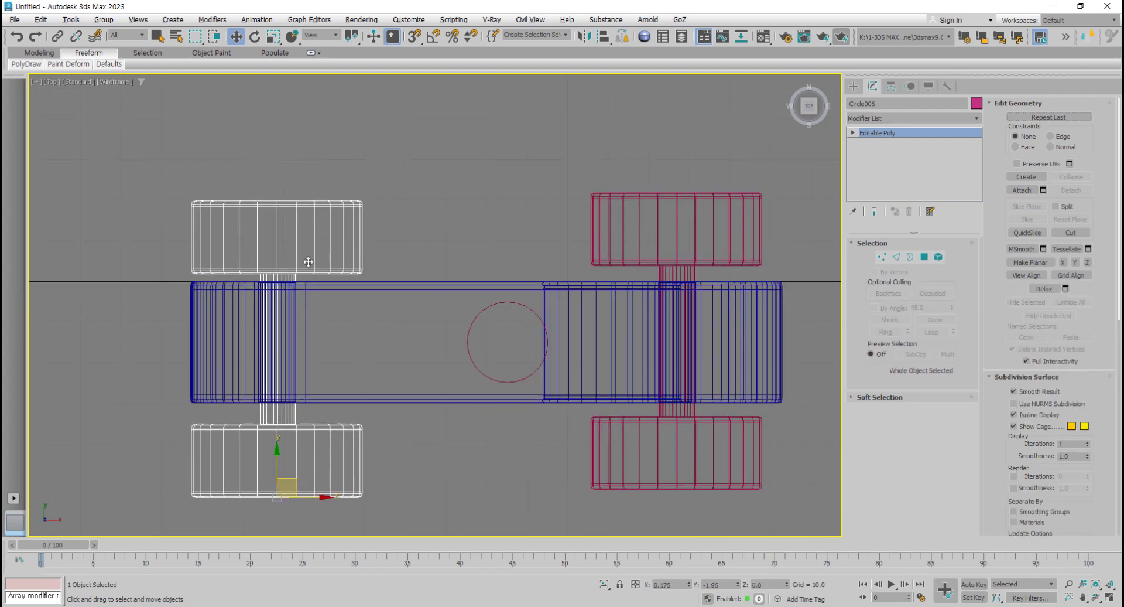
key("ctrl+z")
middle_click_drag(237, 474, 286, 445)
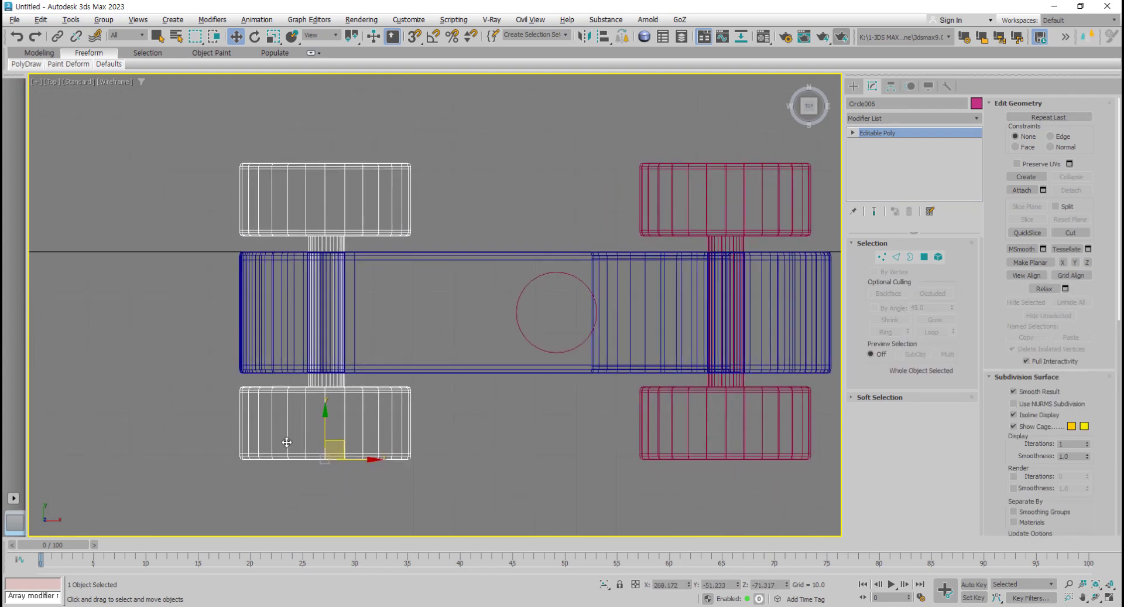
left_click_drag(323, 423, 331, 419)
left_click_drag(327, 446, 325, 444)
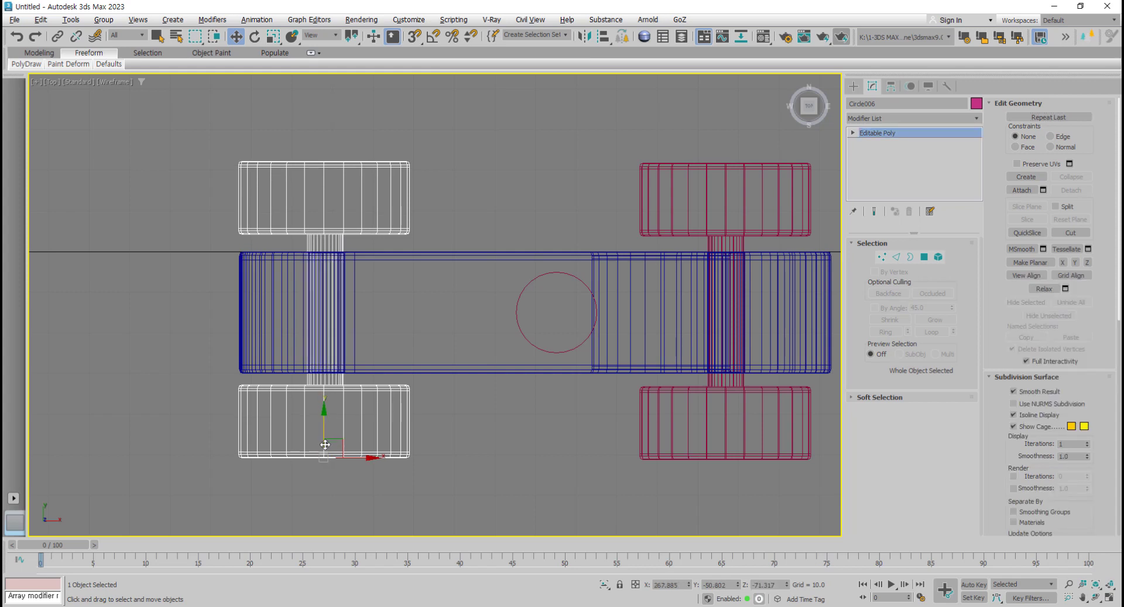
key("ctrl+z")
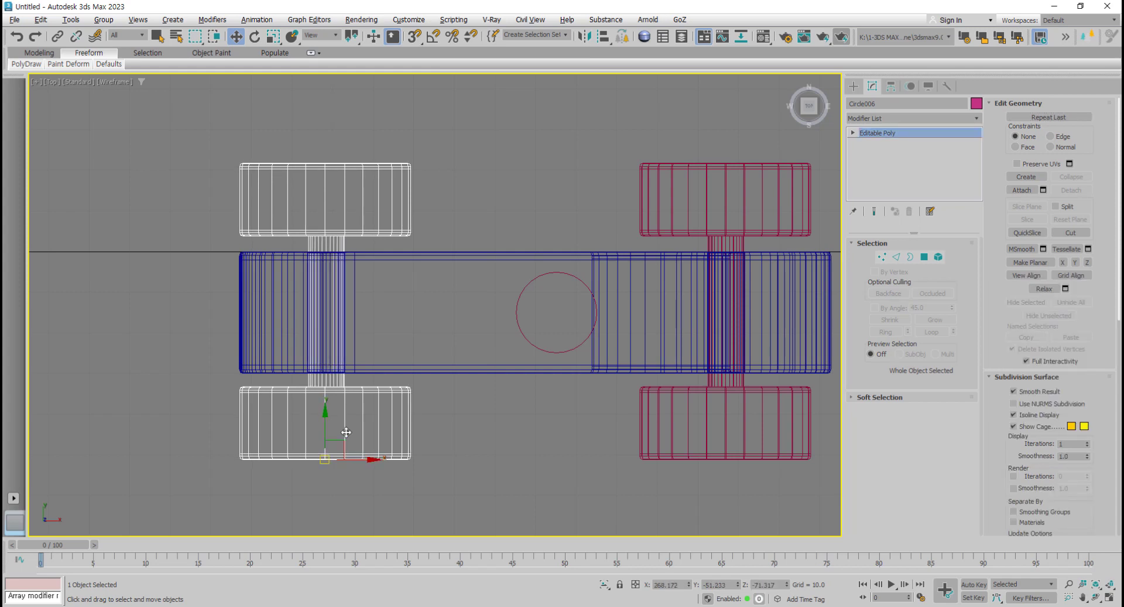
Step: Centre the pivots of Circle006 and Circle009 on their objects, then turn Affect Pivot Only off
left_click(890, 88)
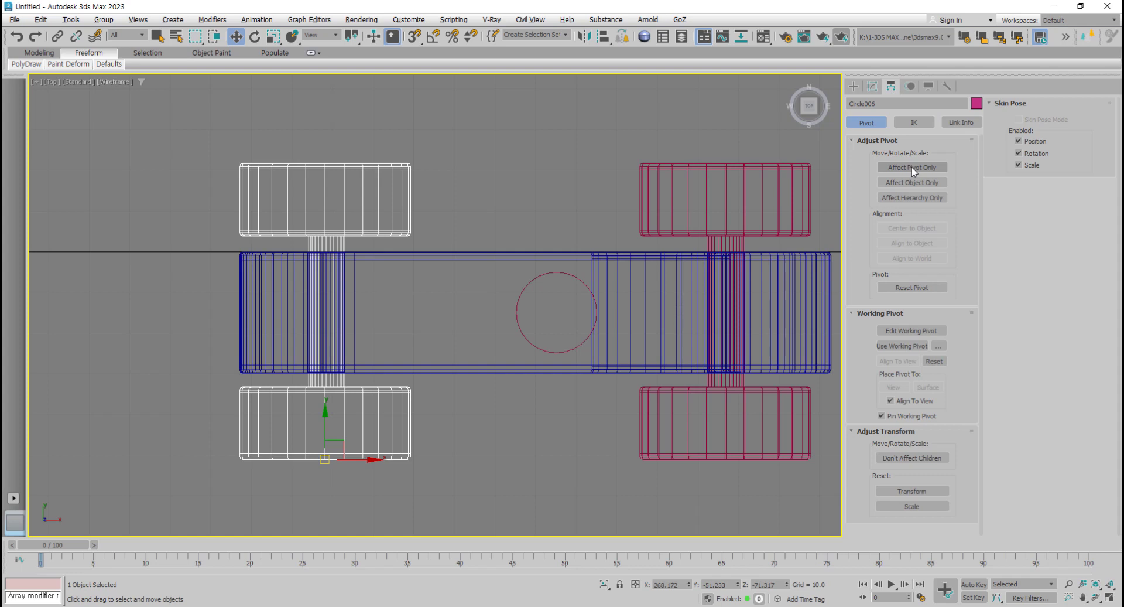
left_click(912, 167)
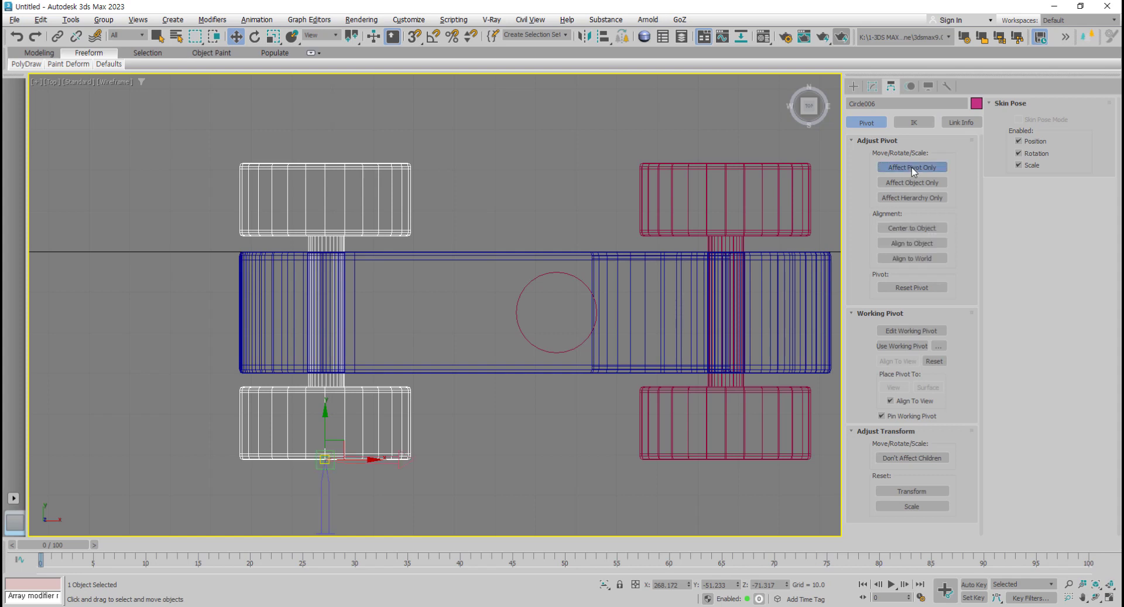
left_click(921, 228)
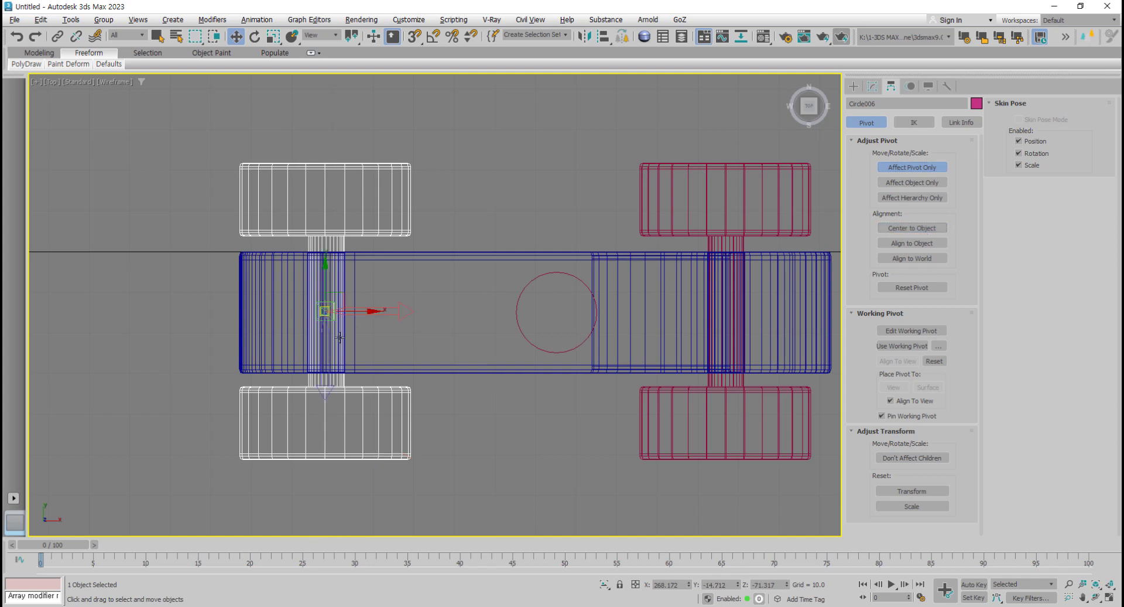
middle_click_drag(500, 371, 345, 384)
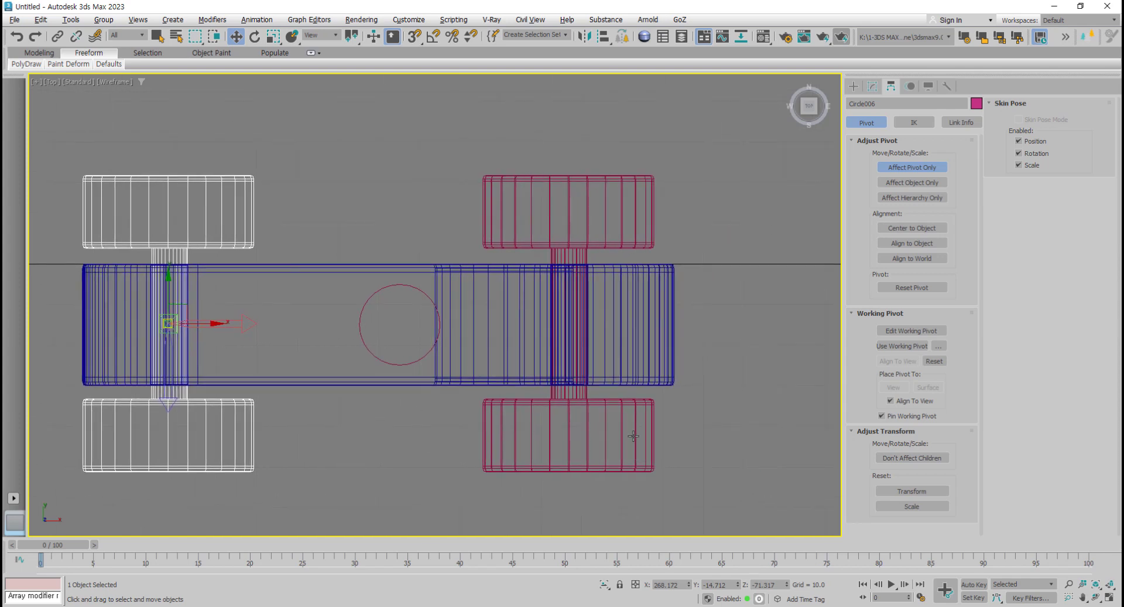
left_click(634, 434)
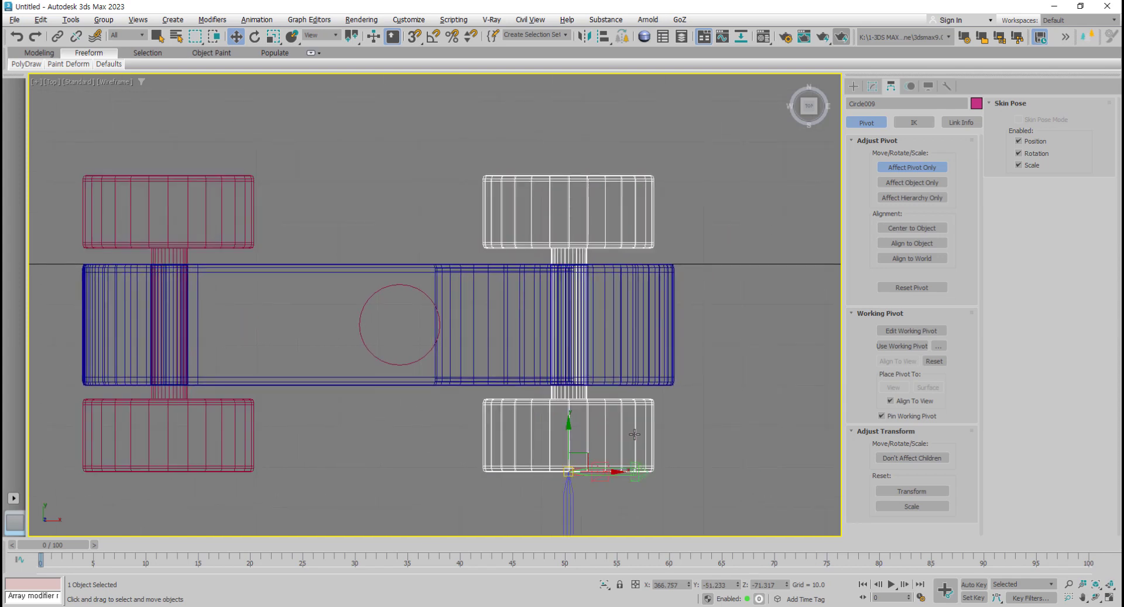
left_click(905, 228)
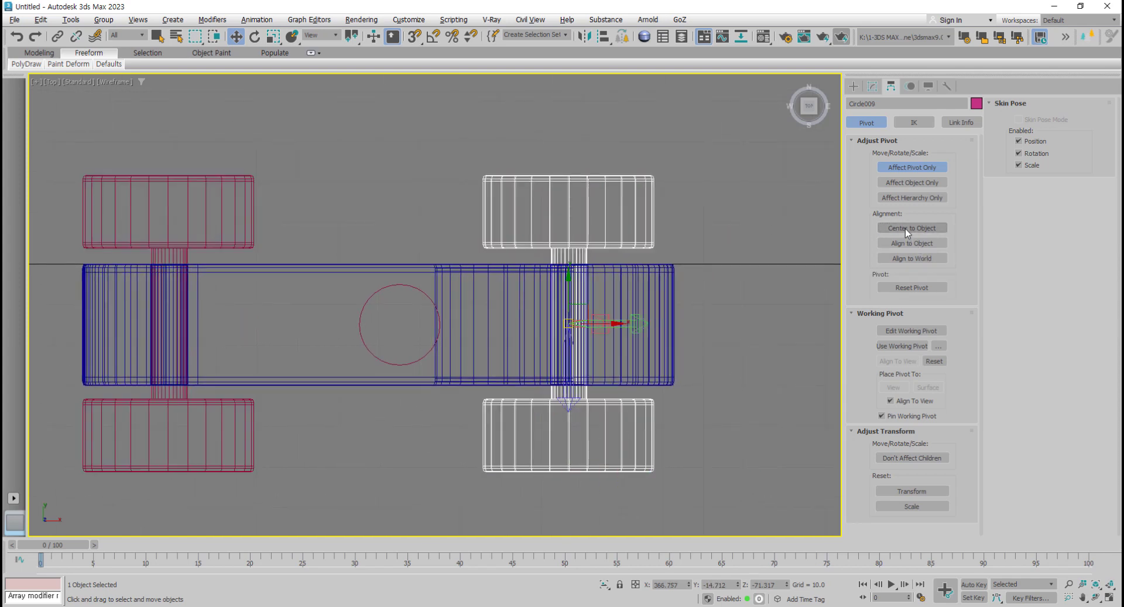
left_click(915, 168)
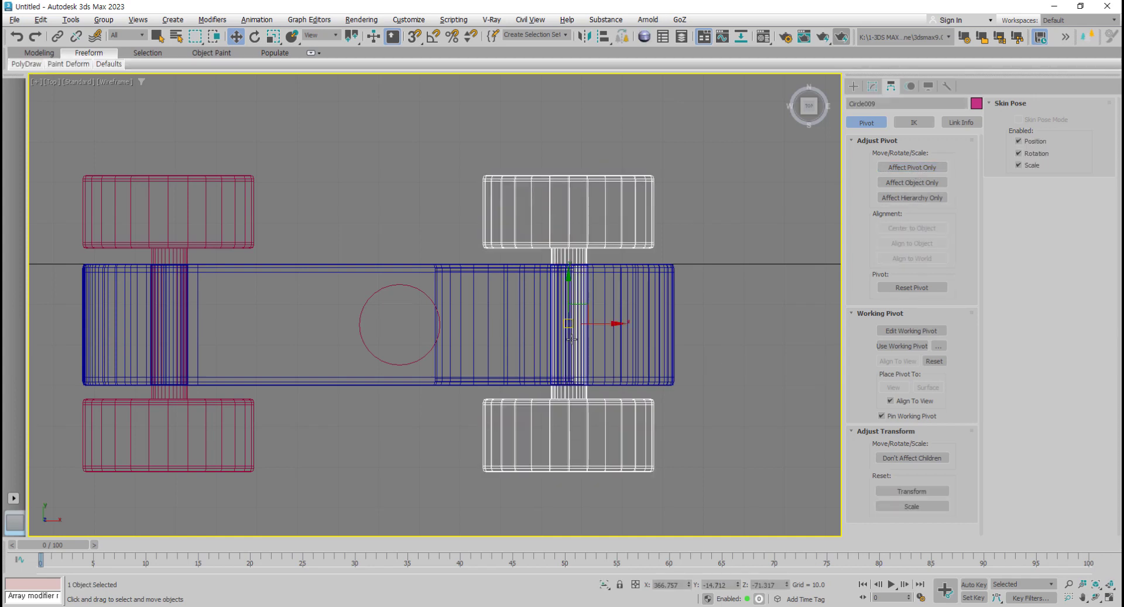
Step: Select wheel set Circle006, then the car body Line004, in the Top view
left_click(205, 229)
middle_click_drag(244, 343, 385, 357)
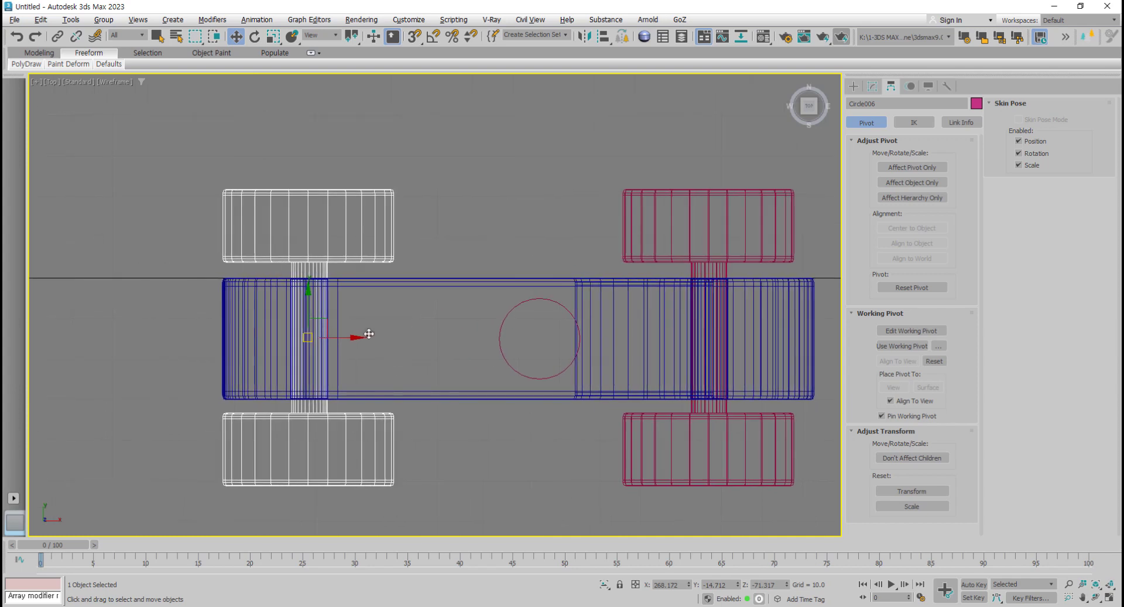
left_click(367, 281)
middle_click_drag(384, 291, 334, 296)
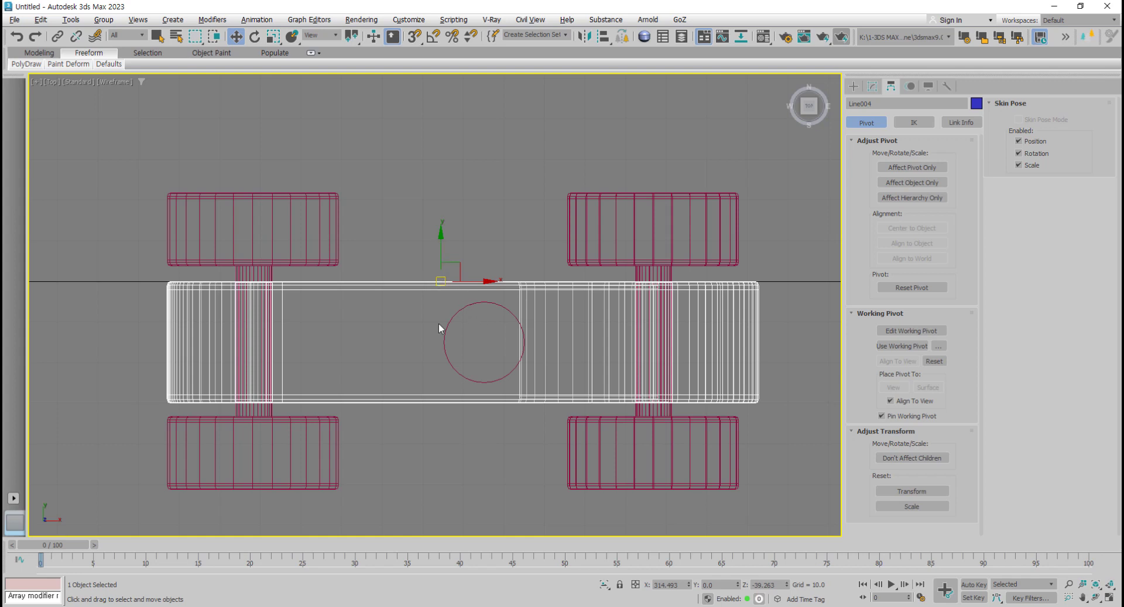
Step: Centre the body Line004's pivot on the object with Affect Pivot Only
left_click(567, 311)
left_click(565, 295)
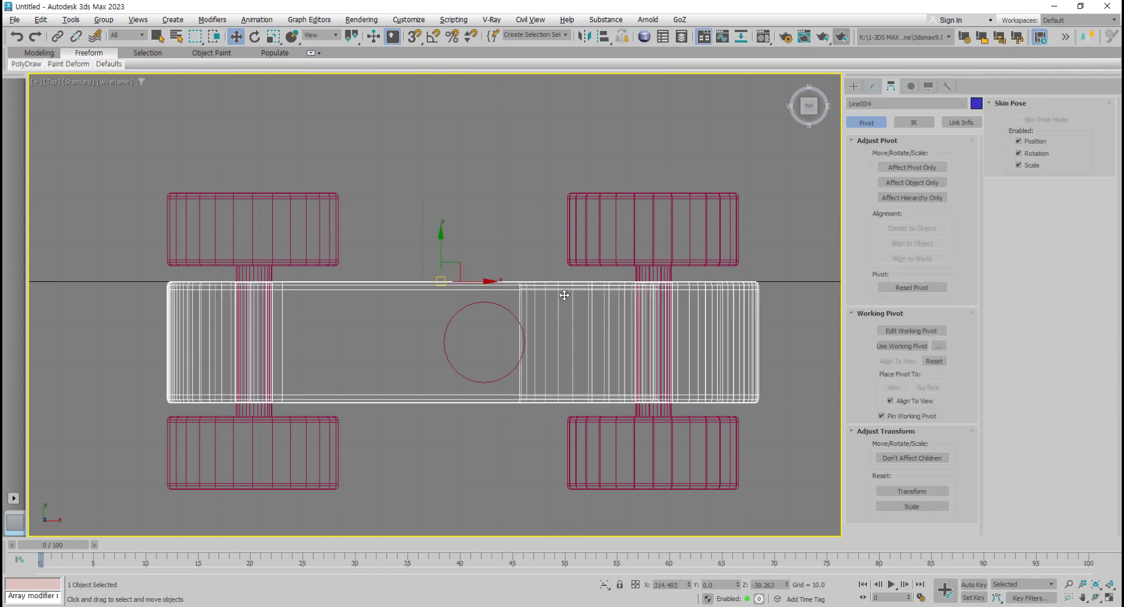
left_click(902, 168)
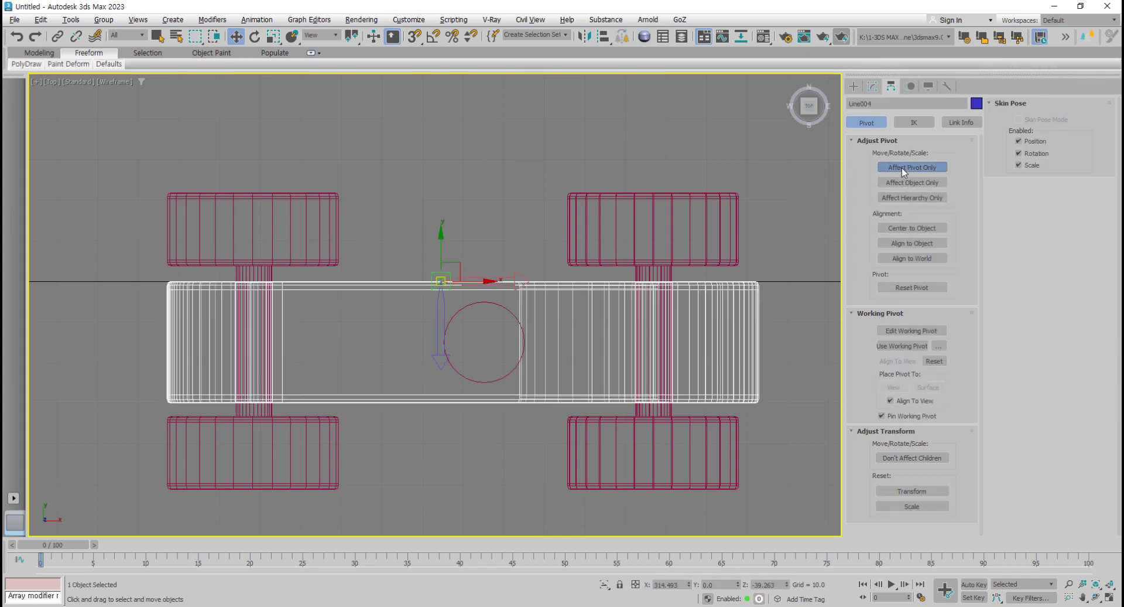
left_click(911, 229)
Step: Reset the transform of the body Line004 in the maximized perspective view
key("alt+w")
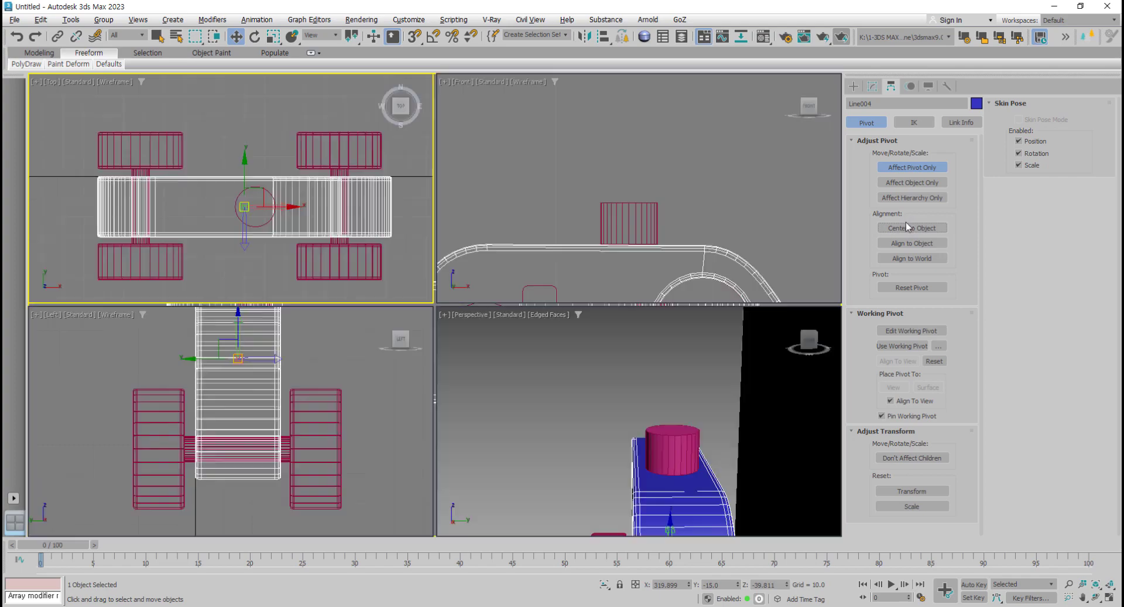
scroll(680, 420, "up", 3)
middle_click_drag(679, 419, 698, 425, "alt")
key("alt+w")
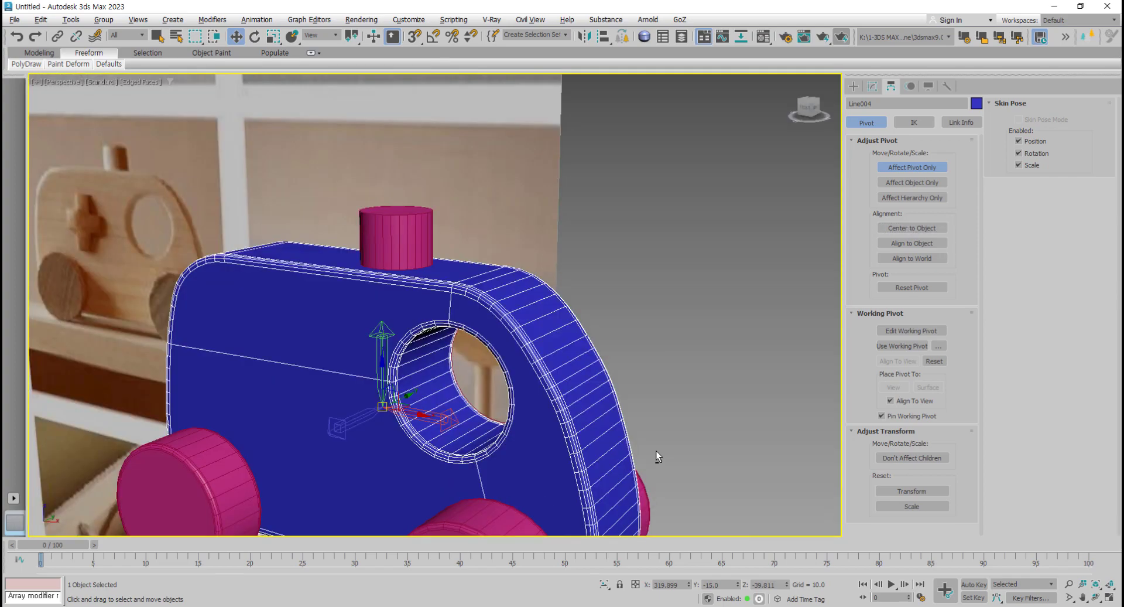
mouse_move(656, 454)
middle_mouse_down("alt")
mouse_move(681, 407)
mouse_move(646, 414)
middle_mouse_up("alt")
scroll(555, 424, "up", 3)
mouse_move(555, 424)
middle_mouse_down("alt")
mouse_move(421, 415)
mouse_move(539, 391)
middle_mouse_up("alt")
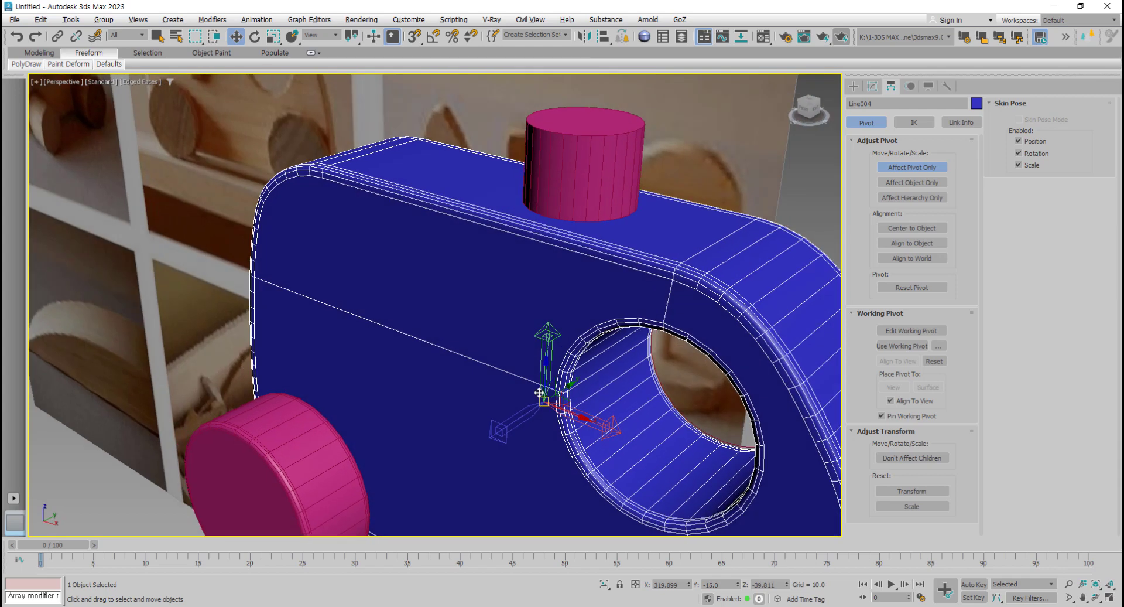
scroll(545, 388, "up", 1)
scroll(545, 388, "up", 3)
middle_click_drag(548, 428, 548, 406)
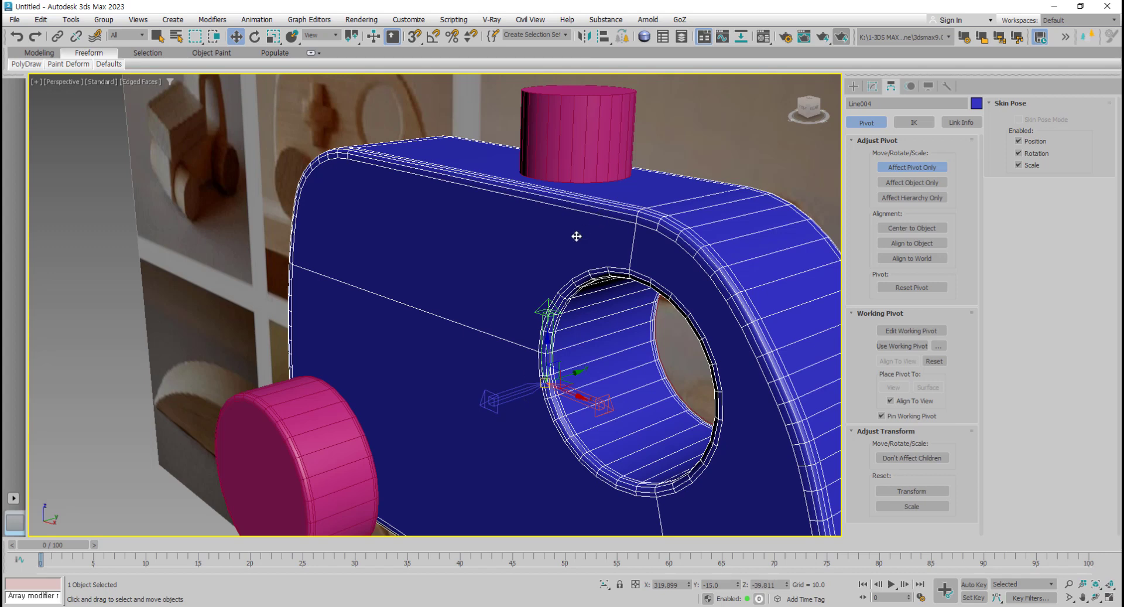
left_click(913, 491)
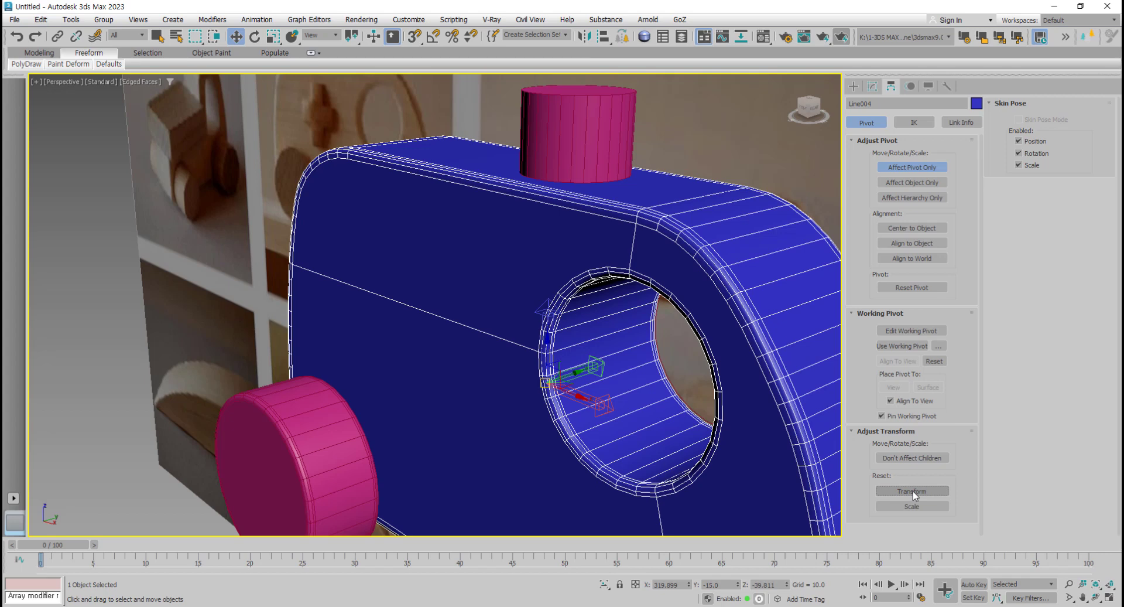
Step: Reset Circle006's transform, select Circle009, then turn Affect Pivot Only off
left_click(316, 450)
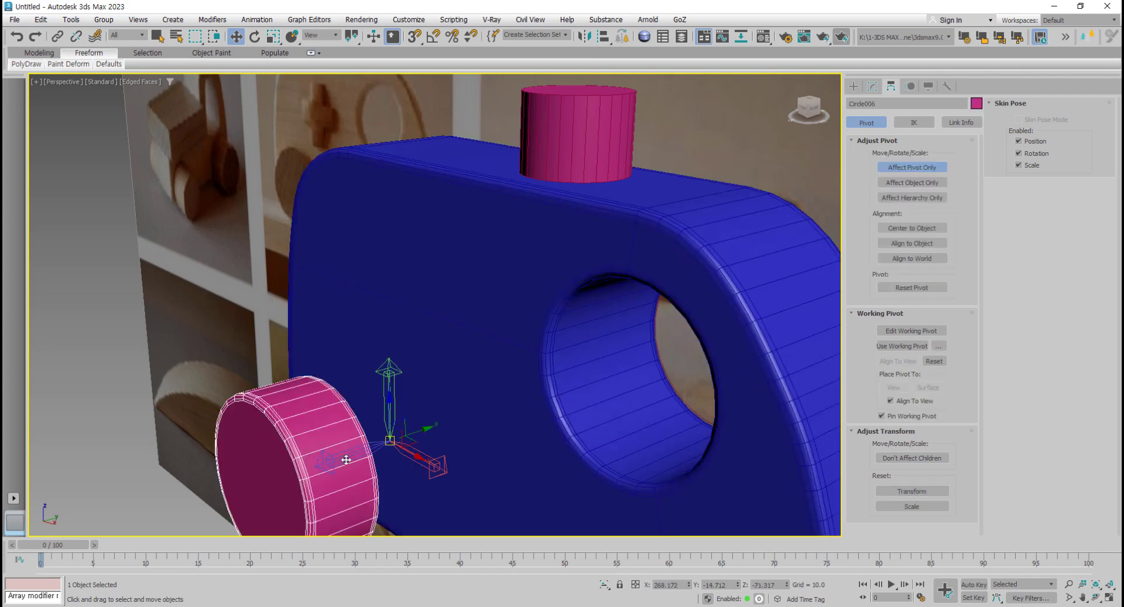
middle_click_drag(346, 459, 386, 460, "alt")
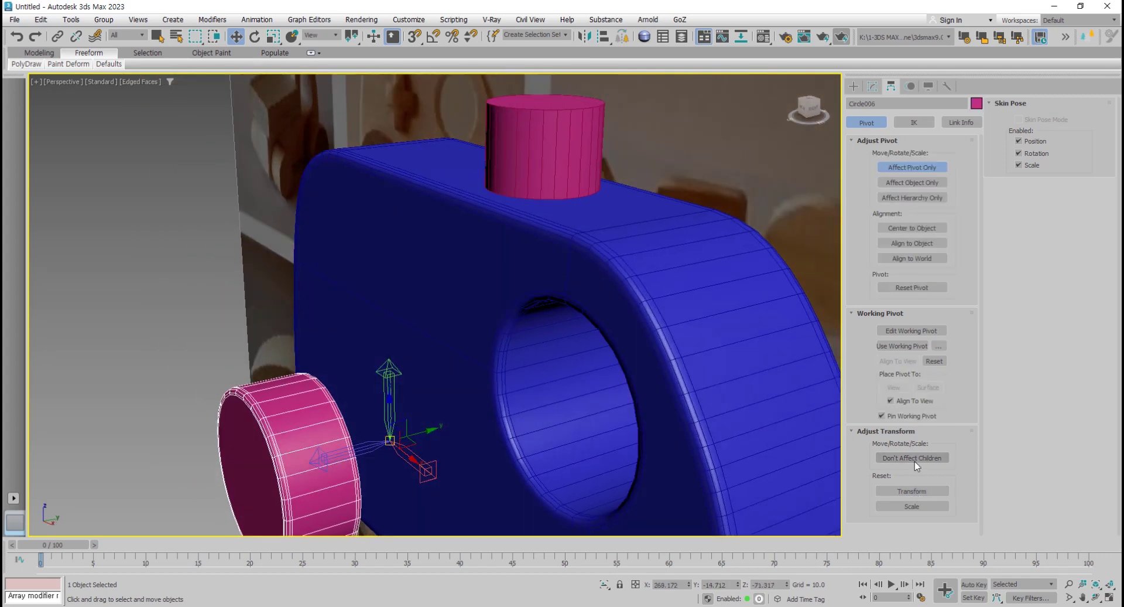
left_click(914, 491)
middle_click_drag(732, 474, 527, 468, "alt")
left_click(410, 462)
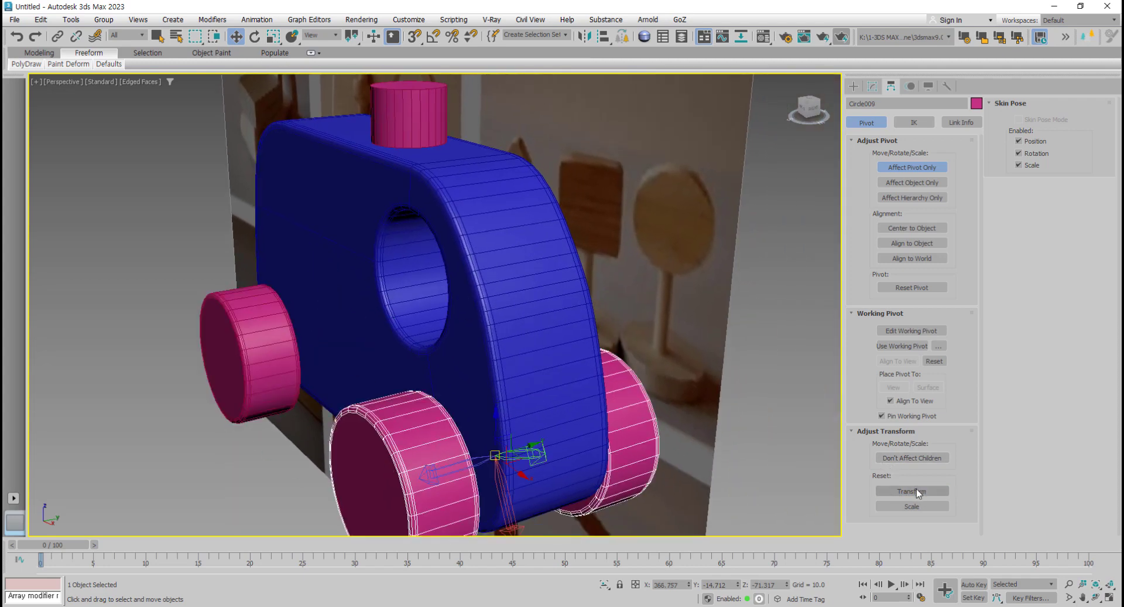
mouse_move(644, 468)
middle_mouse_down("alt")
mouse_move(527, 480)
mouse_move(509, 410)
middle_mouse_up("alt")
scroll(491, 495, "up", 3)
scroll(491, 495, "down", 5)
scroll(502, 257, "up", 3)
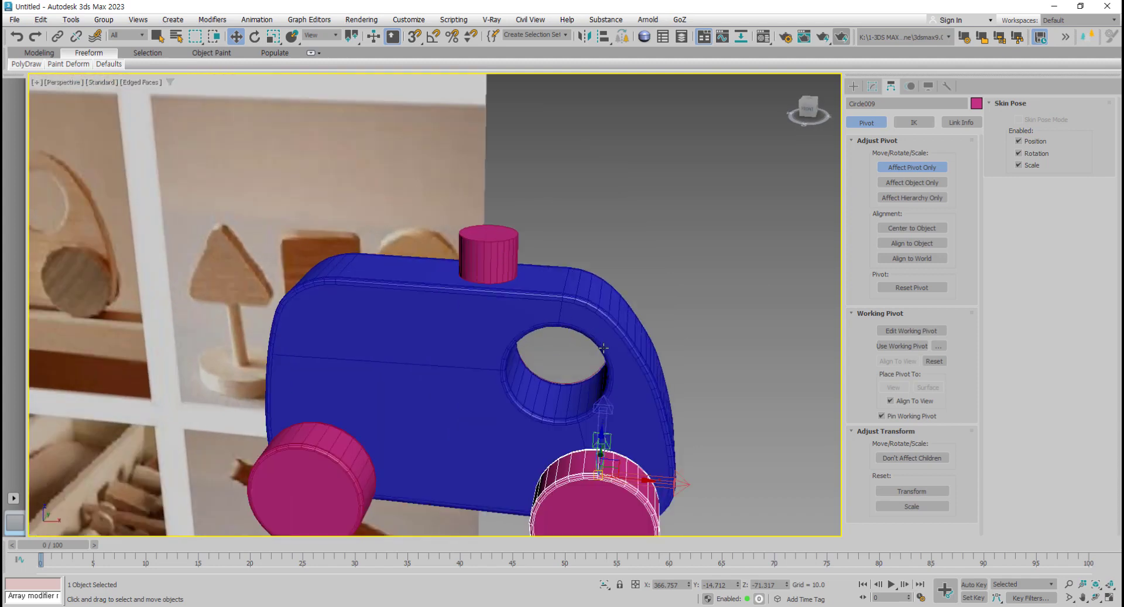
middle_click_drag(603, 347, 609, 374, "alt")
left_click(910, 170)
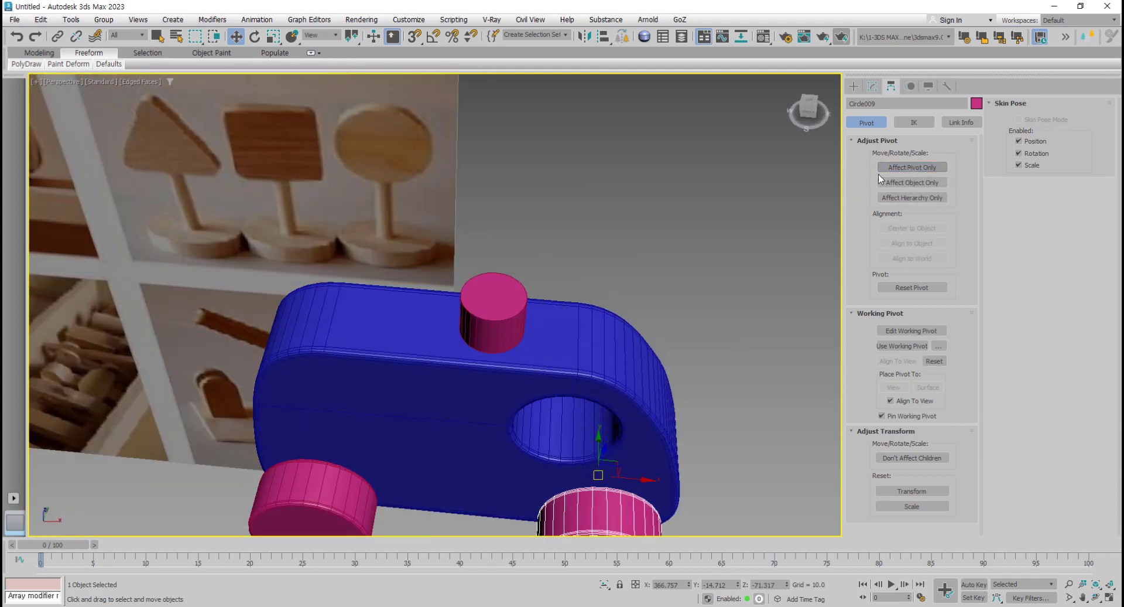
key("alt+w")
Step: Centre the left wheel set Circle006 on body Line004 along Y, centre to centre
left_click(209, 149)
key("alt+w")
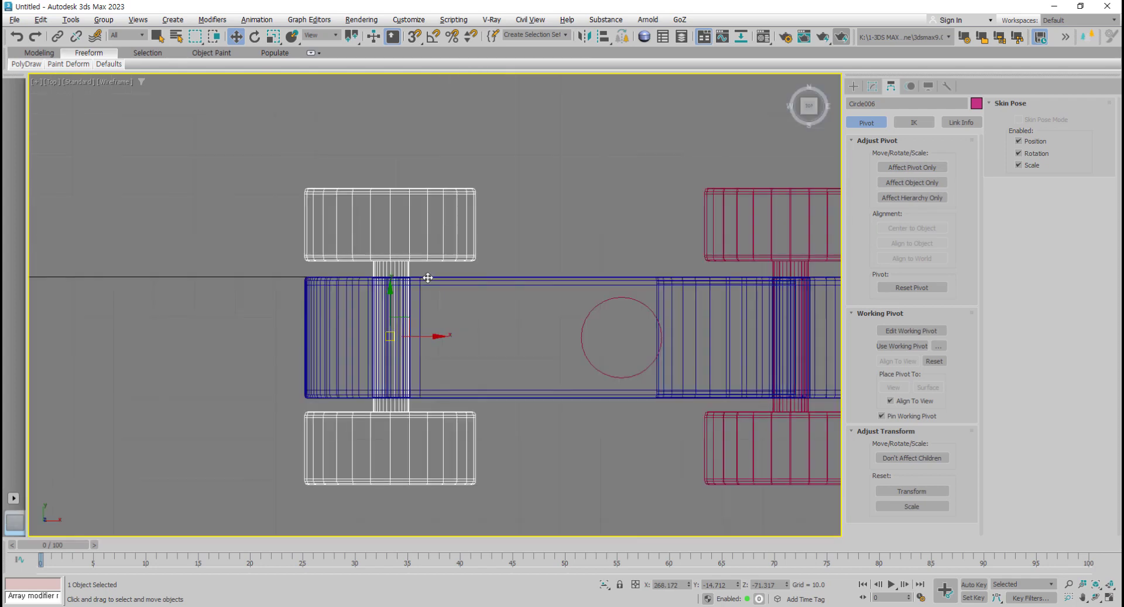
scroll(401, 315, "up", 2)
scroll(426, 332, "up", 3)
scroll(574, 146, "down", 2)
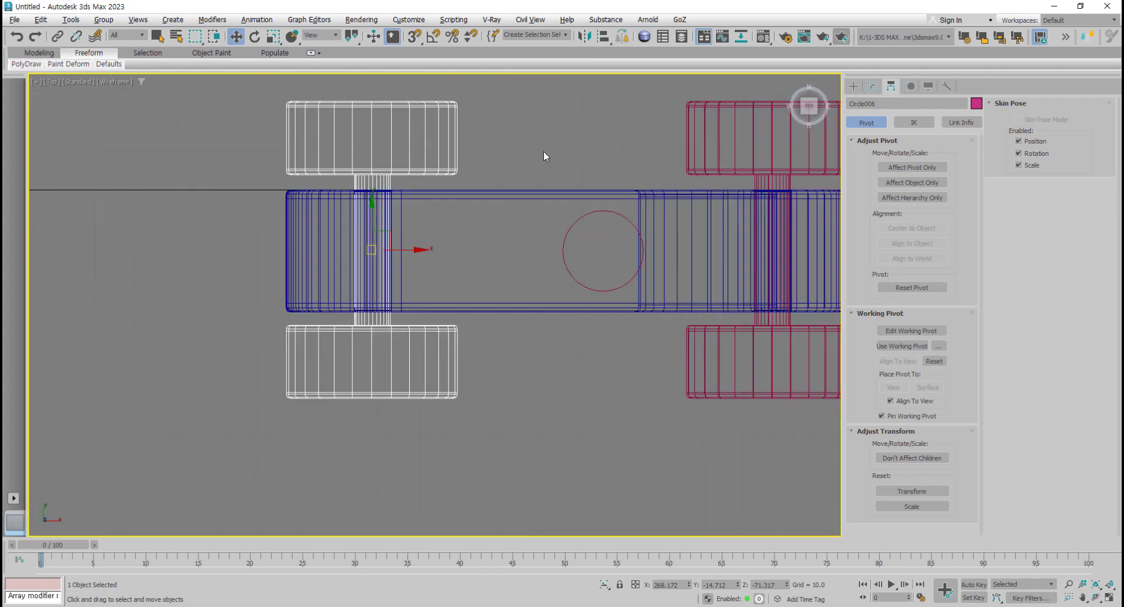
scroll(554, 161, "up", 1)
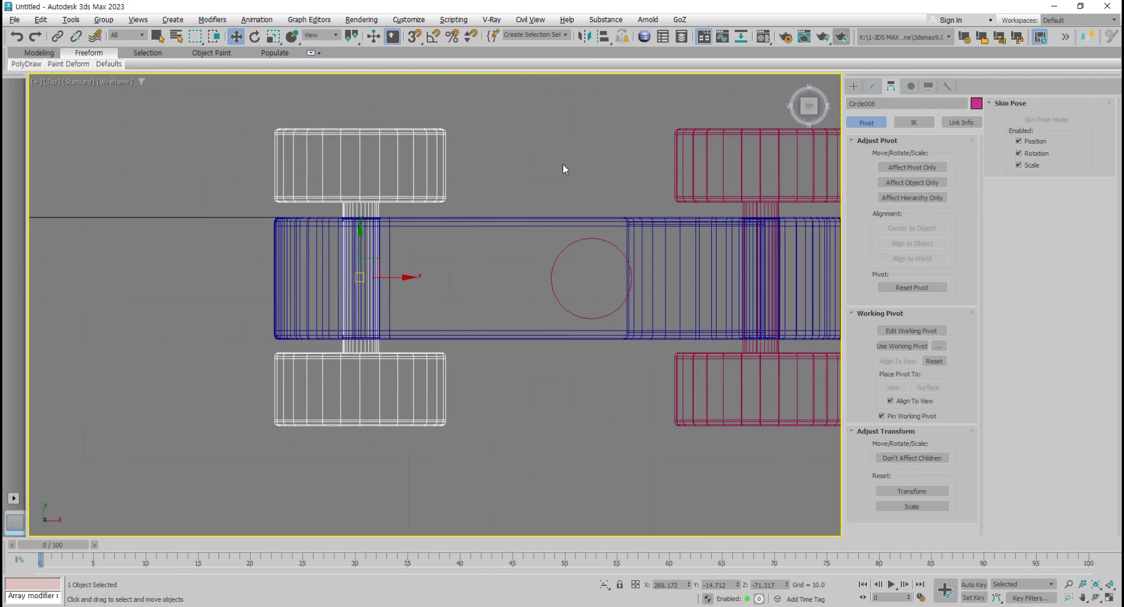
left_click(603, 37)
left_click(326, 256)
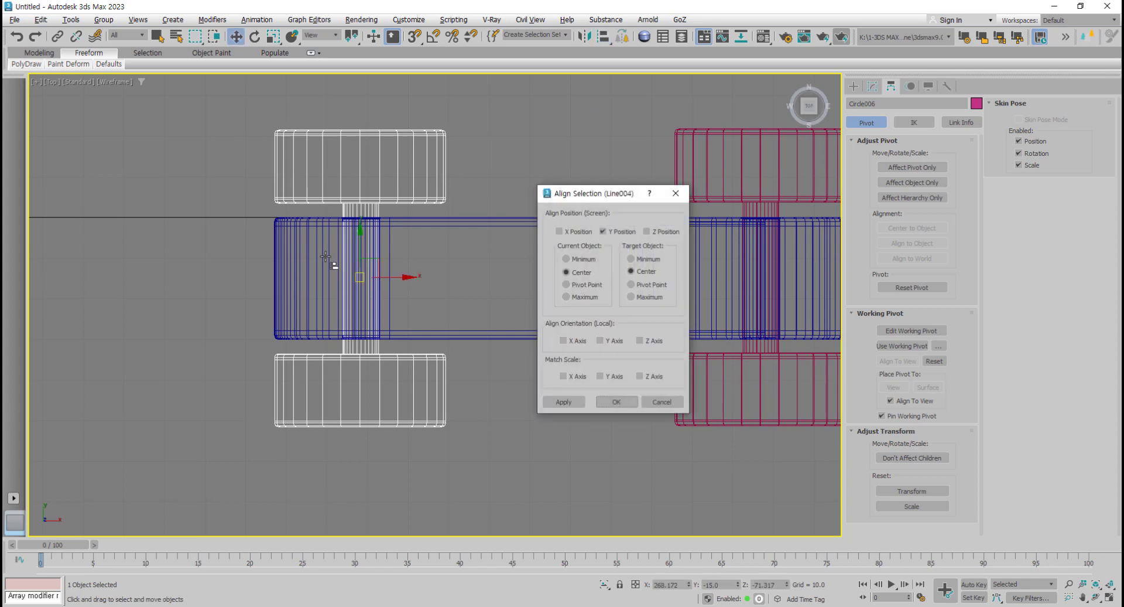
left_click(632, 402)
Step: Centre the right wheel set Circle009 on Line004 along Y, then clear the selection
middle_click_drag(632, 403, 434, 429)
left_click(545, 434)
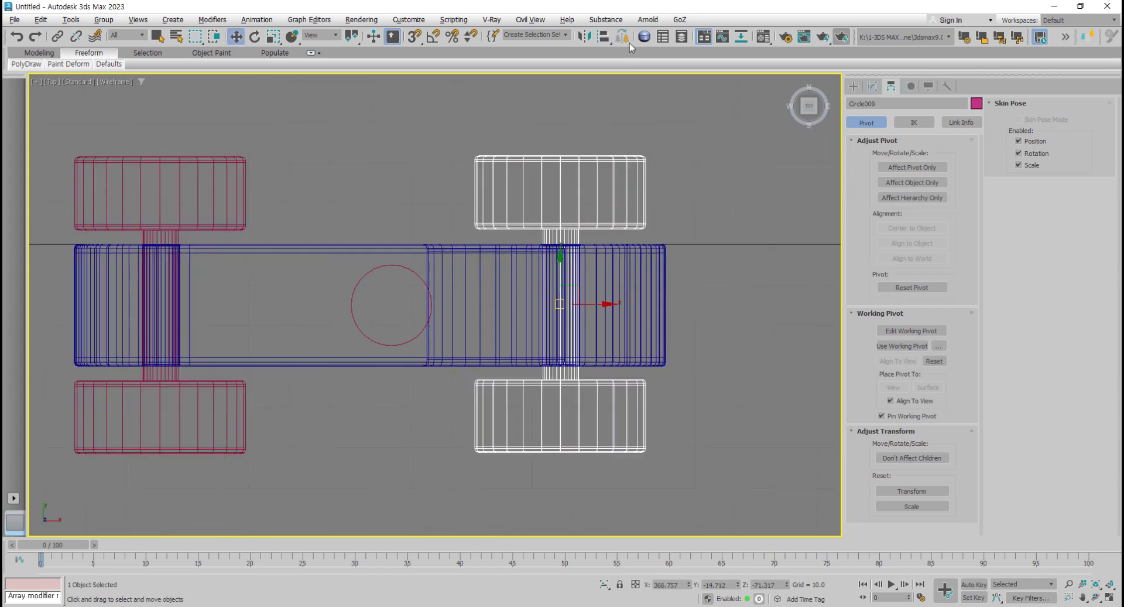
left_click(603, 37)
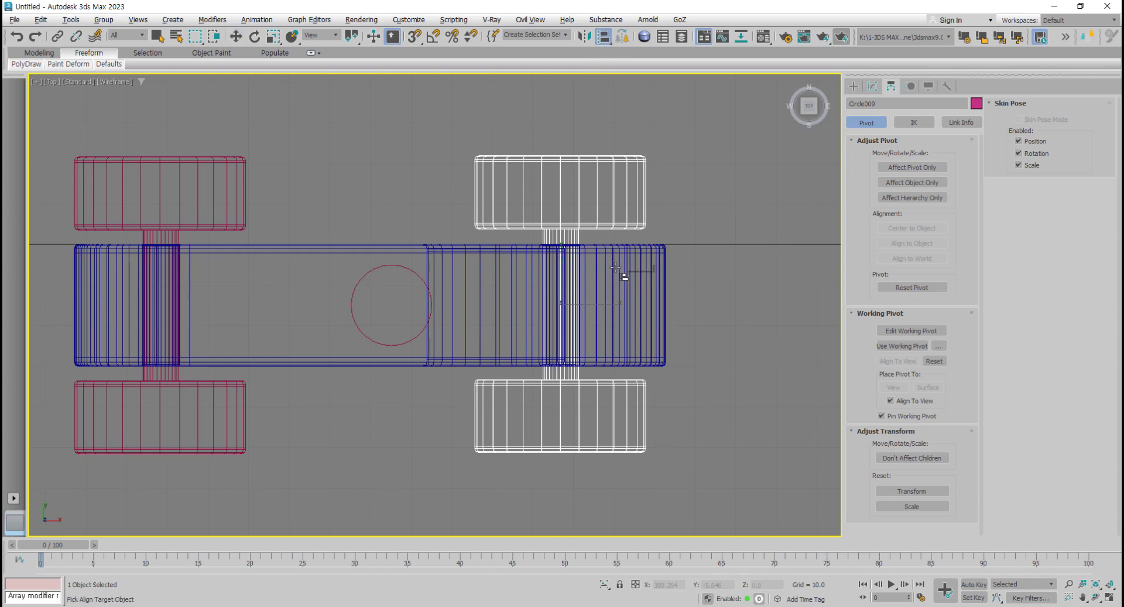
left_click(614, 268)
left_click(617, 402)
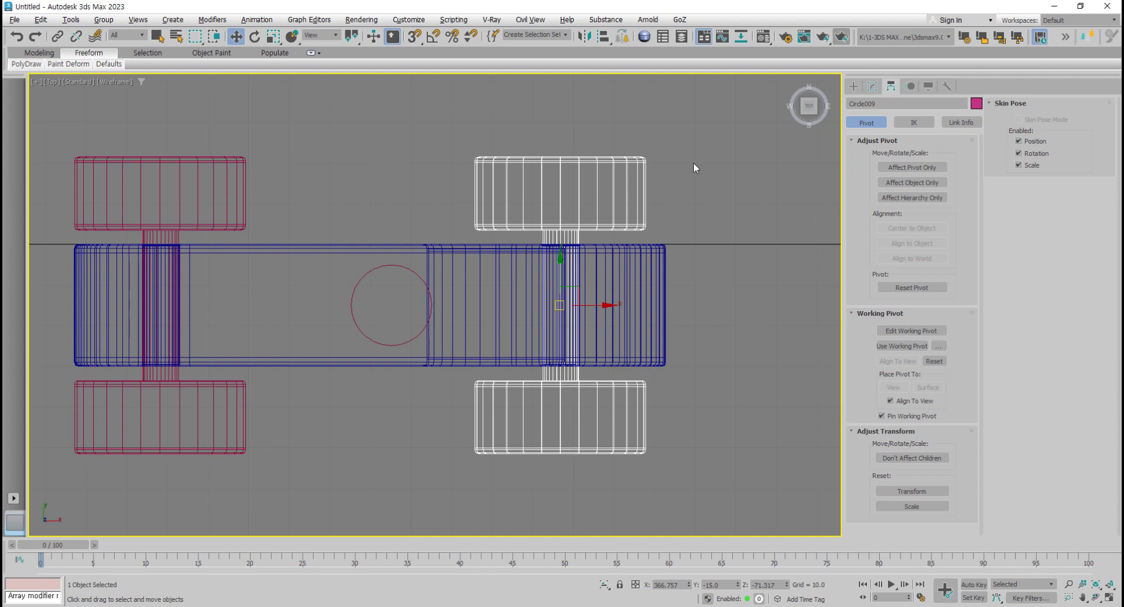
key("ctrl+a")
left_click(265, 465)
Step: Move the cross outline Rectangle002 down onto the side of the ambulance body
key("alt+w")
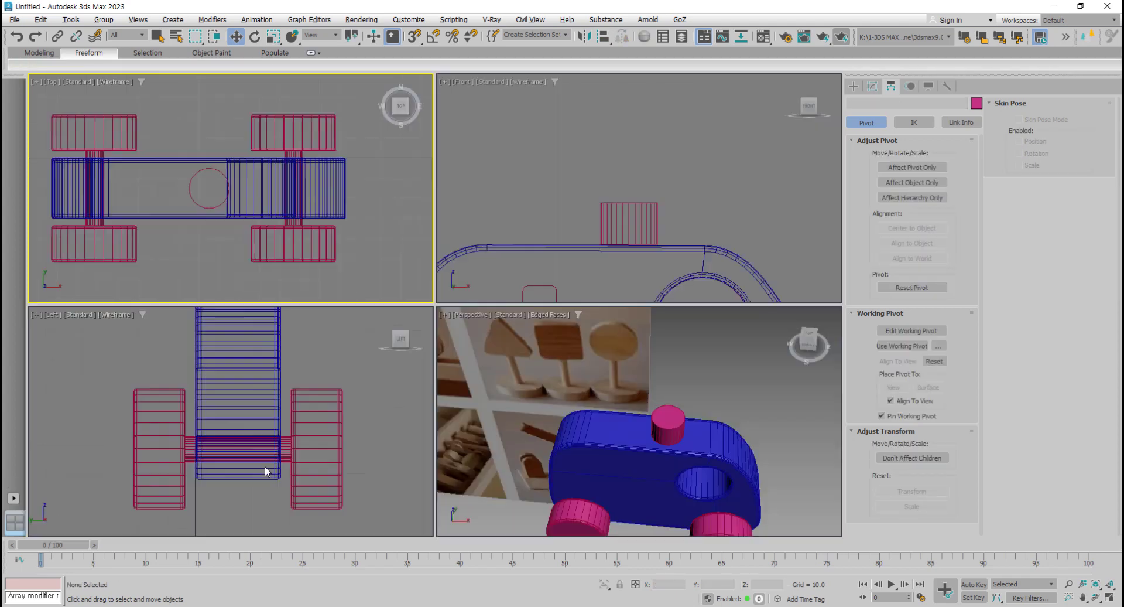
mouse_move(532, 530)
middle_mouse_down("alt")
mouse_move(572, 495)
mouse_move(592, 498)
middle_mouse_up("alt")
middle_click_drag(584, 240, 596, 247)
left_click(599, 231)
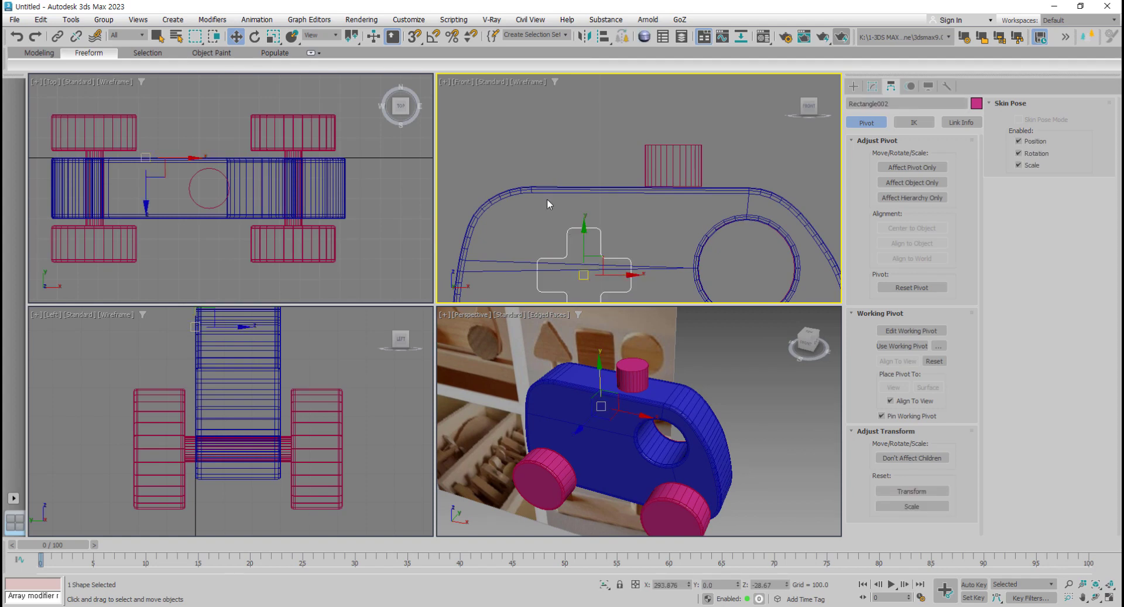
middle_click_drag(131, 185, 197, 192)
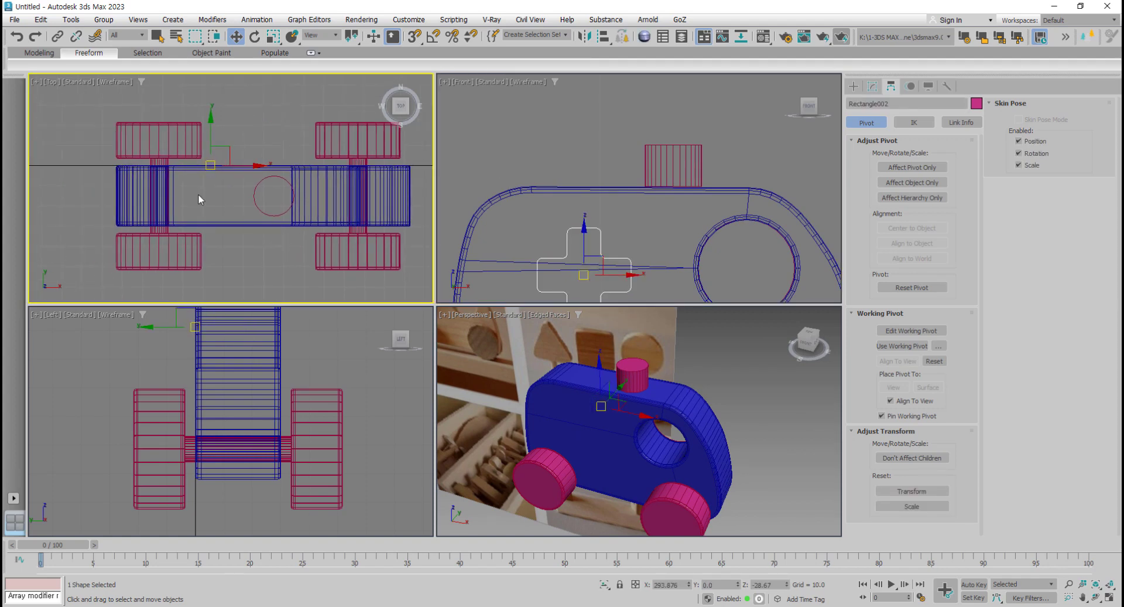
middle_click_drag(663, 241, 653, 220)
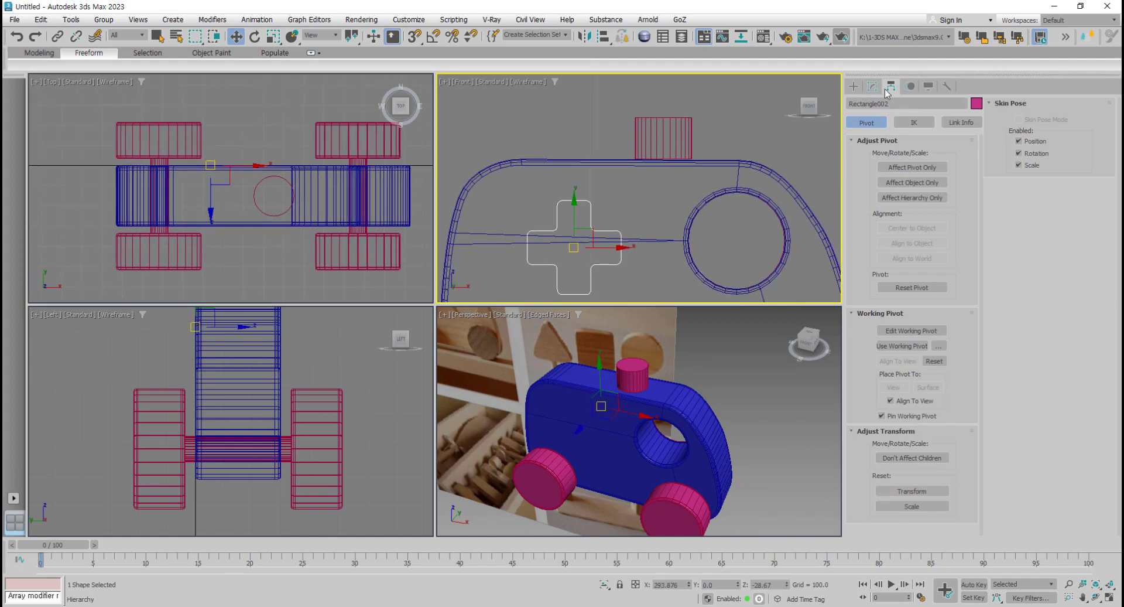
middle_click_drag(186, 211, 283, 202)
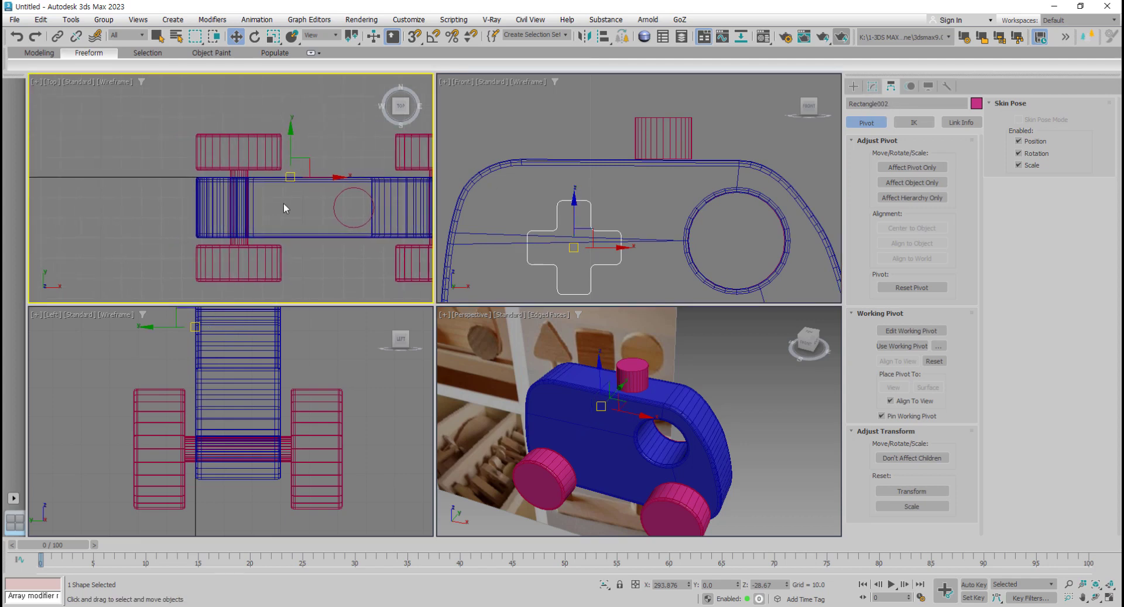
scroll(286, 176, "up", 2)
left_click_drag(293, 145, 310, 230)
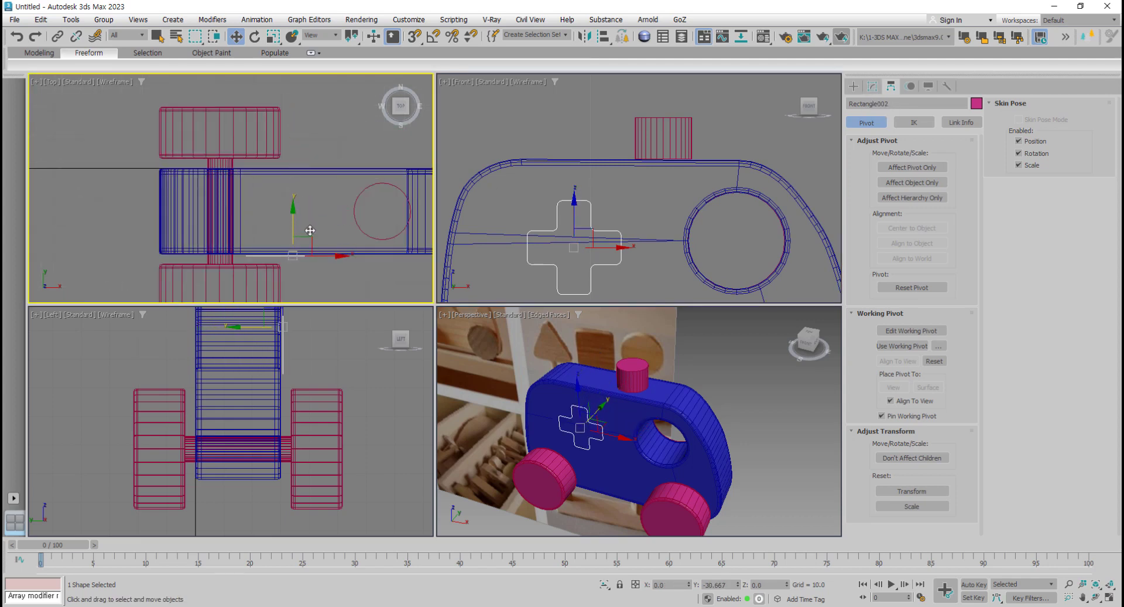
Step: Extrude the cross outline to a depth of 2.5
key("alt+w")
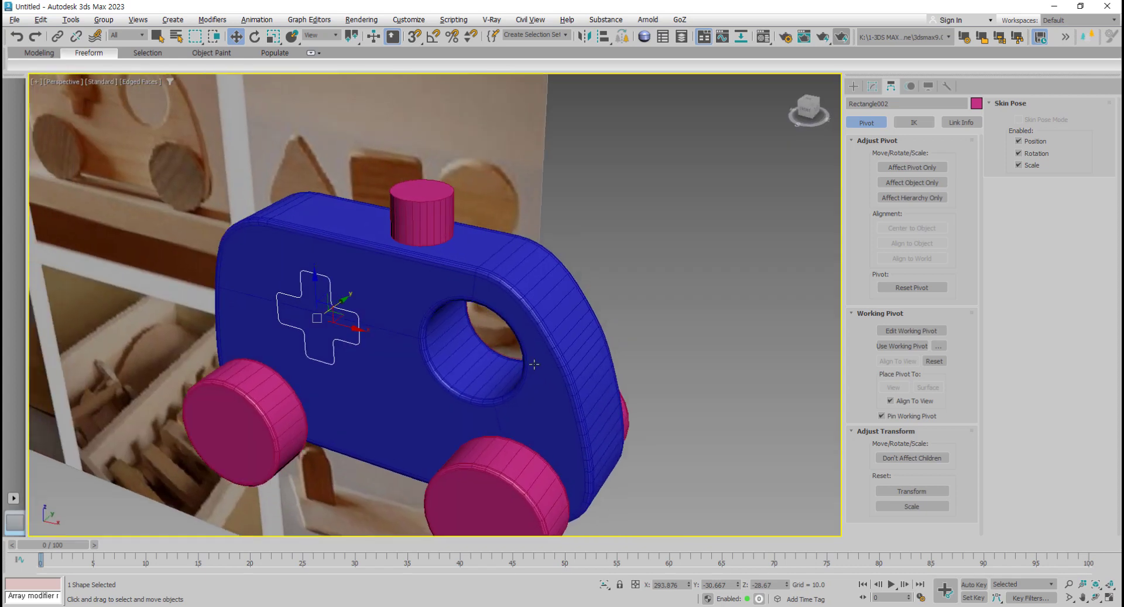
middle_click_drag(668, 439, 731, 440)
left_click(873, 86)
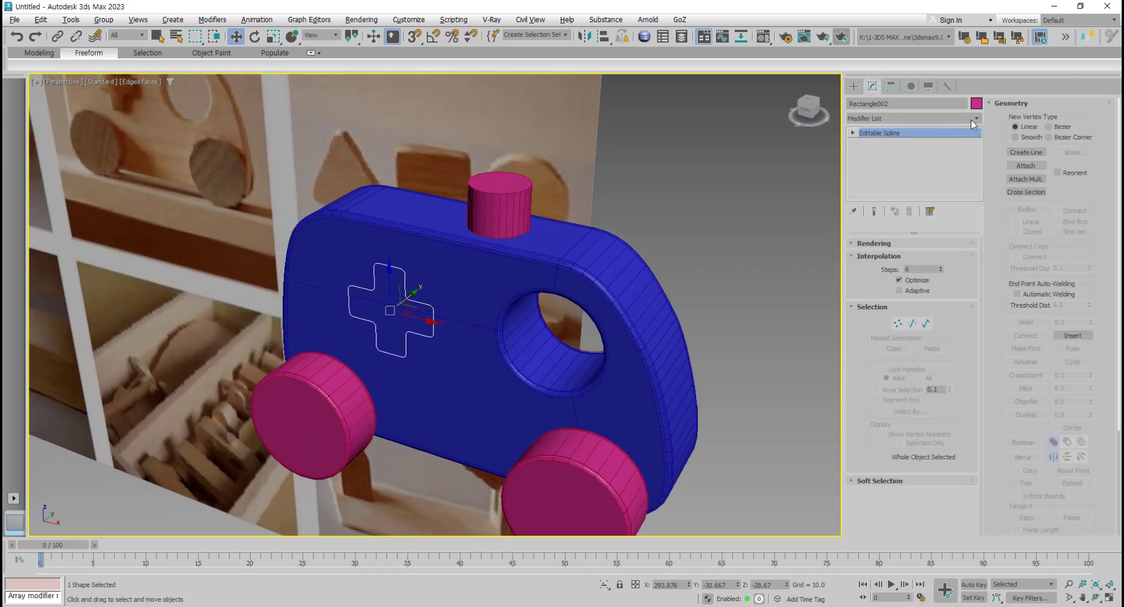
left_click(893, 117)
type("ext")
left_click(892, 131)
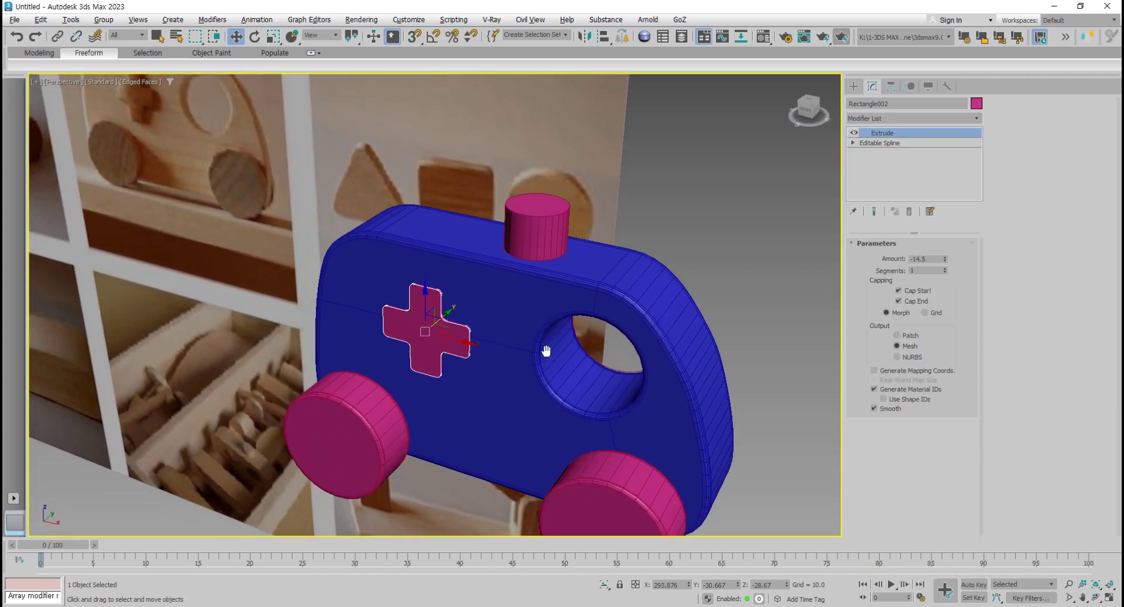
scroll(527, 342, "up", 4)
left_click_drag(946, 262, 945, 254)
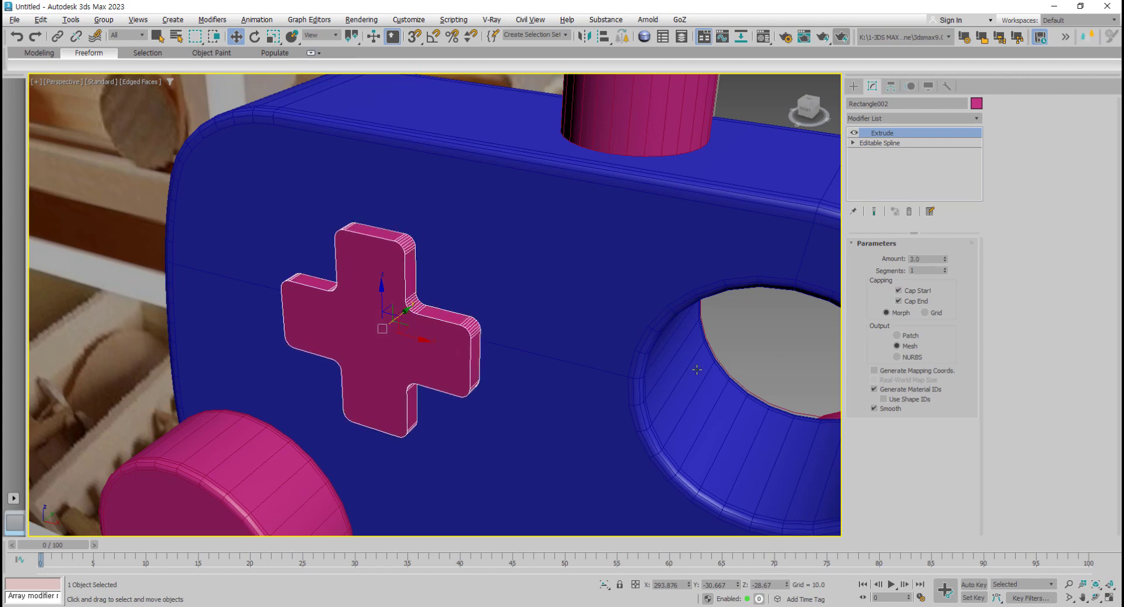
middle_click_drag(386, 328, 472, 351, "alt")
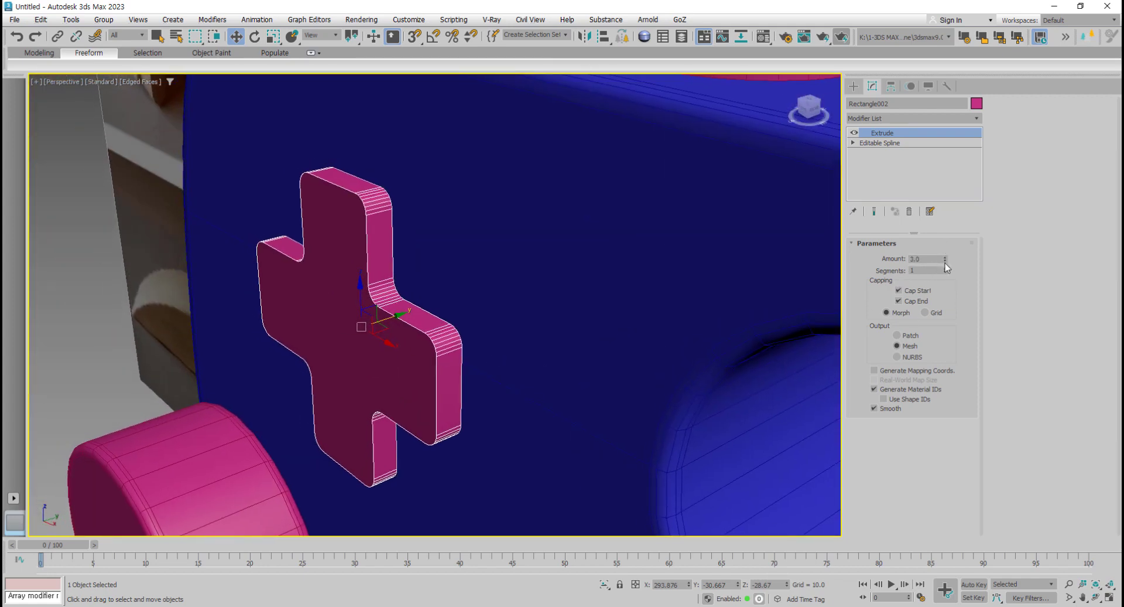
left_click_drag(947, 266, 943, 260)
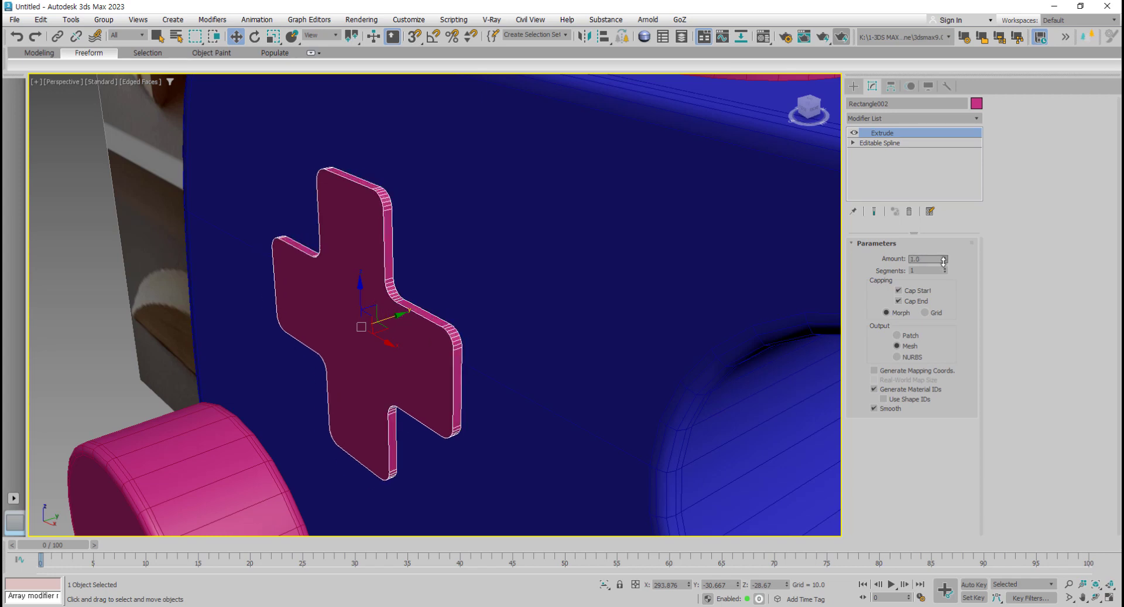
middle_click_drag(680, 368, 935, 295, "alt")
left_click_drag(947, 260, 947, 249)
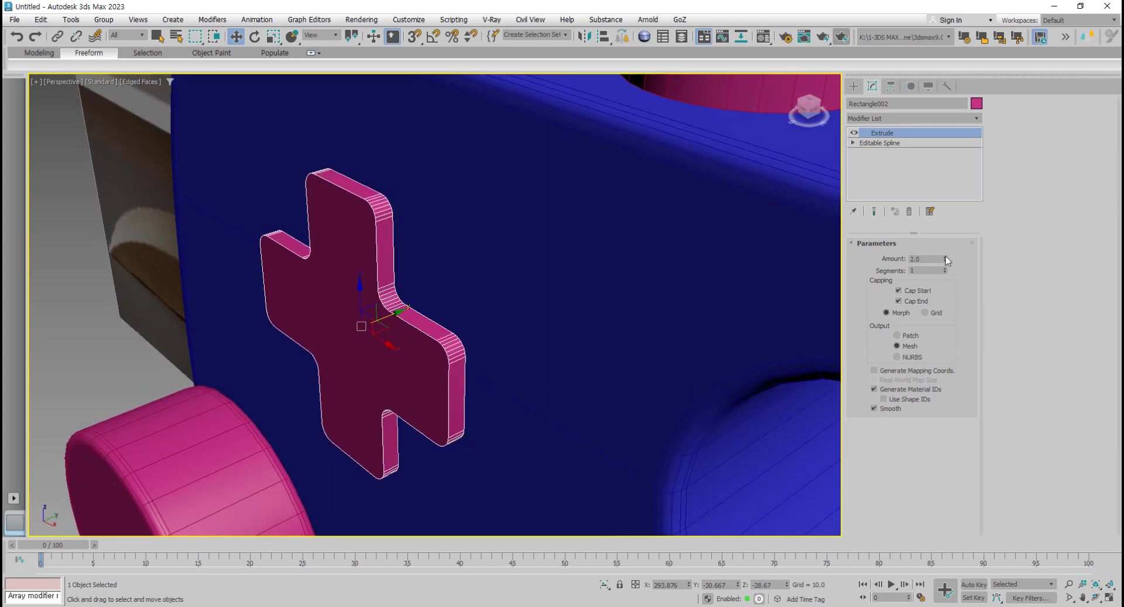
middle_click_drag(750, 305, 797, 299, "alt")
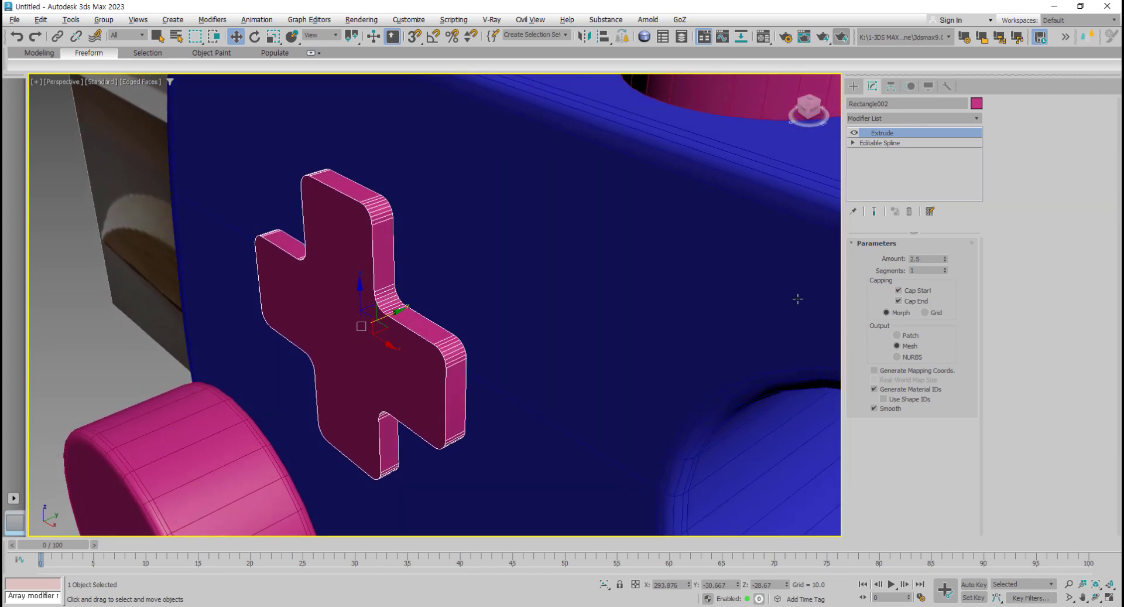
left_click(979, 119)
Step: Add Chamfer to the cross with inset on, amount 0.42, inset 0.27, smoothing threshold 100
left_click(880, 392)
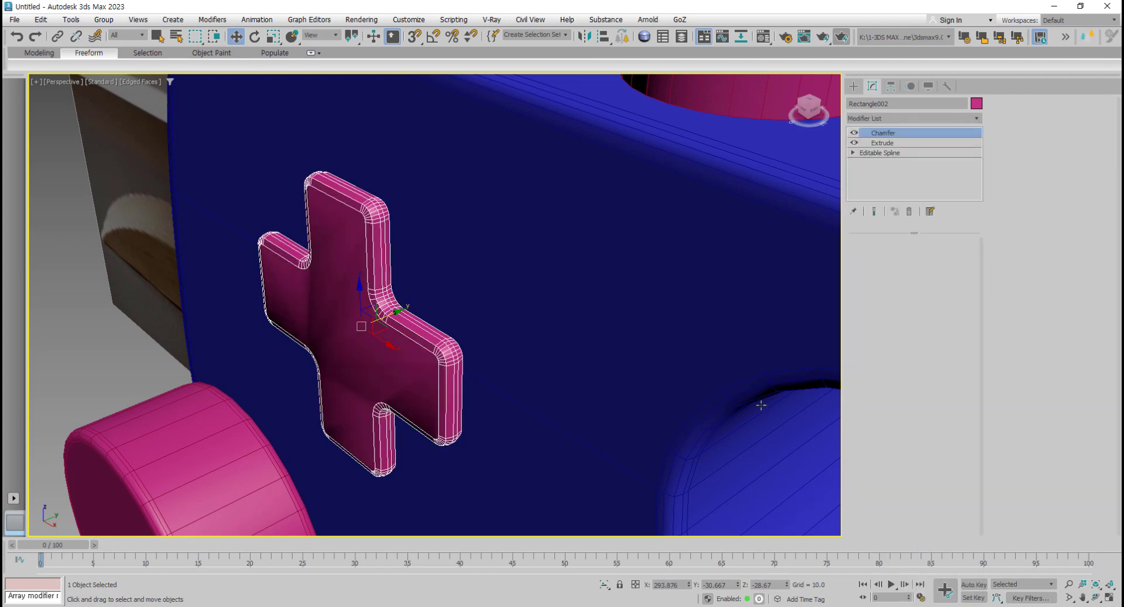
mouse_move(761, 404)
middle_mouse_down("alt")
mouse_move(612, 431)
mouse_move(660, 444)
mouse_move(761, 442)
middle_mouse_up("alt")
scroll(585, 419, "up", 3)
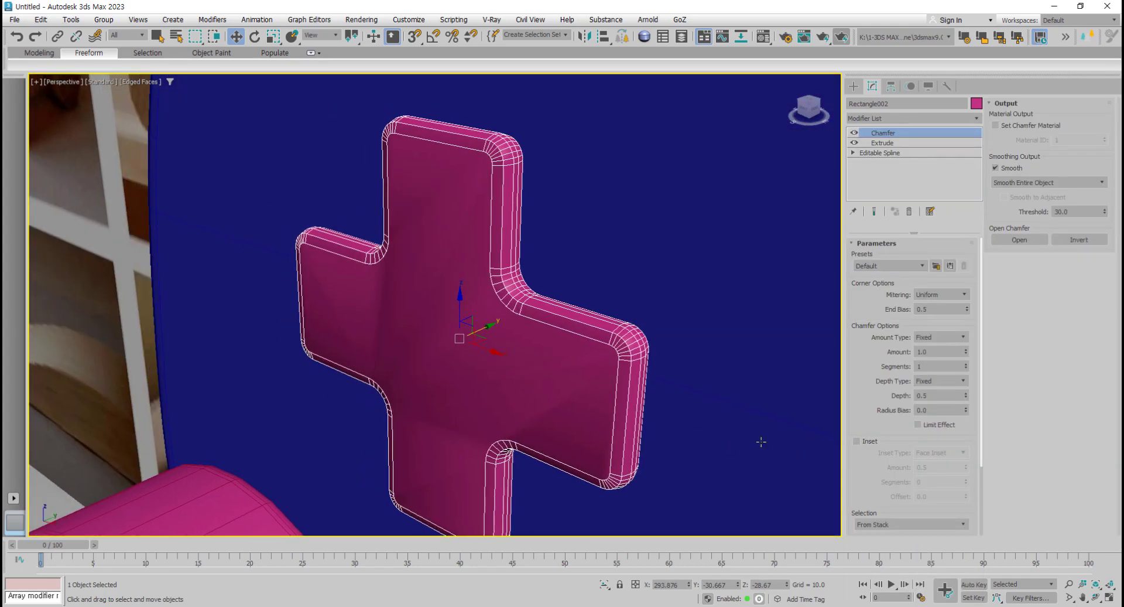
left_click(857, 441)
mouse_move(729, 445)
middle_mouse_down("alt")
mouse_move(710, 449)
mouse_move(720, 445)
middle_mouse_up("alt")
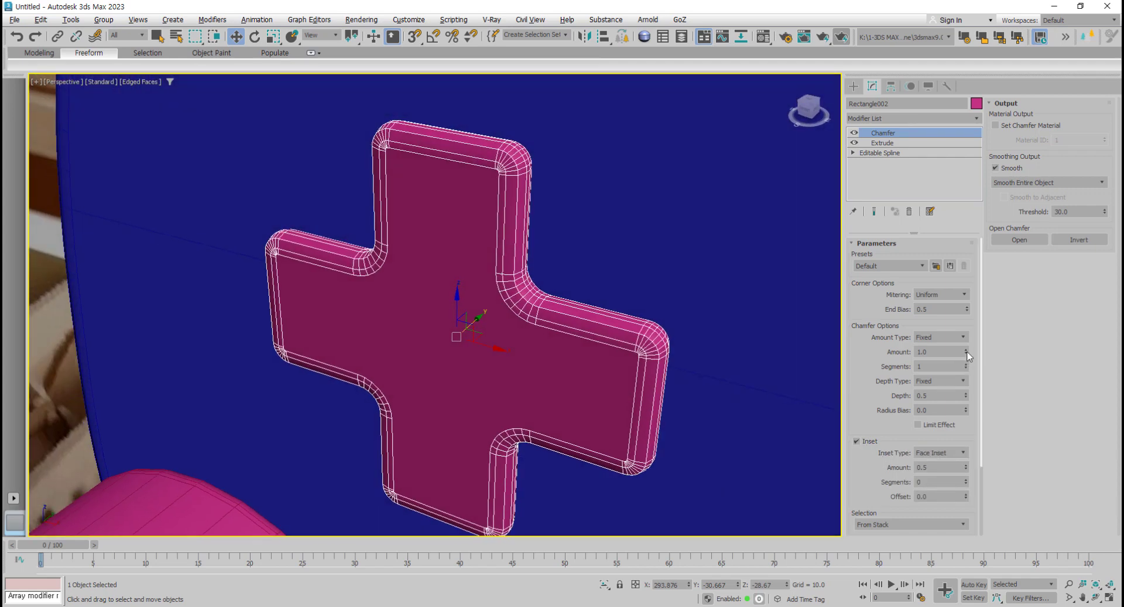
left_click_drag(967, 354, 972, 405)
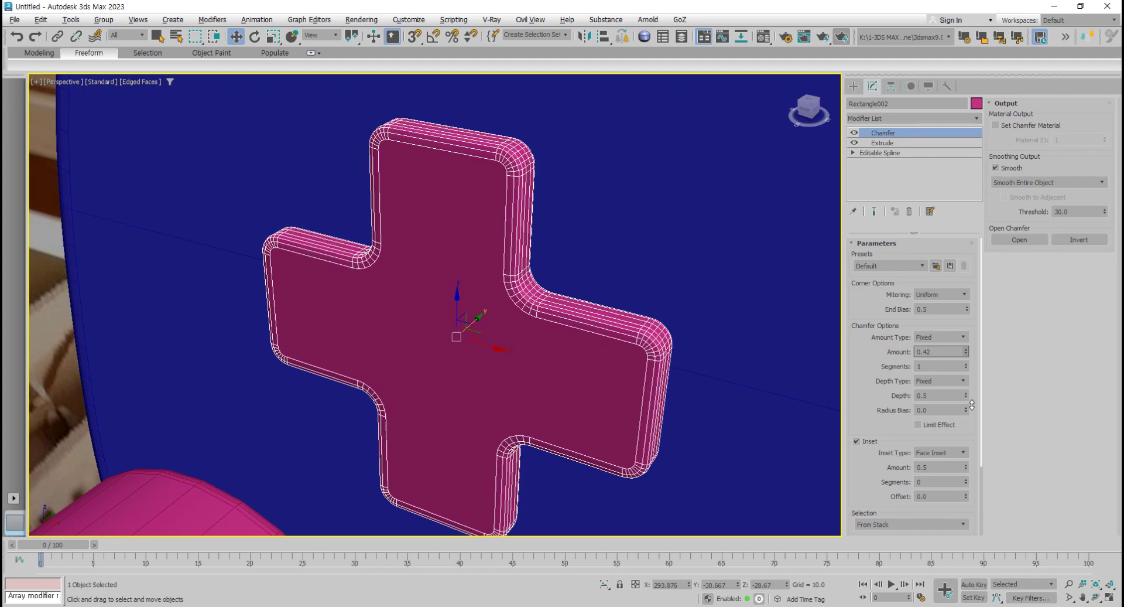
mouse_move(647, 426)
middle_mouse_down("alt")
mouse_move(572, 416)
mouse_move(750, 424)
mouse_move(642, 447)
mouse_move(585, 414)
mouse_move(733, 443)
middle_mouse_up("alt")
left_click_drag(967, 472, 966, 492)
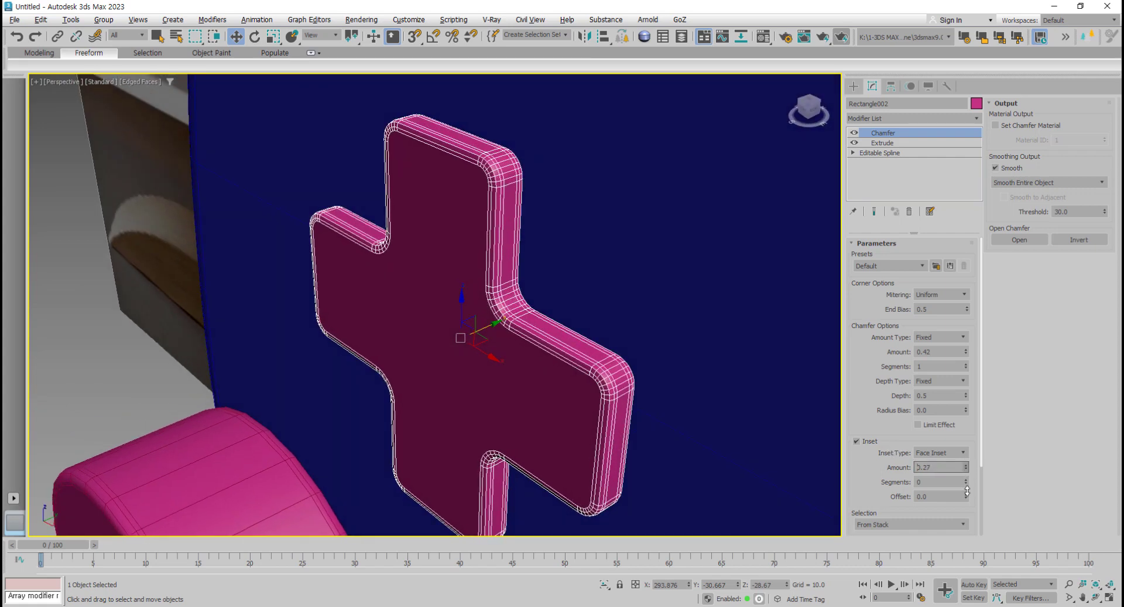
middle_click_drag(677, 432, 690, 434)
type("100")
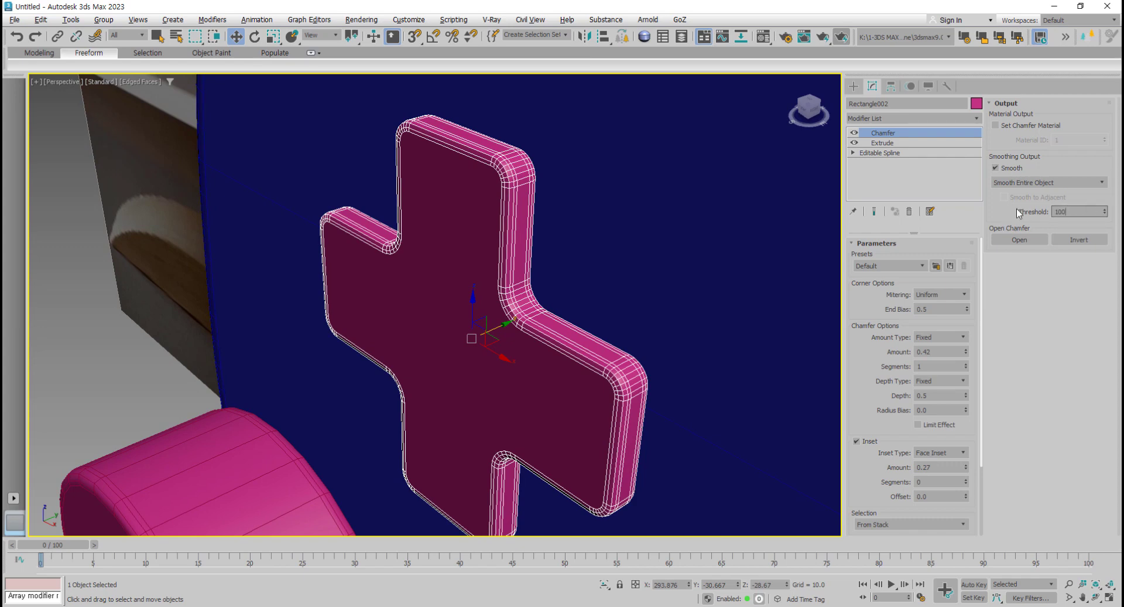
key("Return")
middle_click_drag(689, 300, 678, 286)
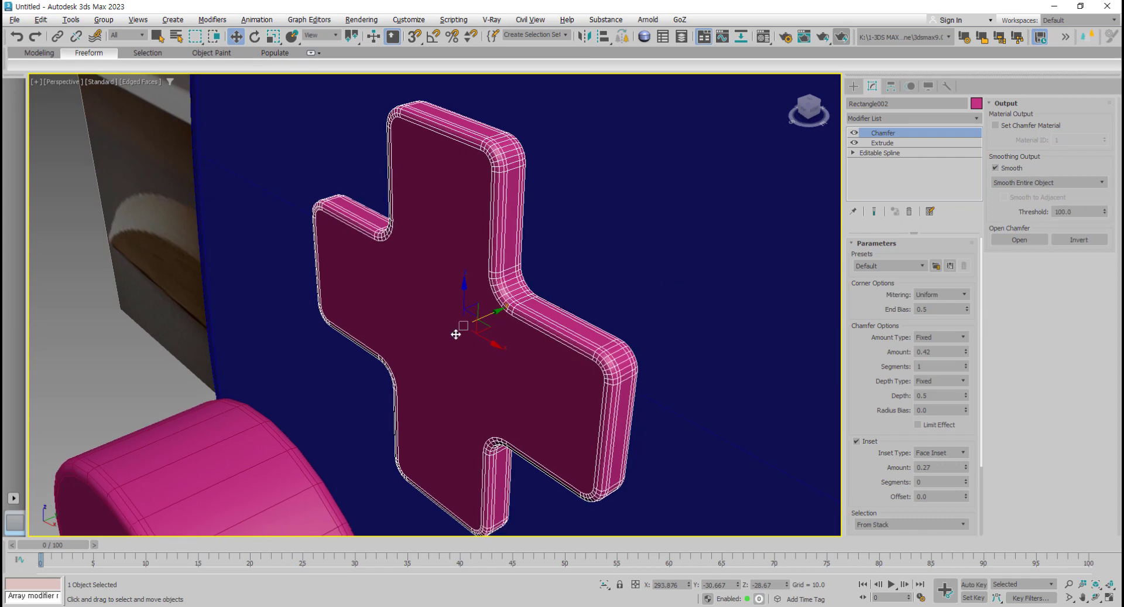
right_click(456, 338)
mouse_move(479, 491)
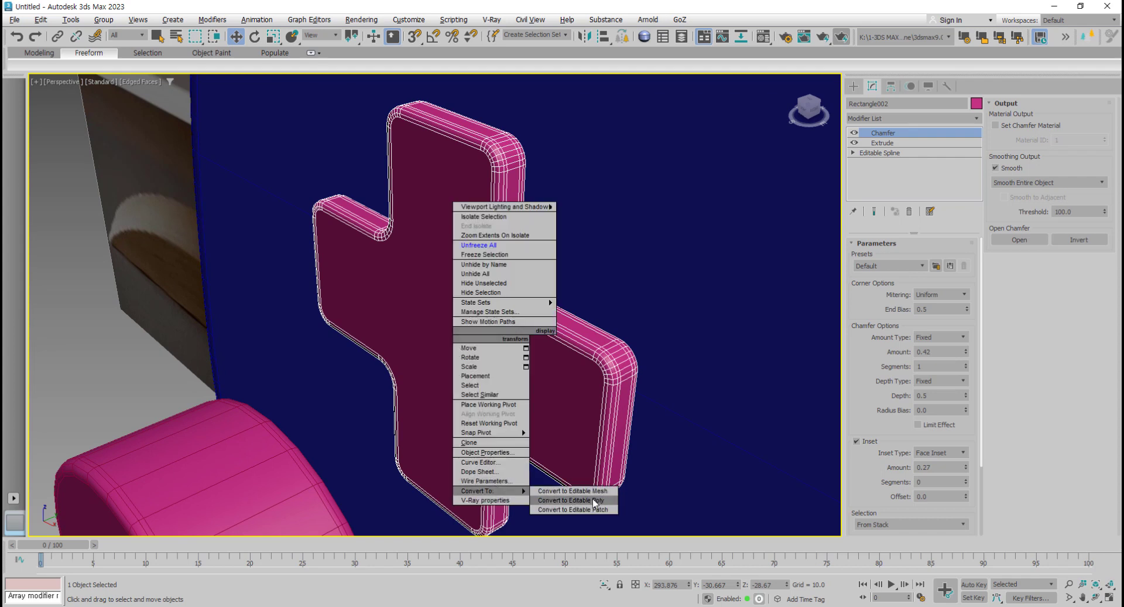
Step: Convert the chamfered cross Rectangle002 to an Editable Poly
right_click(908, 176)
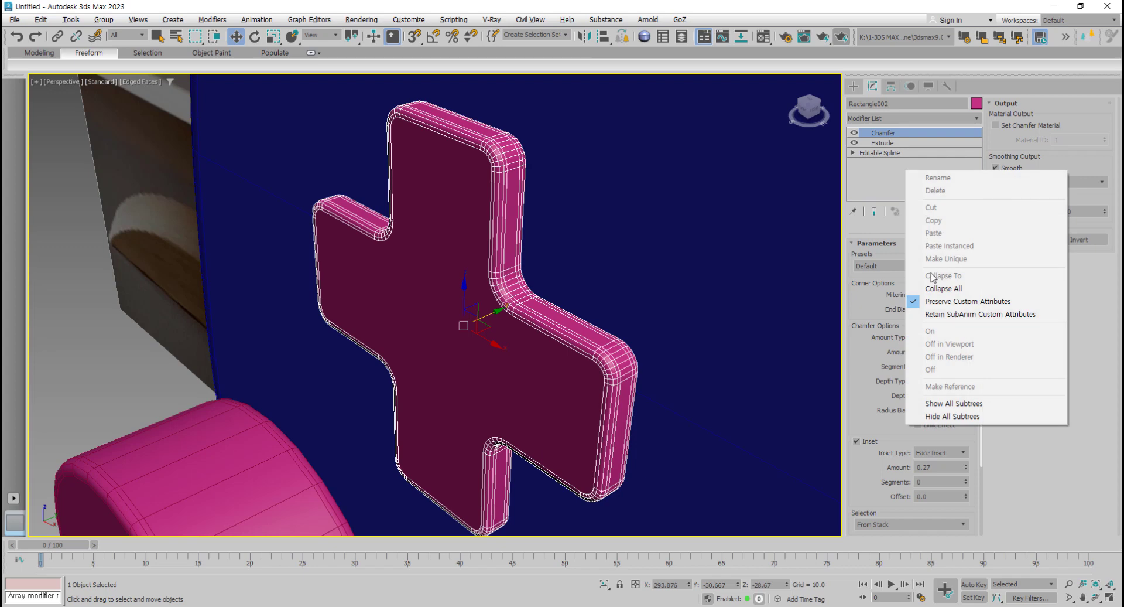
left_click(478, 367)
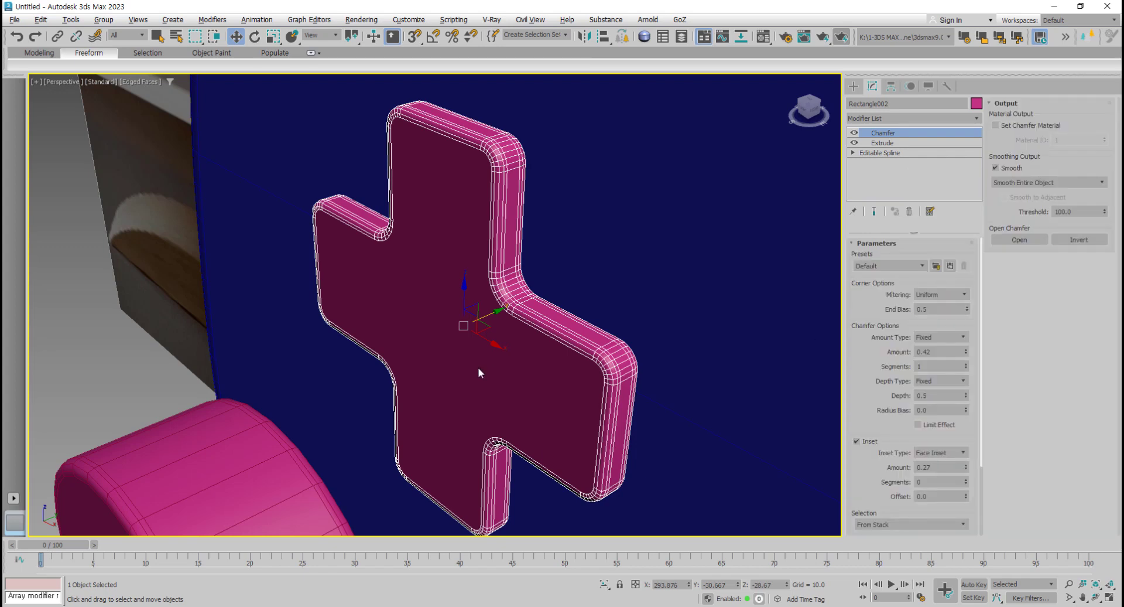
right_click(478, 367)
mouse_move(500, 521)
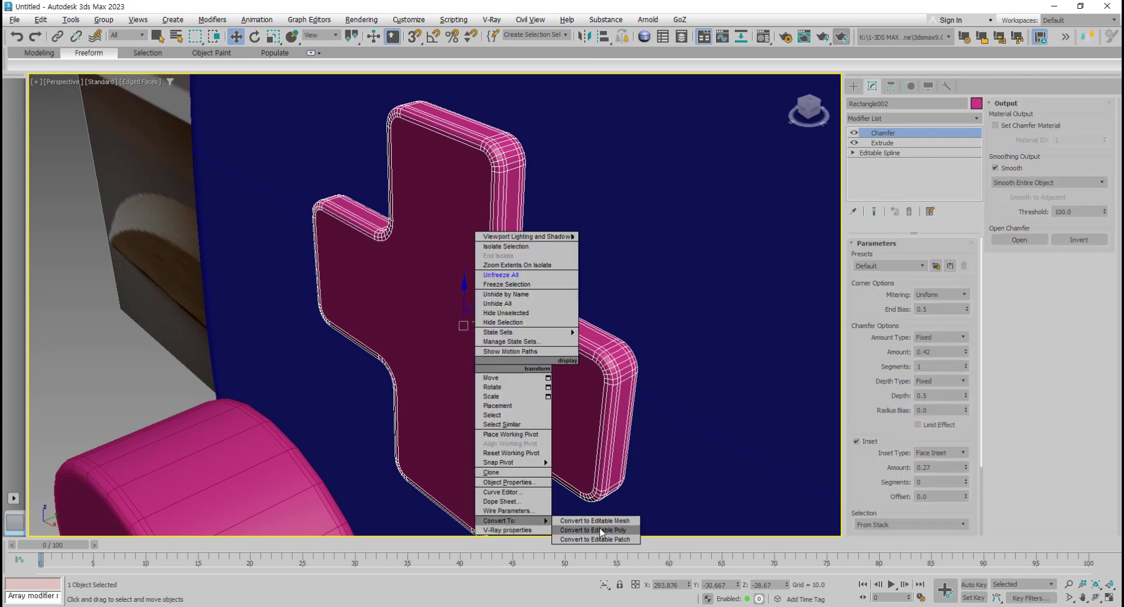
left_click(602, 531)
scroll(535, 453, "down", 10)
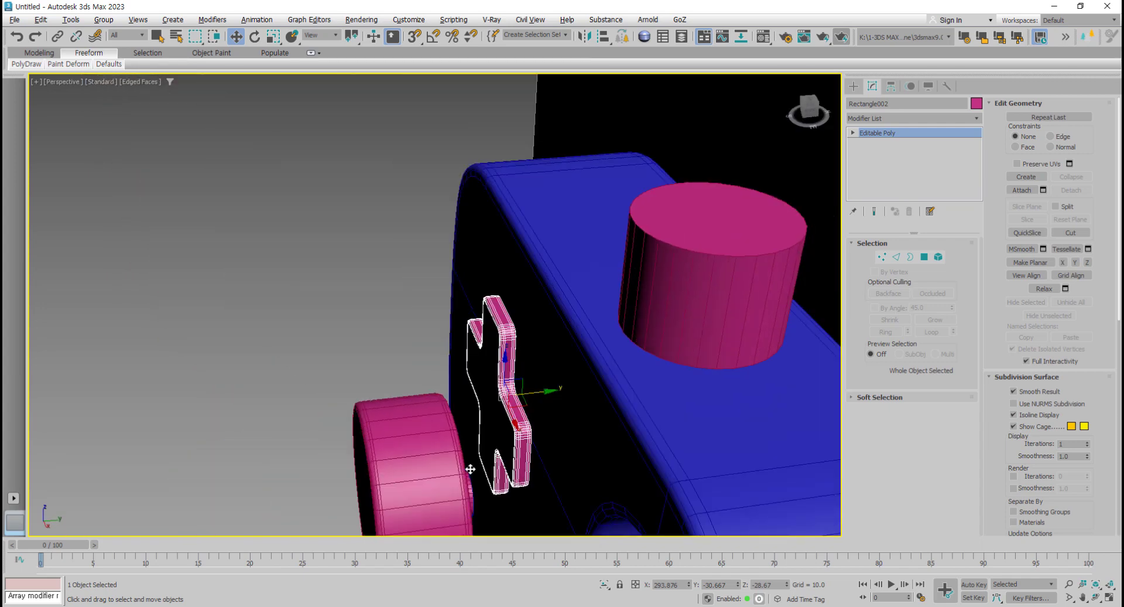
middle_click_drag(469, 464, 467, 459, "alt")
Step: In the Top view, nudge the cross slightly along Y and drag a copy toward the opposite side
key("alt+w")
right_click(179, 210)
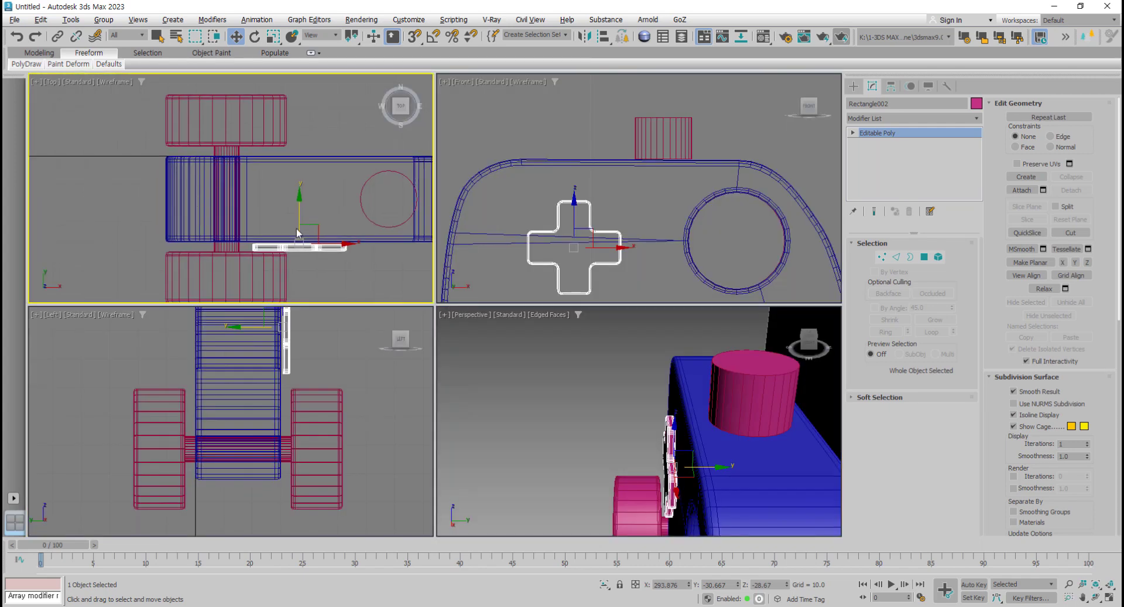
scroll(353, 271, "up", 3)
scroll(353, 271, "up", 2)
left_click_drag(247, 192, 251, 189)
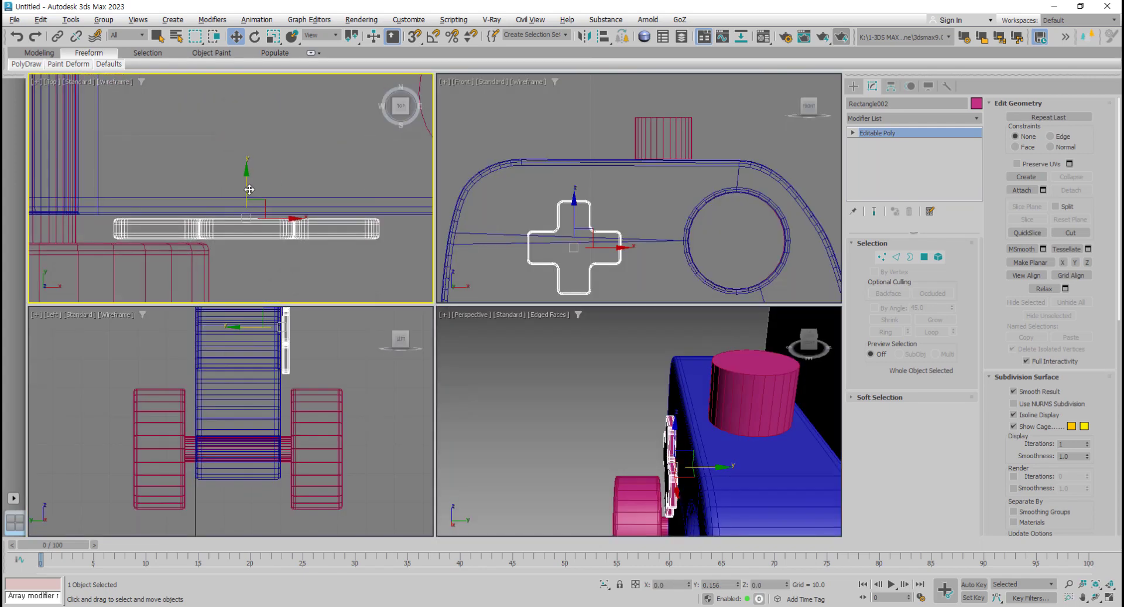
scroll(255, 164, "down", 4)
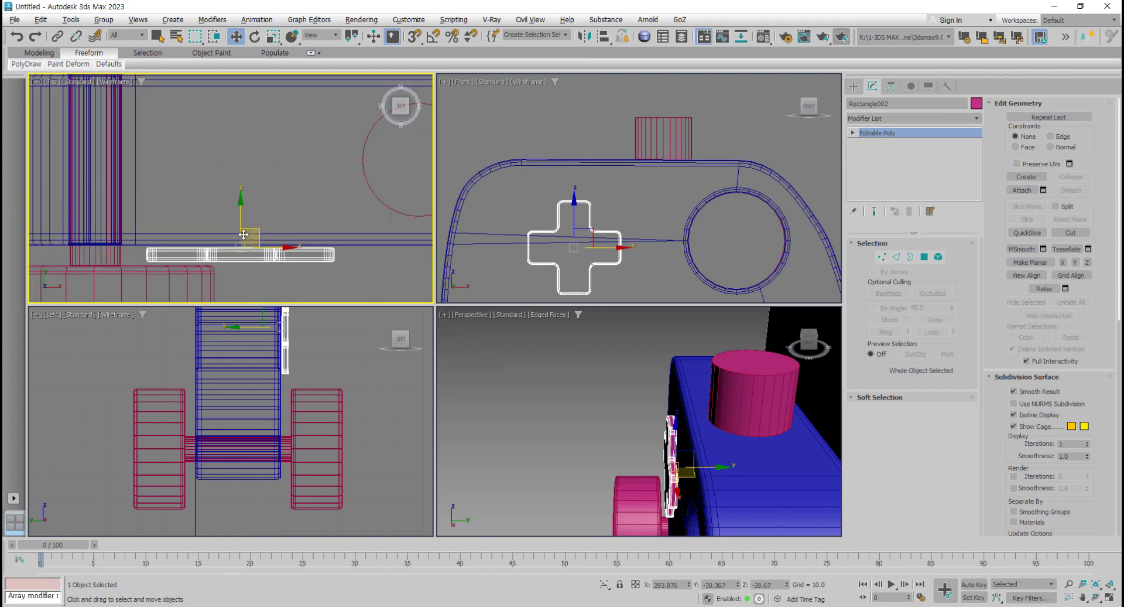
left_click_drag(259, 119, 268, 93, "shift")
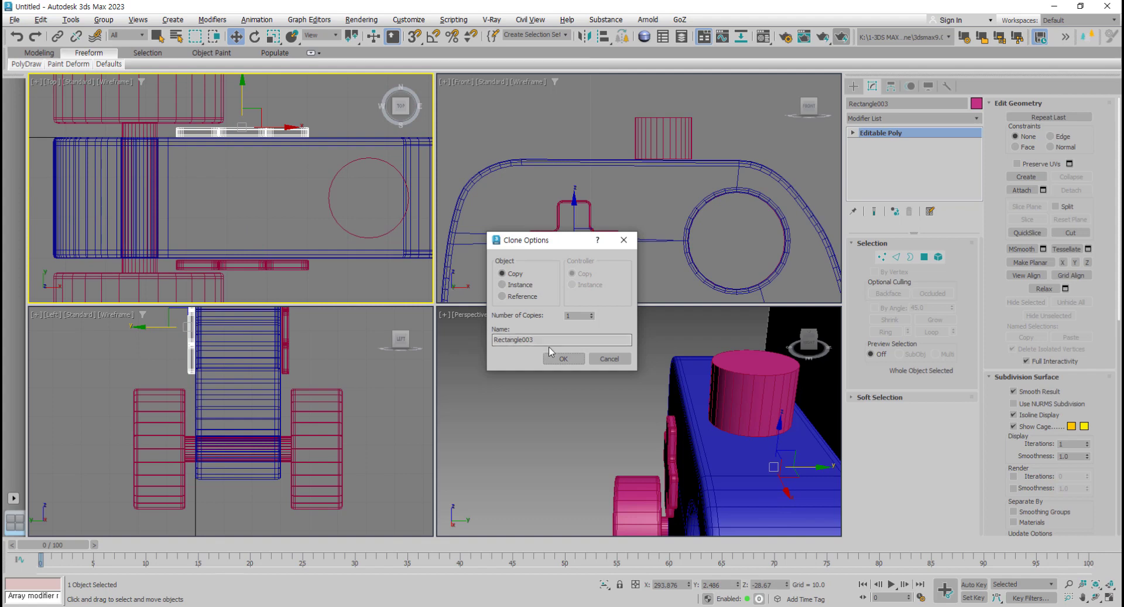
Step: Create one independent copy of the cross, then orbit around the car to inspect it
left_click(562, 359)
scroll(543, 389, "down", 5)
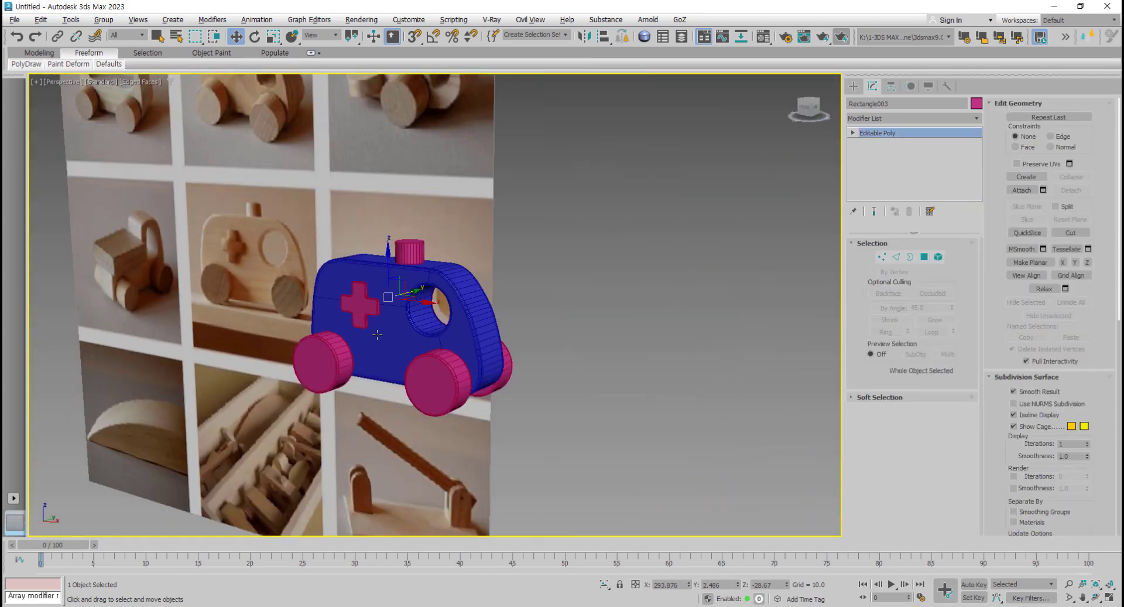
mouse_move(377, 334)
middle_mouse_down("alt")
mouse_move(368, 366)
mouse_move(210, 236)
middle_mouse_up("alt")
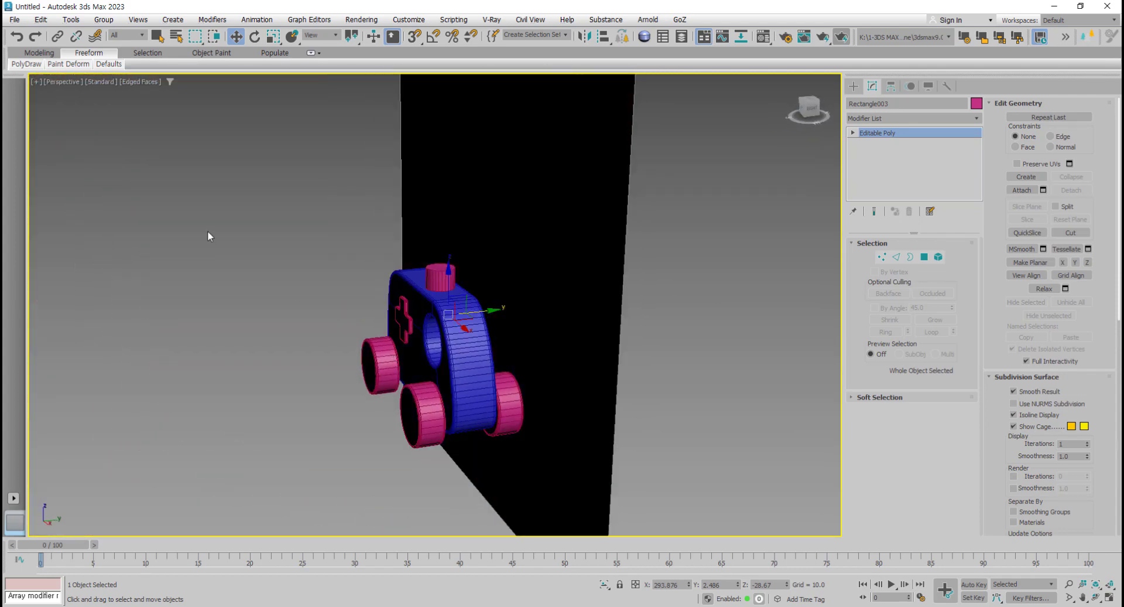
left_click_drag(210, 236, 602, 493)
mouse_move(603, 493)
middle_mouse_down("alt")
mouse_move(550, 441)
mouse_move(568, 447)
middle_mouse_up("alt")
middle_click_drag(492, 431, 499, 454)
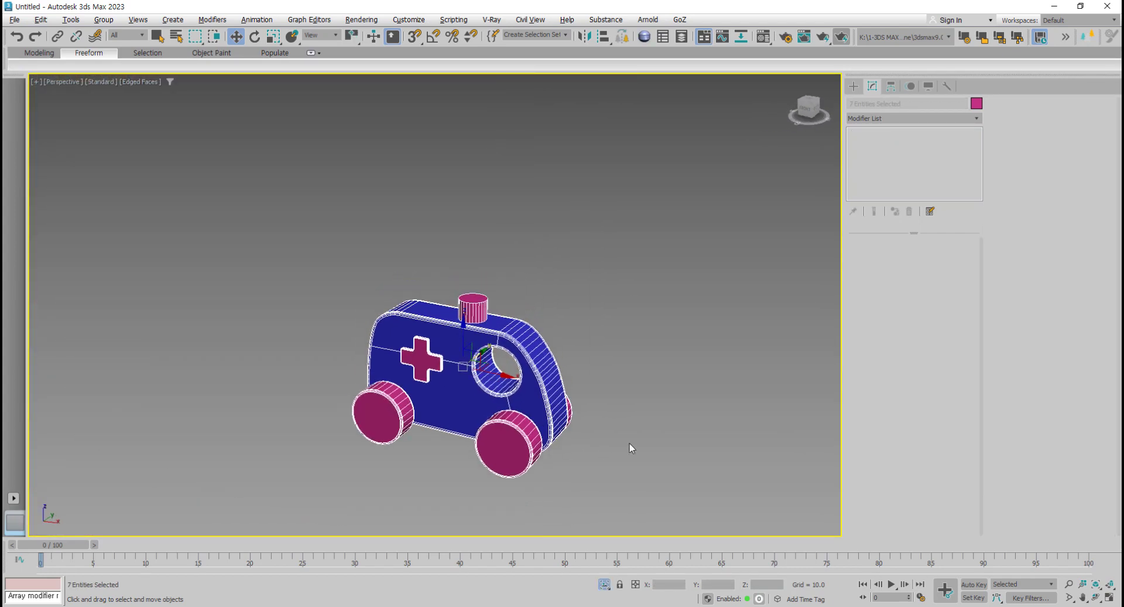
left_click(630, 451)
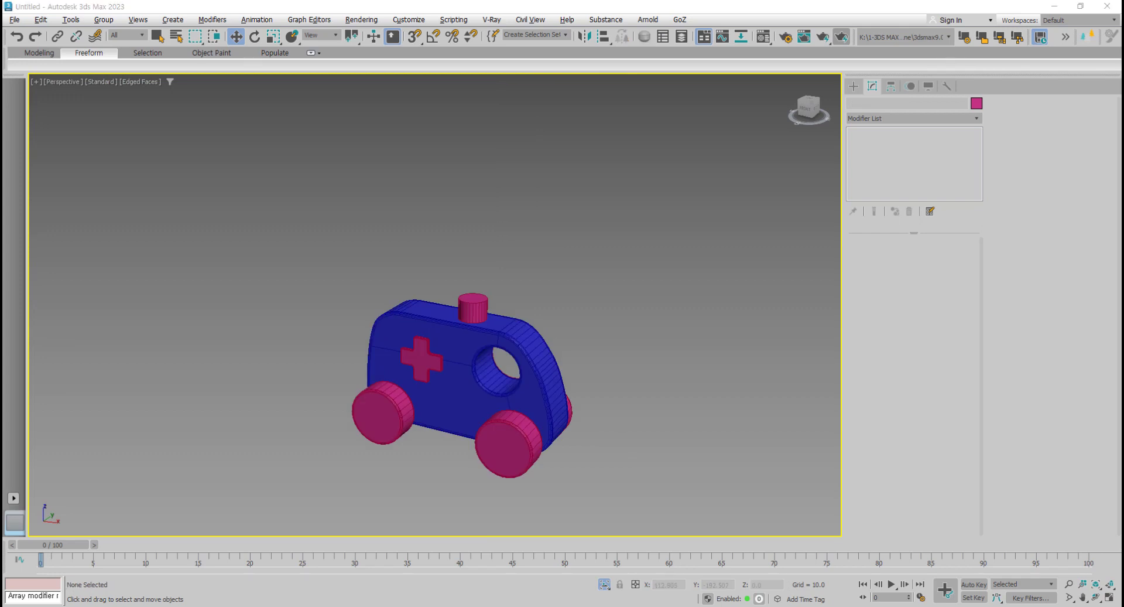
middle_click_drag(453, 296, 464, 301)
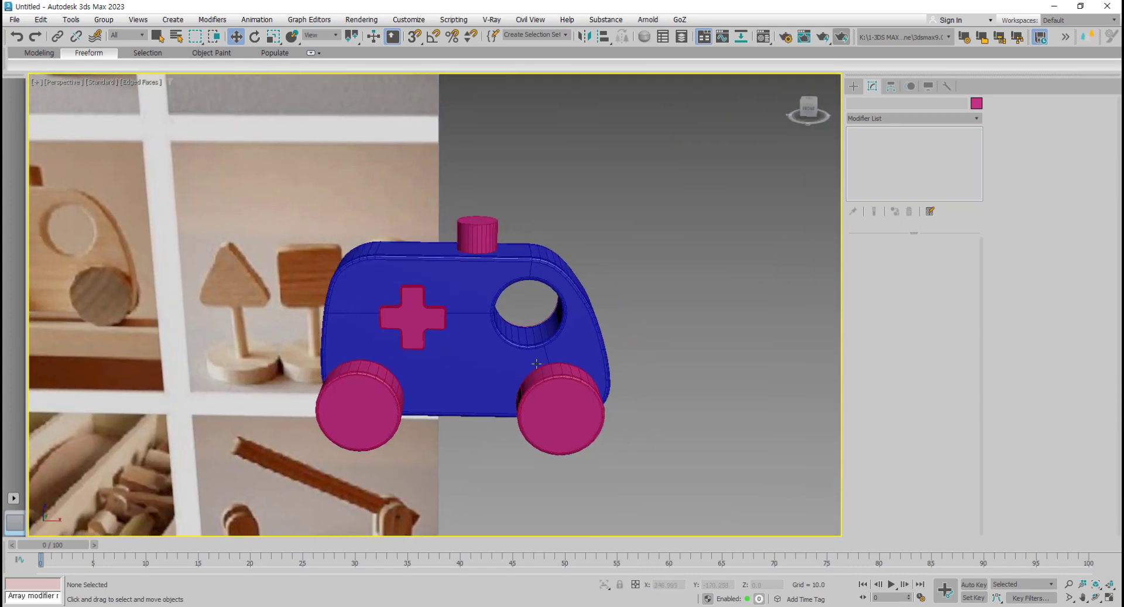
Step: Select all seven car parts and centre the ambulance up close in the perspective view
left_click(536, 363)
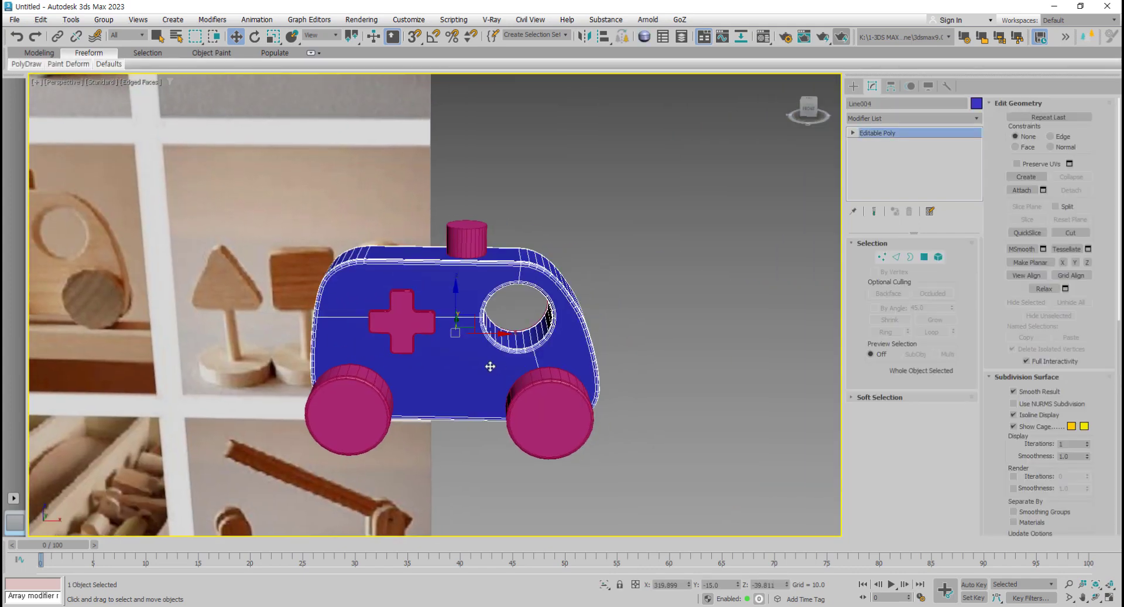
left_click(730, 434)
left_click(489, 378)
left_click_drag(252, 201, 691, 520)
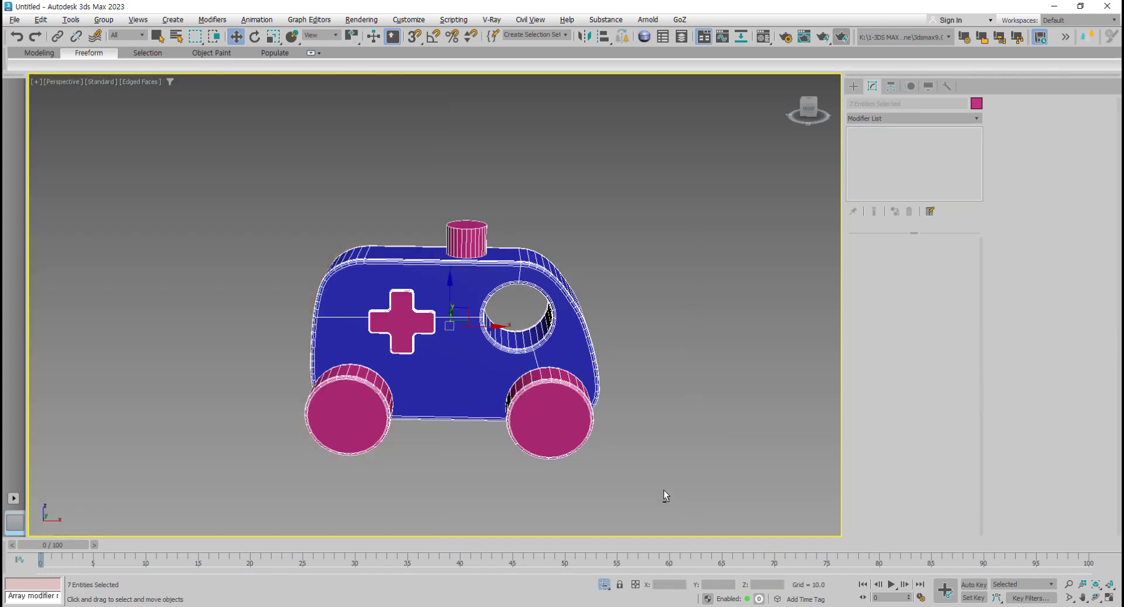
middle_click_drag(527, 422, 476, 360, "alt")
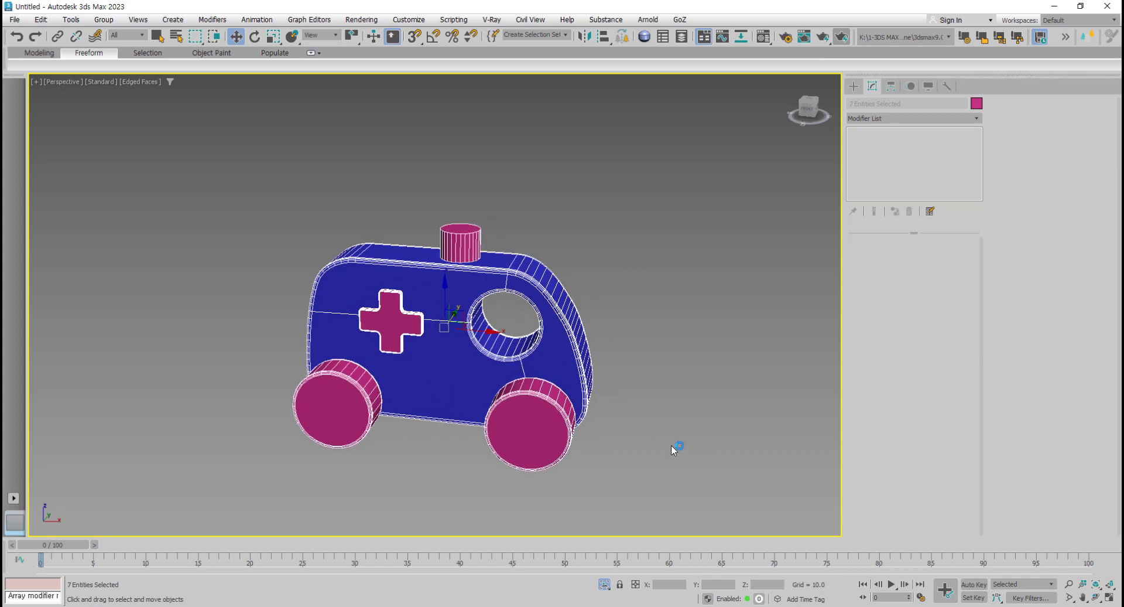
scroll(547, 401, "up", 3)
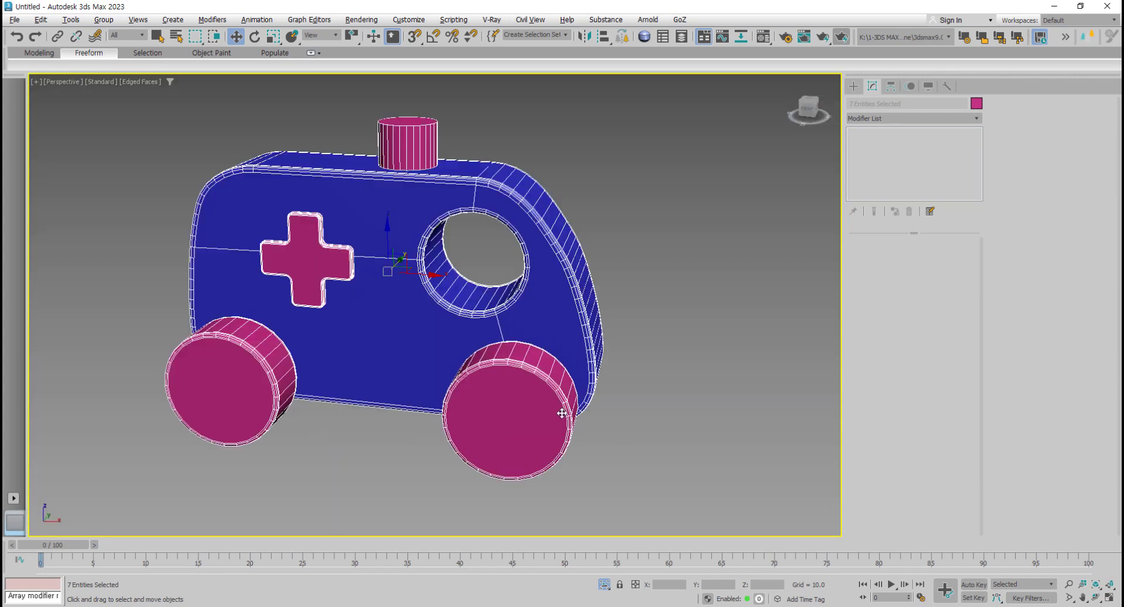
middle_click_drag(556, 410, 695, 436)
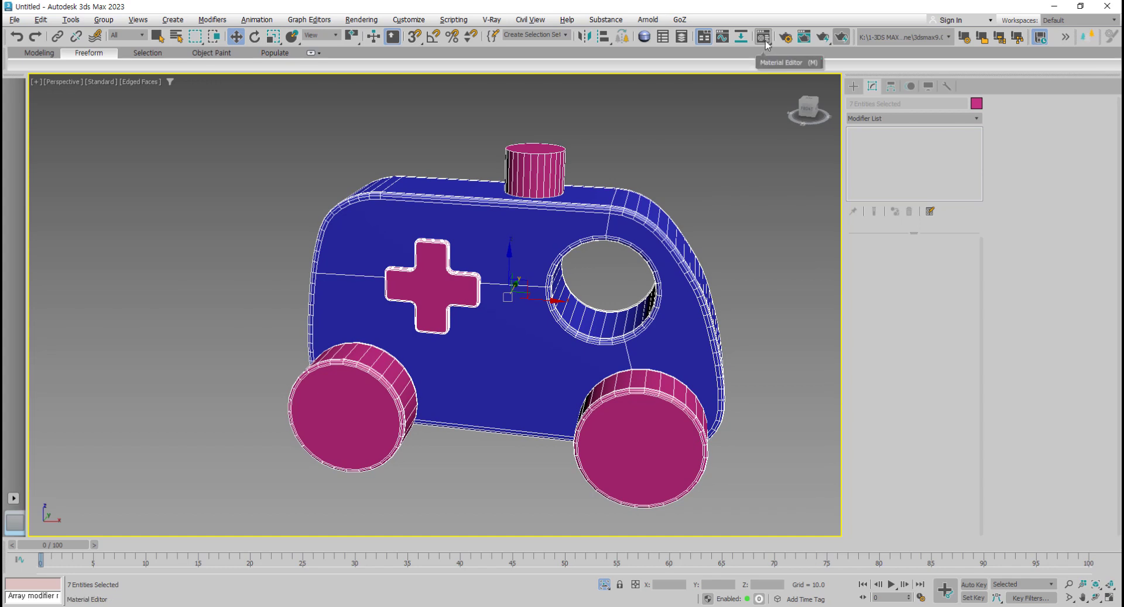
Step: In the Compact Material Editor, pick the second sample slot and open its Base Color map list
mouse_move(767, 46)
left_mouse_down()
mouse_move(764, 82)
mouse_move(767, 59)
left_mouse_up()
middle_click_drag(585, 311, 631, 325)
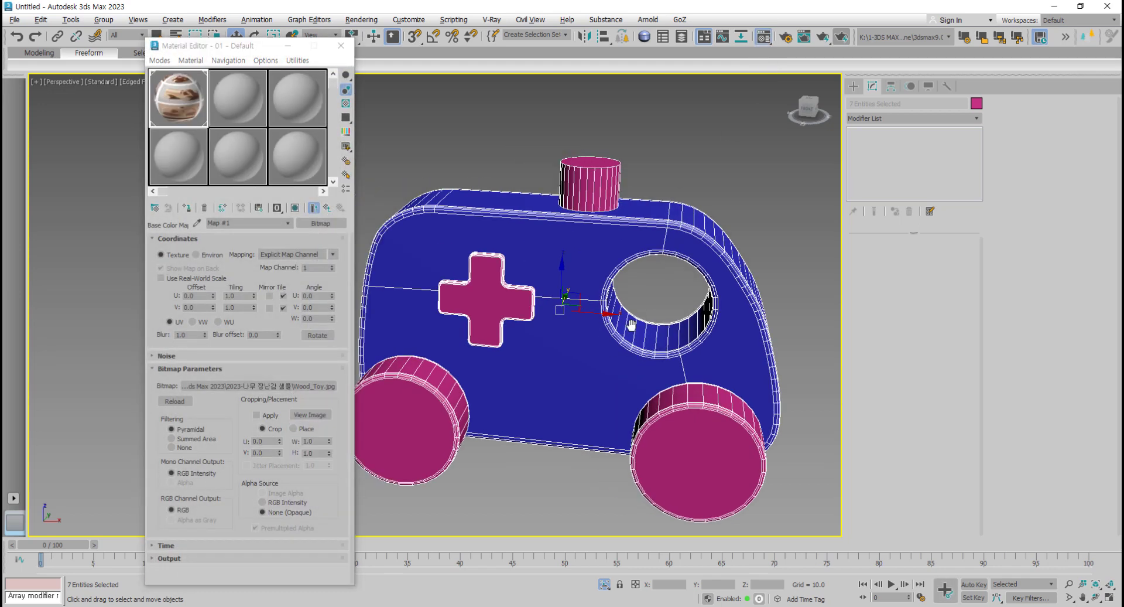
left_click(244, 97)
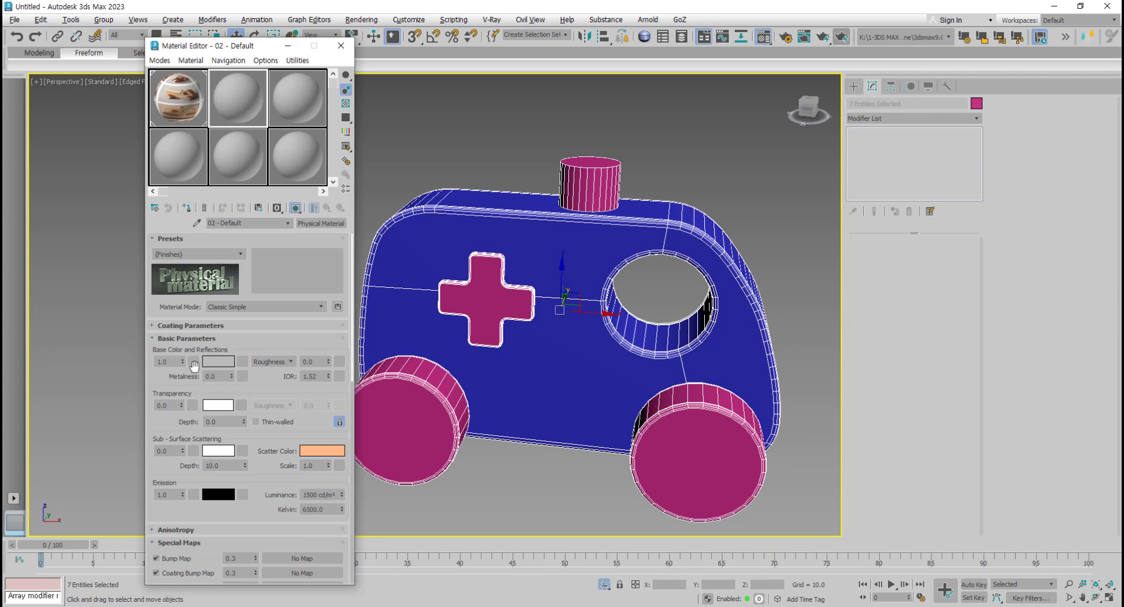
left_click(241, 361)
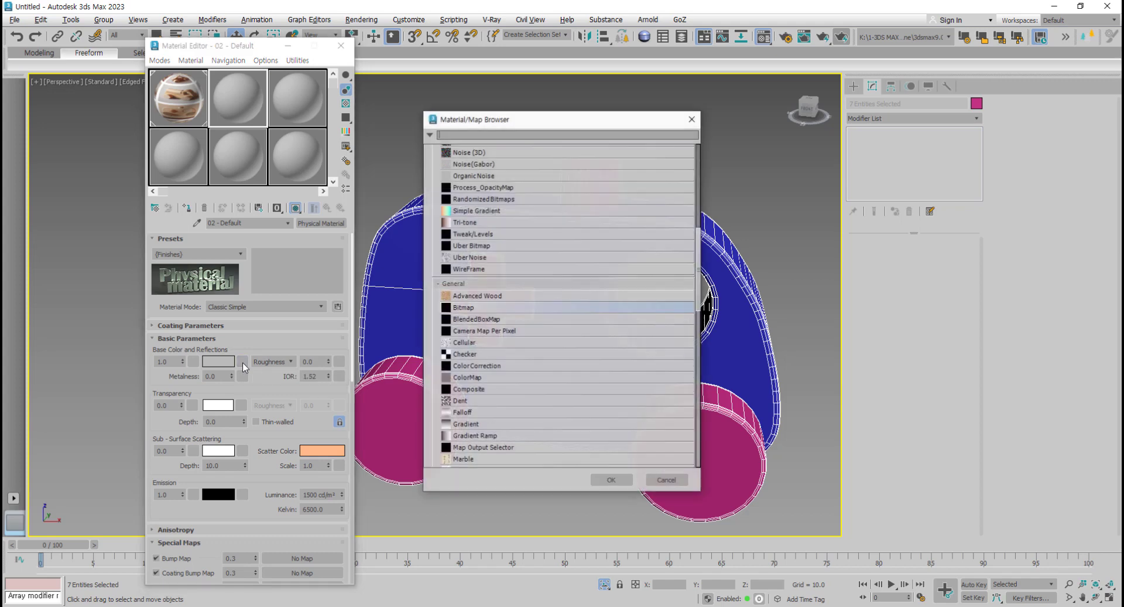
Step: Load pine wood.jpg from the texture folder as the Bitmap base colour and assign it to the toy
double_click(469, 306)
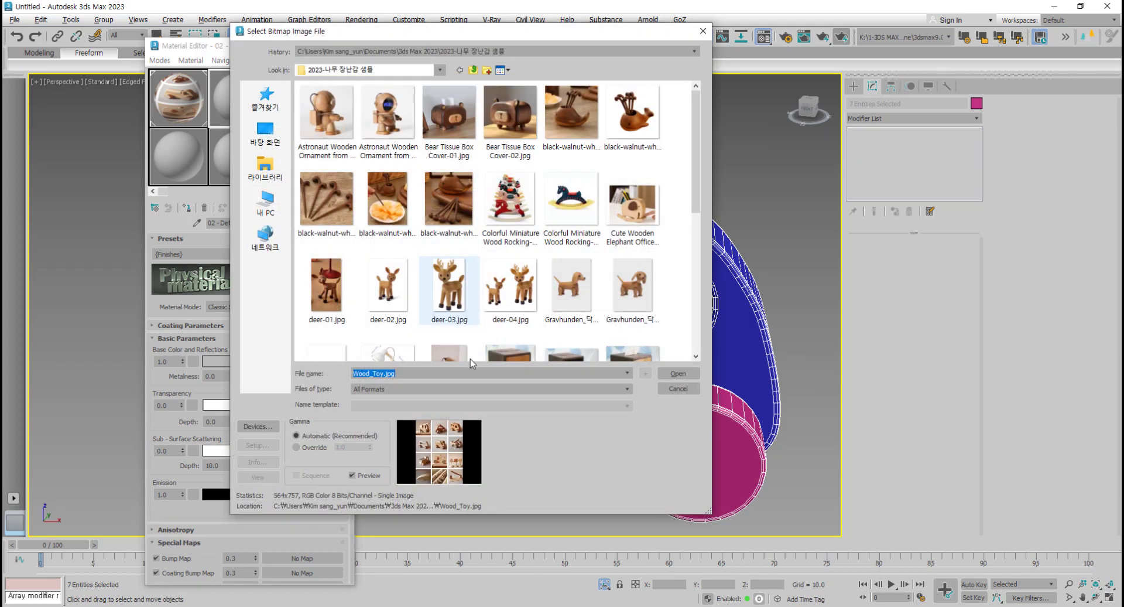
left_click(473, 70)
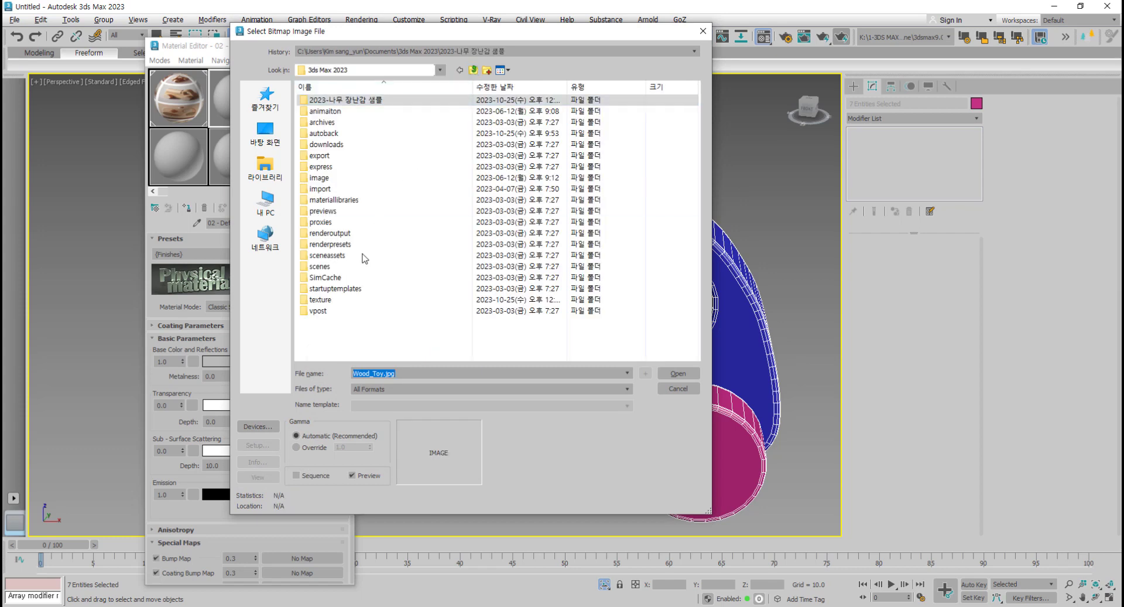
double_click(321, 299)
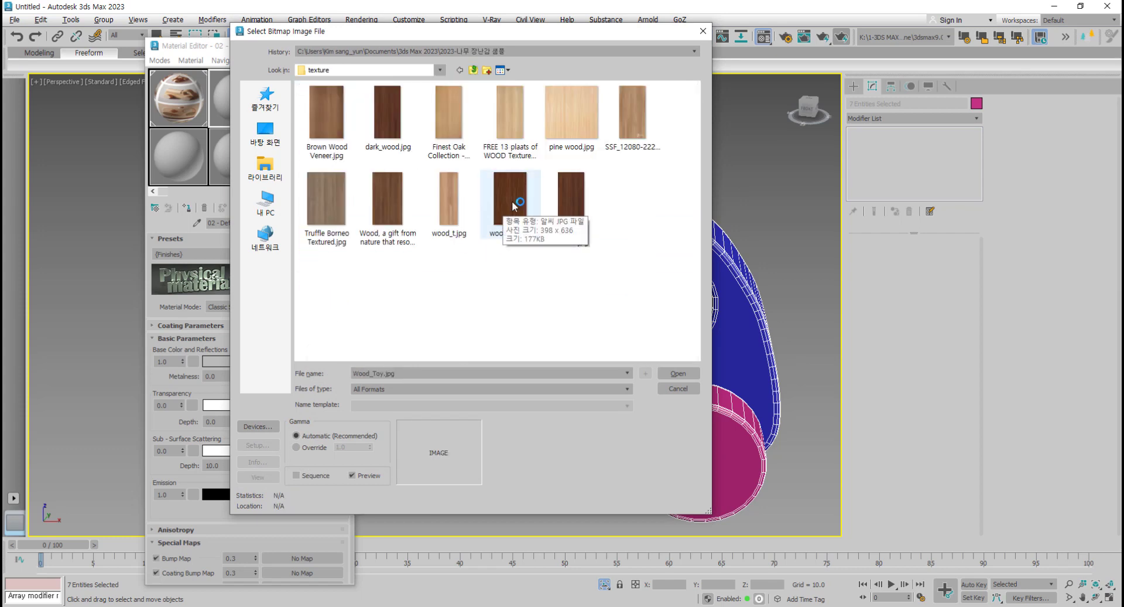
double_click(513, 205)
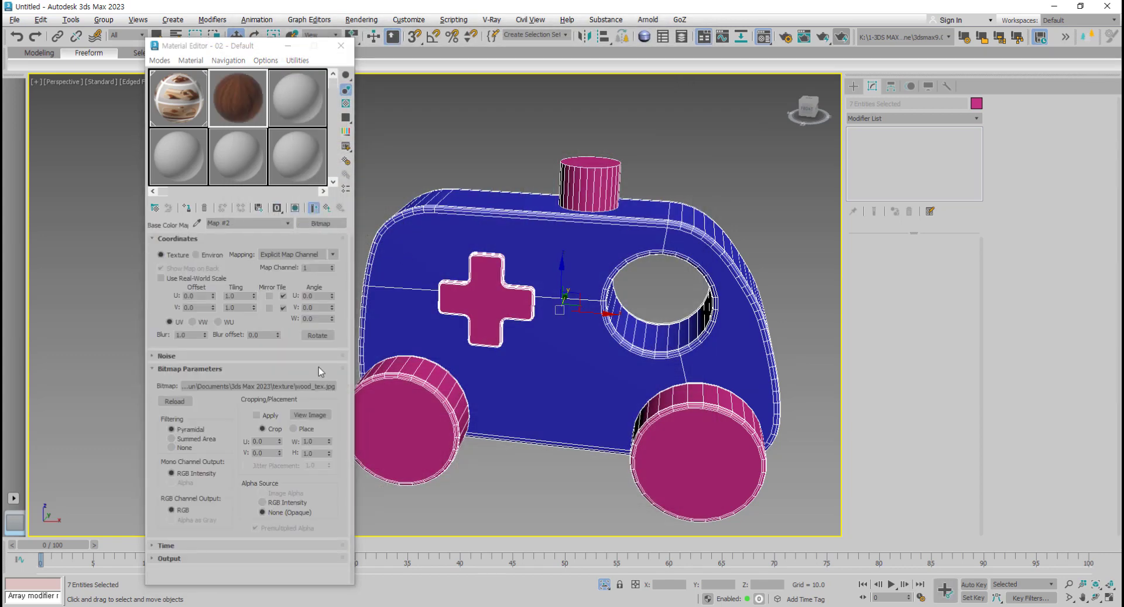
left_click(311, 387)
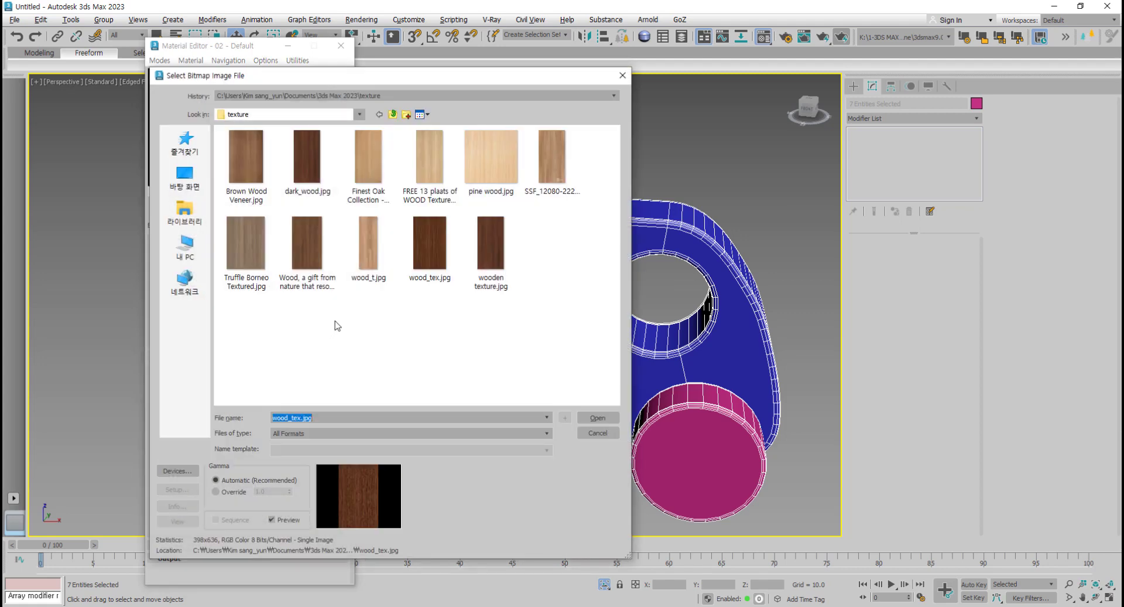
double_click(489, 170)
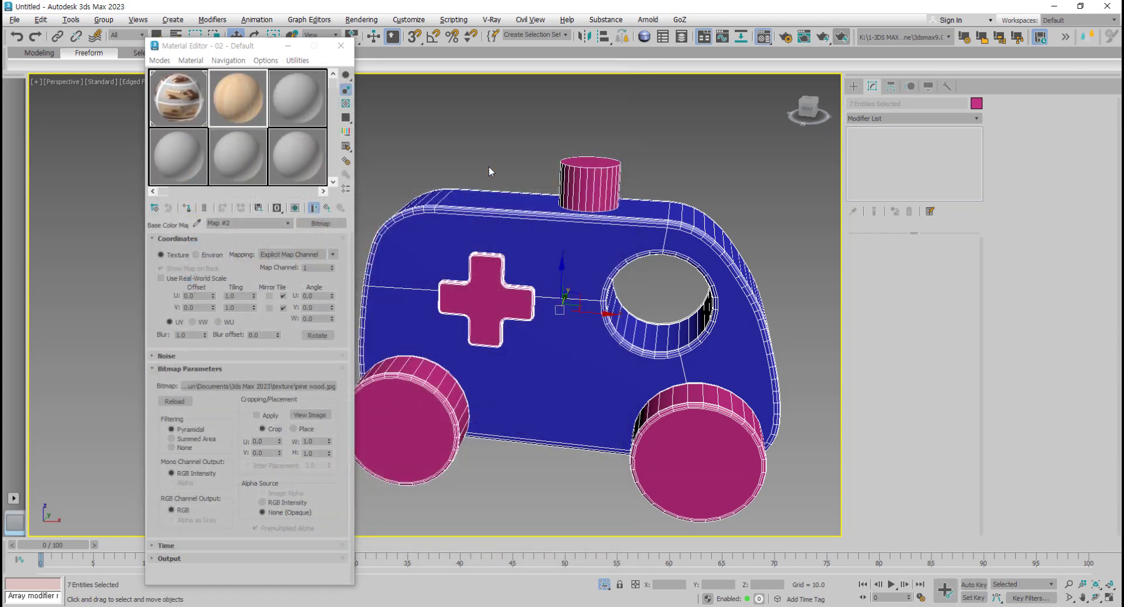
left_click(186, 208)
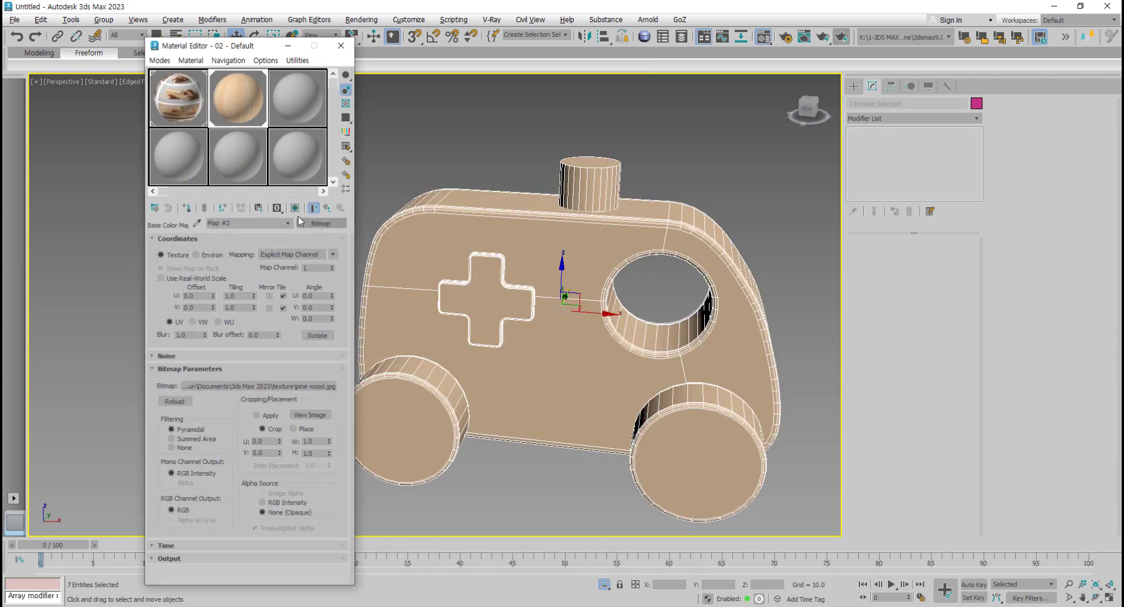
Step: Show the material's texture in the viewport and undo the wood assignment on the whole toy
left_click(297, 208)
left_click(296, 208)
left_click(296, 207)
left_click(296, 208)
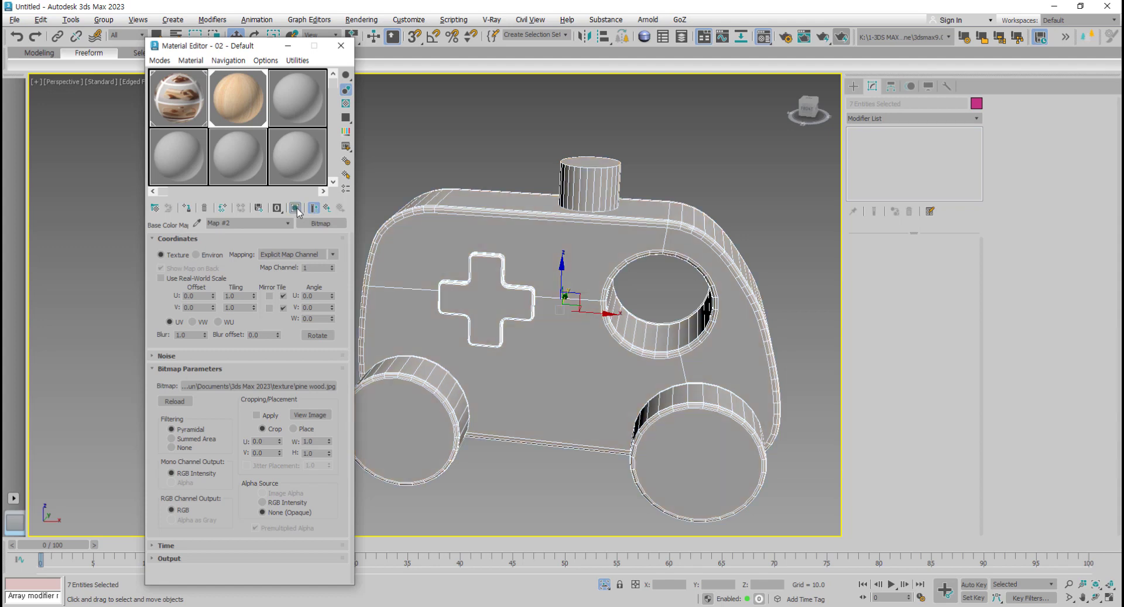
left_click(296, 208)
left_click(541, 407)
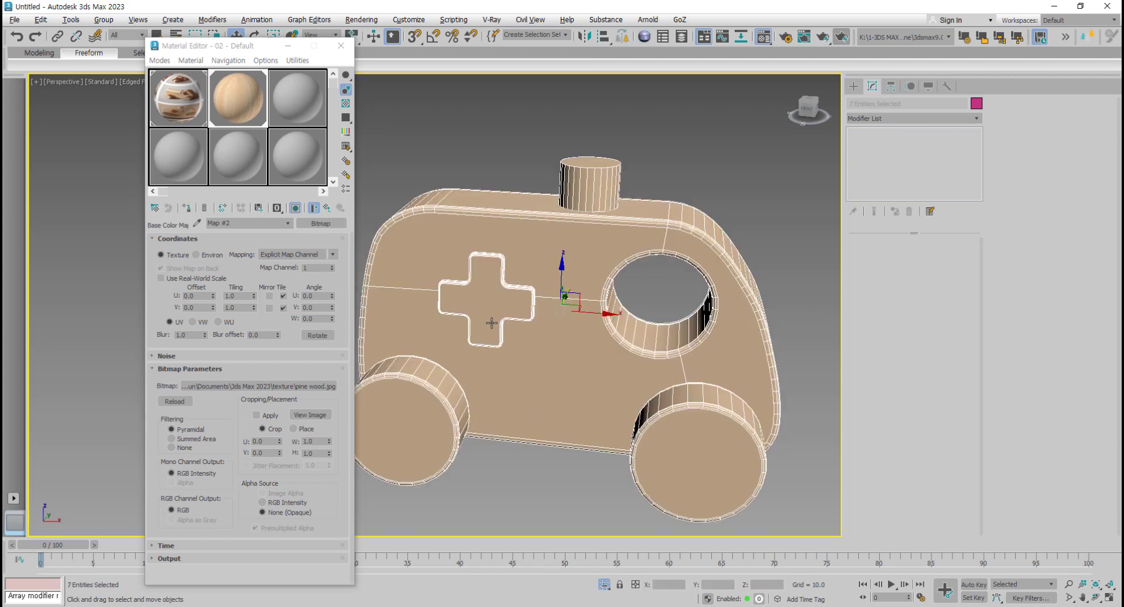
key("ctrl+a")
Step: Assign the pine material to the body Line004 only and preview the pine wood image
left_click(542, 390)
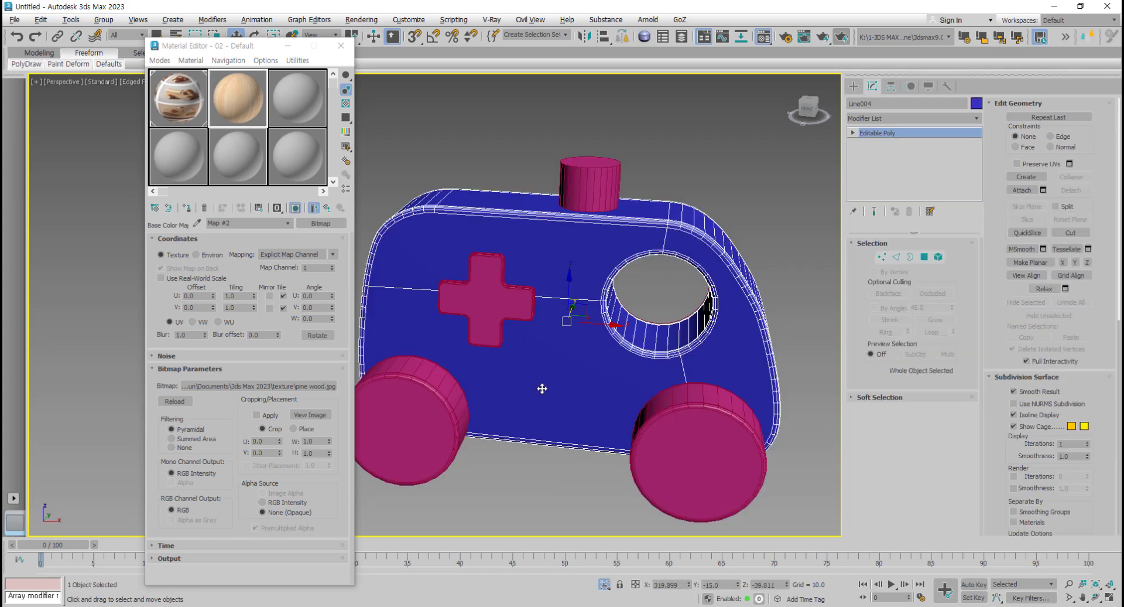
middle_click_drag(542, 390, 593, 413)
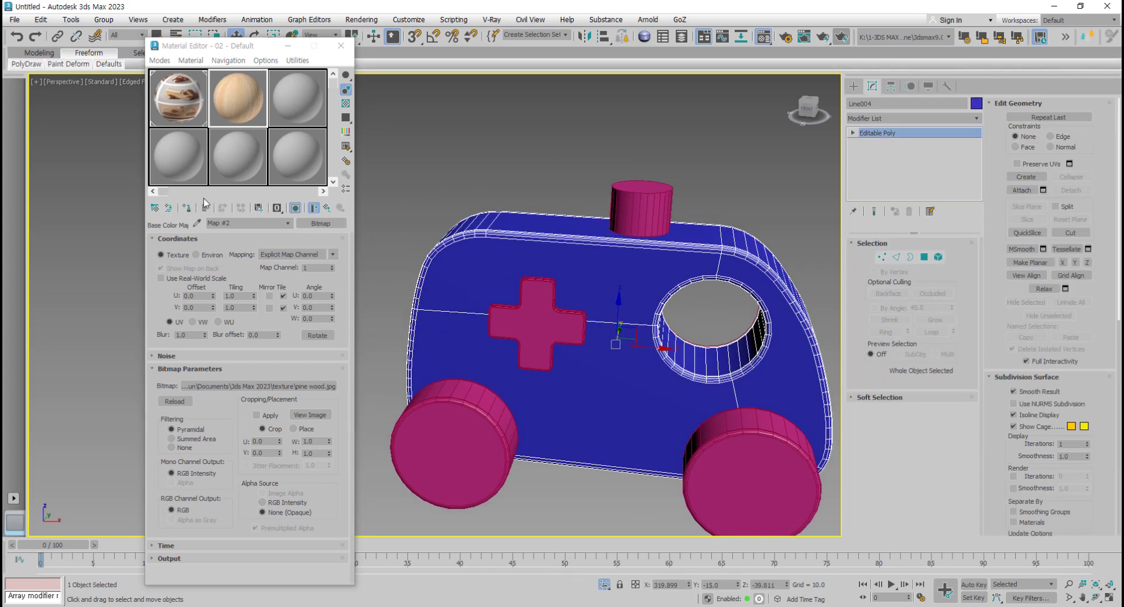
left_click(187, 207)
middle_click_drag(612, 388, 569, 358)
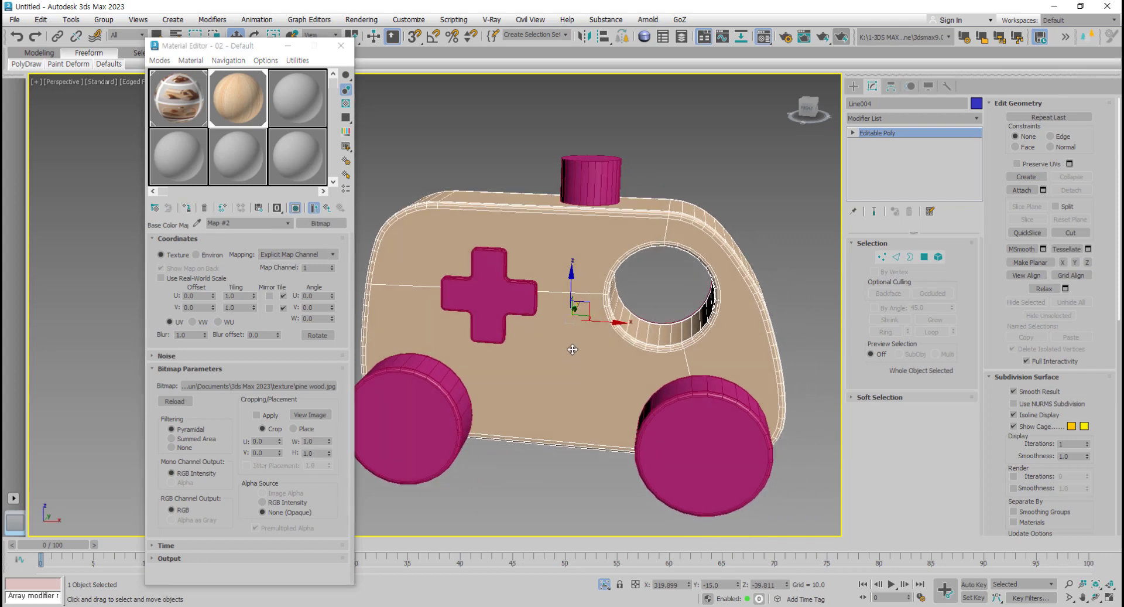
left_click(317, 415)
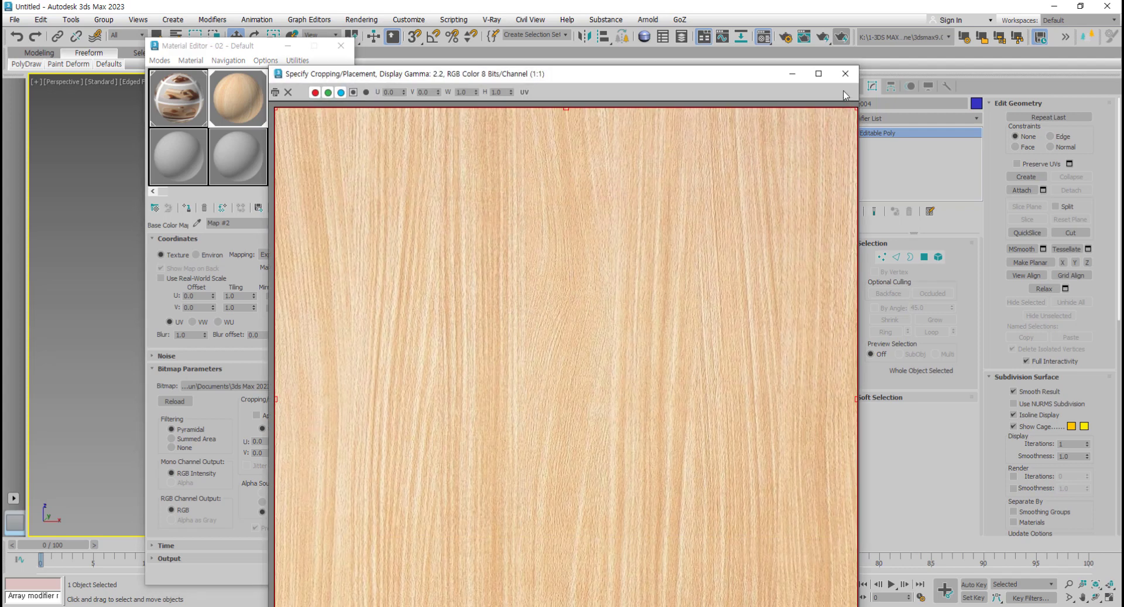
left_click(845, 73)
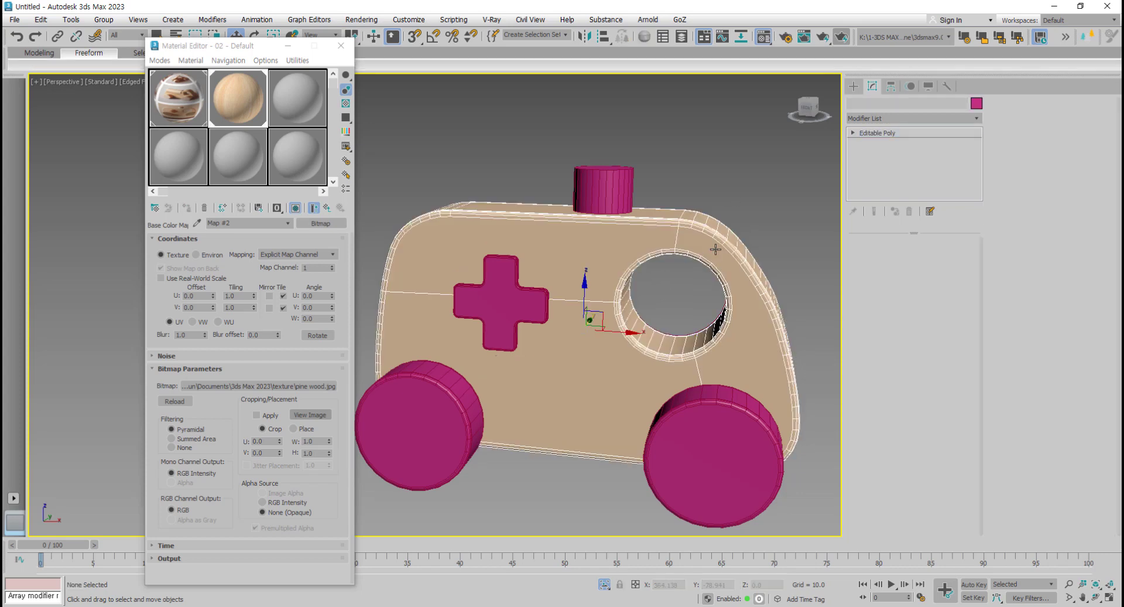
Step: Add a UVW Map modifier to the ambulance body Line004
mouse_move(706, 248)
middle_mouse_down()
mouse_move(694, 241)
mouse_move(790, 186)
middle_mouse_up()
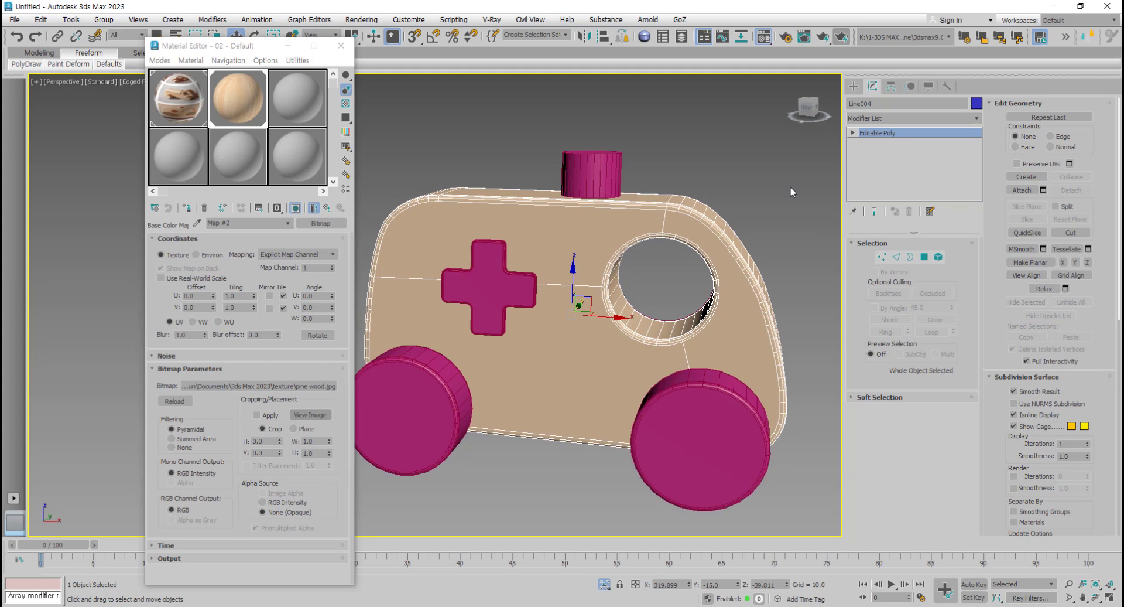
left_click(976, 121)
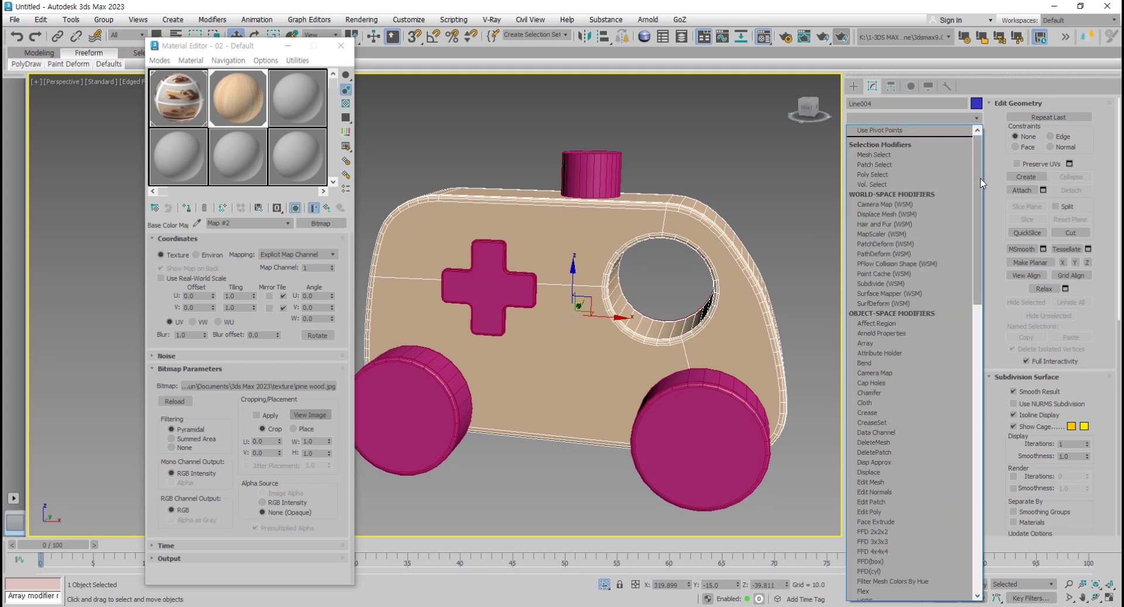
left_click_drag(976, 176, 1006, 463)
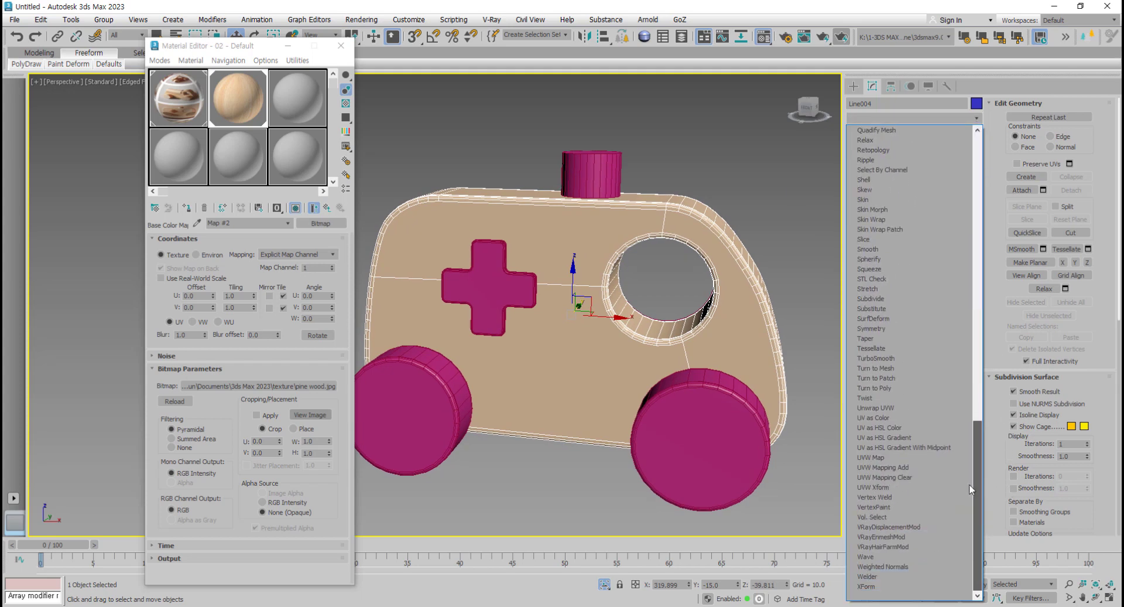
left_click(888, 458)
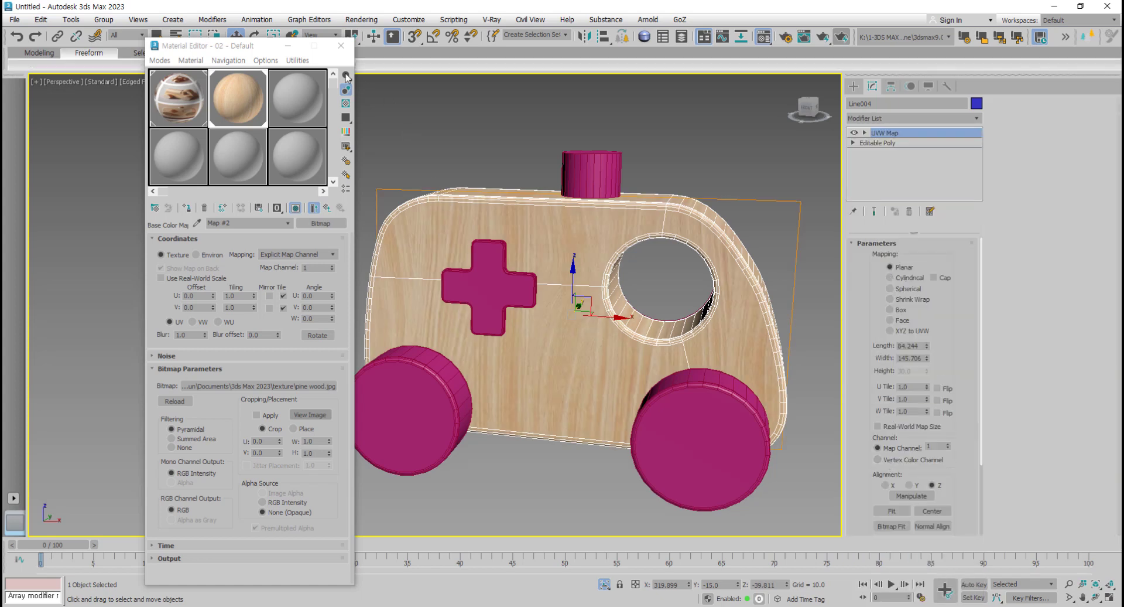
left_click_drag(268, 53, 180, 72)
mouse_move(489, 323)
middle_mouse_down("alt")
mouse_move(517, 339)
mouse_move(777, 303)
middle_mouse_up("alt")
scroll(516, 339, "up", 3)
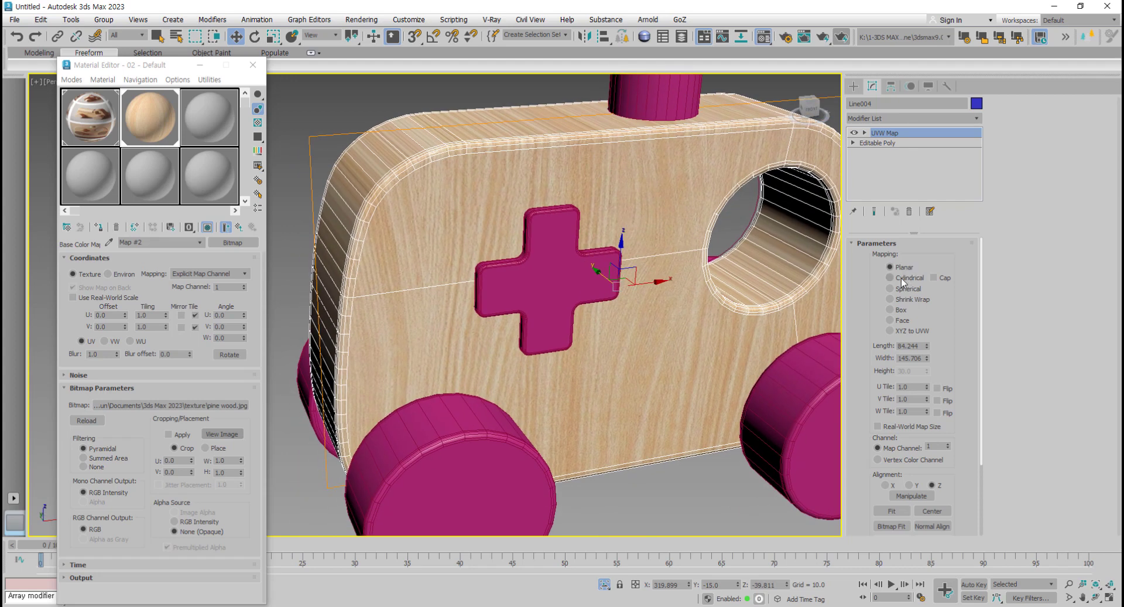
Step: Switch the UVW Map to Box mapping and frame the body, hiding the edged-faces overlay
left_click(898, 312)
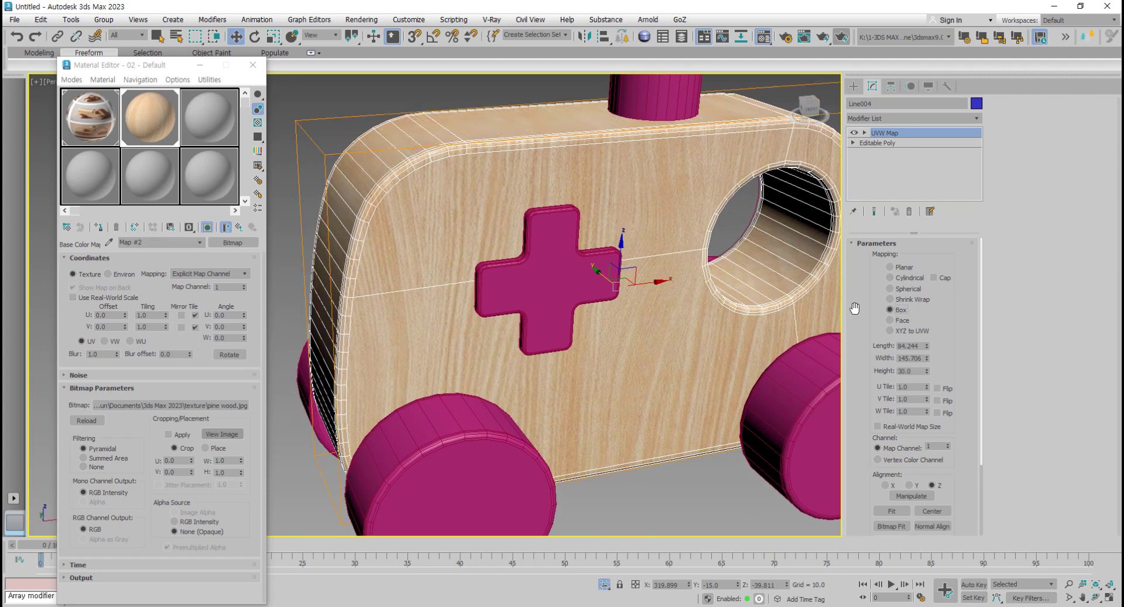
key("z")
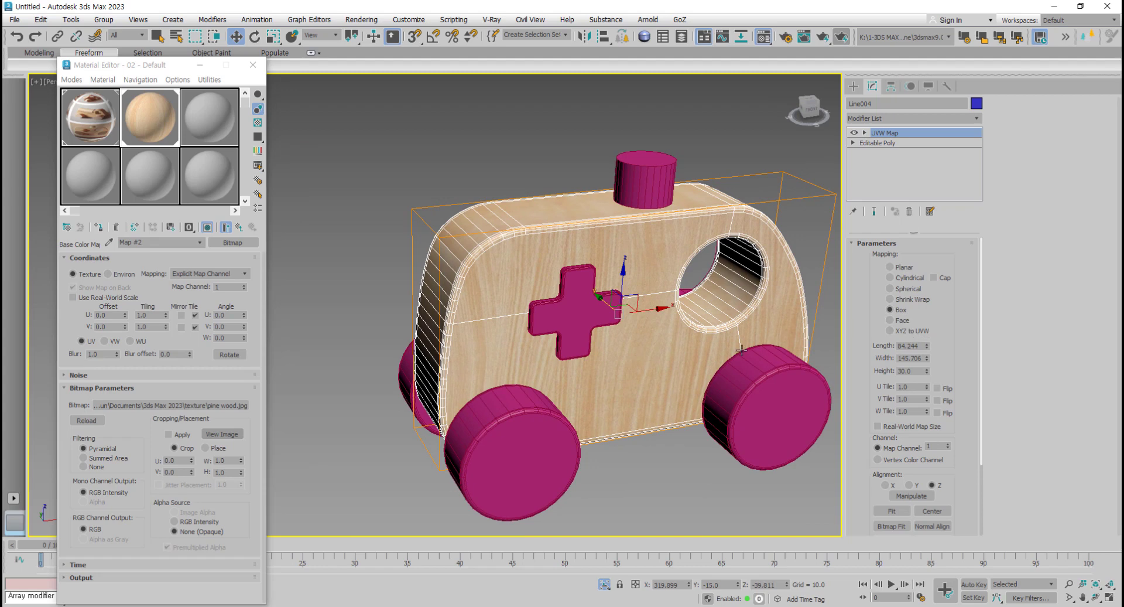
scroll(619, 305, "up", 5)
mouse_move(619, 305)
middle_mouse_down("alt")
mouse_move(619, 330)
mouse_move(656, 328)
middle_mouse_up("alt")
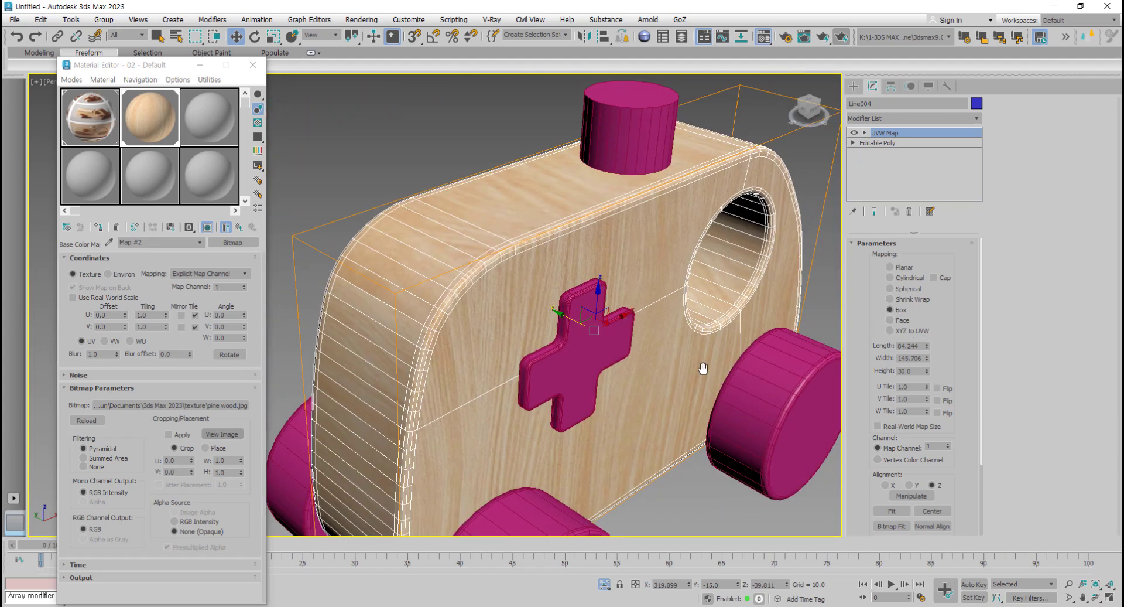
mouse_move(704, 368)
middle_mouse_down()
mouse_move(699, 356)
mouse_move(690, 367)
middle_mouse_up()
key("F4")
key("F4")
key("F4")
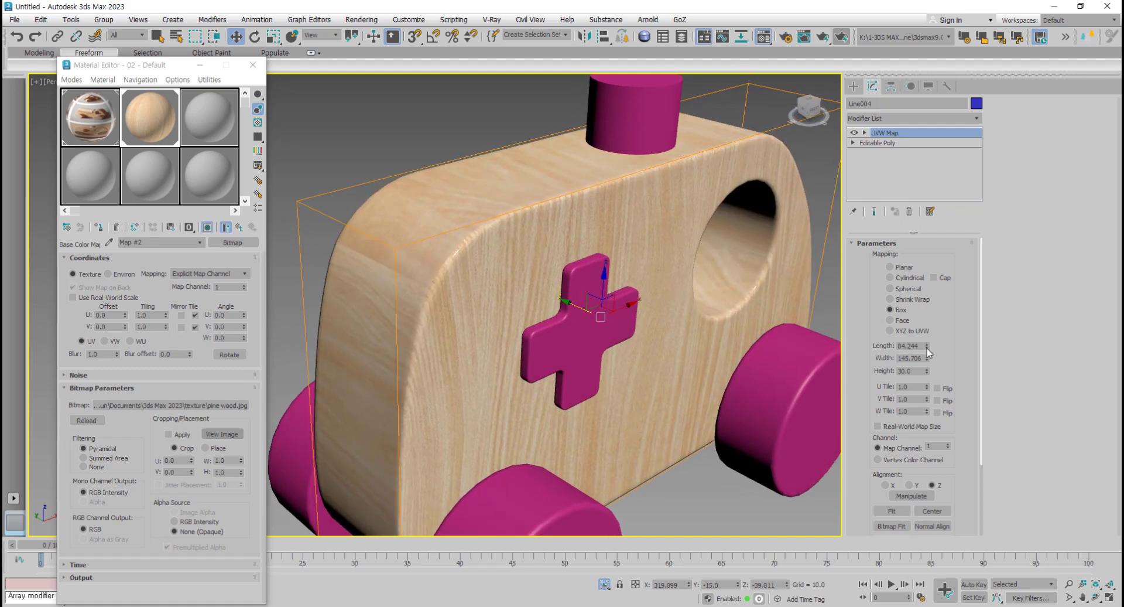
Step: Set the box mapping width to about 86 and height to 27.9, then view the ambulance side-on
mouse_move(926, 348)
left_mouse_down()
mouse_move(927, 338)
mouse_move(928, 417)
mouse_move(926, 396)
left_mouse_up()
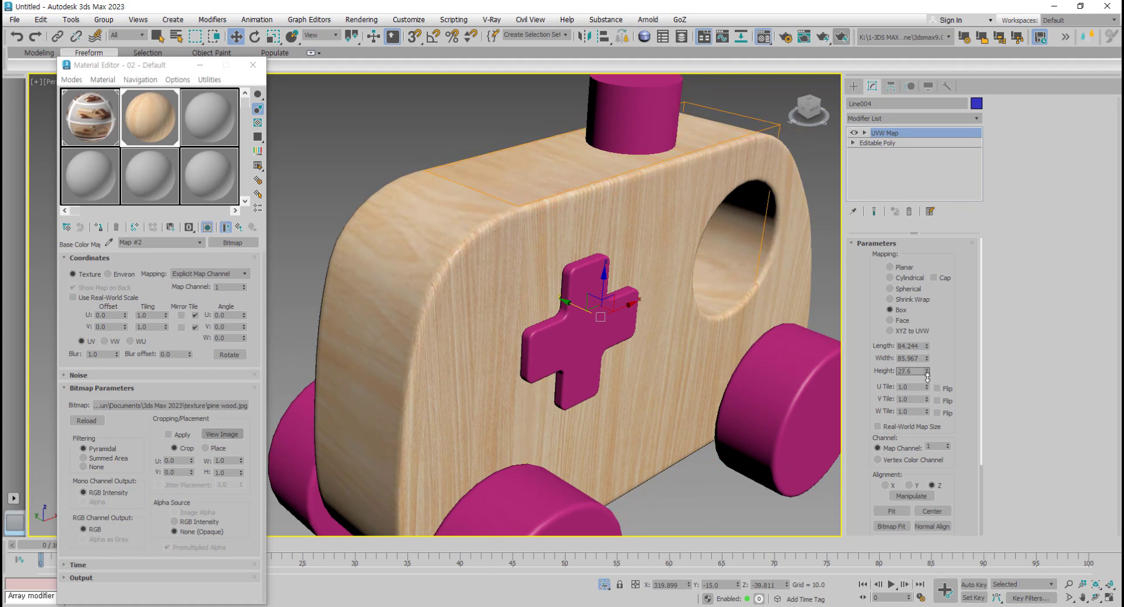
left_click_drag(928, 384, 928, 375)
scroll(647, 382, "down", 4)
middle_click_drag(647, 382, 576, 333, "alt")
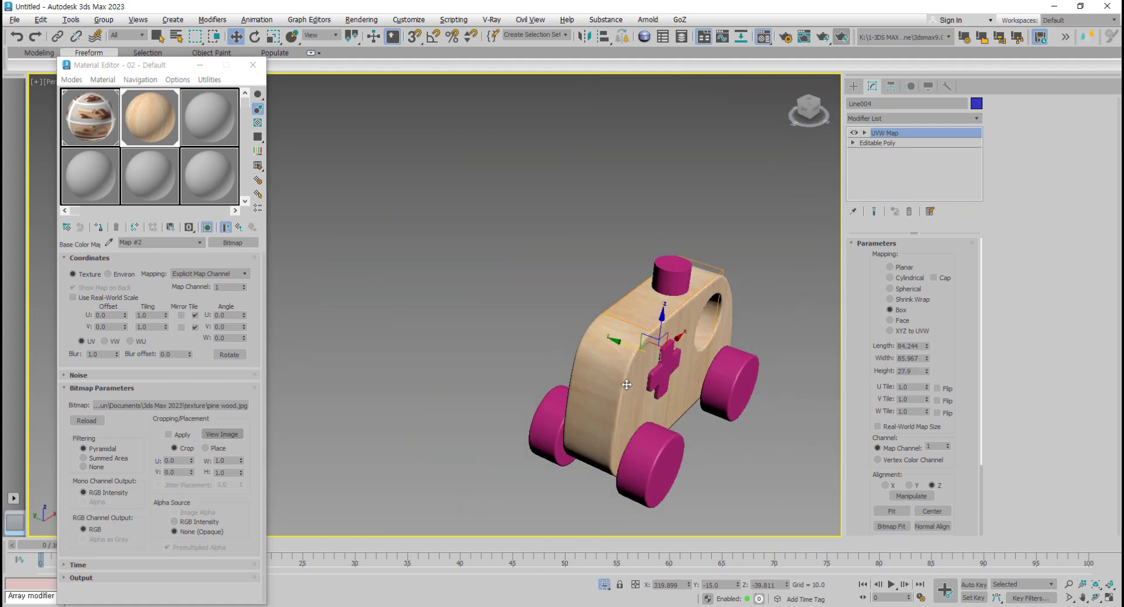
scroll(575, 334, "up", 3)
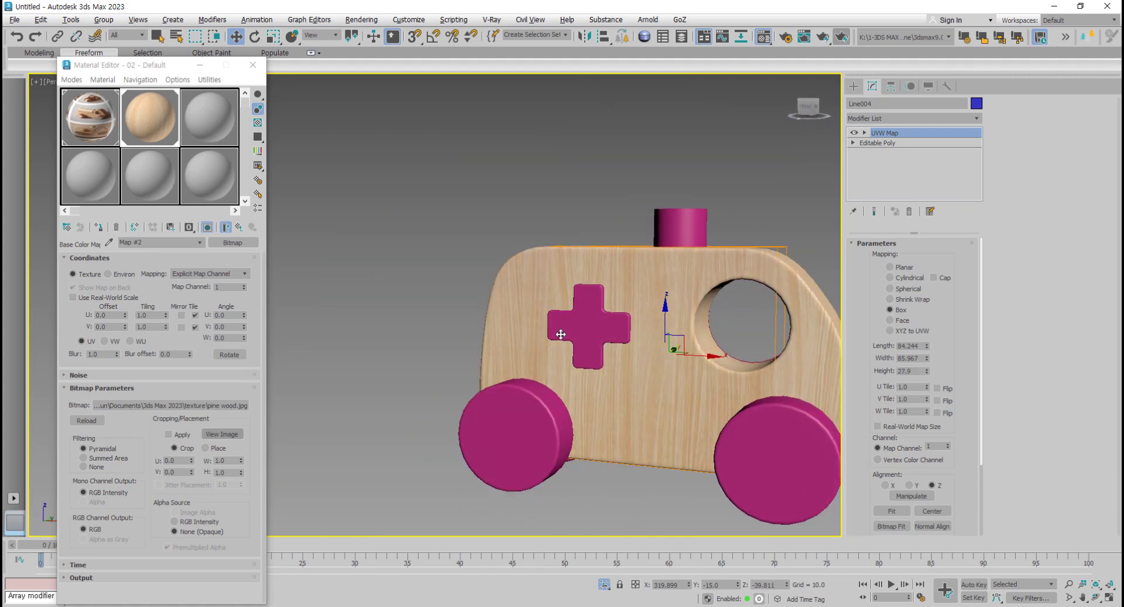
middle_click_drag(575, 333, 577, 373)
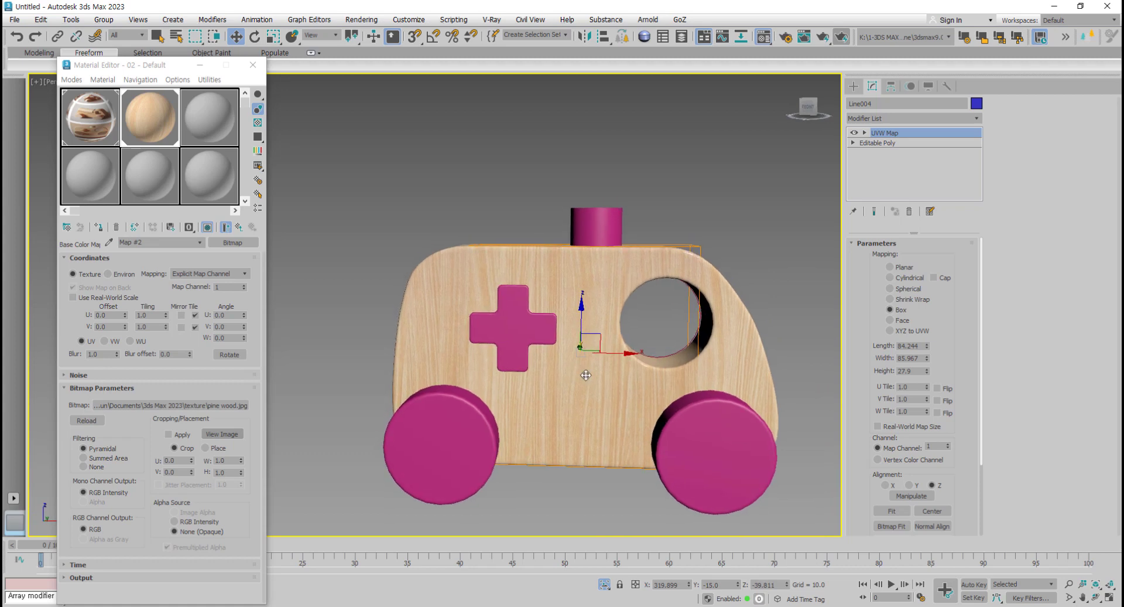
Step: Keep the box mapping aligned to Z and rotate its gizmo so the pine grain runs lengthwise
left_click(885, 486)
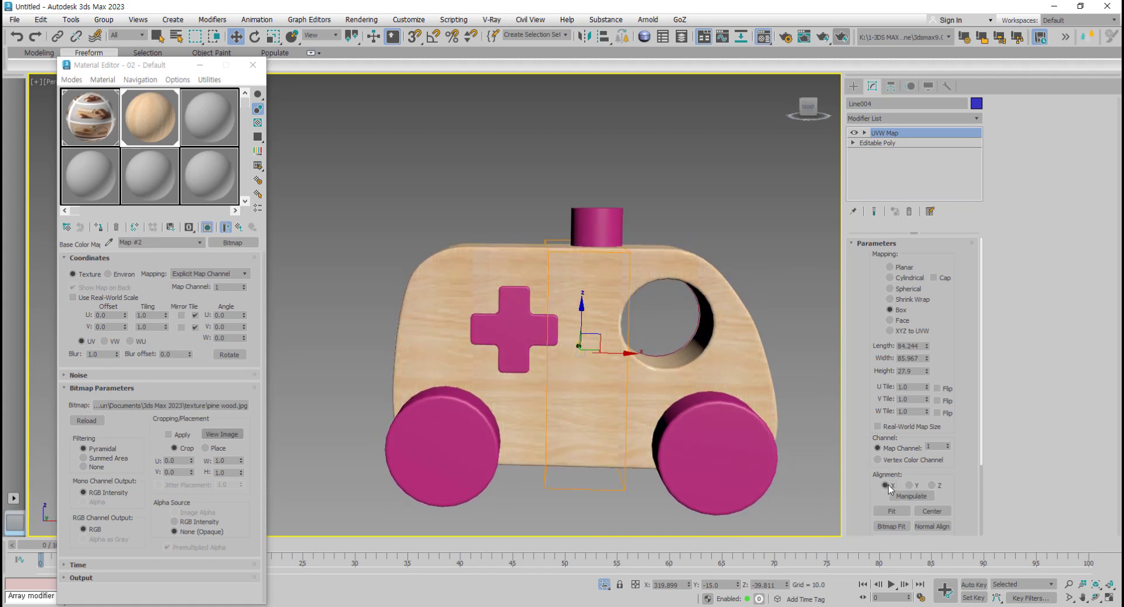
left_click(915, 485)
left_click(936, 485)
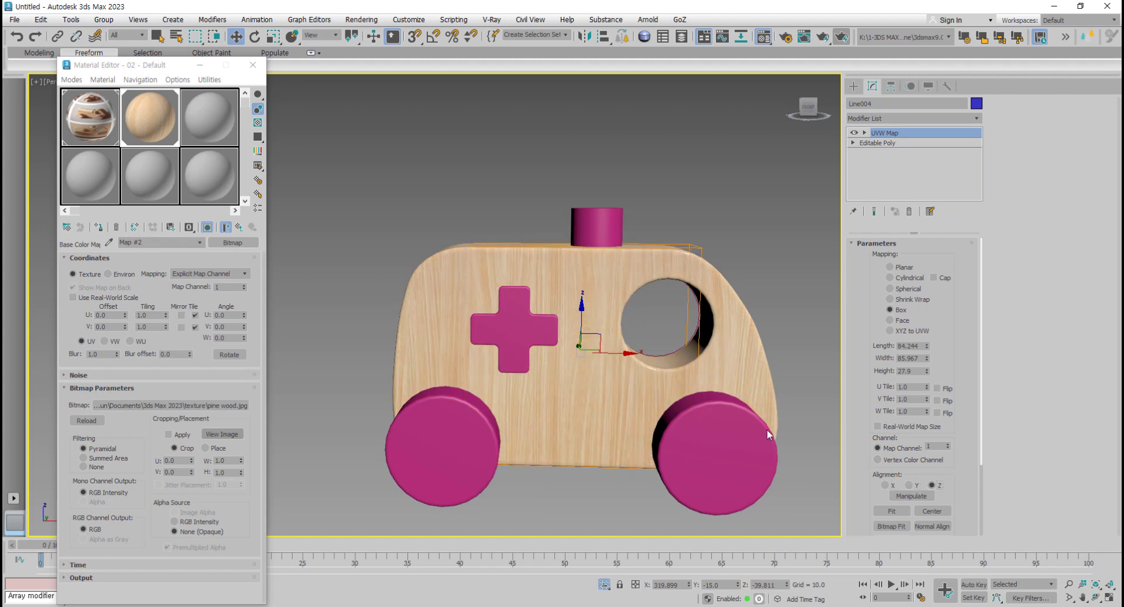
left_click(865, 133)
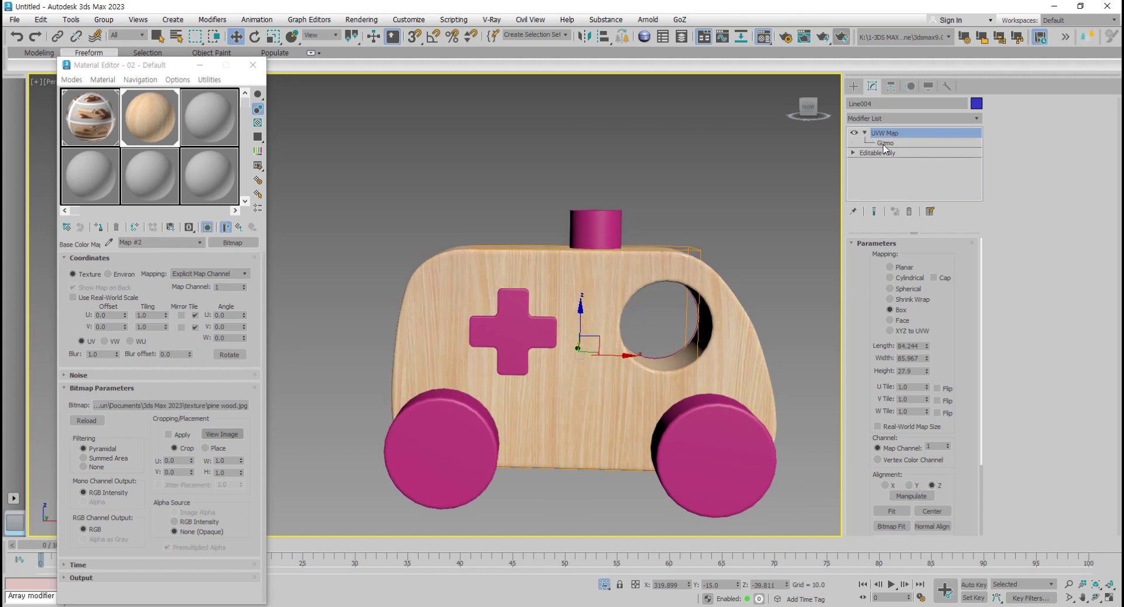
left_click(884, 144)
middle_click_drag(610, 331, 580, 320)
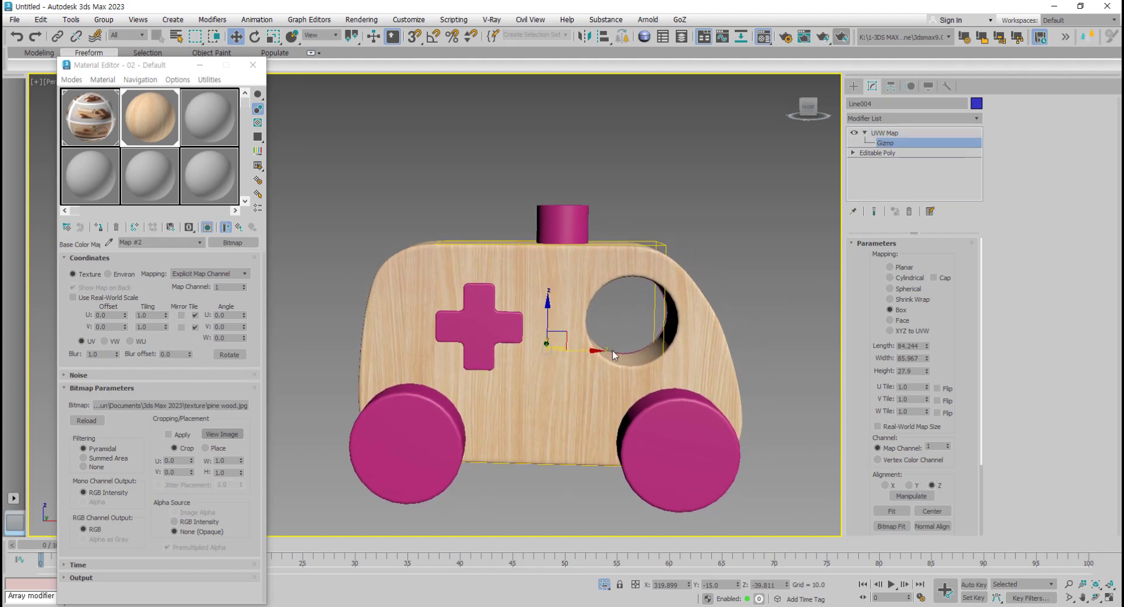
key("e")
left_click_drag(580, 321, 533, 217)
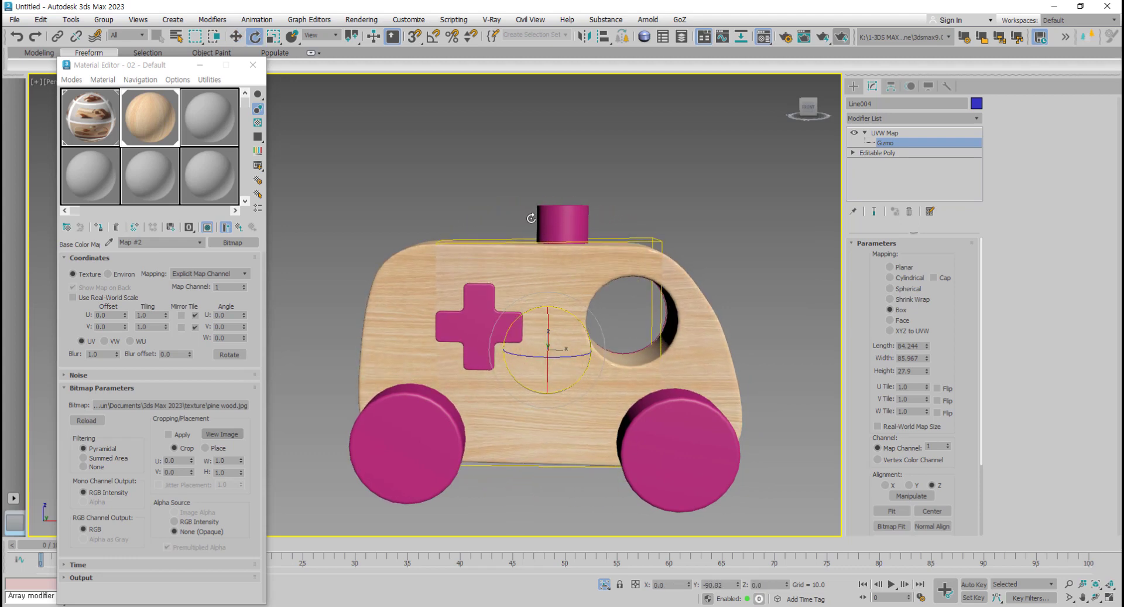
Step: Resize the mapping gizmo to length 155.852, width 91.984 and height 28.946
middle_click_drag(585, 233, 600, 237)
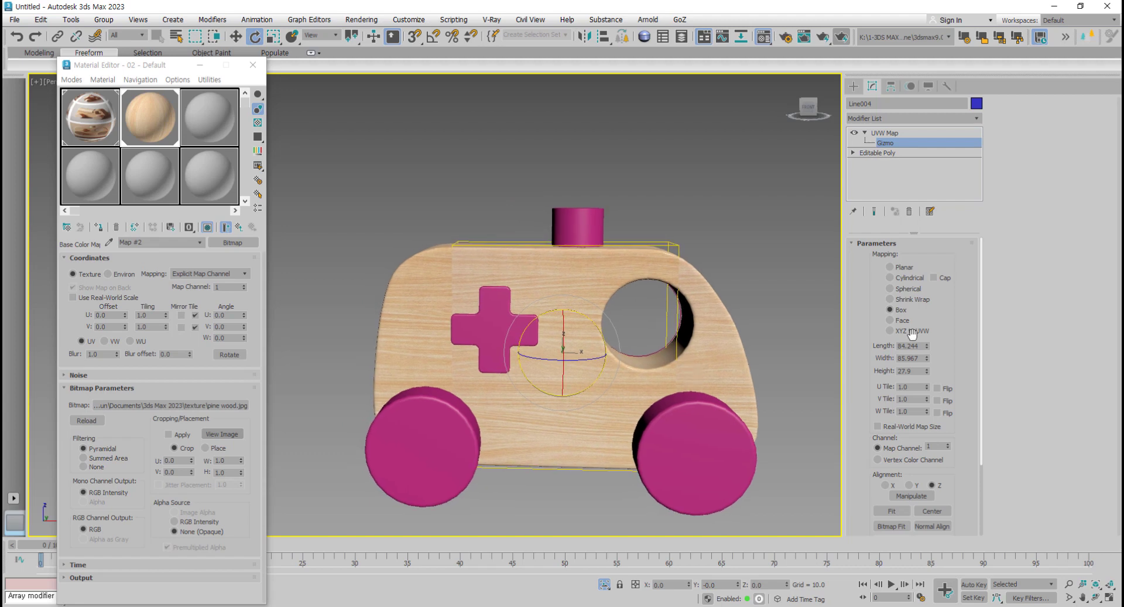
left_click_drag(926, 360, 927, 355)
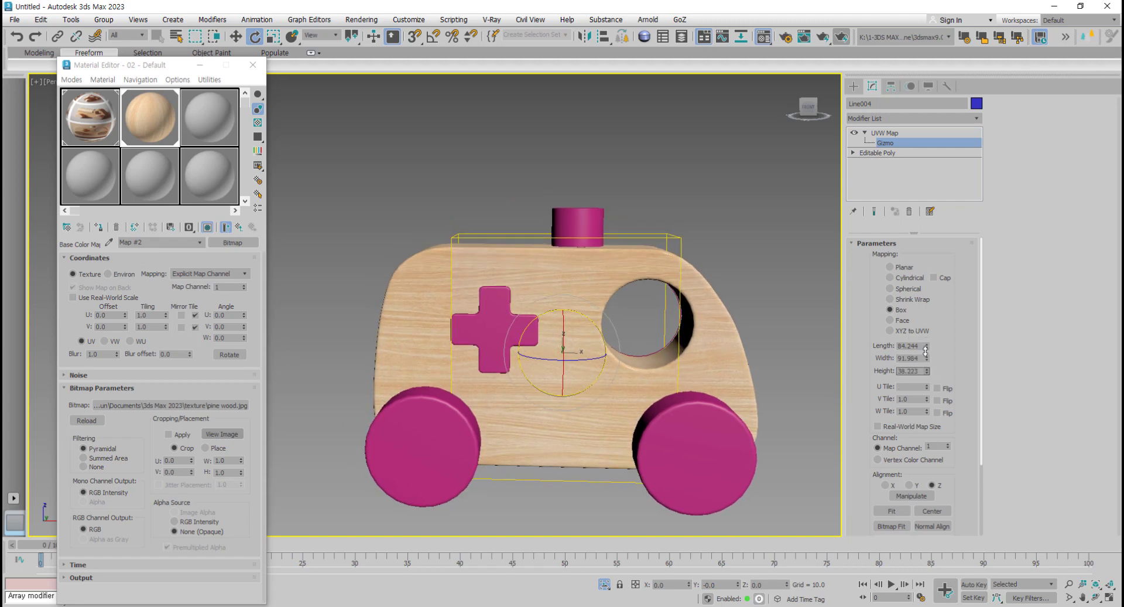
left_click_drag(926, 346, 930, 300)
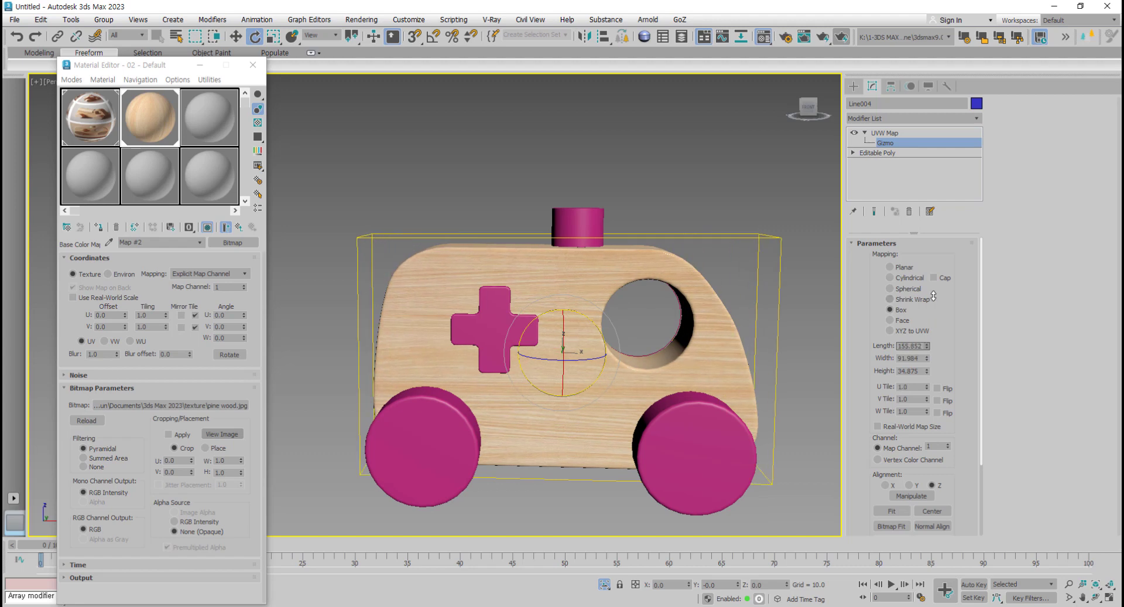
mouse_move(621, 410)
middle_mouse_down("alt")
mouse_move(703, 412)
mouse_move(669, 410)
mouse_move(687, 462)
mouse_move(462, 395)
middle_mouse_up("alt")
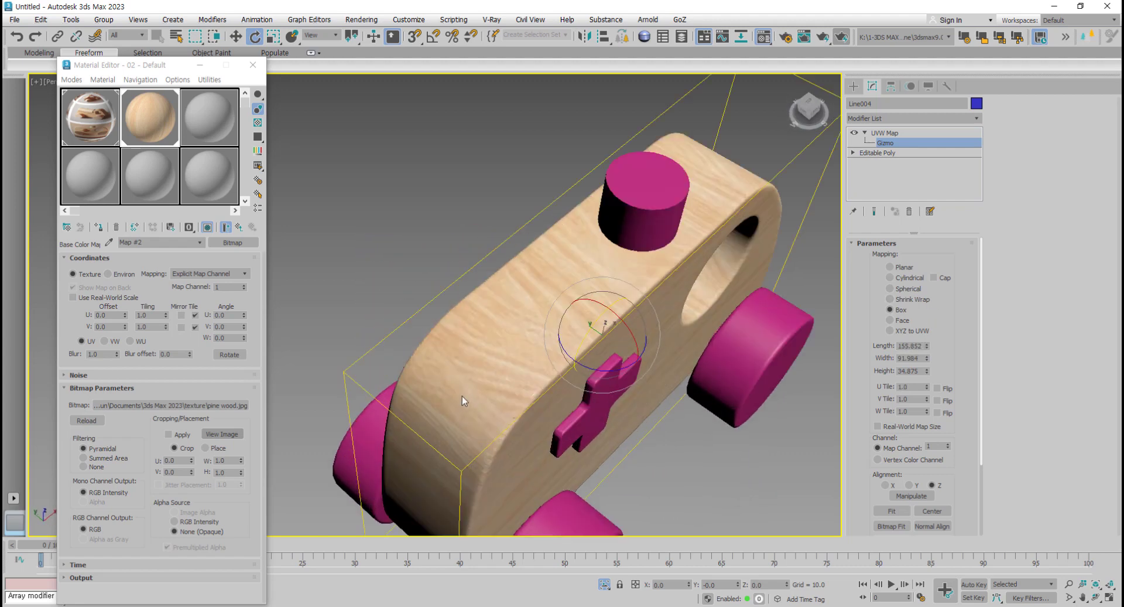
scroll(502, 359, "up", 3)
scroll(502, 358, "down", 3)
middle_click_drag(510, 358, 680, 355, "alt")
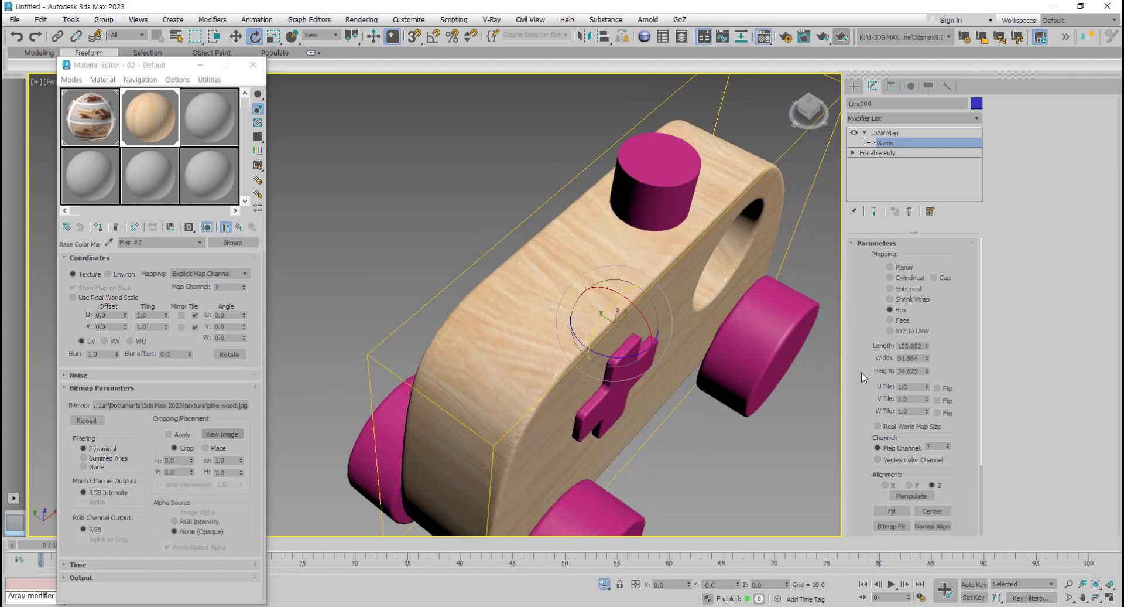
mouse_move(927, 370)
left_mouse_down()
mouse_move(925, 409)
mouse_move(926, 380)
left_mouse_up()
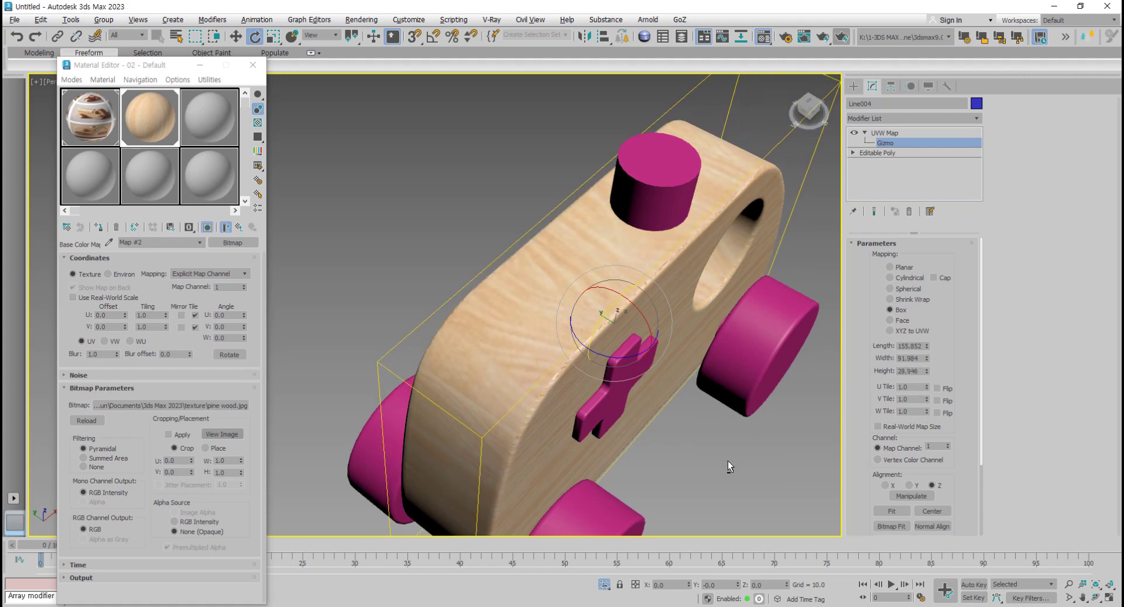
mouse_move(728, 460)
middle_mouse_down("alt")
mouse_move(746, 426)
mouse_move(739, 384)
mouse_move(673, 327)
mouse_move(639, 436)
mouse_move(556, 395)
middle_mouse_up("alt")
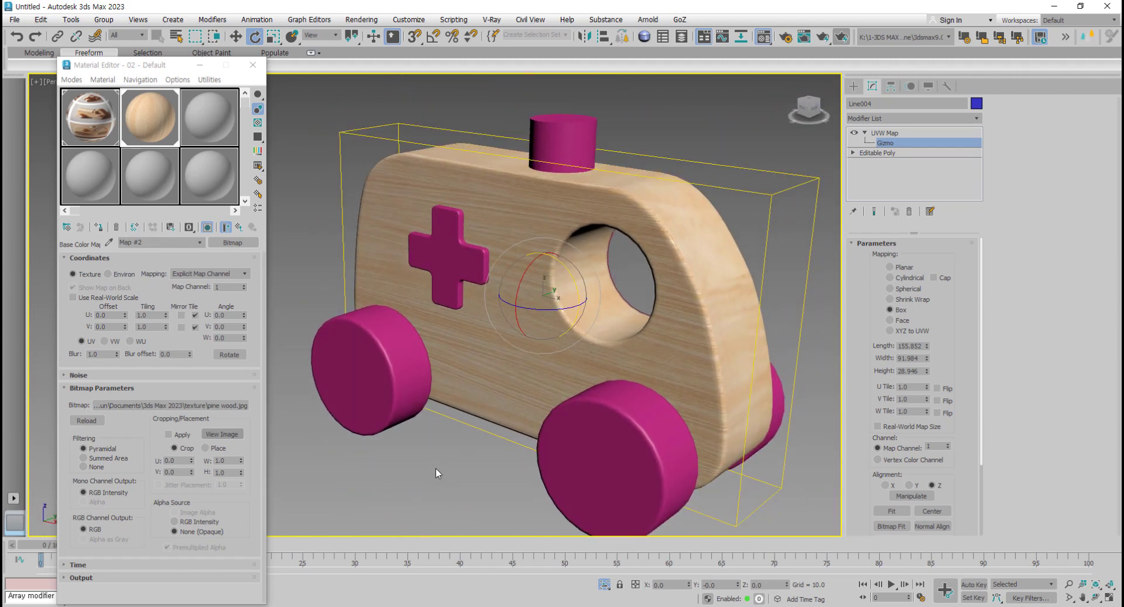
left_click(880, 133)
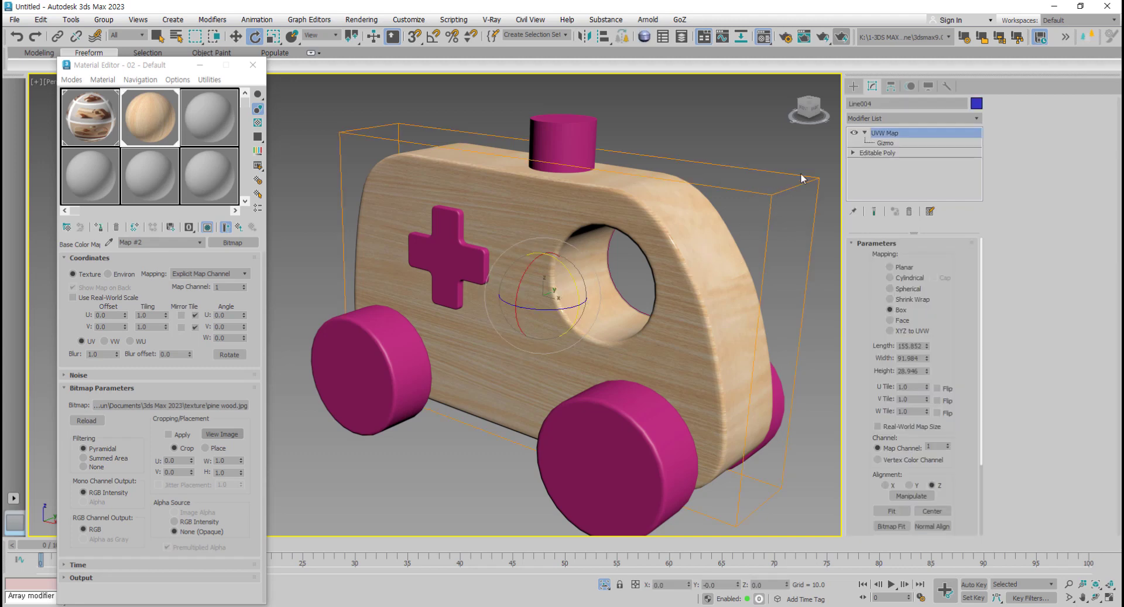
Step: Collapse the body's whole modifier stack into an editable poly, then select the front-left wheel
left_click(855, 134)
left_click(855, 134)
right_click(887, 178)
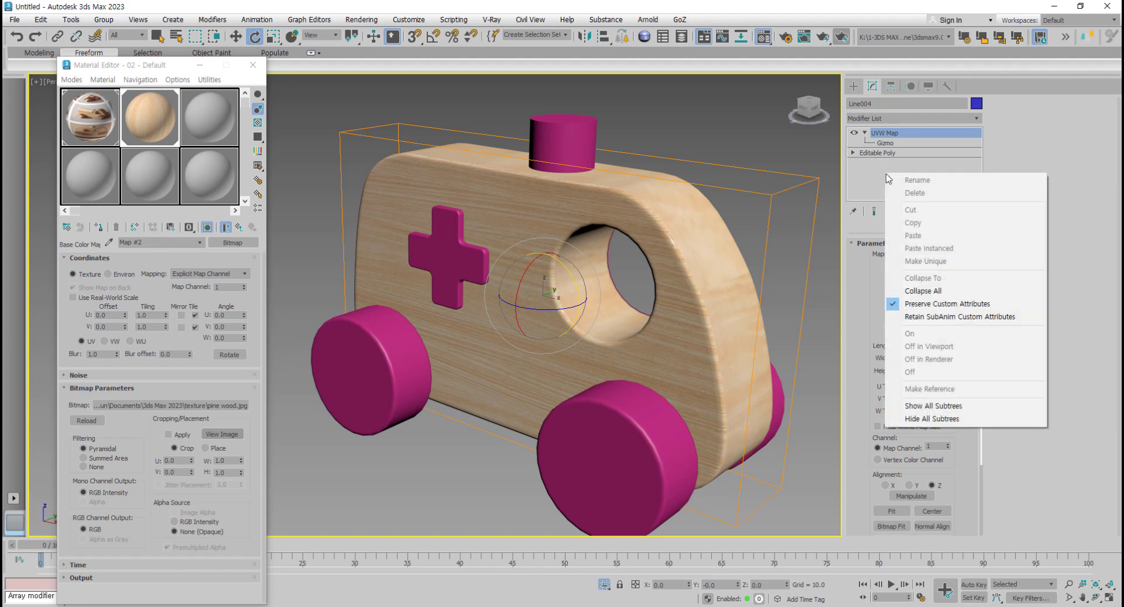
left_click(939, 291)
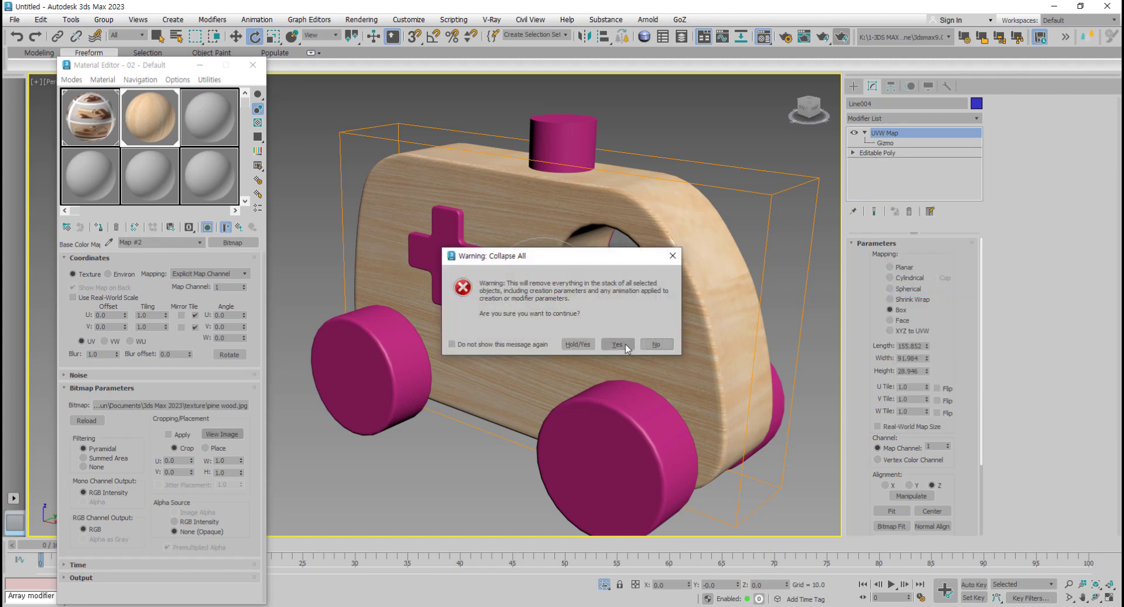
left_click(620, 345)
left_click(380, 391)
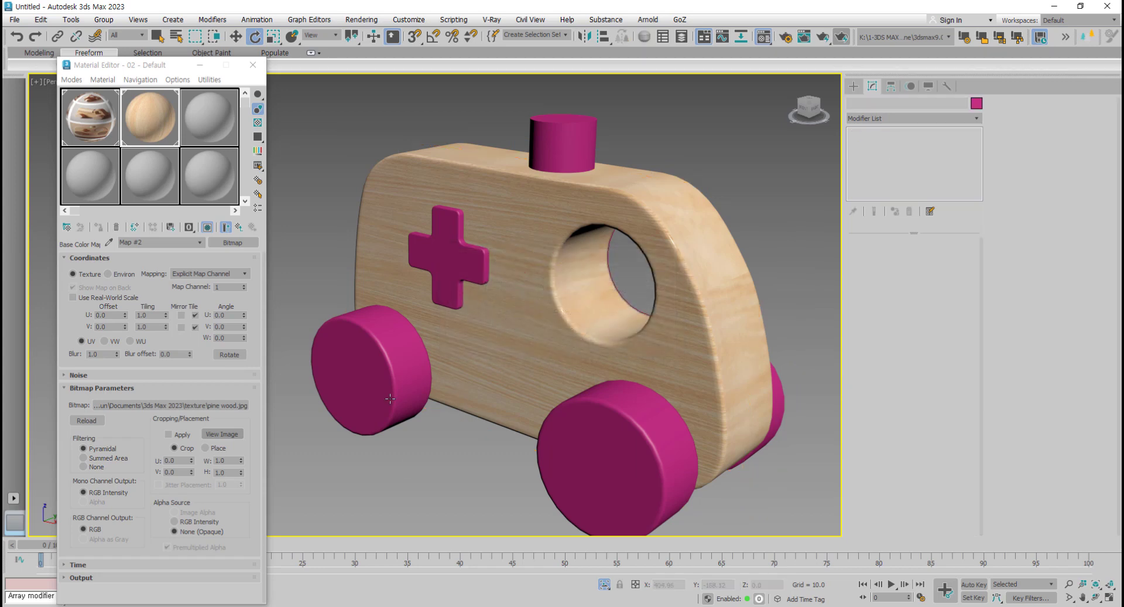
middle_click_drag(380, 392, 435, 380)
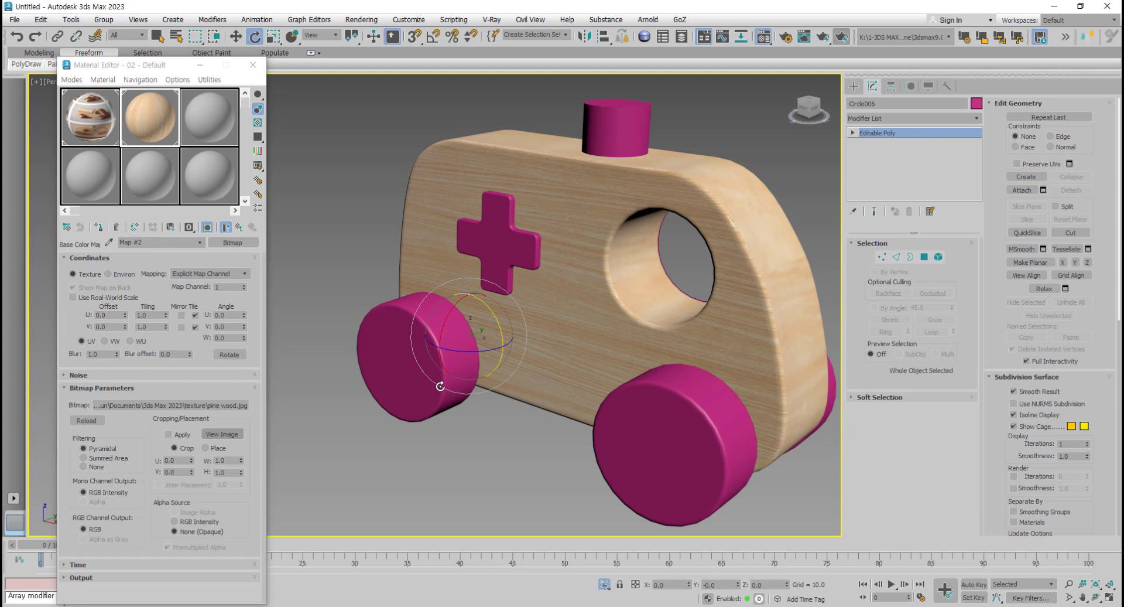
Step: Create a new material with a wood_tex.jpg Base Color bitmap and assign it to the wheel
left_click(207, 130)
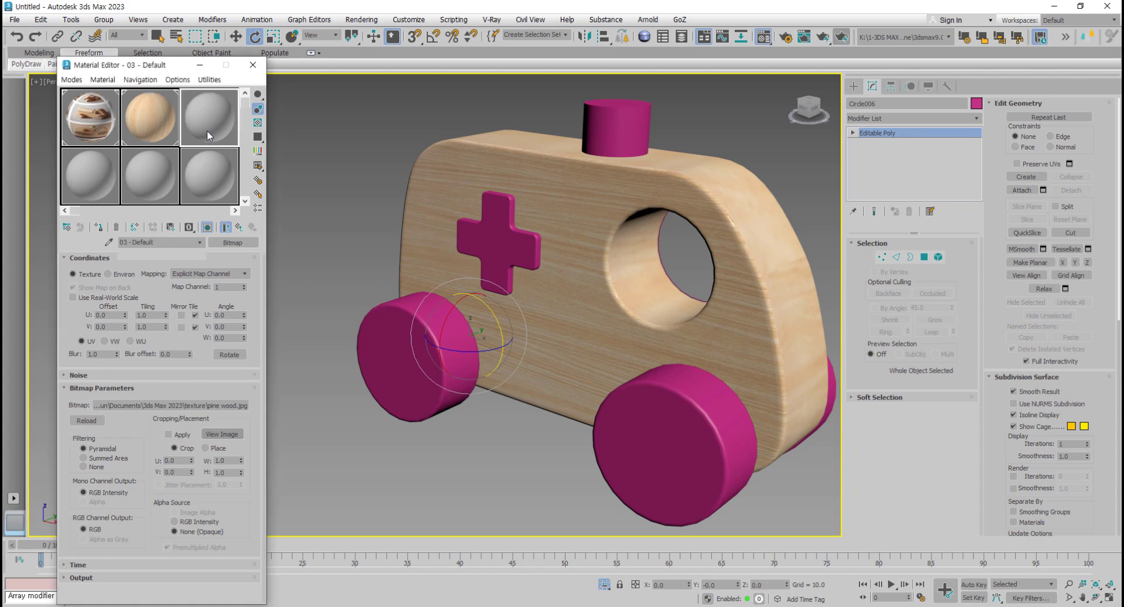
left_click(155, 380)
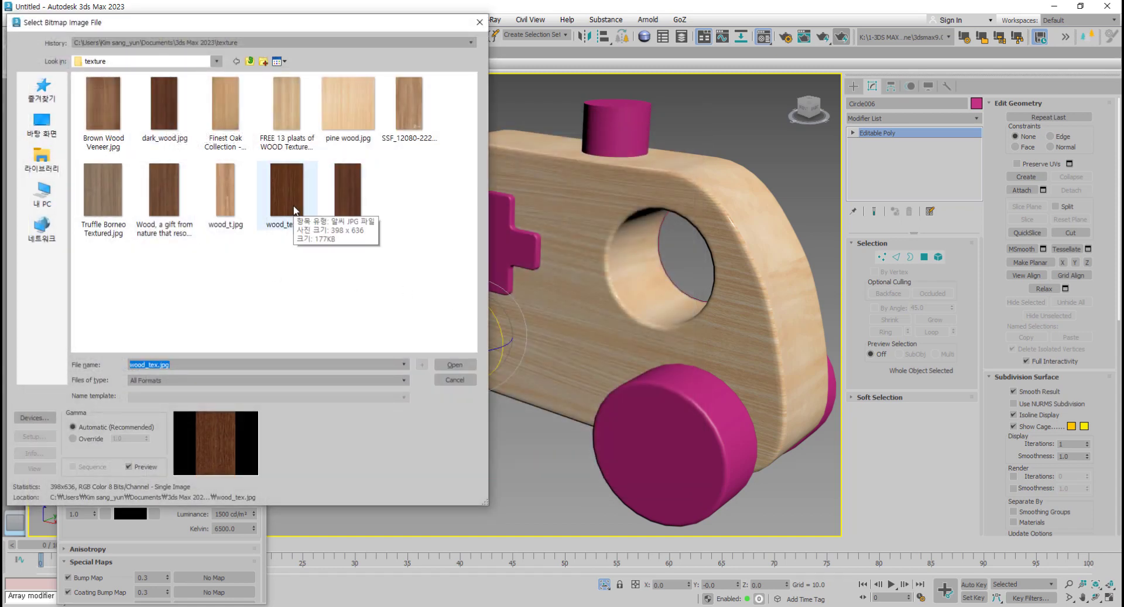
left_click(295, 211)
double_click(294, 210)
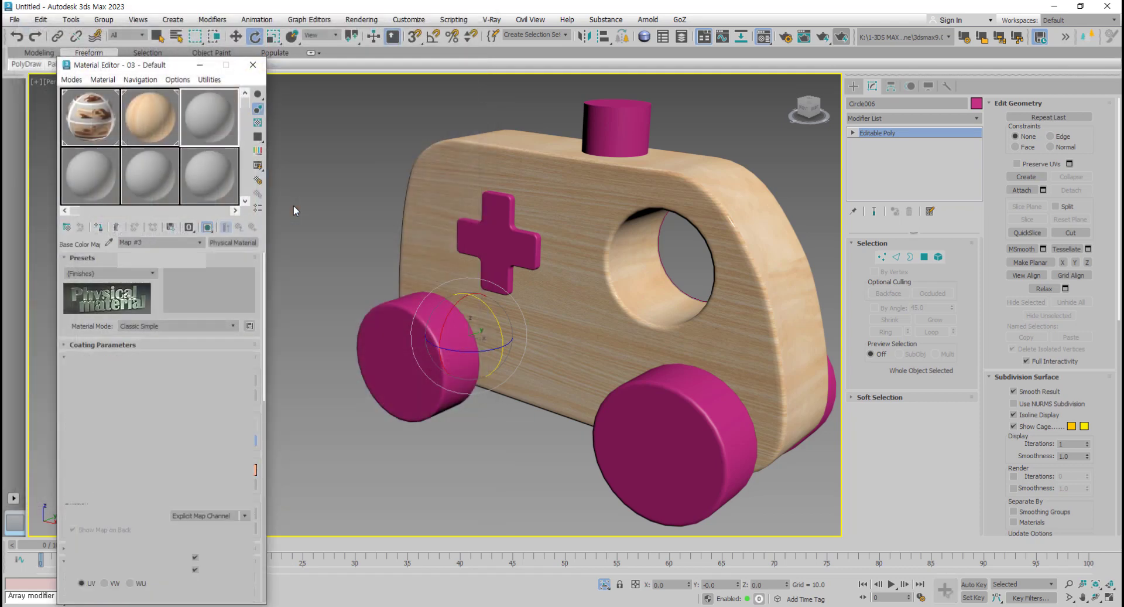
left_click(99, 230)
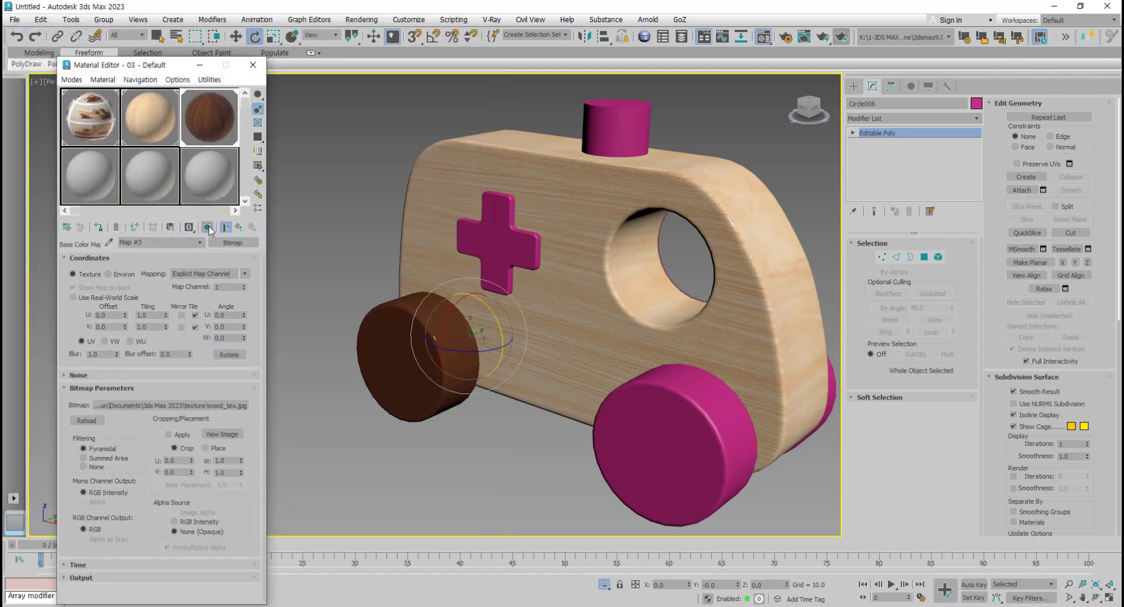
scroll(452, 375, "up", 3)
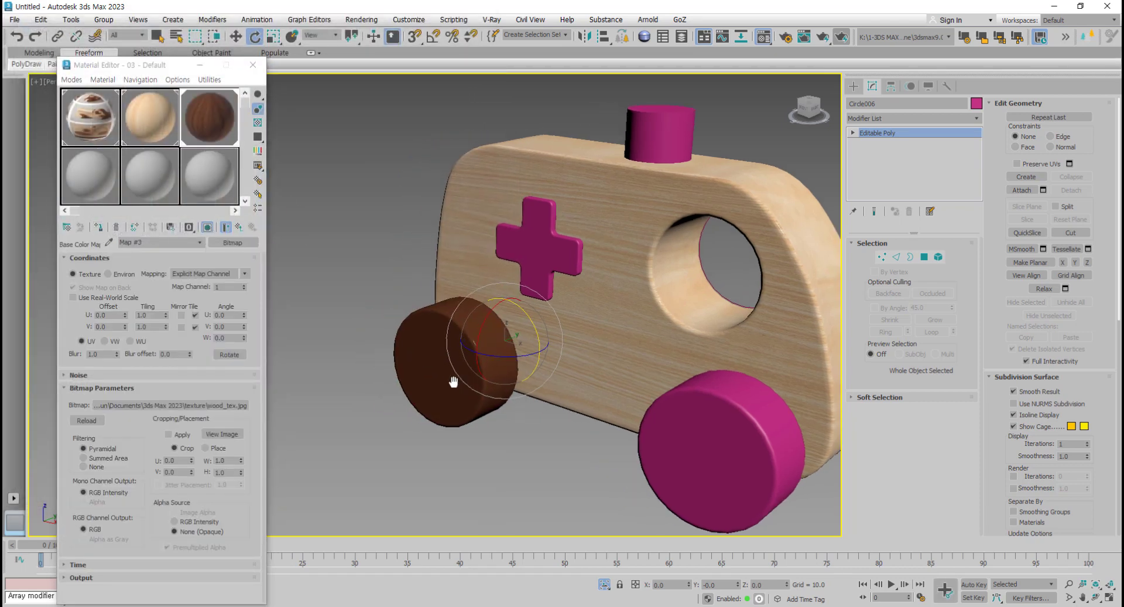
Step: Add a Cylindrical UVW Map with Cap enabled to wheel set Circle006
left_click(968, 118)
left_click_drag(976, 189, 975, 476)
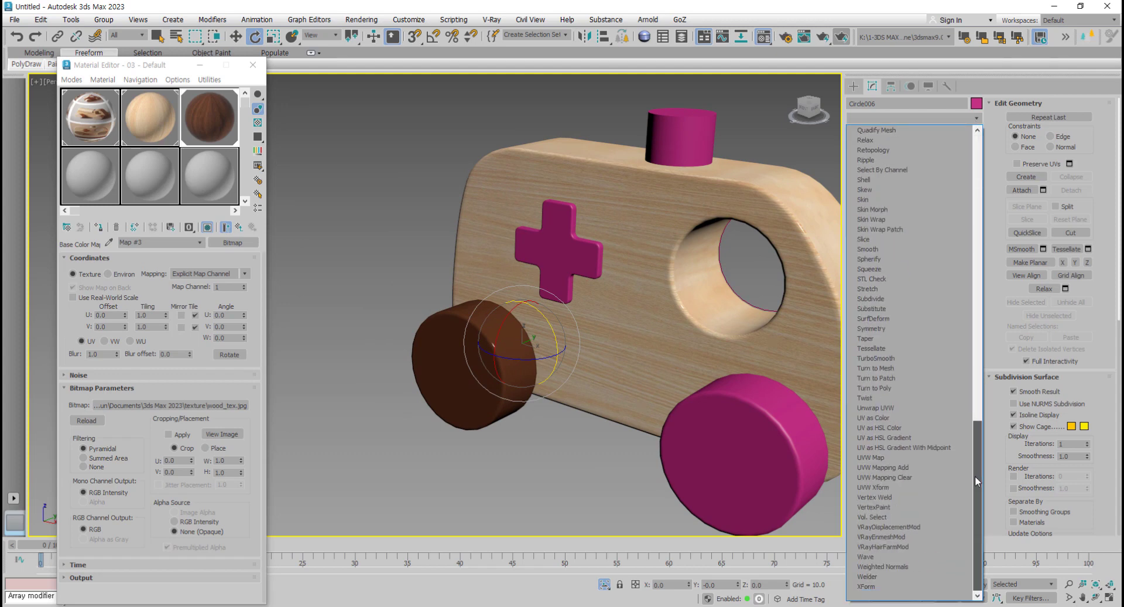
left_click(886, 458)
middle_click_drag(580, 416, 472, 410, "alt")
scroll(472, 410, "up", 5)
scroll(525, 399, "up", 3)
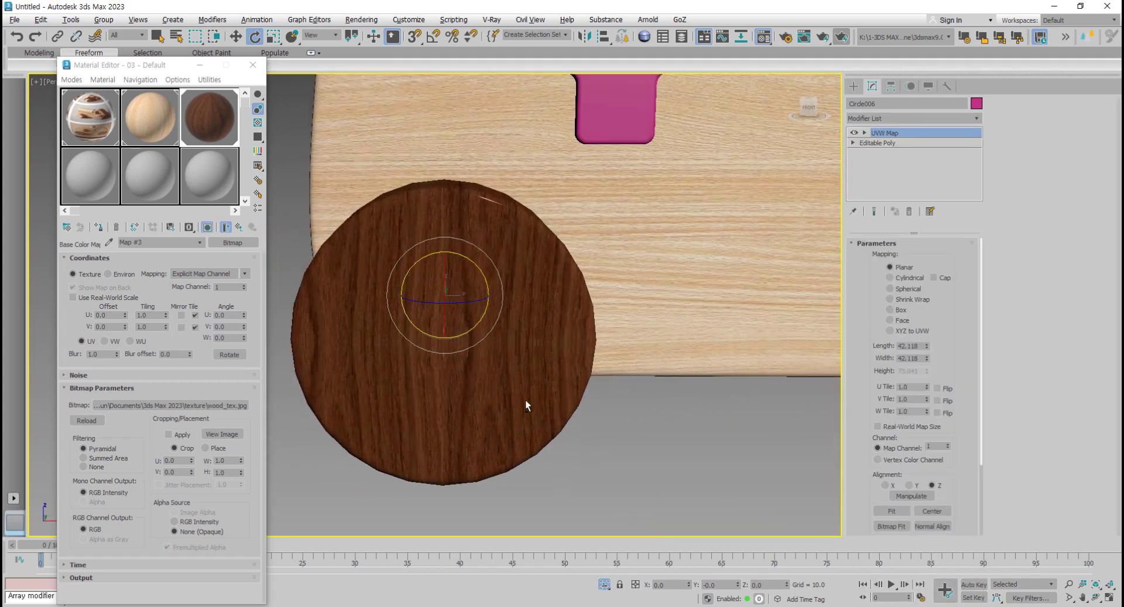
scroll(525, 400, "down", 3)
middle_click_drag(596, 404, 644, 386, "alt")
scroll(644, 387, "up", 2)
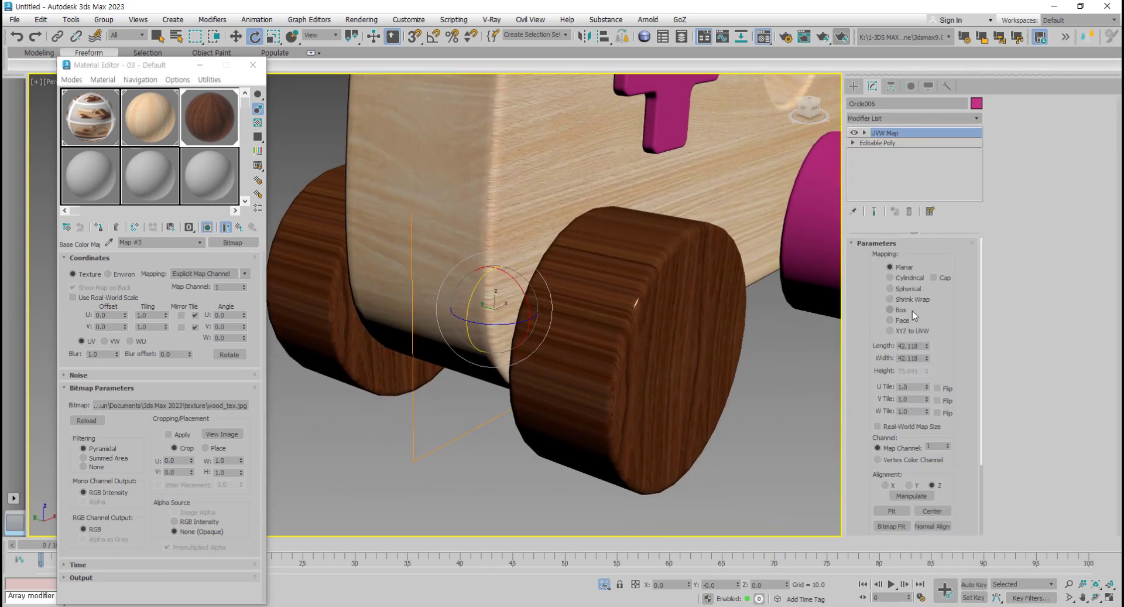
left_click(903, 279)
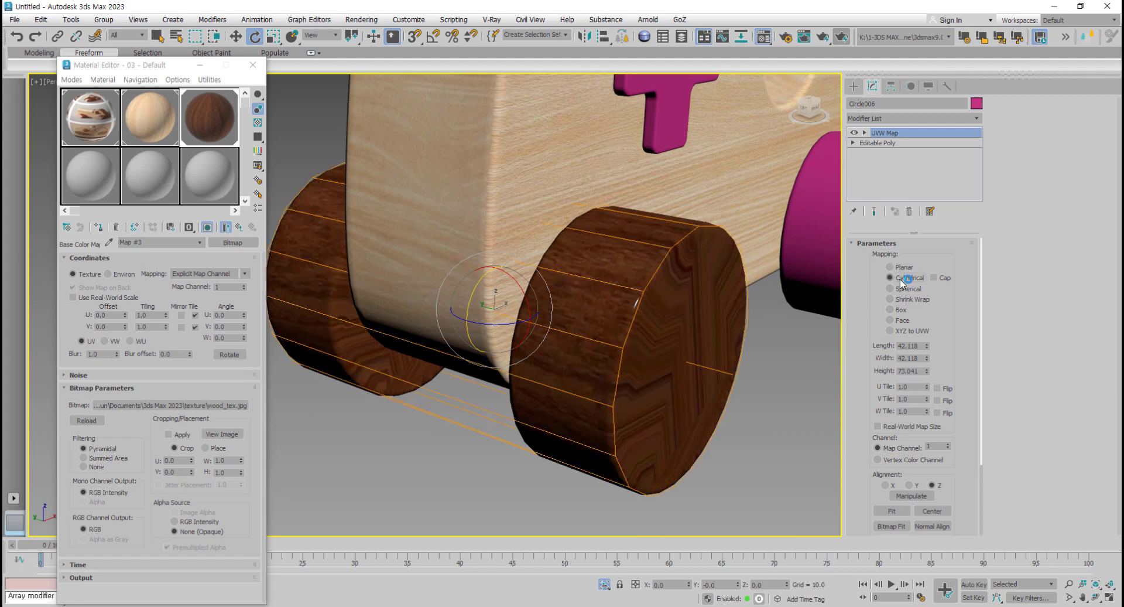
left_click(934, 278)
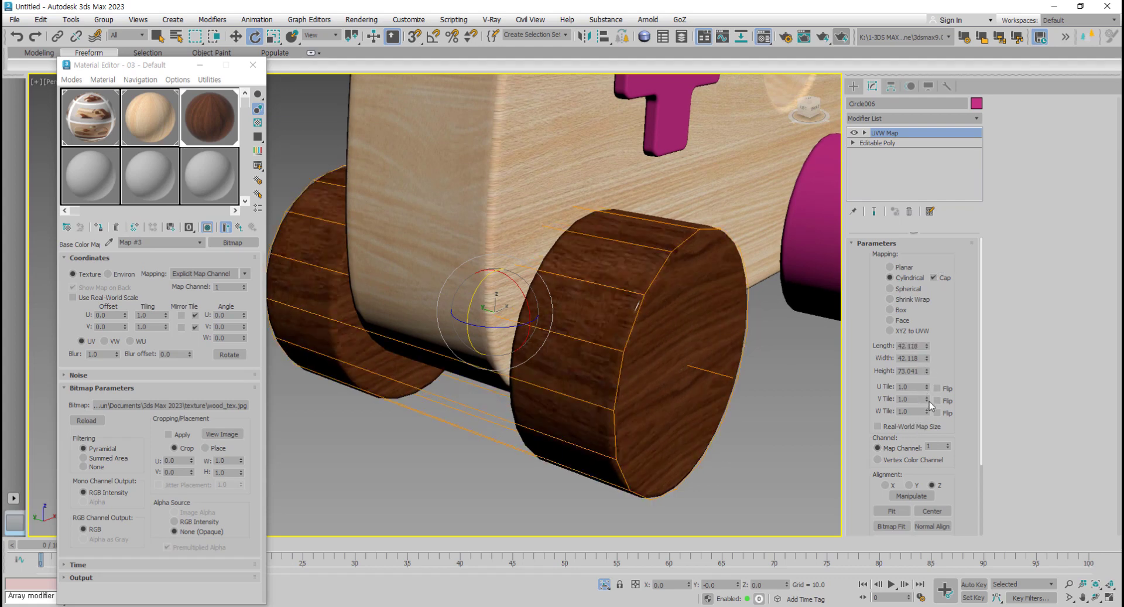
Step: Set the left wheel's cylindrical UVW Map U Tile to 3.0 and view the wheel from the front
left_click_drag(917, 388, 895, 388)
type("2")
key("Return")
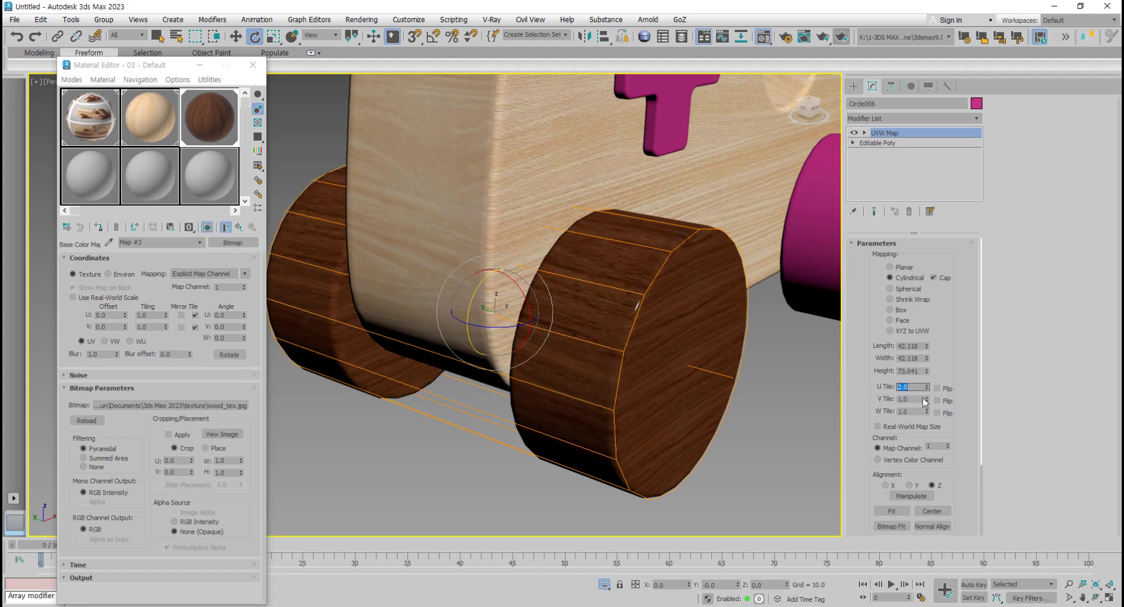
mouse_move(925, 401)
left_mouse_down()
mouse_move(928, 383)
mouse_move(916, 411)
mouse_move(930, 381)
left_mouse_up()
left_click(914, 387)
type("3")
key("Return")
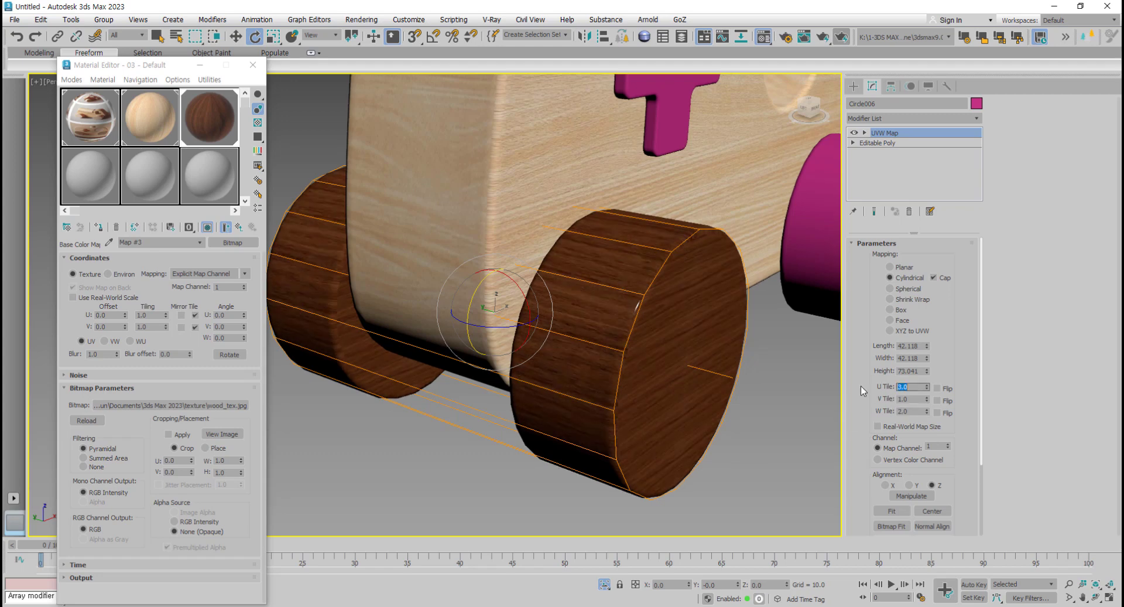
key("Tab")
key("Tab")
key("f")
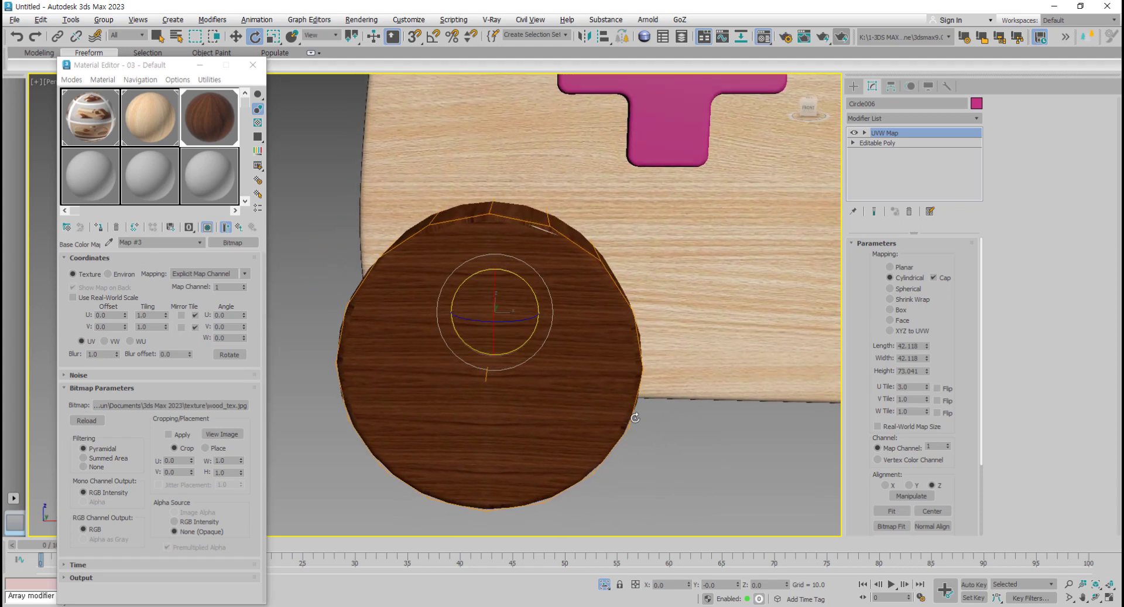
Step: Rotate the left wheel's UVW Map gizmo so the wood grain runs diagonally across its cap
left_click(865, 134)
left_click(880, 143)
mouse_move(522, 290)
left_mouse_down()
mouse_move(515, 251)
mouse_move(535, 291)
mouse_move(521, 226)
left_mouse_up()
mouse_move(520, 224)
middle_mouse_down("alt")
mouse_move(610, 332)
mouse_move(689, 335)
mouse_move(598, 377)
mouse_move(530, 331)
mouse_move(630, 447)
middle_mouse_up("alt")
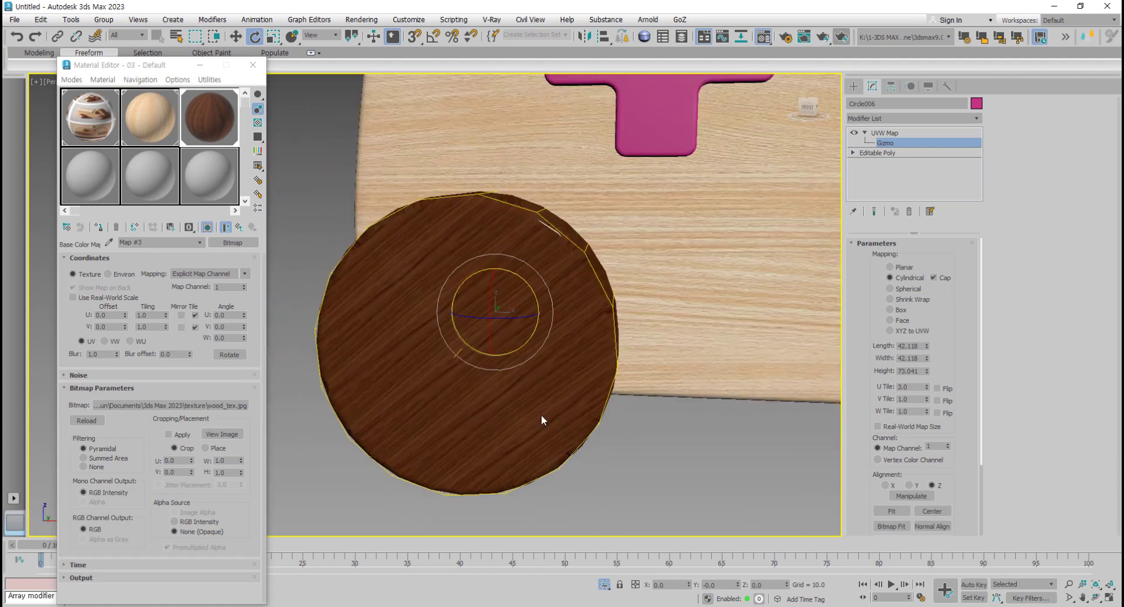
mouse_move(541, 413)
middle_mouse_down("alt")
mouse_move(632, 433)
mouse_move(707, 472)
middle_mouse_up("alt")
scroll(652, 443, "down", 6)
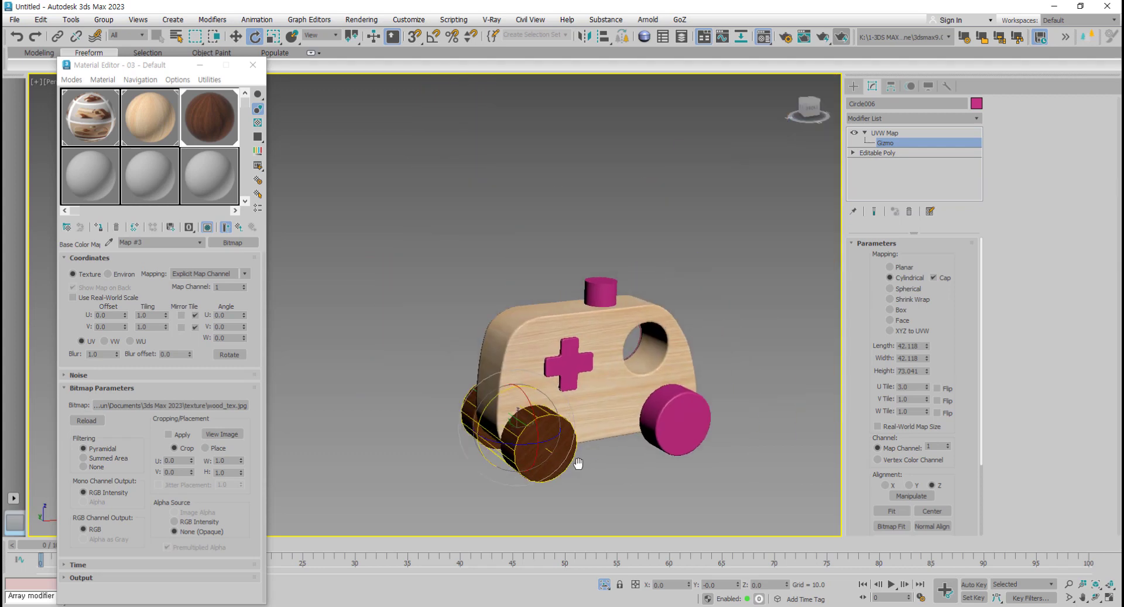
Step: Delete the pink right wheel, check the four-view layout, then undo the deletion
left_click(808, 108)
left_click(673, 449)
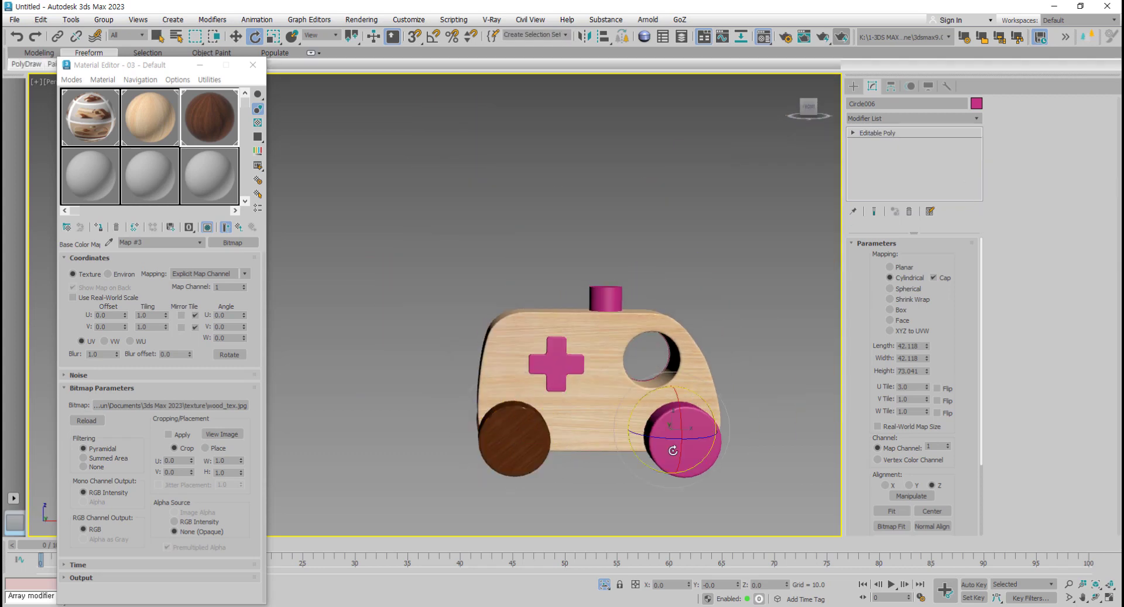
key("Delete")
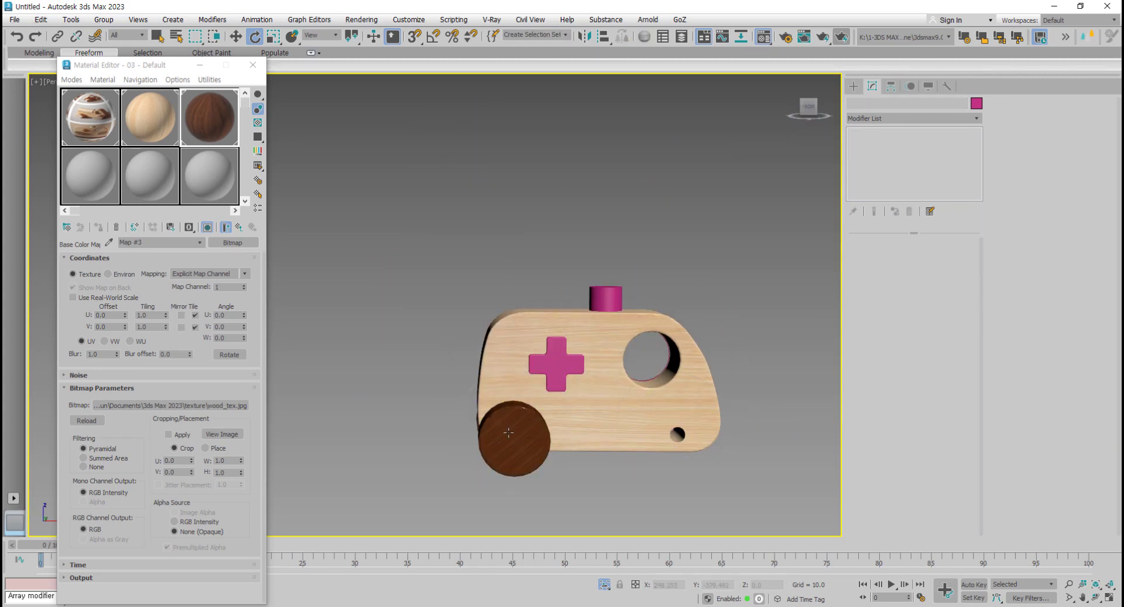
left_click(508, 432)
key("alt+w")
scroll(651, 209, "down", 2)
middle_click_drag(656, 209, 654, 190)
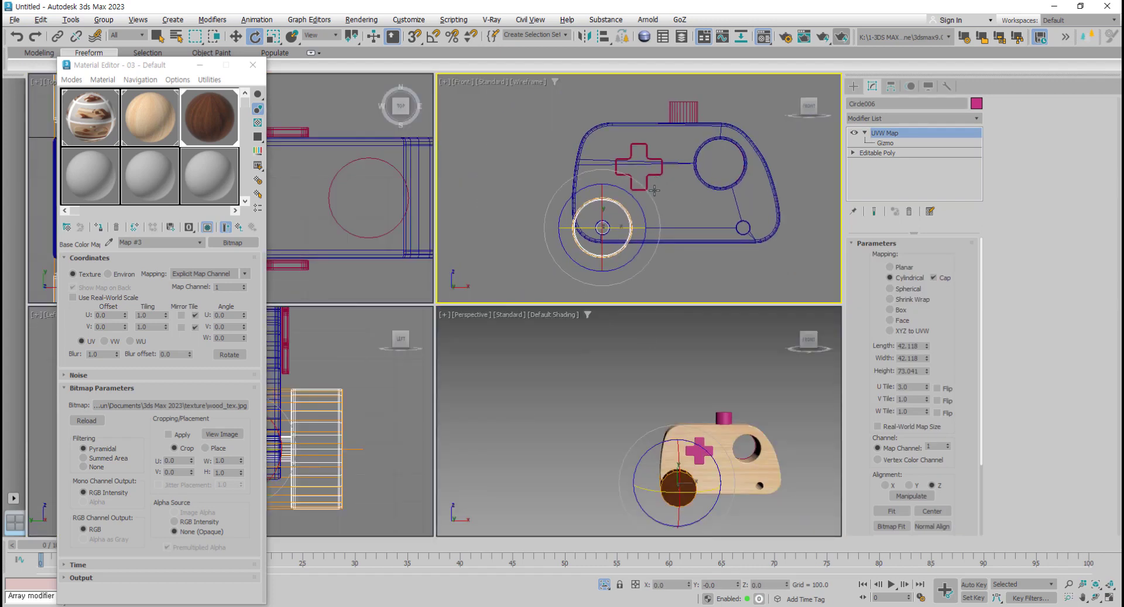
left_click(687, 493)
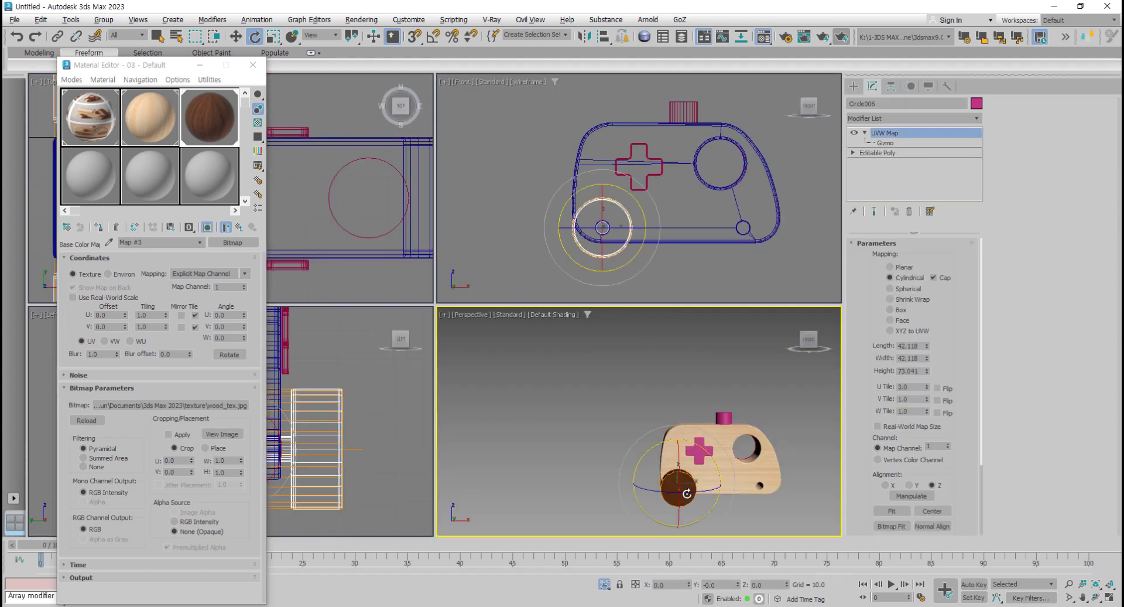
key("ctrl+z")
key("ctrl+z")
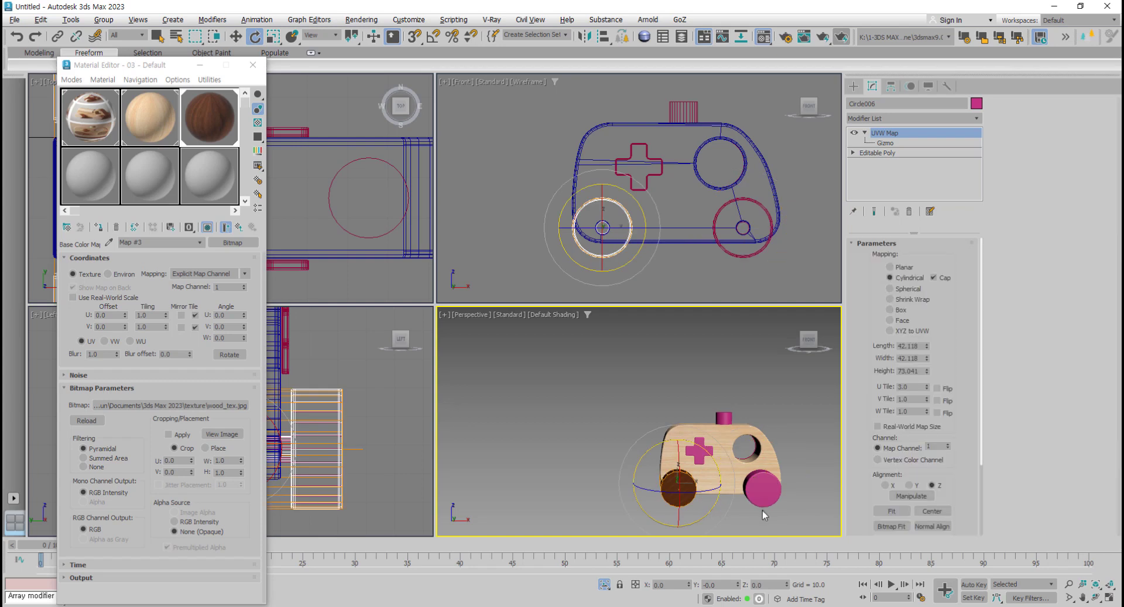
Step: Assign the dark wood material from the Material Editor to the right wheel Circle009
left_click(748, 476)
key("alt+w")
middle_click_drag(624, 399, 526, 351, "alt")
scroll(368, 249, "up", 3)
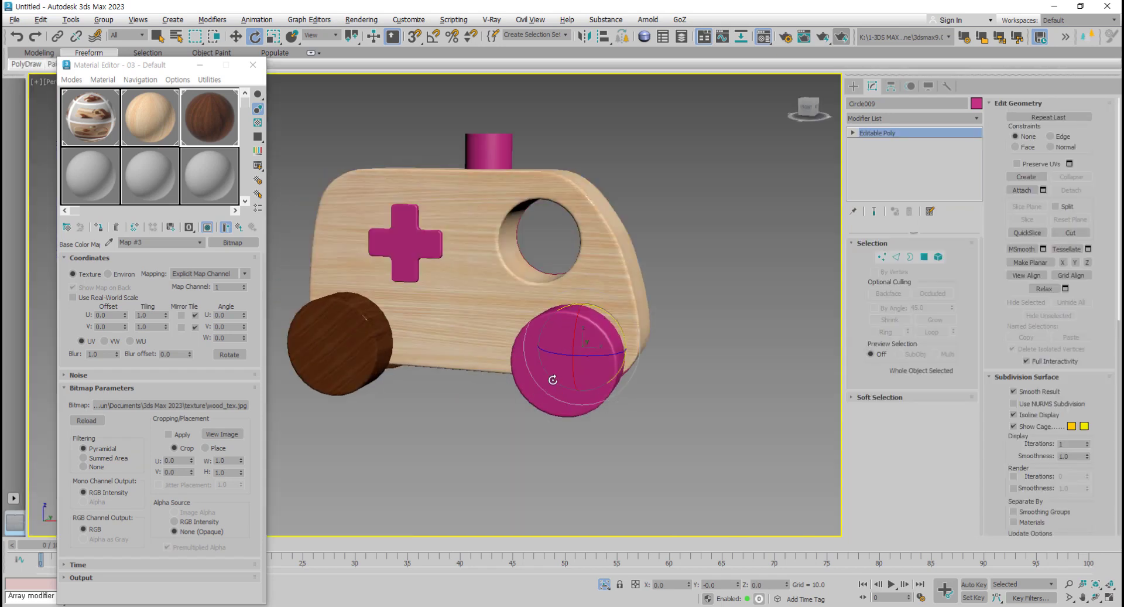
scroll(369, 250, "up", 2)
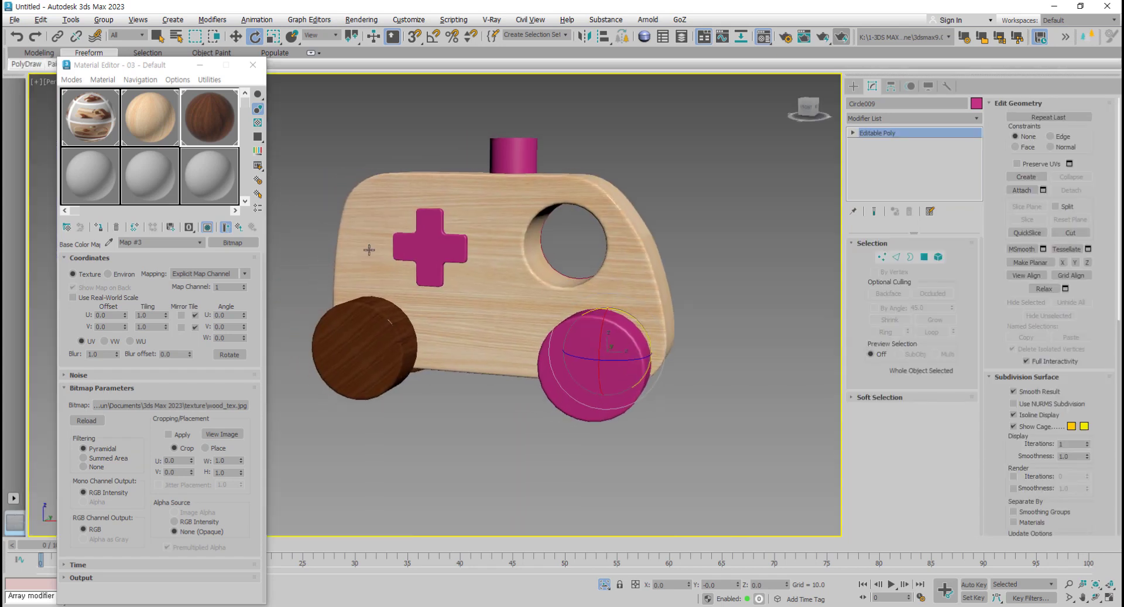
left_click(98, 227)
middle_click_drag(711, 354, 719, 359)
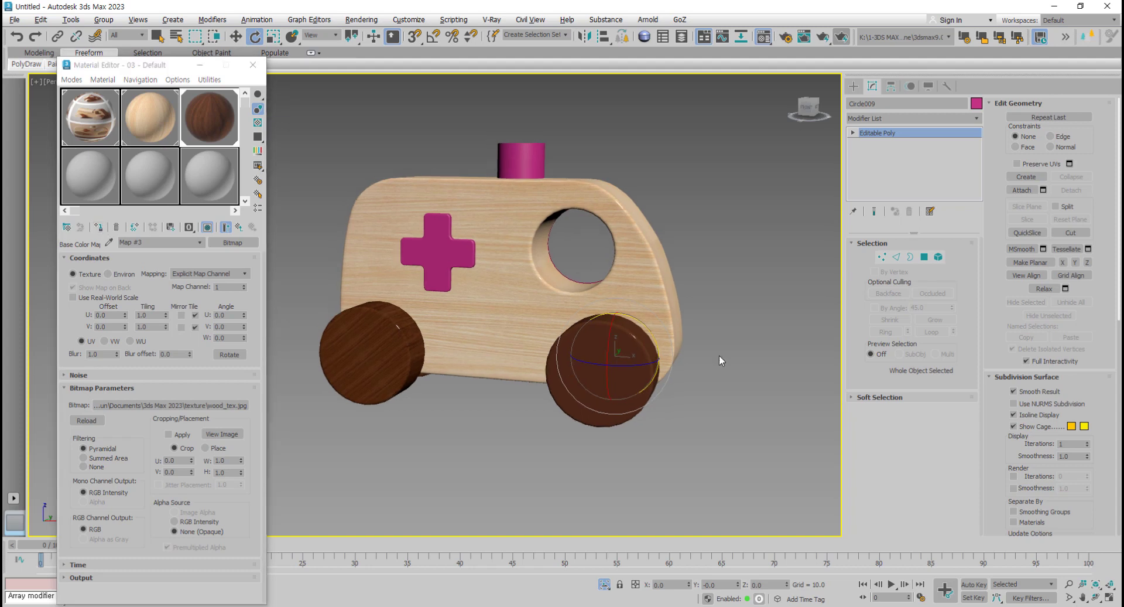
left_click(974, 118)
left_click_drag(976, 191, 998, 477)
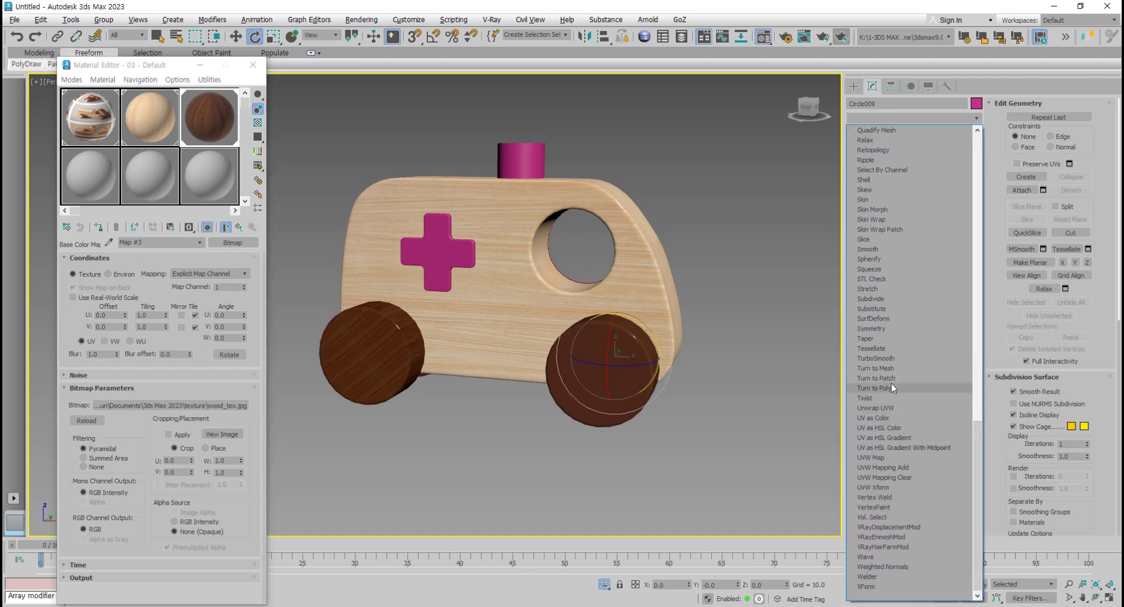
Step: Add a planar UVW Map modifier to Circle009, then reselect the left wheel
left_click(888, 455)
middle_click_drag(682, 397, 722, 402)
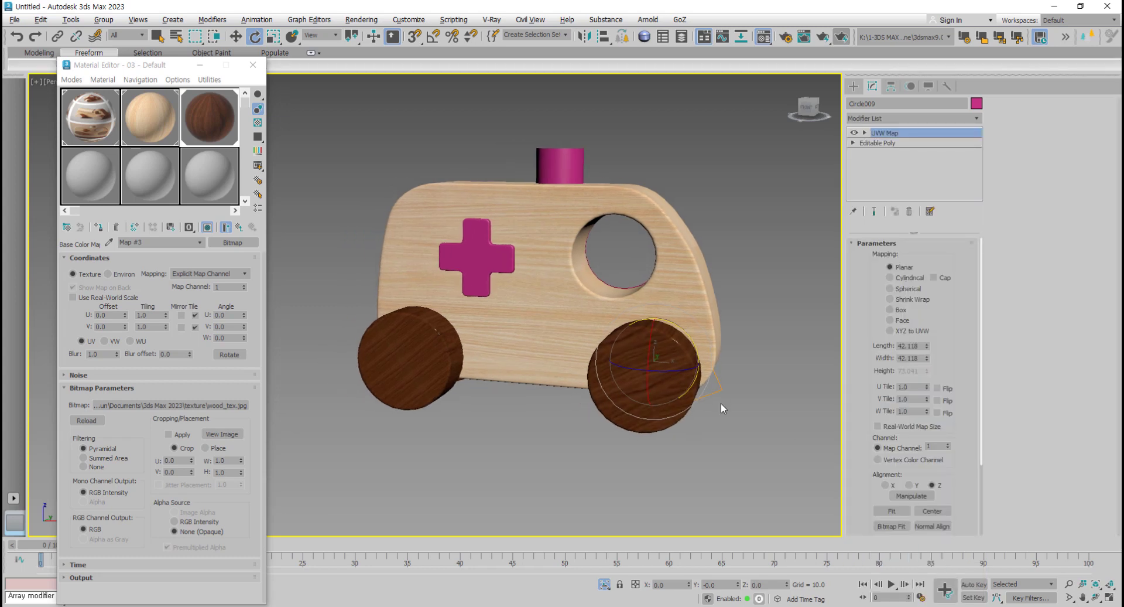
left_click(455, 386)
left_click(419, 361)
scroll(419, 360, "up", 3)
middle_click_drag(419, 360, 427, 356)
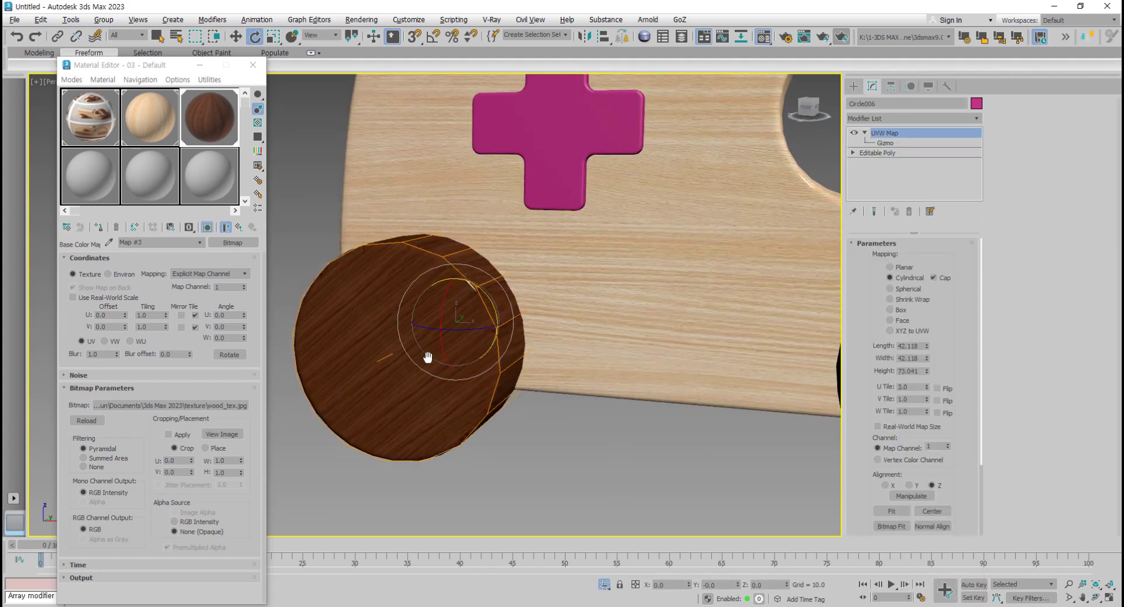
key("w")
scroll(431, 357, "down", 5)
scroll(558, 359, "up", 1)
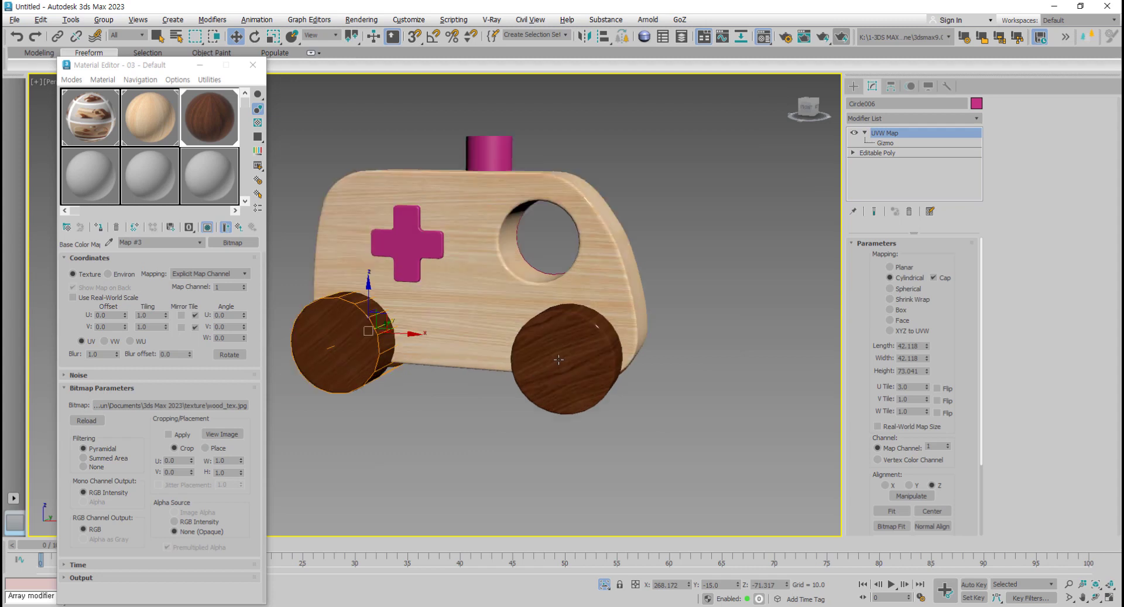
middle_click_drag(588, 374, 618, 379)
Step: Reselect the right wheel and turn on Edged Faces with F4
scroll(965, 489, "down", 1)
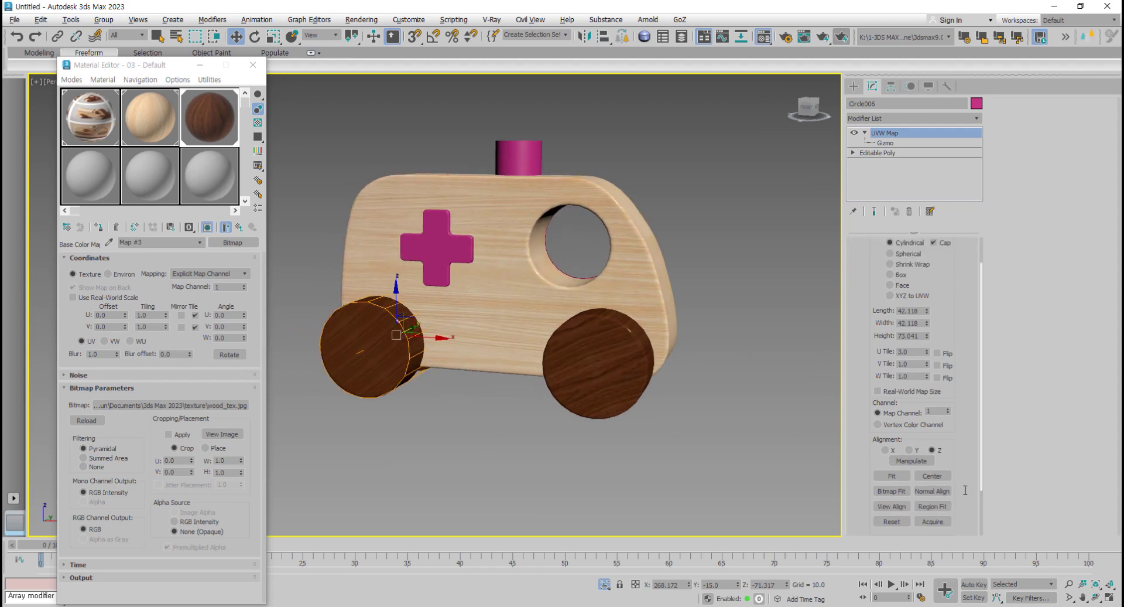
scroll(965, 489, "down", 1)
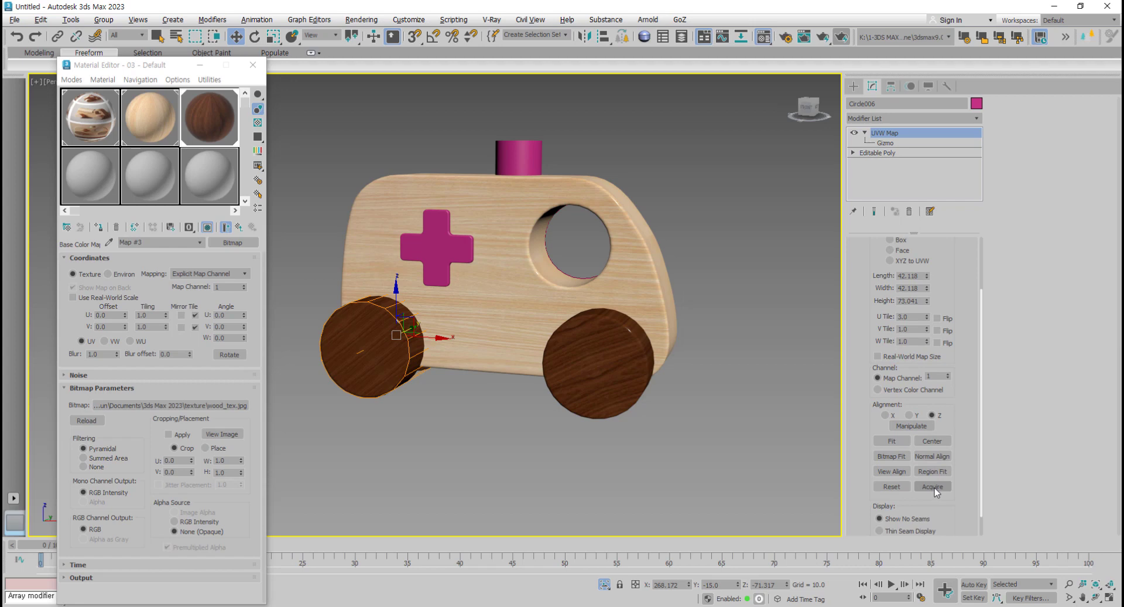
middle_click_drag(299, 343, 359, 358)
scroll(428, 355, "up", 2)
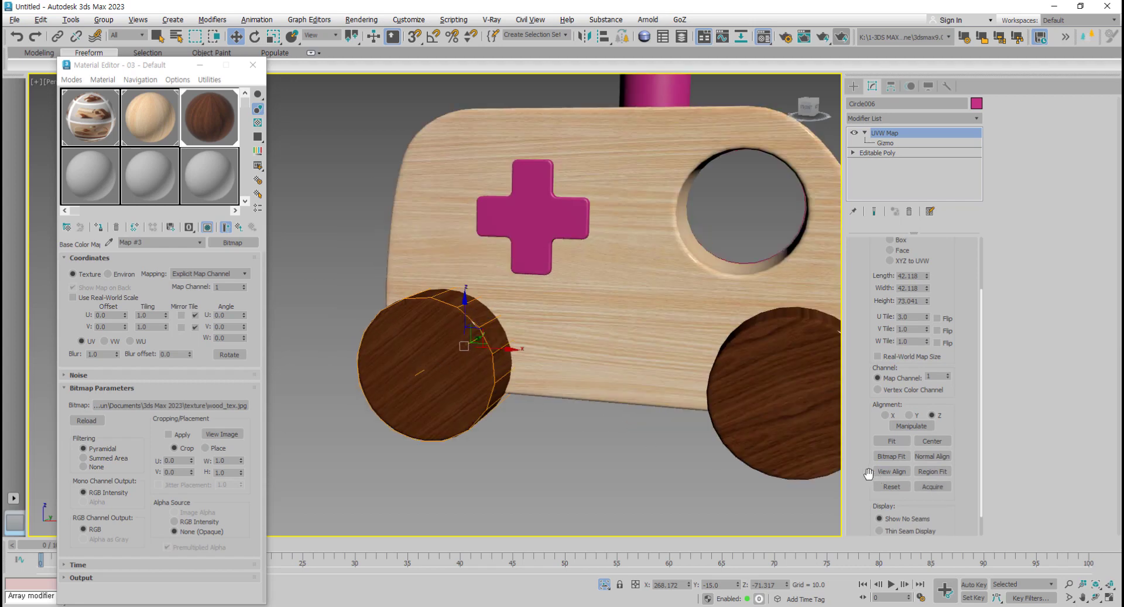
scroll(869, 469, "down", 1)
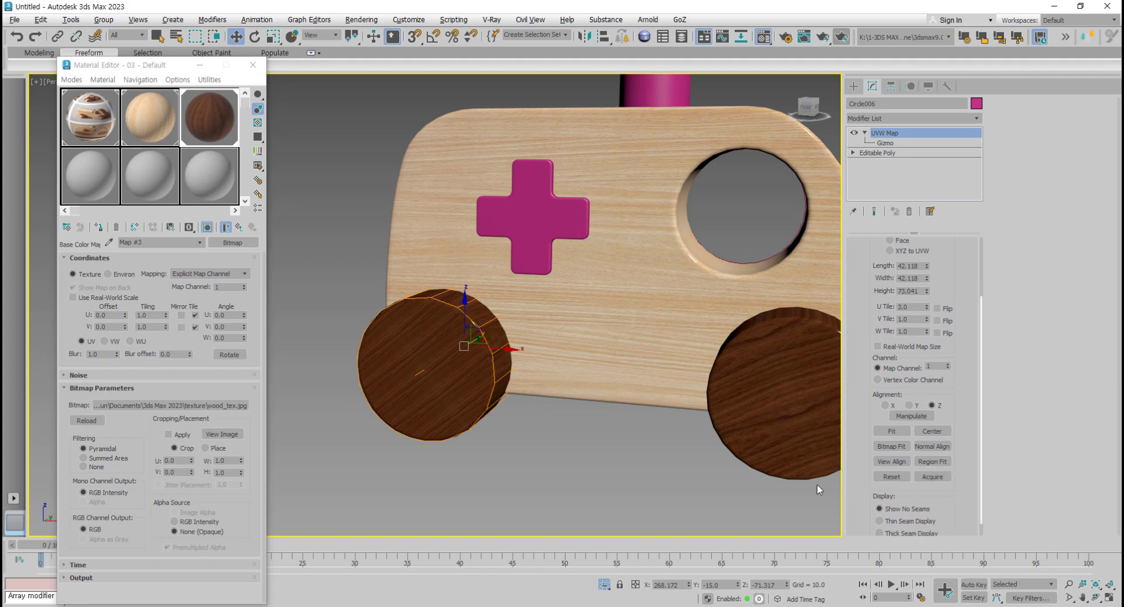
scroll(817, 484, "down", 2)
left_click(666, 439)
middle_click_drag(665, 439, 678, 438)
key("F4")
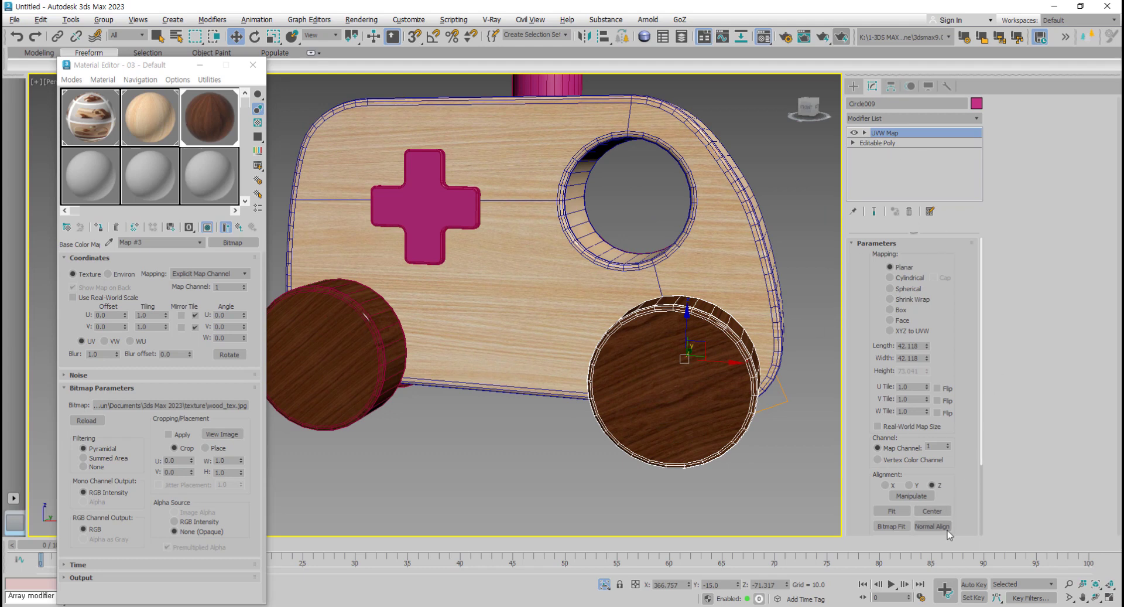
Step: Acquire the left wheel's UVW mapping onto Circle009 and enable Cap on the cylindrical mapping
scroll(962, 460, "down", 2)
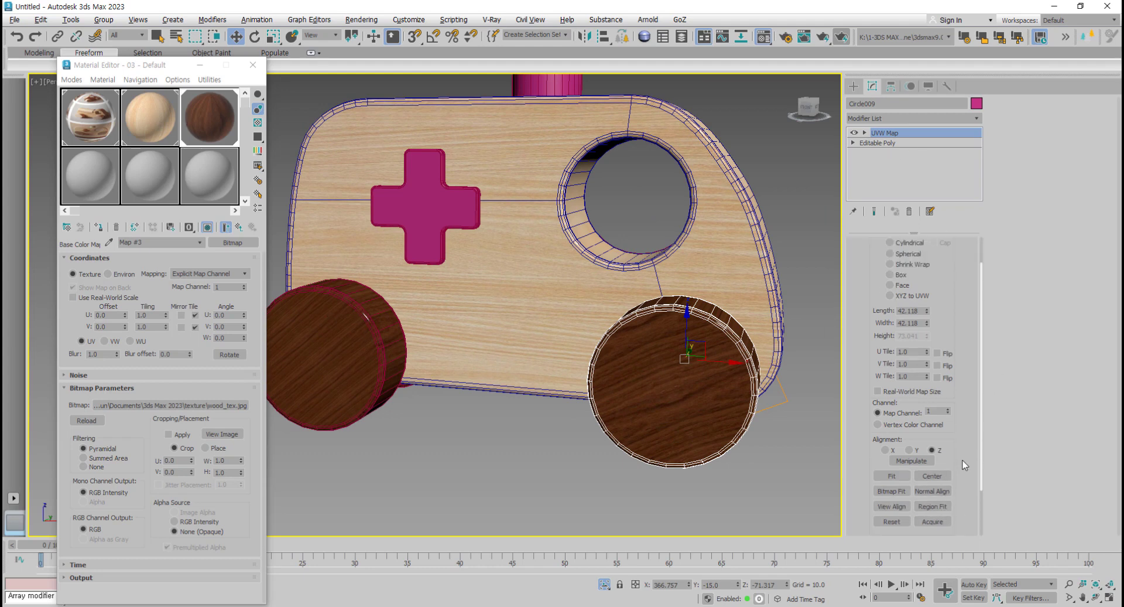
left_click(932, 521)
middle_click_drag(344, 353, 388, 356)
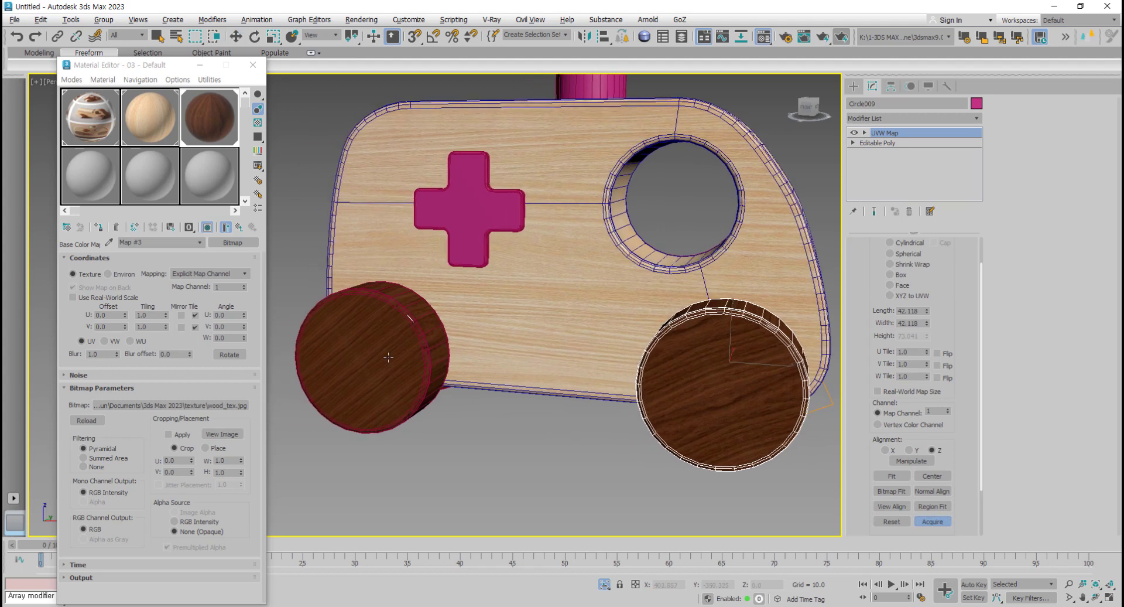
left_click(389, 357)
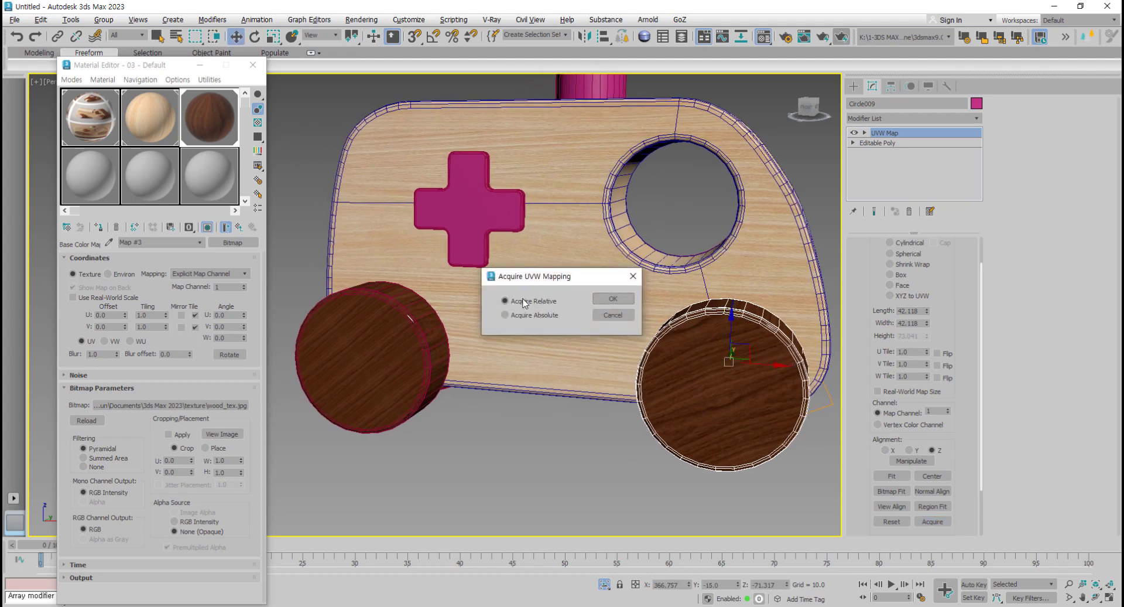
left_click(613, 298)
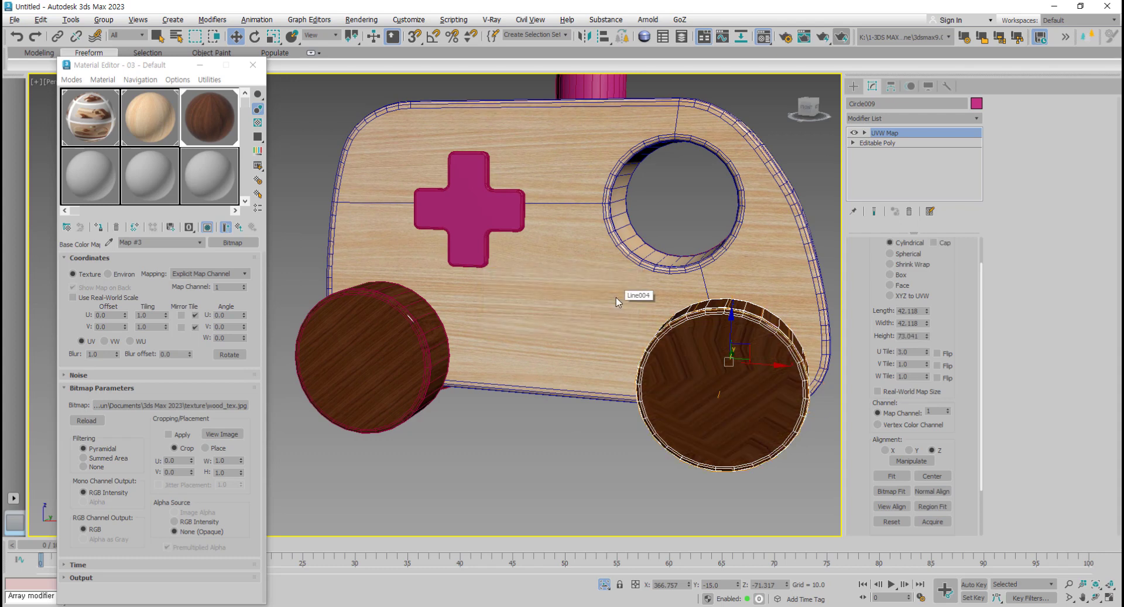
left_click(935, 521)
left_click(374, 351)
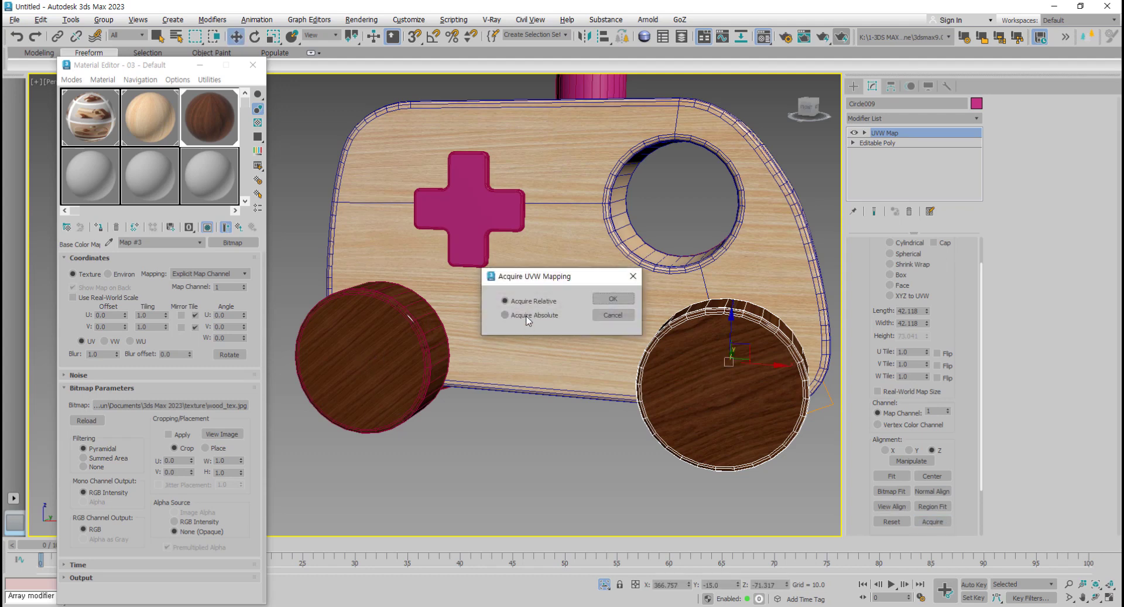
left_click(613, 299)
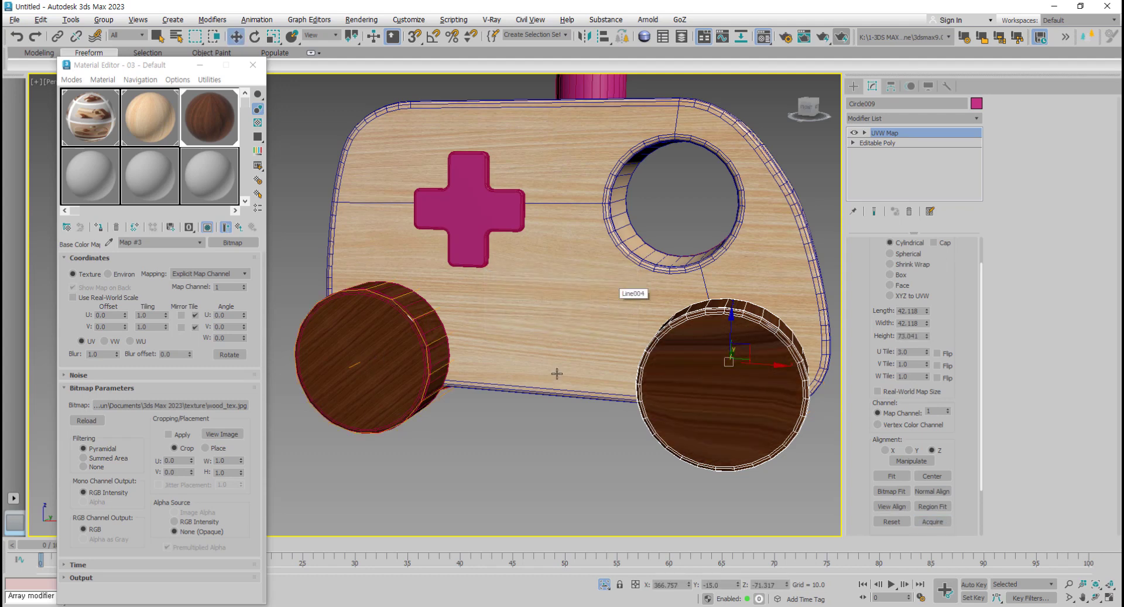
left_click(934, 242)
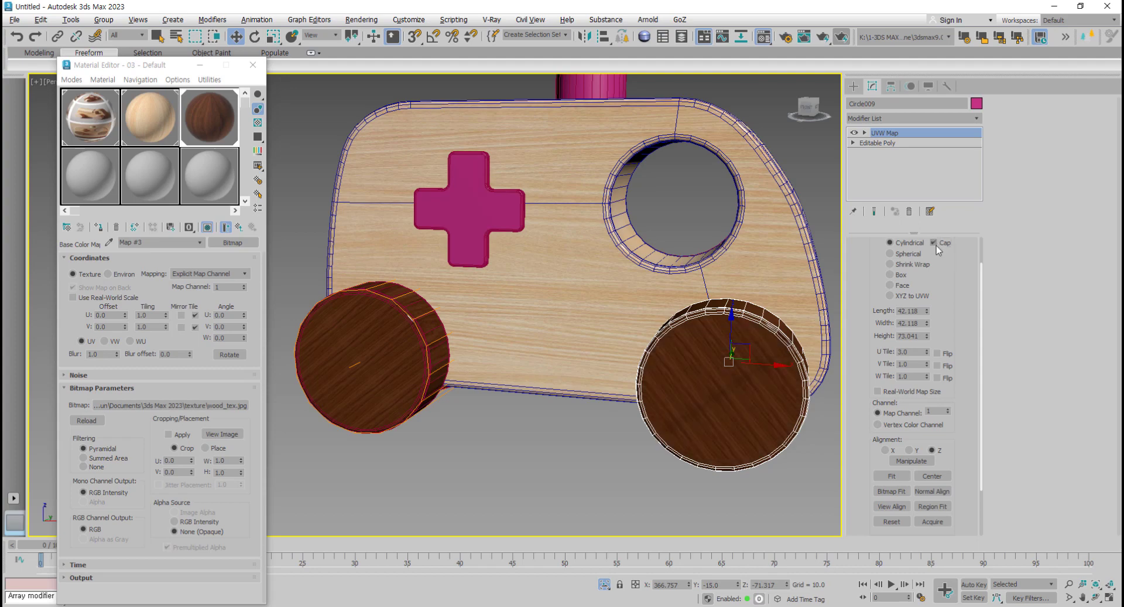
Step: Acquire the left wheel's mapping once more so both wheels match at U Tile 3.0
mouse_move(679, 434)
middle_mouse_down("alt")
mouse_move(590, 439)
mouse_move(647, 476)
mouse_move(673, 447)
middle_mouse_up("alt")
left_click(932, 521)
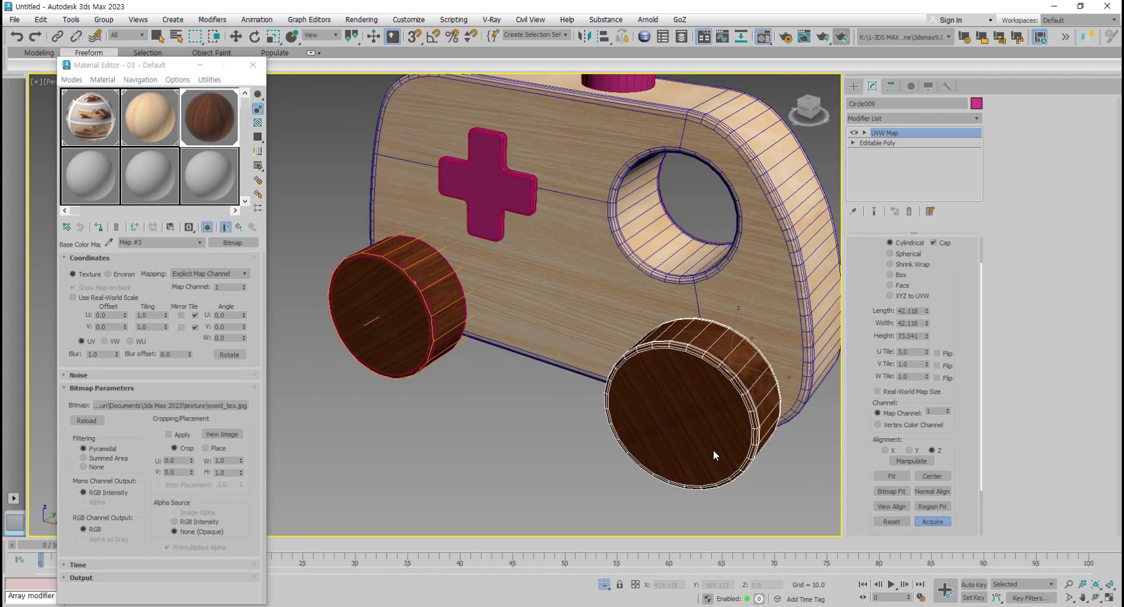
left_click(415, 310)
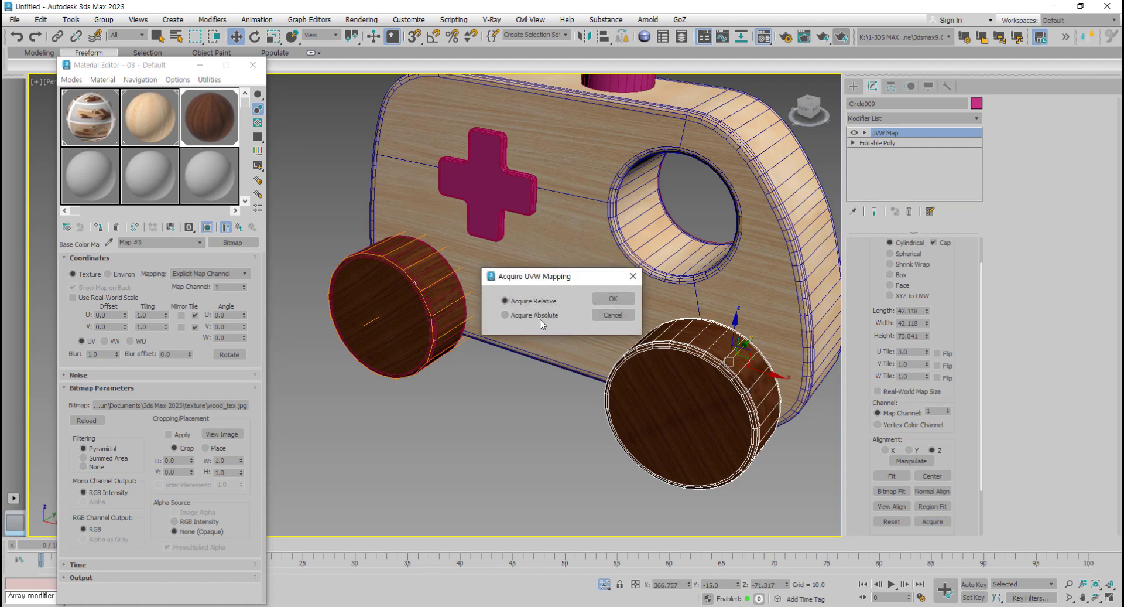
left_click(608, 299)
Step: Select each wheel in turn and orbit to a near-front view to compare their mapping
mouse_move(584, 402)
middle_mouse_down("alt")
mouse_move(595, 377)
mouse_move(542, 370)
mouse_move(531, 446)
mouse_move(598, 417)
middle_mouse_up("alt")
left_click(560, 417)
left_click(317, 435)
scroll(318, 435, "down", 3)
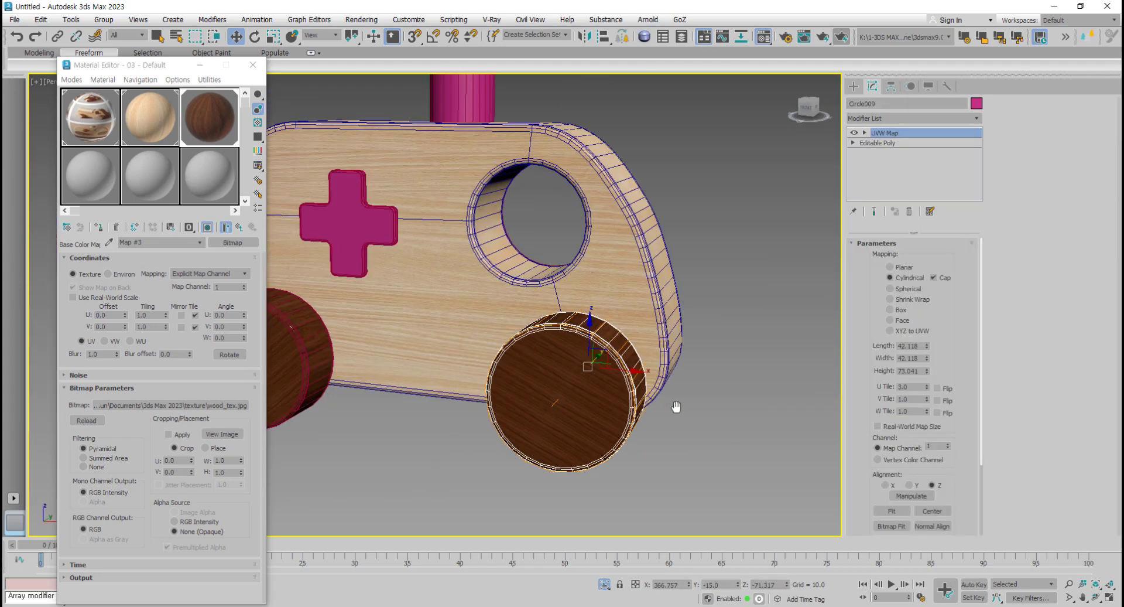
mouse_move(672, 401)
middle_mouse_down("alt")
mouse_move(703, 394)
mouse_move(574, 412)
mouse_move(599, 402)
middle_mouse_up("alt")
scroll(703, 394, "down", 2)
left_click(728, 351)
mouse_move(728, 351)
middle_mouse_down("alt")
mouse_move(616, 427)
mouse_move(579, 415)
middle_mouse_up("alt")
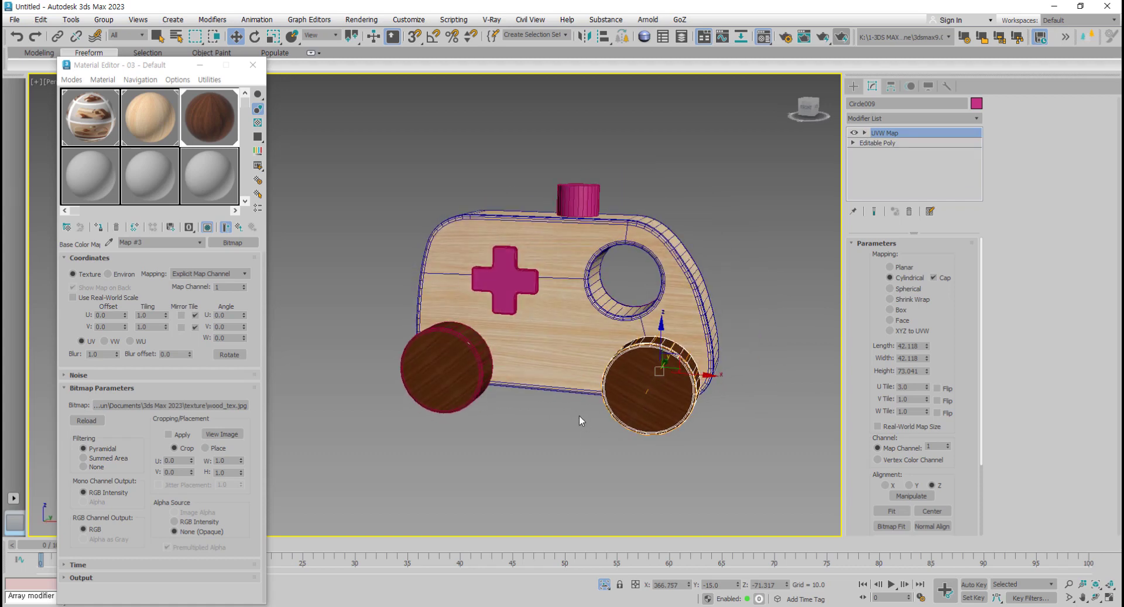
scroll(578, 415, "up", 4)
Step: Give the cross Rectangle002 the dark wood material and a UVW Map modifier
left_click(526, 360)
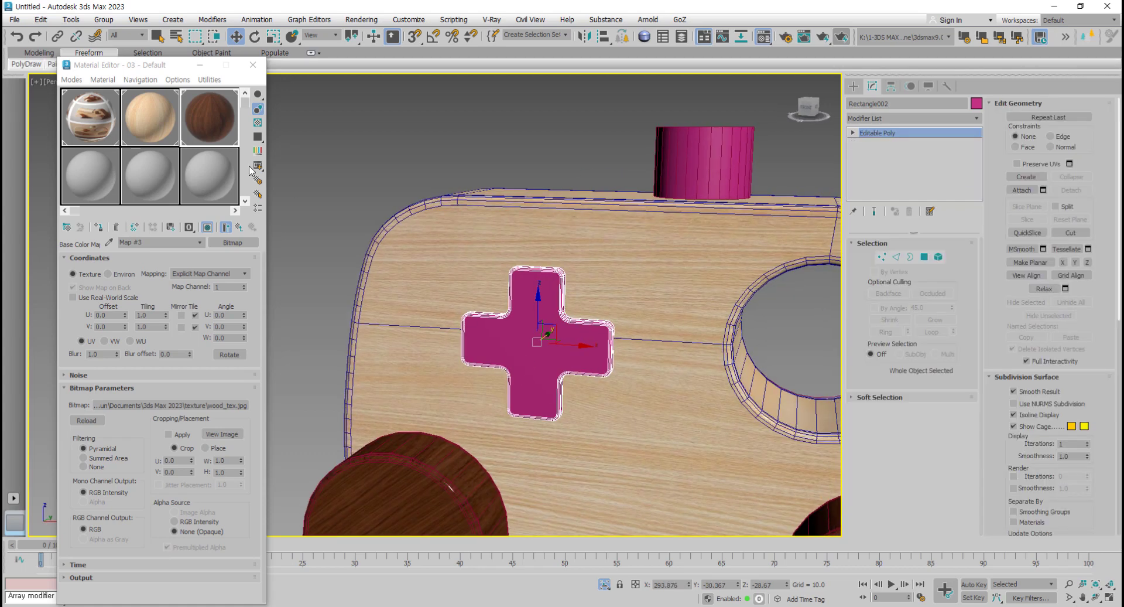
left_click(98, 227)
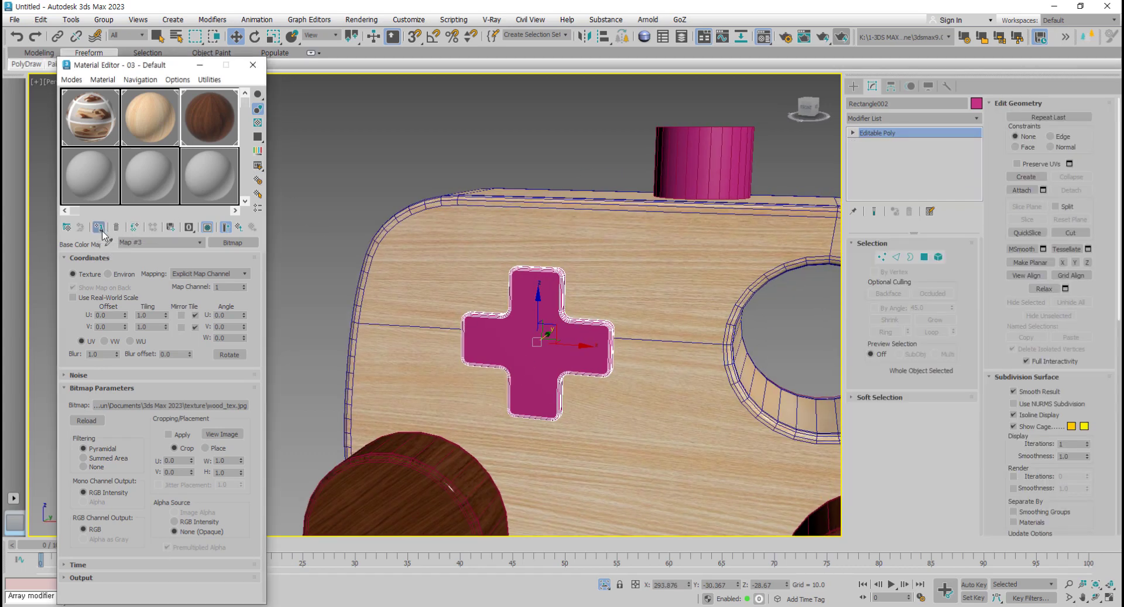
left_click(975, 119)
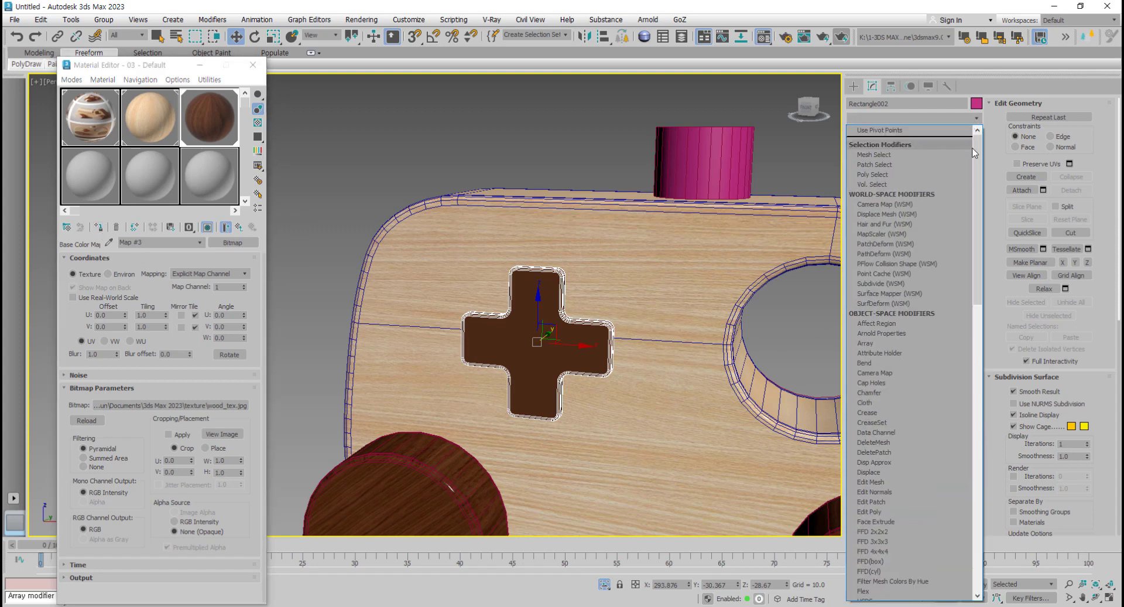
left_click_drag(979, 275, 997, 597)
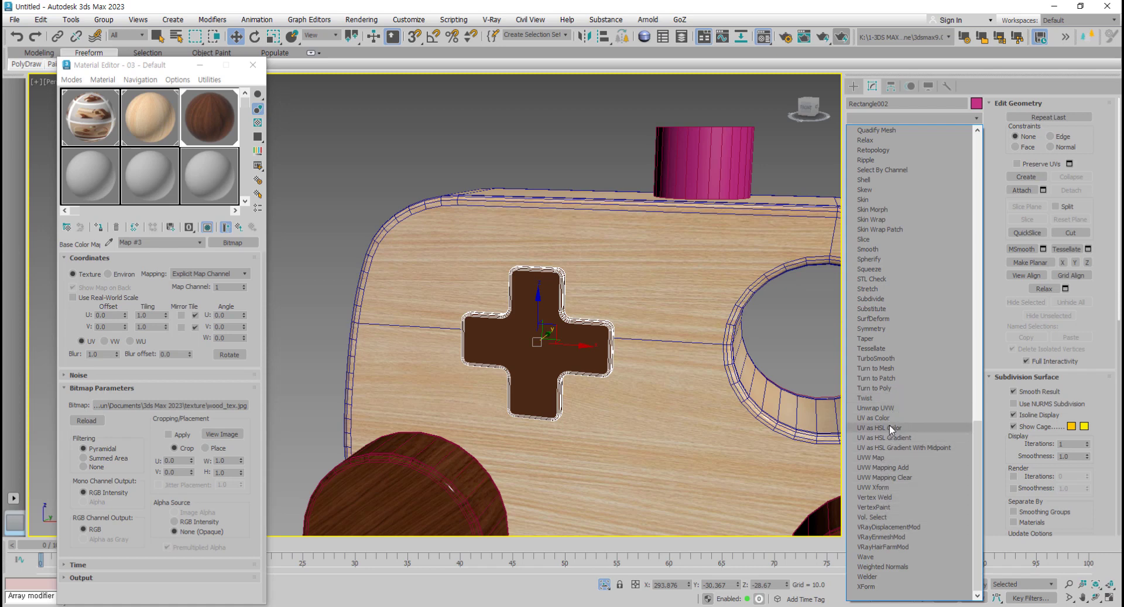
left_click(883, 457)
Step: Set the cross's planar mapping U Tile to 2.0
scroll(822, 399, "up", 3)
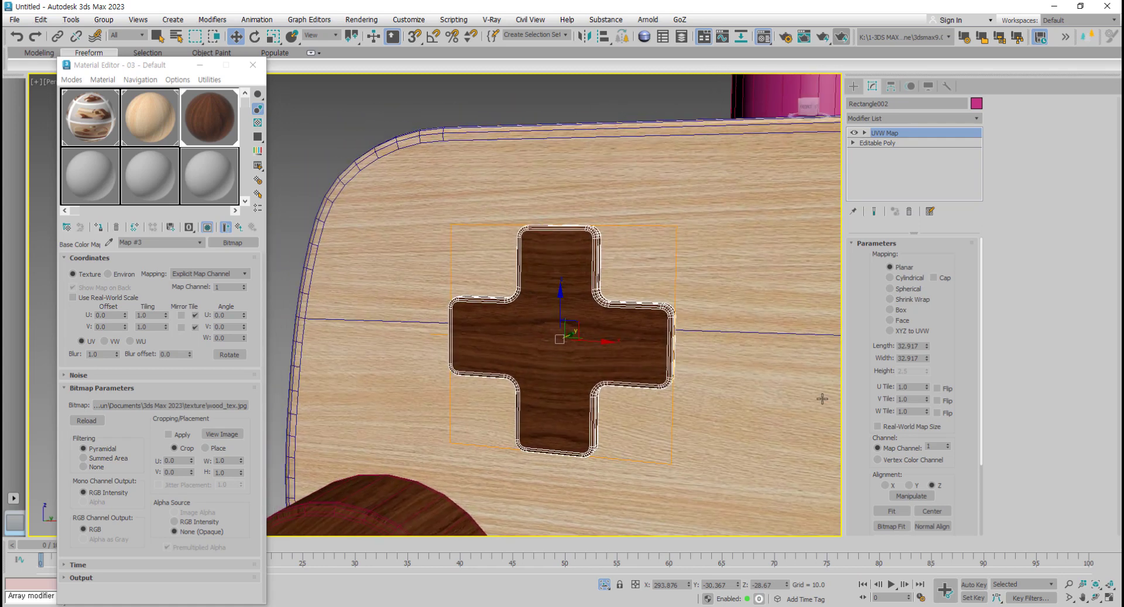
left_click_drag(927, 385, 928, 334)
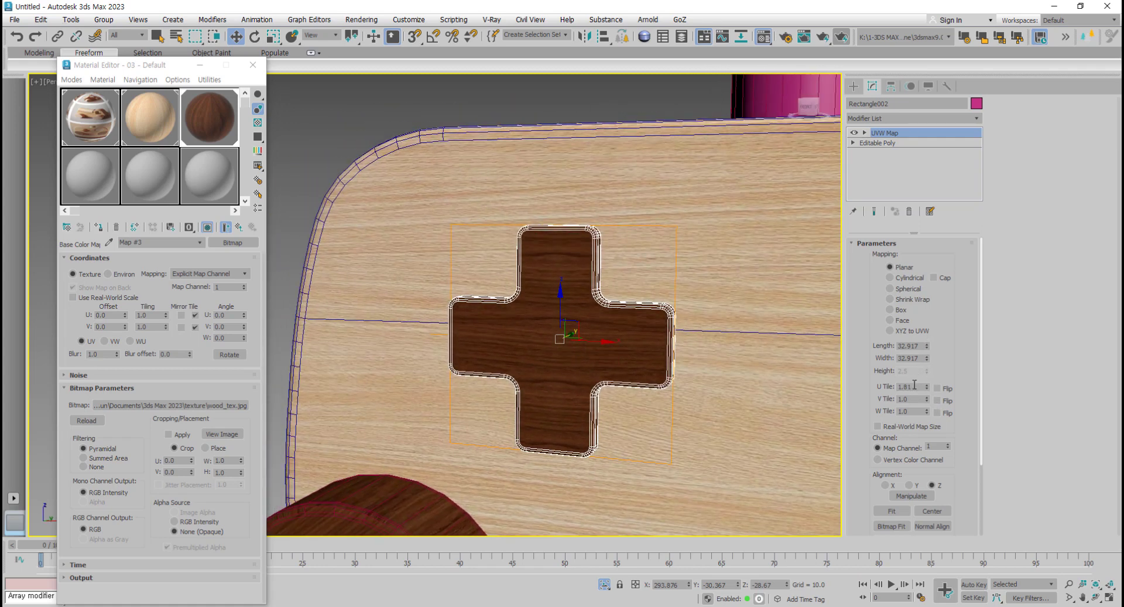
type("2")
key("Return")
scroll(826, 395, "down", 3)
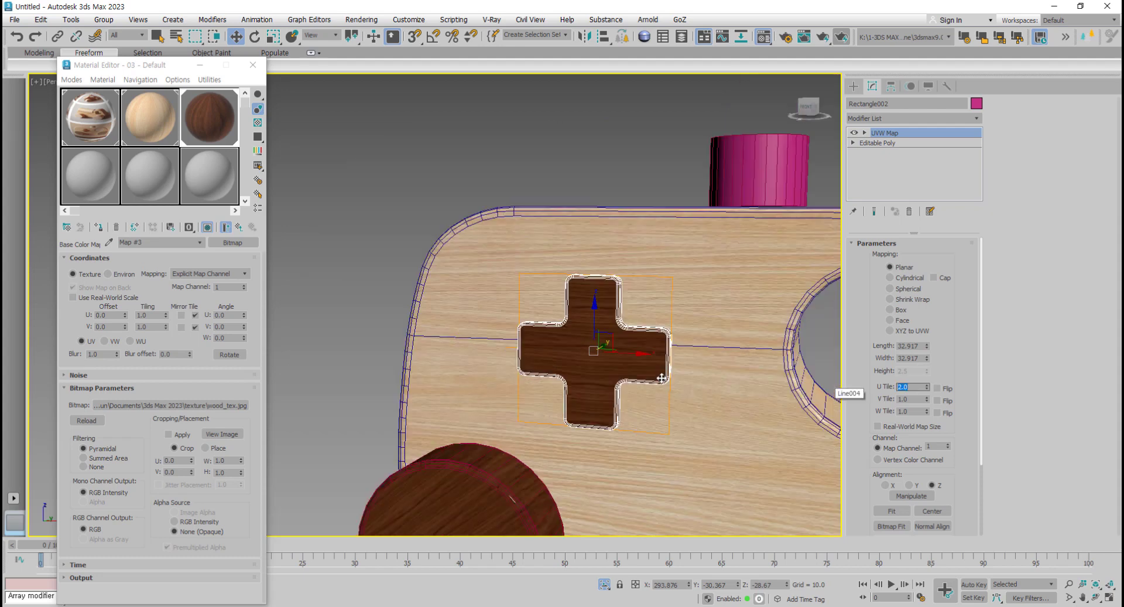
scroll(826, 395, "down", 3)
scroll(712, 409, "down", 2)
middle_click_drag(622, 369, 556, 386, "alt")
scroll(574, 373, "up", 3)
left_click(606, 359)
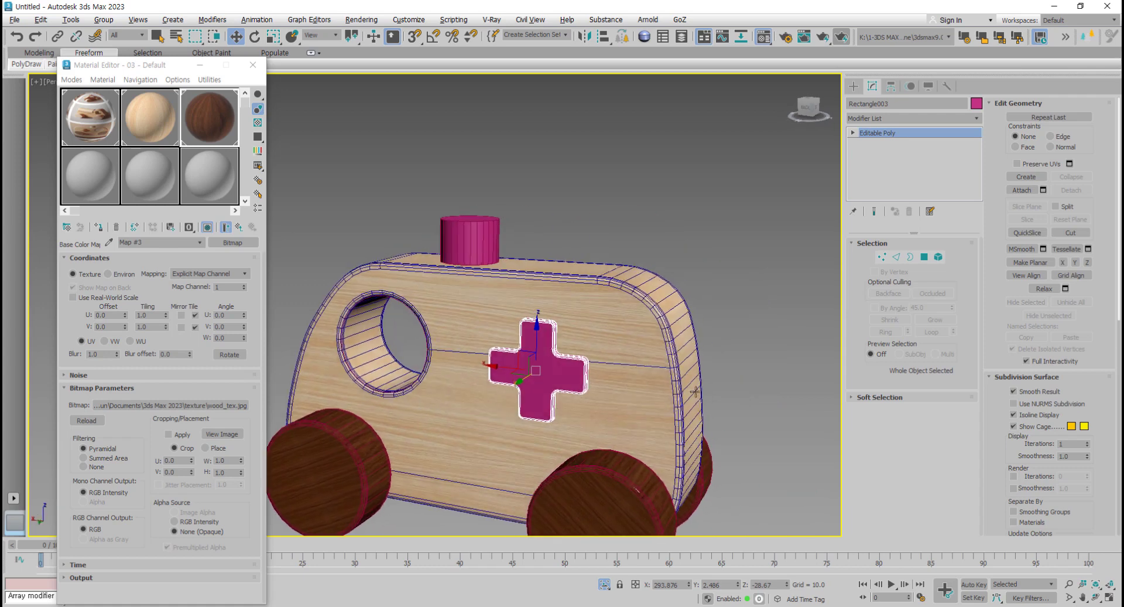
Step: Give the second cross Rectangle003 the dark wood material and a UVW Map modifier
scroll(556, 386, "up", 3)
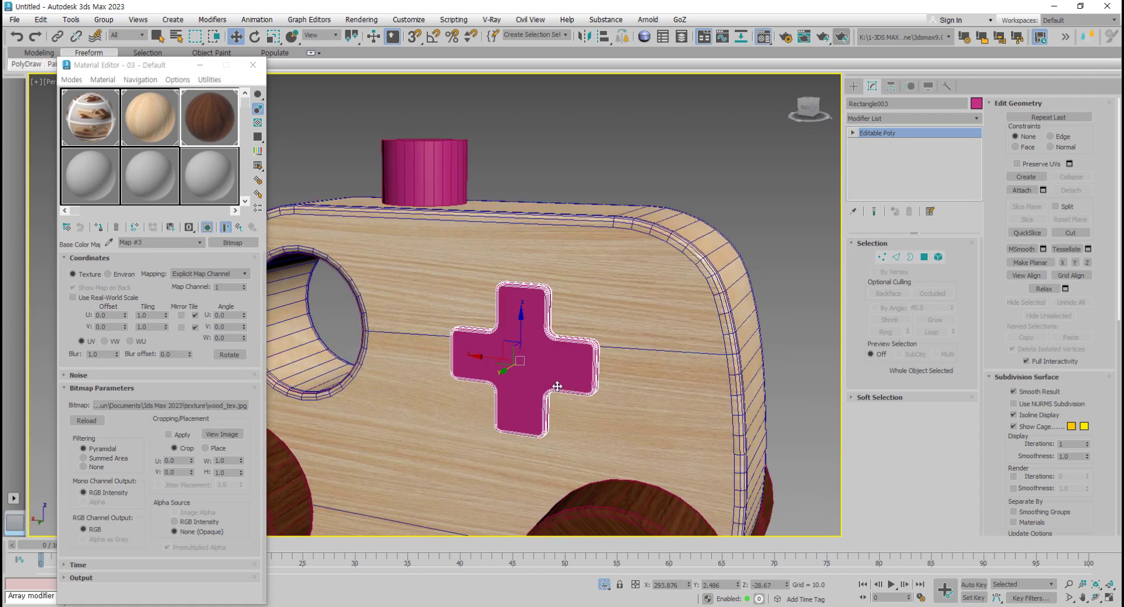
left_click(99, 227)
middle_click_drag(558, 360, 566, 353)
left_click(976, 118)
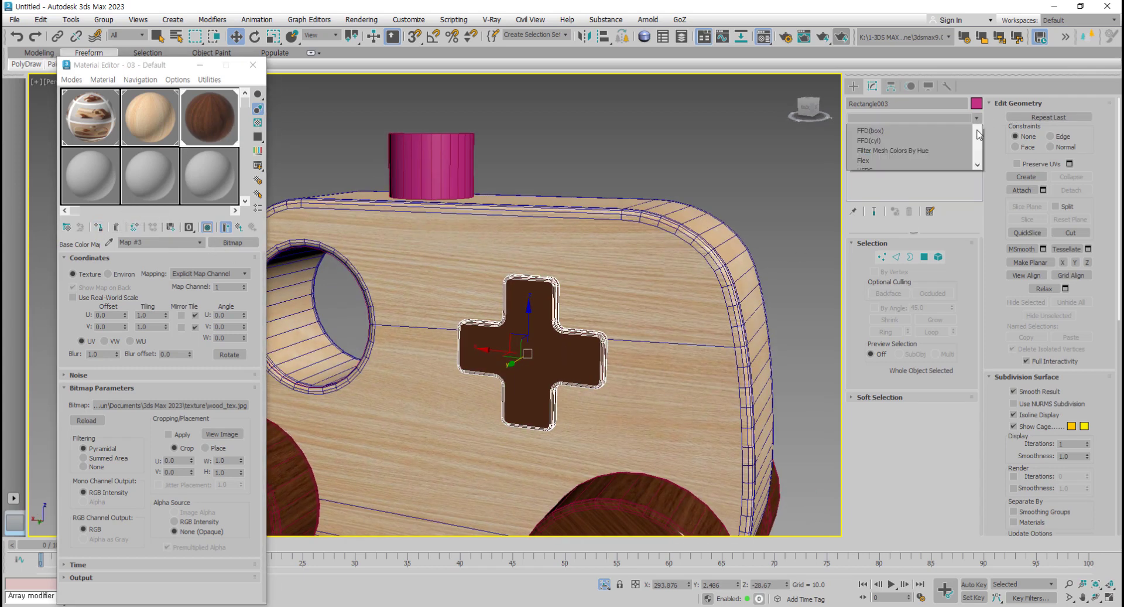
scroll(913, 351, "down", 10)
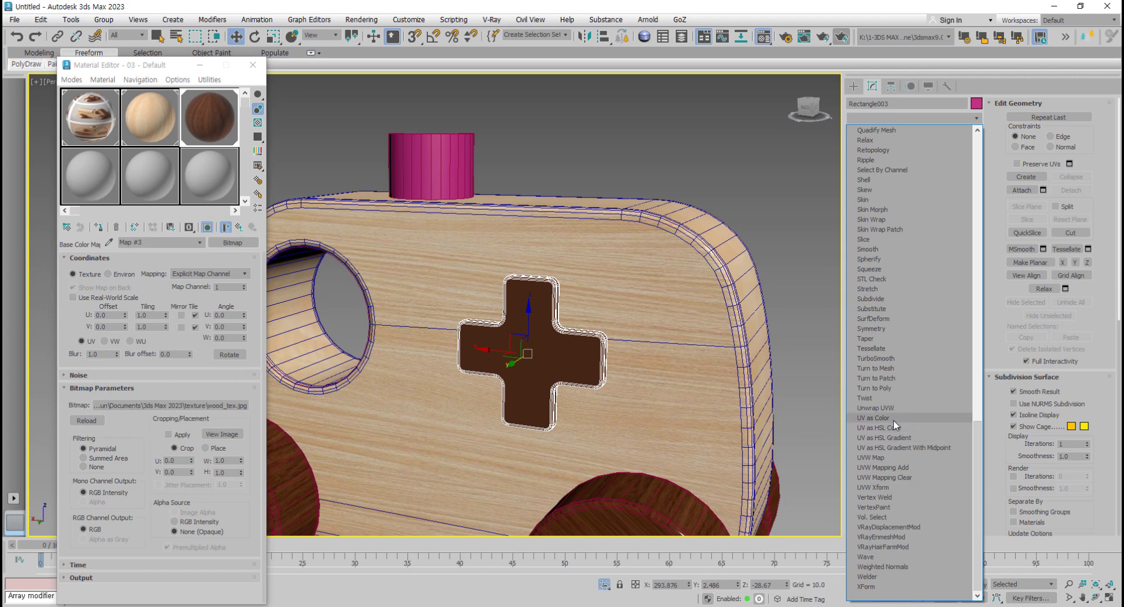
left_click(897, 456)
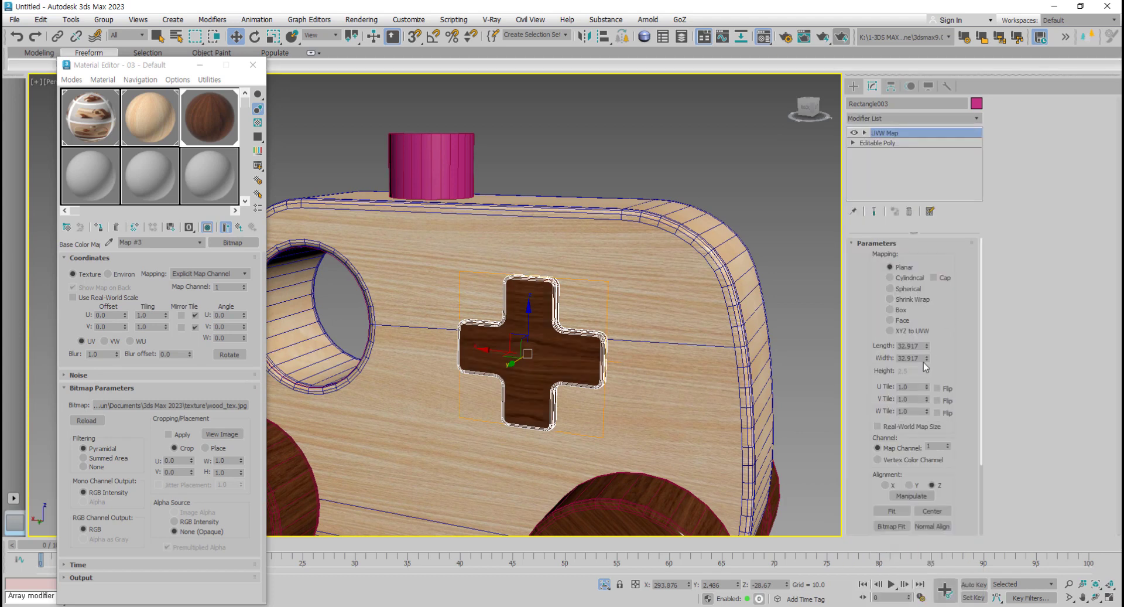
Step: Set the second cross's U Tile to 2.0 and zoom around the car to check it
type("2")
key("Return")
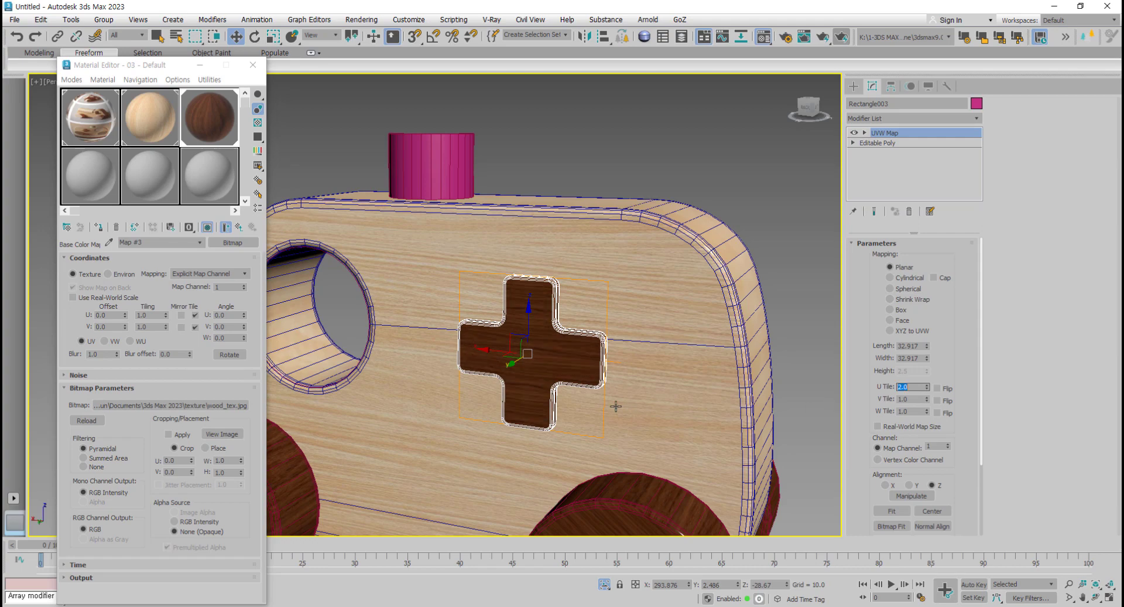
middle_click_drag(615, 404, 538, 381, "alt")
left_click(539, 382)
key("z")
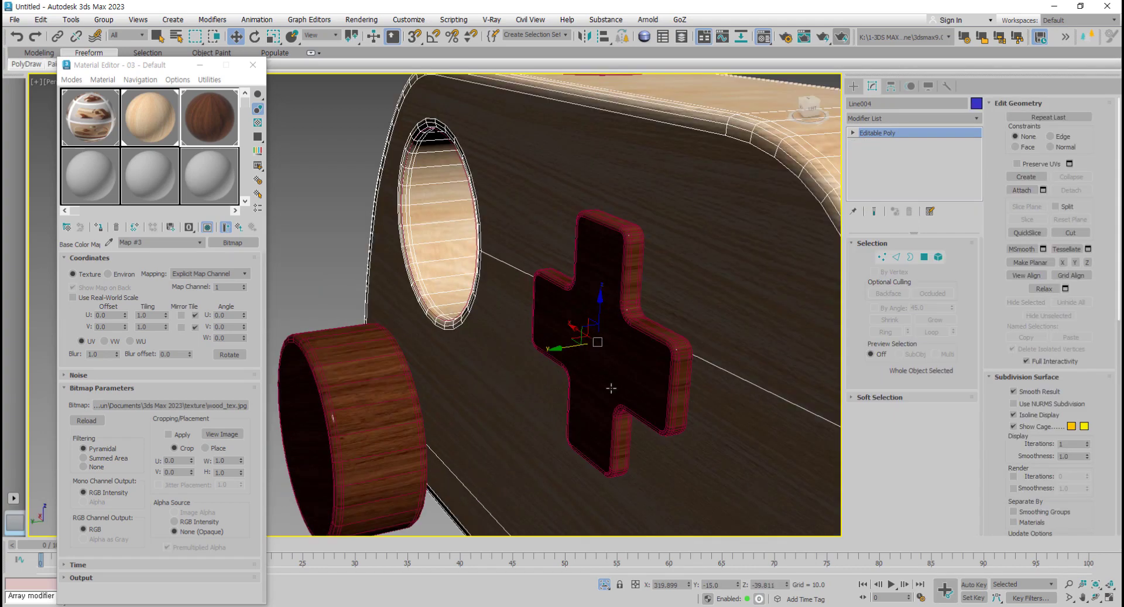
scroll(713, 382, "up", 2)
key("shift+z")
key("ctrl+z")
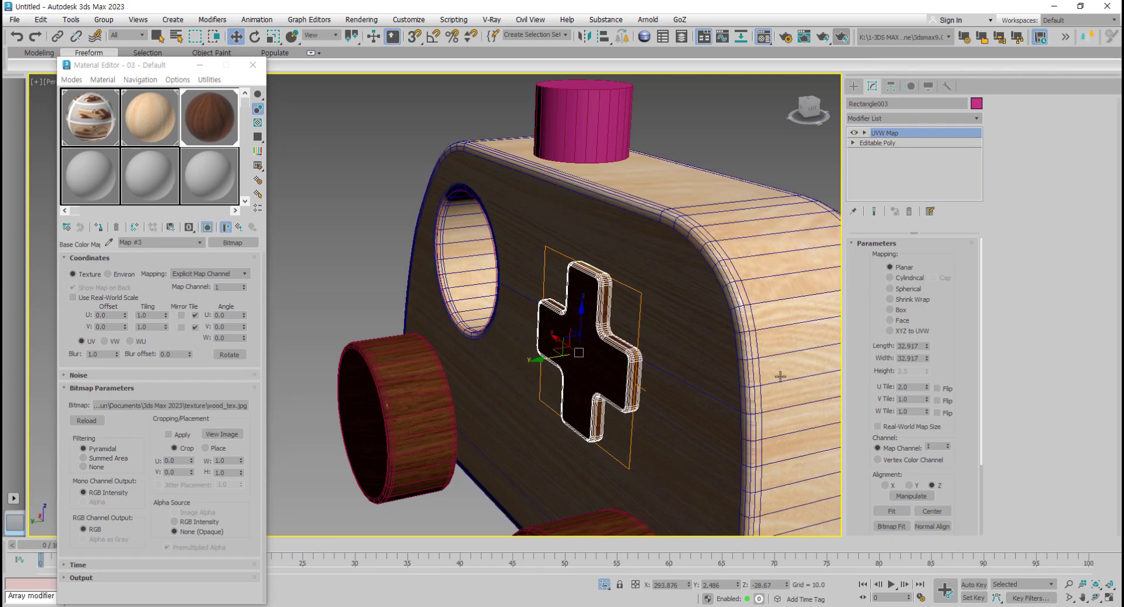
scroll(763, 325, "down", 2)
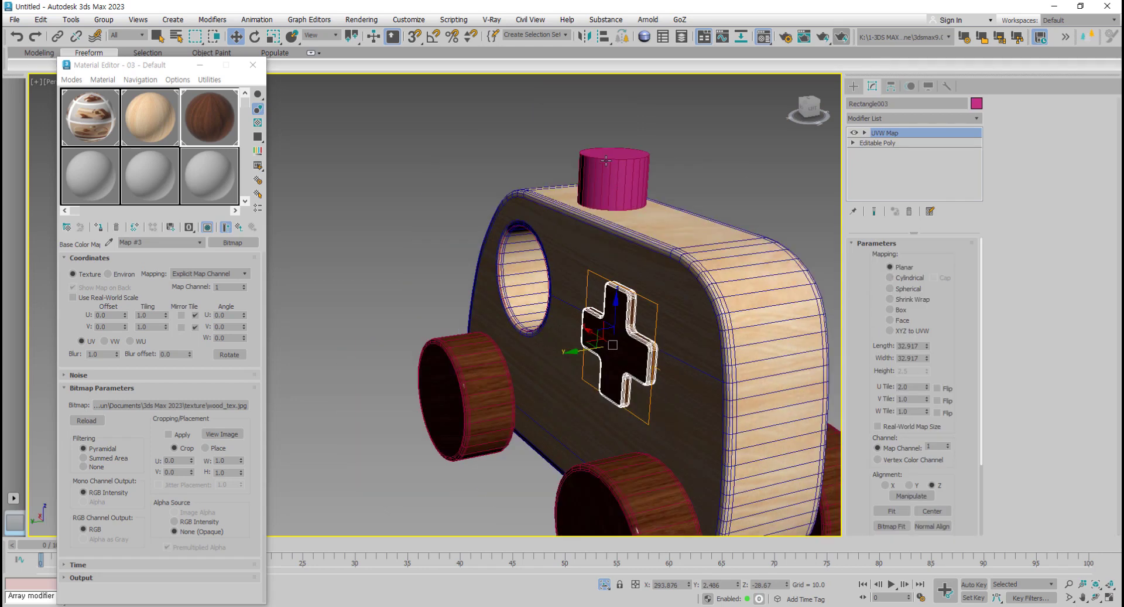
left_click(606, 160)
Step: Add a Chamfer modifier to siren Circle002 with Inset on and Smoothing Threshold 100
scroll(595, 293, "up", 3)
scroll(595, 339, "up", 3)
scroll(597, 354, "up", 2)
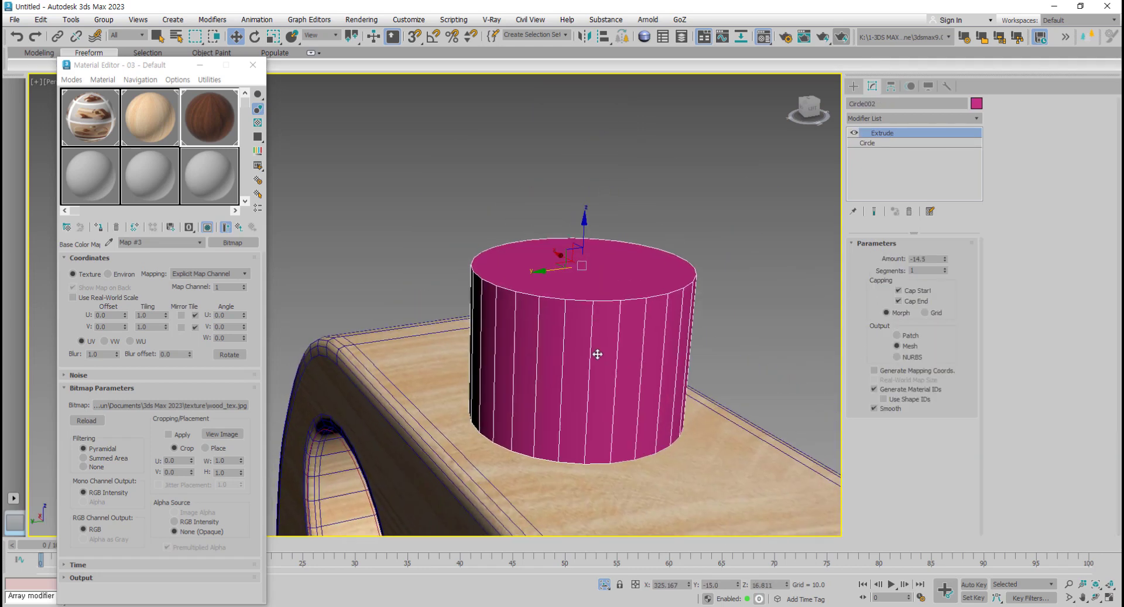
middle_click_drag(597, 354, 600, 388, "alt")
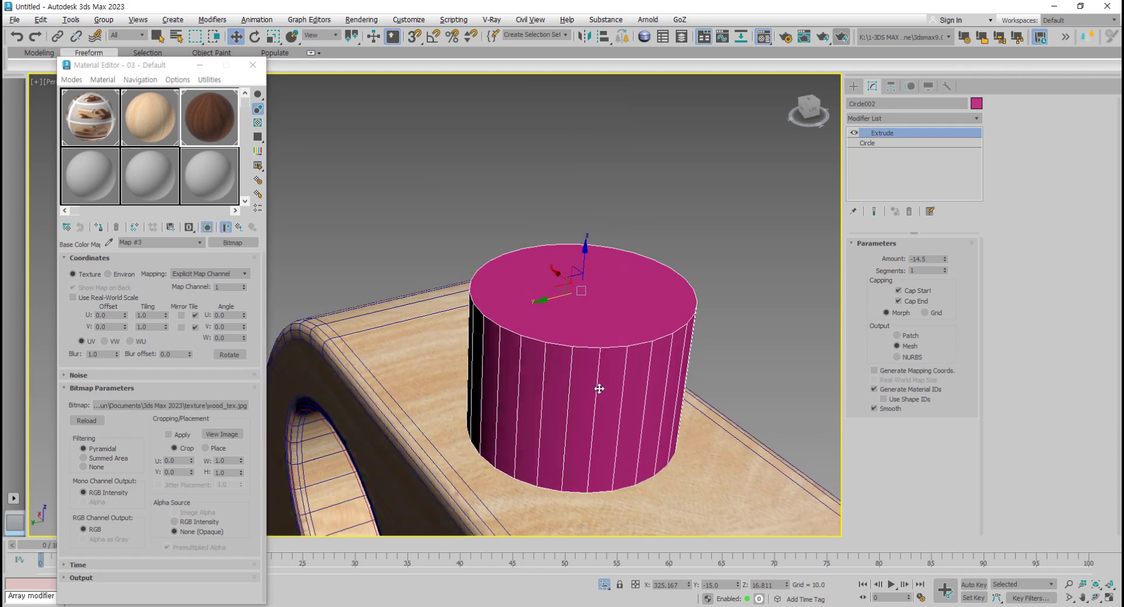
left_click(977, 119)
scroll(948, 458, "down", 3)
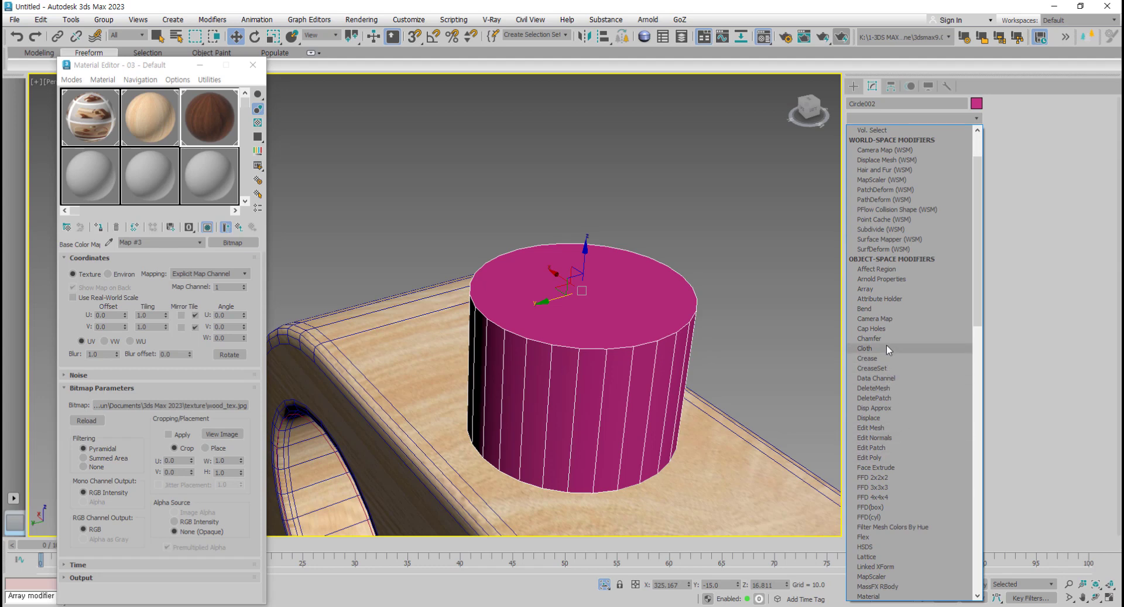
left_click(872, 338)
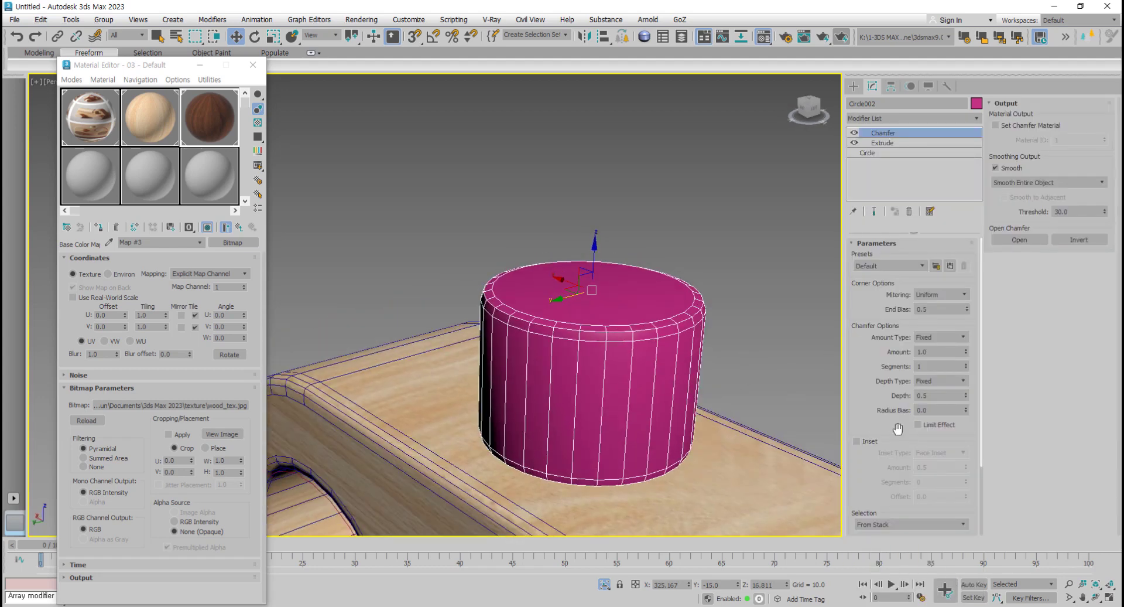
left_click(856, 441)
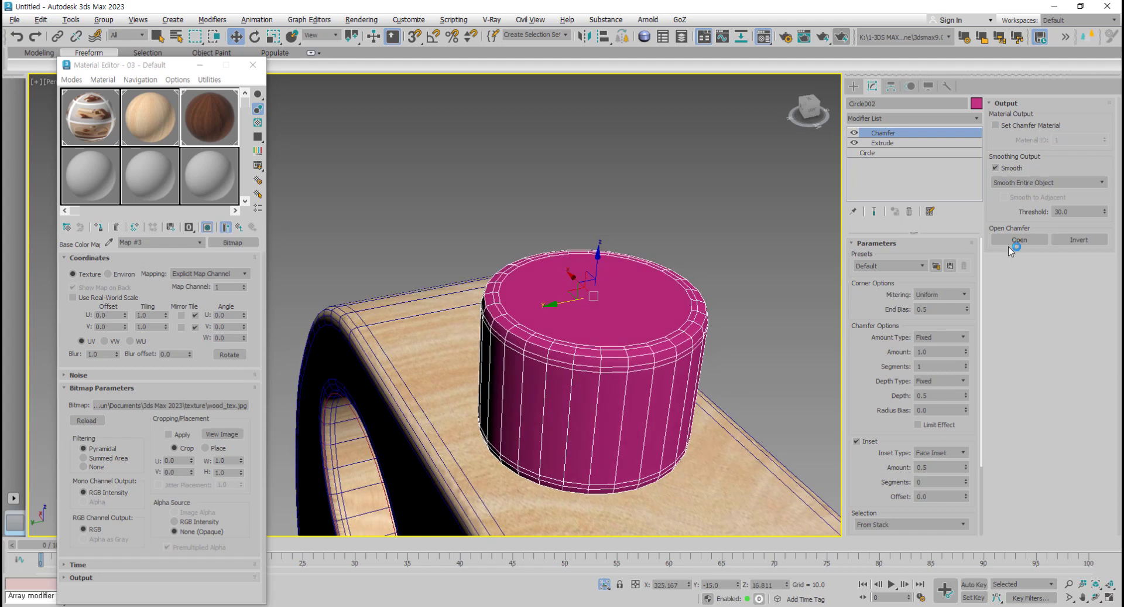
left_click(1070, 211)
type("100")
key("Return")
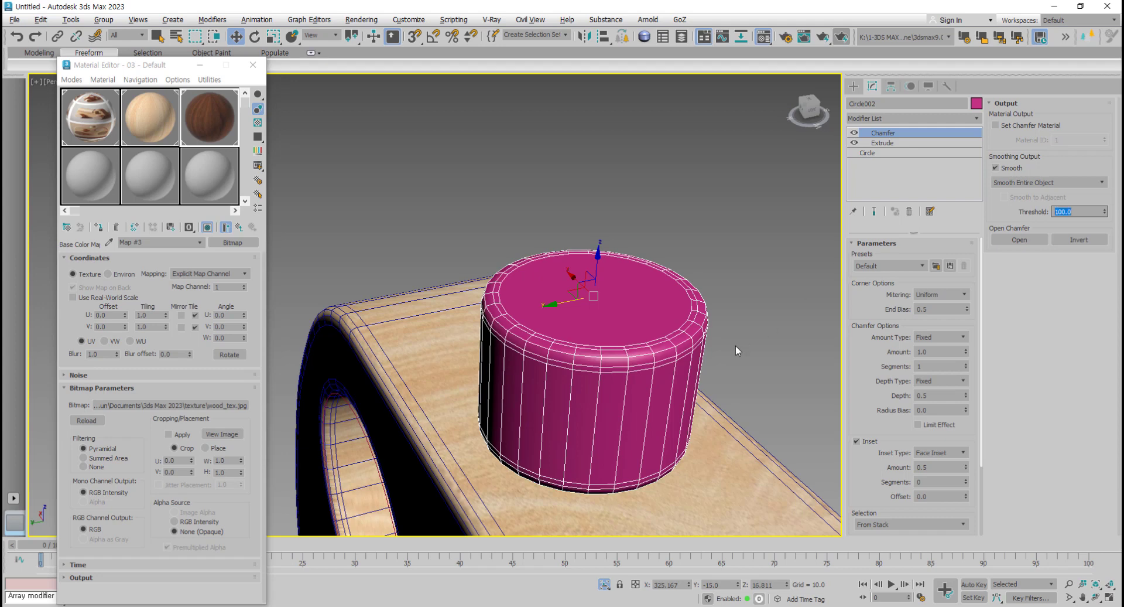
middle_click_drag(735, 345, 711, 342, "alt")
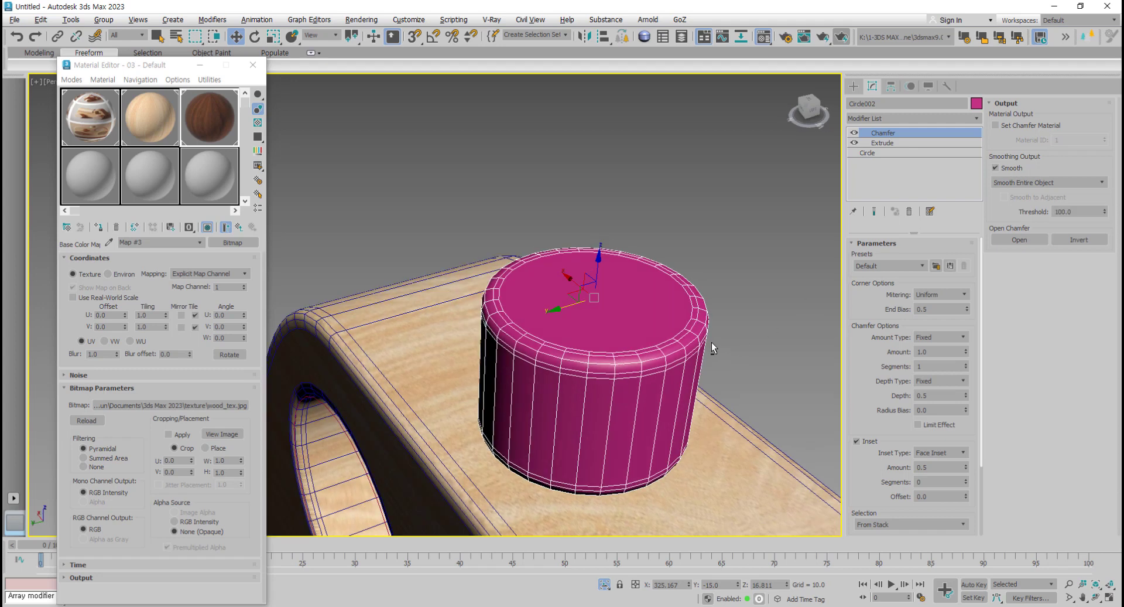
Step: Give the siren dark wood and a capped cylindrical UVW Map with U Tile 2.97
left_click(136, 228)
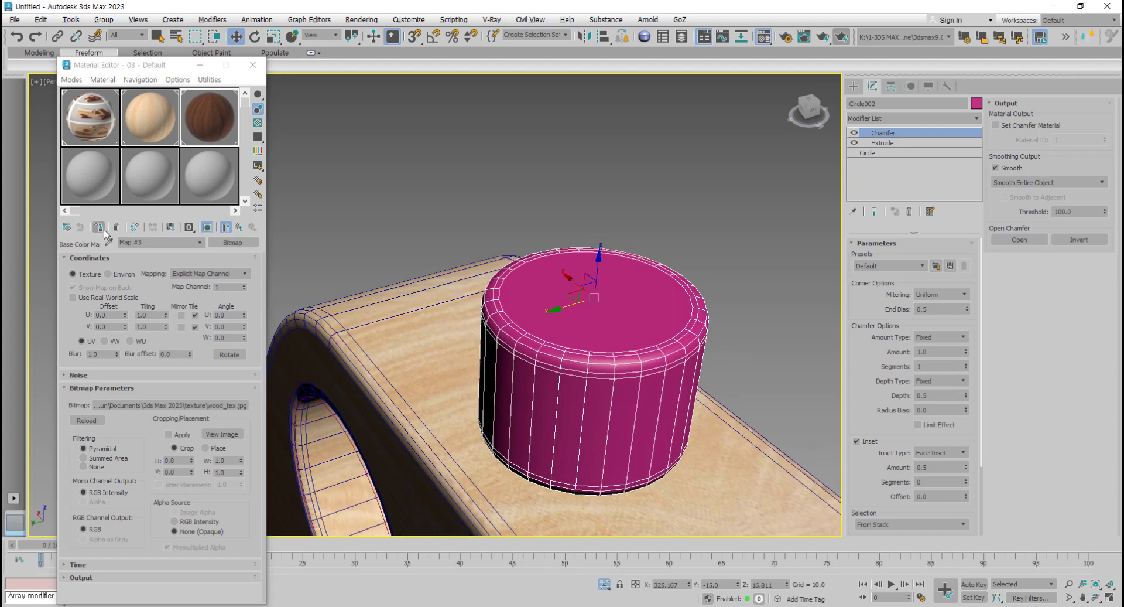
left_click(976, 118)
scroll(929, 478, "down", 10)
scroll(929, 478, "down", 5)
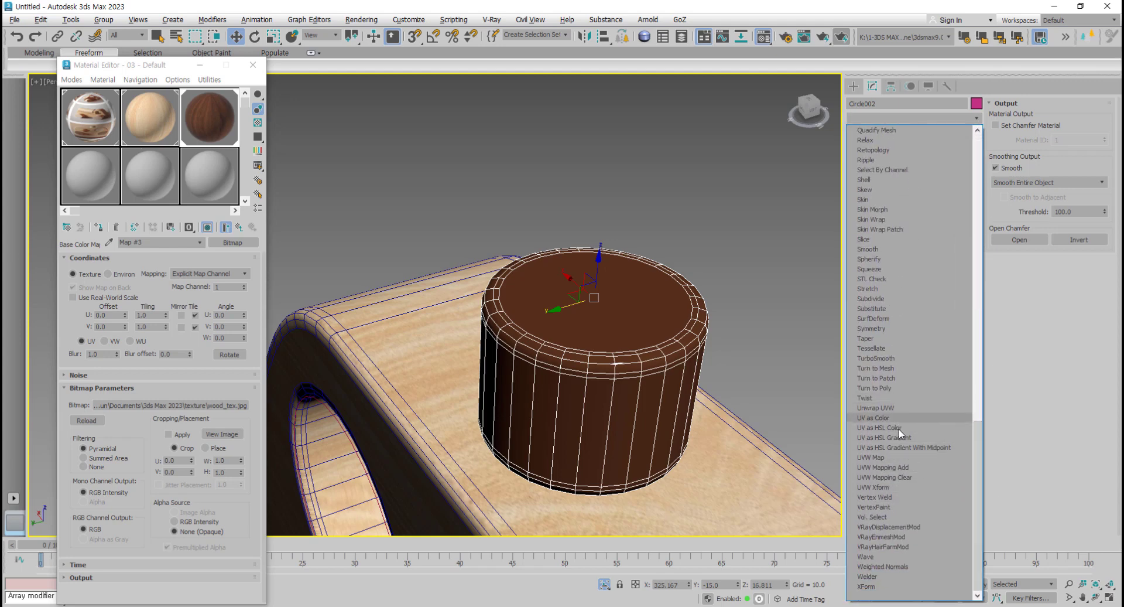
left_click(892, 457)
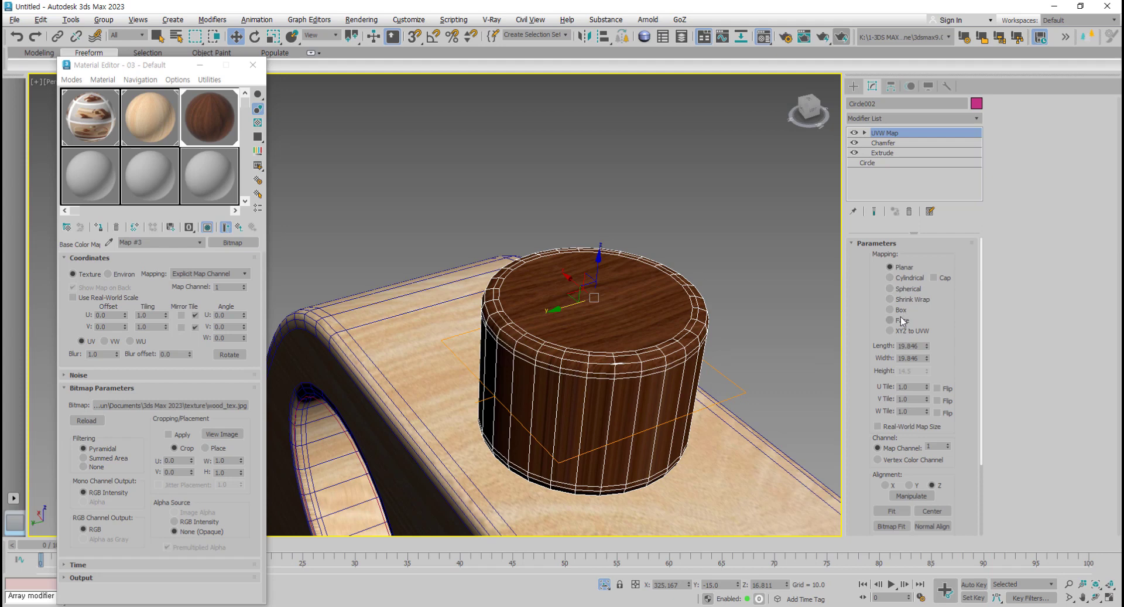
left_click(898, 280)
left_click(934, 277)
middle_click_drag(717, 356, 728, 350)
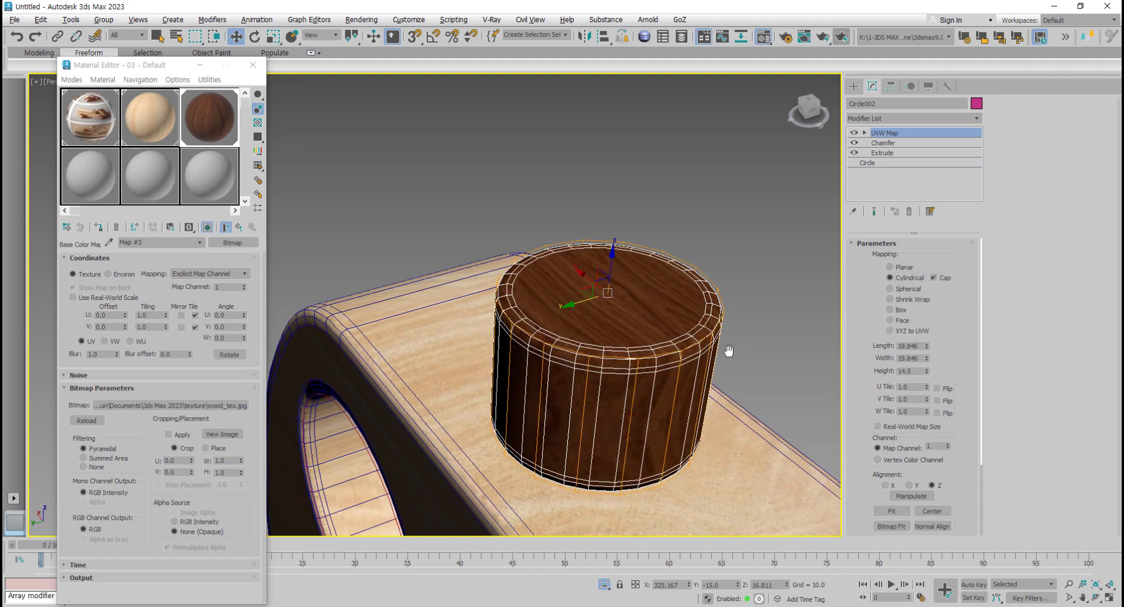
scroll(715, 386, "up", 3)
left_click_drag(929, 386, 939, 288)
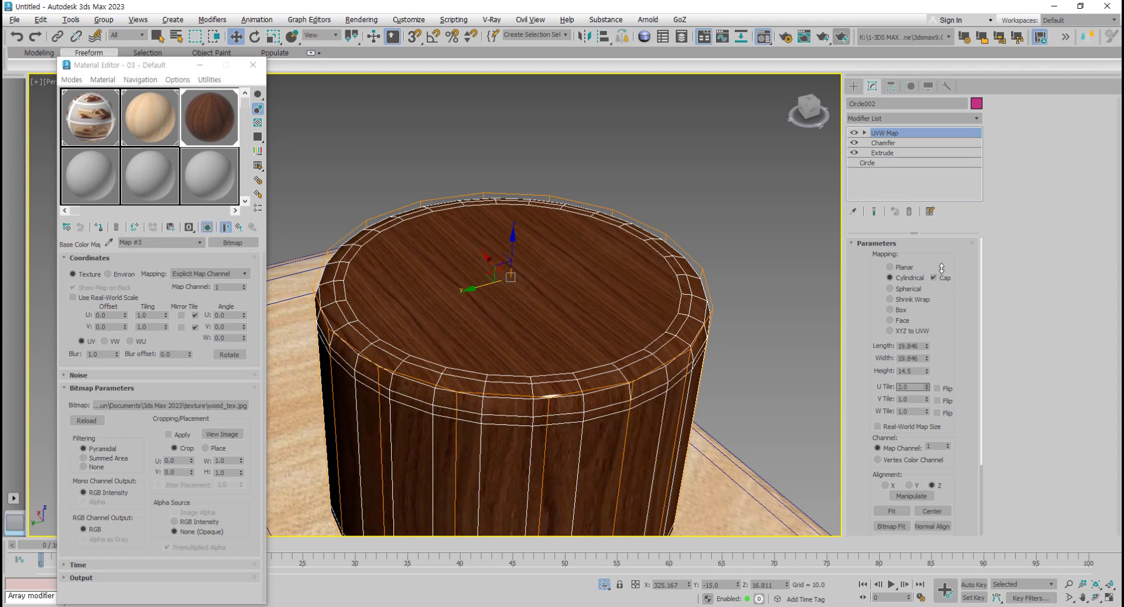
left_click_drag(939, 289, 942, 269)
middle_click_drag(558, 353, 622, 267)
scroll(622, 267, "down", 3)
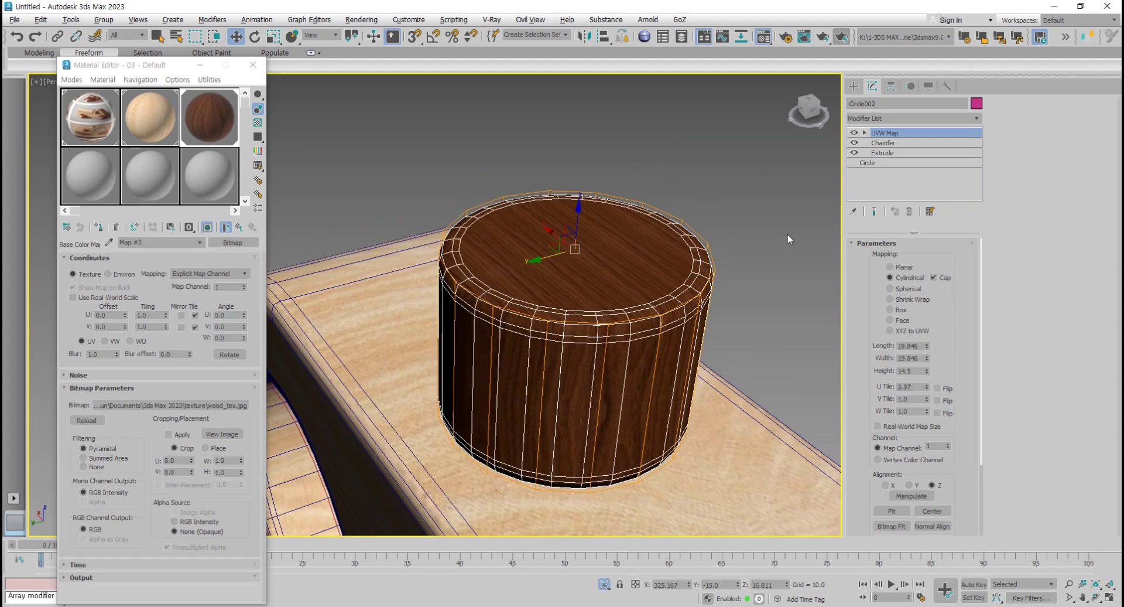
Step: Convert the siren to Editable Poly, then select the wheels and all ambulance parts
right_click(557, 340)
mouse_move(593, 497)
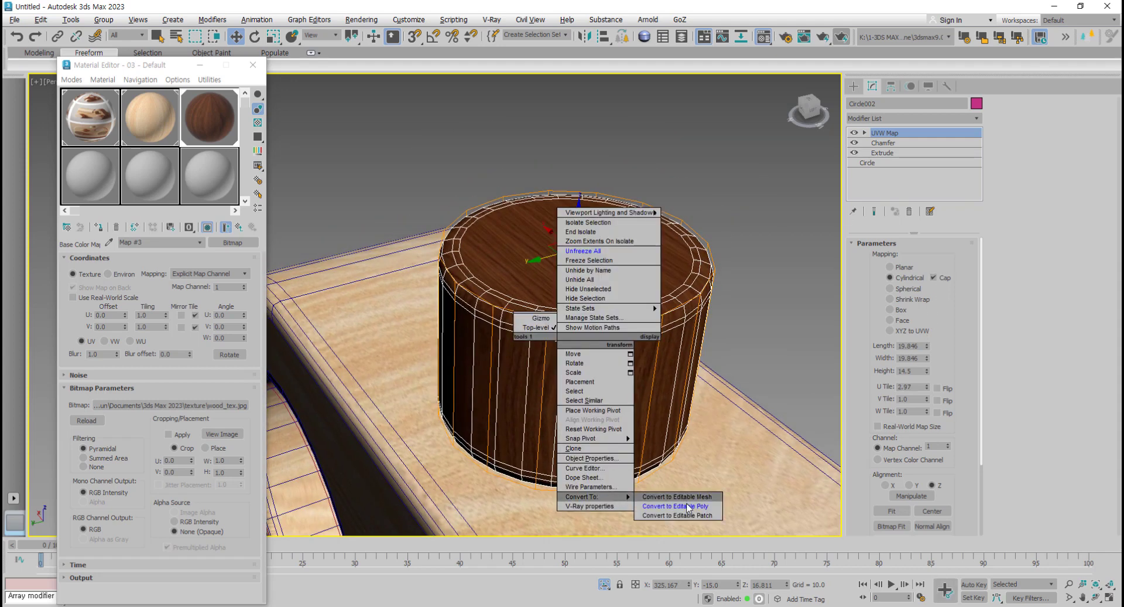
left_click(688, 506)
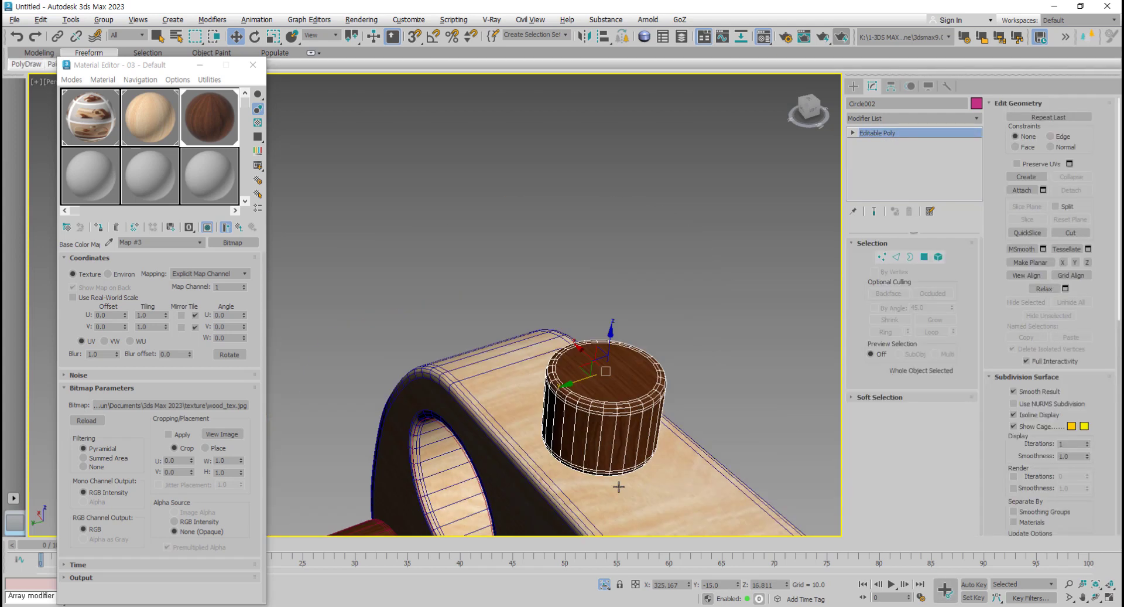
left_click(442, 448)
scroll(442, 449, "down", 2)
middle_click_drag(469, 448, 562, 445, "alt")
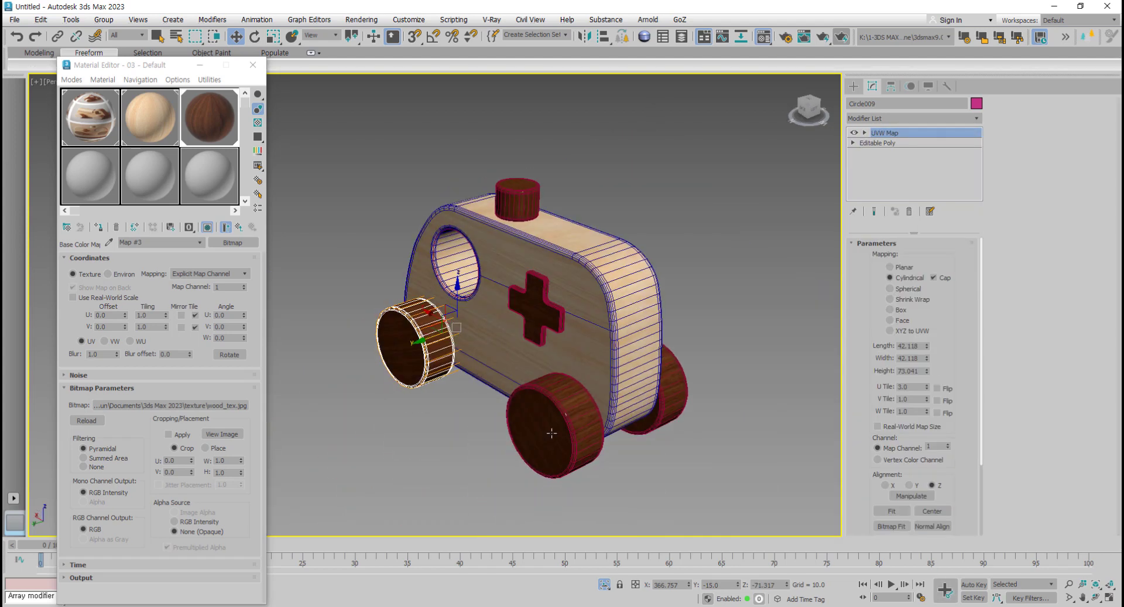
left_click(573, 445, "ctrl")
left_click_drag(356, 174, 356, 171)
Step: Convert all selected ambulance parts to editable polys, then deselect them
right_click(452, 221)
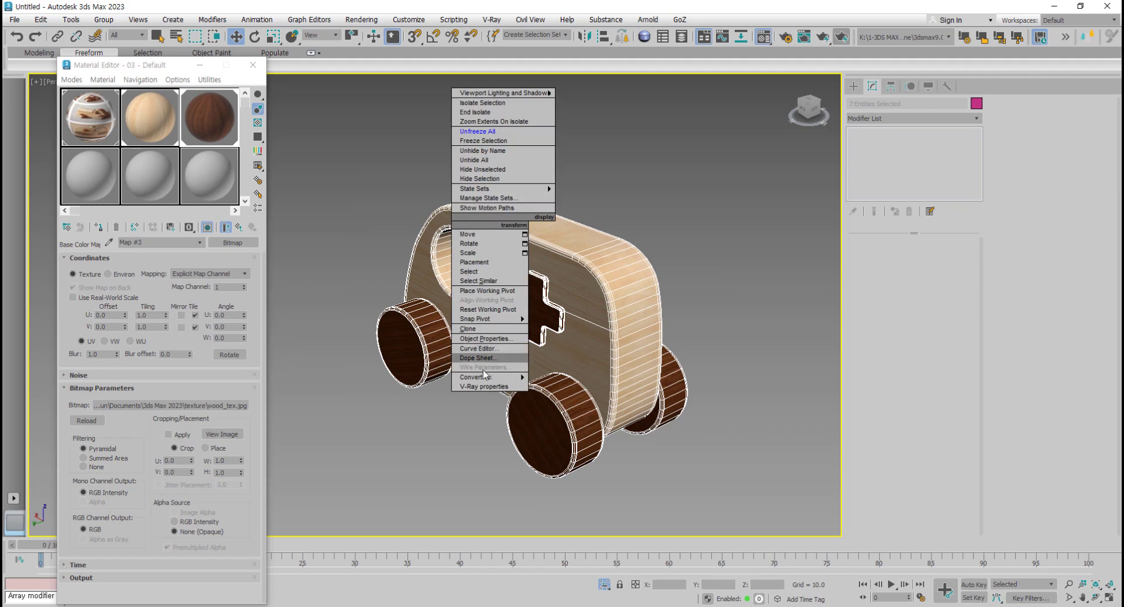
left_click(595, 385)
left_click(673, 451)
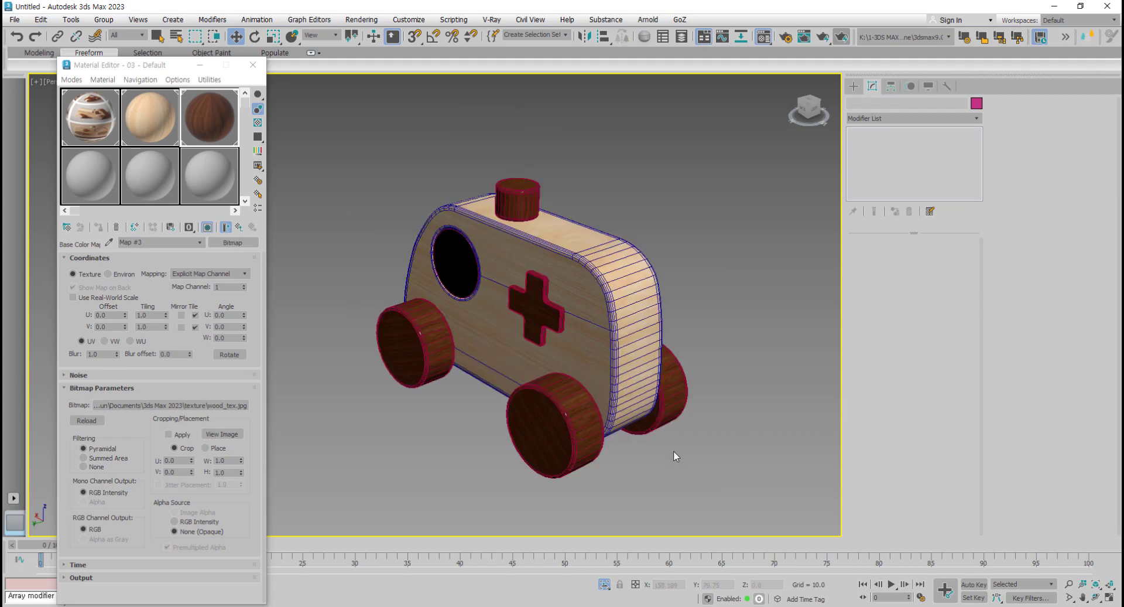
Step: Select the Circle001 disc in the window hole, drag it out and delete it, then undo
mouse_move(673, 451)
middle_mouse_down("alt")
mouse_move(743, 415)
mouse_move(537, 301)
mouse_move(485, 304)
middle_mouse_up("alt")
scroll(499, 296, "up", 3)
scroll(530, 334, "up", 2)
left_click(540, 335)
scroll(541, 334, "down", 4)
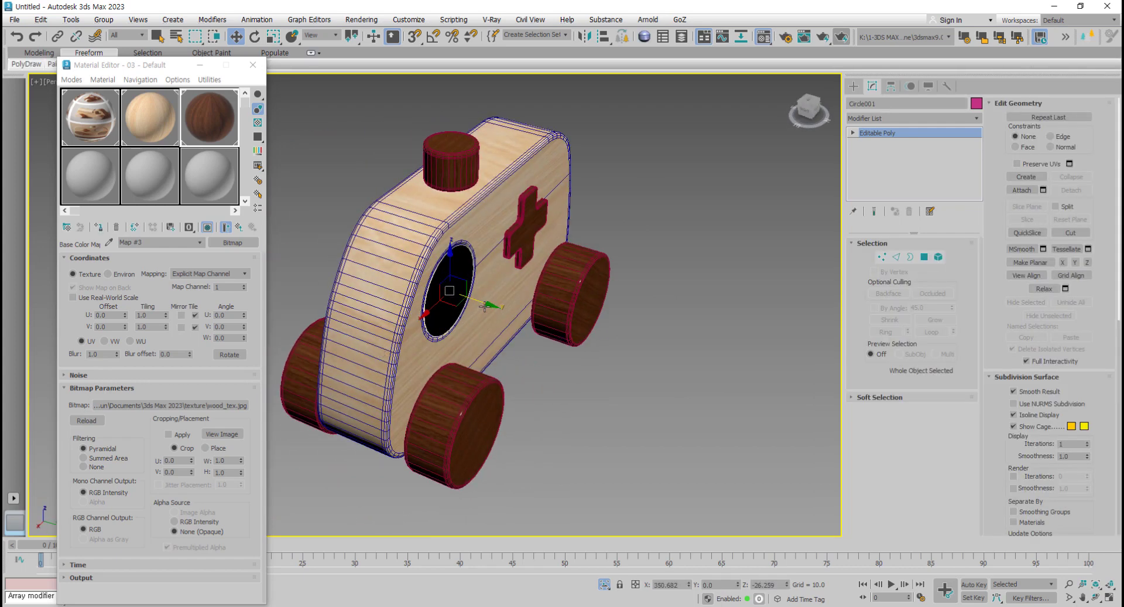
left_click_drag(485, 304, 660, 355)
key("Delete")
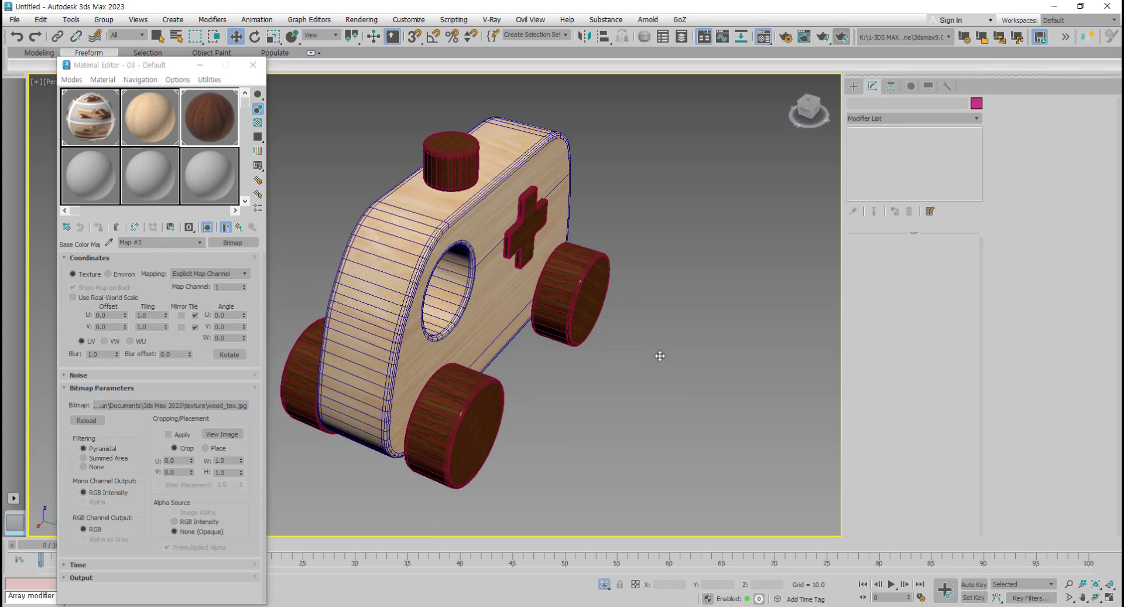
mouse_move(660, 356)
middle_mouse_down("alt")
mouse_move(613, 369)
mouse_move(674, 370)
mouse_move(562, 374)
mouse_move(546, 336)
mouse_move(556, 281)
middle_mouse_up("alt")
scroll(662, 358, "down", 4)
scroll(571, 373, "up", 3)
key("ctrl+z")
key("ctrl+z")
Step: Pull Circle001 clear of the body again, reselect it and delete it
left_click_drag(541, 252, 728, 283)
mouse_move(728, 283)
middle_mouse_down("alt")
mouse_move(754, 379)
mouse_move(743, 343)
middle_mouse_up("alt")
left_click(742, 343)
left_click(694, 278)
scroll(693, 275, "up", 2)
scroll(680, 299, "up", 3)
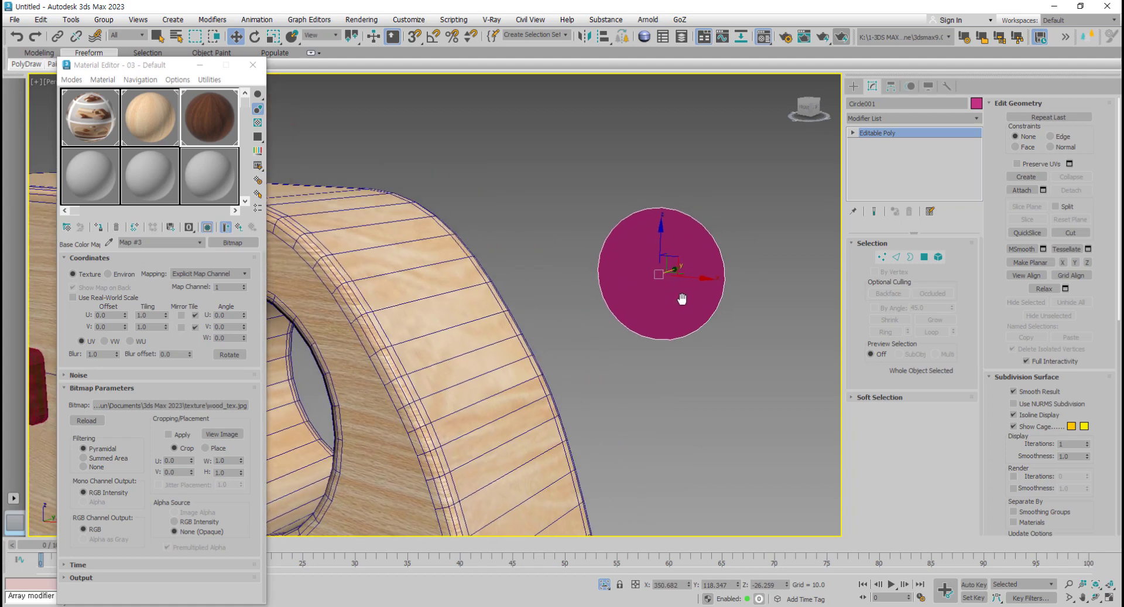
left_click_drag(679, 287, 694, 315)
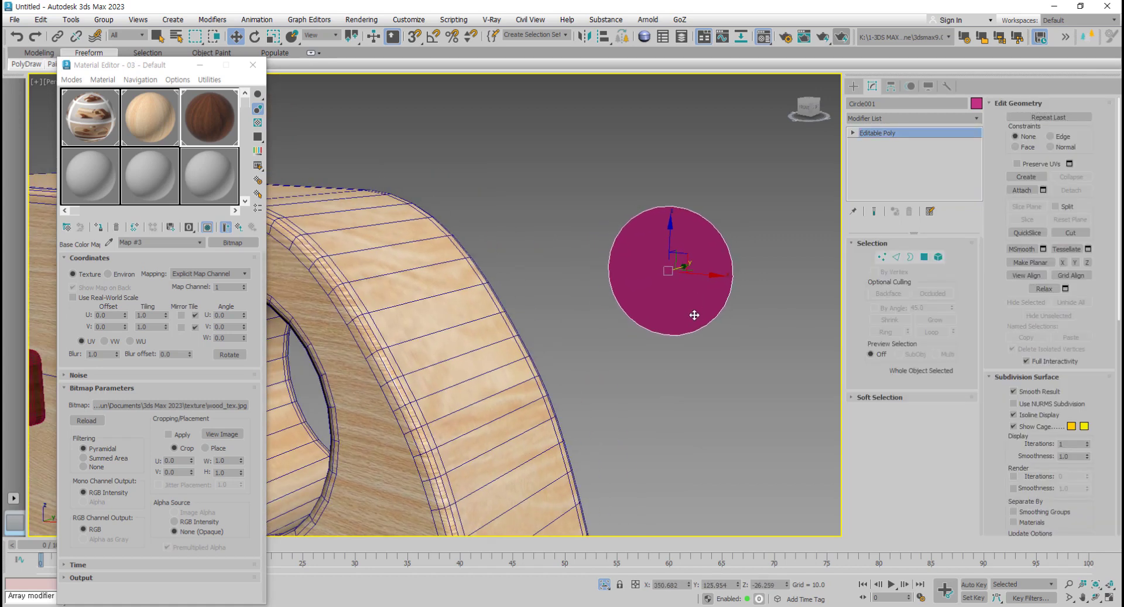
key("Delete")
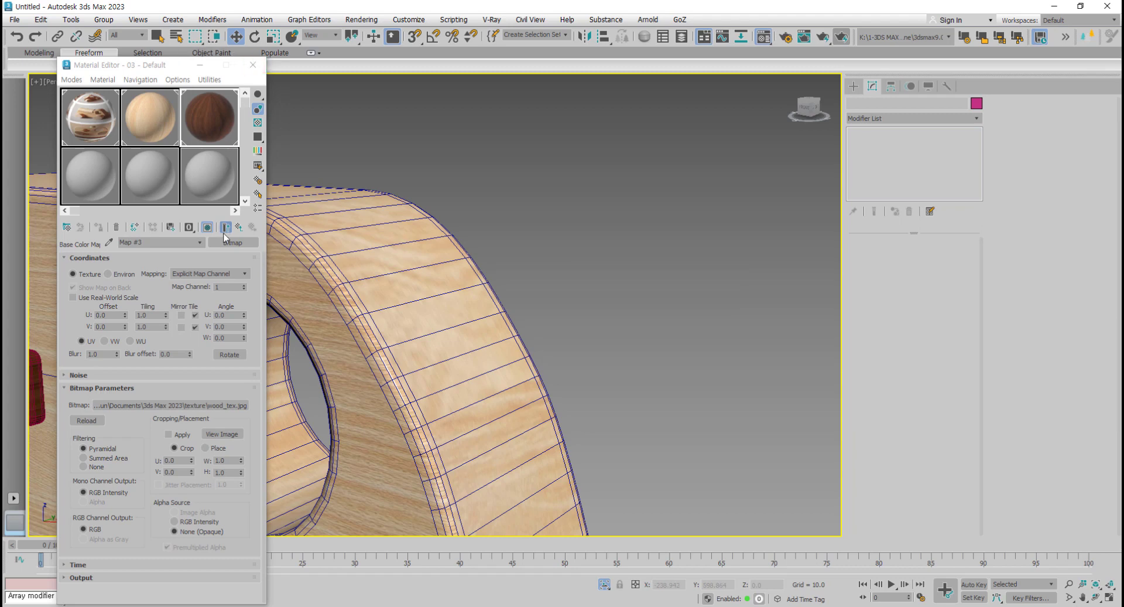
Step: Return to the parent wood material and view the ambulance at three-quarter angle
left_click(239, 228)
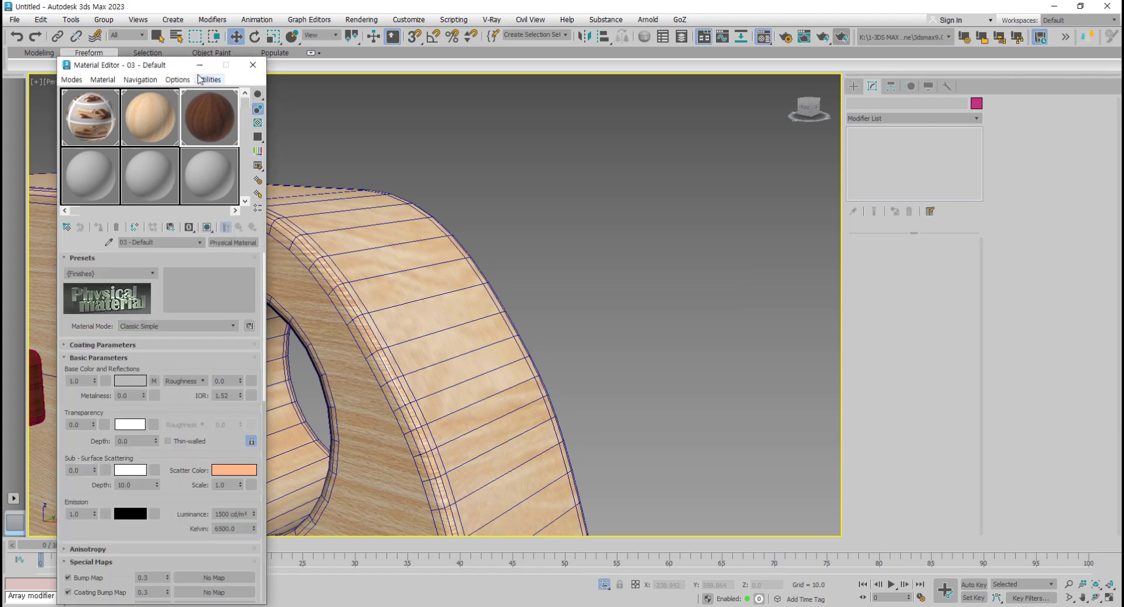
left_click_drag(146, 64, 128, 68)
scroll(753, 293, "down", 5)
mouse_move(752, 293)
middle_mouse_down()
mouse_move(527, 359)
mouse_move(534, 372)
mouse_move(549, 365)
middle_mouse_up()
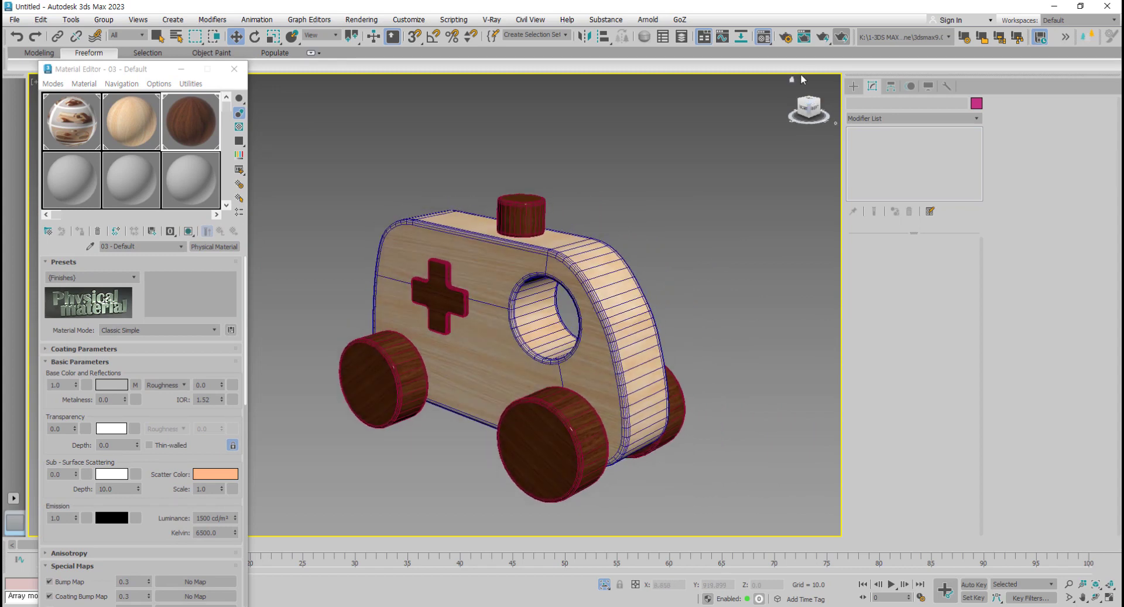
Step: Render the ambulance, zoom and pan to inspect the wood grain, then activate the light wood slot
left_click(828, 40)
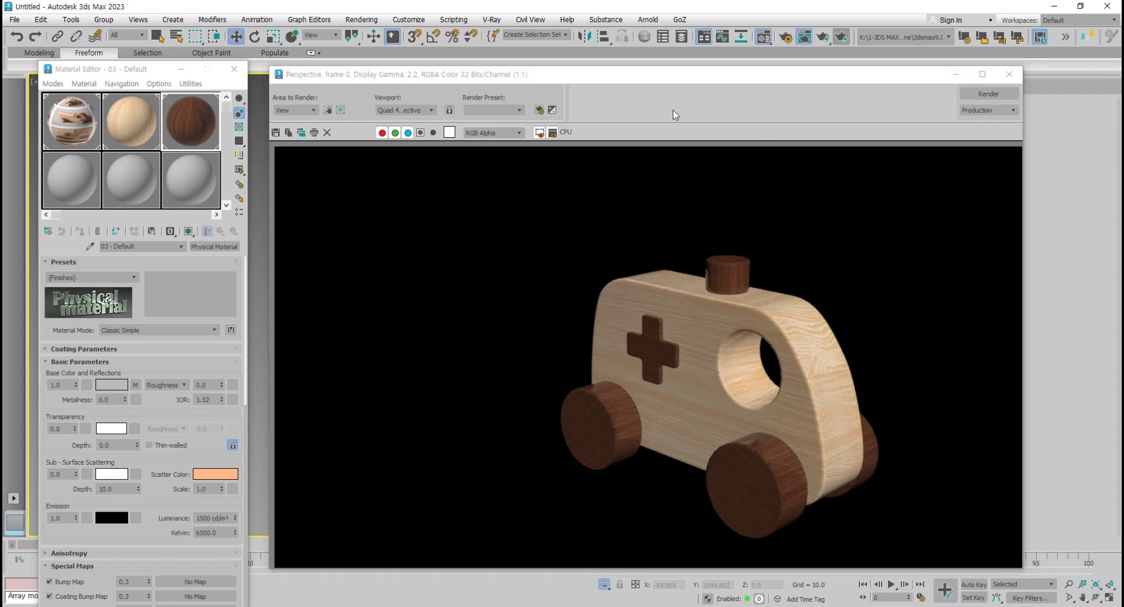
left_click_drag(673, 114, 654, 108)
scroll(774, 356, "up", 1)
scroll(774, 357, "up", 1)
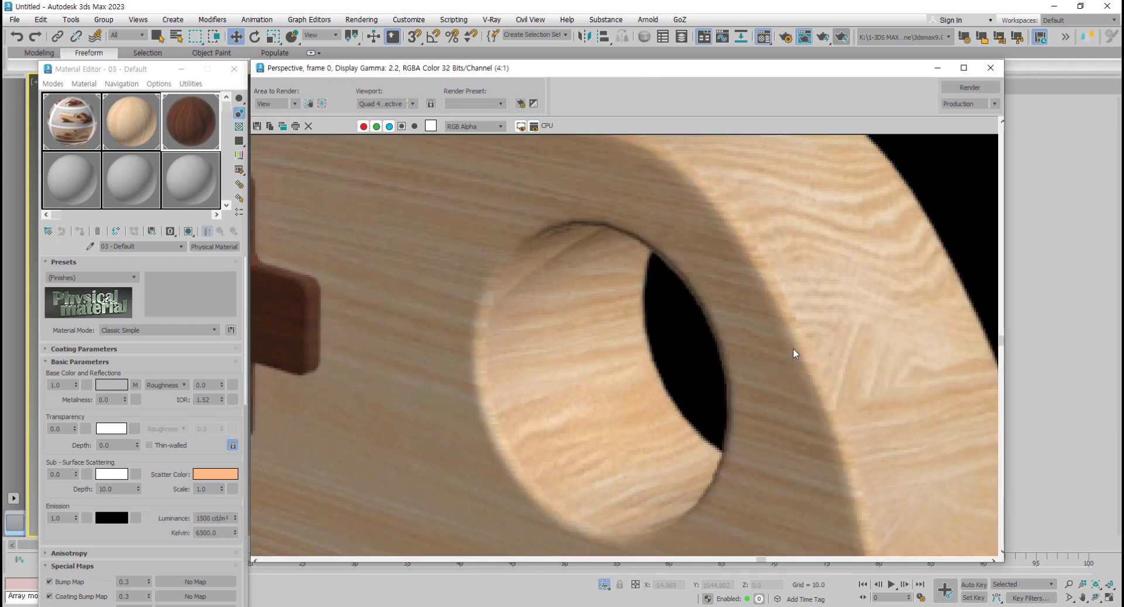
scroll(792, 352, "down", 1)
middle_click_drag(749, 415, 749, 393)
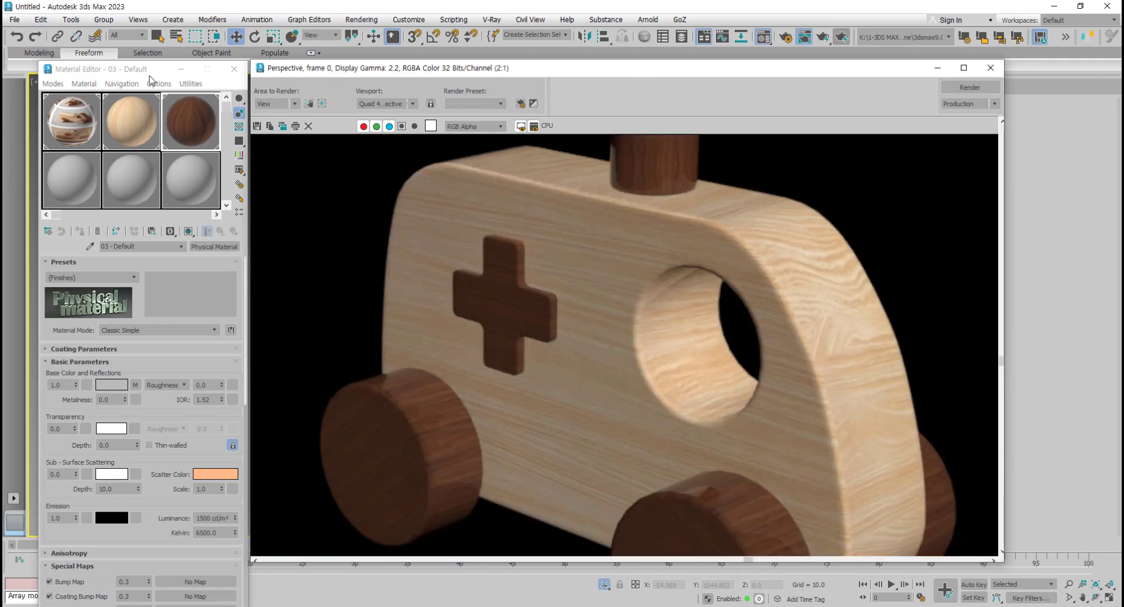
left_click_drag(149, 75, 189, 73)
left_click(171, 119)
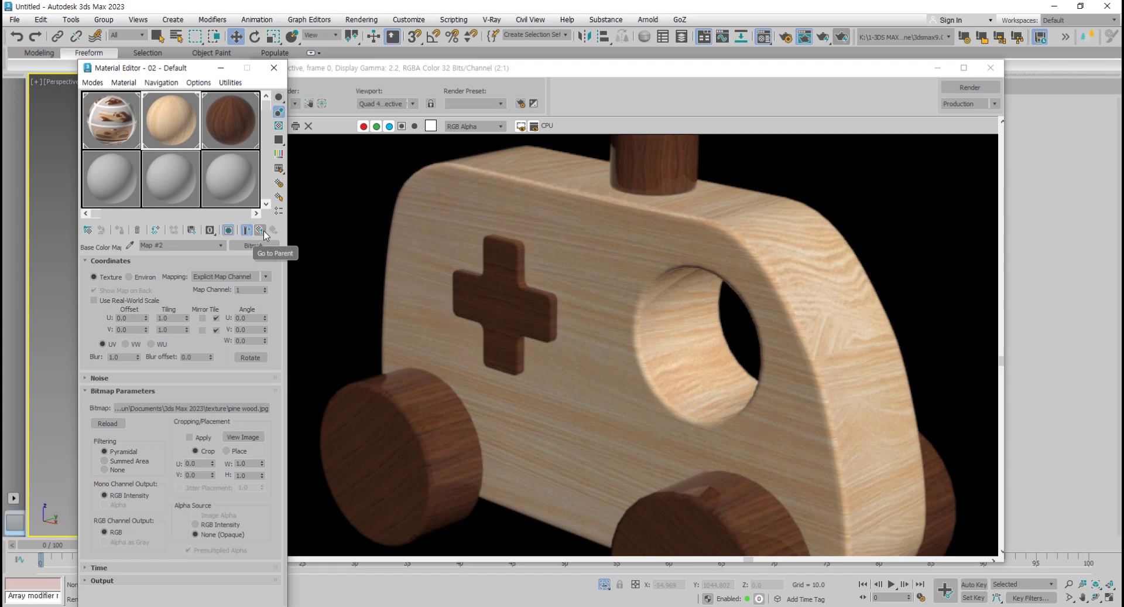
Step: Raise the light wood material's roughness to about 0.67, with an enlarged sample preview
left_click(264, 230)
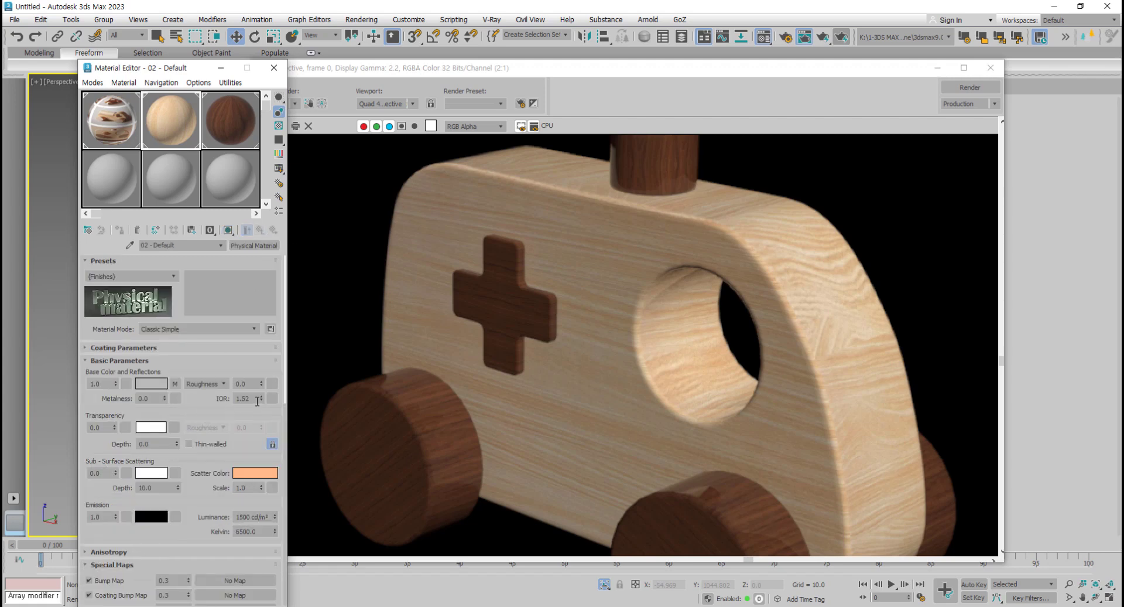
mouse_move(262, 384)
left_mouse_down()
mouse_move(262, 359)
mouse_move(264, 376)
left_mouse_up()
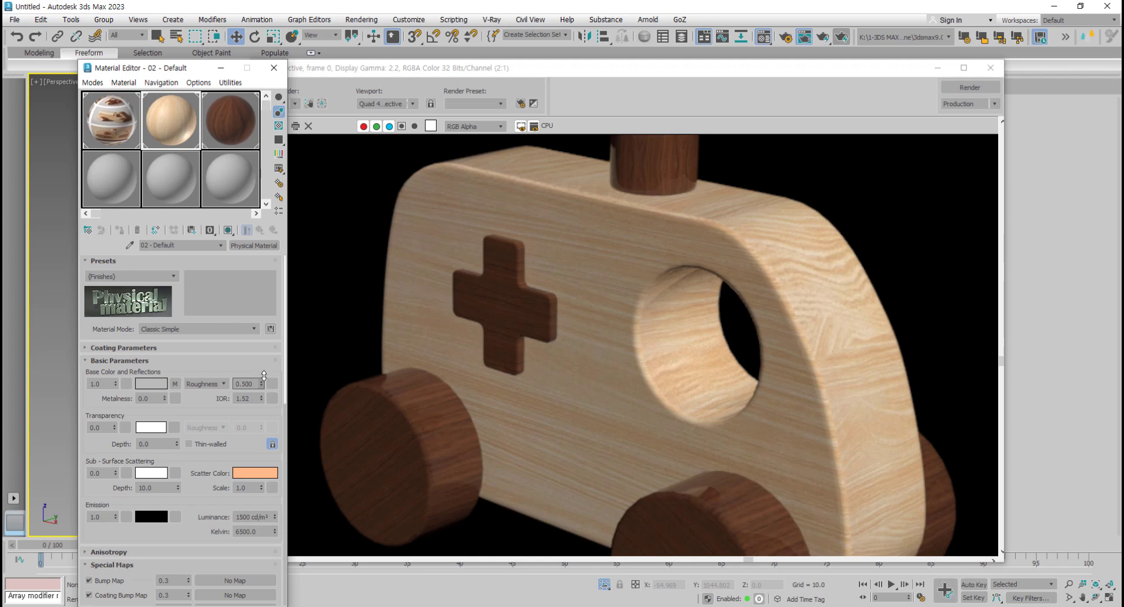
double_click(177, 134)
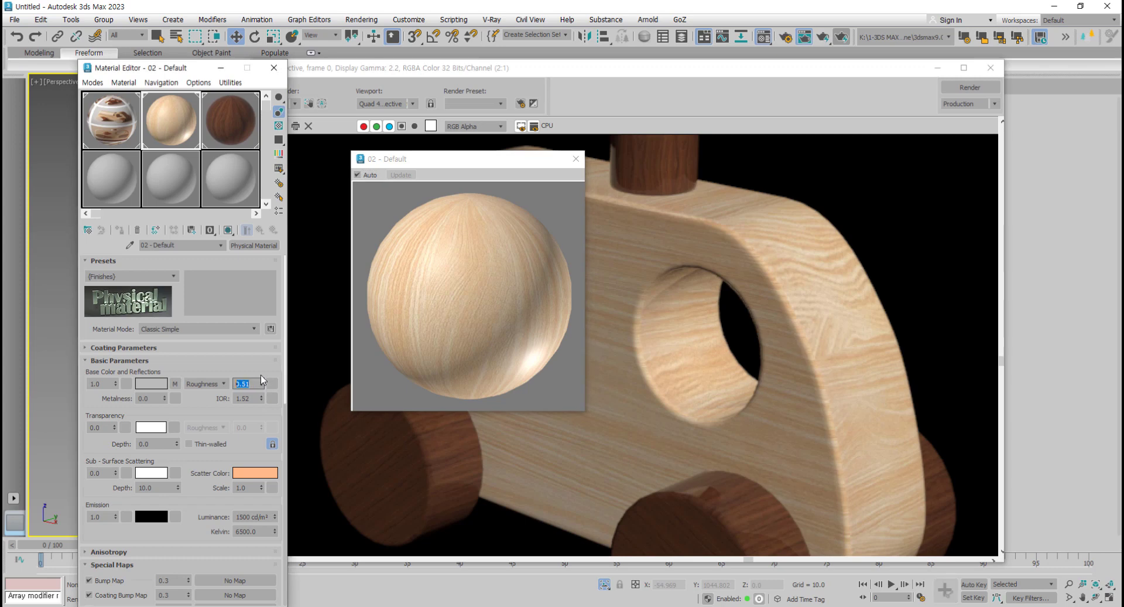
left_click_drag(261, 382, 259, 383)
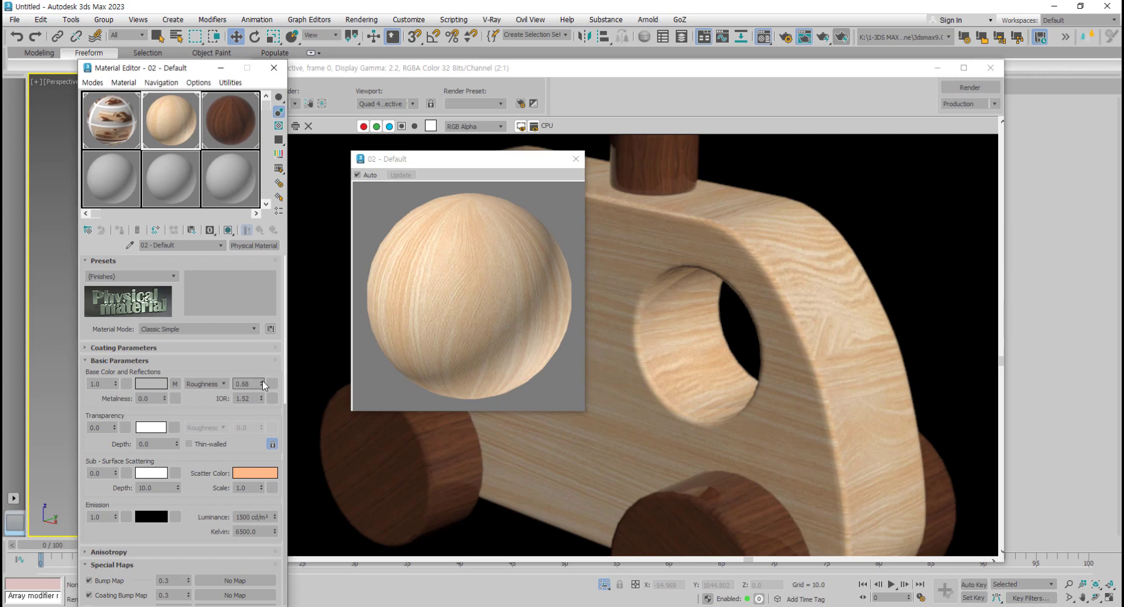
left_click(261, 385)
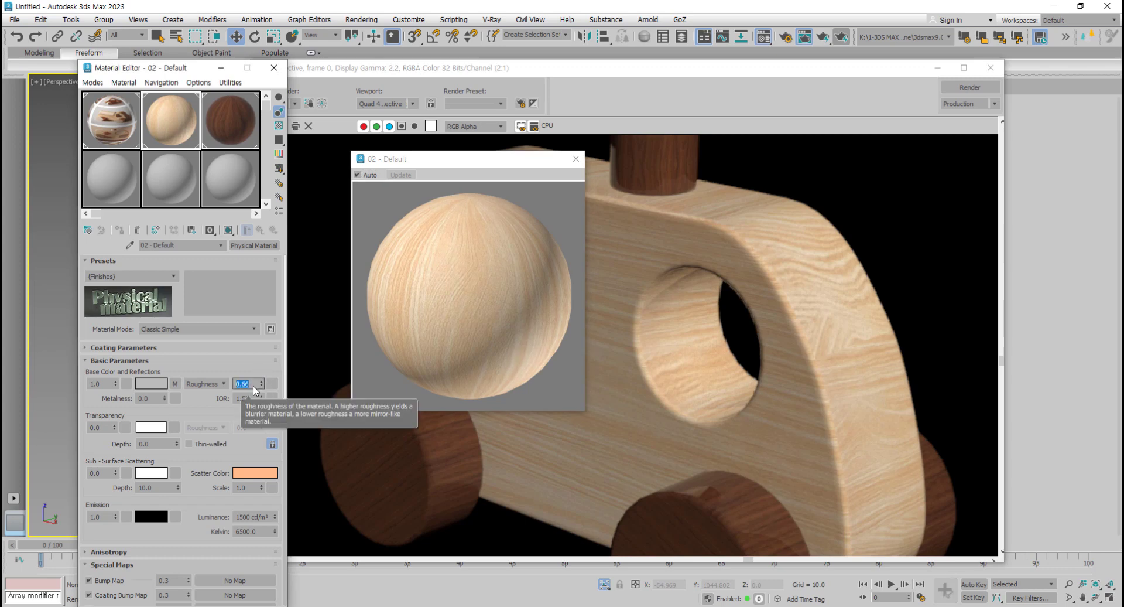
type(".")
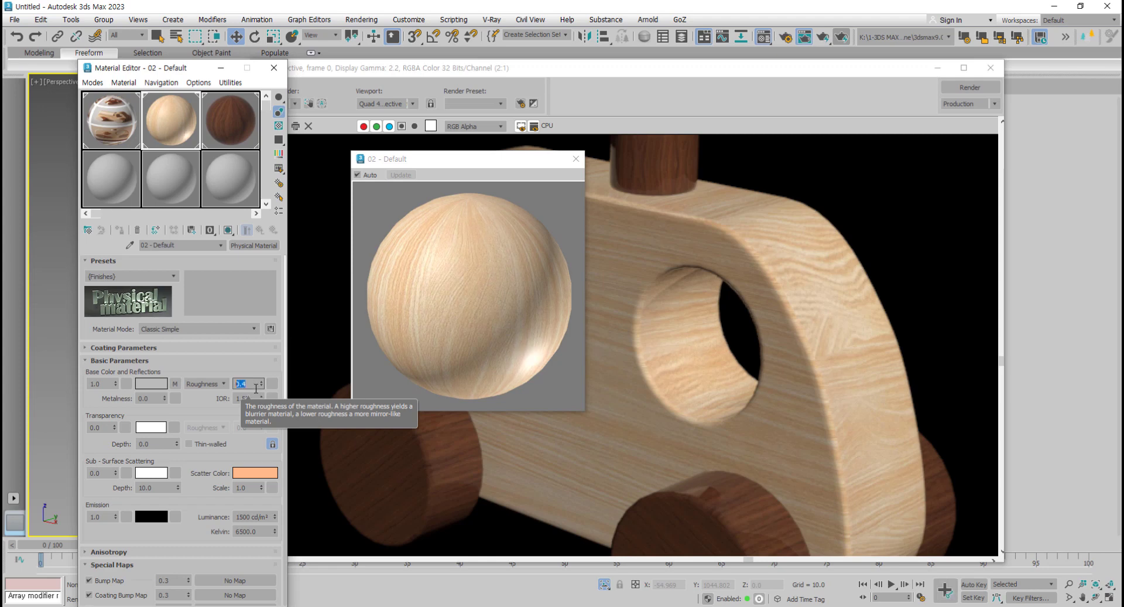
Step: Set the dark wood material's roughness to 0.4
left_click(232, 136)
double_click(243, 384)
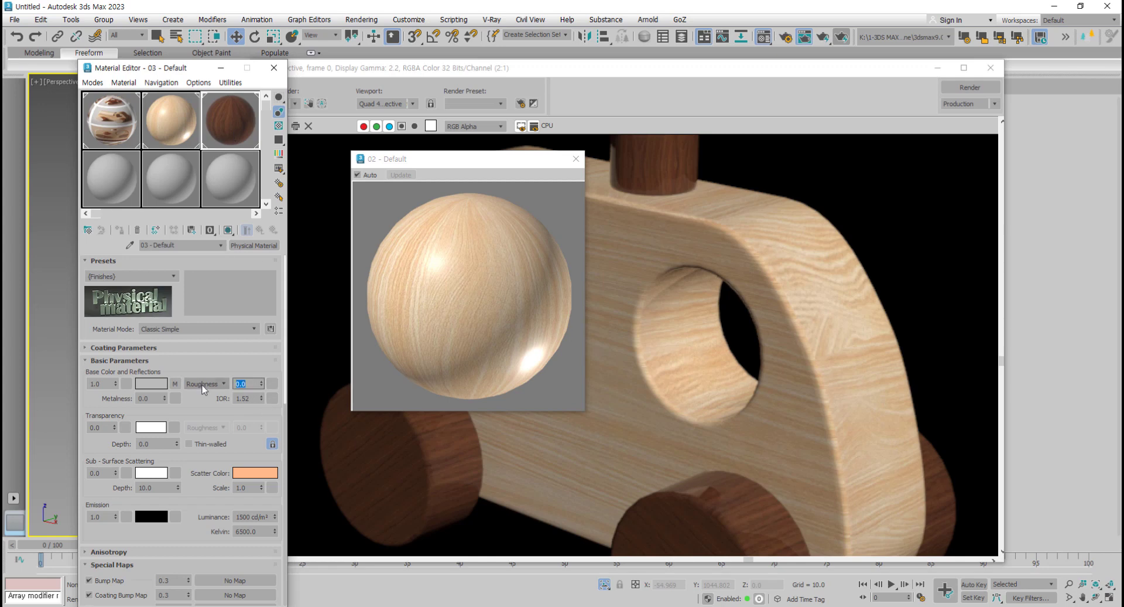
key("Return")
Step: Close the enlarged sample preview, zoom the render to review it, and close the Rendered Frame Window
left_click(576, 159)
scroll(761, 296, "down", 2)
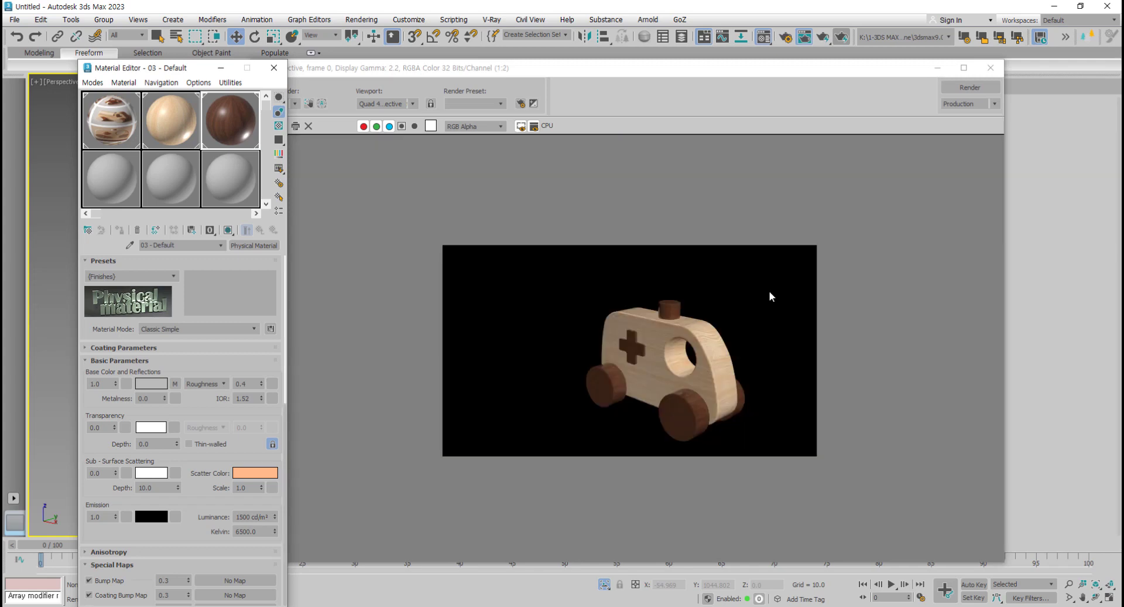
scroll(711, 338, "up", 1)
left_click(867, 321)
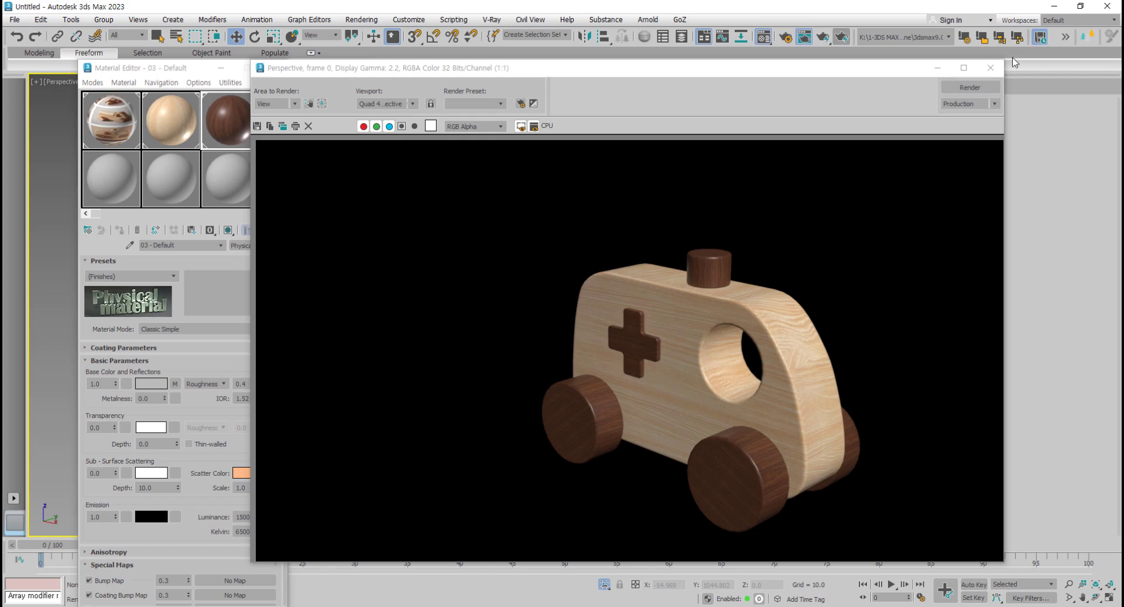
left_click(991, 67)
Step: Close the Material Editor and select the ambulance body in the viewport
left_click(274, 68)
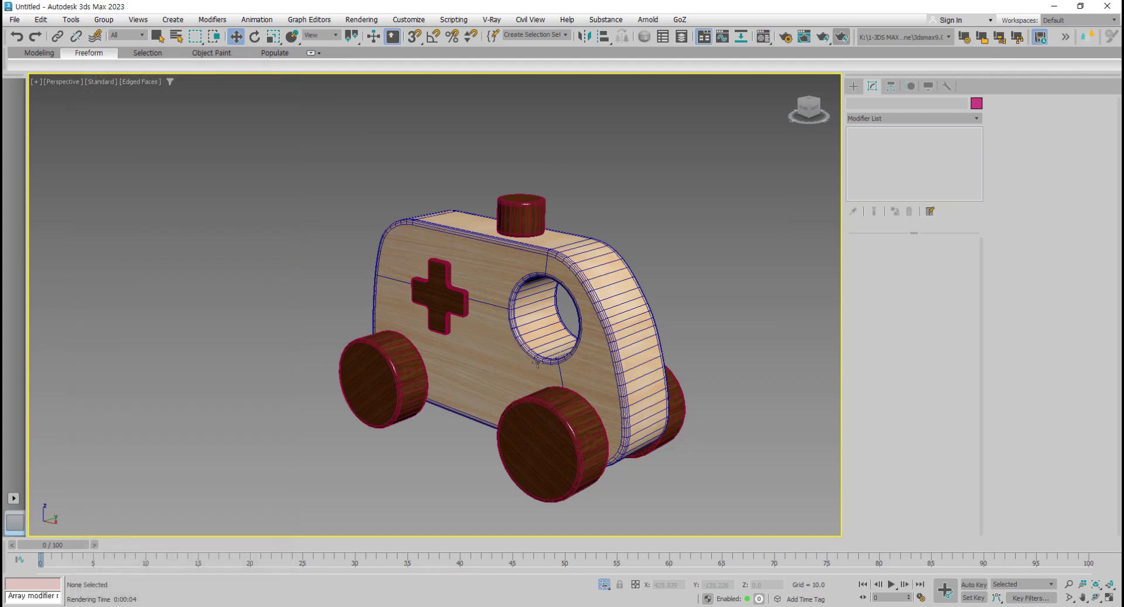
mouse_move(483, 360)
middle_mouse_down("alt")
mouse_move(450, 372)
mouse_move(502, 388)
middle_mouse_up("alt")
left_click(450, 372)
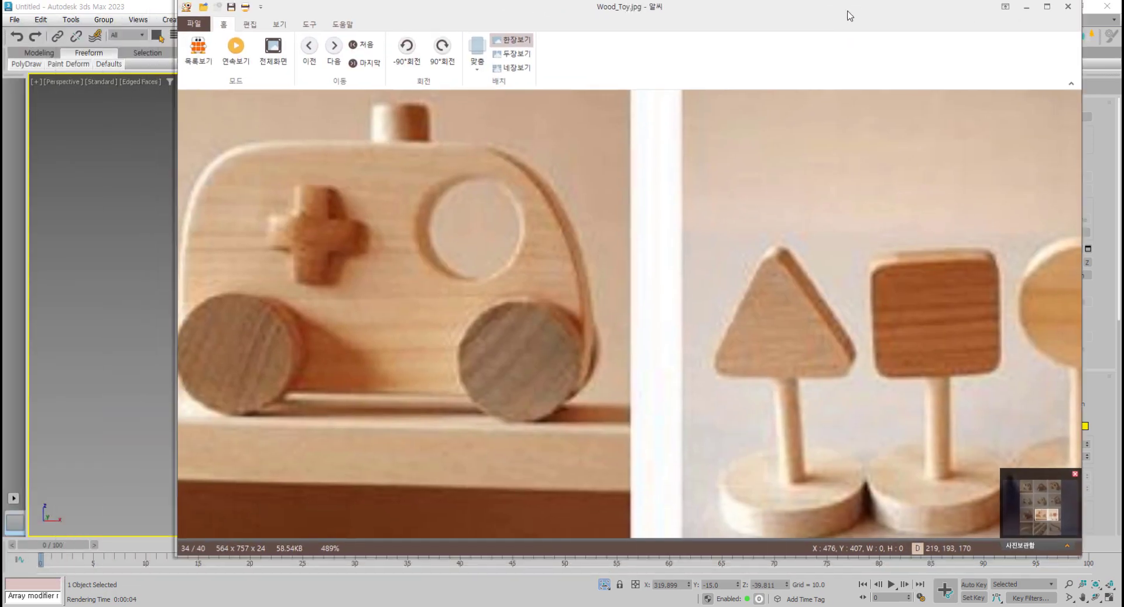
Step: Scroll through the wooden toy photos in ALSee, zoom in on the deer, then return to thumbnails
scroll(565, 368, "up", 1)
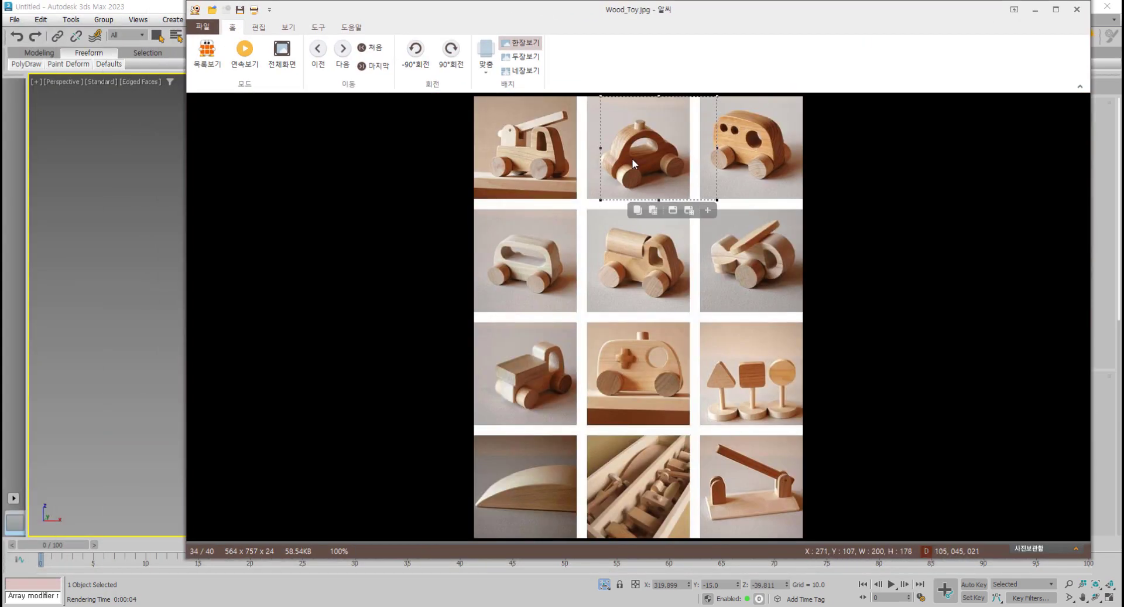
scroll(599, 201, "up", 2, "ctrl")
scroll(602, 377, "down", 2)
scroll(530, 363, "down", 2)
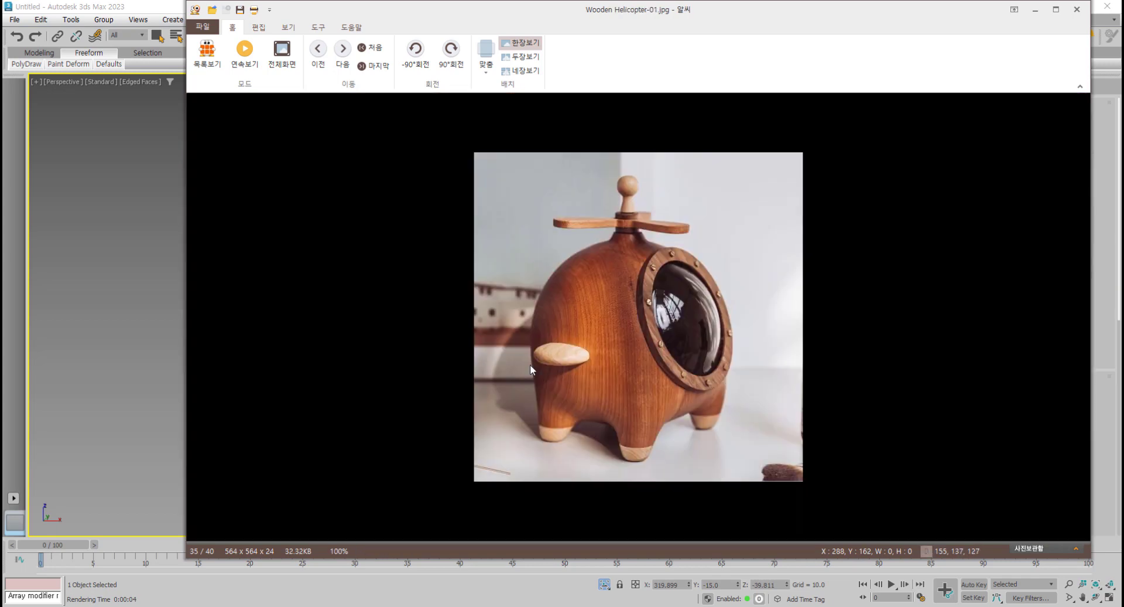
scroll(529, 366, "up", 2)
scroll(529, 364, "up", 1)
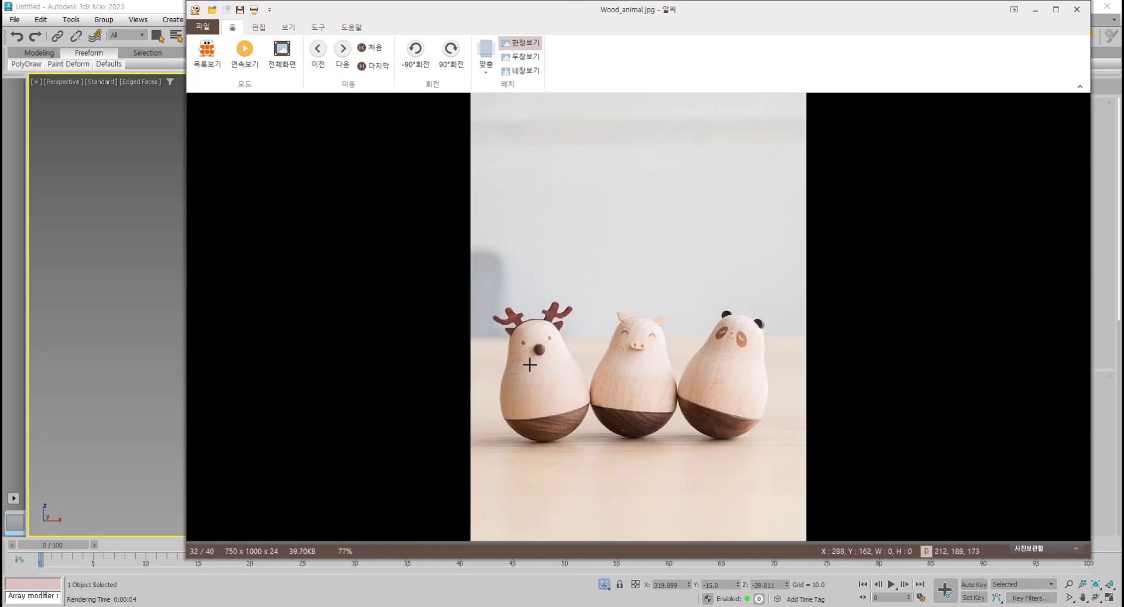
left_click_drag(512, 455, 608, 290)
left_click(588, 362)
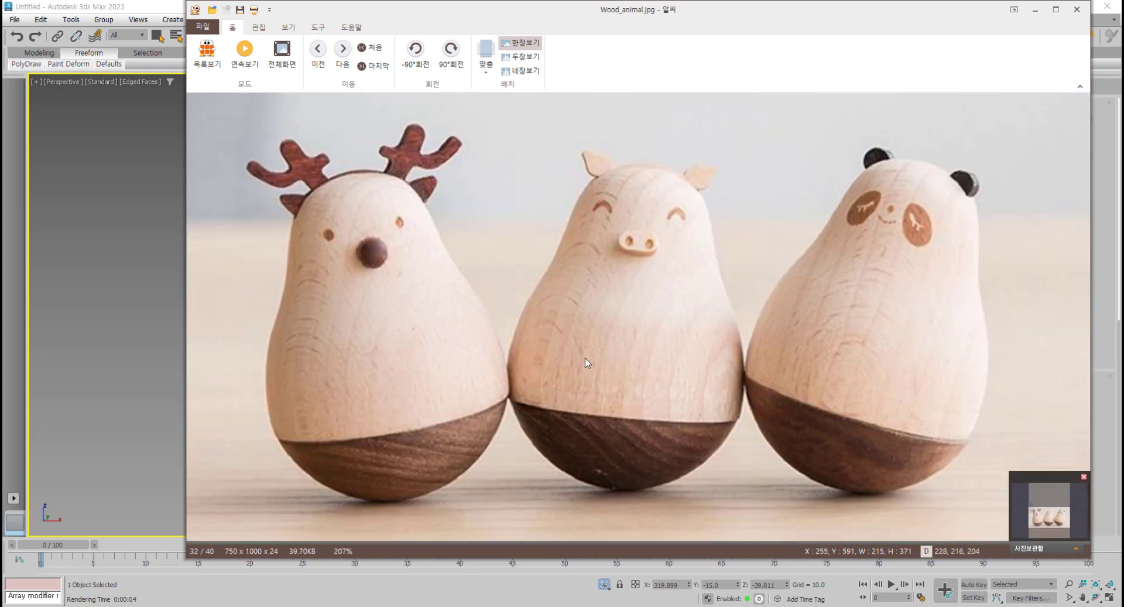
double_click(585, 357)
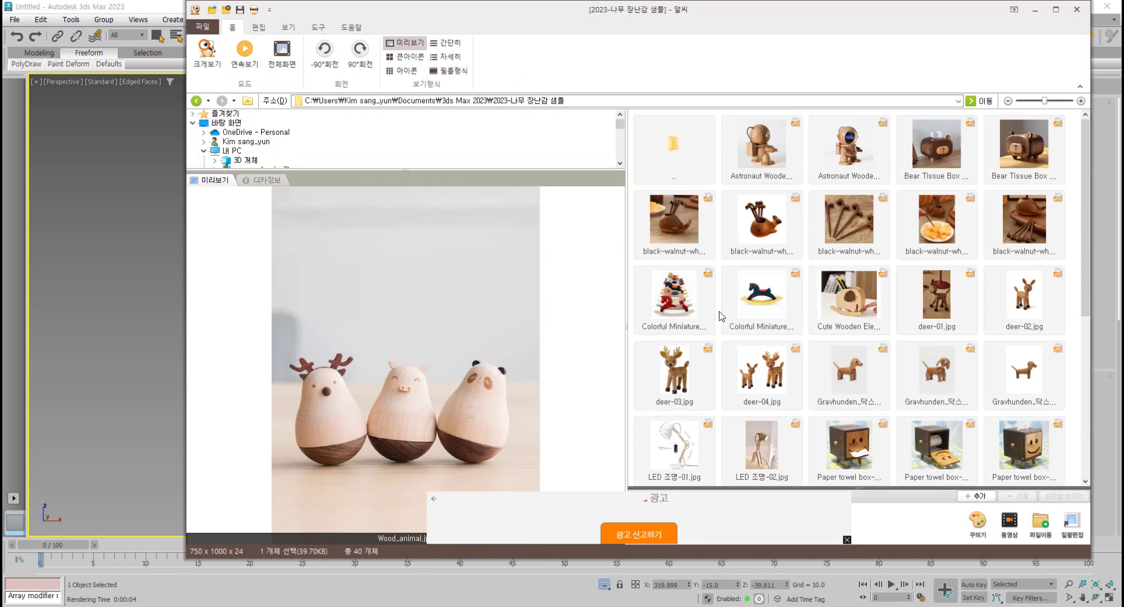
Step: Preview the whale, Bear Tissue Box, black walnut and rocking horse photos
scroll(717, 316, "up", 5)
left_click(691, 227)
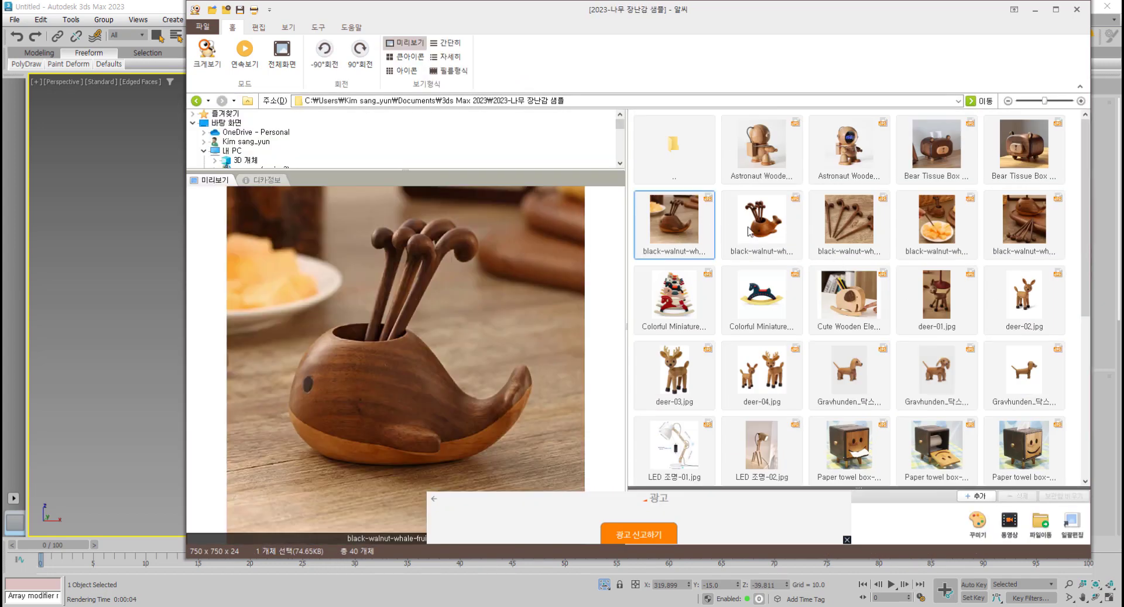
left_click(750, 229)
left_click(678, 230)
left_click(928, 161)
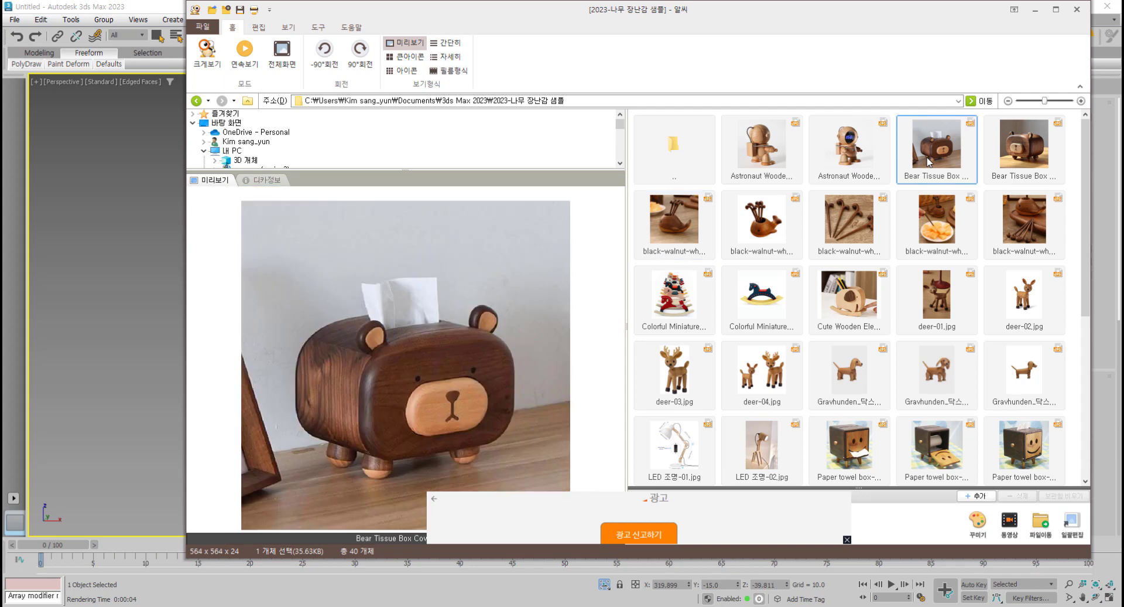
left_click(913, 246)
left_click(689, 293)
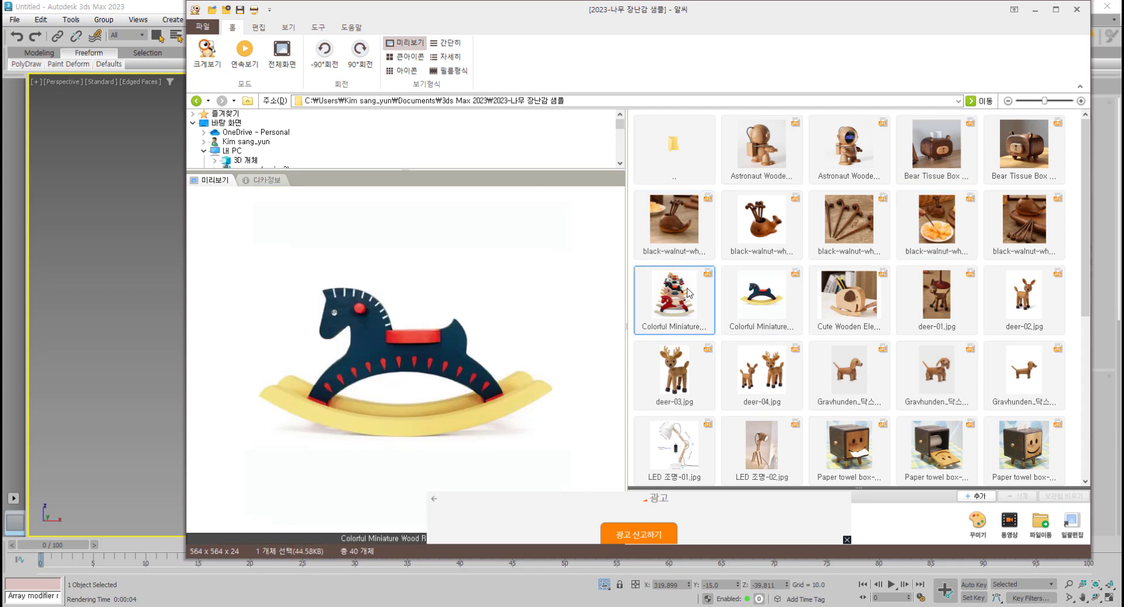
left_click(674, 243)
left_click(769, 225)
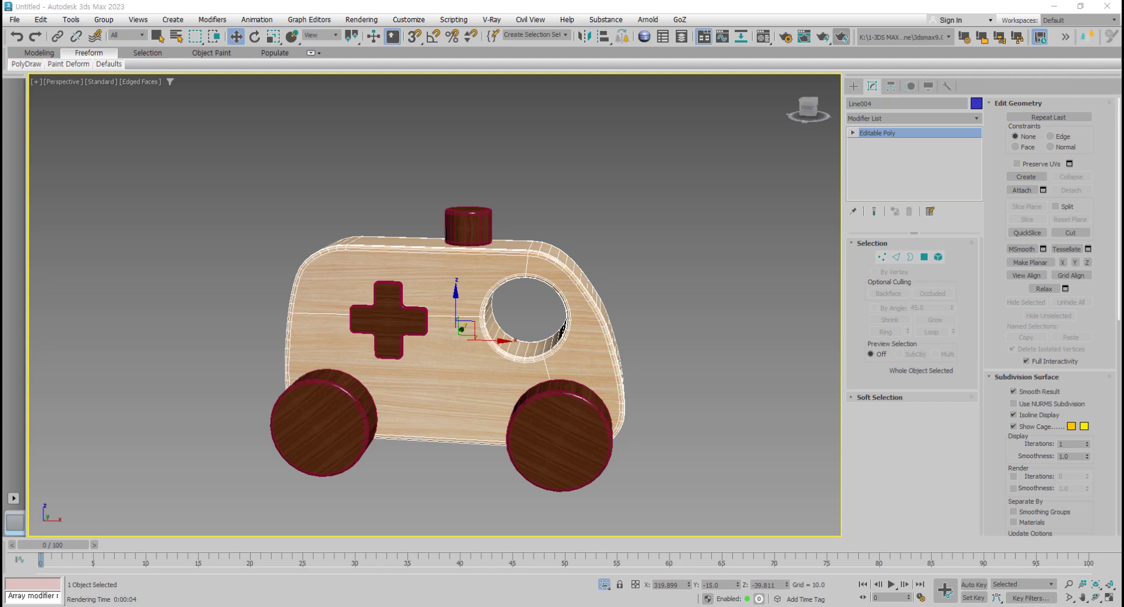
Step: Orbit toward the ambulance's front and zoom so the model fills the Perspective viewport
mouse_move(495, 316)
middle_mouse_down("alt")
mouse_move(453, 319)
mouse_move(437, 296)
mouse_move(411, 318)
middle_mouse_up("alt")
scroll(445, 317, "up", 2)
scroll(438, 302, "up", 2)
scroll(437, 296, "down", 3)
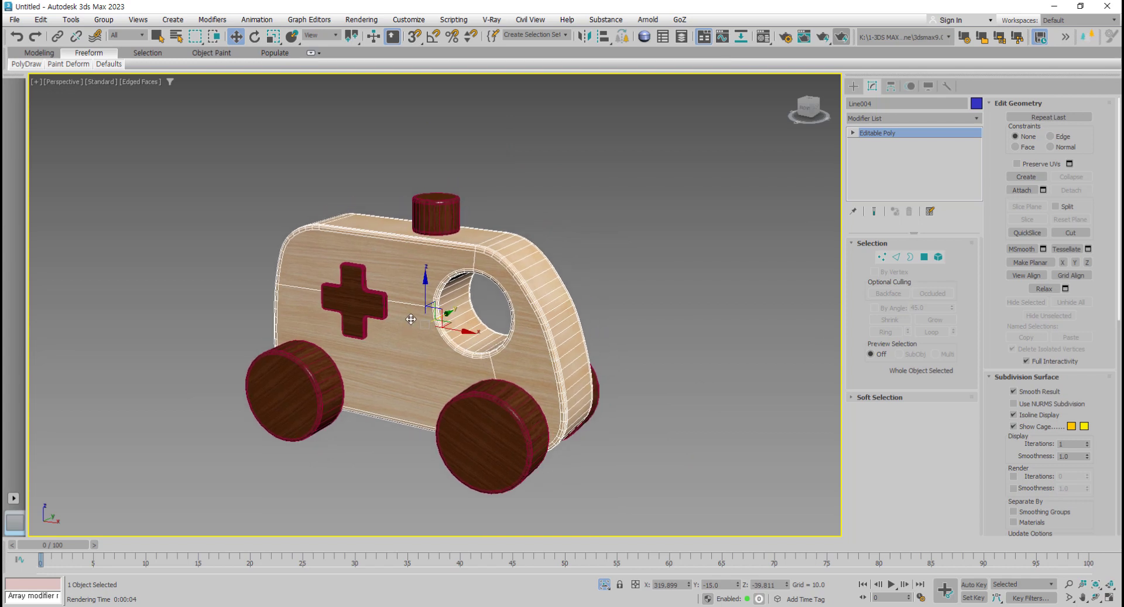